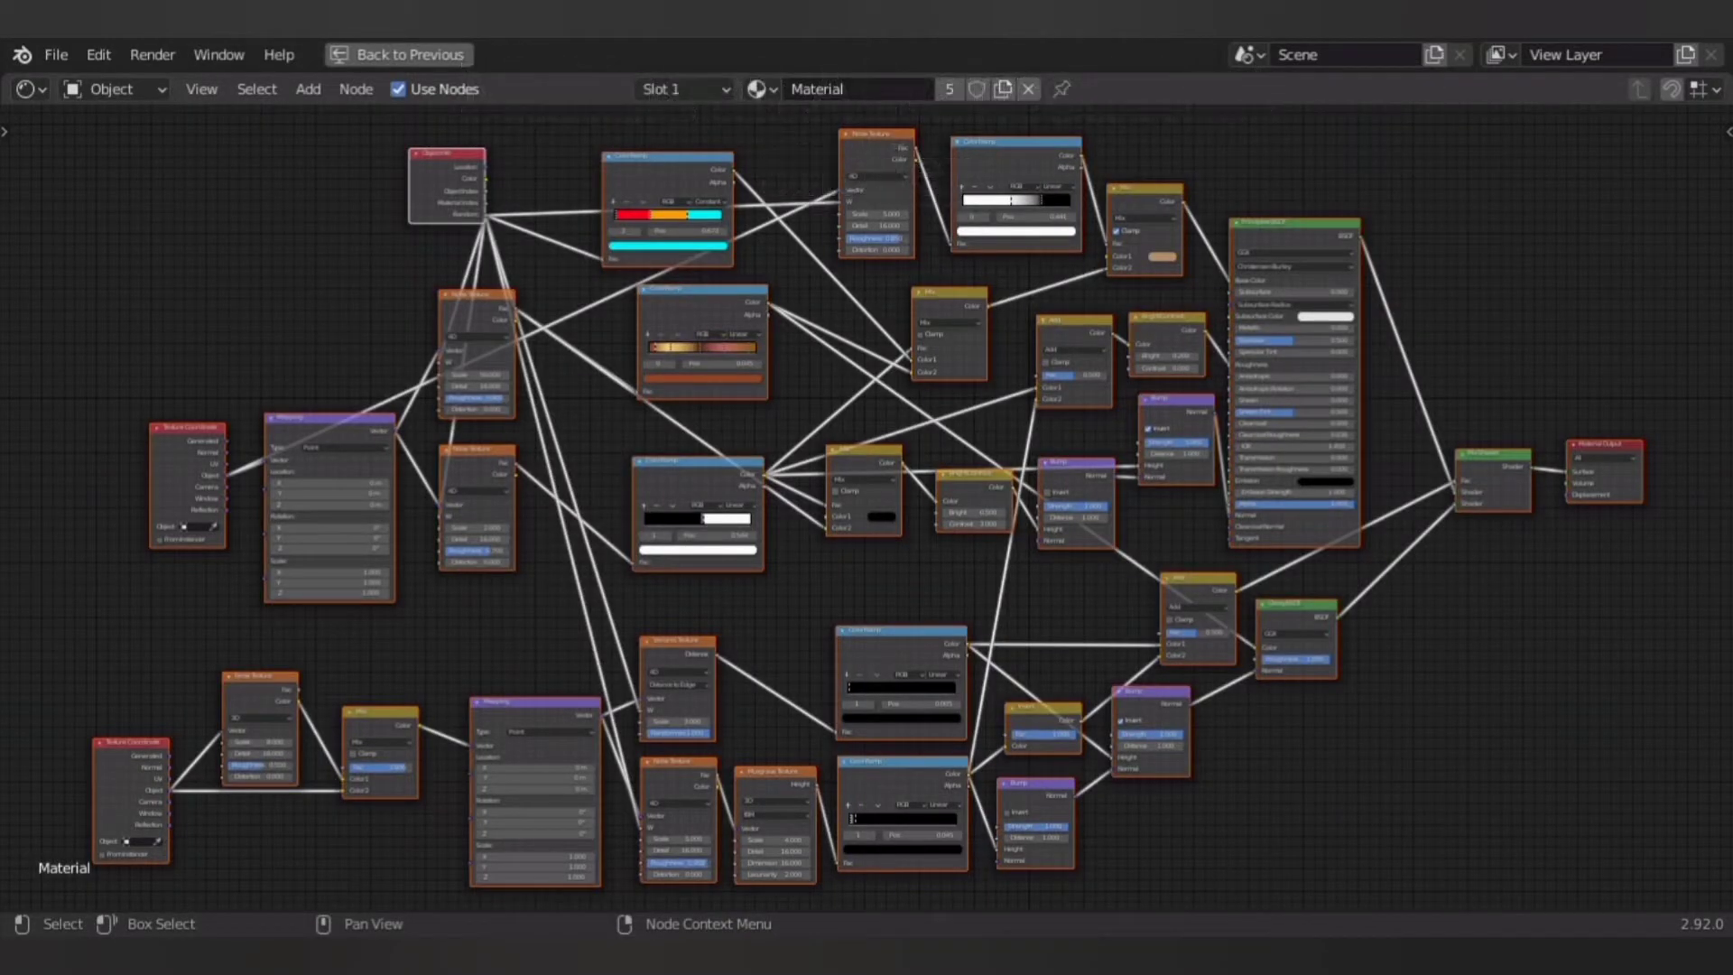
- Restore the split layout from the maximized node editor and turn off viewport denoising
{"action": "key", "text": "ctrl+space"}
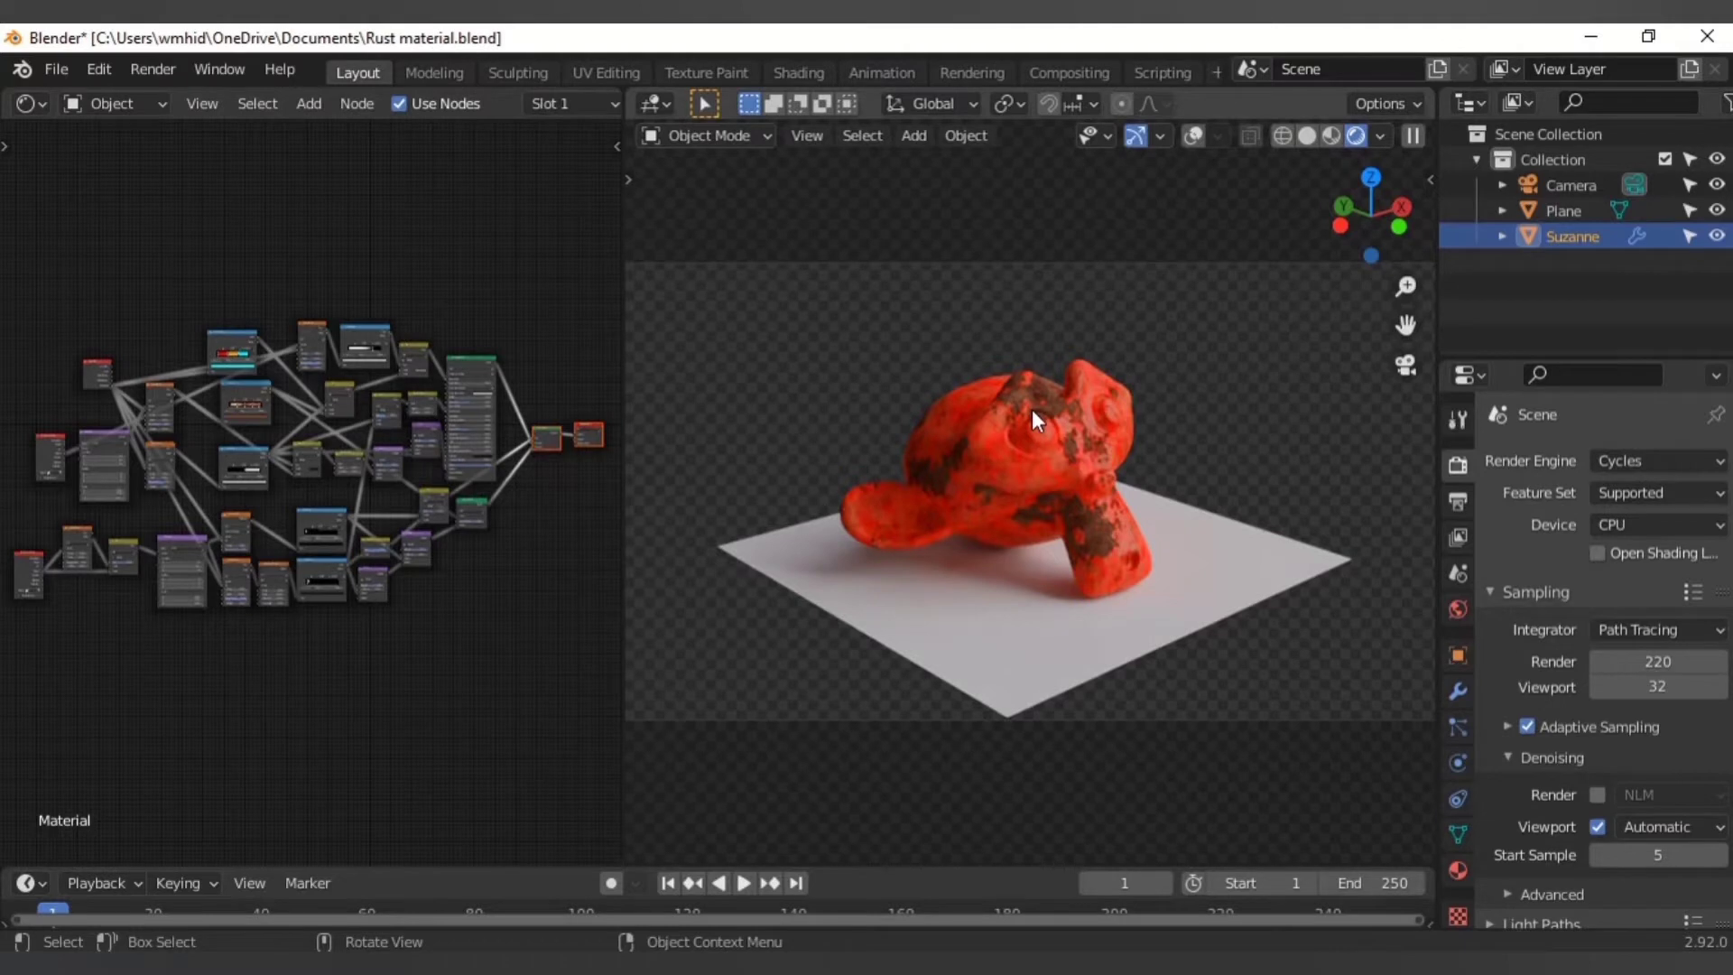
{"action": "scroll", "coordinate": [1145, 427], "scroll_direction": "down", "scroll_amount": 2}
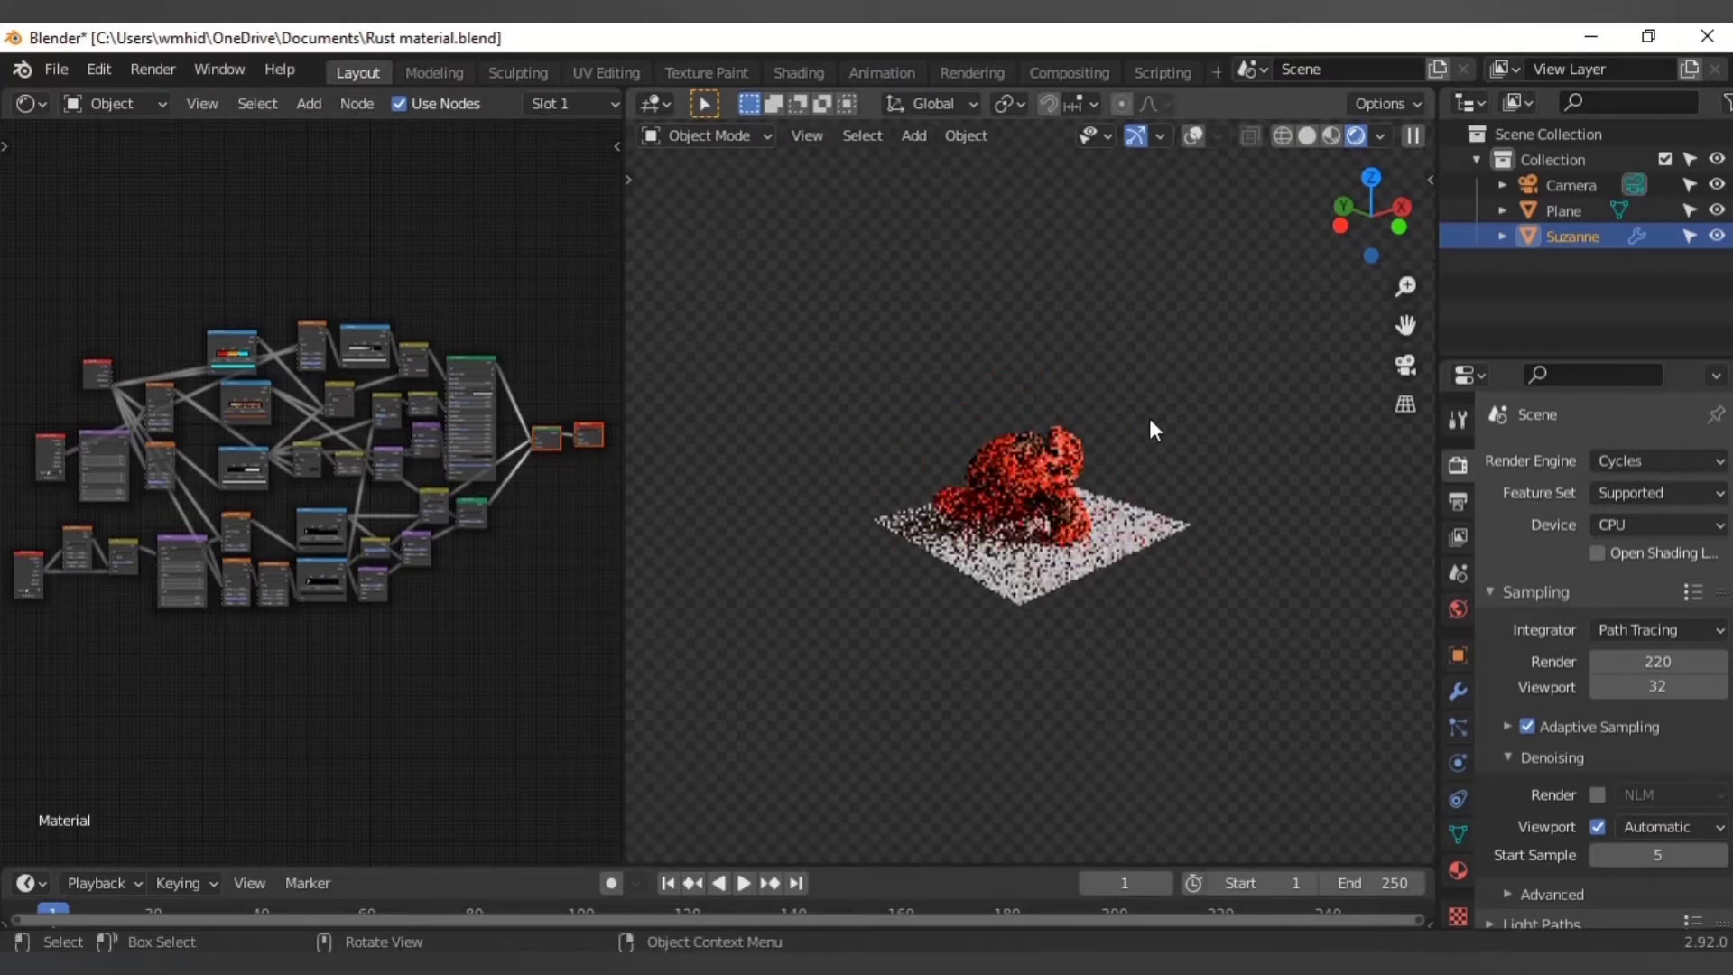
{"action": "middle_click_drag", "start_coordinate": [1149, 430], "coordinate": [1043, 475]}
{"action": "left_click", "coordinate": [1598, 826]}
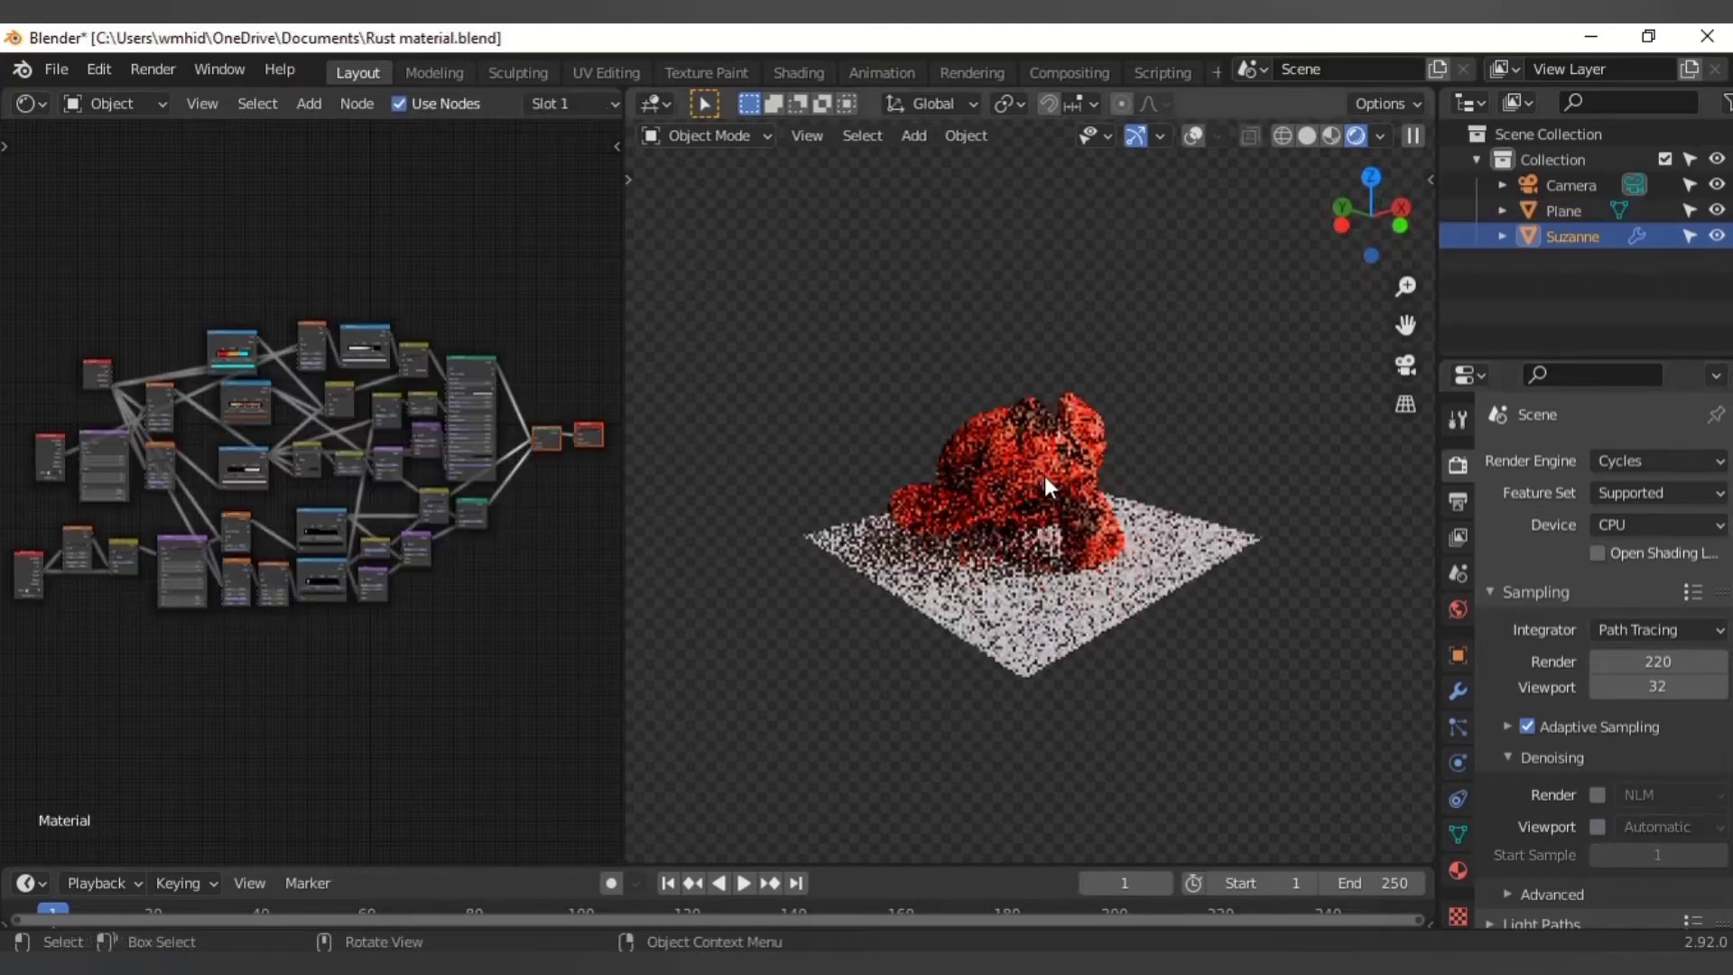
- Duplicate the rusty monkey head twice, placing the first copy above the original, and show the viewport overlays
{"action": "left_click", "coordinate": [1047, 473]}
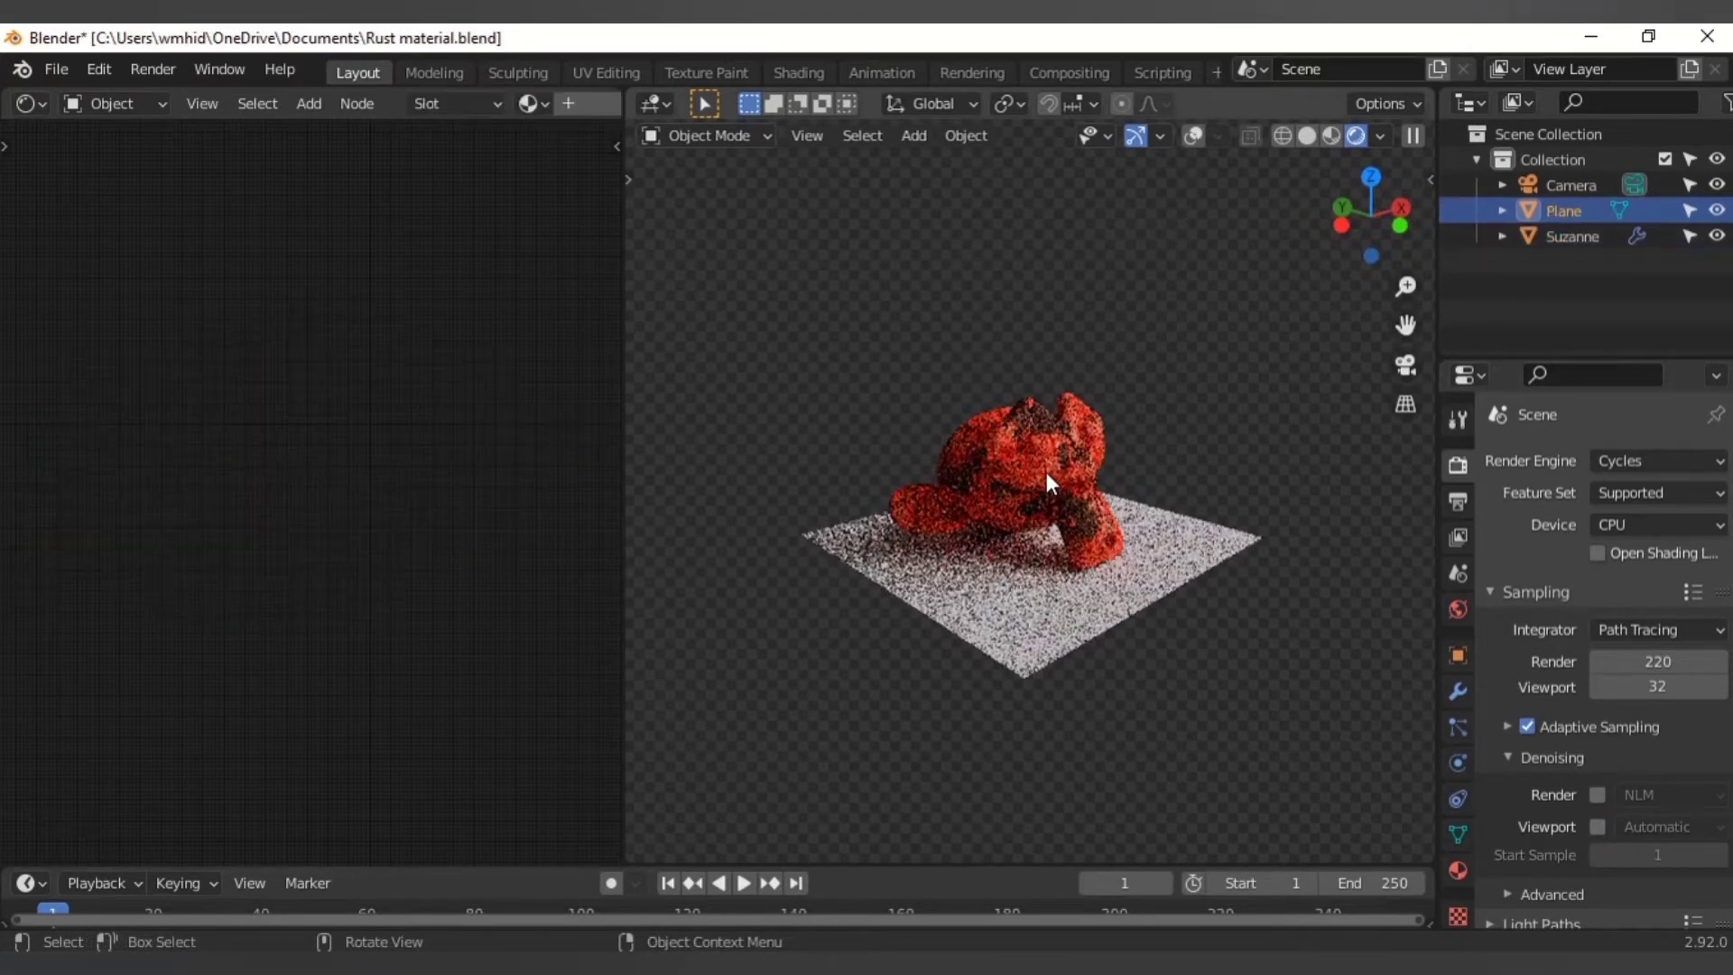
{"action": "left_click", "coordinate": [1044, 446]}
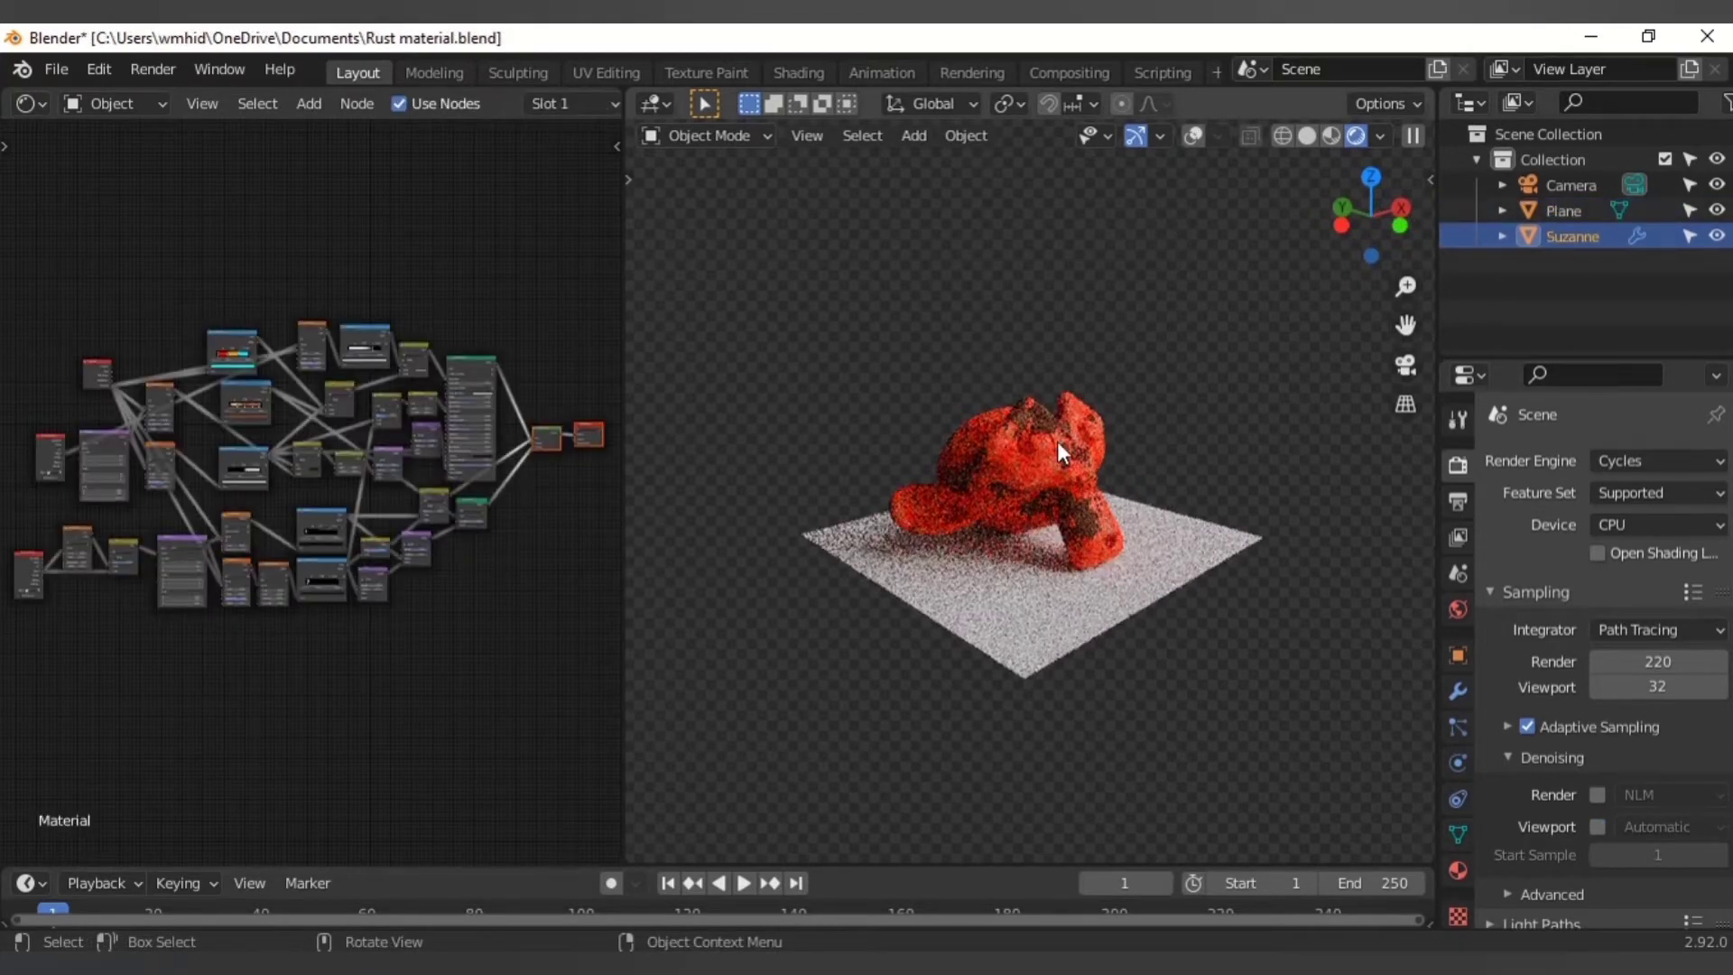
{"action": "key", "text": "shift+d"}
{"action": "left_click", "coordinate": [1188, 144]}
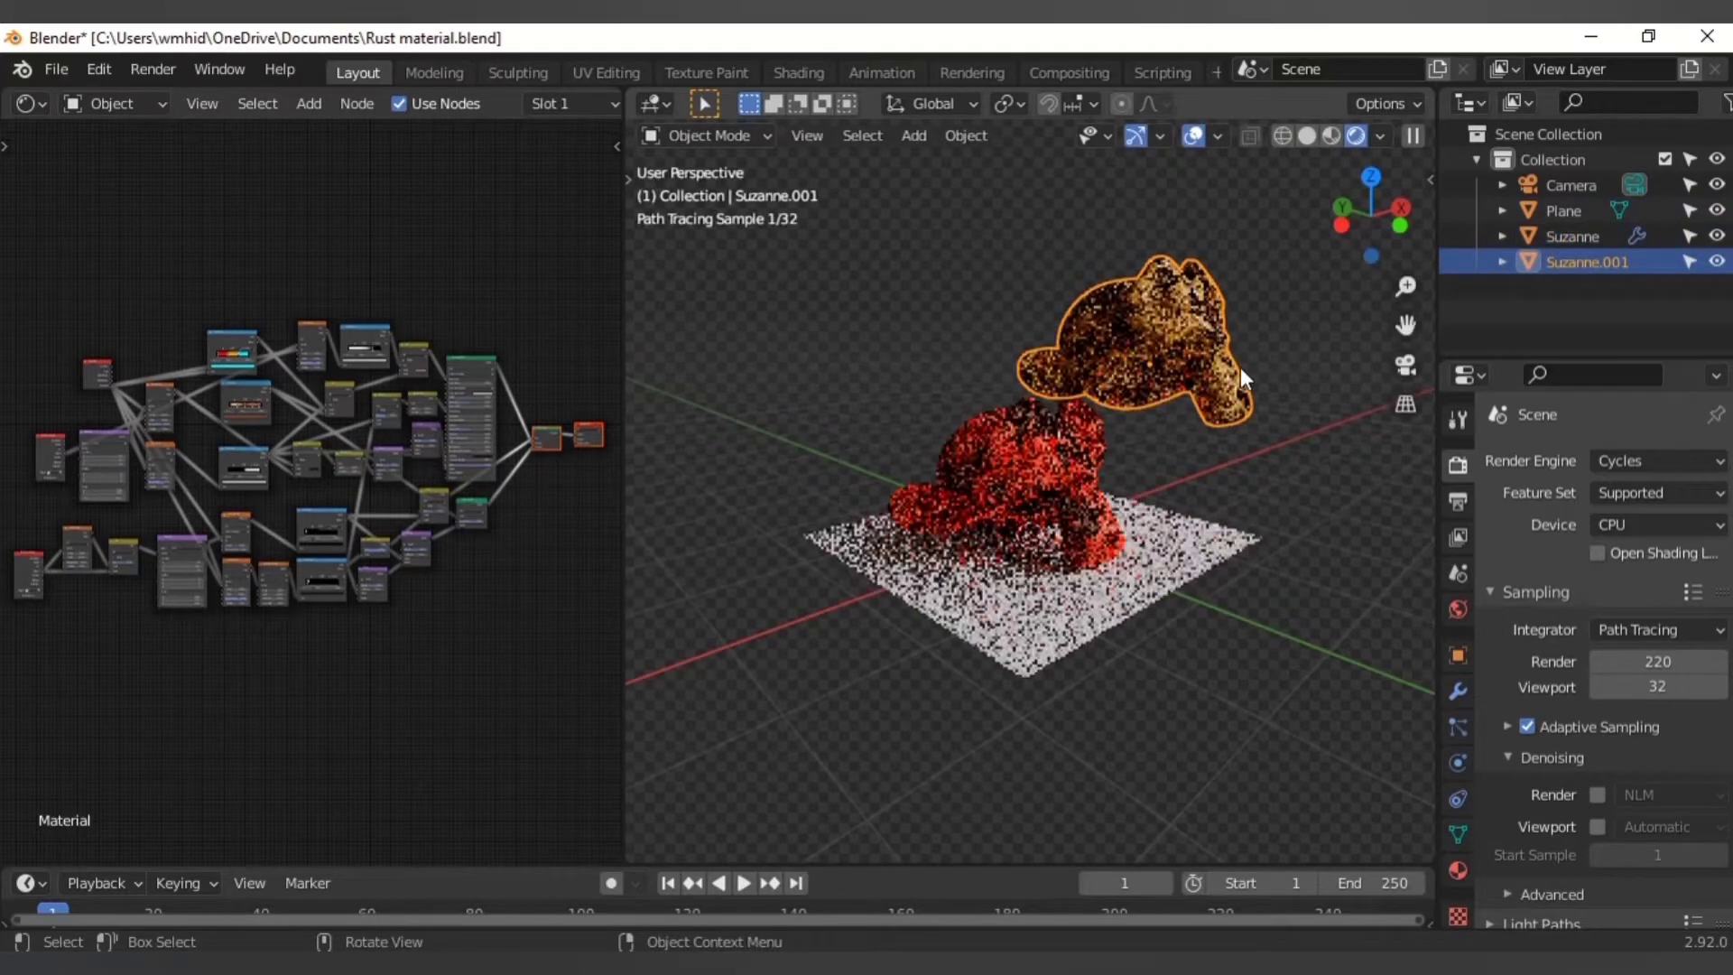
{"action": "middle_click_drag", "start_coordinate": [1141, 385], "coordinate": [1190, 410]}
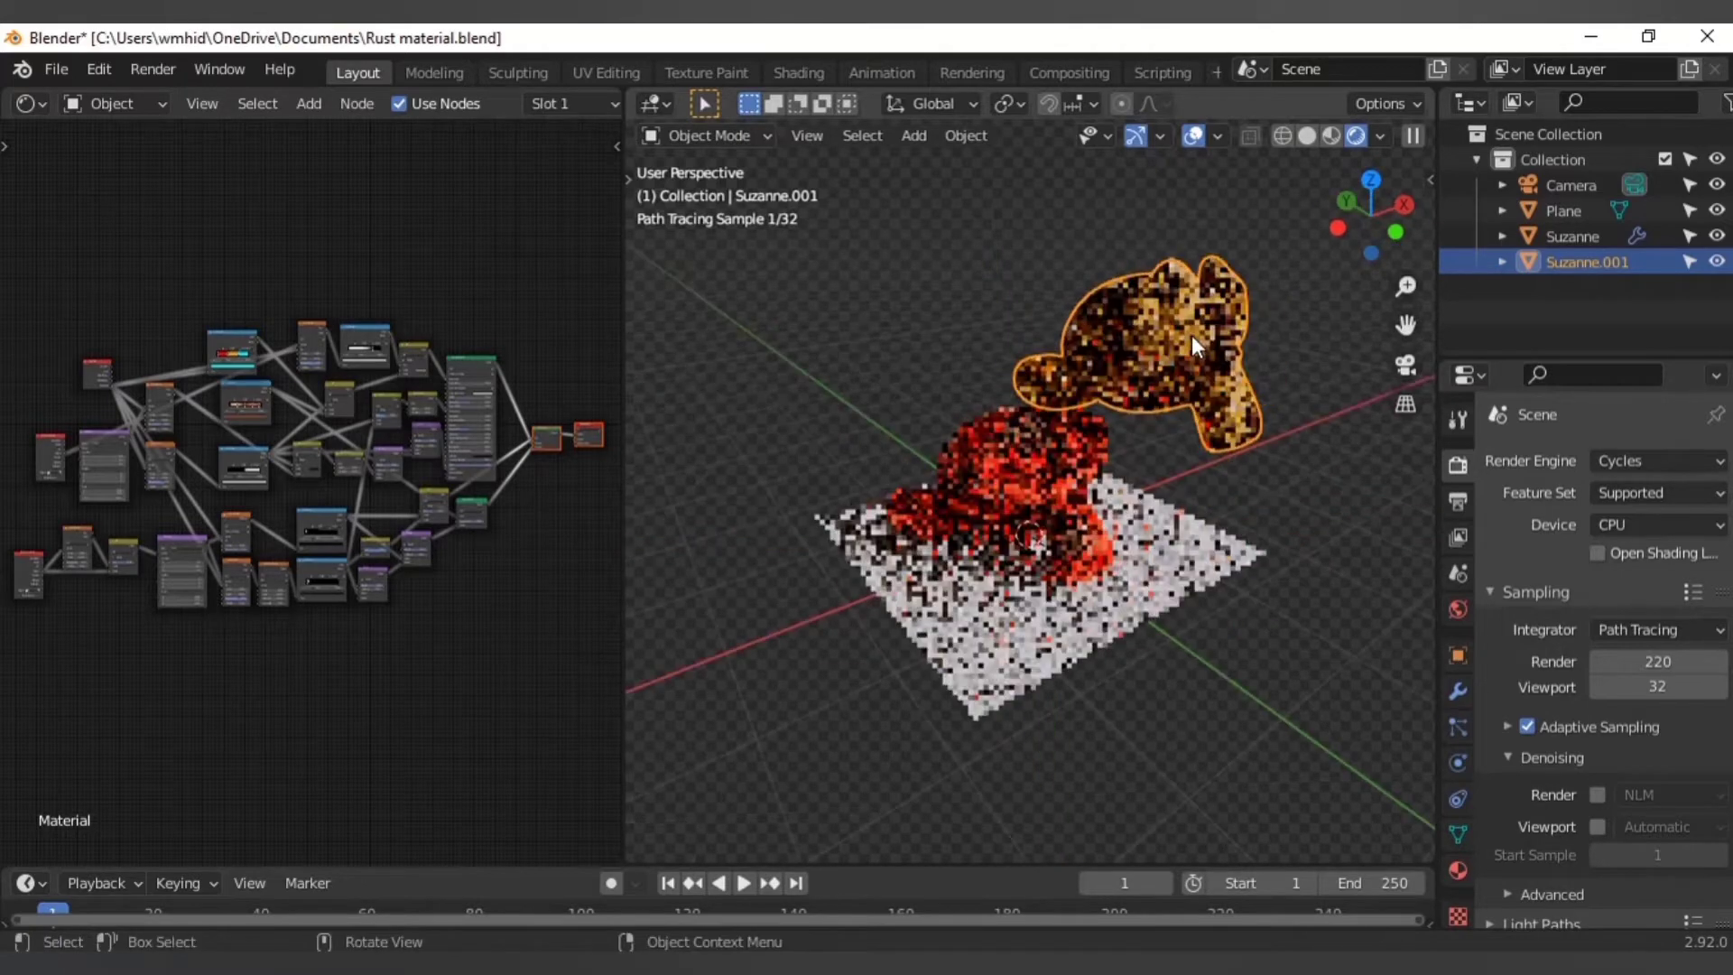
{"action": "key", "text": "shift+d"}
{"action": "left_click", "coordinate": [876, 267]}
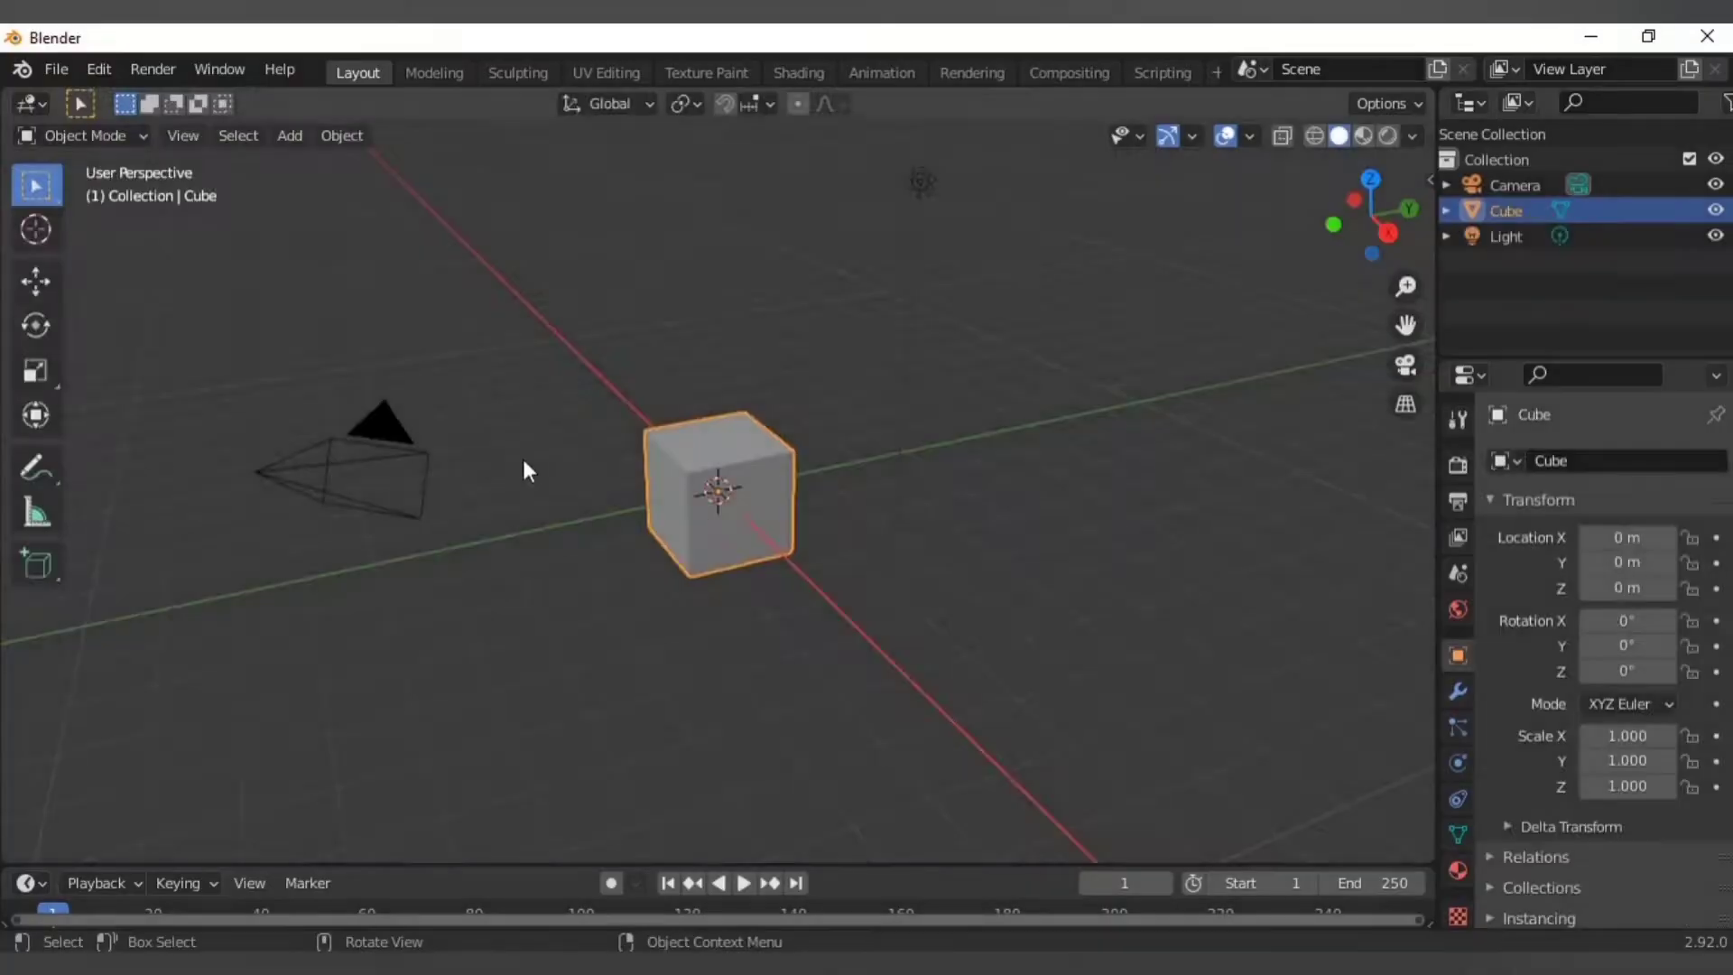
- Delete the default cube in the new scene and add a Monkey mesh in its place
{"action": "middle_click_drag", "start_coordinate": [522, 455], "coordinate": [787, 479]}
{"action": "key", "text": "x"}
{"action": "left_click", "coordinate": [787, 479]}
{"action": "key", "text": "shift+a"}
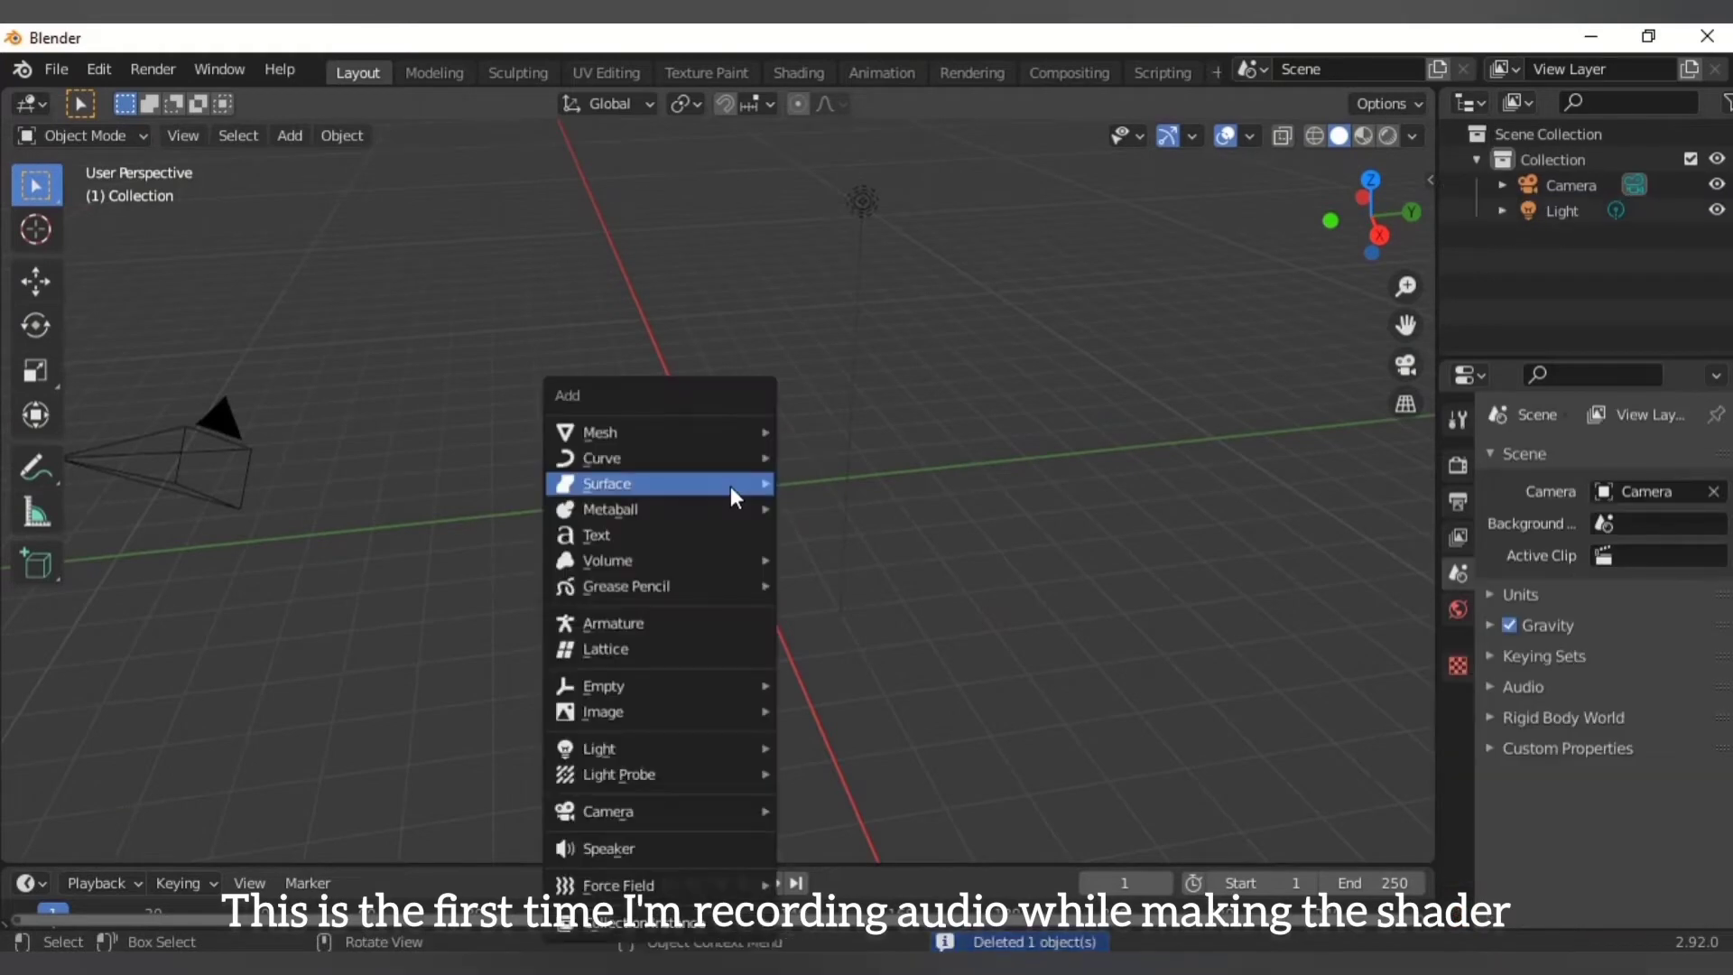
{"action": "mouse_move", "coordinate": [600, 432]}
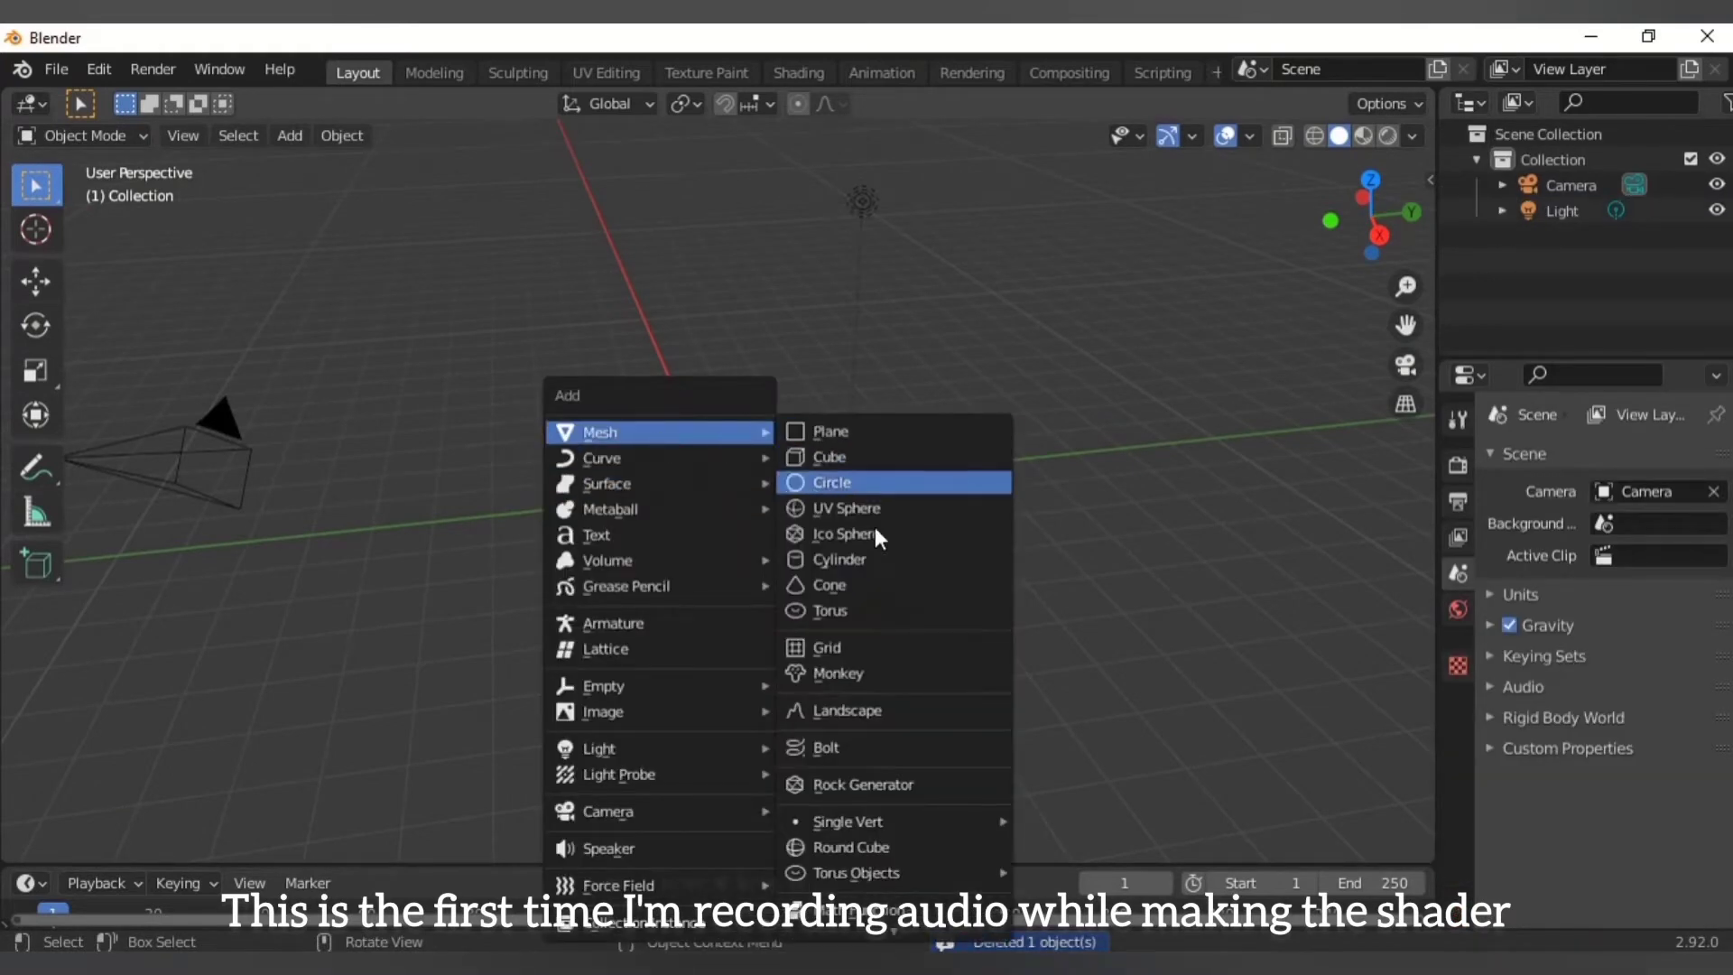
{"action": "left_click", "coordinate": [853, 672]}
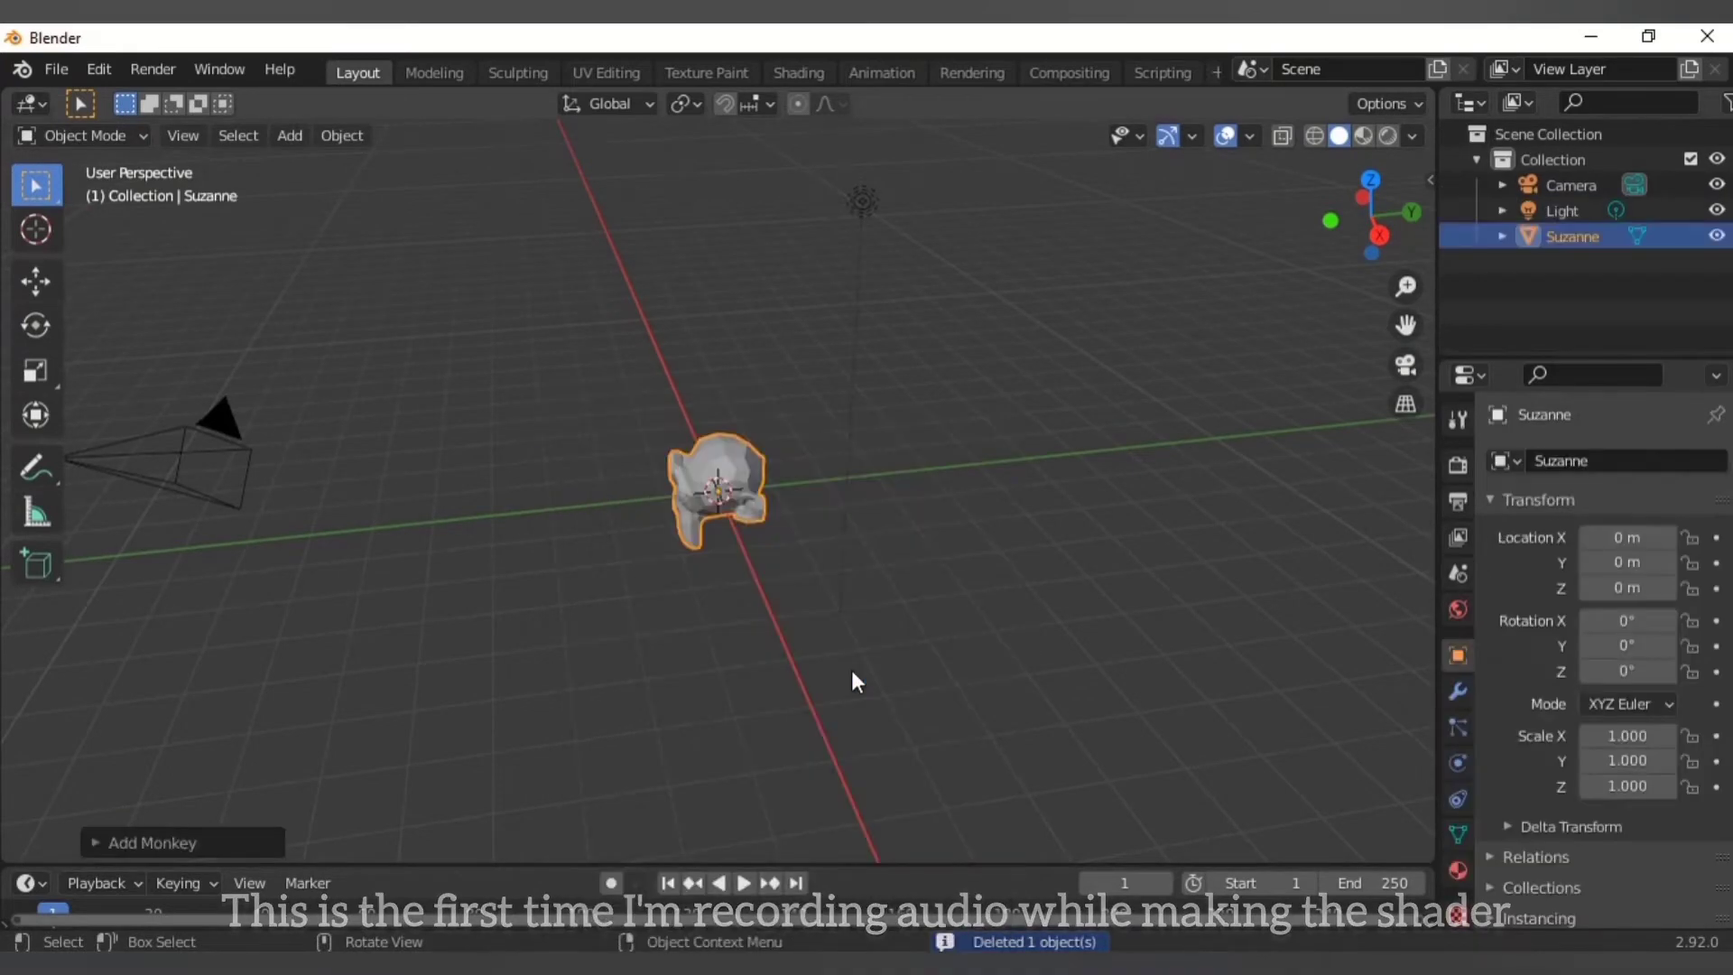
- Assign an Environment Texture to the world background color and load the photo_studio image
{"action": "left_click", "coordinate": [1460, 609]}
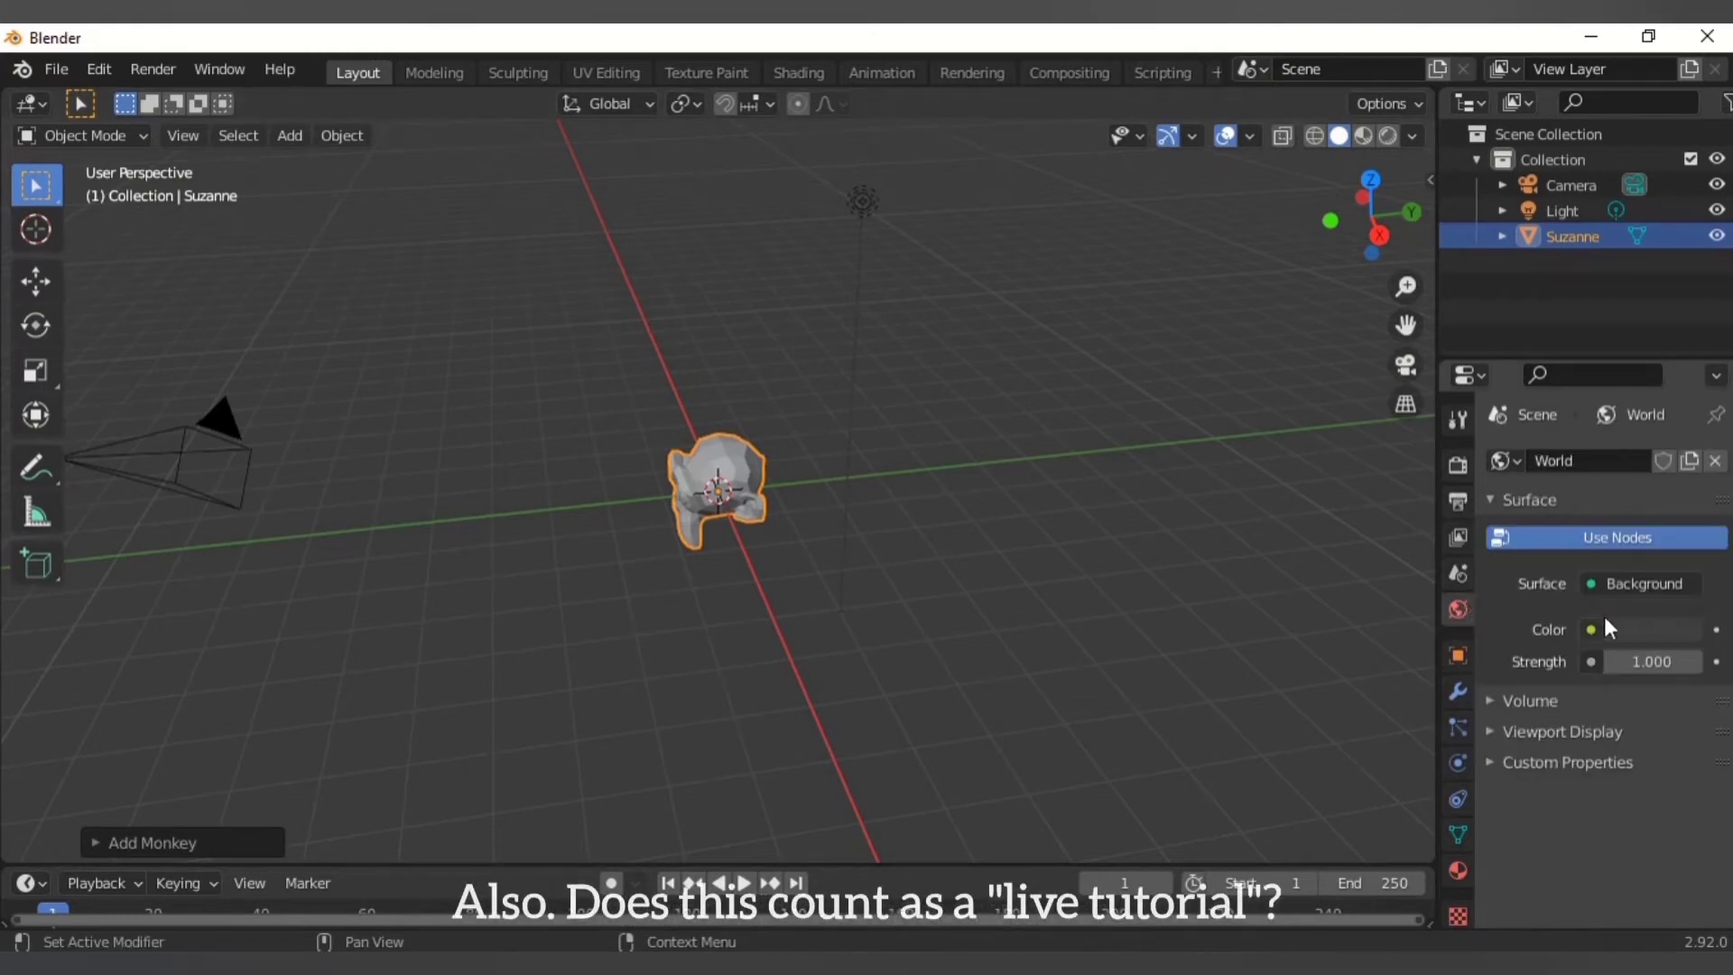
{"action": "left_click", "coordinate": [1592, 629]}
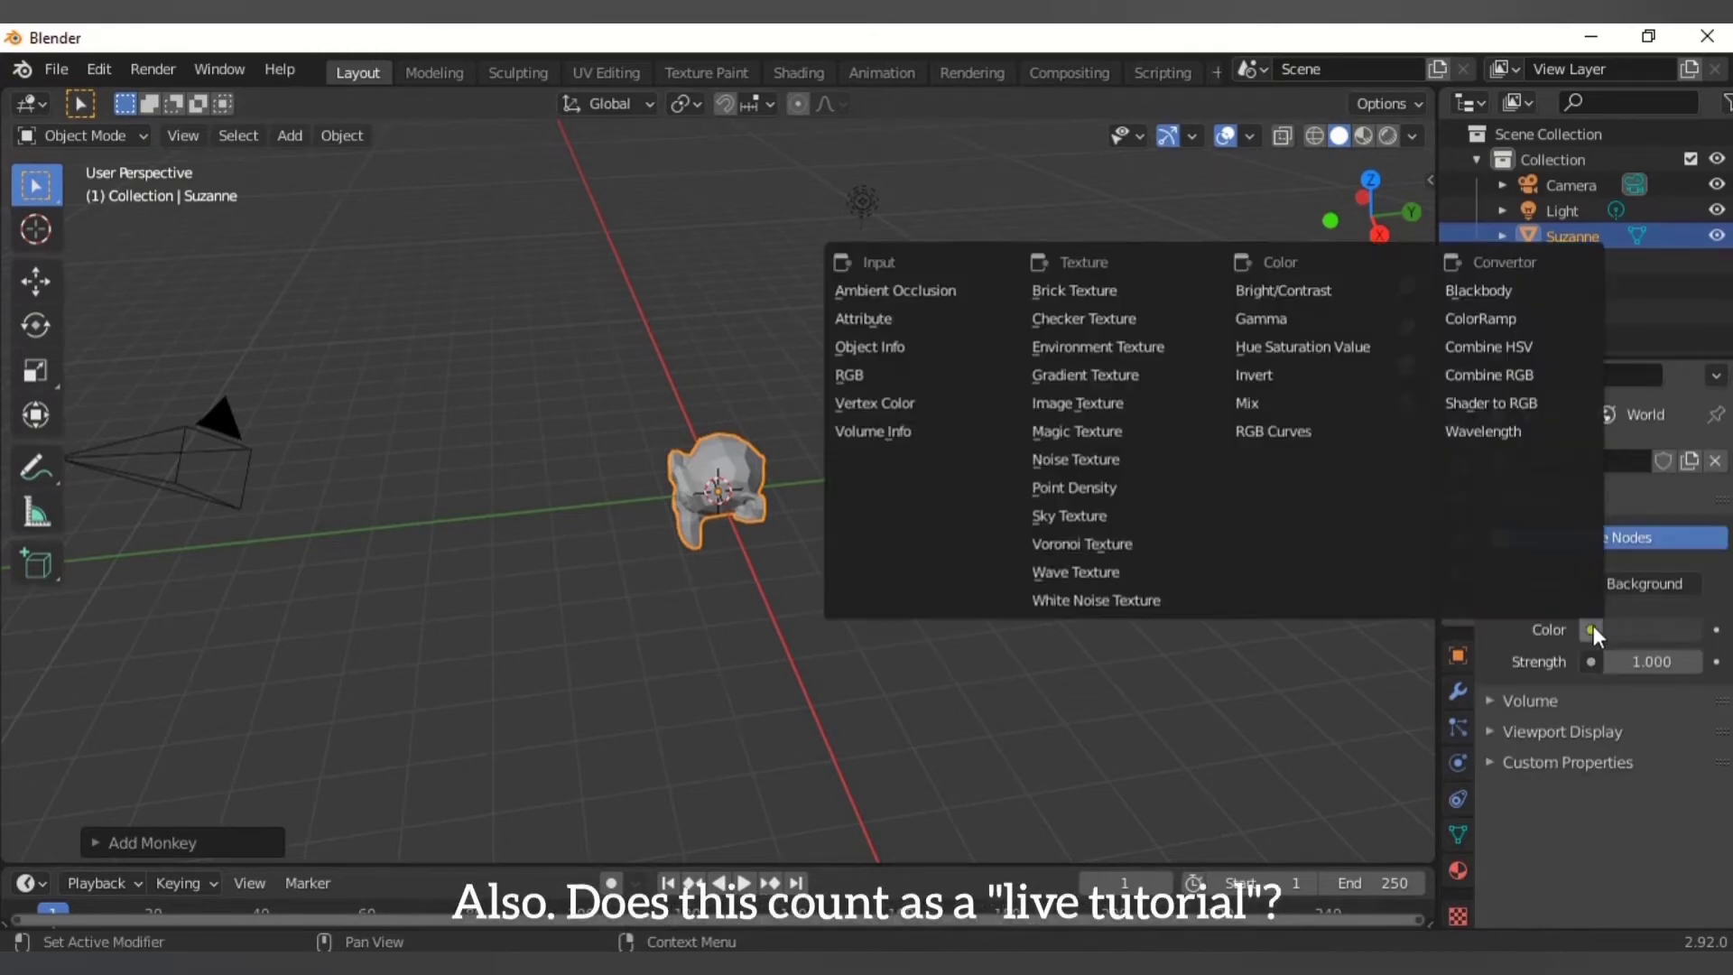
{"action": "left_click", "coordinate": [1135, 341]}
{"action": "left_click", "coordinate": [1659, 660]}
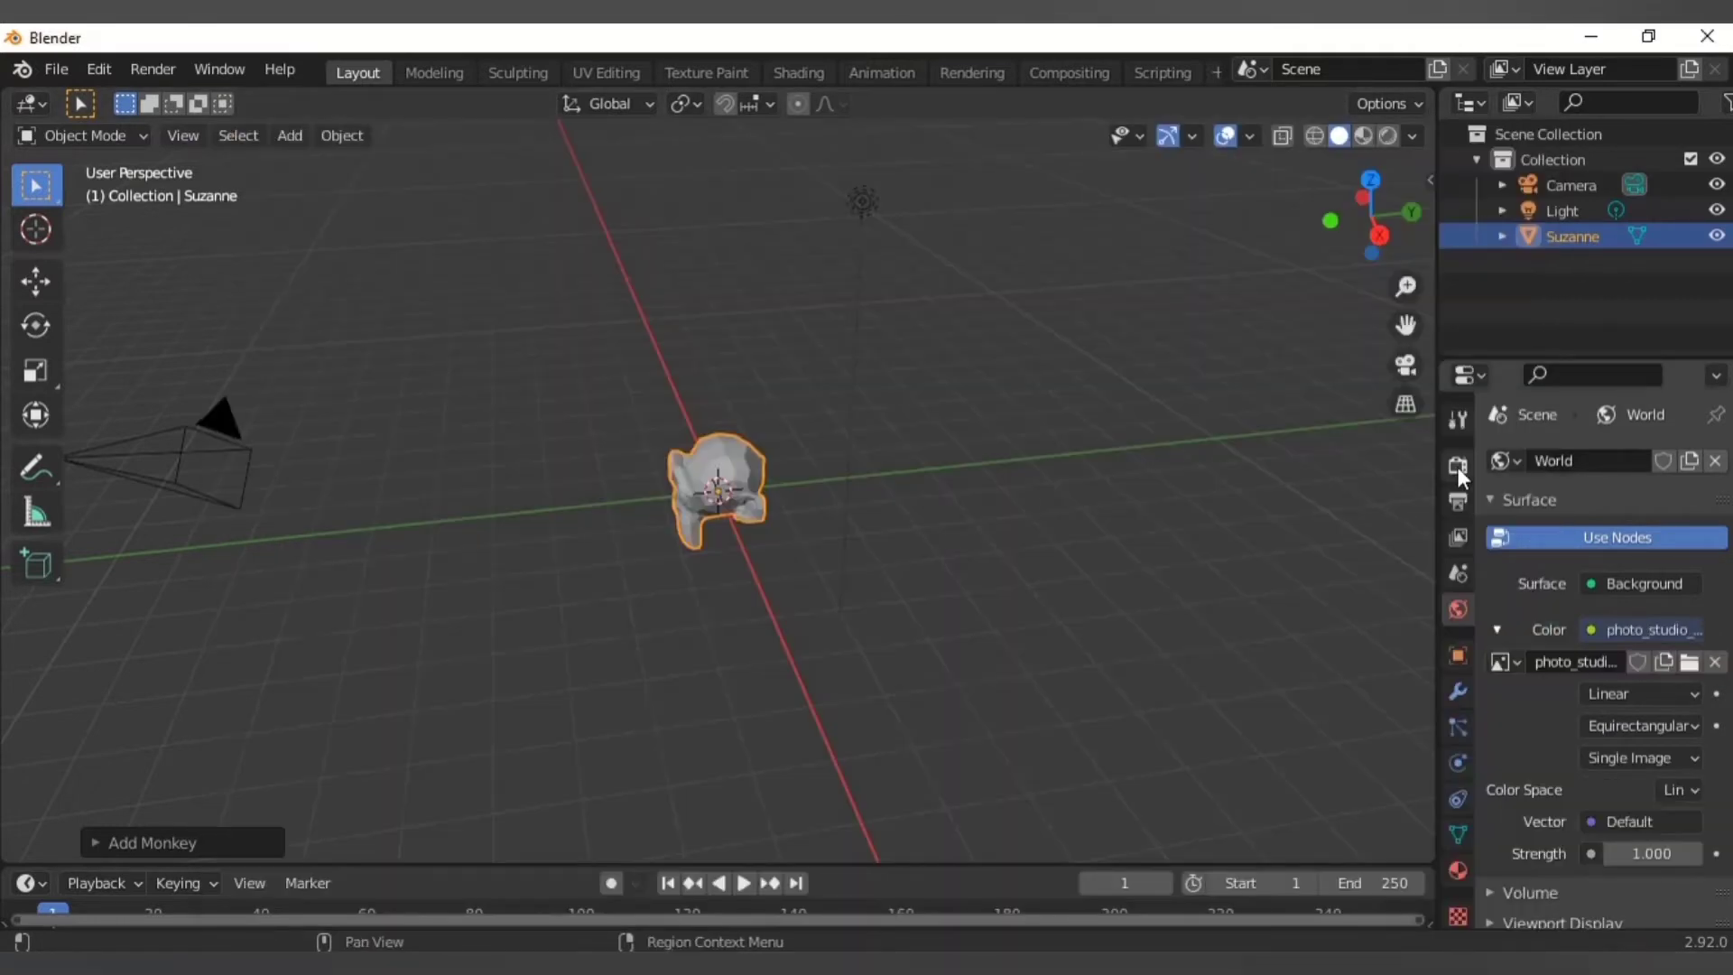
- Set the render engine to Cycles and enable Adaptive Sampling
{"action": "left_click", "coordinate": [1458, 465]}
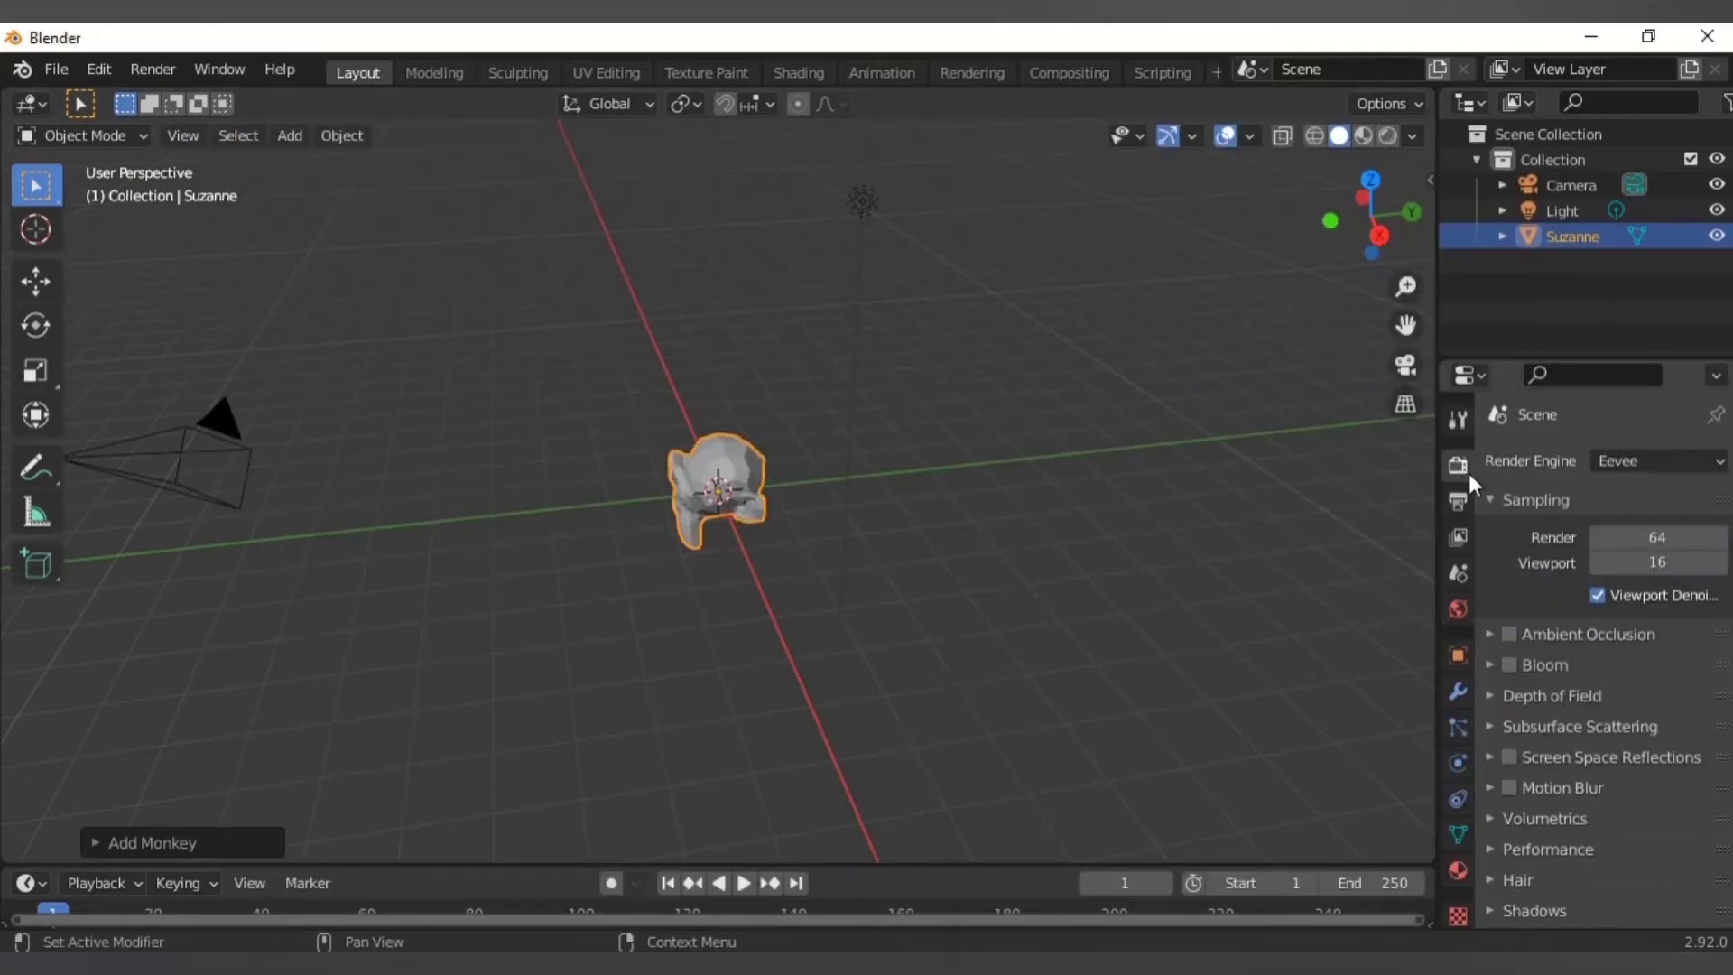
{"action": "left_click", "coordinate": [1668, 462]}
{"action": "left_click", "coordinate": [1670, 461]}
{"action": "left_click", "coordinate": [1637, 468]}
{"action": "left_click", "coordinate": [1637, 467]}
{"action": "left_click", "coordinate": [1637, 468]}
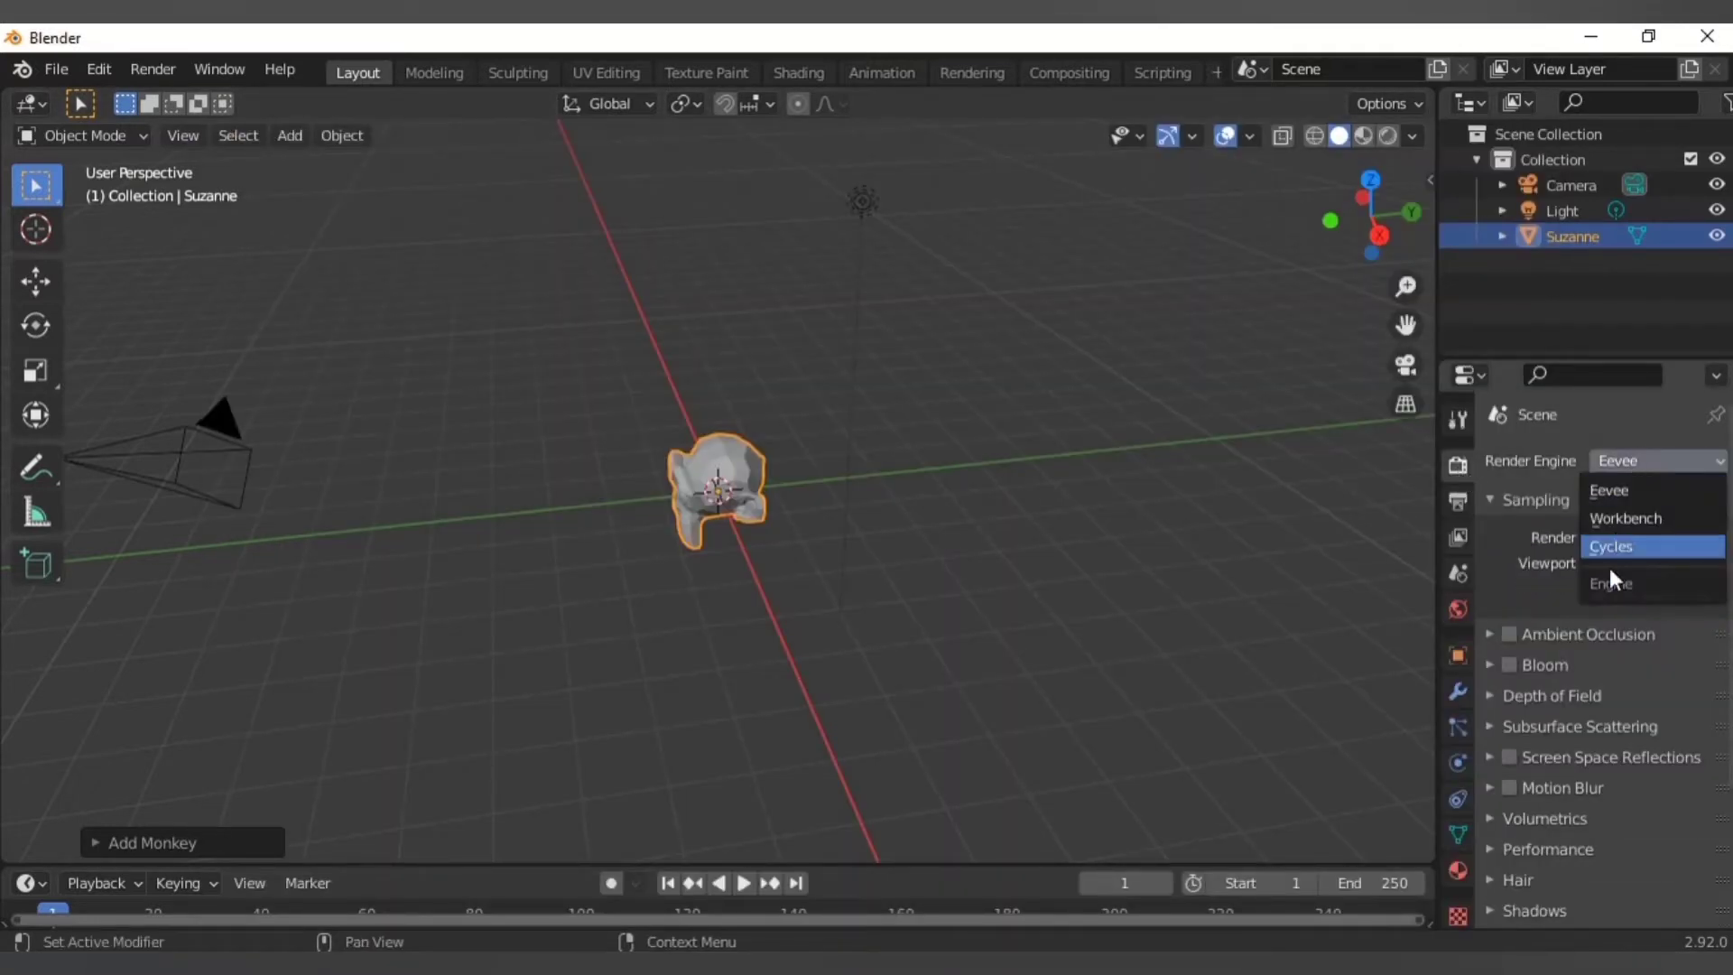
{"action": "left_click", "coordinate": [1636, 547]}
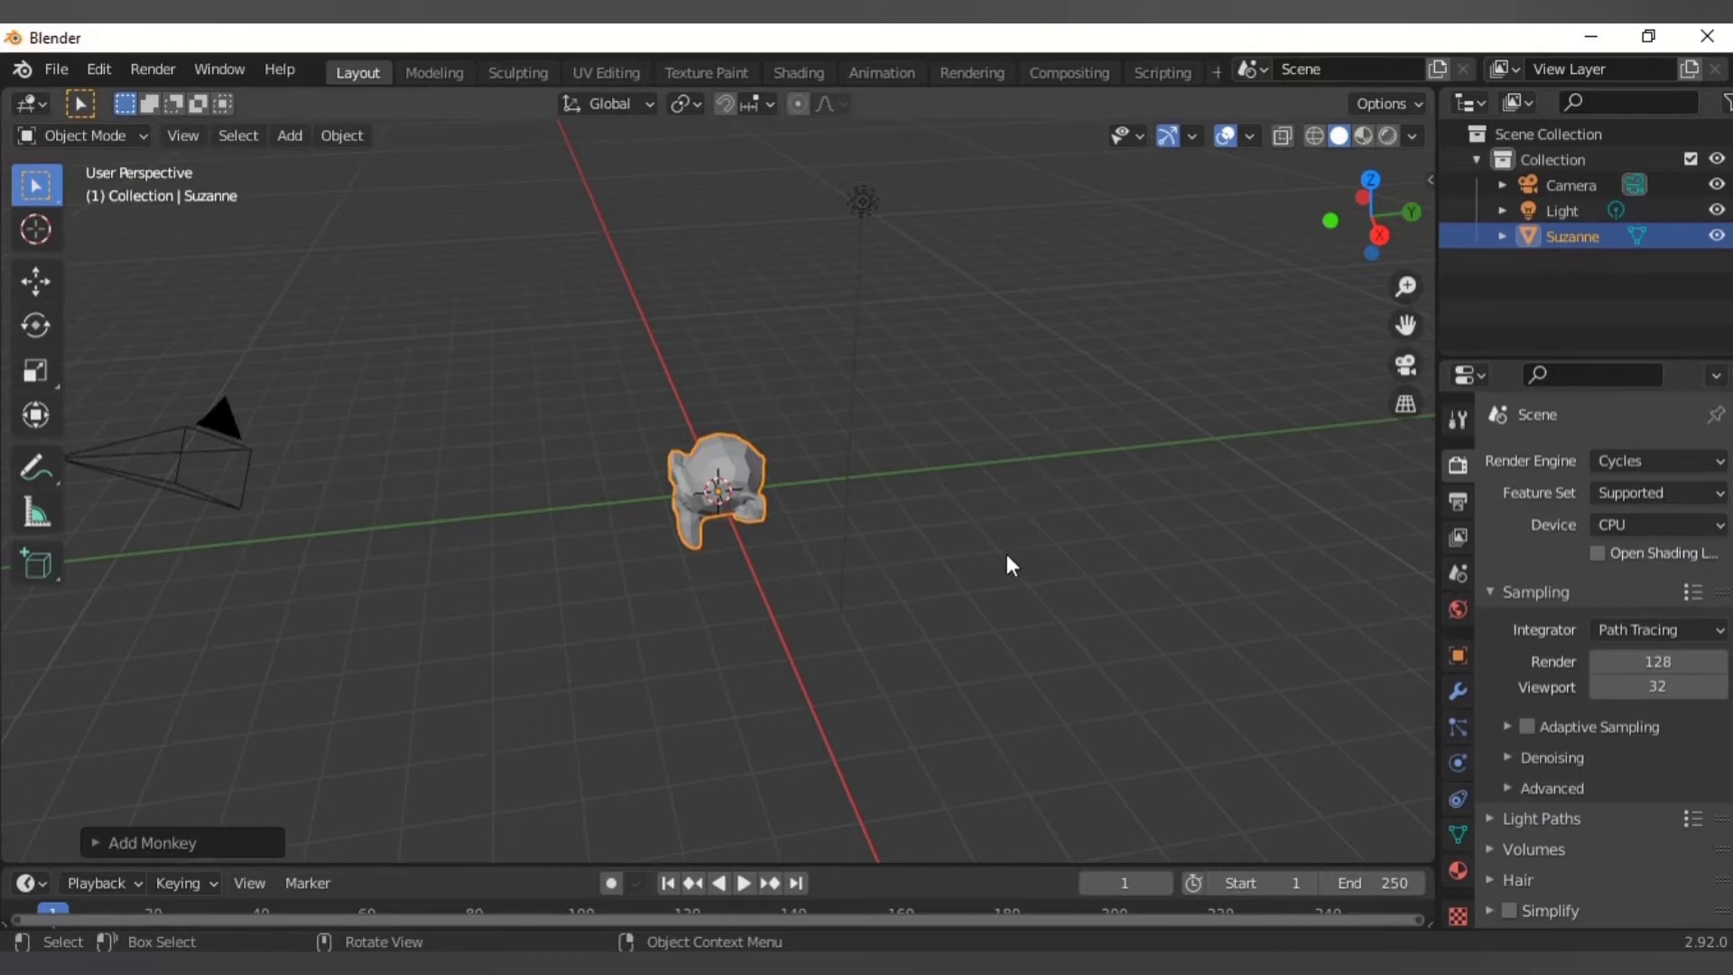
{"action": "left_click", "coordinate": [1526, 726]}
- Delete the default light and switch the viewport to Rendered shading
{"action": "left_click", "coordinate": [865, 204]}
{"action": "key", "text": "x"}
{"action": "left_click", "coordinate": [867, 202]}
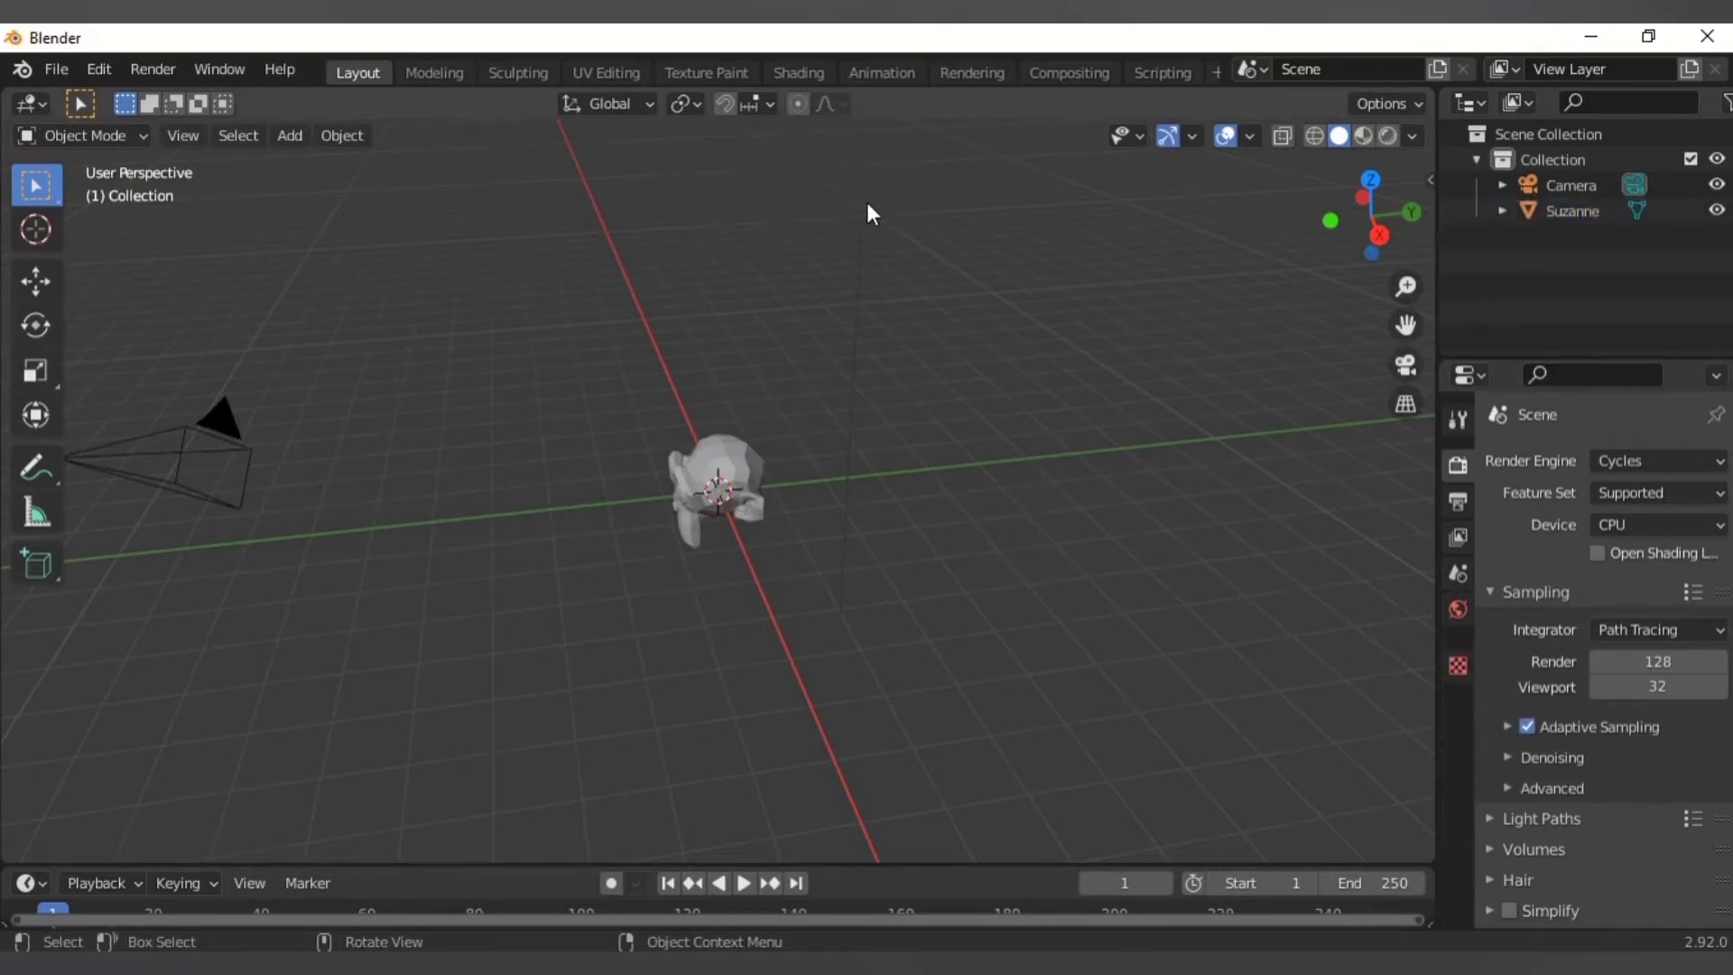
{"action": "left_click", "coordinate": [1385, 136]}
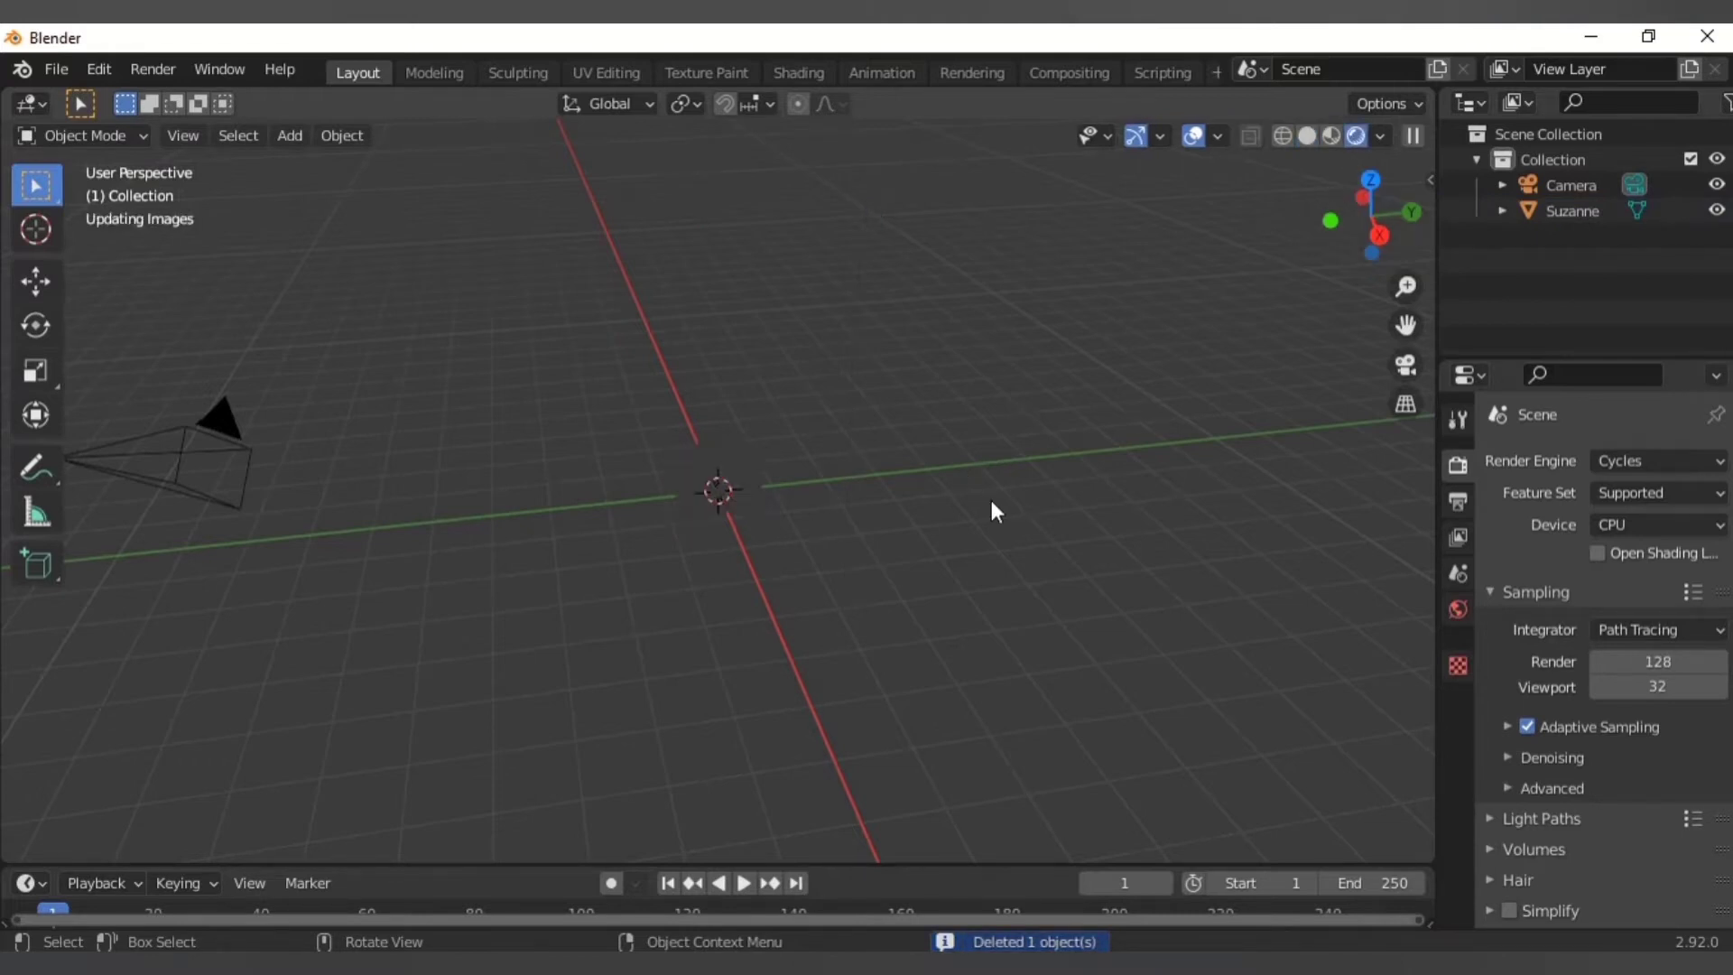
- Enable the Transparent film option in the render settings
{"action": "scroll", "coordinate": [1534, 716], "scroll_direction": "down", "scroll_amount": 5}
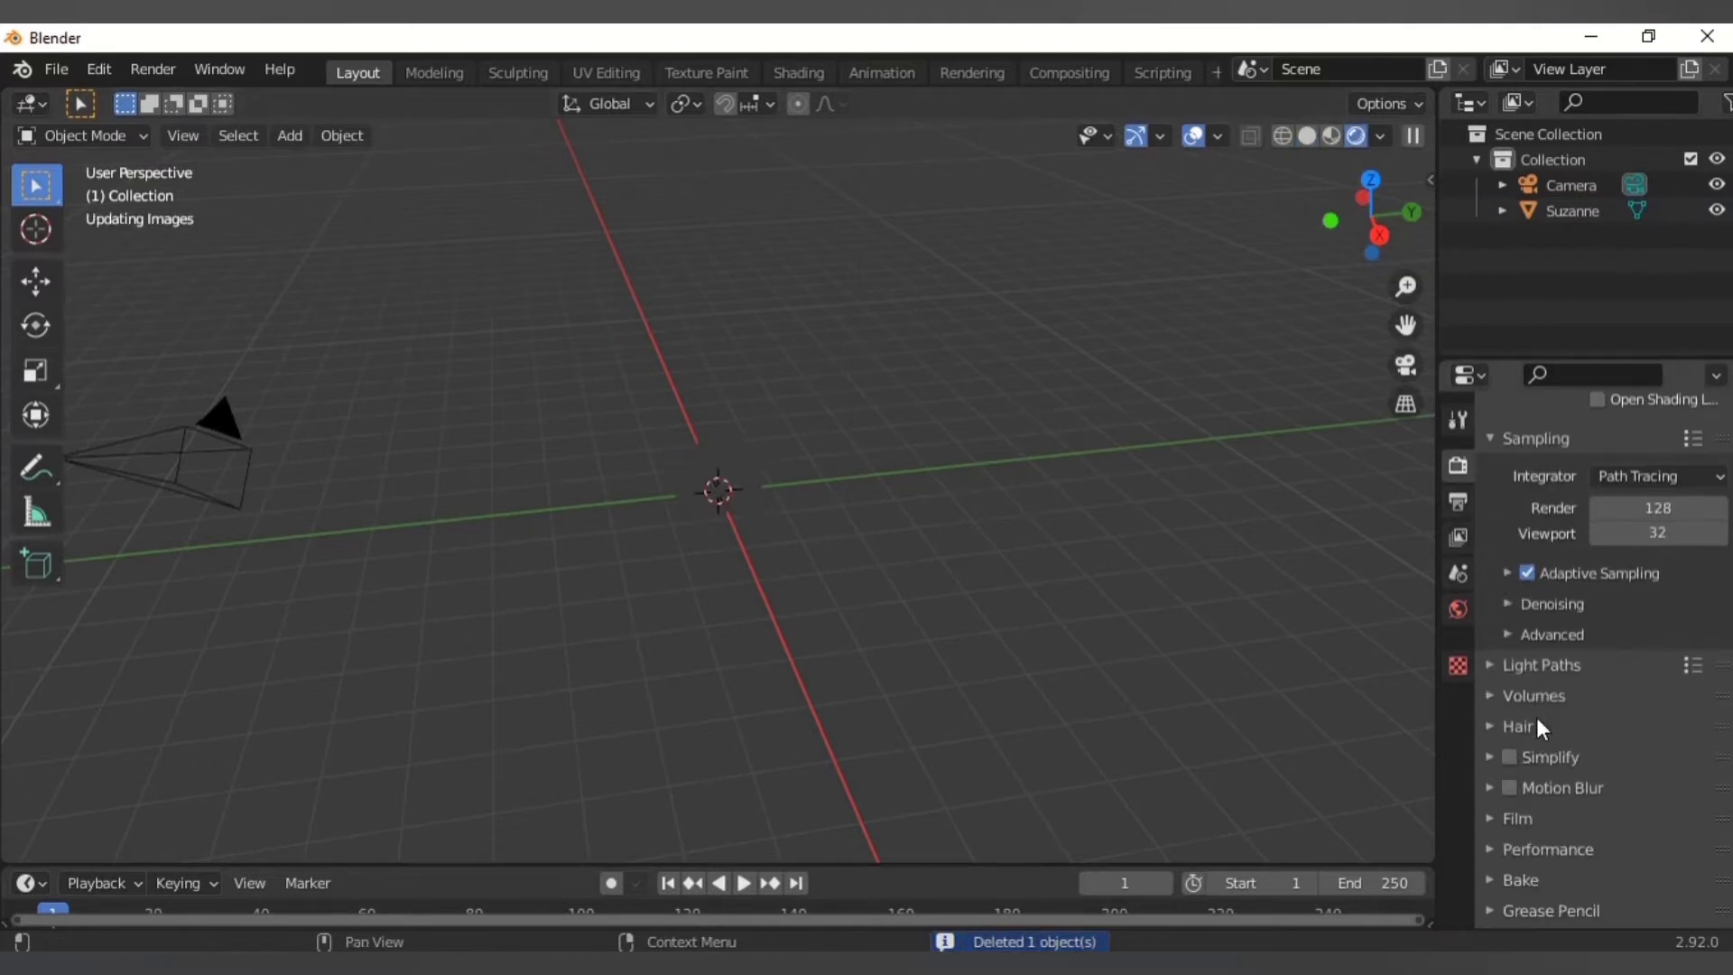
{"action": "left_click", "coordinate": [1509, 761]}
{"action": "scroll", "coordinate": [1540, 750], "scroll_direction": "down", "scroll_amount": 4}
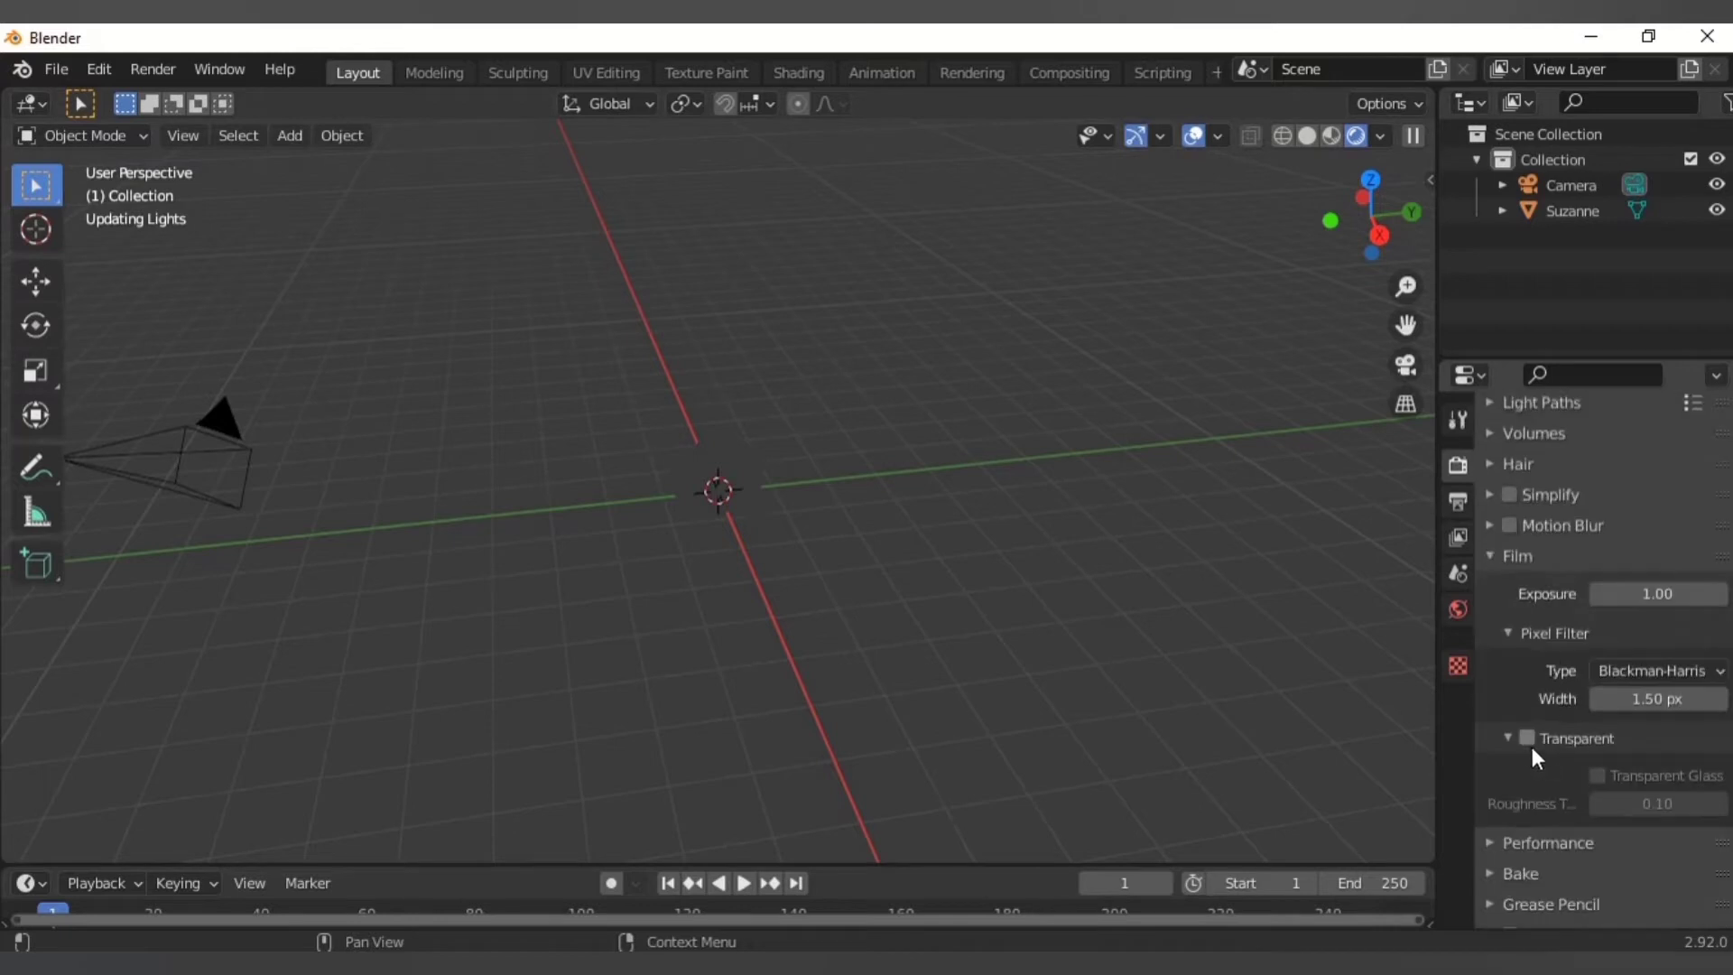
{"action": "left_click", "coordinate": [1526, 739]}
{"action": "left_click", "coordinate": [1490, 555]}
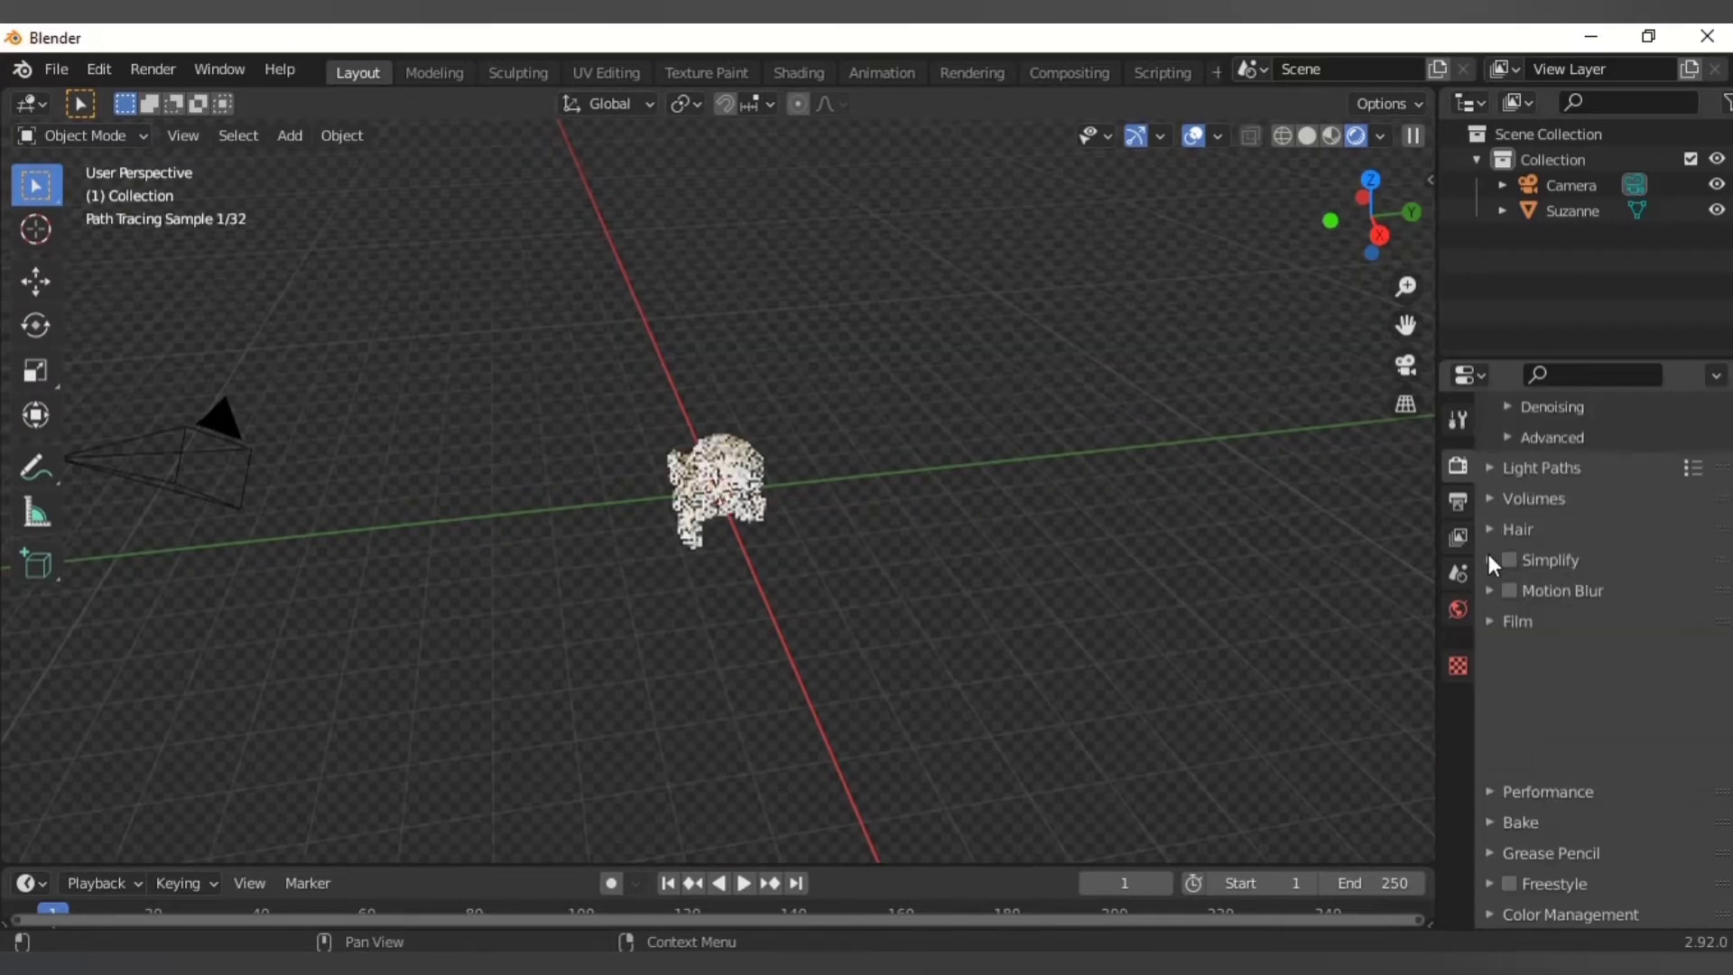
- Save the scene over the existing file "procedural rust for patreon.blend" in the Documents folder
{"action": "middle_click_drag", "start_coordinate": [664, 524], "coordinate": [793, 515]}
{"action": "scroll", "coordinate": [783, 517], "scroll_direction": "up", "scroll_amount": 5}
{"action": "middle_click_drag", "start_coordinate": [674, 572], "coordinate": [765, 542]}
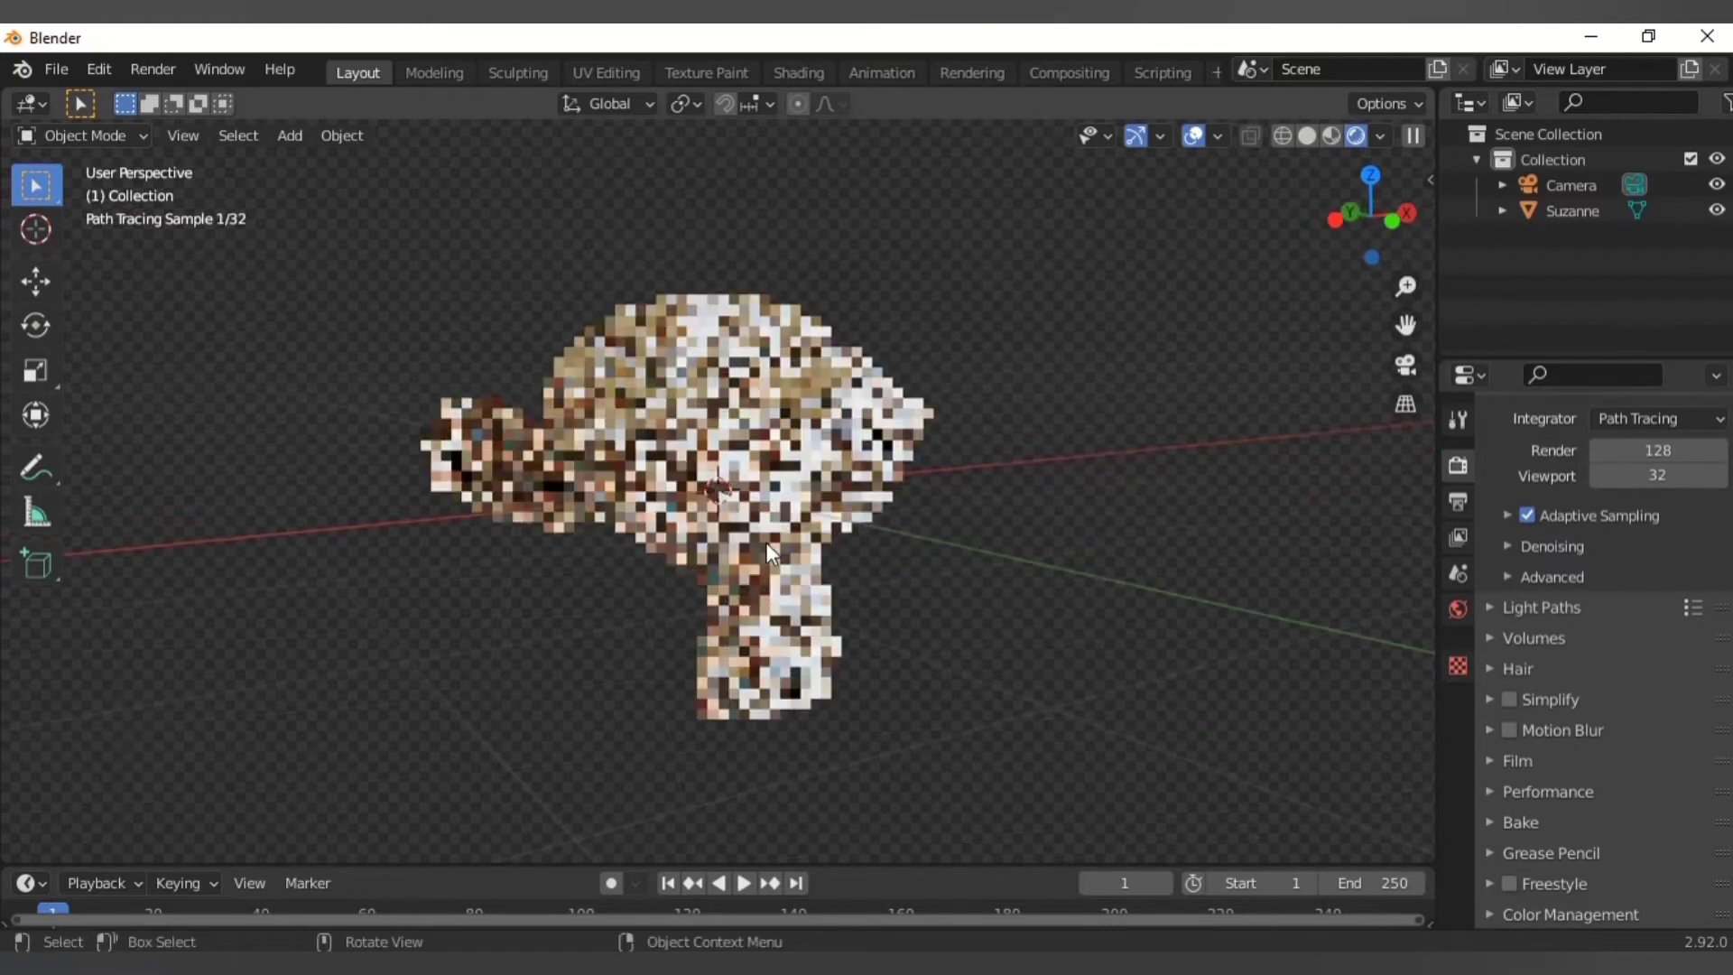
{"action": "key", "text": "ctrl+c"}
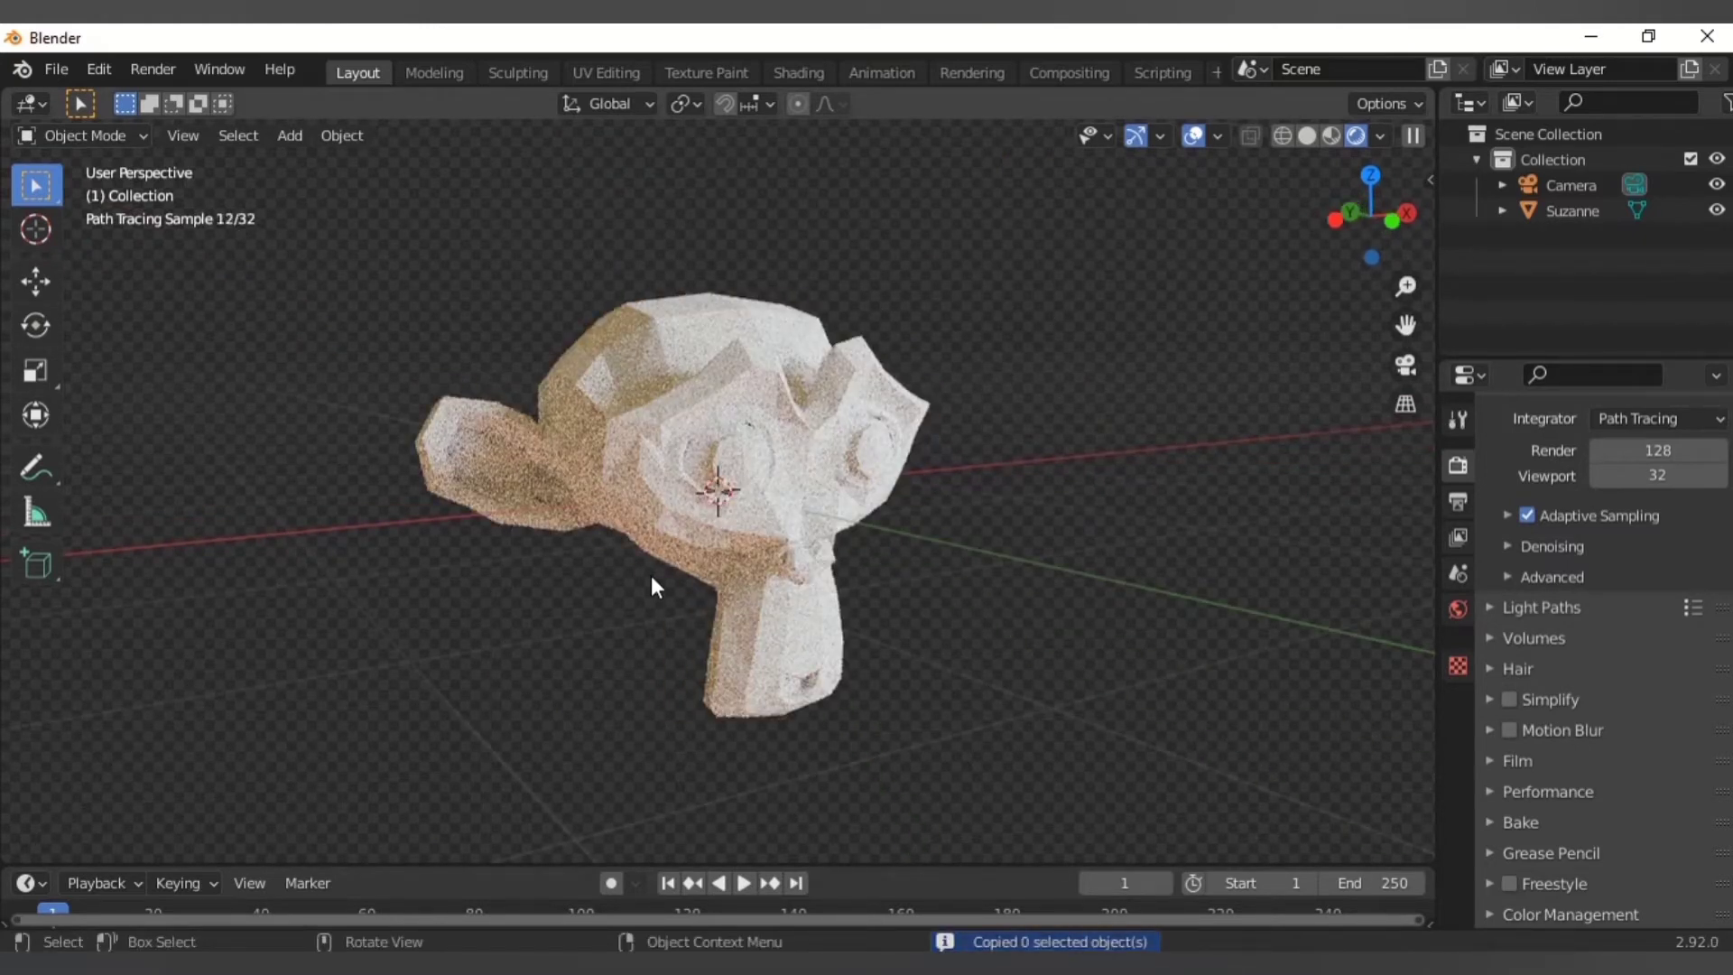
{"action": "key", "text": "ctrl+s"}
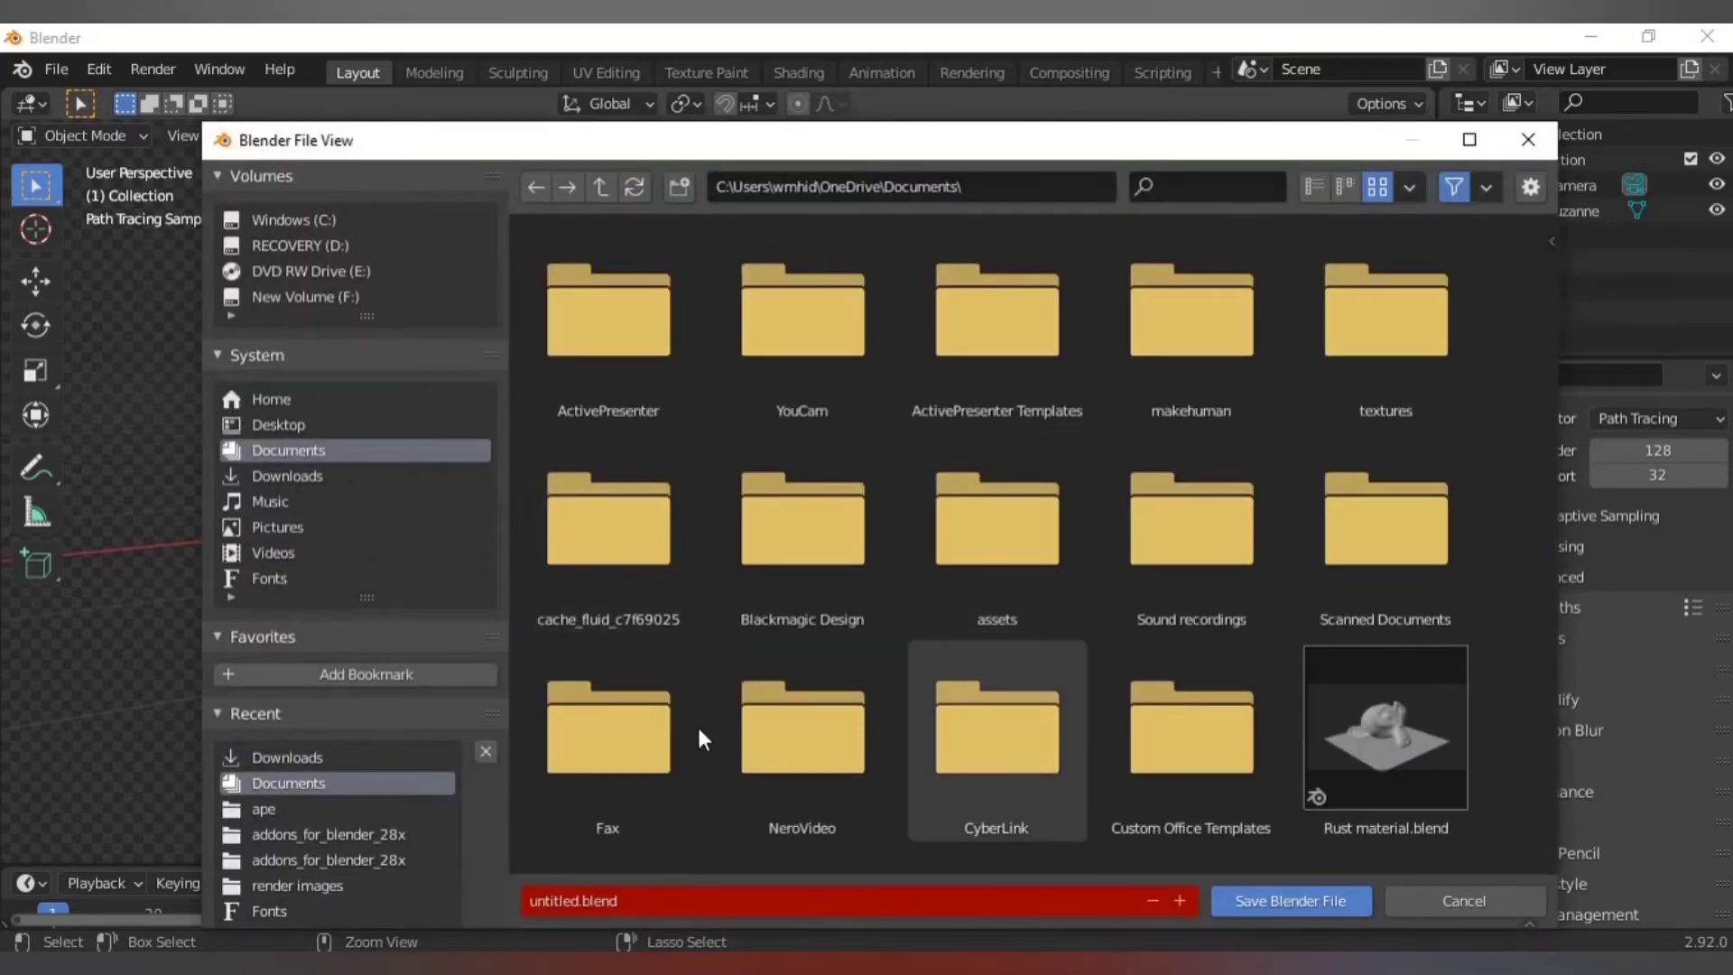
{"action": "scroll", "coordinate": [929, 710], "scroll_direction": "down", "scroll_amount": 2}
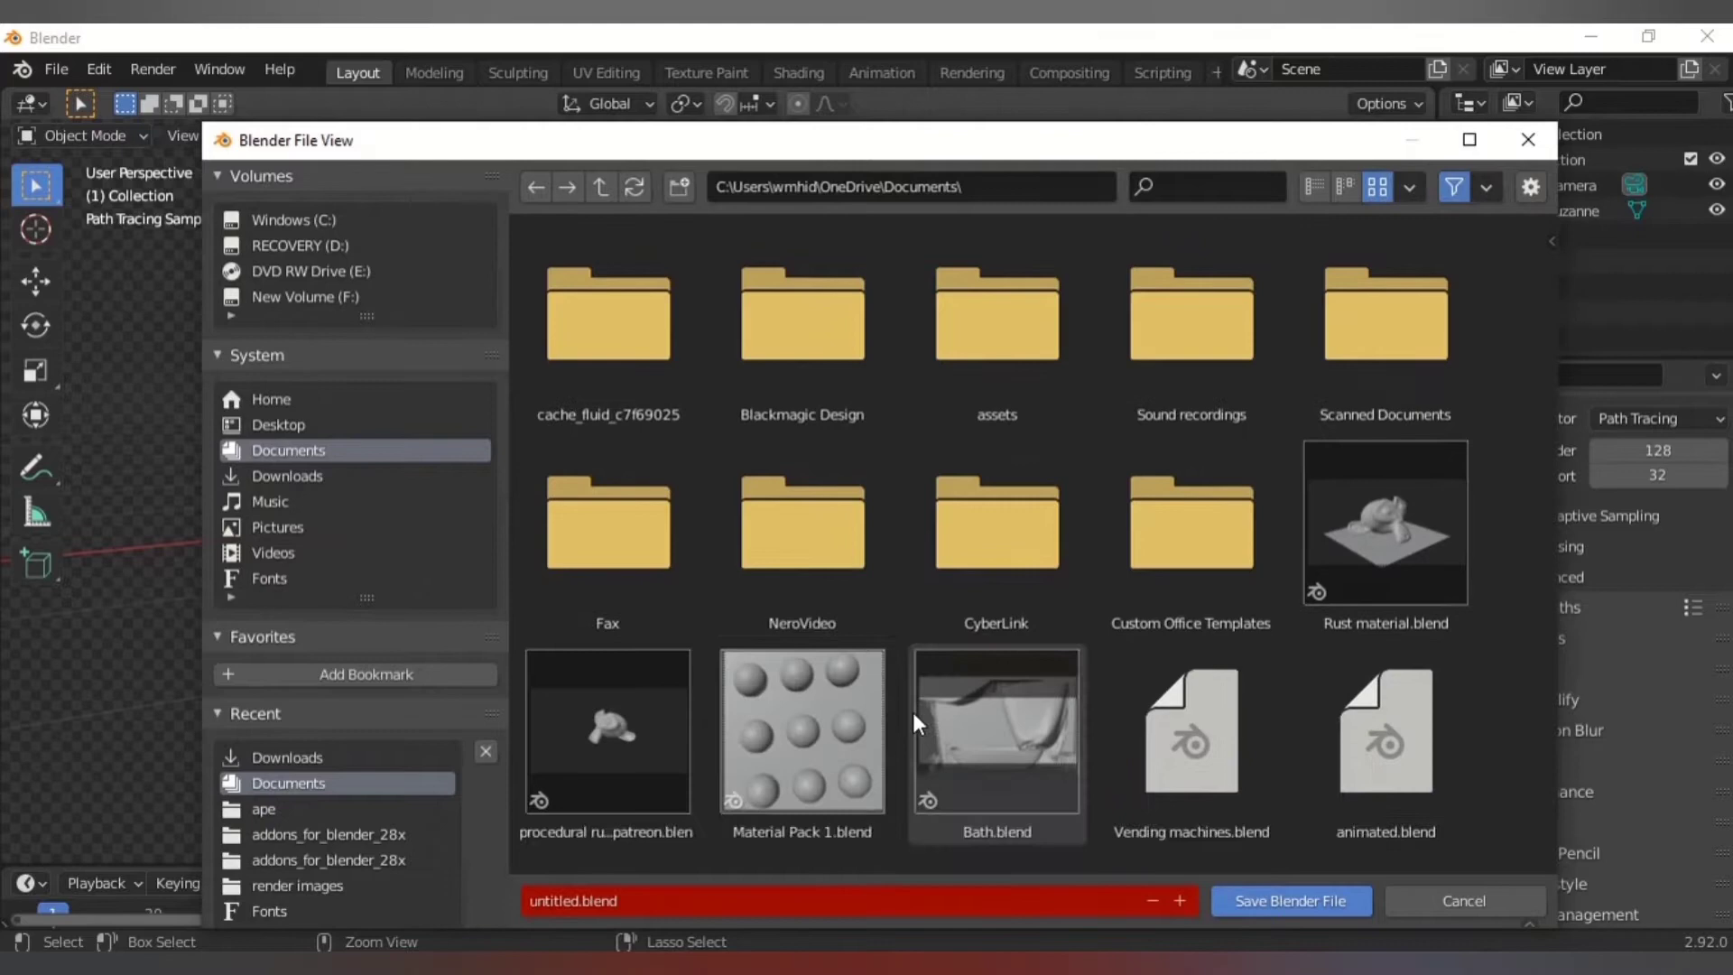
{"action": "left_click", "coordinate": [637, 765]}
{"action": "left_click", "coordinate": [1358, 901]}
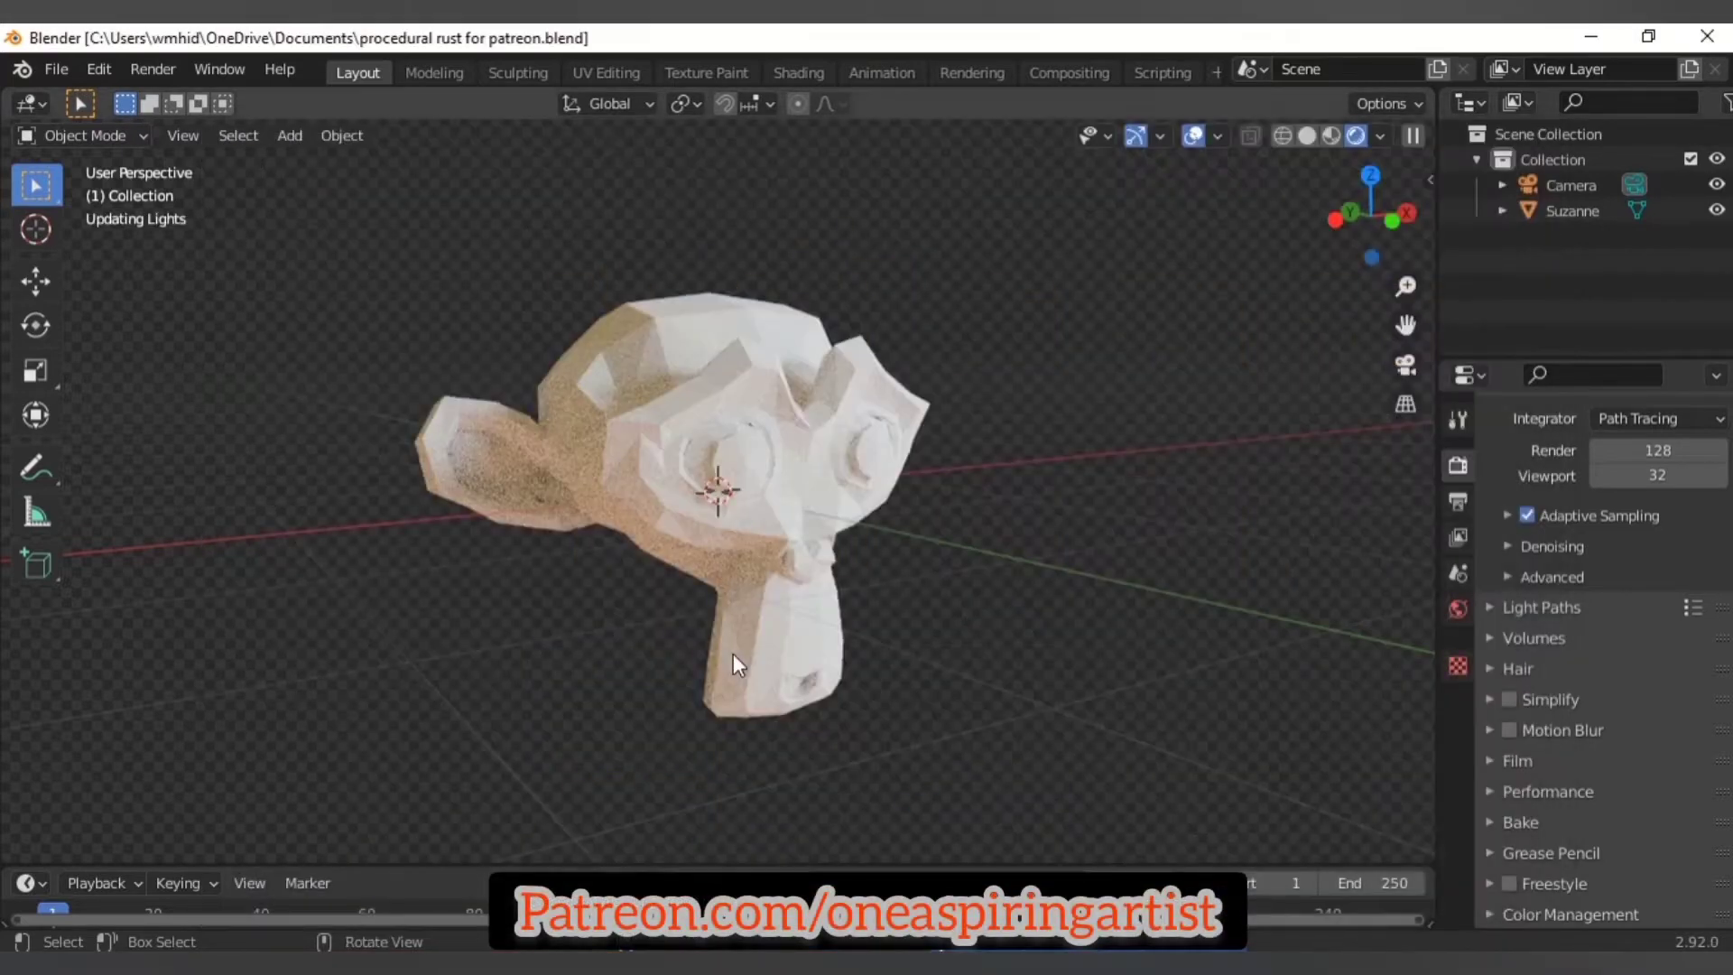
- Add a level 2 Subdivision Surface modifier to the monkey head and shade it smooth
{"action": "left_click", "coordinate": [592, 386]}
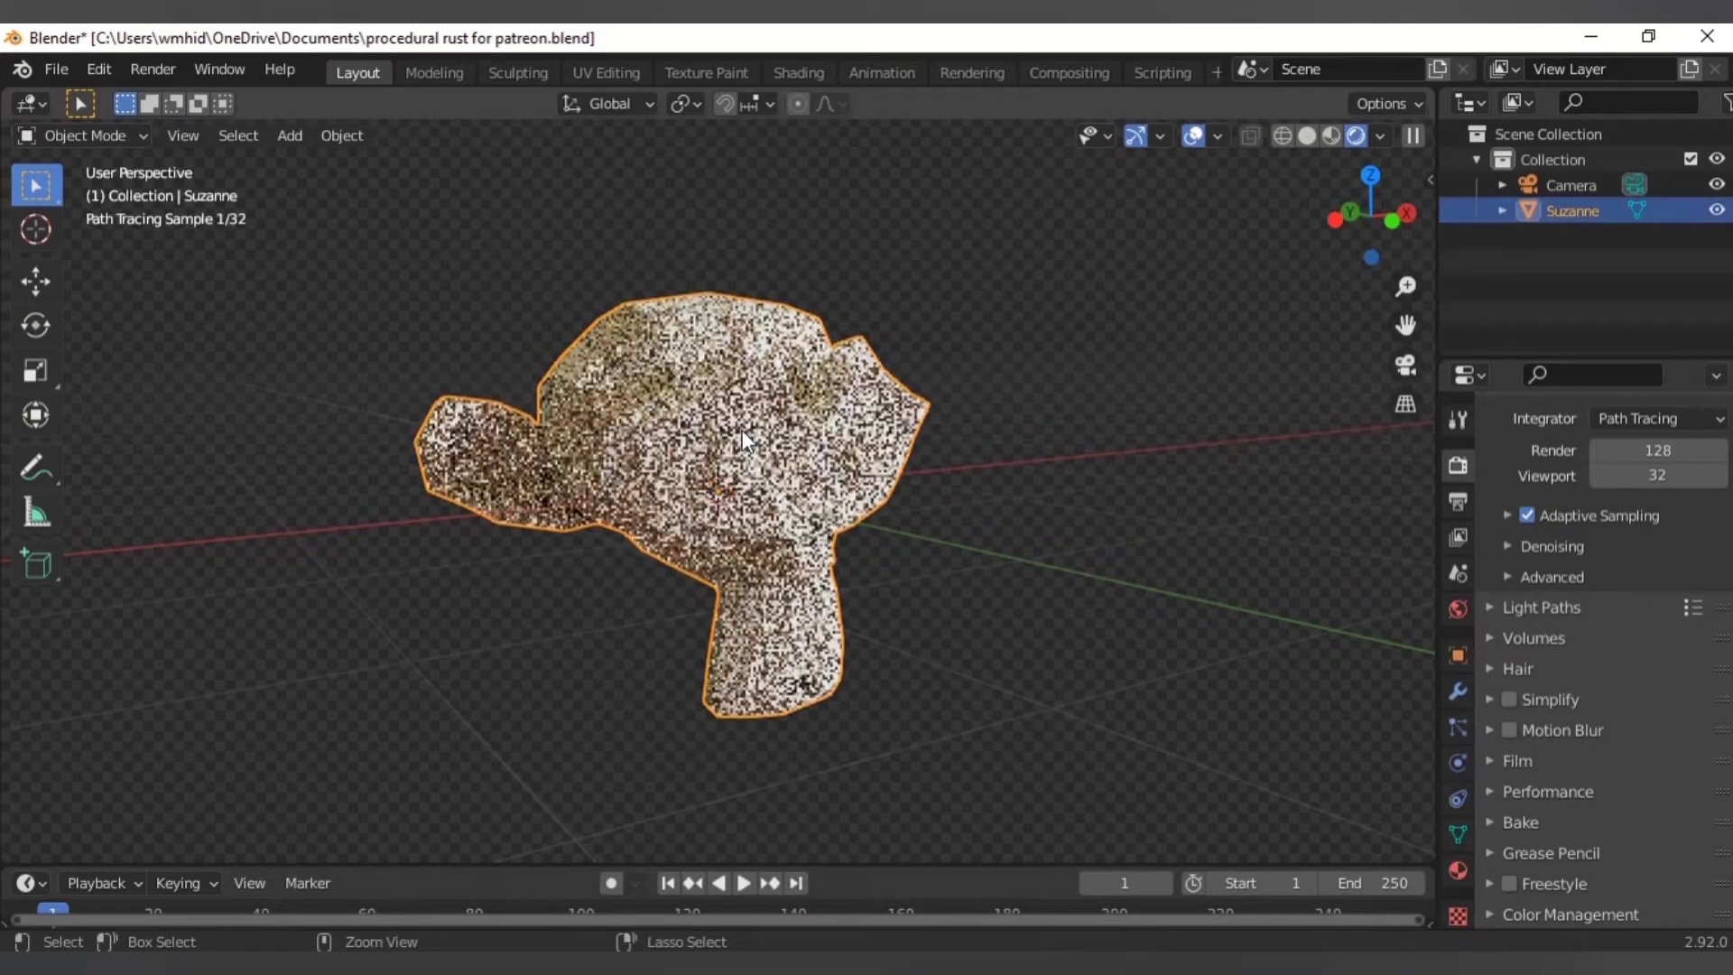
{"action": "key", "text": "ctrl+2"}
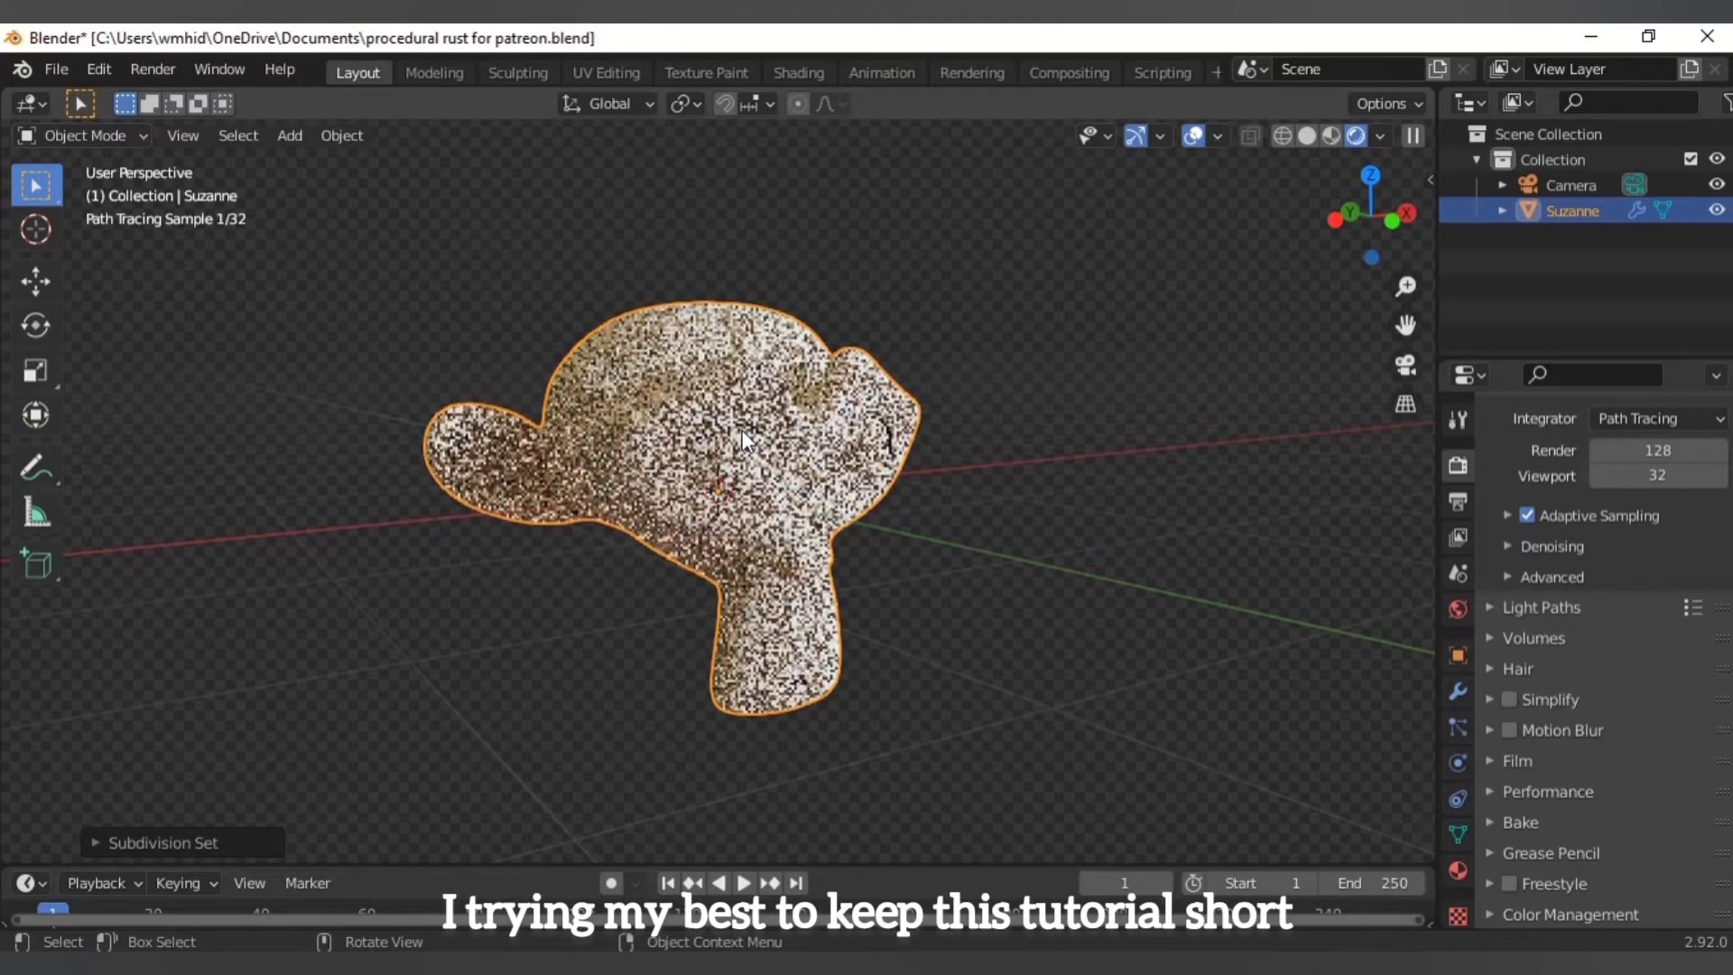
{"action": "right_click", "coordinate": [742, 430]}
{"action": "left_click", "coordinate": [728, 327]}
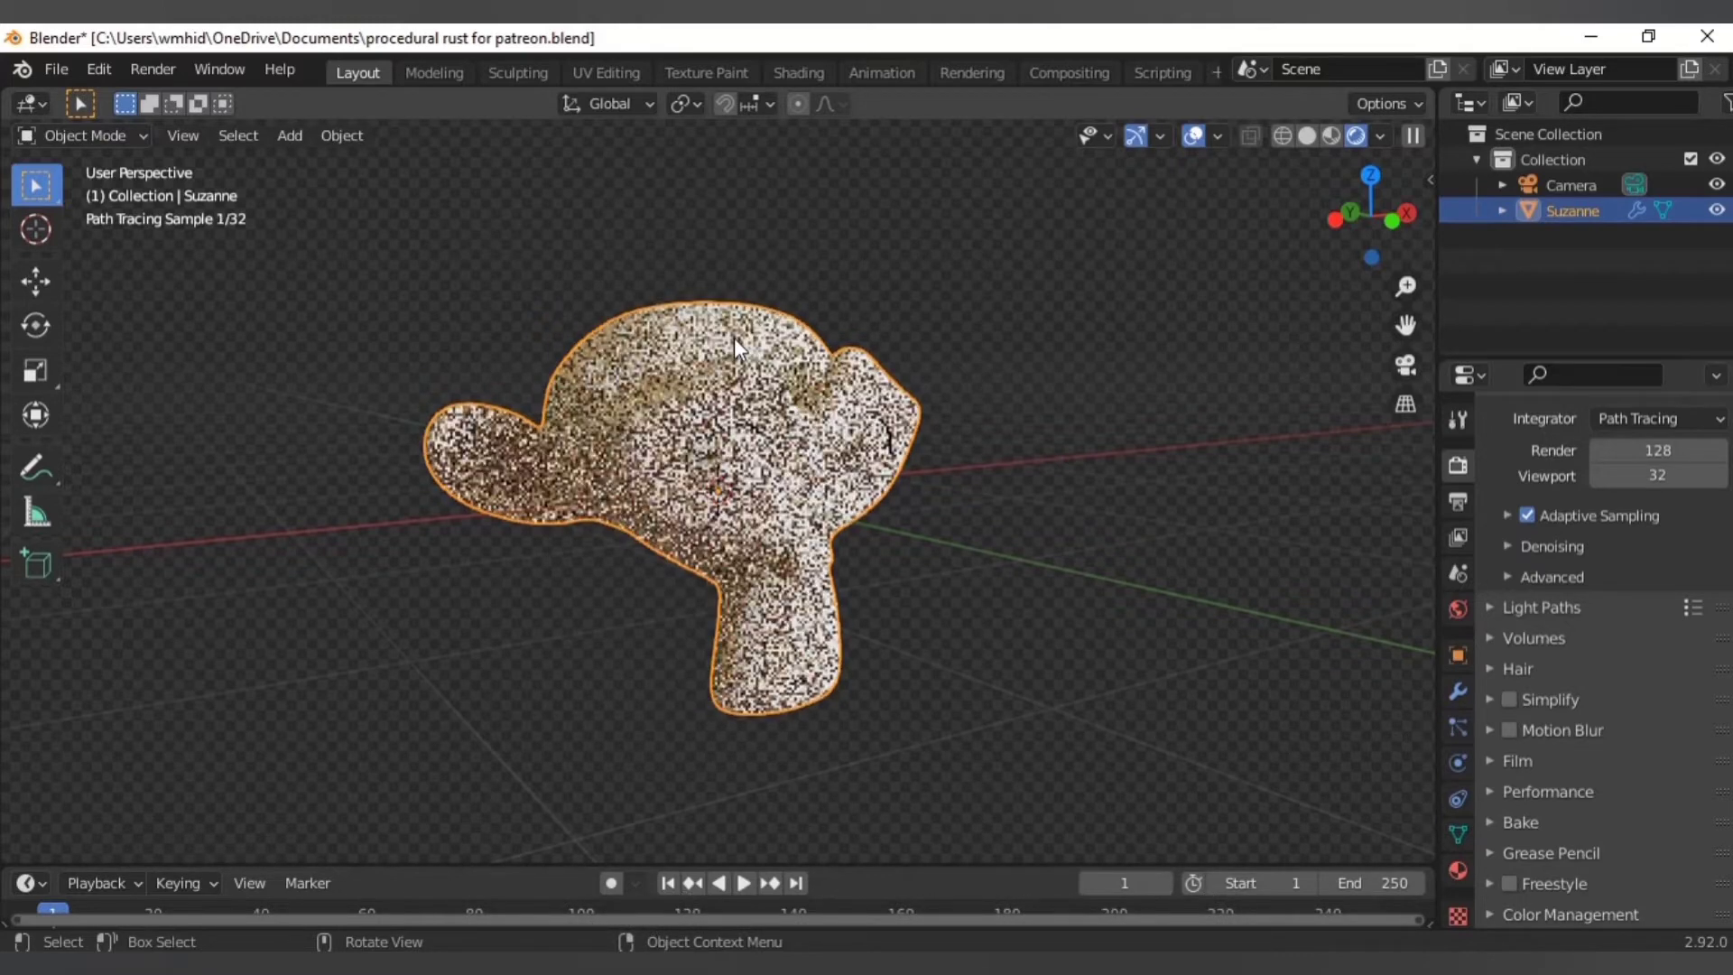
- Split the 3D viewport vertically into two areas and turn one into a Shader Editor with its sidebar hidden
{"action": "right_click", "coordinate": [709, 859]}
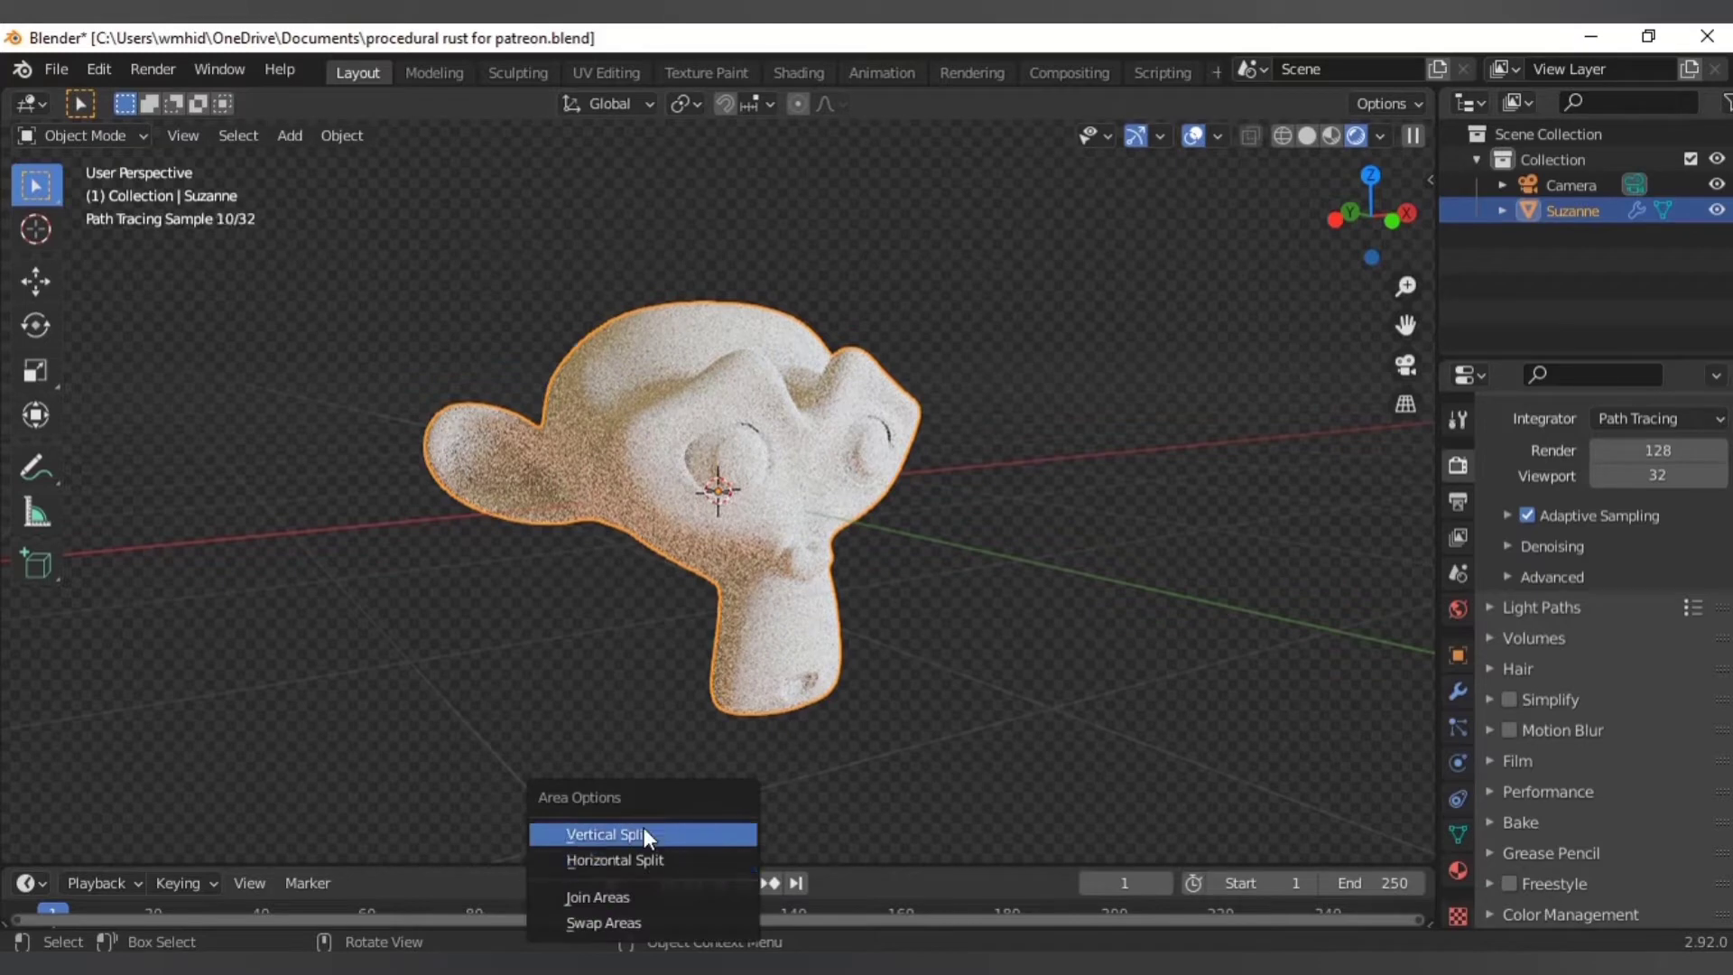
{"action": "left_click", "coordinate": [645, 832]}
{"action": "left_click", "coordinate": [688, 819]}
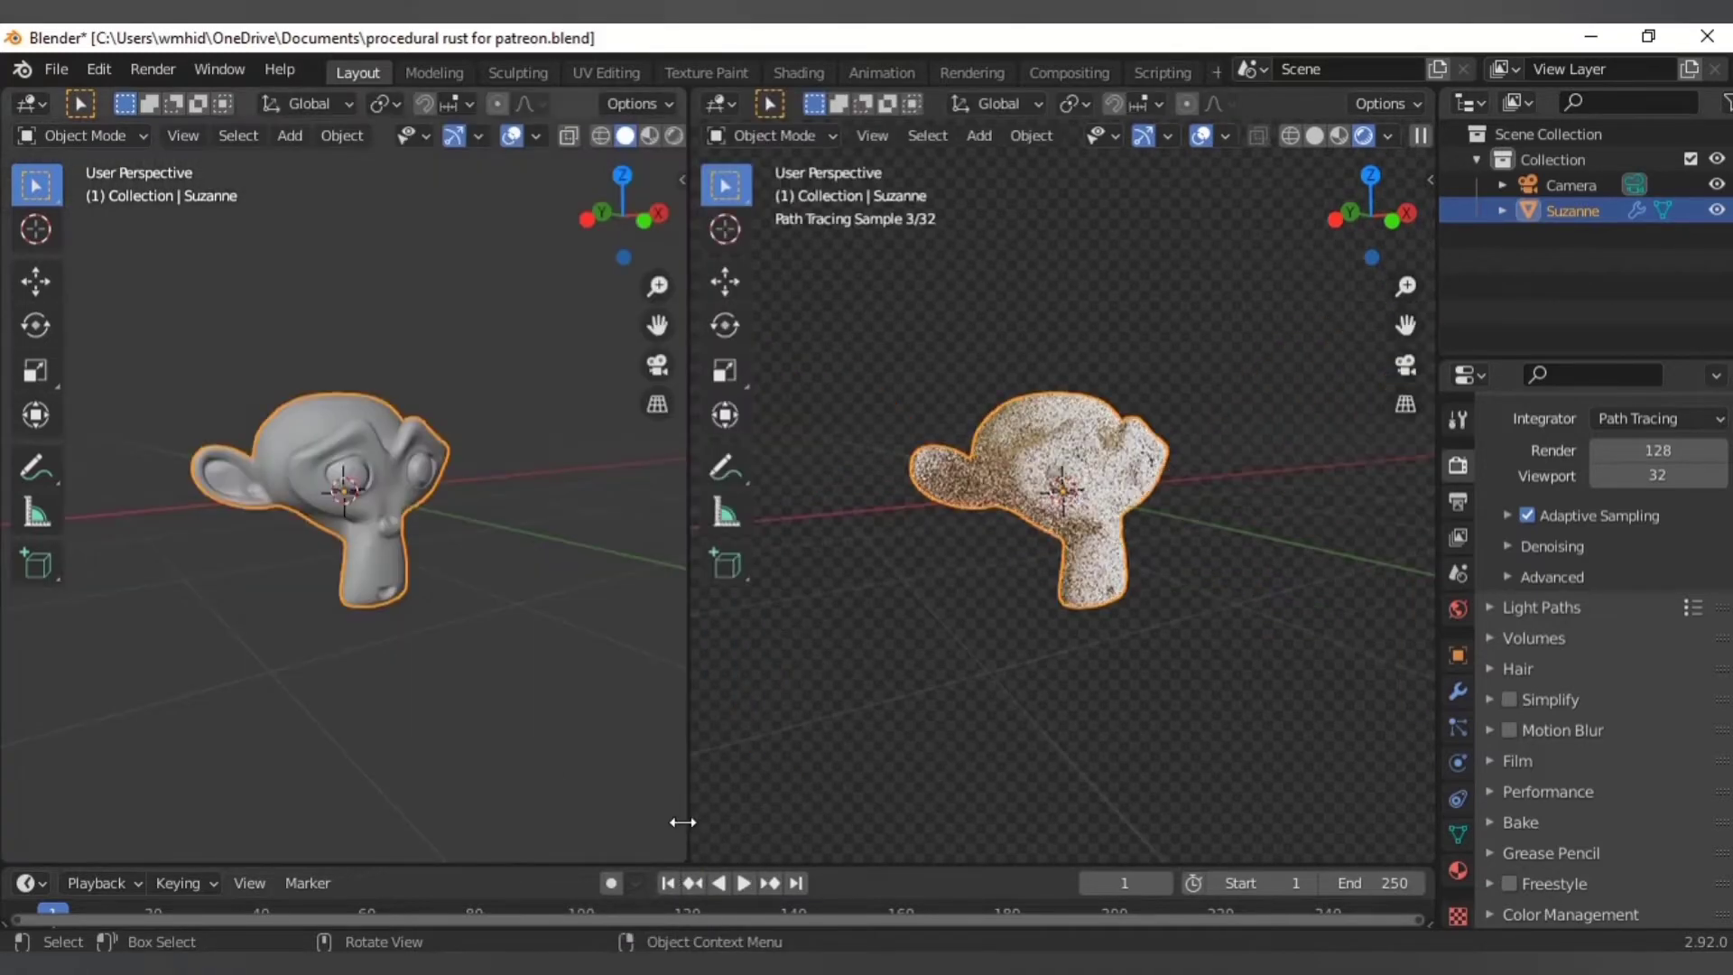
{"action": "left_click", "coordinate": [35, 107]}
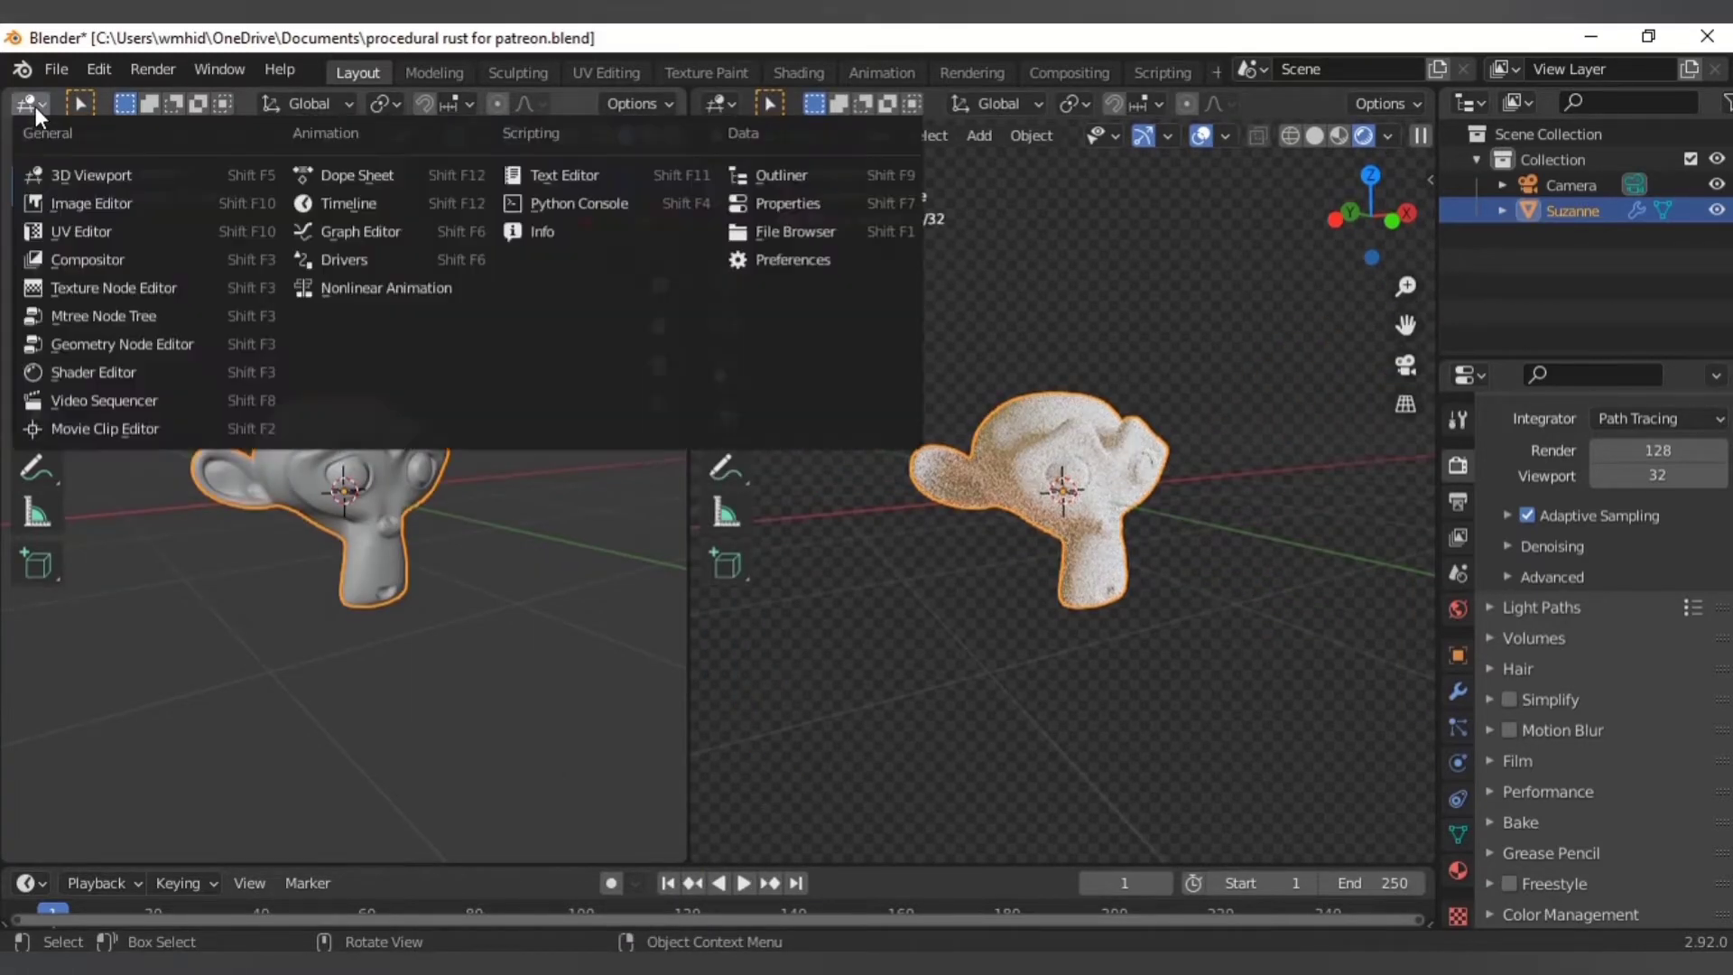
{"action": "left_click", "coordinate": [102, 379]}
{"action": "key", "text": "n"}
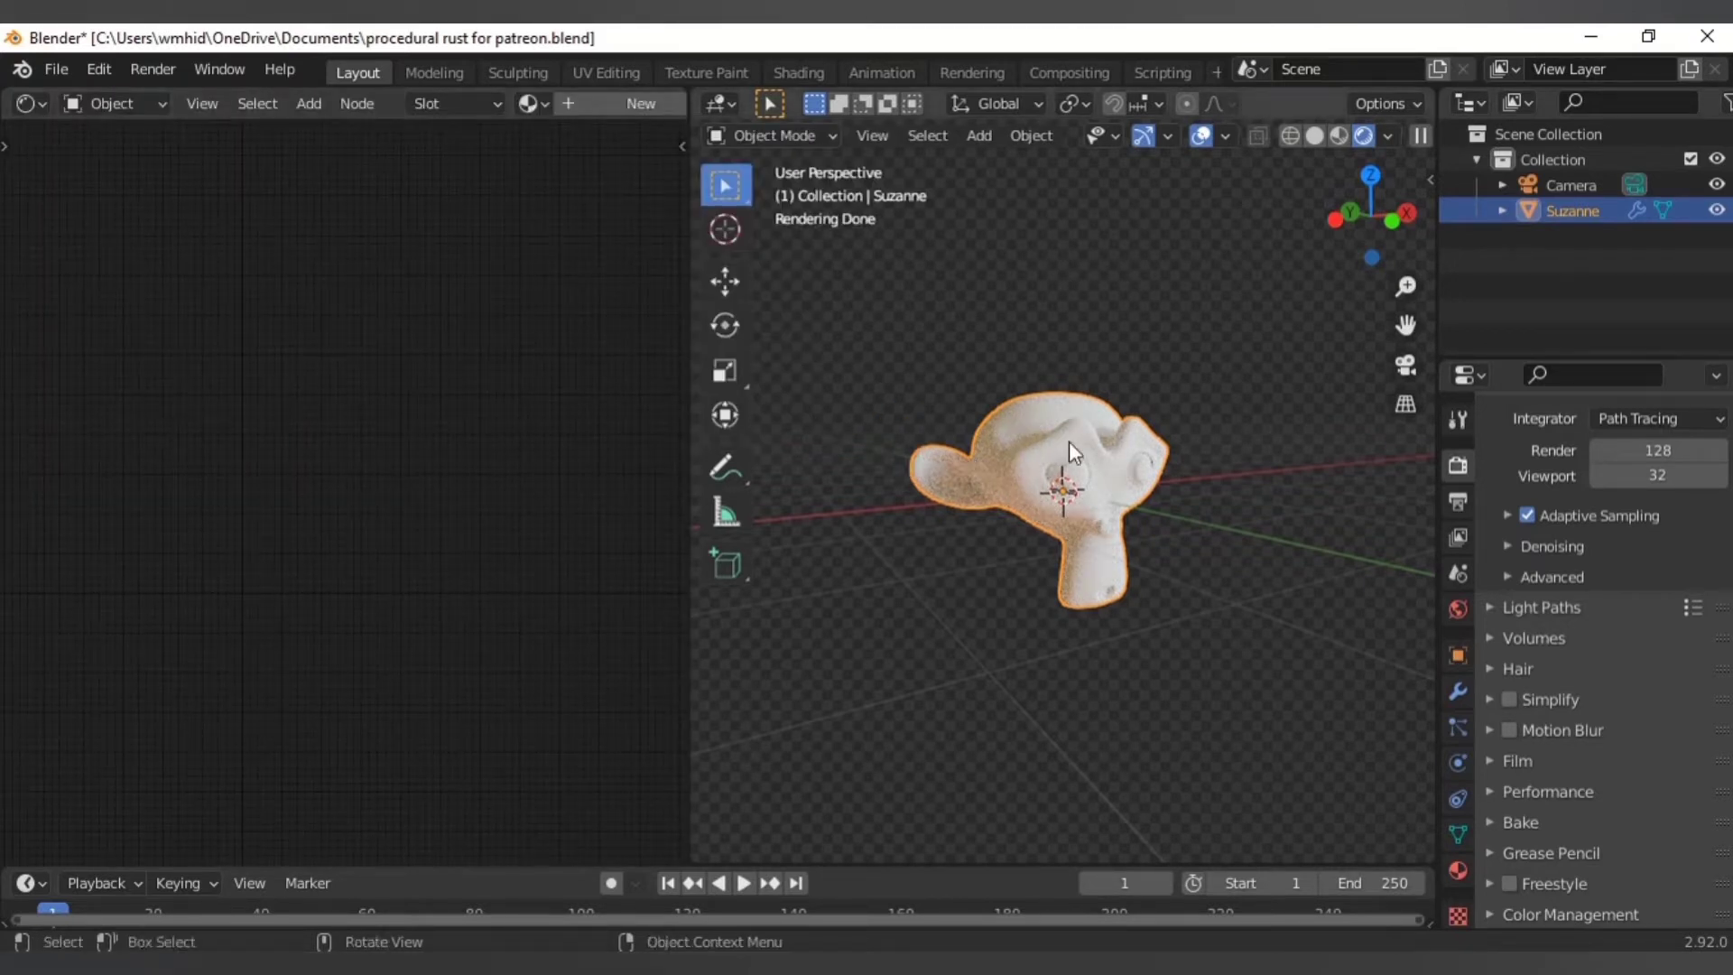
{"action": "key", "text": "g"}
{"action": "key", "text": "z"}
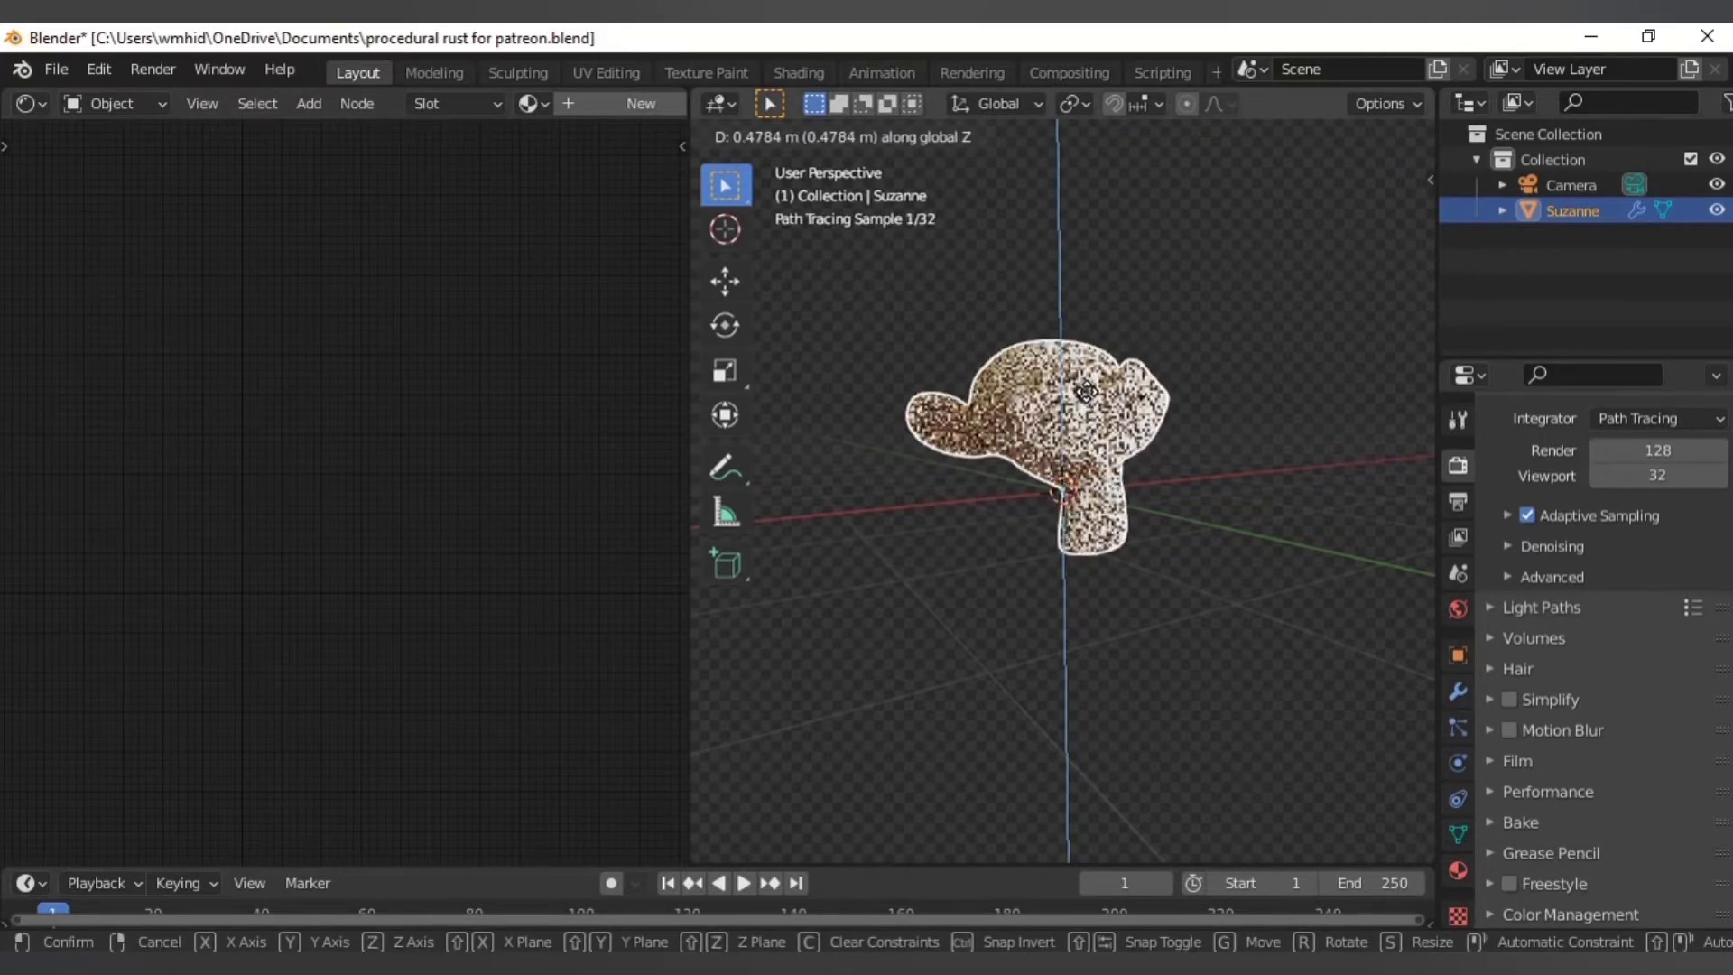
{"action": "right_click", "coordinate": [1090, 421]}
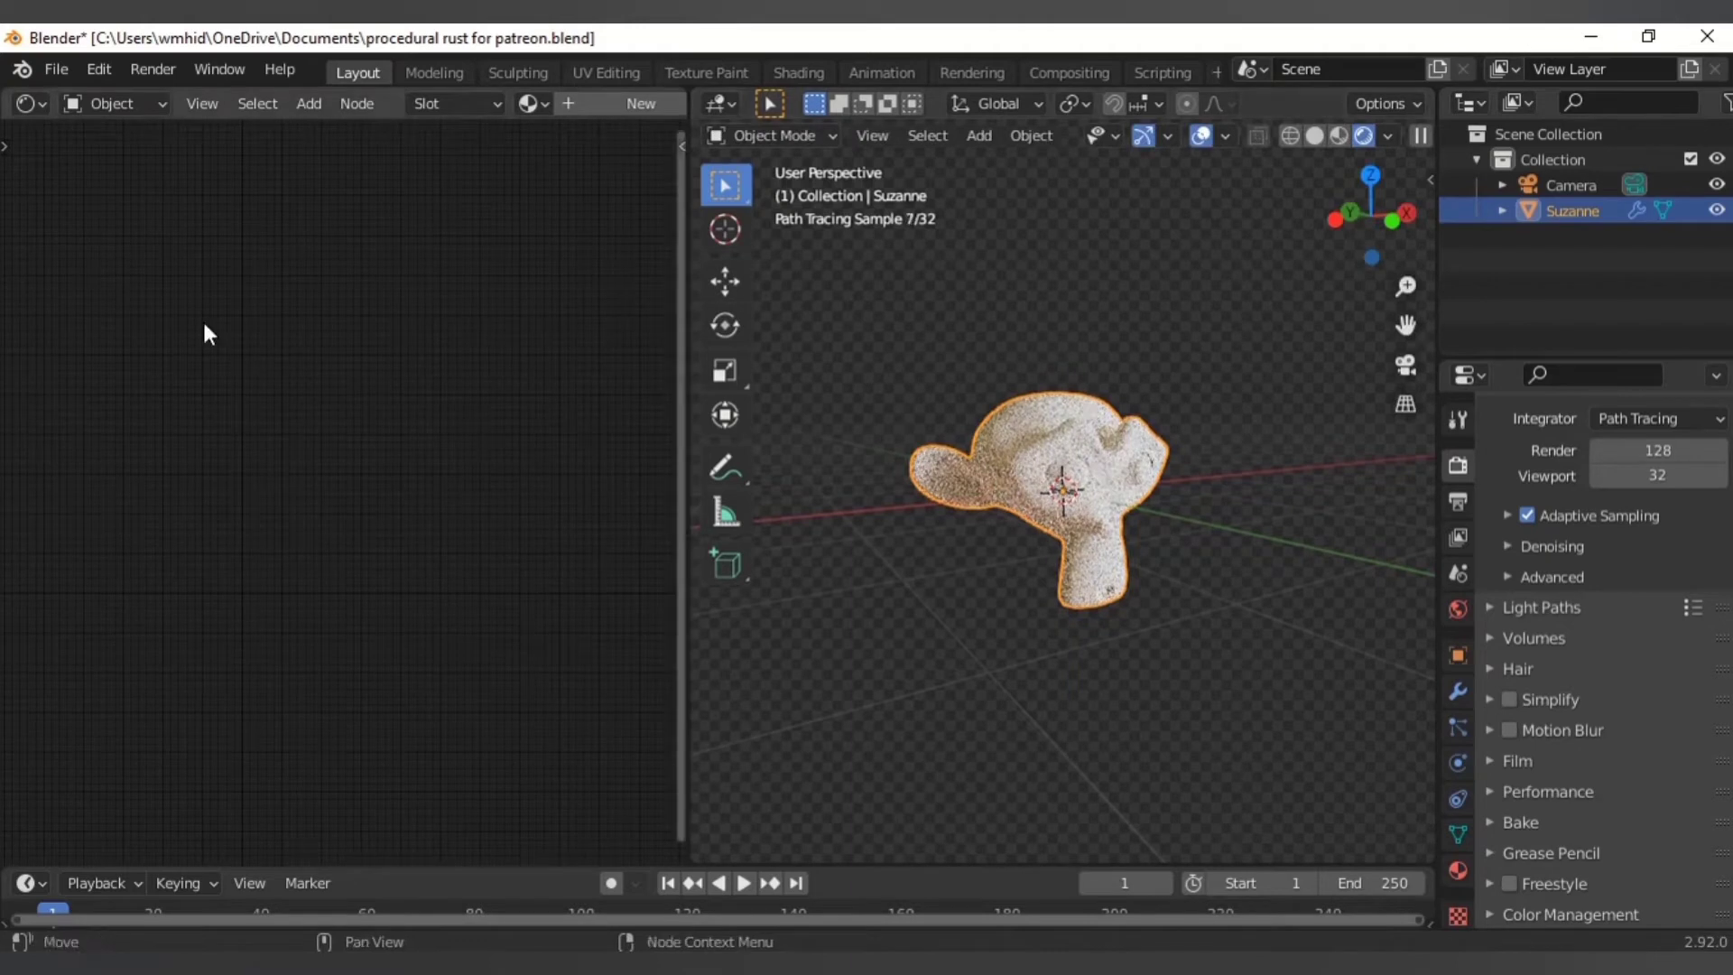
- Assign the existing material named Material to the monkey head
{"action": "left_click", "coordinate": [540, 100]}
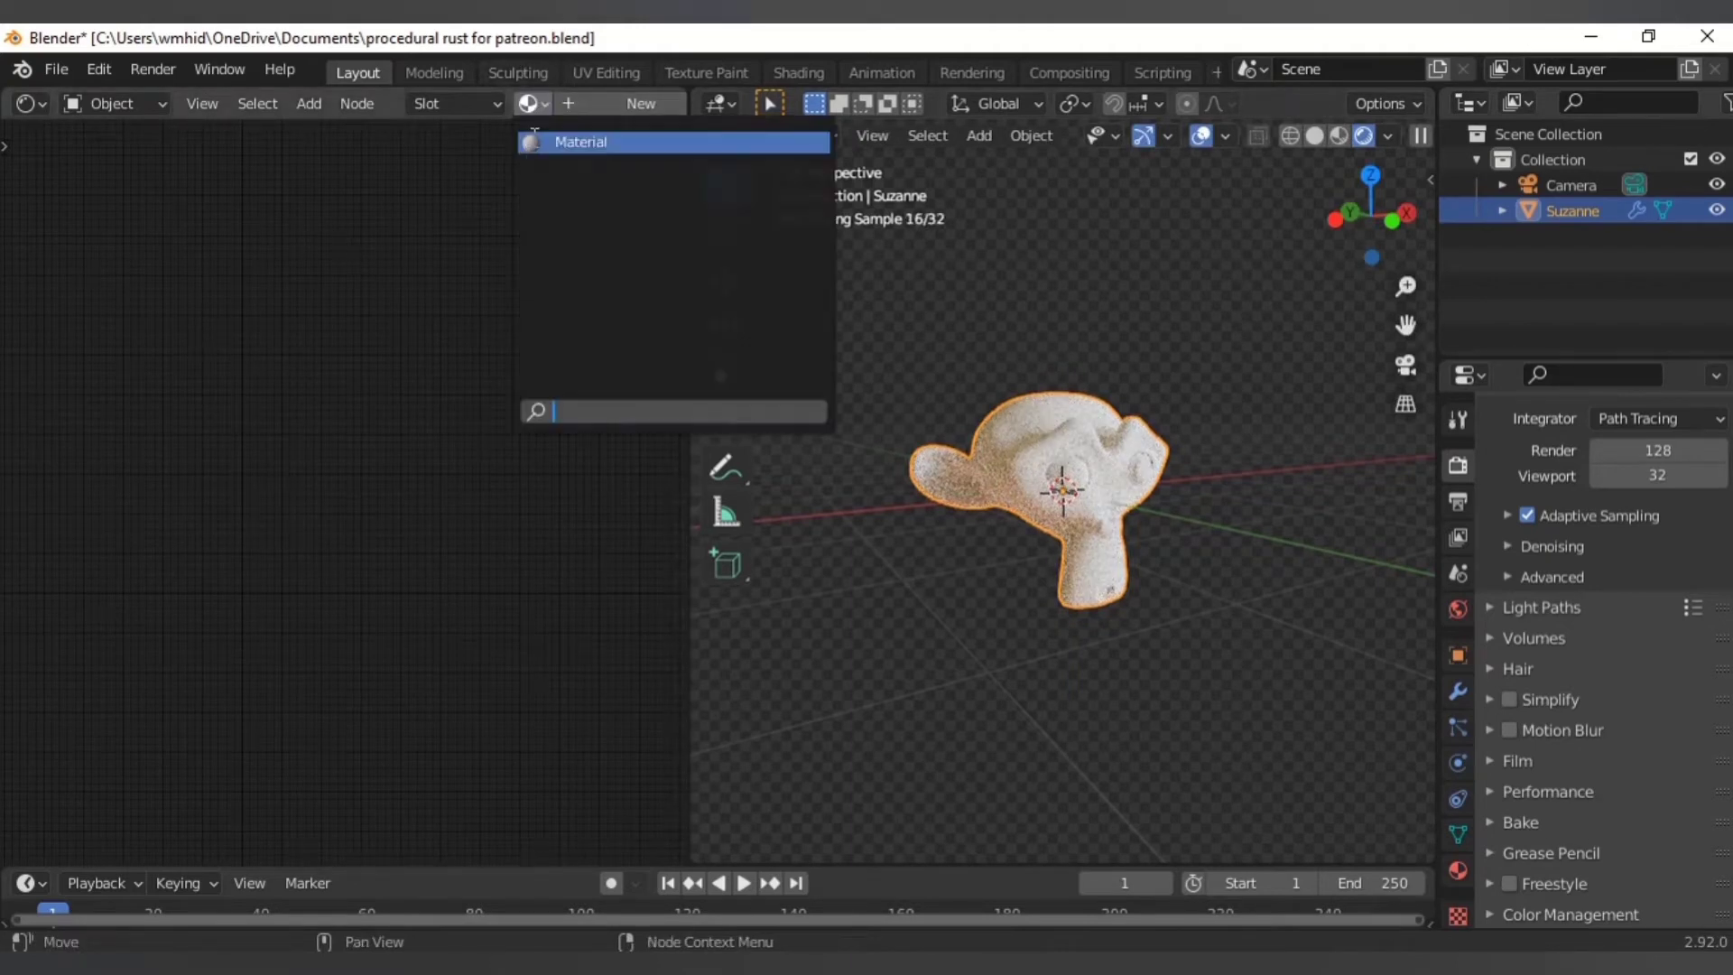
{"action": "left_click", "coordinate": [543, 139]}
{"action": "middle_click_drag", "start_coordinate": [304, 432], "coordinate": [424, 353]}
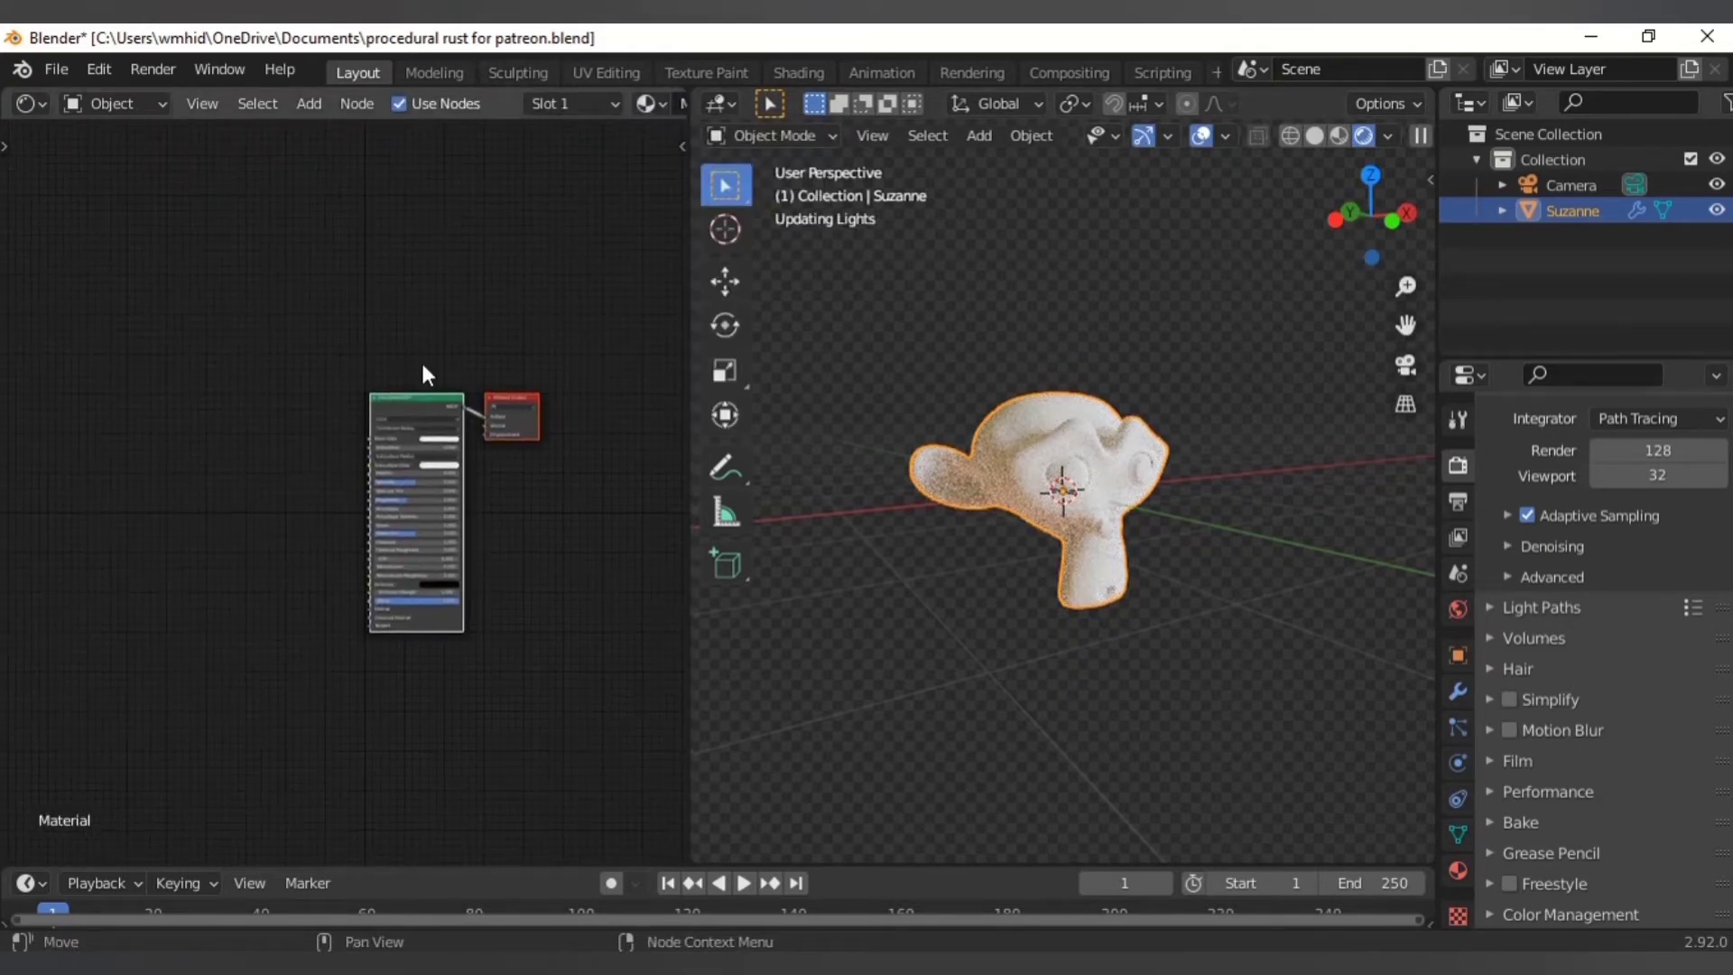
{"action": "middle_click_drag", "start_coordinate": [155, 538], "coordinate": [280, 570]}
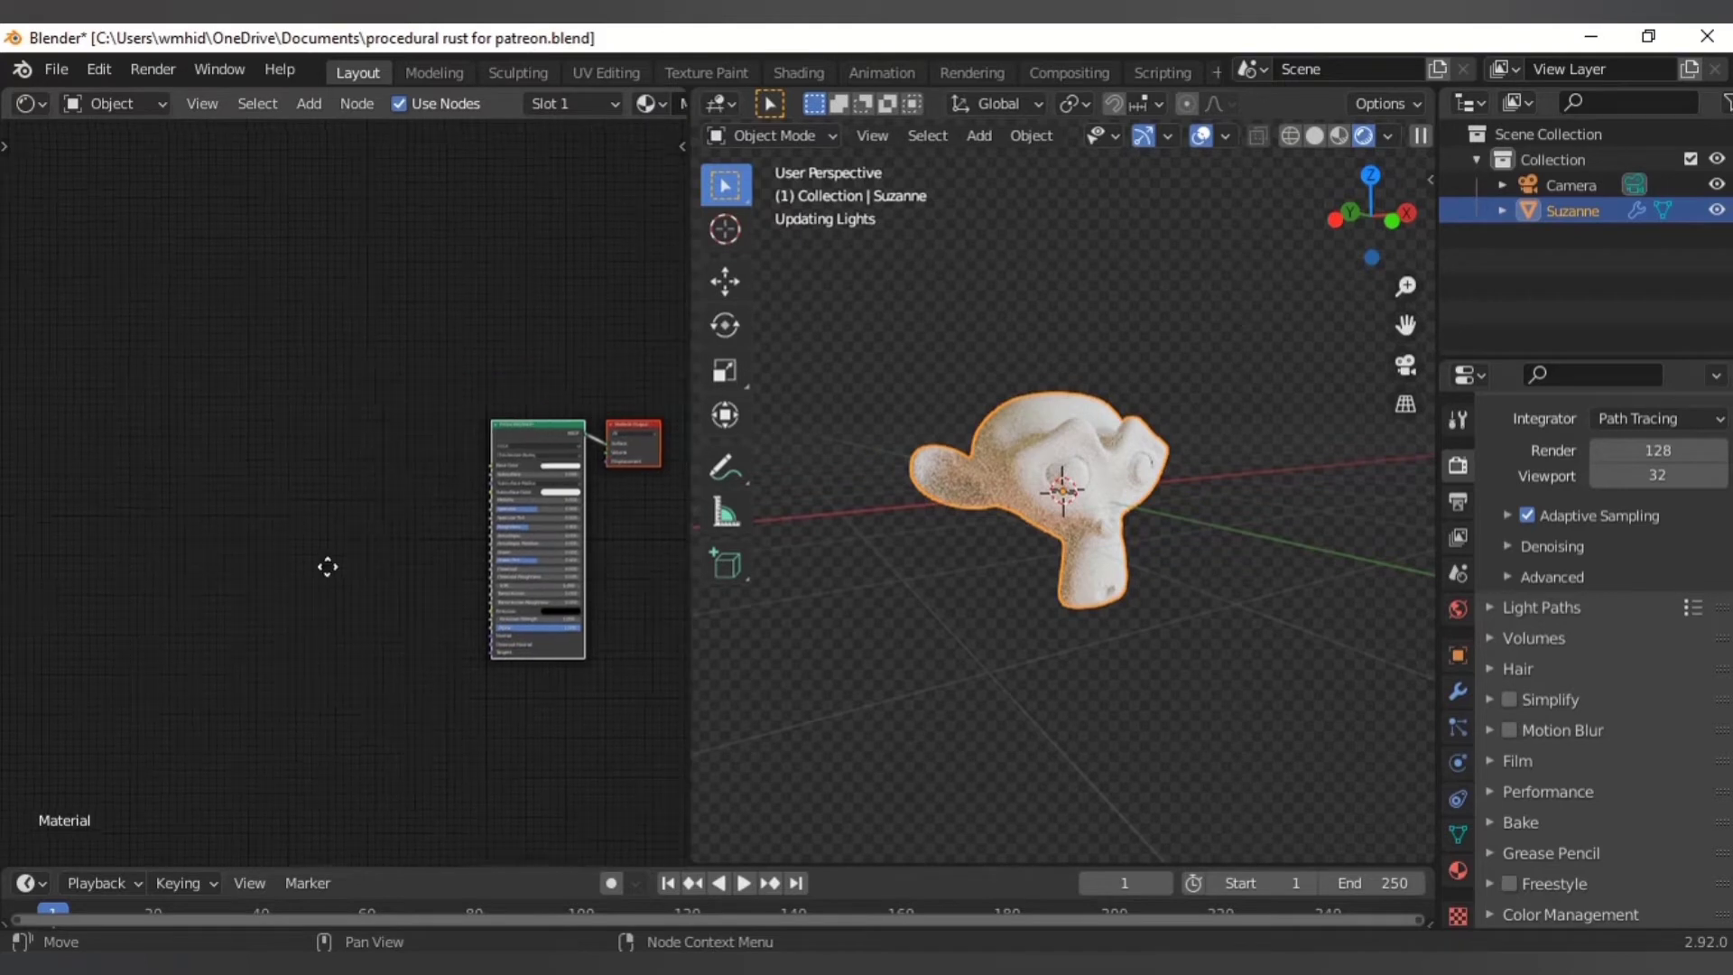
- Add a MixRGB node and place it in front of the Principled BSDF node
{"action": "scroll", "coordinate": [350, 458], "scroll_direction": "up", "scroll_amount": 1}
{"action": "scroll", "coordinate": [352, 465], "scroll_direction": "up", "scroll_amount": 4}
{"action": "middle_click_drag", "start_coordinate": [465, 415], "coordinate": [352, 482]}
{"action": "scroll", "coordinate": [415, 431], "scroll_direction": "up", "scroll_amount": 3}
{"action": "middle_click_drag", "start_coordinate": [391, 659], "coordinate": [387, 649]}
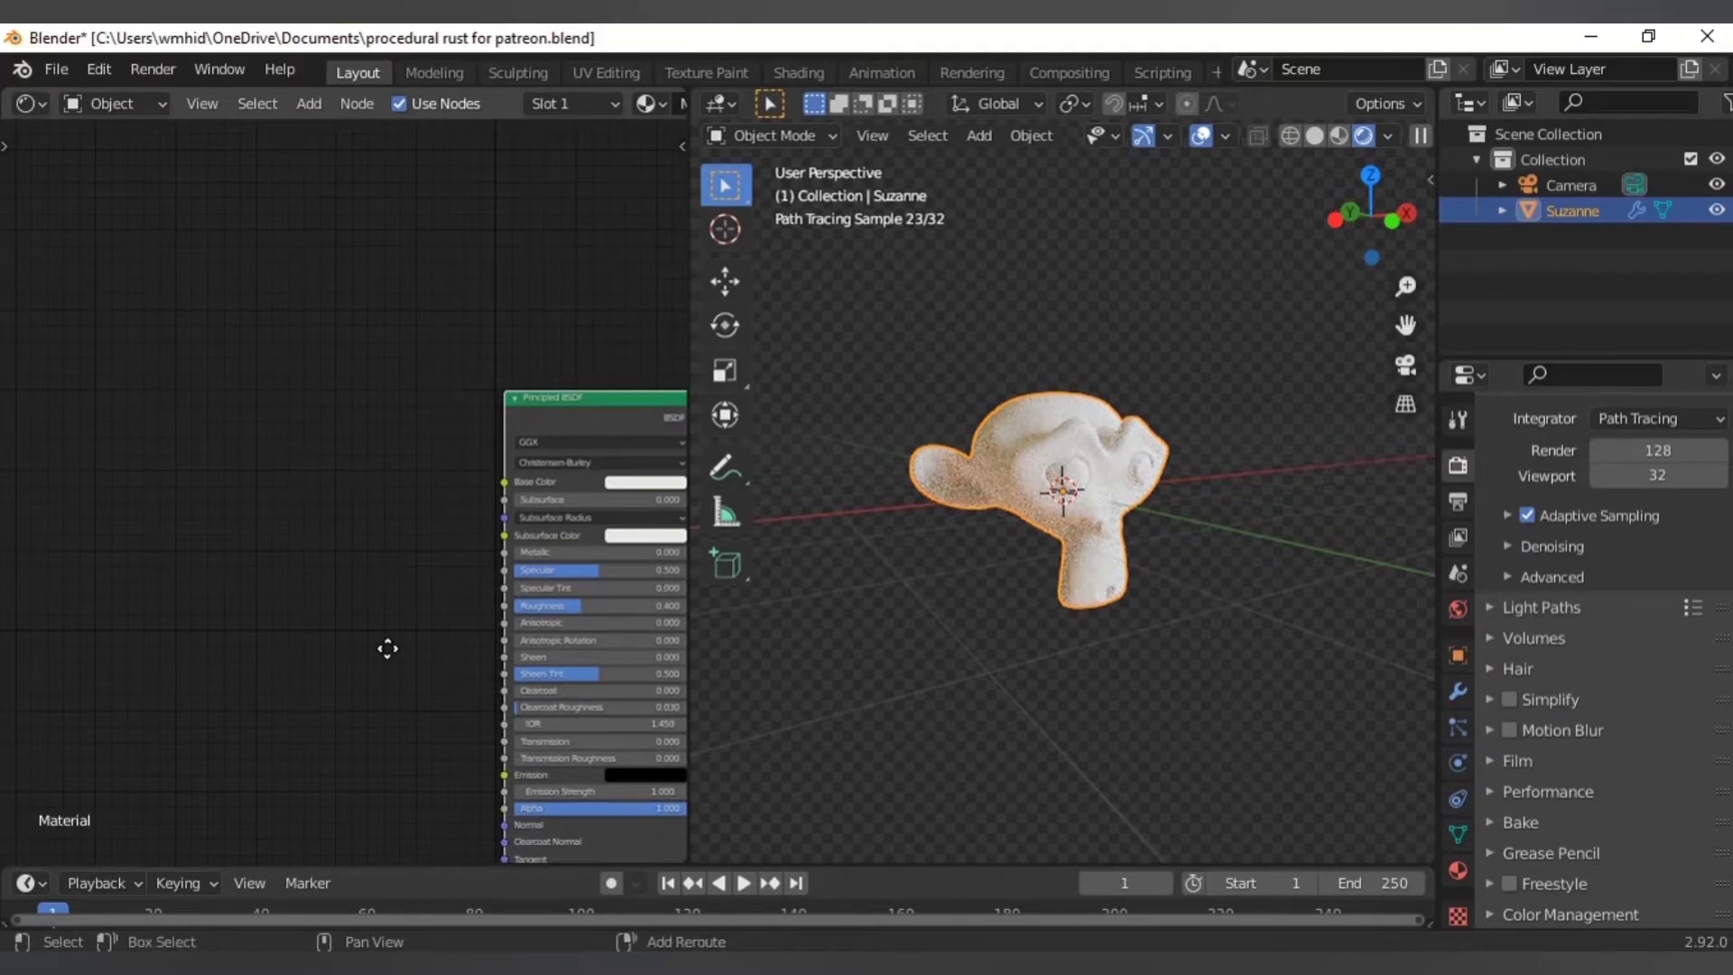
{"action": "key", "text": "shift+a"}
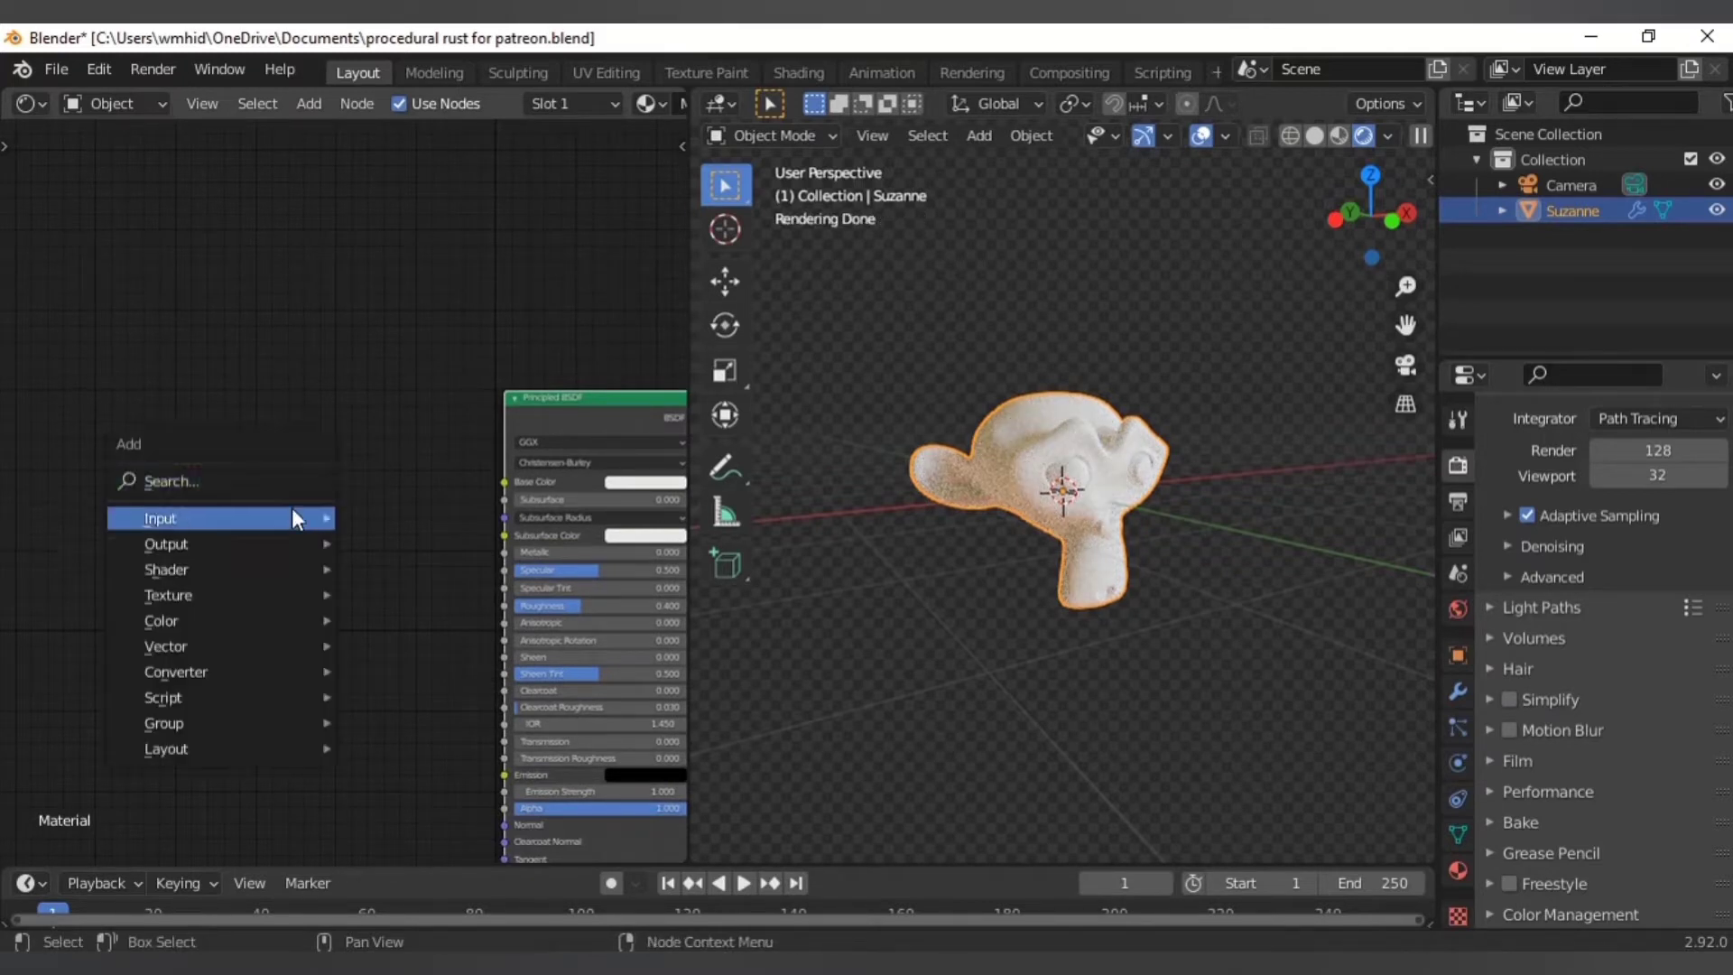
{"action": "mouse_move", "coordinate": [203, 623]}
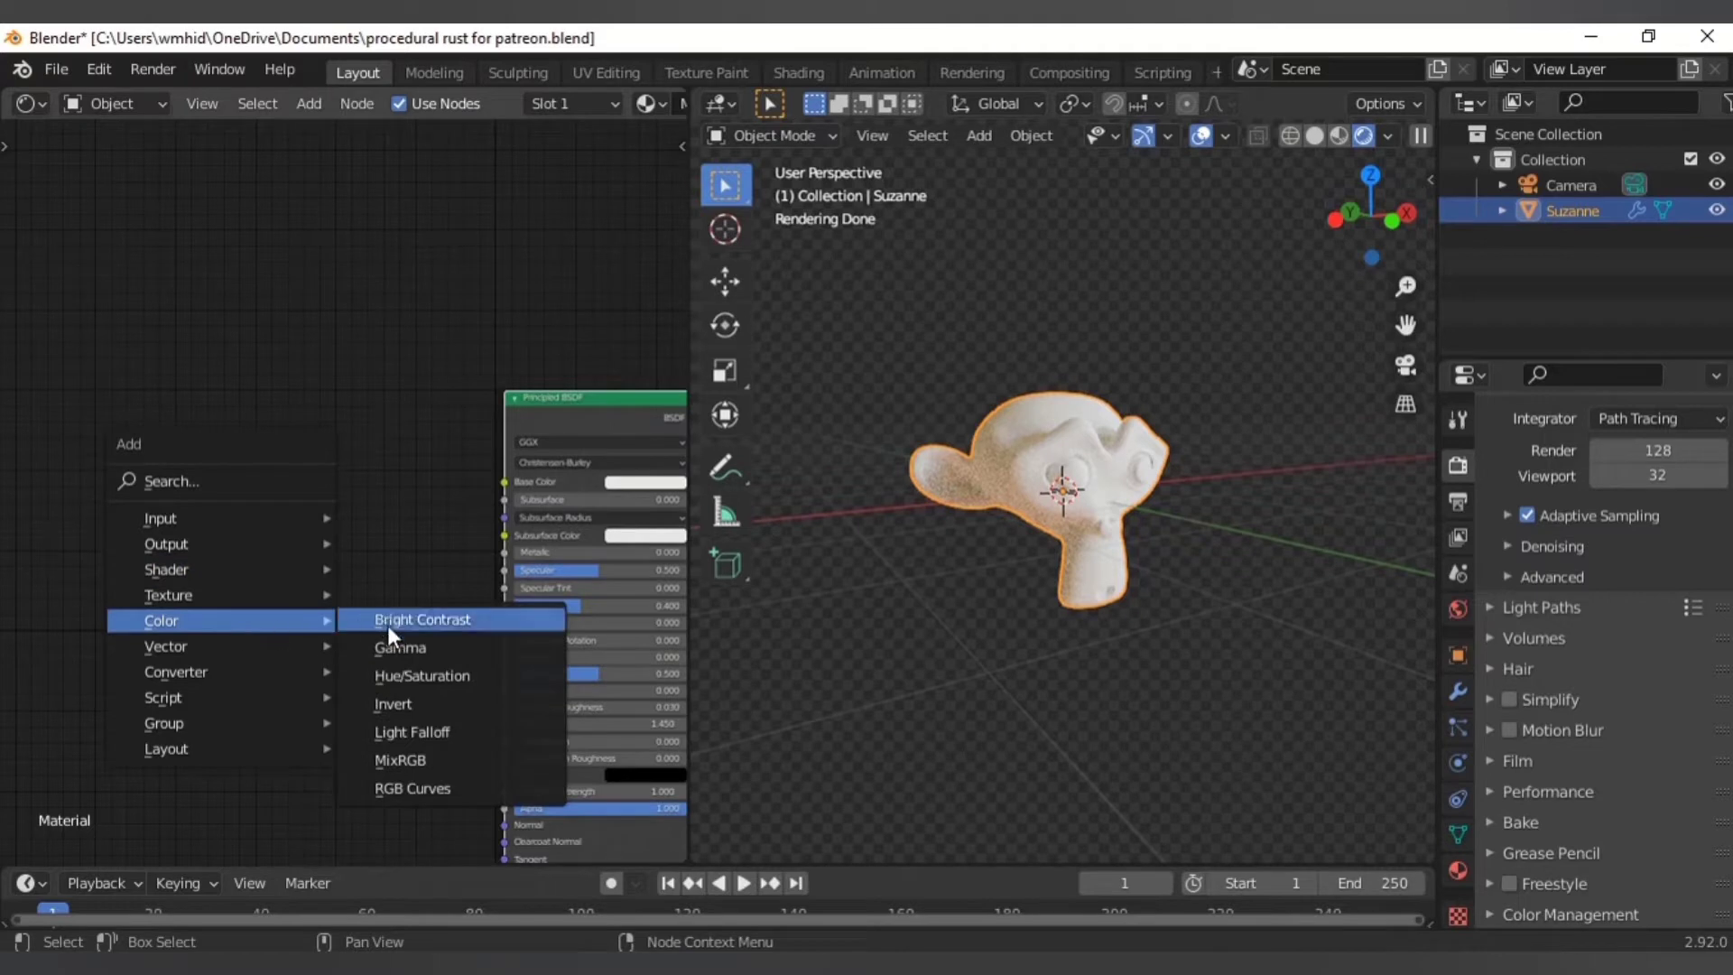
{"action": "left_click", "coordinate": [415, 760]}
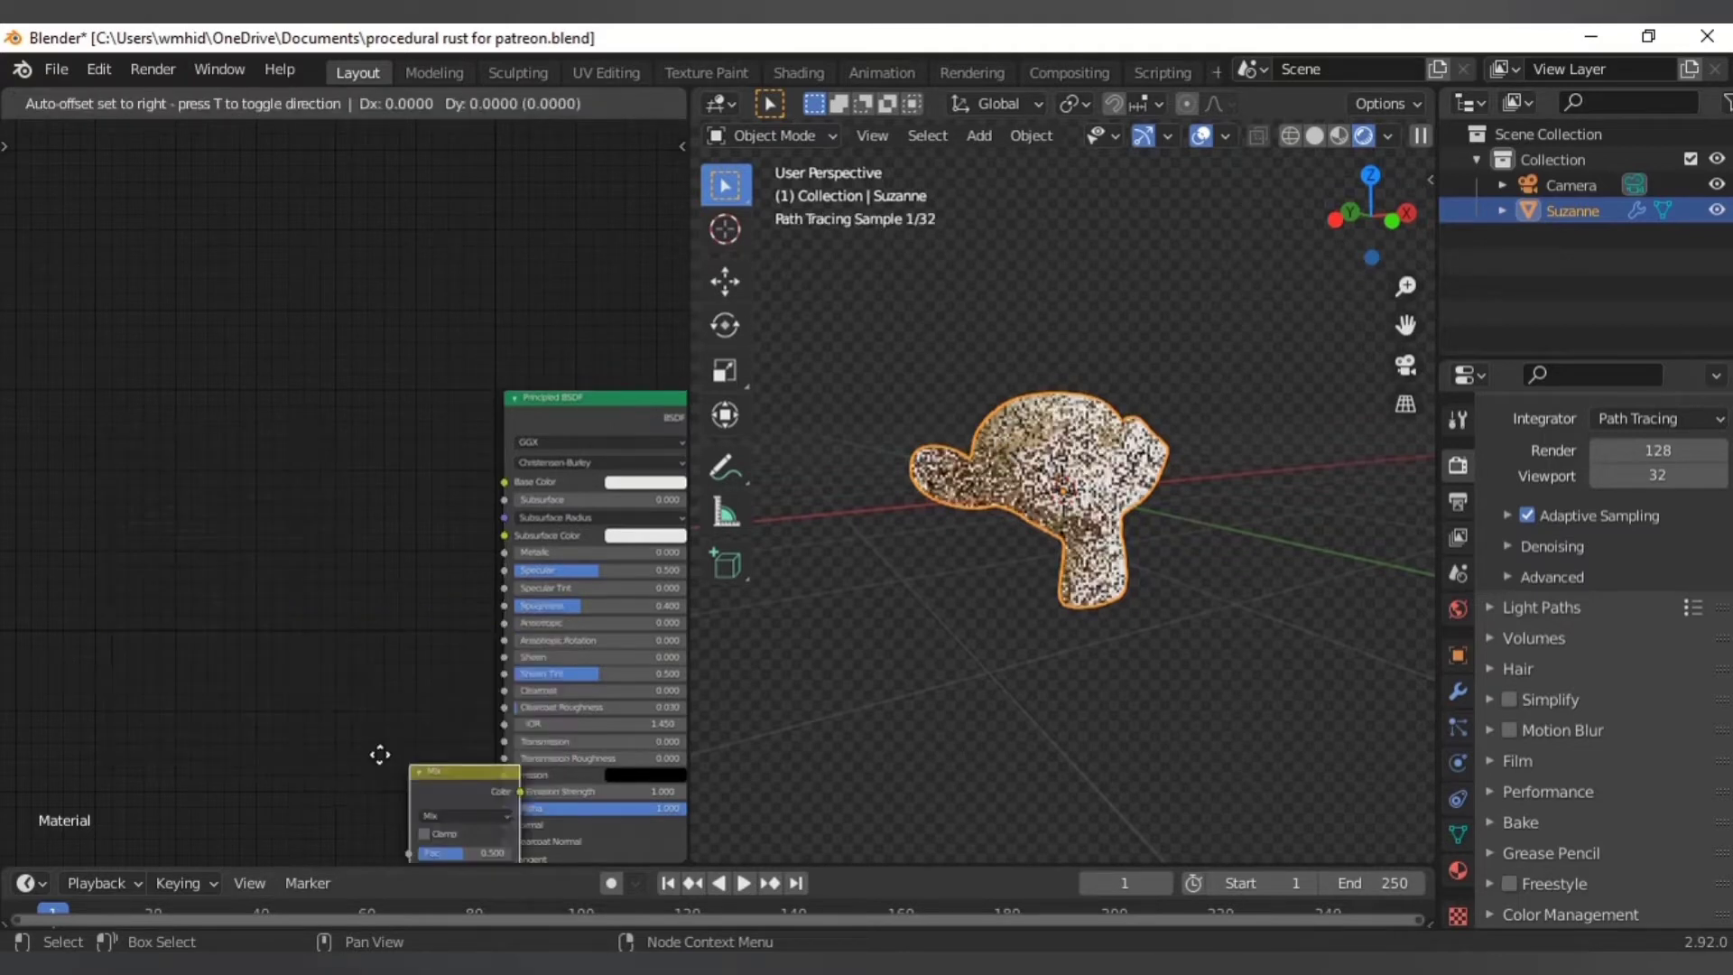
{"action": "left_click", "coordinate": [290, 407]}
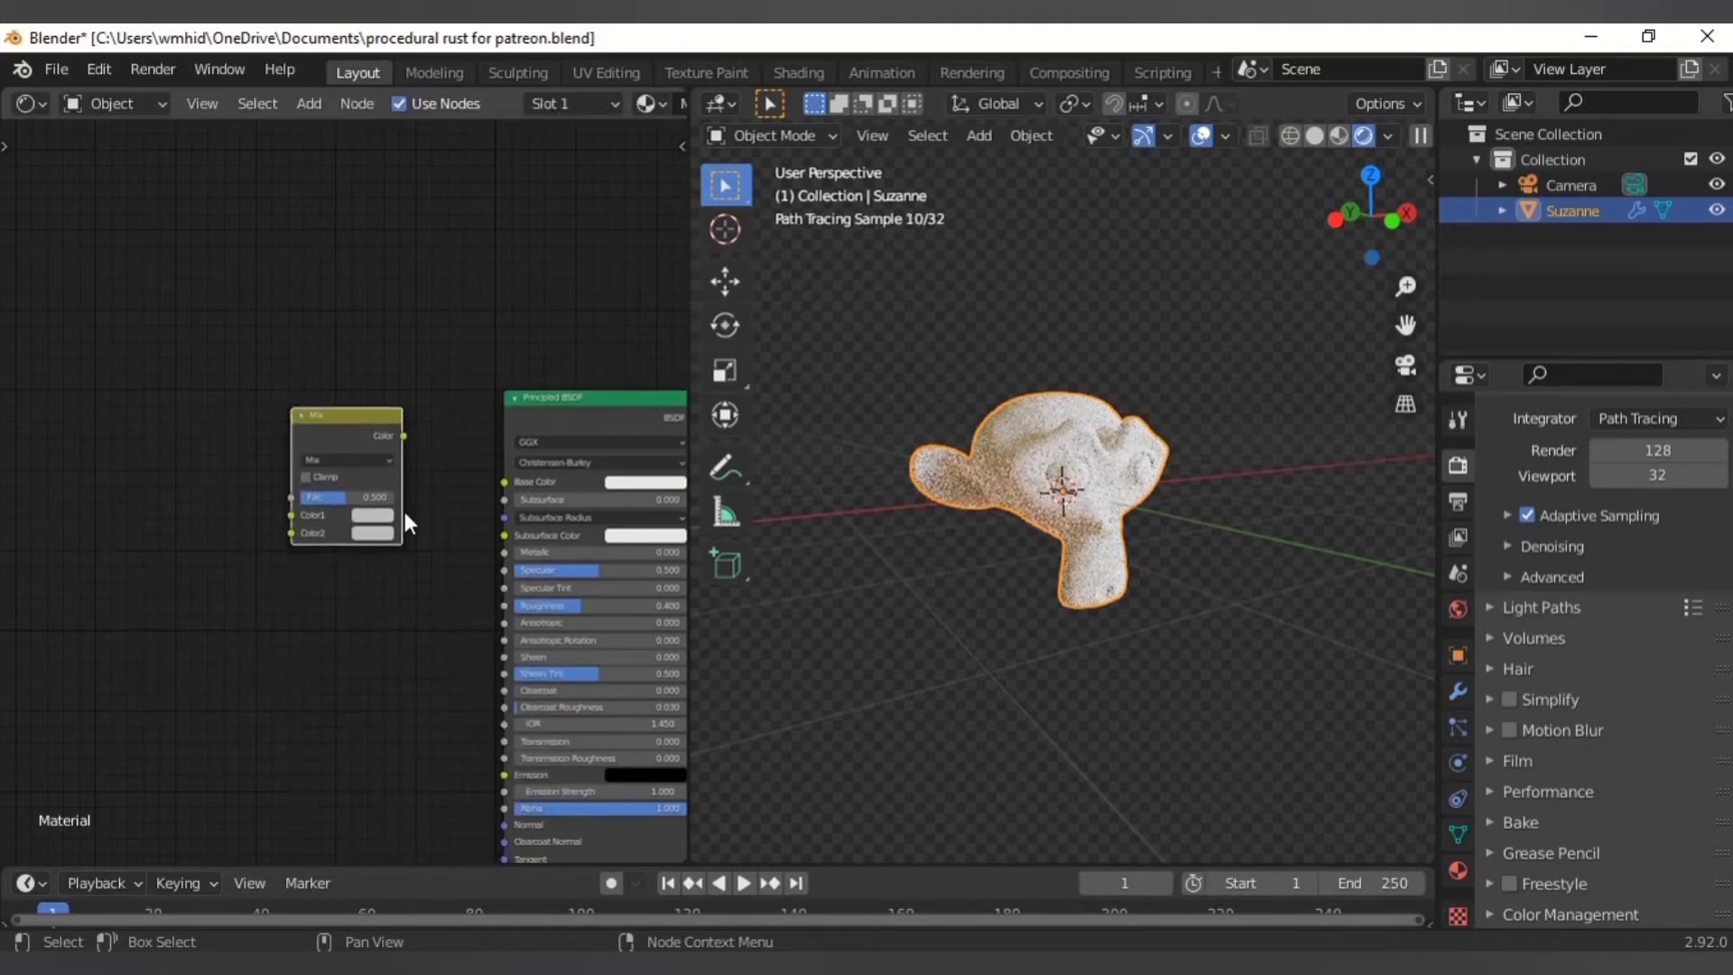
- Set the Mix node's Color1 to pure red and Color2 to white (FFFFFF), and connect its Color output to the shader's Base Color
{"action": "scroll", "coordinate": [321, 485], "scroll_direction": "up", "scroll_amount": 3}
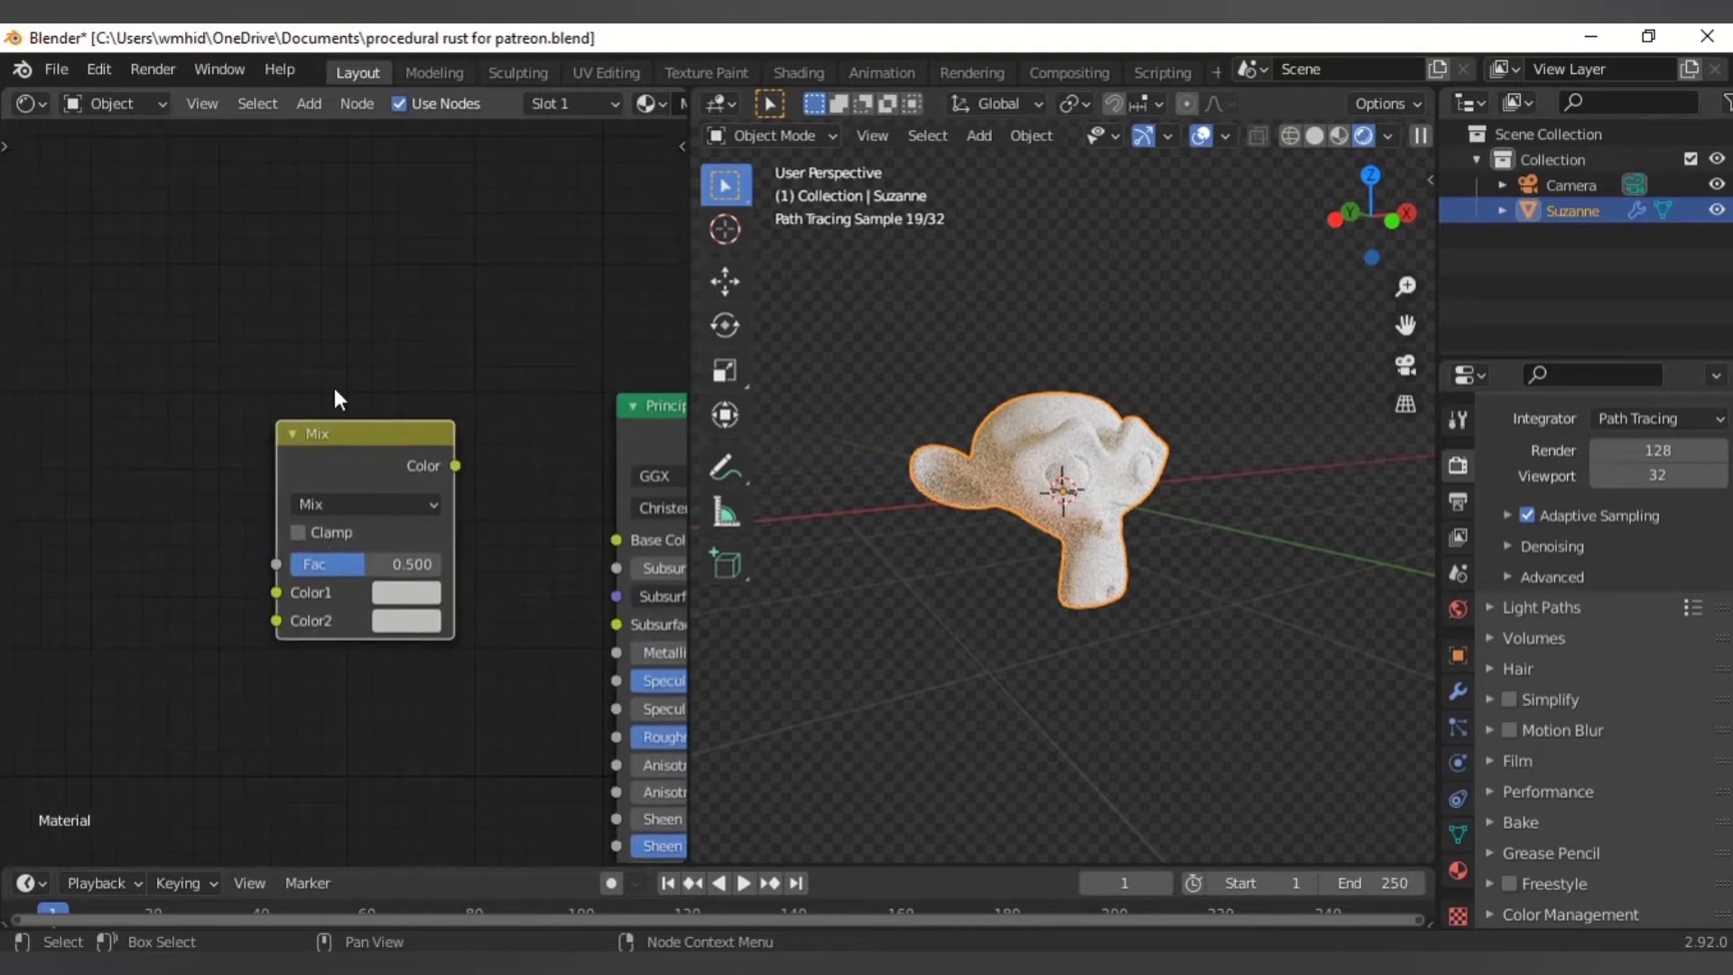
{"action": "left_click", "coordinate": [393, 598]}
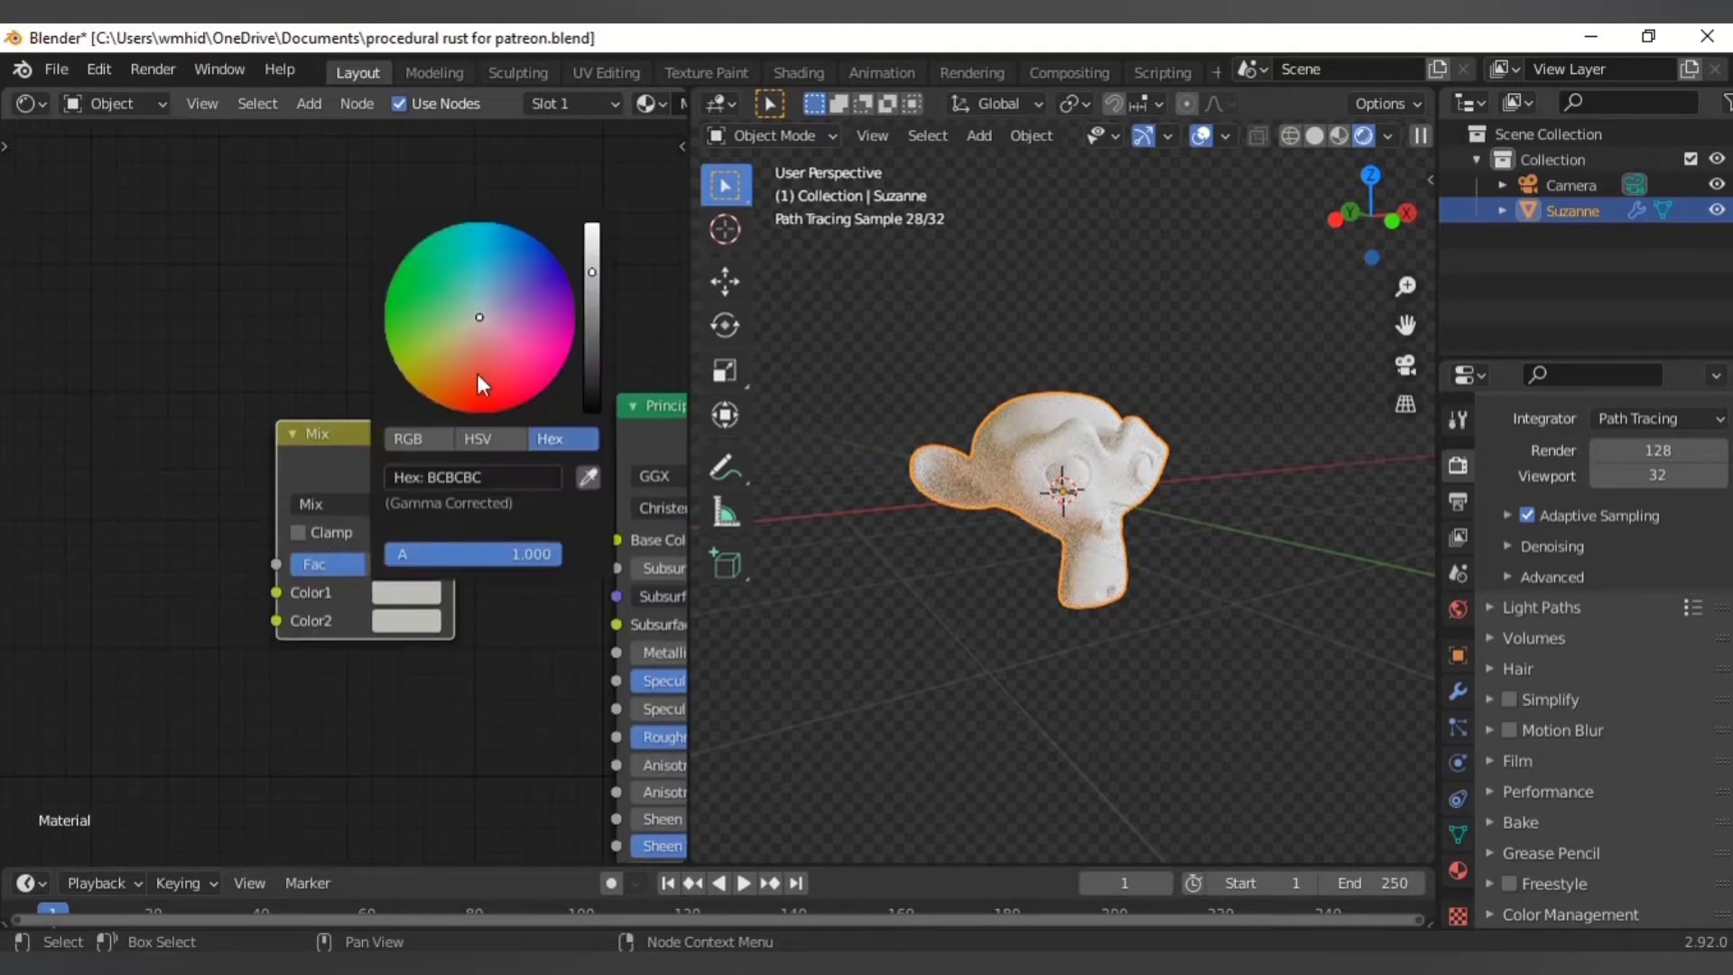
{"action": "left_click", "coordinate": [482, 404]}
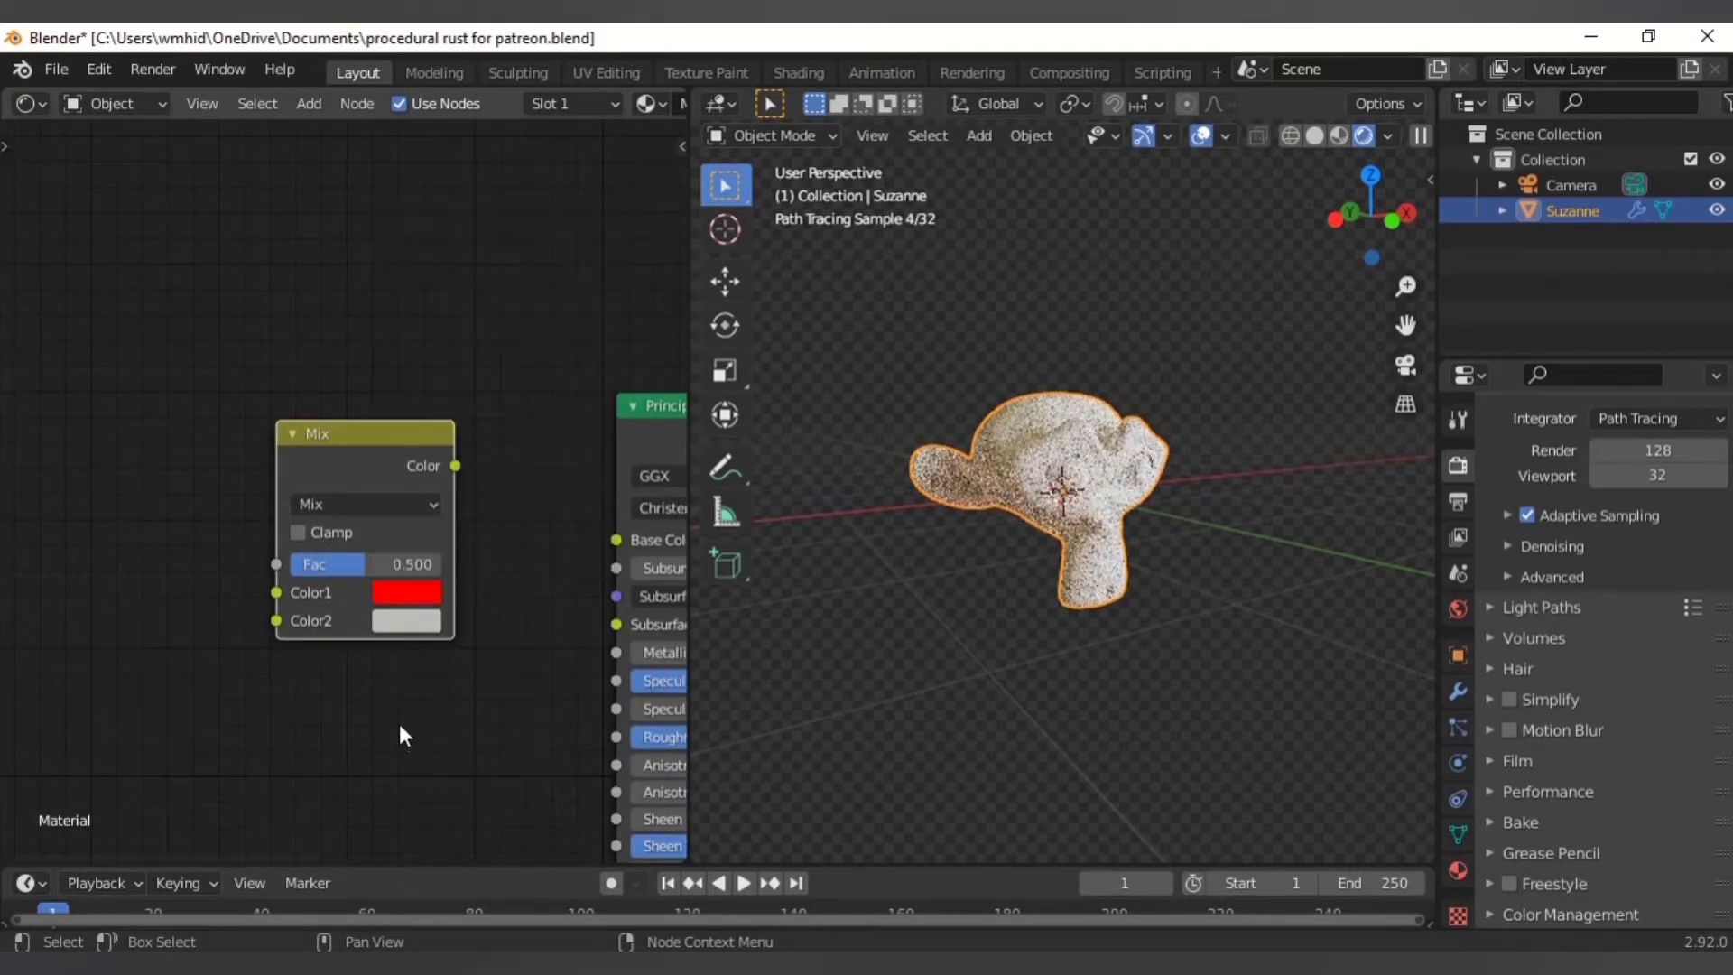
{"action": "left_click", "coordinate": [403, 626]}
{"action": "left_click_drag", "start_coordinate": [589, 289], "coordinate": [592, 220]}
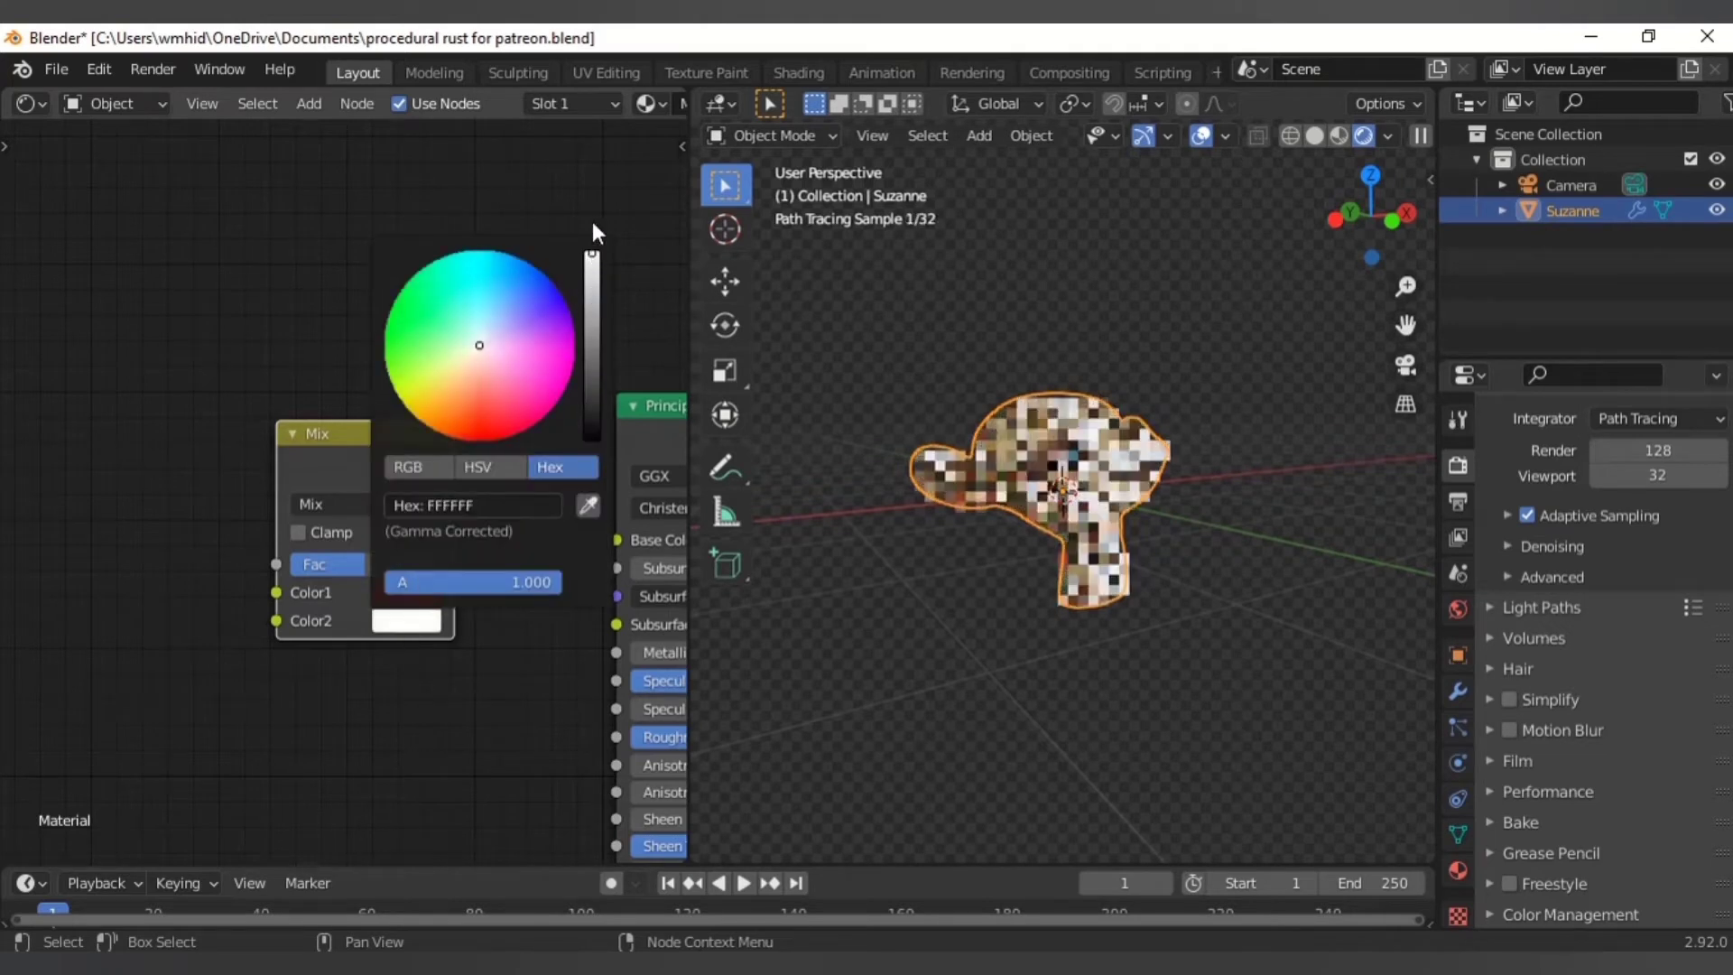
{"action": "left_click_drag", "start_coordinate": [456, 466], "coordinate": [617, 539]}
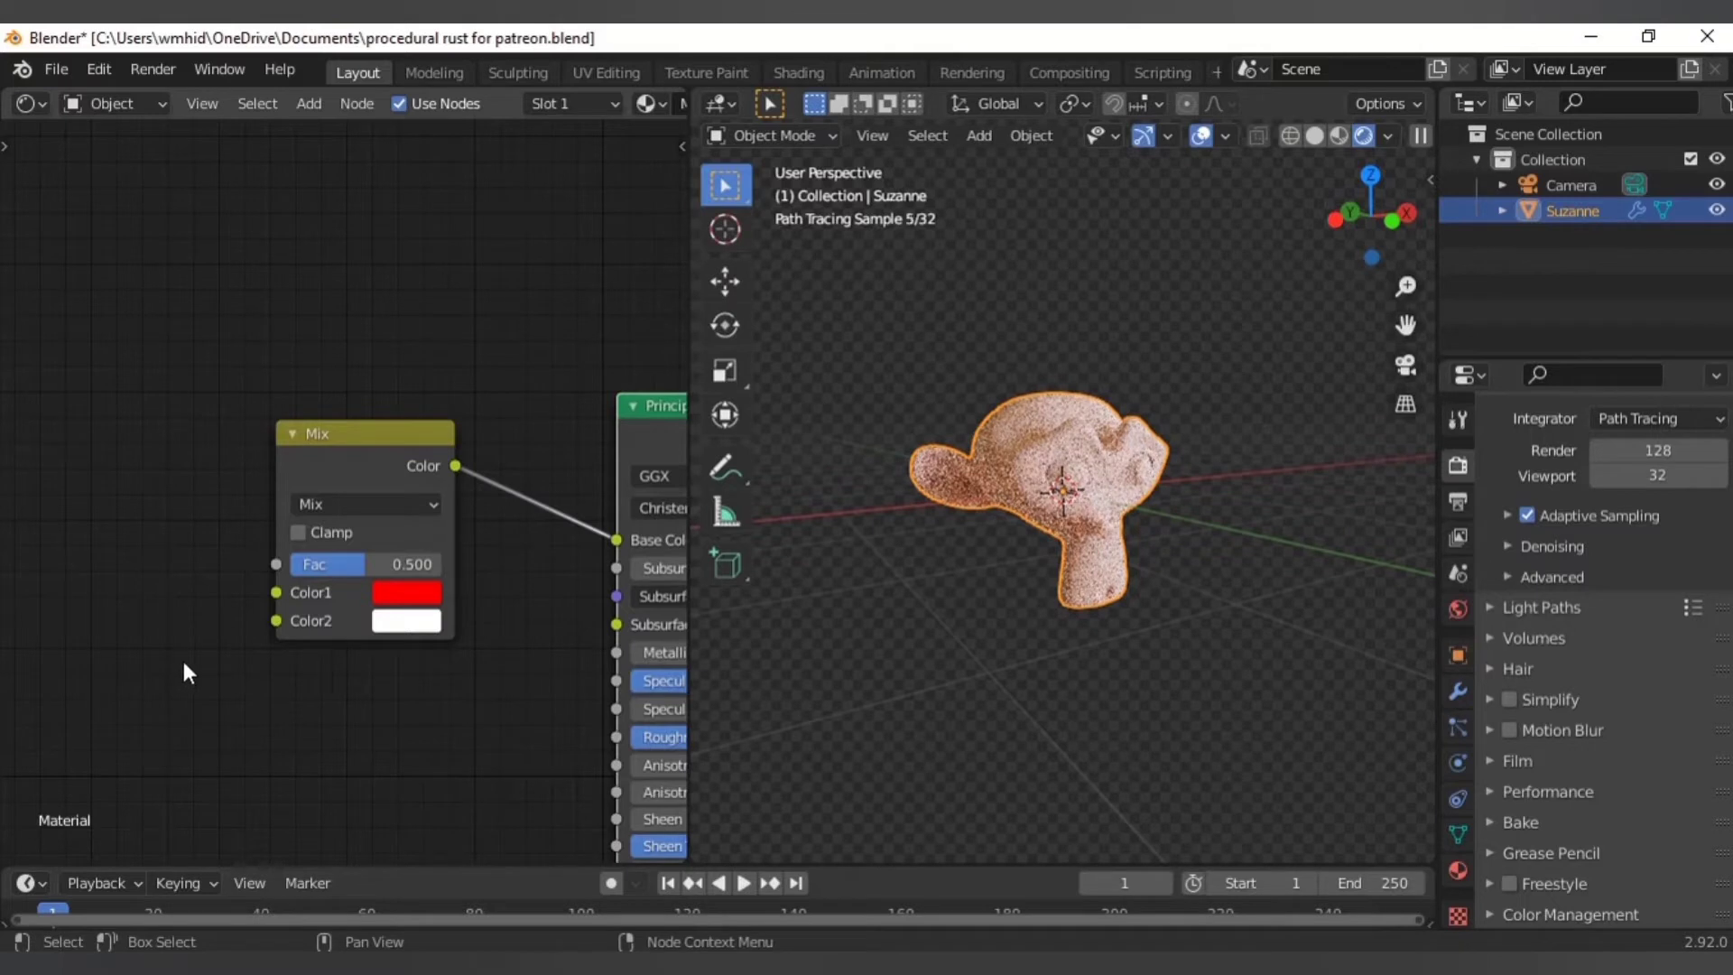
- Add a ColorRamp node and place it in front of the Mix node
{"action": "middle_click_drag", "start_coordinate": [98, 609], "coordinate": [343, 623]}
{"action": "scroll", "coordinate": [343, 622], "scroll_direction": "down", "scroll_amount": 3}
{"action": "key", "text": "shift+a"}
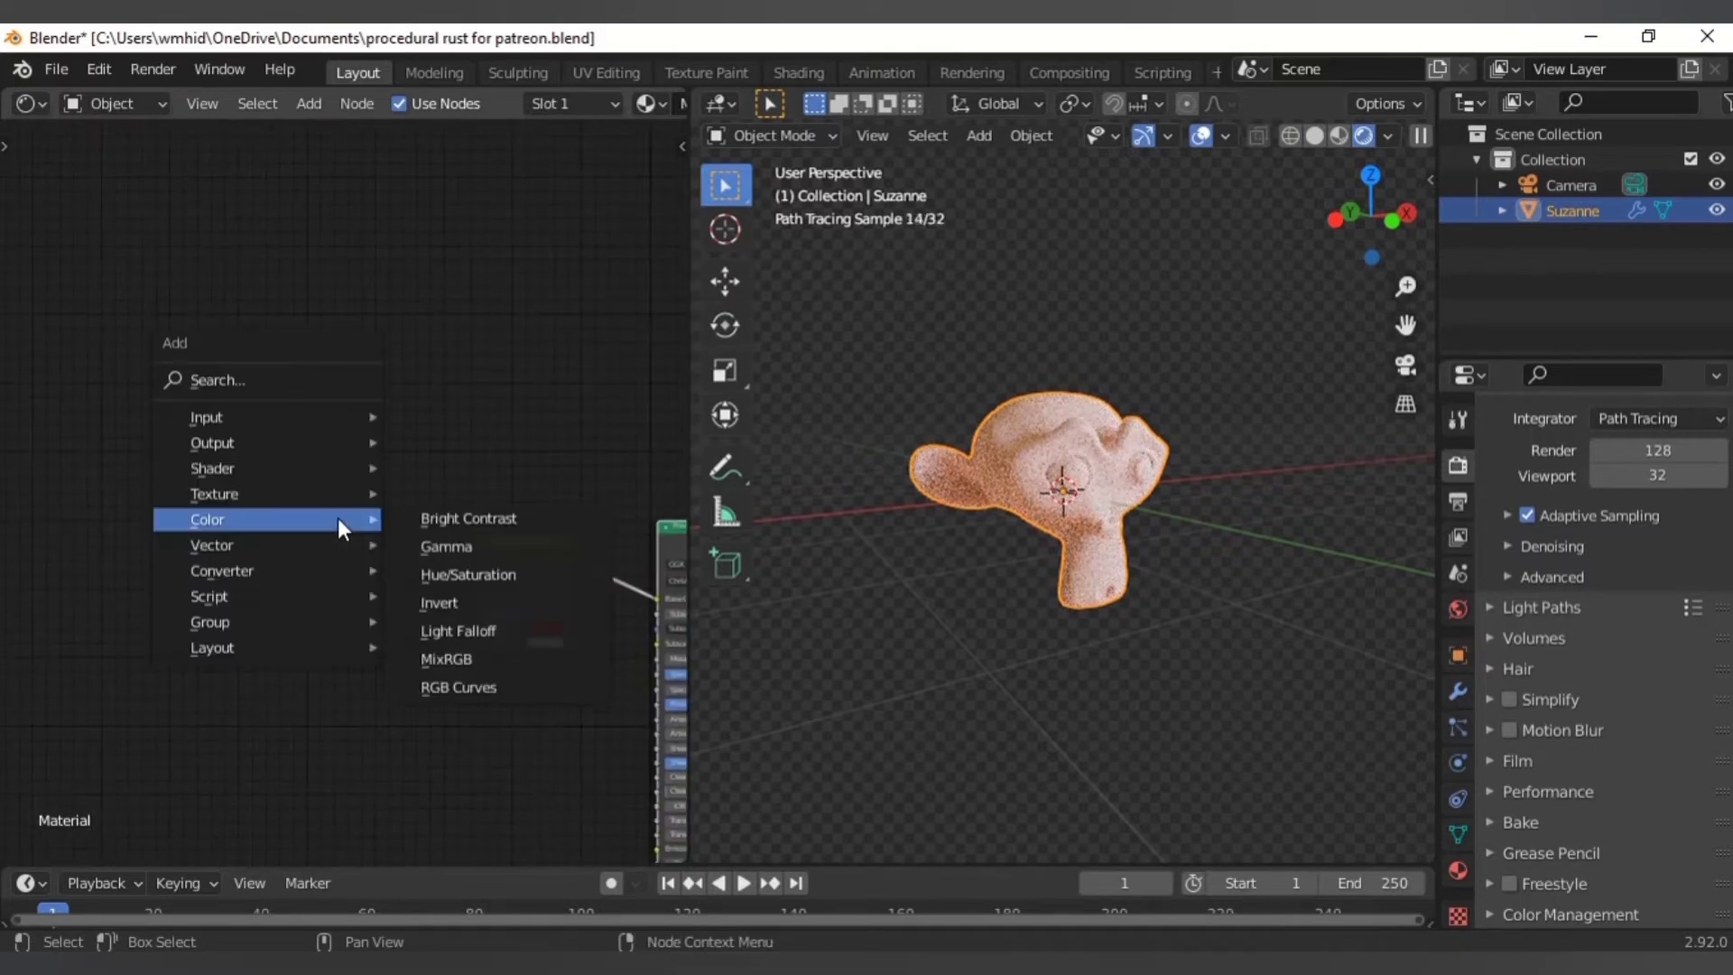
{"action": "mouse_move", "coordinate": [258, 570]}
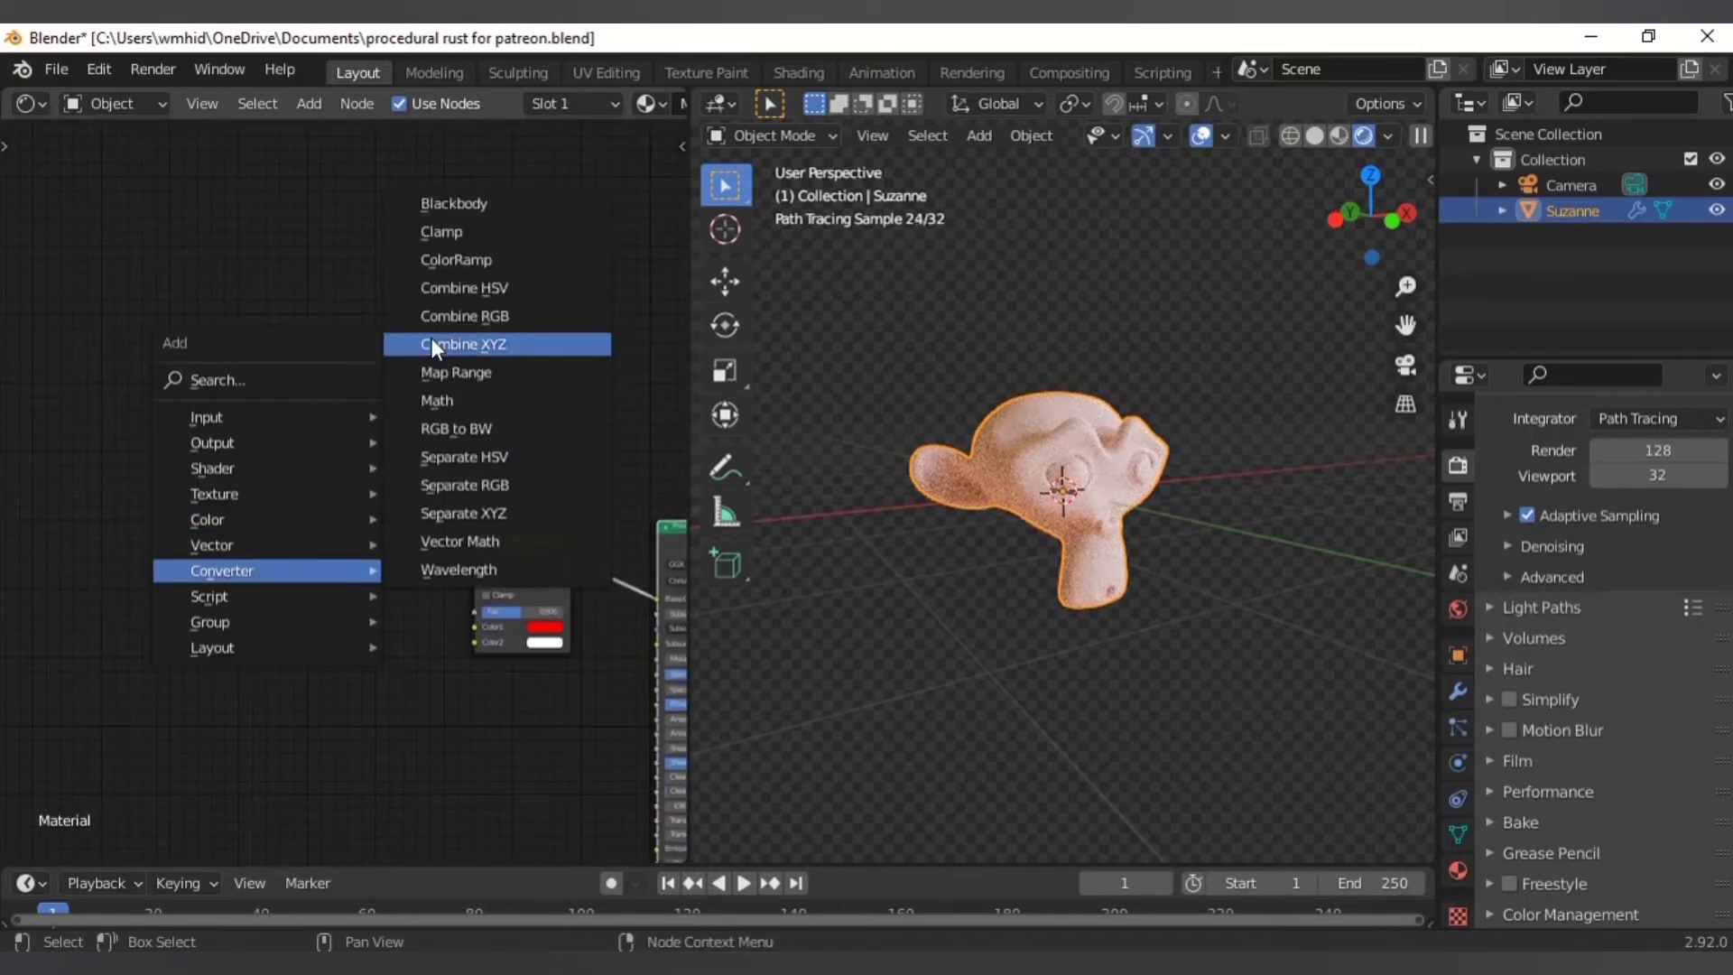
{"action": "left_click", "coordinate": [469, 259]}
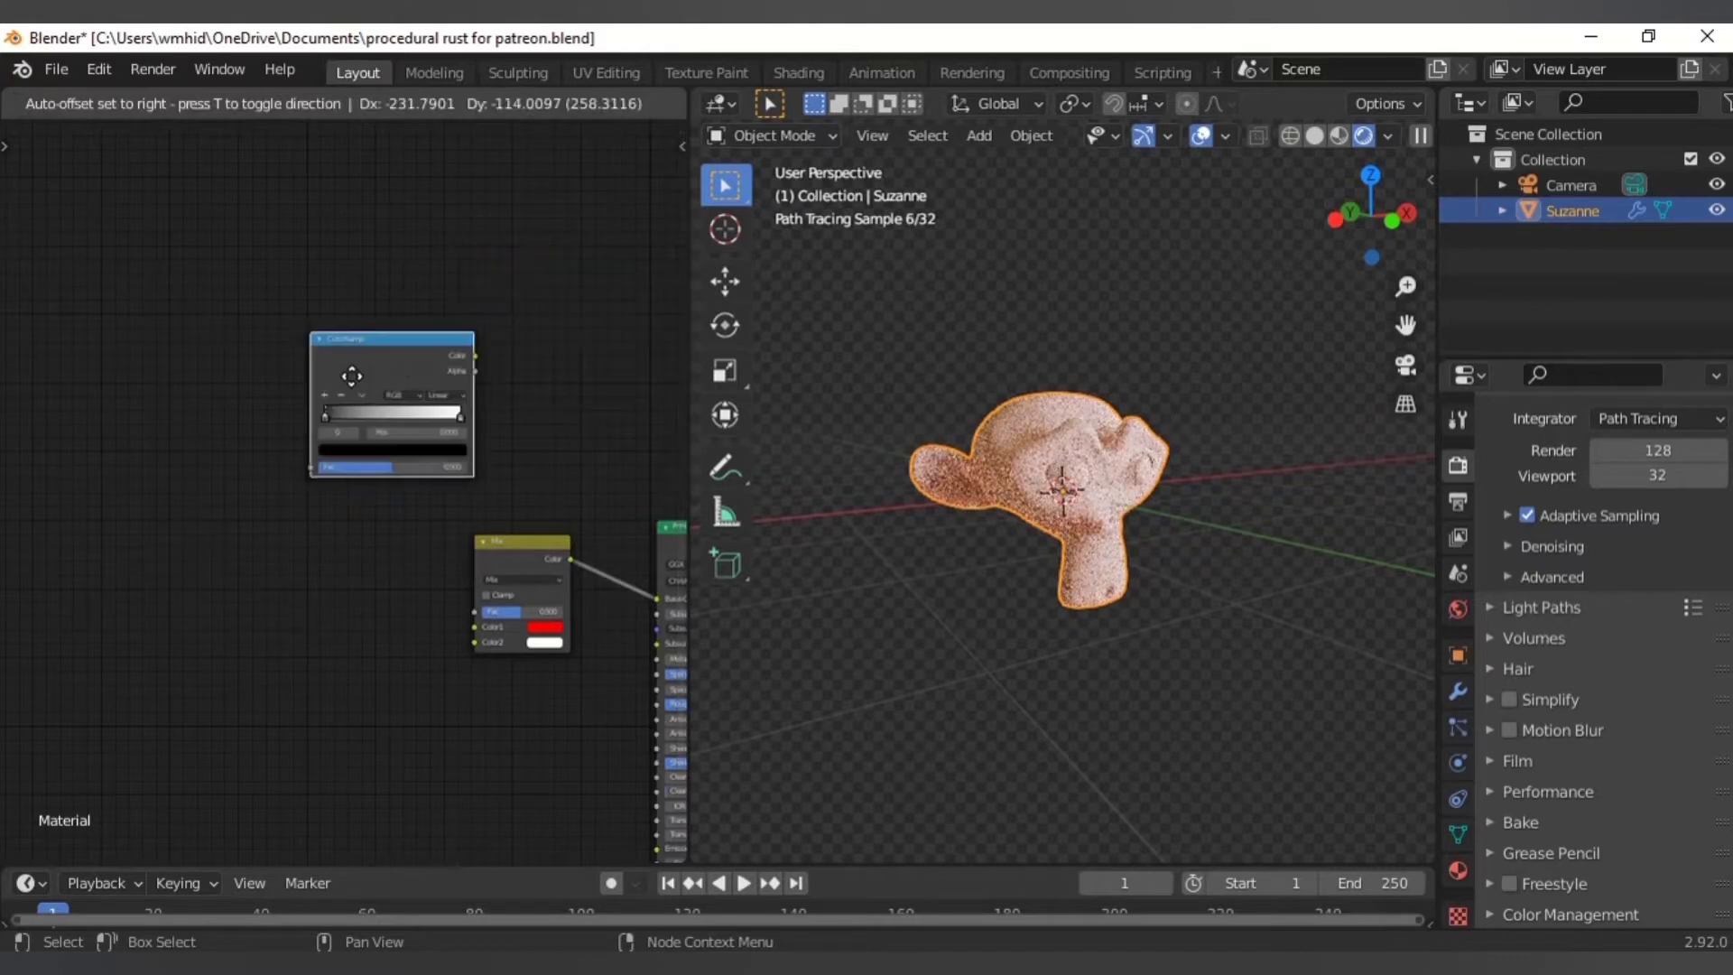
{"action": "left_click", "coordinate": [355, 534]}
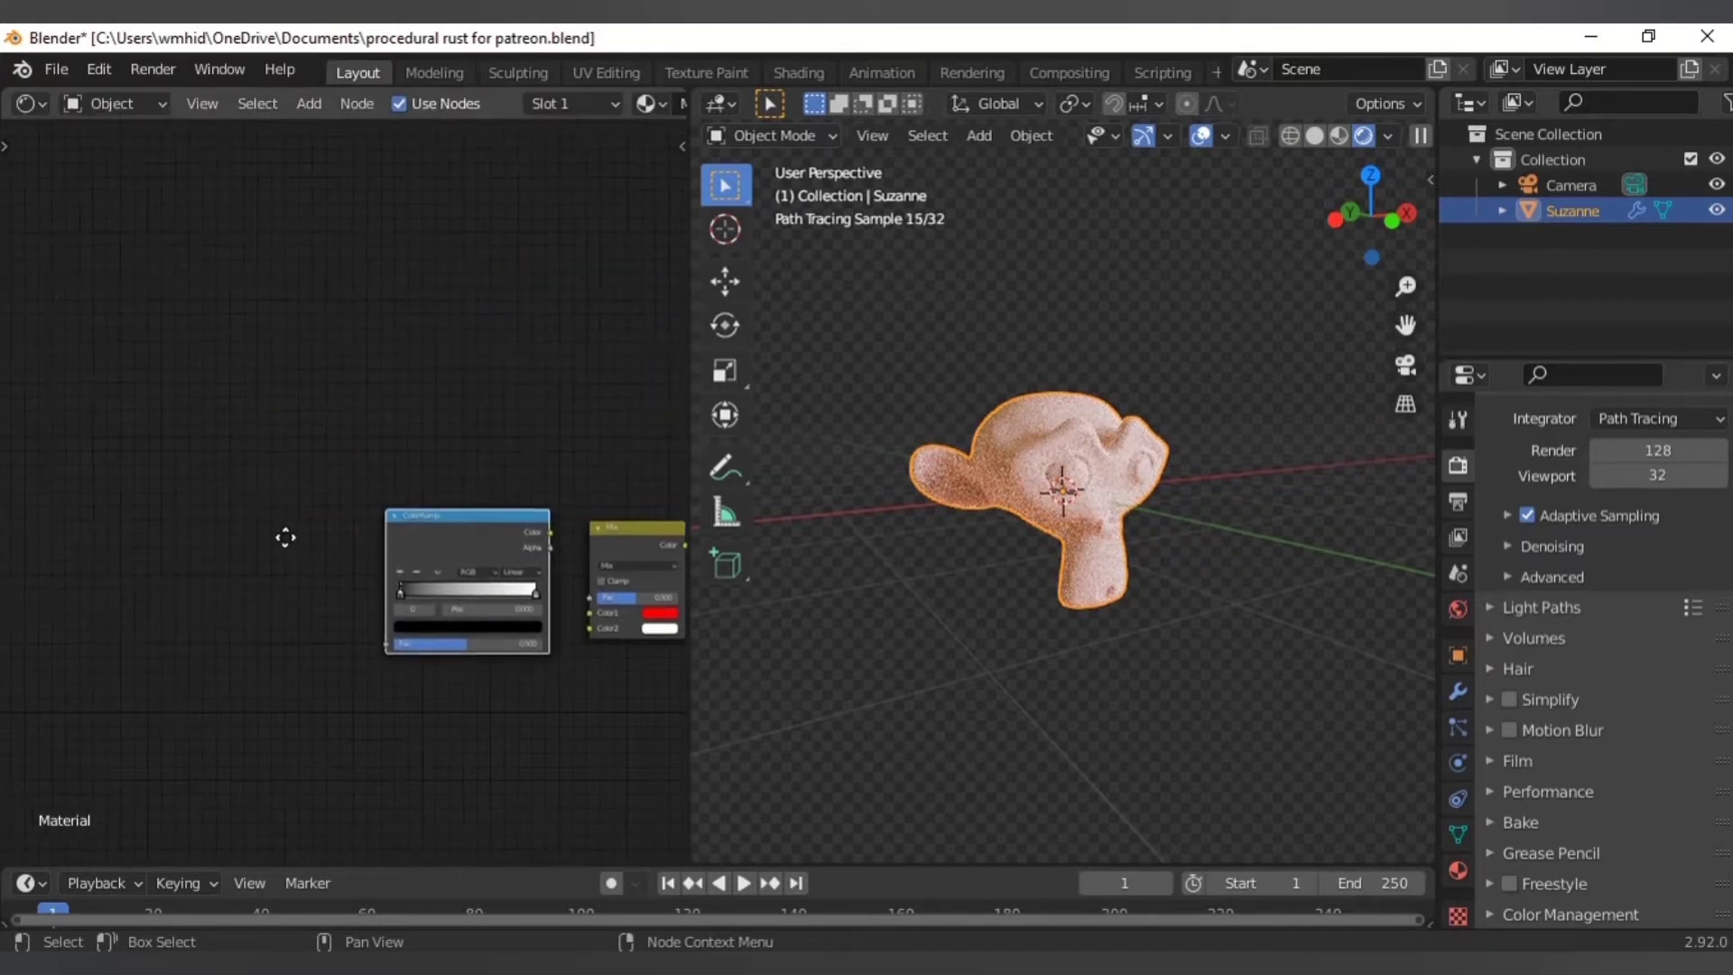
- Add a Noise Texture node and place it in front of the ColorRamp
{"action": "key", "text": "shift+a"}
{"action": "mouse_move", "coordinate": [224, 518]}
{"action": "mouse_move", "coordinate": [157, 443]}
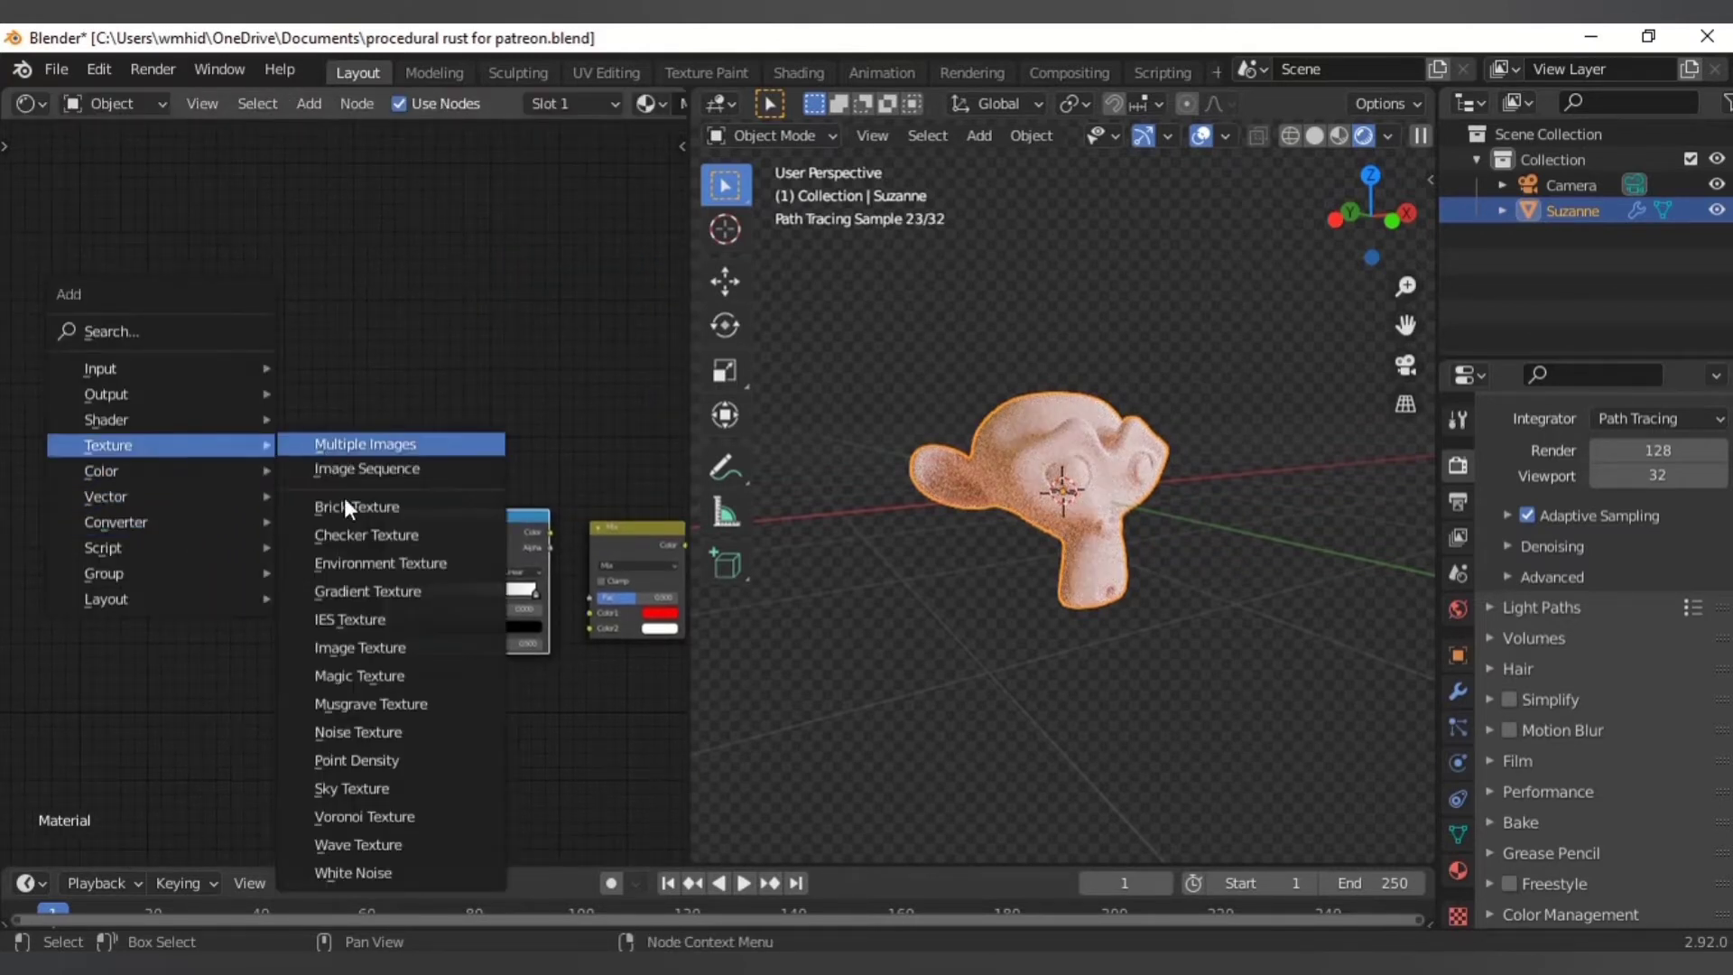
{"action": "left_click", "coordinate": [356, 730]}
{"action": "left_click", "coordinate": [219, 505]}
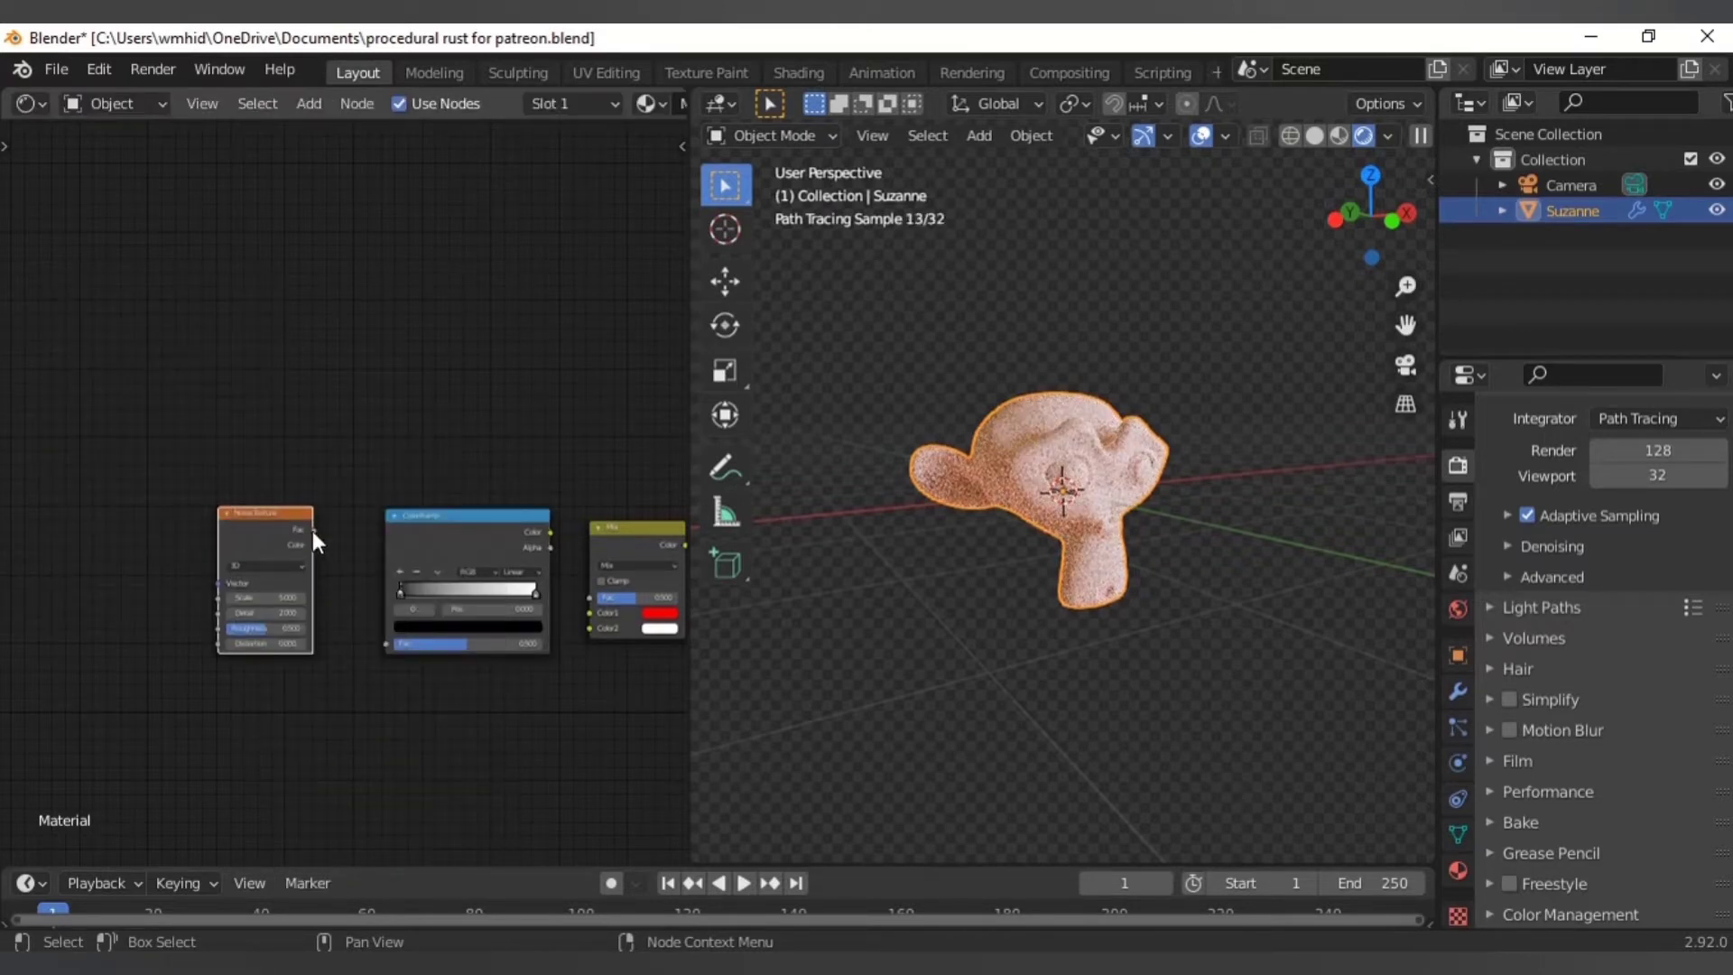
- Connect the Noise Texture's Fac output to the ColorRamp's Fac, and the ColorRamp's Color output to the Mix node's Fac
{"action": "left_click_drag", "start_coordinate": [313, 530], "coordinate": [444, 439]}
{"action": "left_click_drag", "start_coordinate": [372, 579], "coordinate": [384, 649]}
{"action": "left_click_drag", "start_coordinate": [549, 530], "coordinate": [589, 600]}
- Bring the ColorRamp's black and white stops together near the middle for a sharp transition, with the white stop at about 0.495
{"action": "middle_click_drag", "start_coordinate": [583, 664], "coordinate": [476, 638]}
{"action": "scroll", "coordinate": [482, 663], "scroll_direction": "up", "scroll_amount": 2}
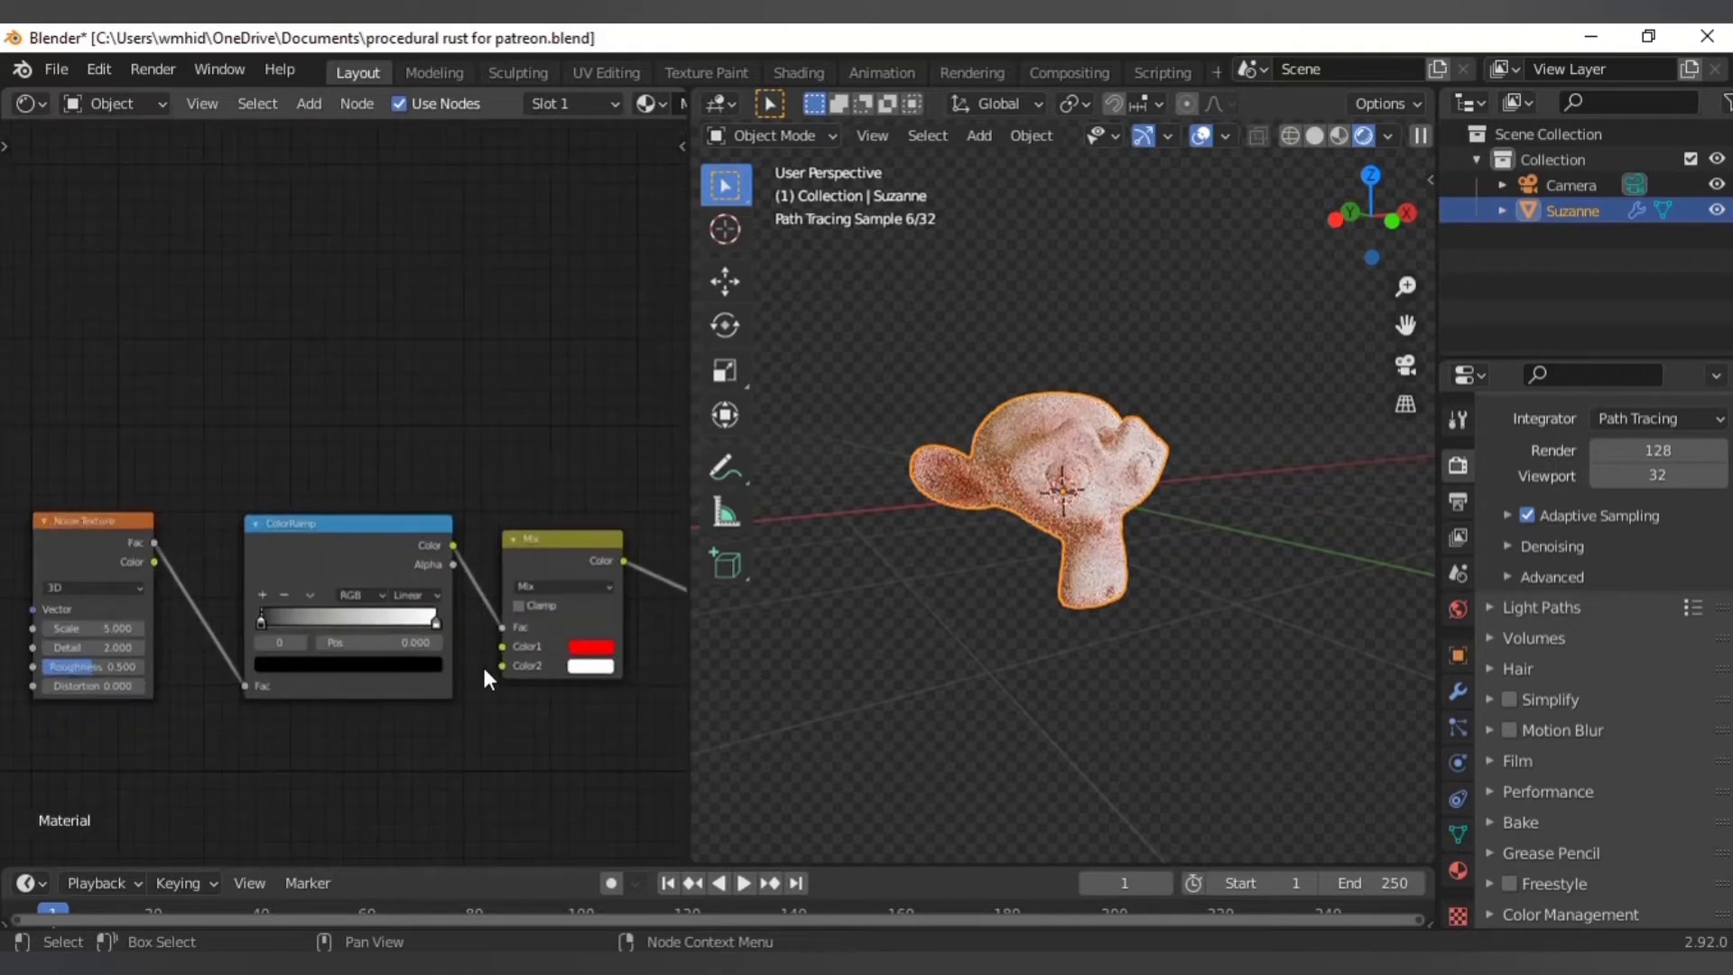
{"action": "scroll", "coordinate": [484, 679], "scroll_direction": "up", "scroll_amount": 2}
{"action": "middle_click_drag", "start_coordinate": [494, 697], "coordinate": [515, 619]}
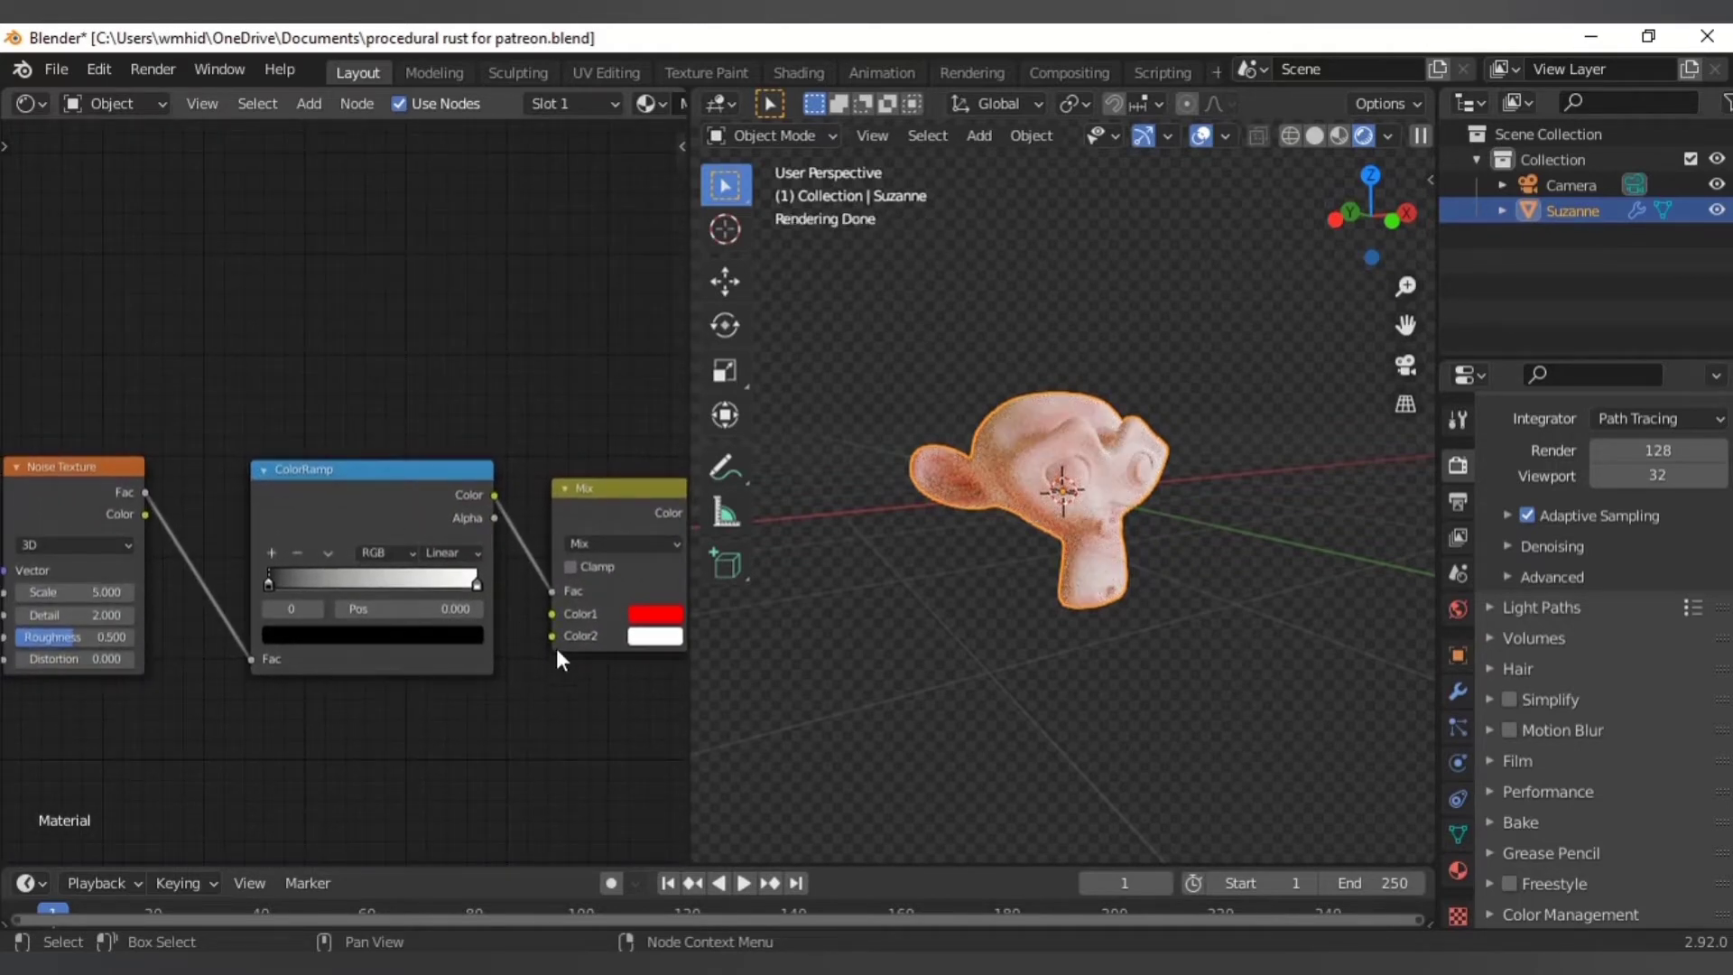
{"action": "left_click_drag", "start_coordinate": [476, 582], "coordinate": [398, 580]}
{"action": "left_click_drag", "start_coordinate": [270, 583], "coordinate": [378, 582]}
{"action": "left_click", "coordinate": [392, 593]}
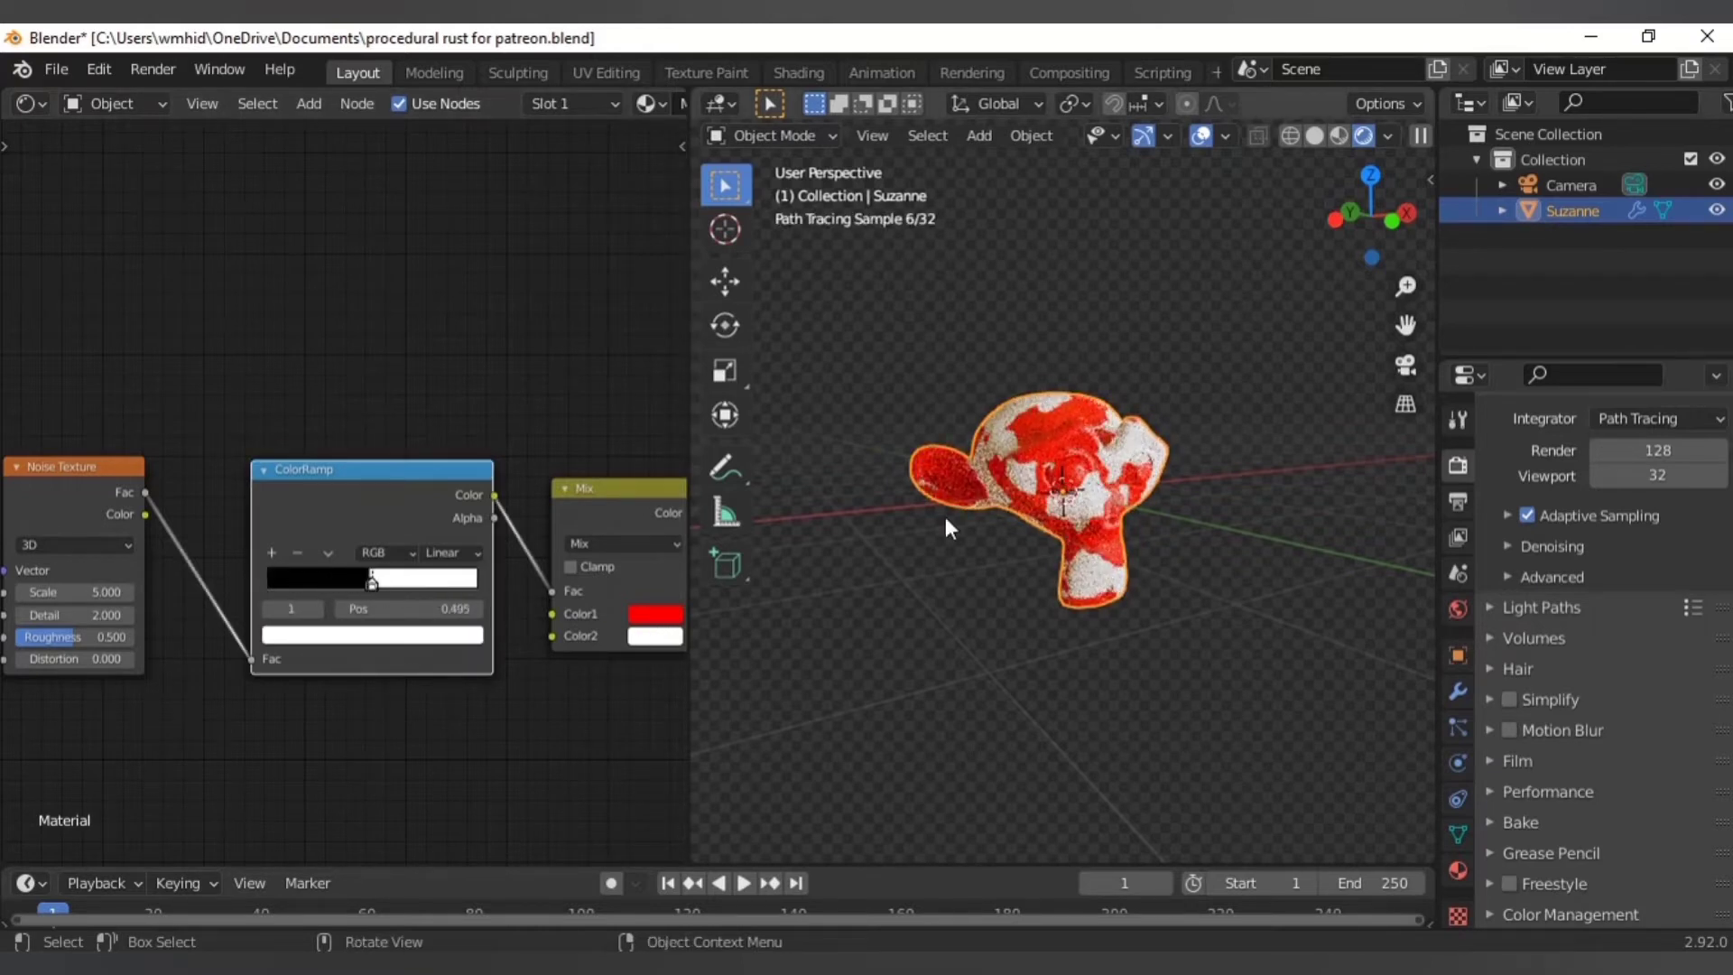
- Set the Noise Texture's Detail to 16 and its Roughness to 0.7
{"action": "middle_click_drag", "start_coordinate": [192, 737], "coordinate": [292, 704]}
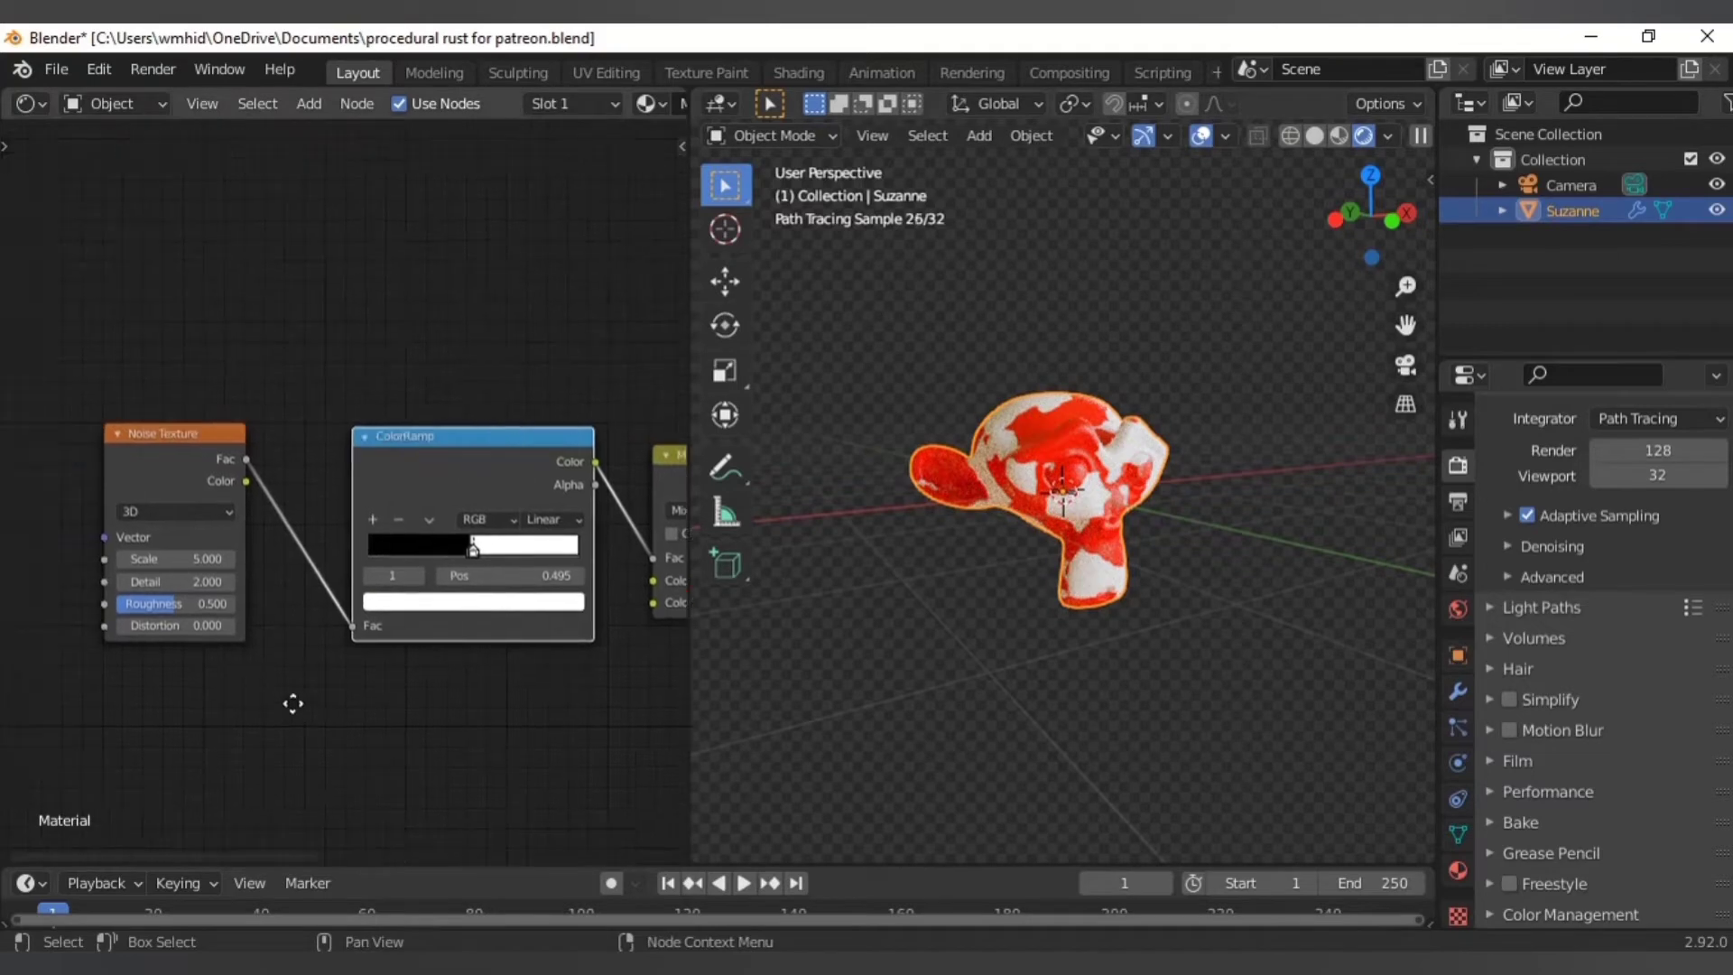
{"action": "scroll", "coordinate": [292, 703], "scroll_direction": "up", "scroll_amount": 2}
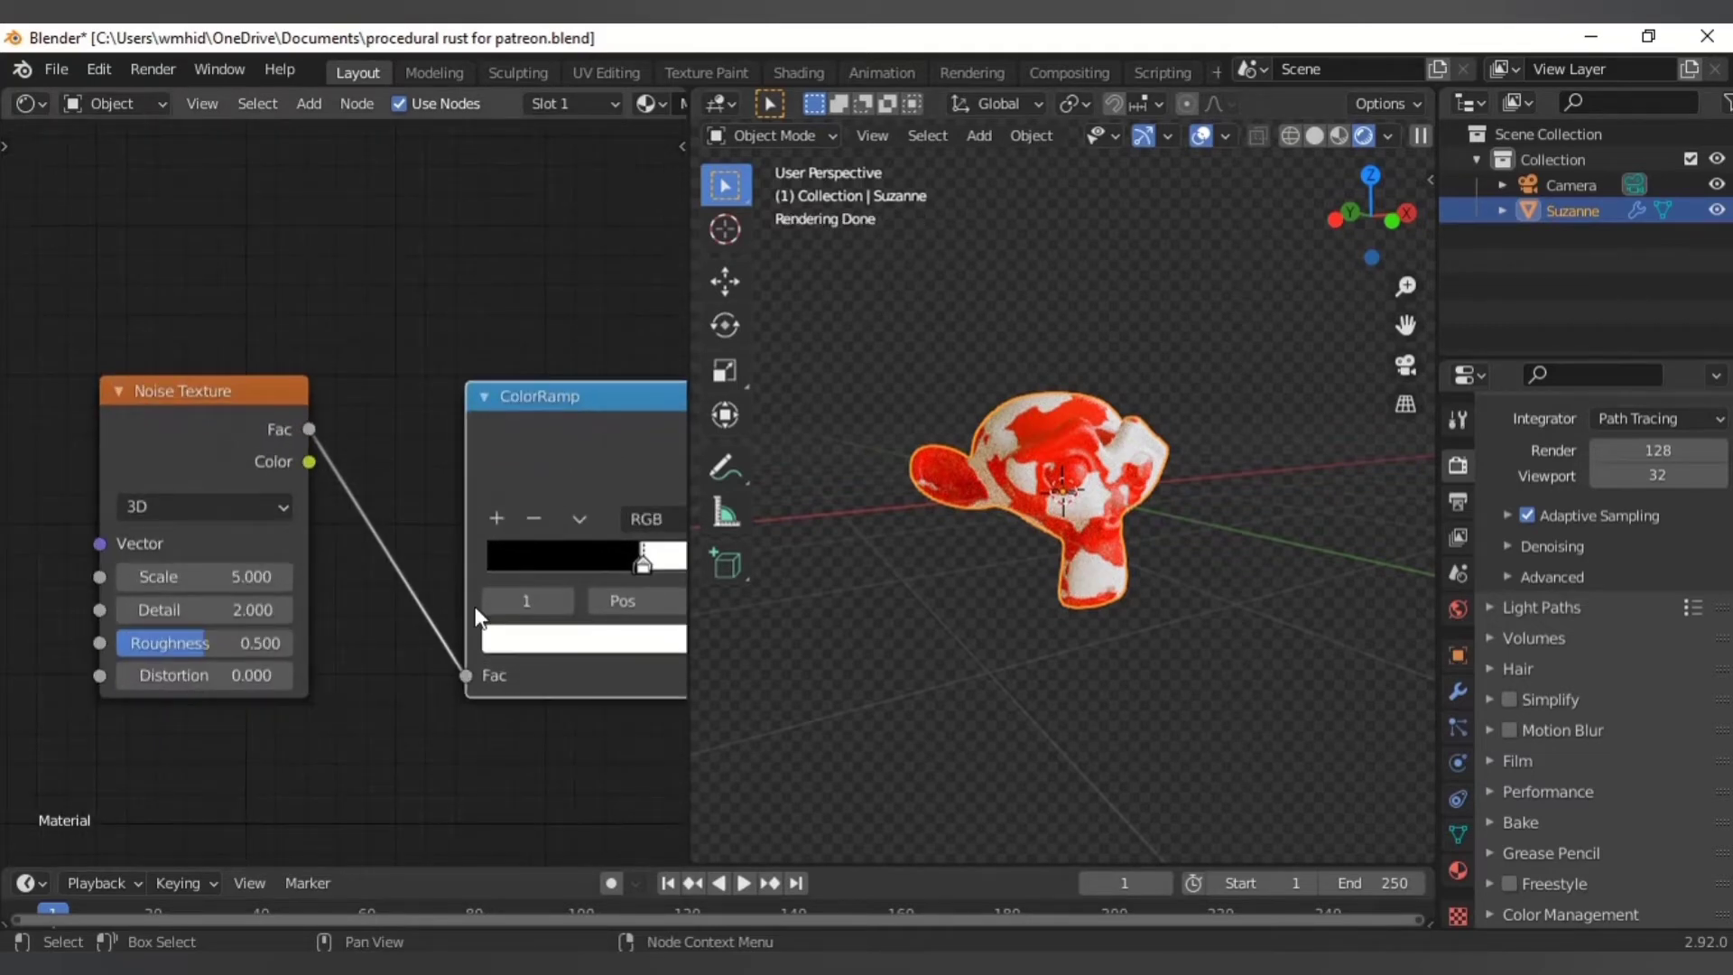
{"action": "middle_click_drag", "start_coordinate": [495, 511], "coordinate": [470, 546]}
{"action": "scroll", "coordinate": [1155, 495], "scroll_direction": "up", "scroll_amount": 5}
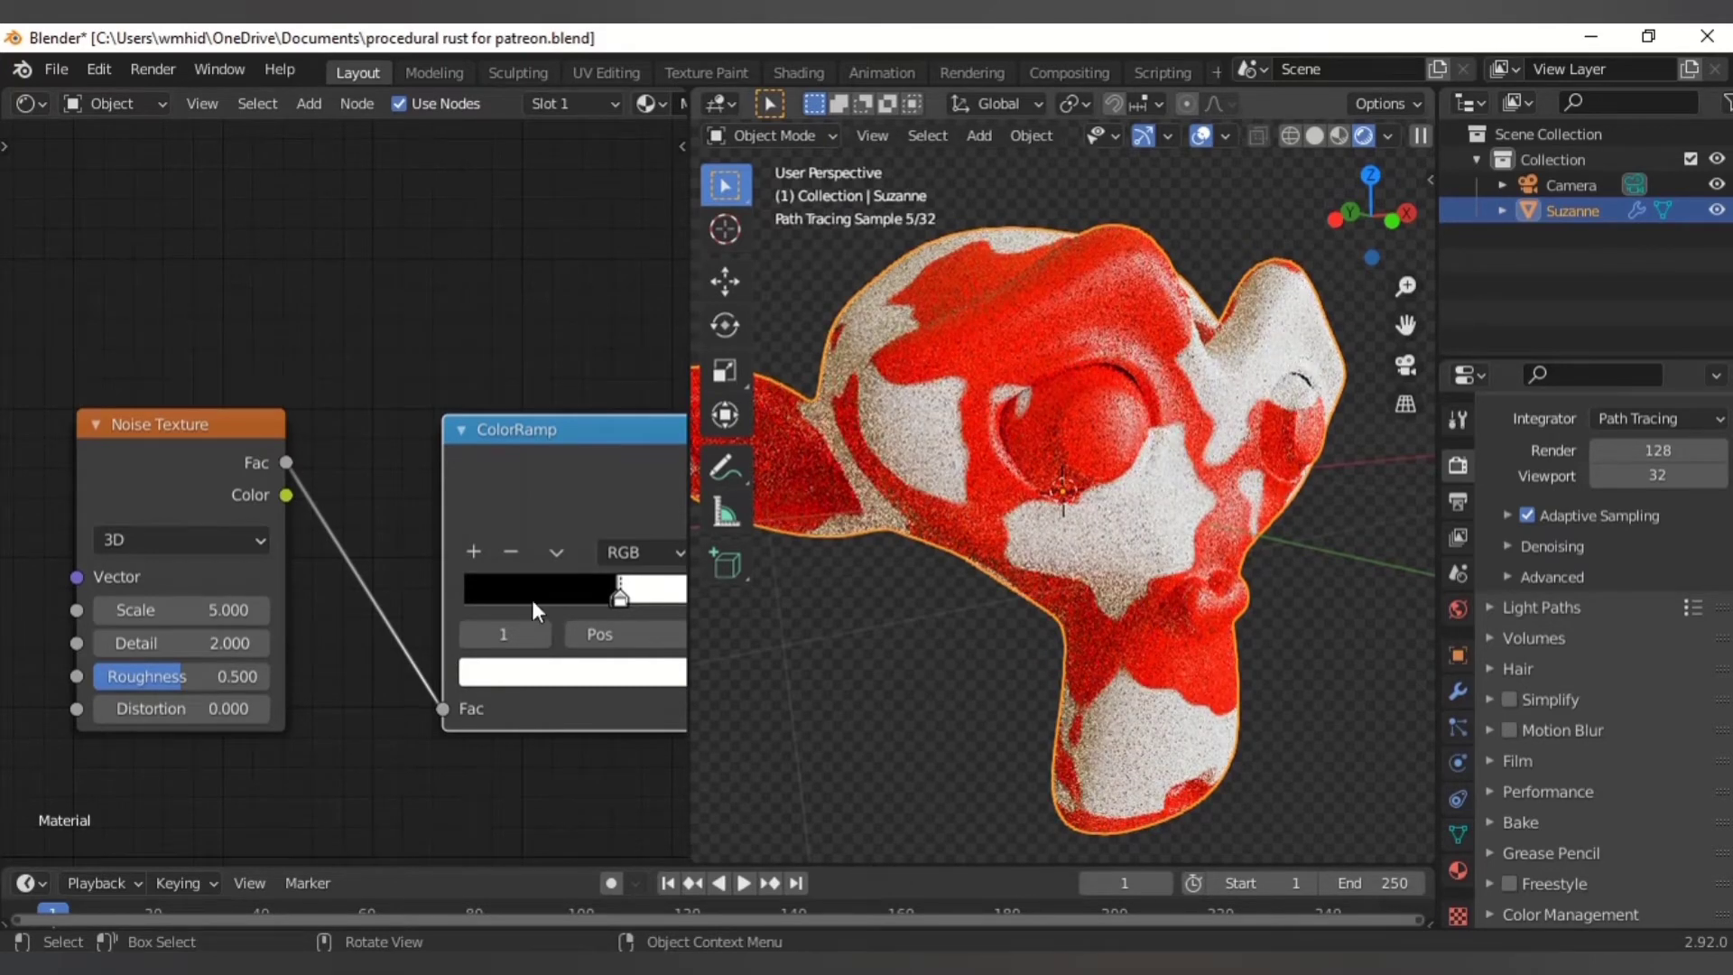
{"action": "scroll", "coordinate": [344, 680], "scroll_direction": "up", "scroll_amount": 3}
{"action": "left_click", "coordinate": [171, 605]}
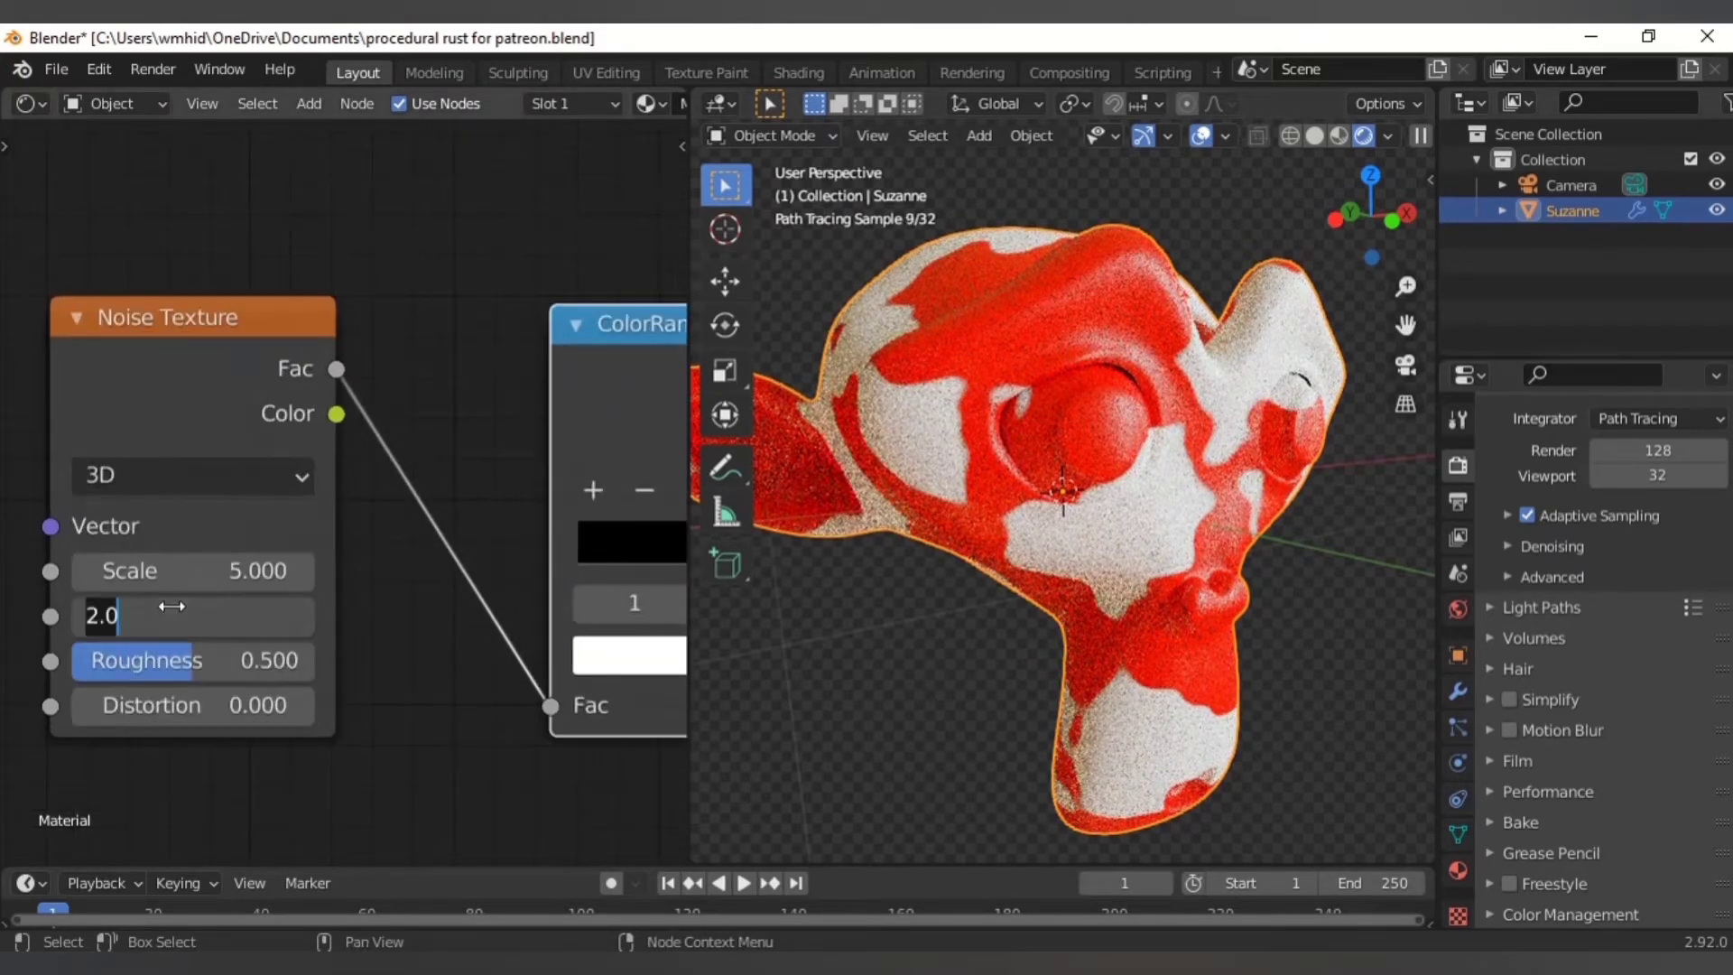
{"action": "type", "text": "16"}
{"action": "key", "text": "Return"}
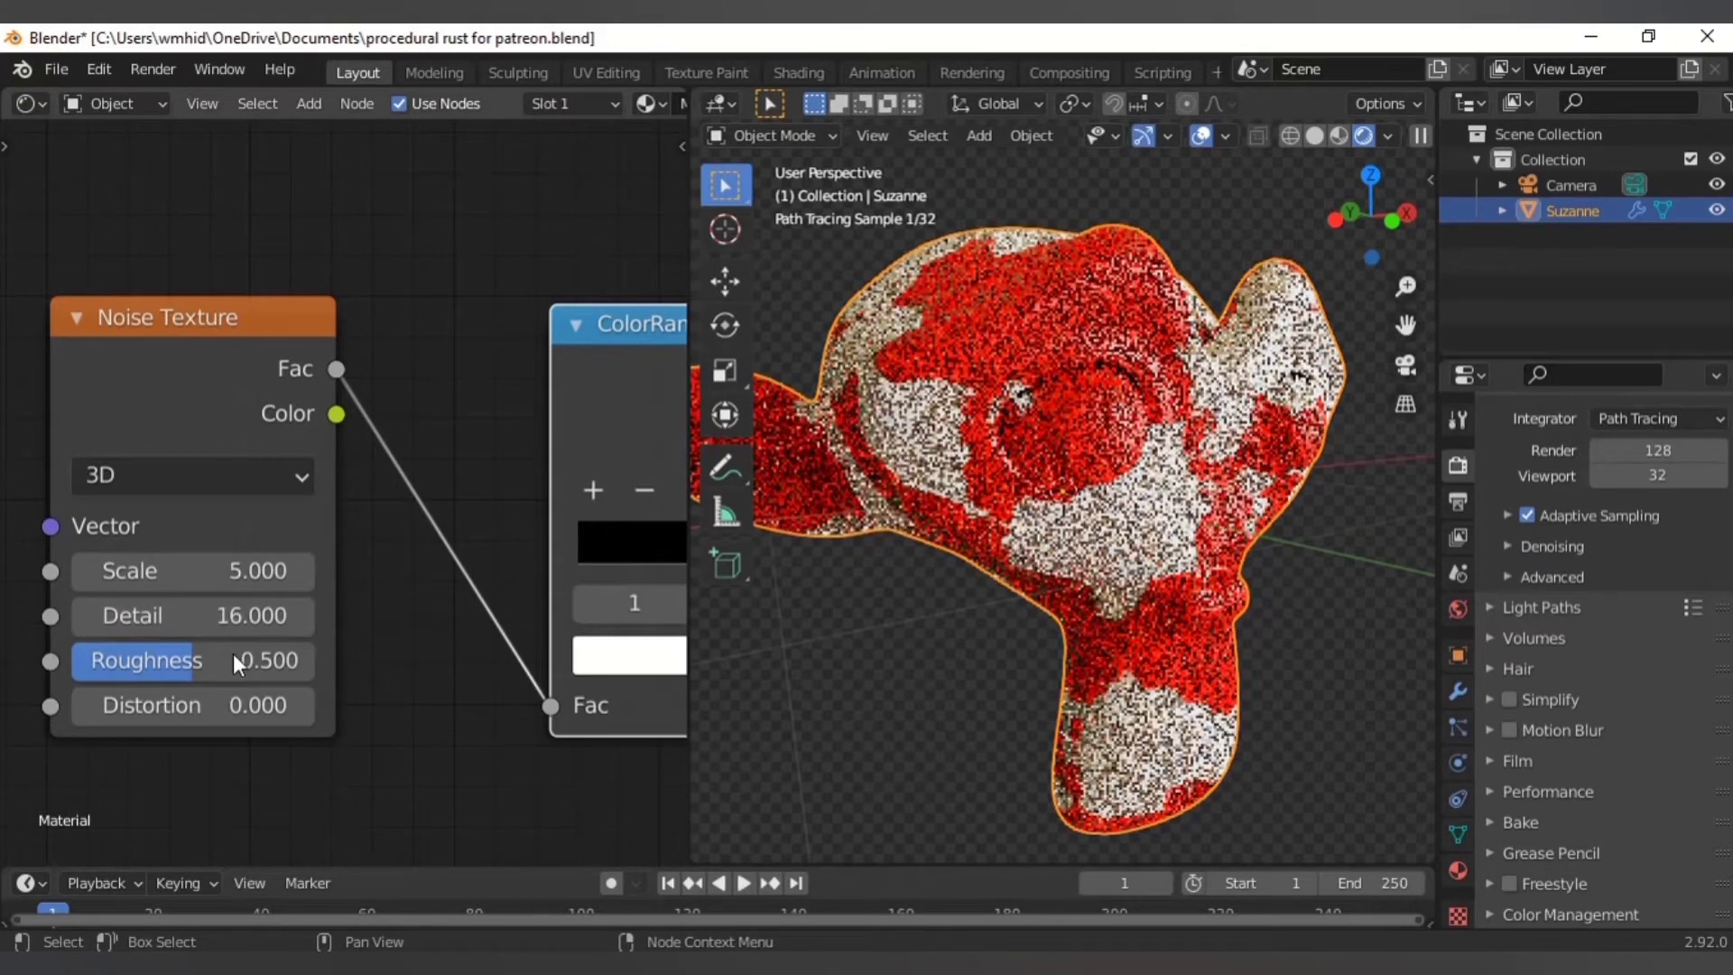
{"action": "left_click", "coordinate": [197, 664]}
{"action": "type", "text": "0.7"}
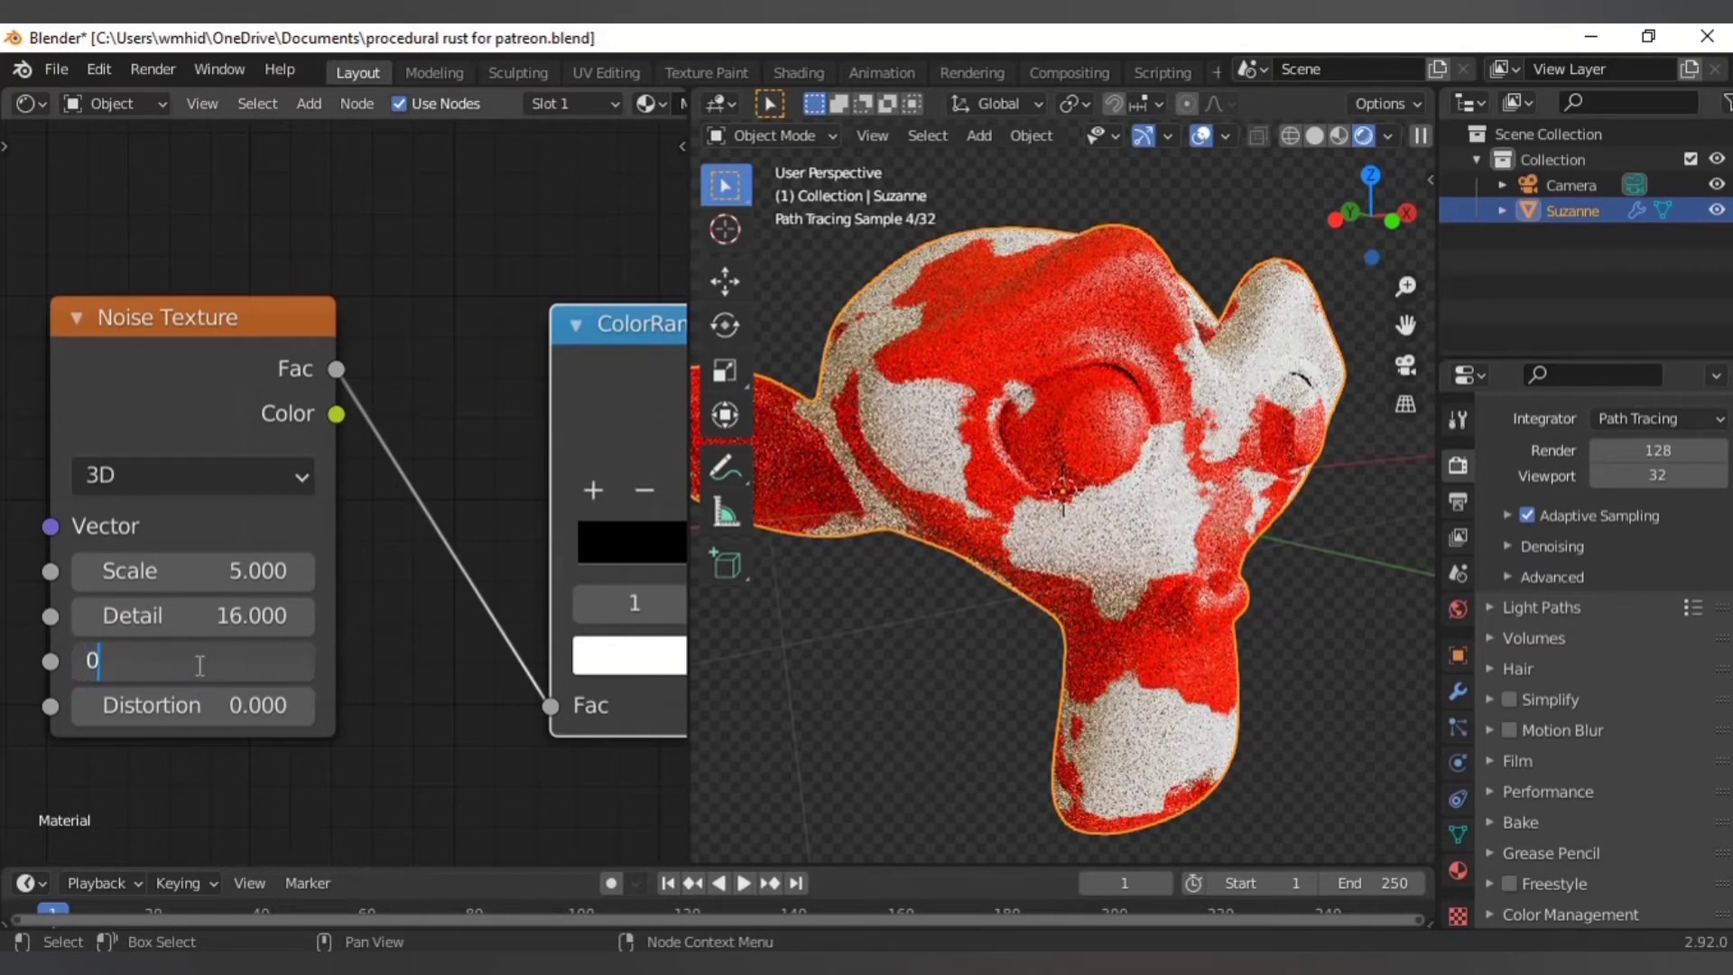
{"action": "key", "text": "Return"}
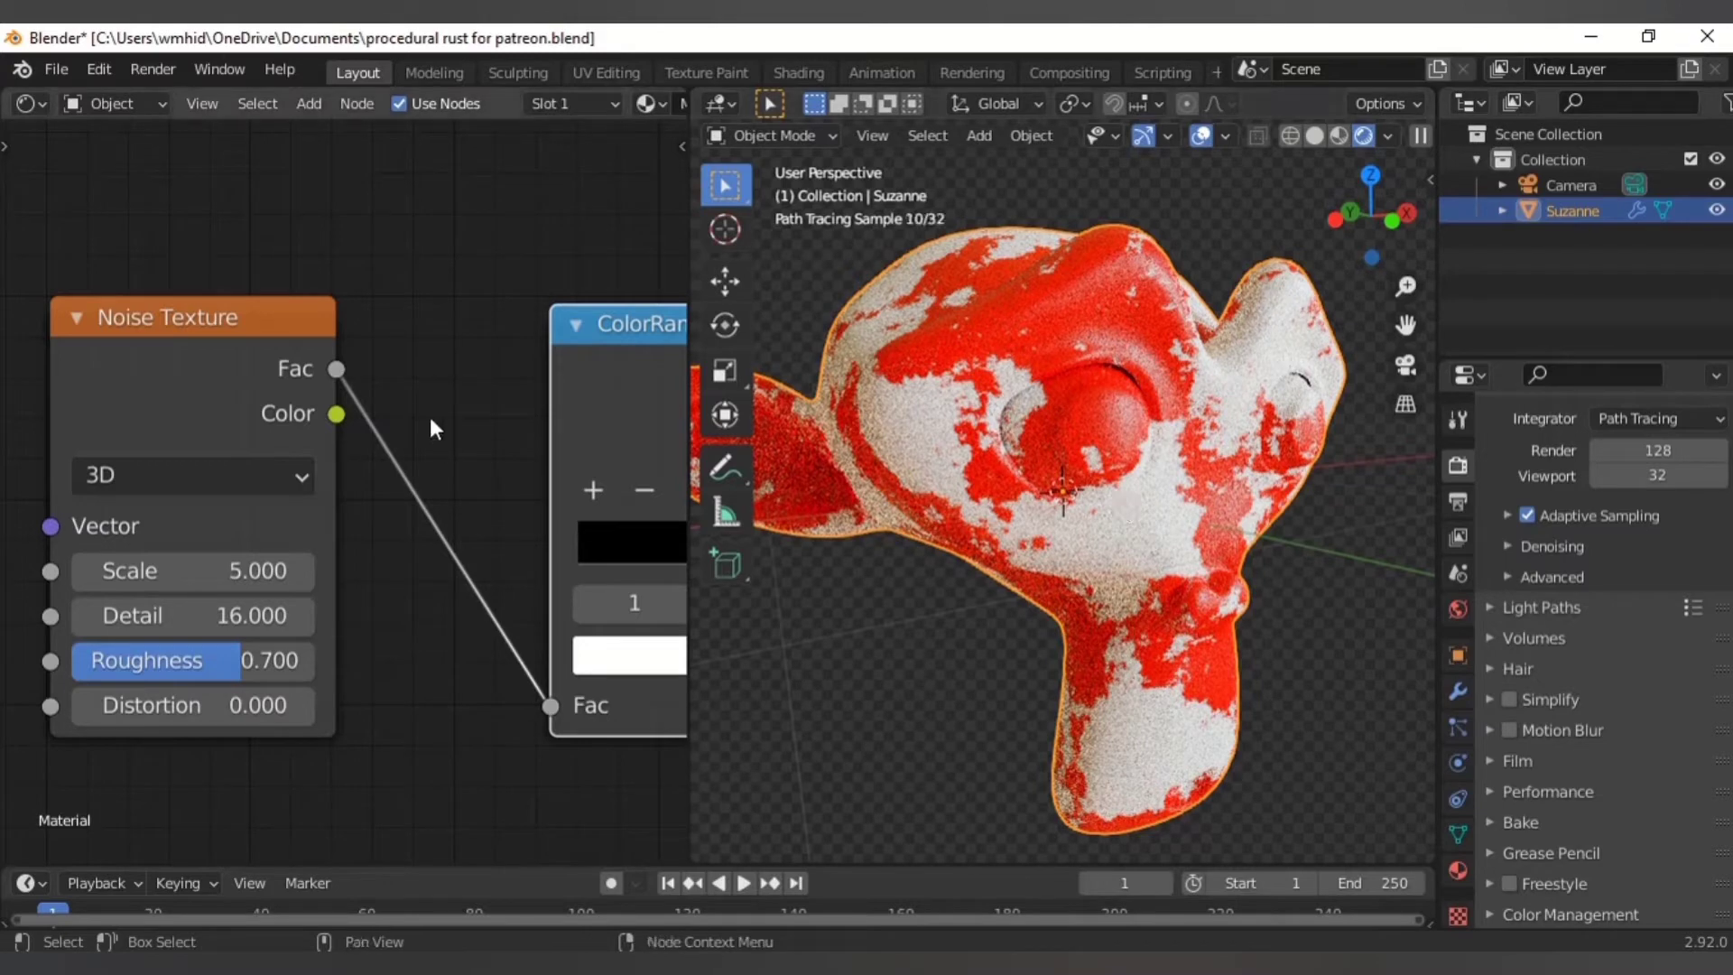
- Add Mapping and Texture Coordinate nodes wired into the Vector input of the Noise Texture node
{"action": "scroll", "coordinate": [430, 411], "scroll_direction": "down", "scroll_amount": 4}
{"action": "scroll", "coordinate": [433, 420], "scroll_direction": "down", "scroll_amount": 1}
{"action": "middle_click_drag", "start_coordinate": [540, 612], "coordinate": [417, 595]}
{"action": "middle_click_drag", "start_coordinate": [239, 535], "coordinate": [296, 538]}
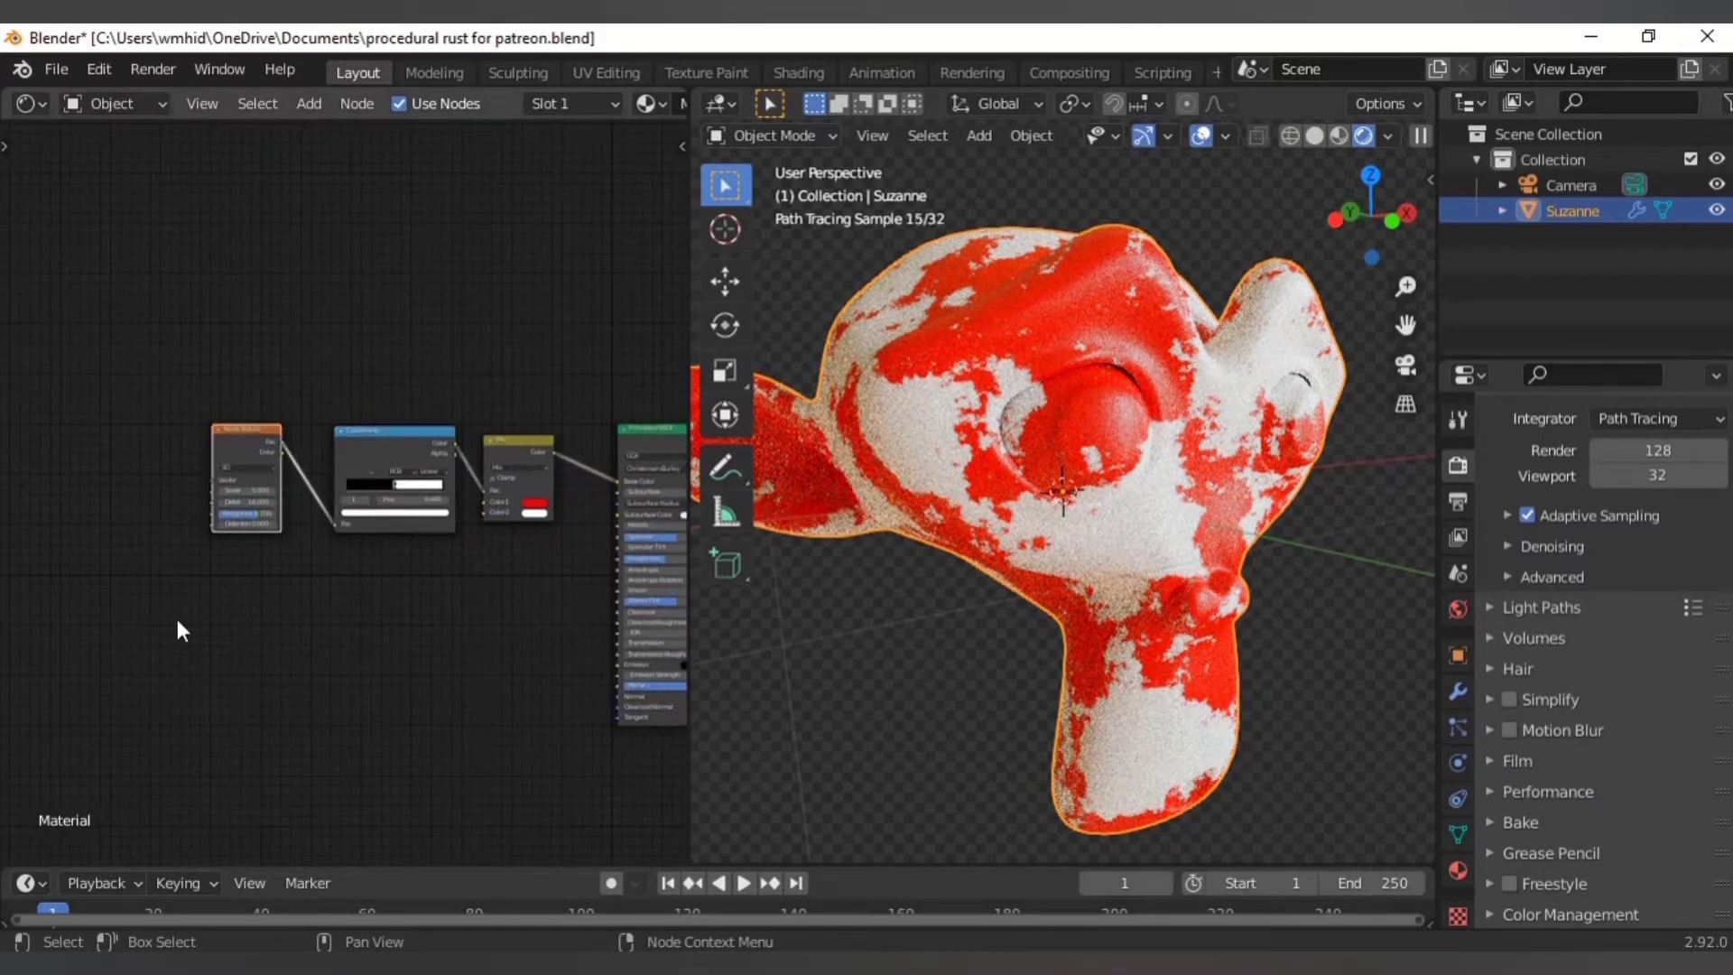
{"action": "middle_click_drag", "start_coordinate": [174, 627], "coordinate": [325, 650]}
{"action": "scroll", "coordinate": [297, 623], "scroll_direction": "up", "scroll_amount": 1}
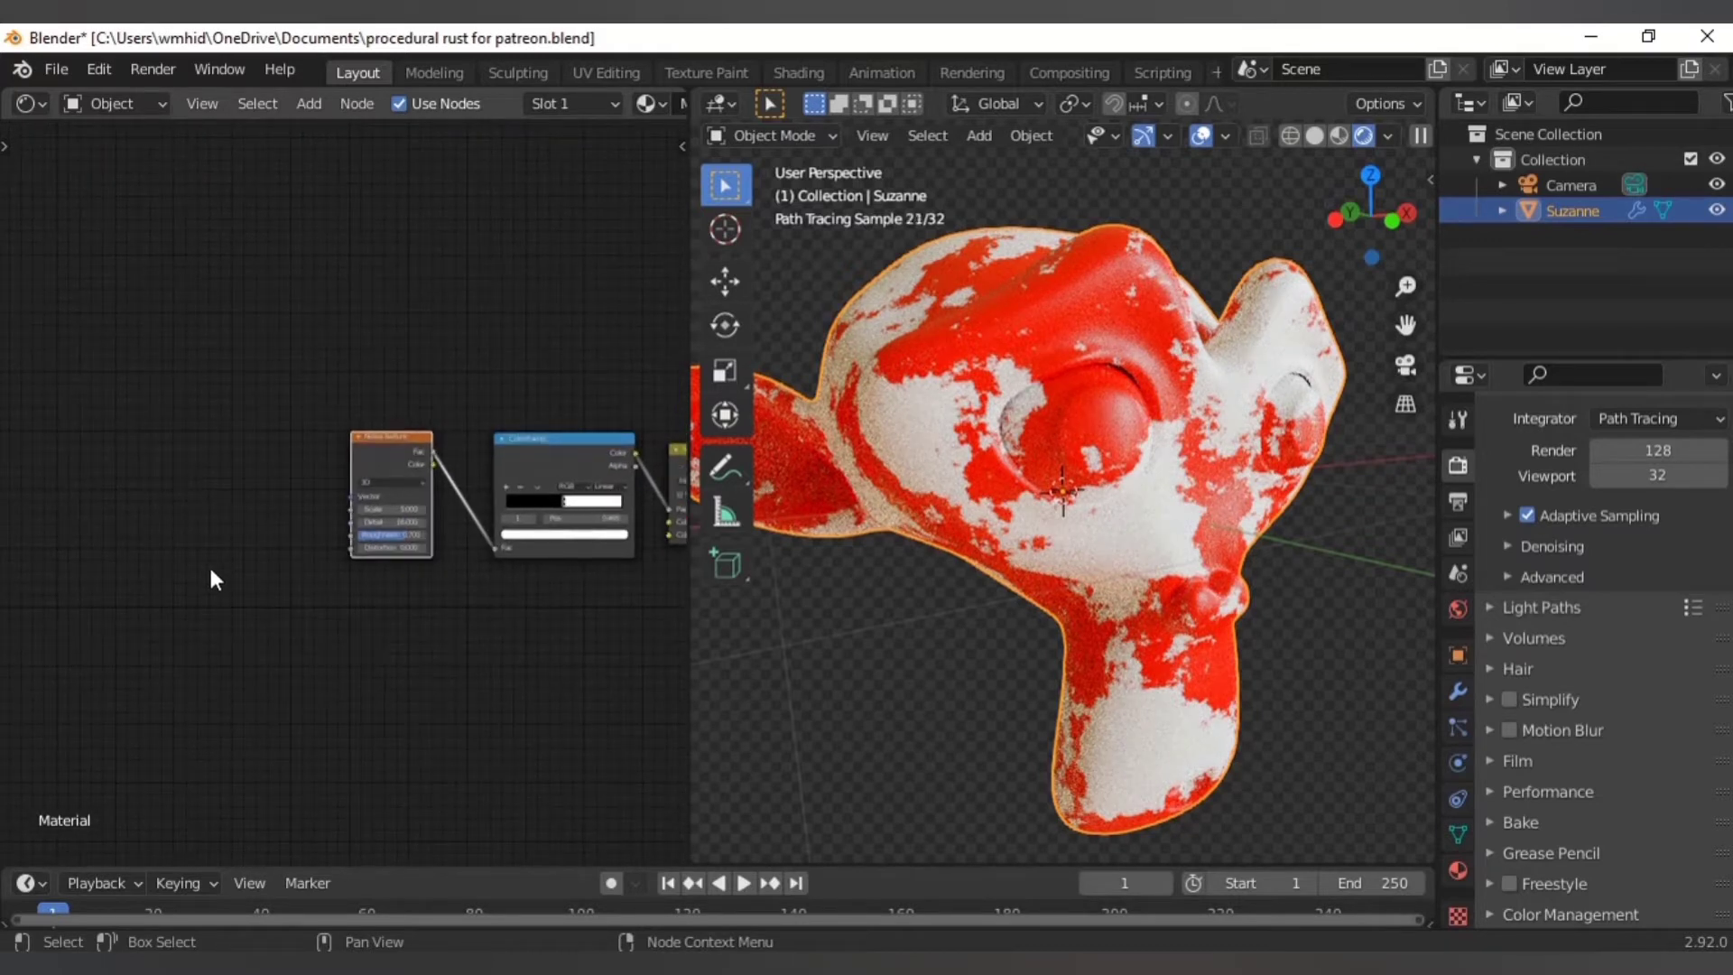
{"action": "key", "text": "ctrl+t"}
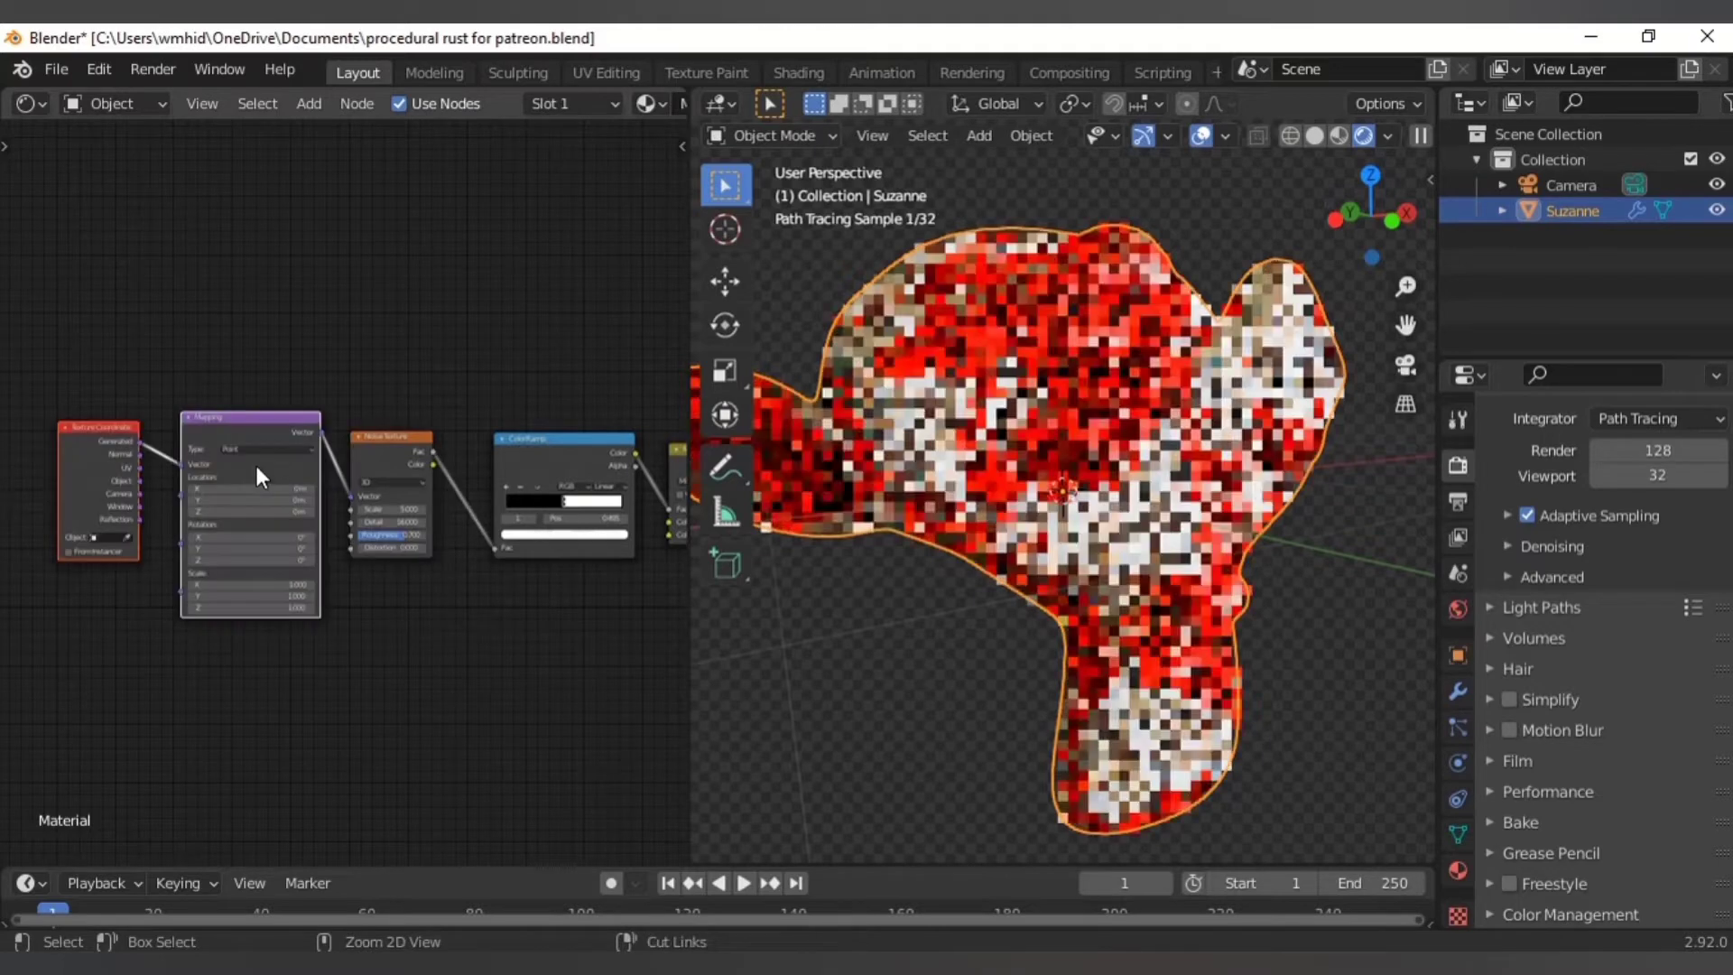
{"action": "middle_click_drag", "start_coordinate": [67, 668], "coordinate": [286, 708]}
{"action": "scroll", "coordinate": [286, 707], "scroll_direction": "up", "scroll_amount": 4}
{"action": "middle_click_drag", "start_coordinate": [475, 587], "coordinate": [296, 652]}
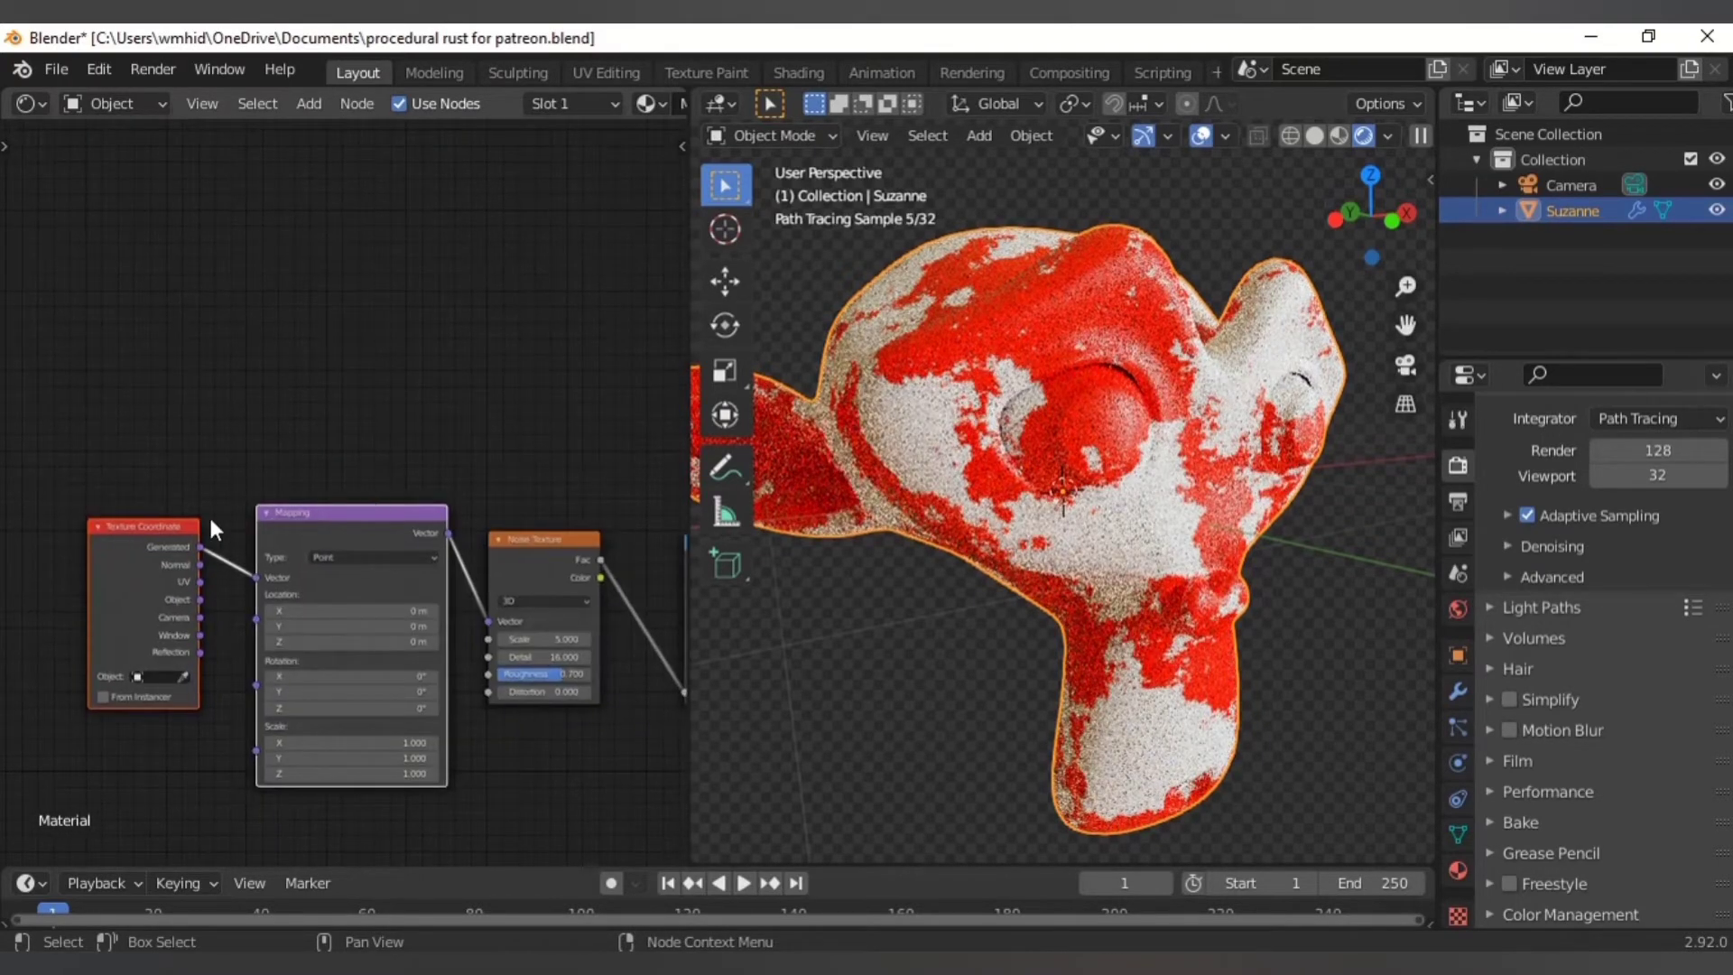
- Connect the Texture Coordinate node's Object output to the Mapping node's Vector input in place of Generated
{"action": "middle_click_drag", "start_coordinate": [209, 513], "coordinate": [309, 506]}
{"action": "scroll", "coordinate": [307, 511], "scroll_direction": "up", "scroll_amount": 1}
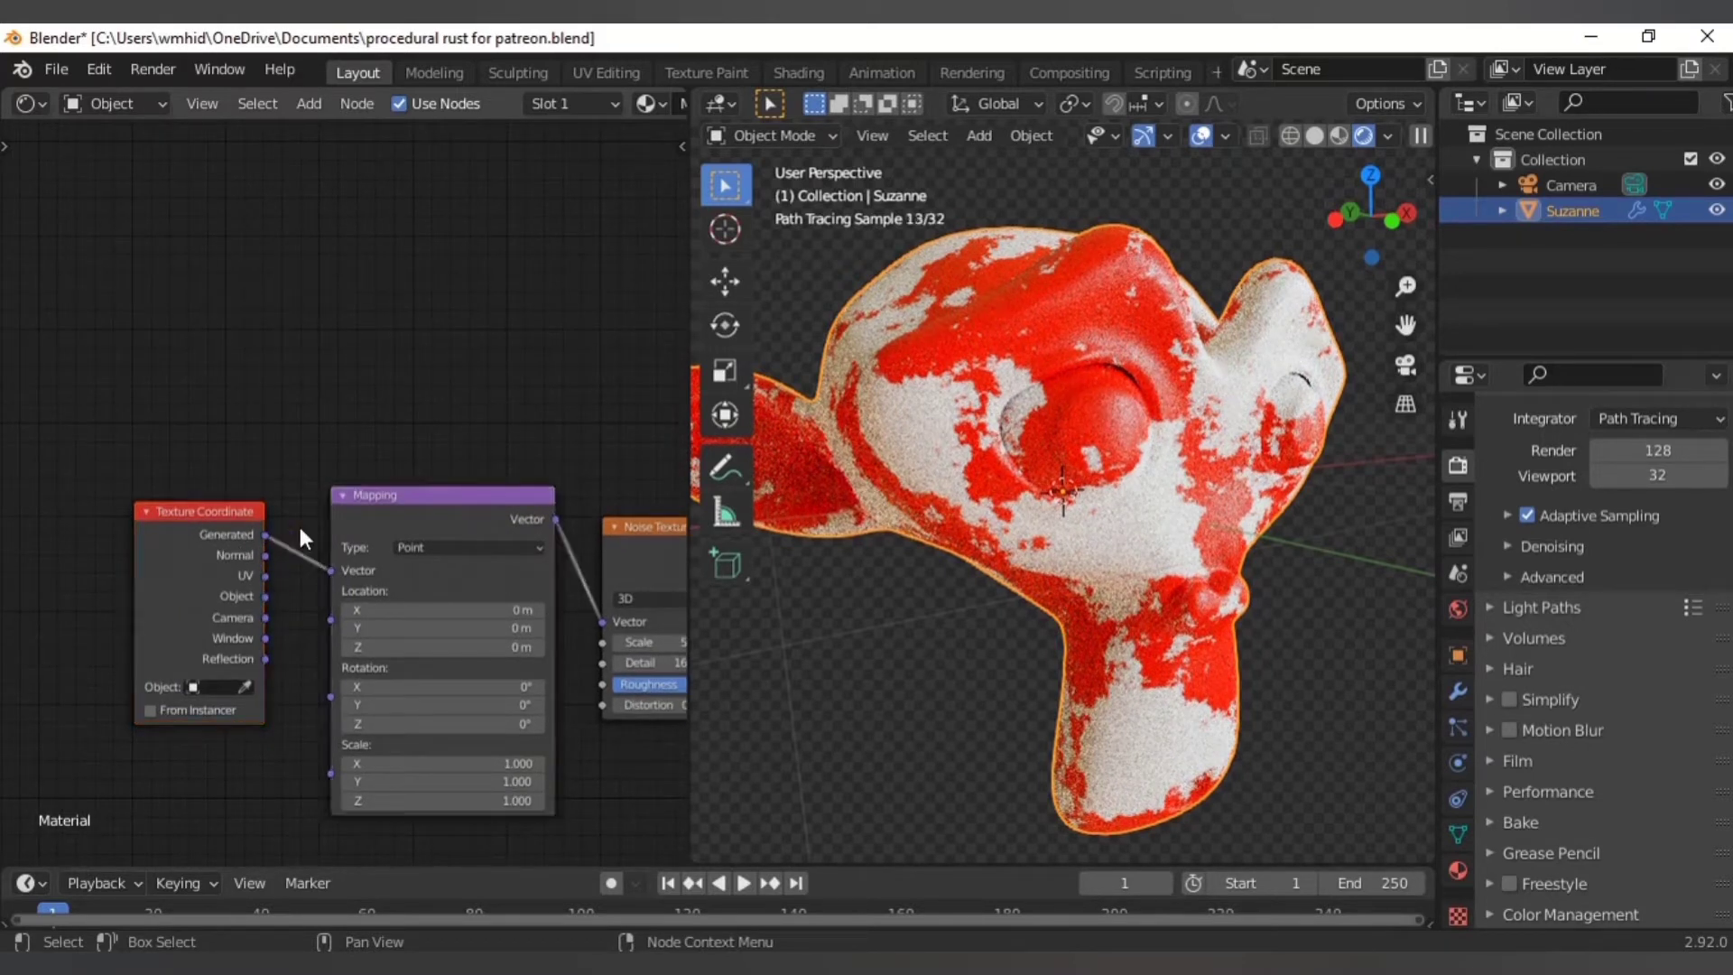
{"action": "left_click", "coordinate": [253, 614]}
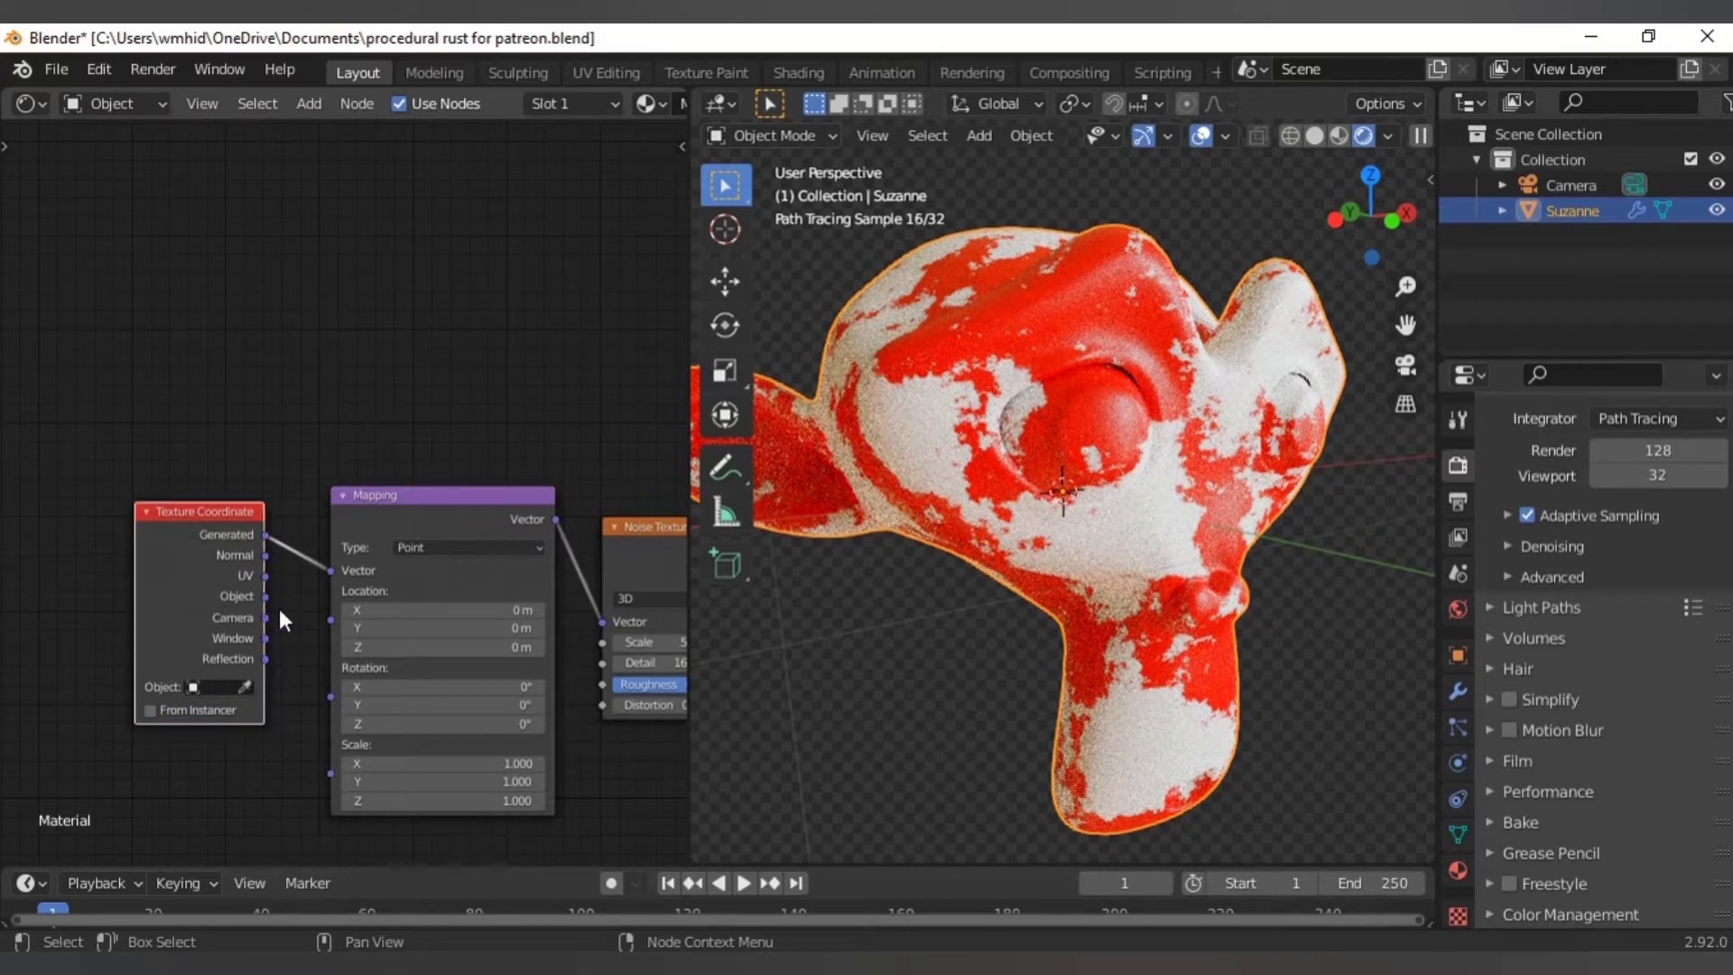
{"action": "left_click", "coordinate": [278, 606]}
{"action": "scroll", "coordinate": [308, 564], "scroll_direction": "up", "scroll_amount": 2}
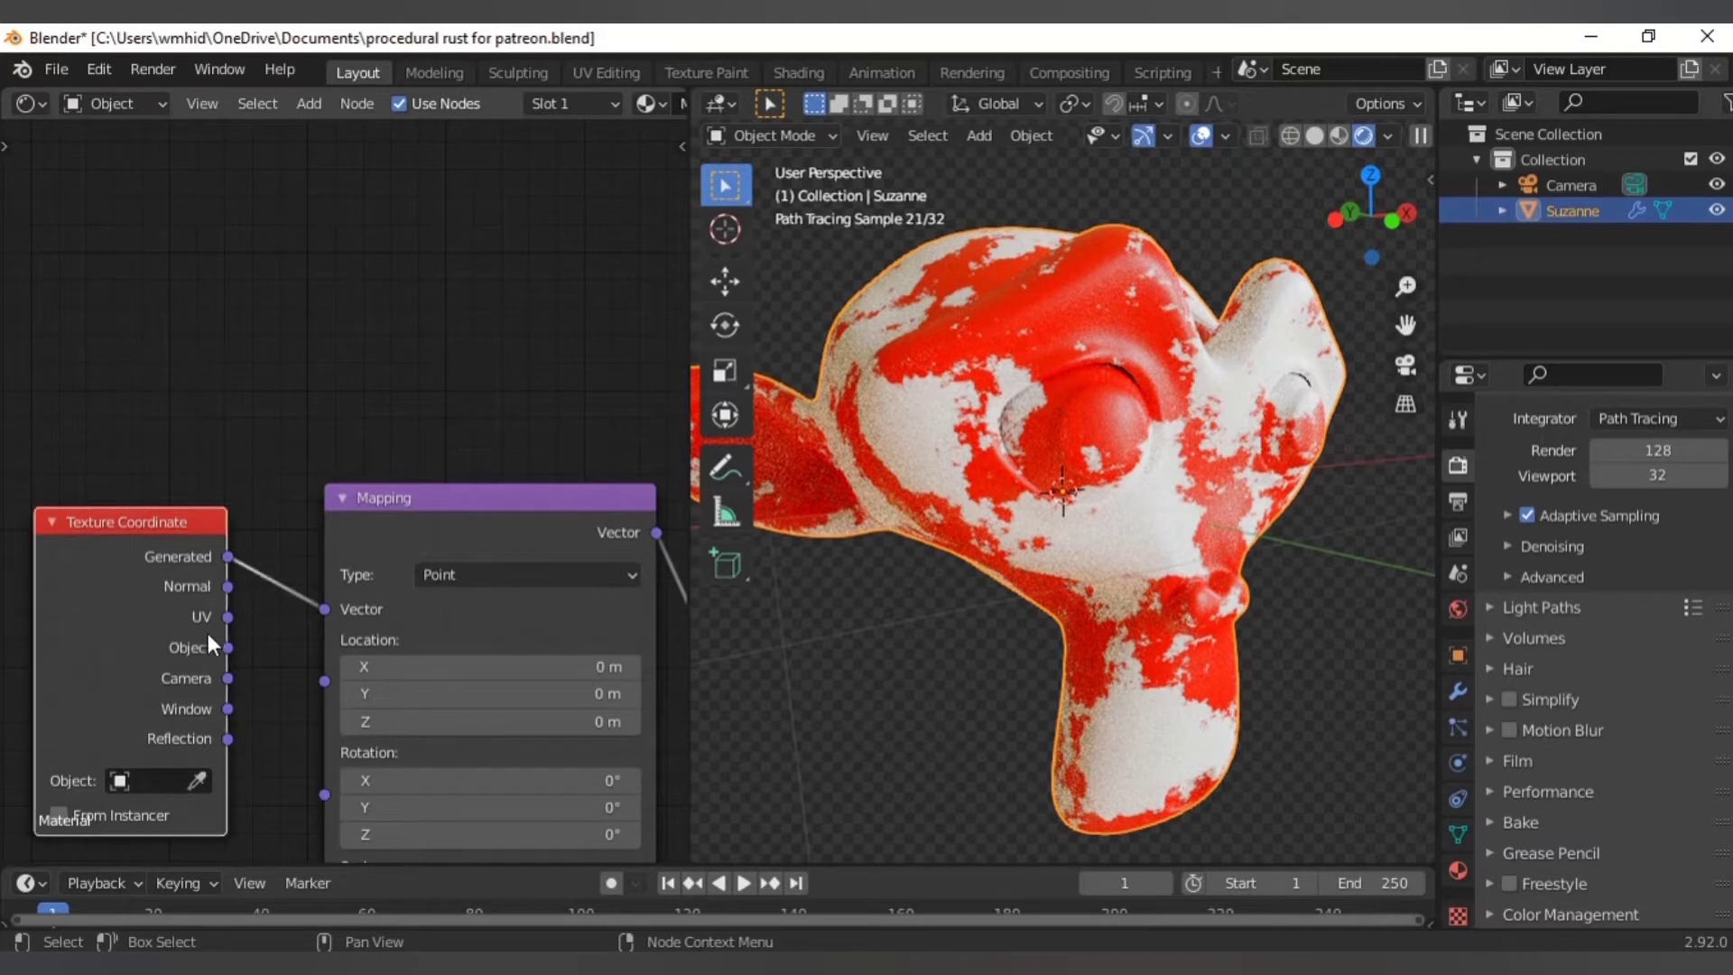
{"action": "left_click_drag", "start_coordinate": [228, 647], "coordinate": [327, 609]}
{"action": "scroll", "coordinate": [388, 469], "scroll_direction": "down", "scroll_amount": 5}
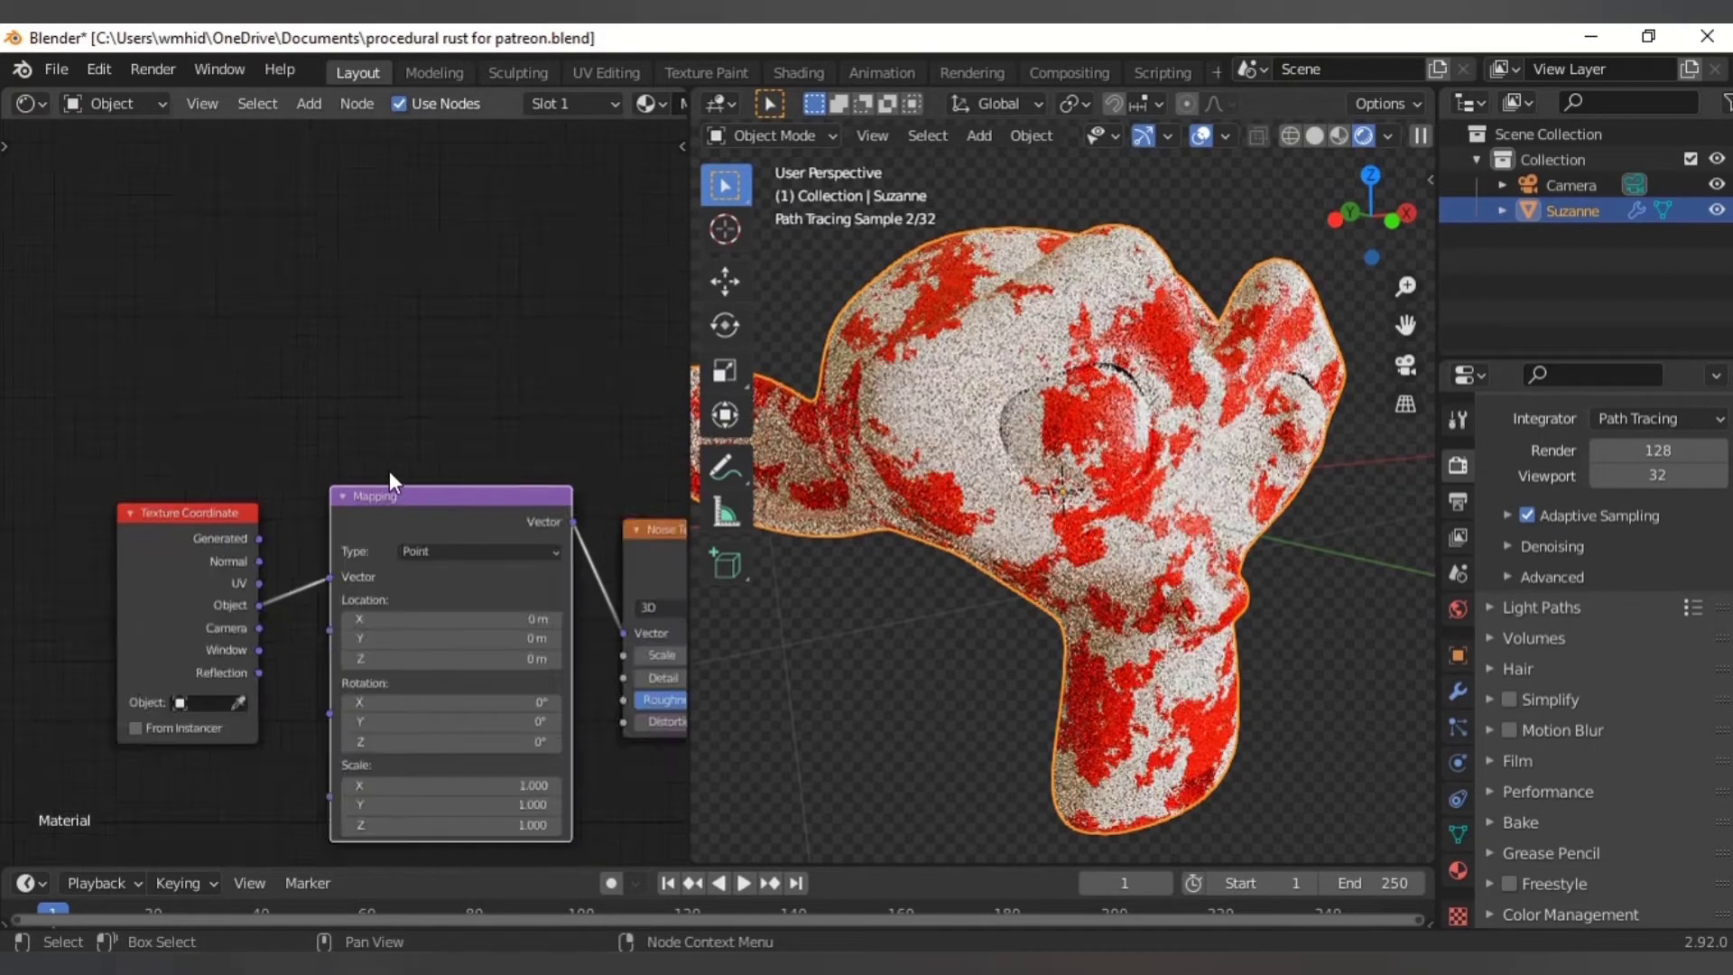
- Move the Texture Coordinate, Mapping, Noise Texture and ColorRamp nodes down and away from the Mix node to free space above them
{"action": "key", "text": "g"}
{"action": "left_click", "coordinate": [144, 785]}
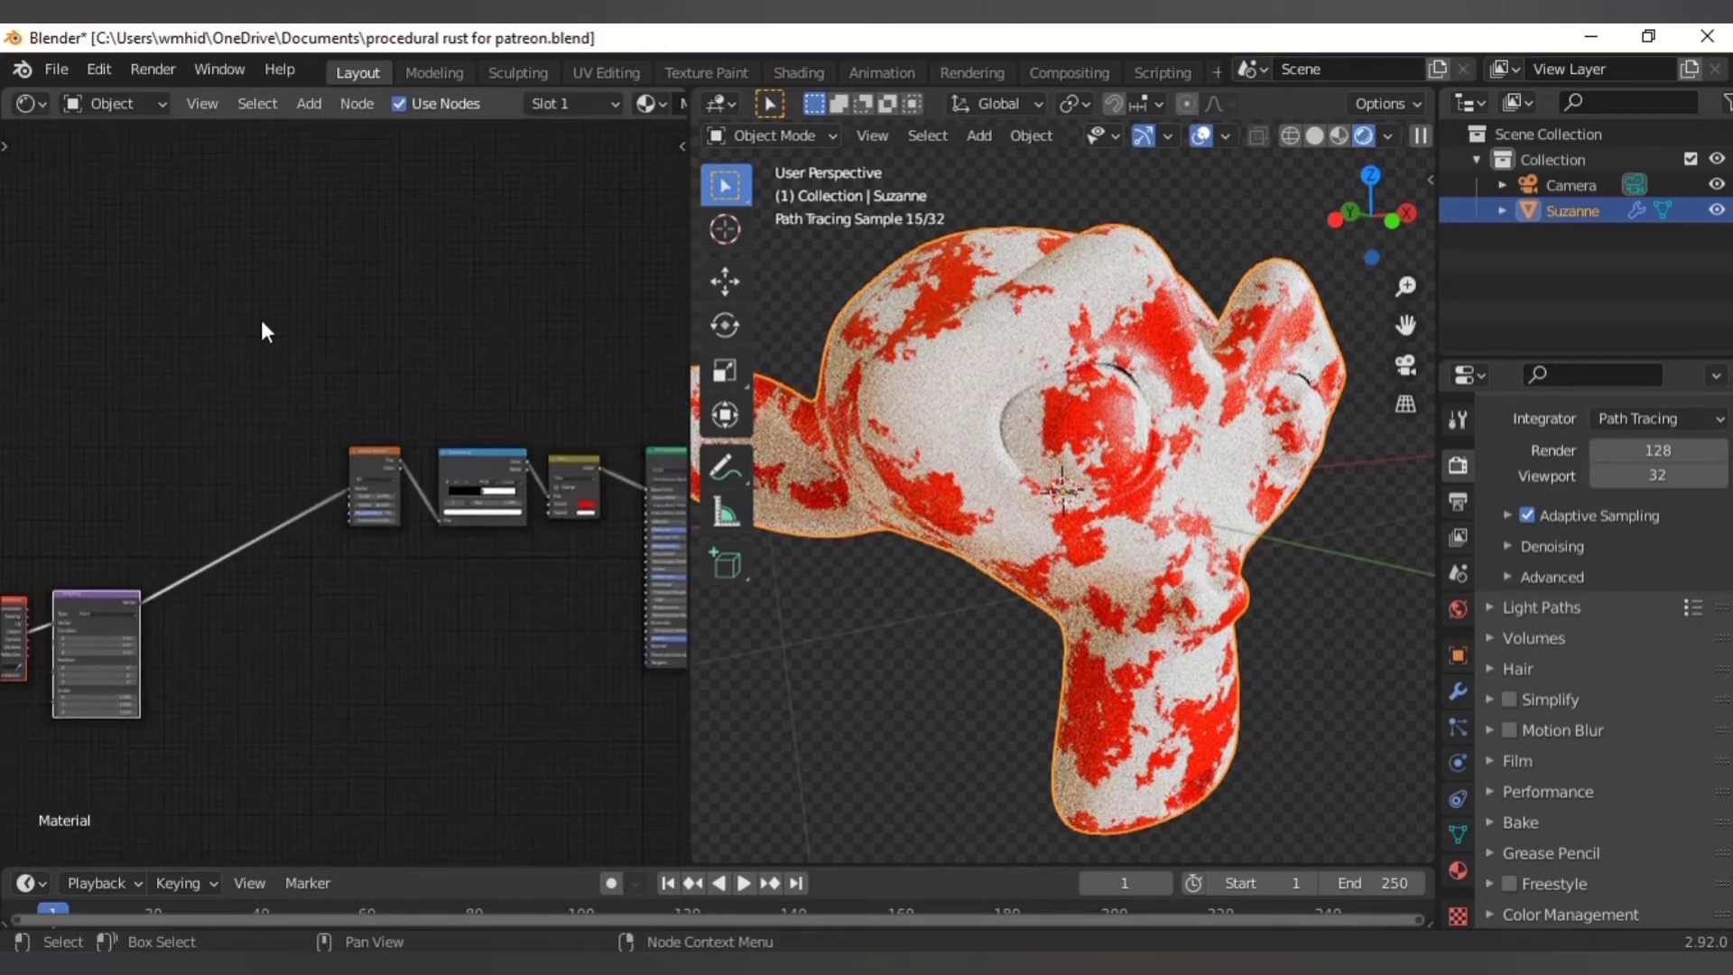
{"action": "left_click_drag", "start_coordinate": [263, 329], "coordinate": [496, 631]}
{"action": "key", "text": "g"}
{"action": "left_click", "coordinate": [416, 722]}
{"action": "scroll", "coordinate": [383, 502], "scroll_direction": "up", "scroll_amount": 5}
{"action": "middle_click_drag", "start_coordinate": [384, 503], "coordinate": [334, 559]}
{"action": "key", "text": "g"}
{"action": "left_click", "coordinate": [333, 610]}
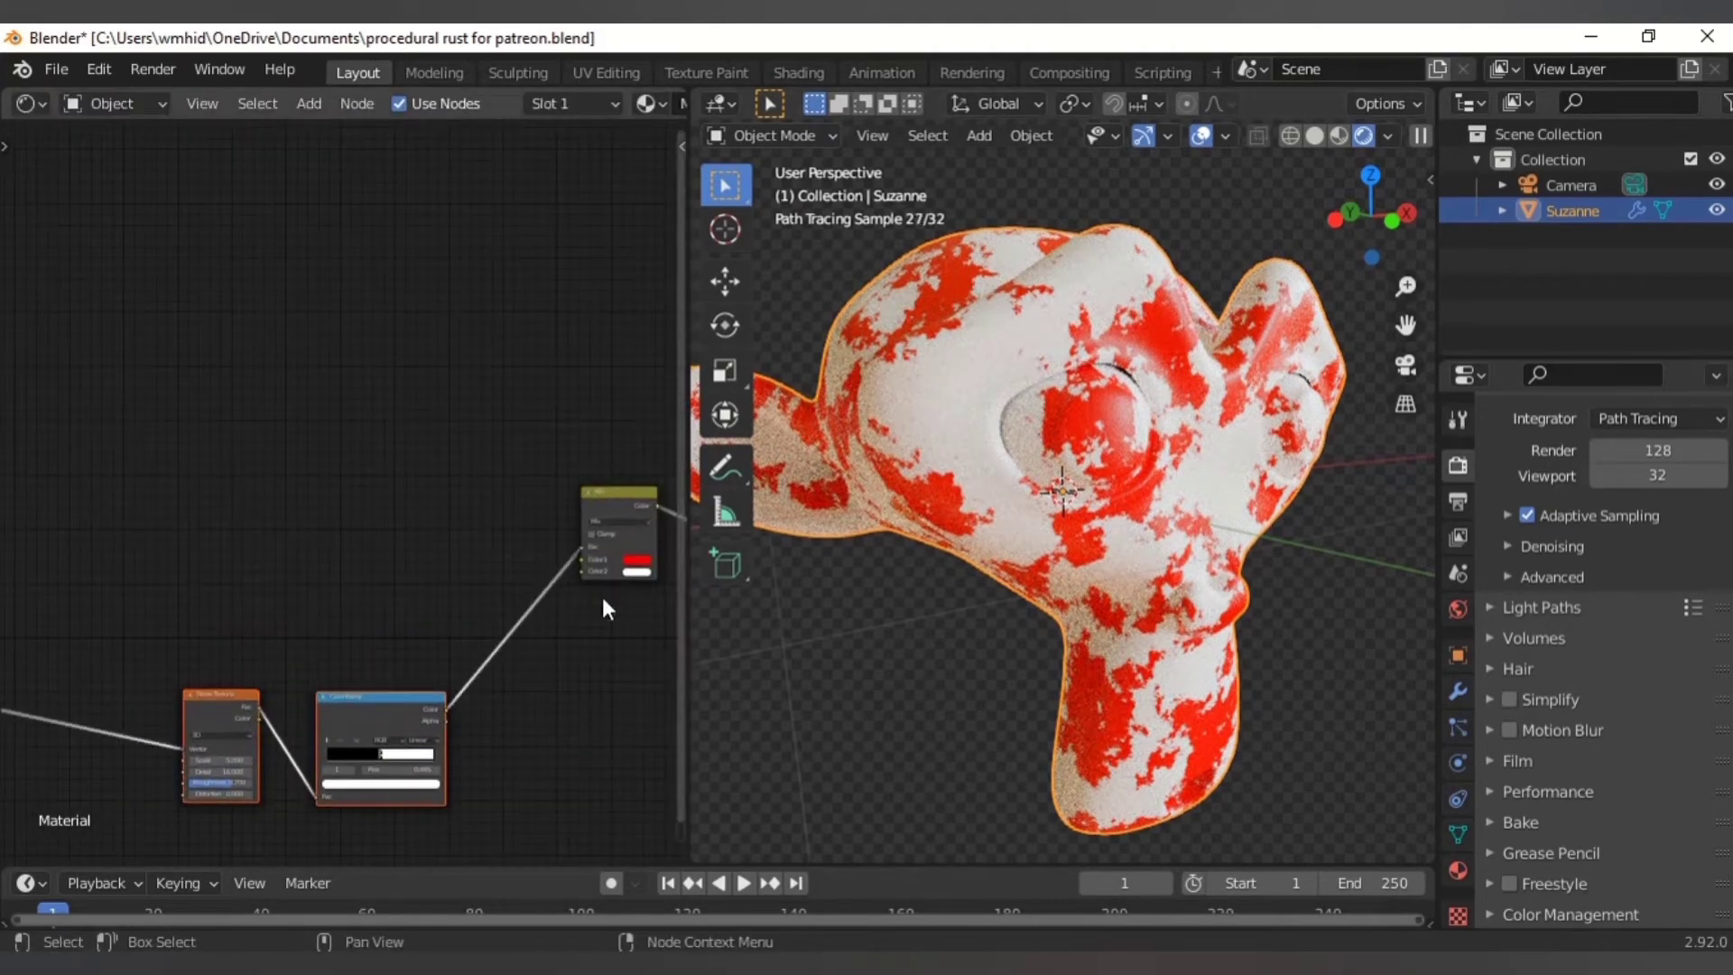
- Add a second ColorRamp above the first and connect its Color output to the Mix node's Color1 input
{"action": "middle_click_drag", "start_coordinate": [603, 598], "coordinate": [612, 591]}
{"action": "middle_click_drag", "start_coordinate": [321, 562], "coordinate": [335, 561]}
{"action": "key", "text": "shift+a"}
{"action": "mouse_move", "coordinate": [328, 540]}
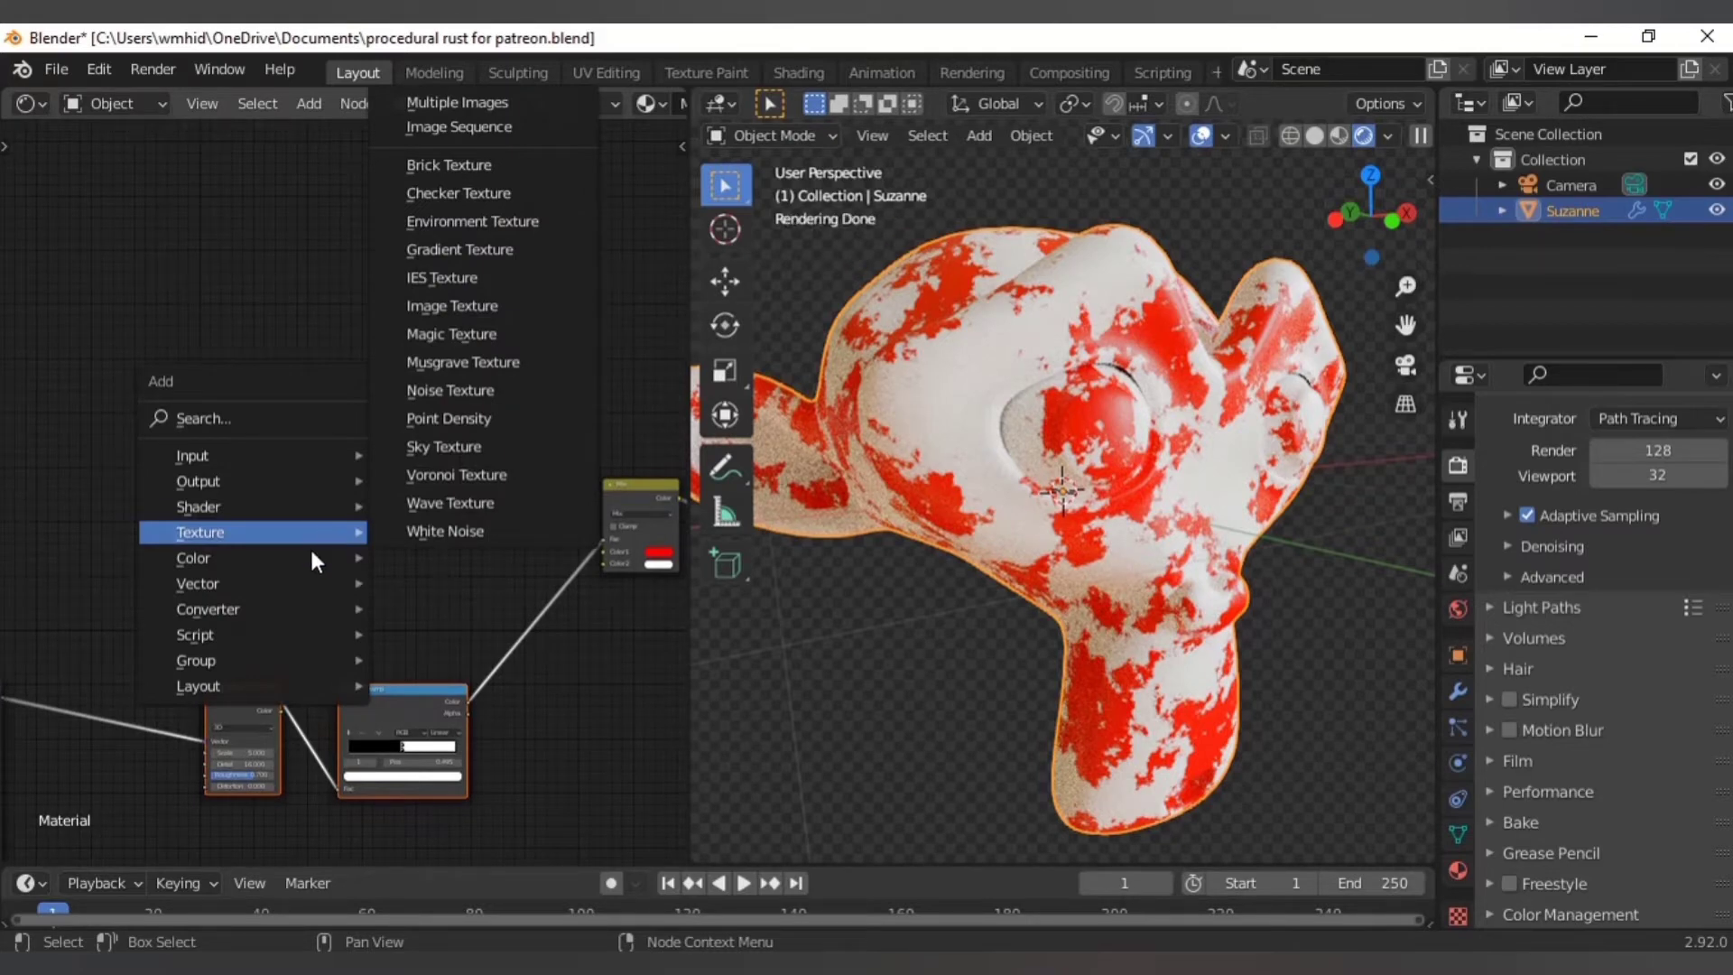
{"action": "mouse_move", "coordinate": [267, 609]}
{"action": "left_click", "coordinate": [466, 302]}
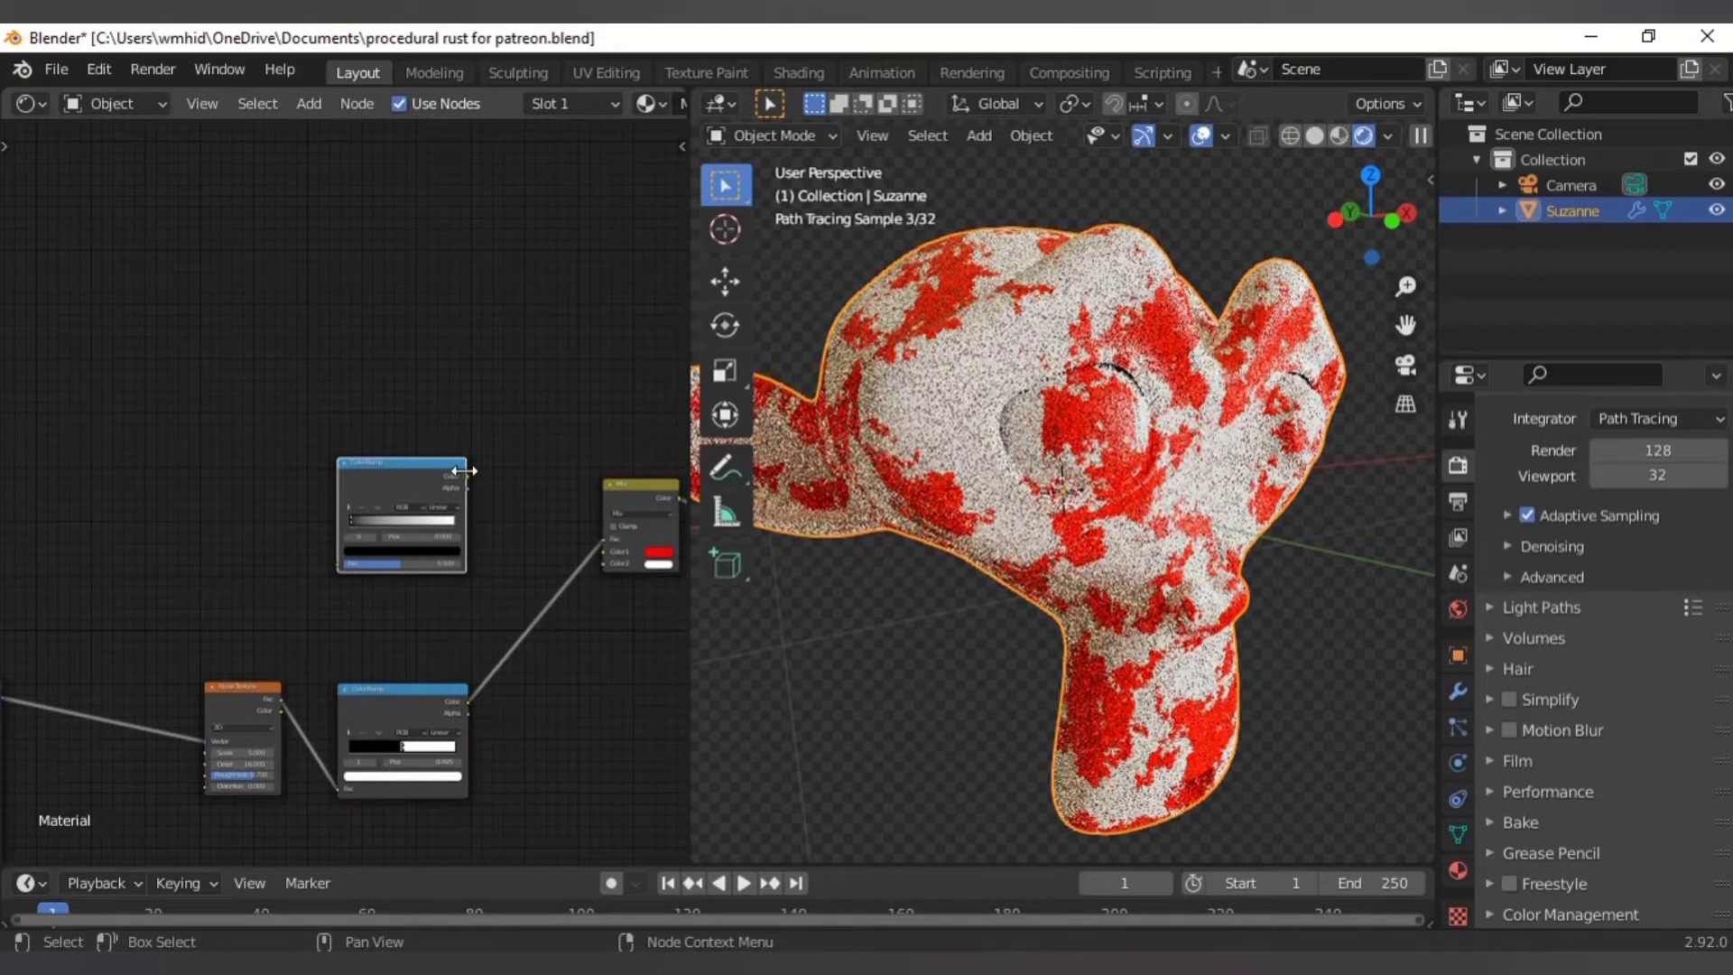
{"action": "left_click_drag", "start_coordinate": [467, 475], "coordinate": [535, 495]}
{"action": "left_click_drag", "start_coordinate": [594, 553], "coordinate": [583, 549]}
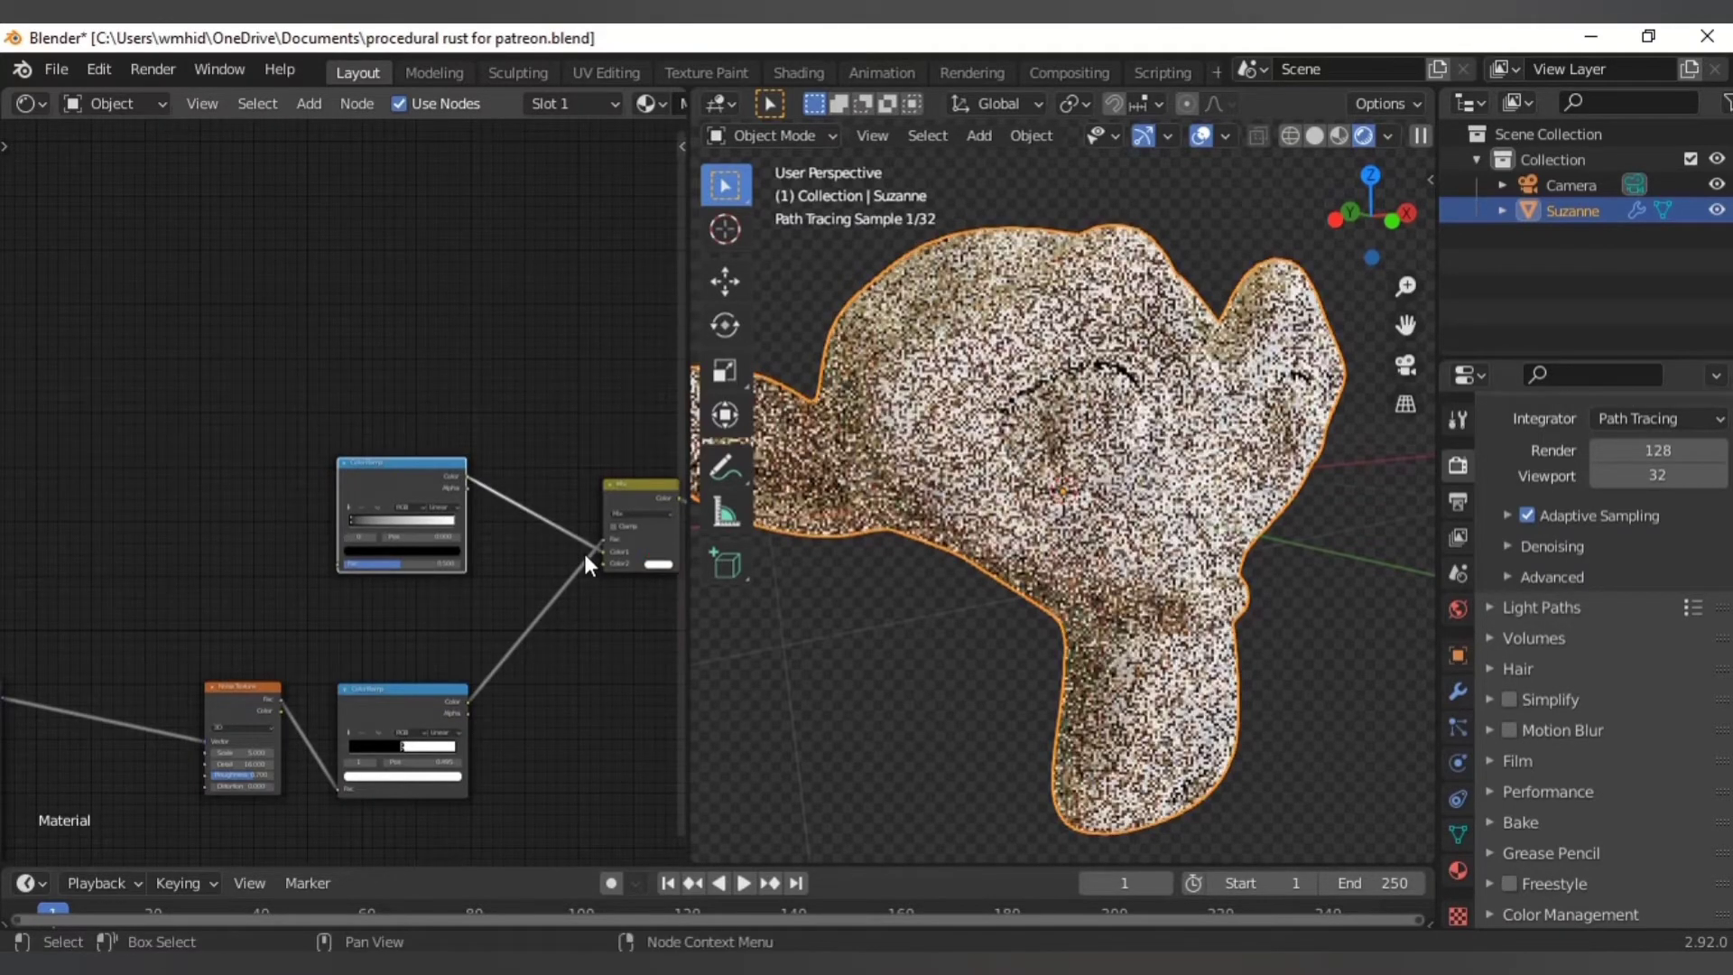
- Add an Object Info node beside the upper ColorRamp
{"action": "middle_click_drag", "start_coordinate": [325, 581], "coordinate": [554, 572]}
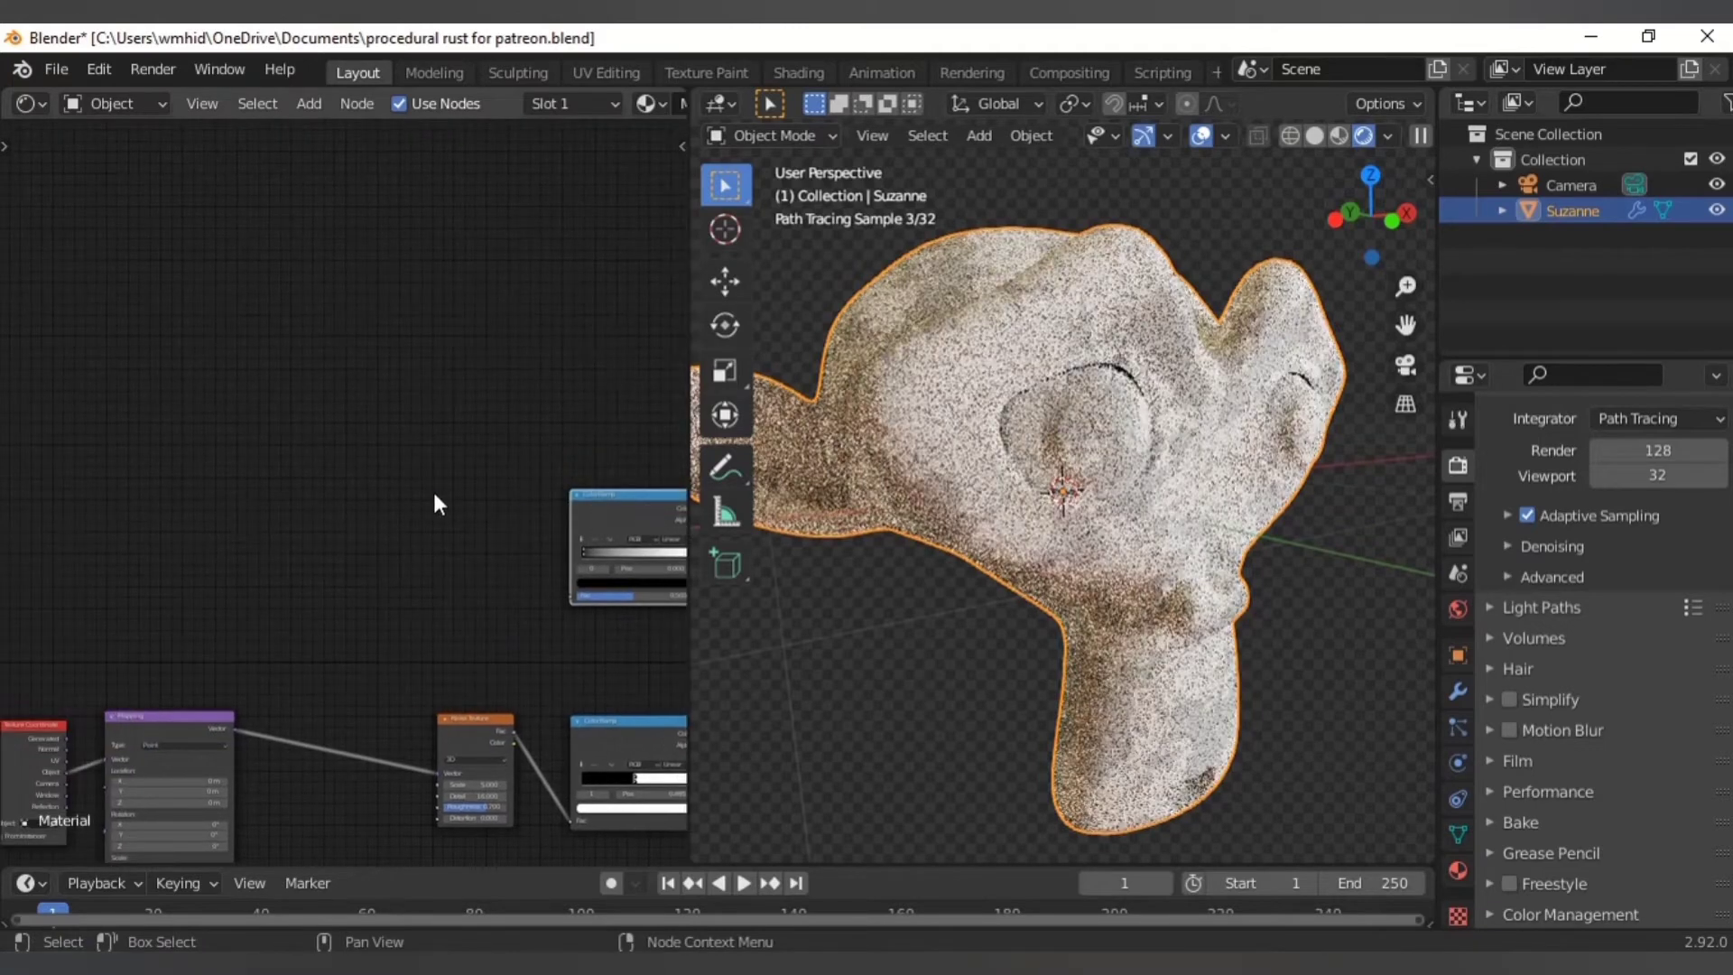
{"action": "key", "text": "shift+a"}
{"action": "mouse_move", "coordinate": [271, 285]}
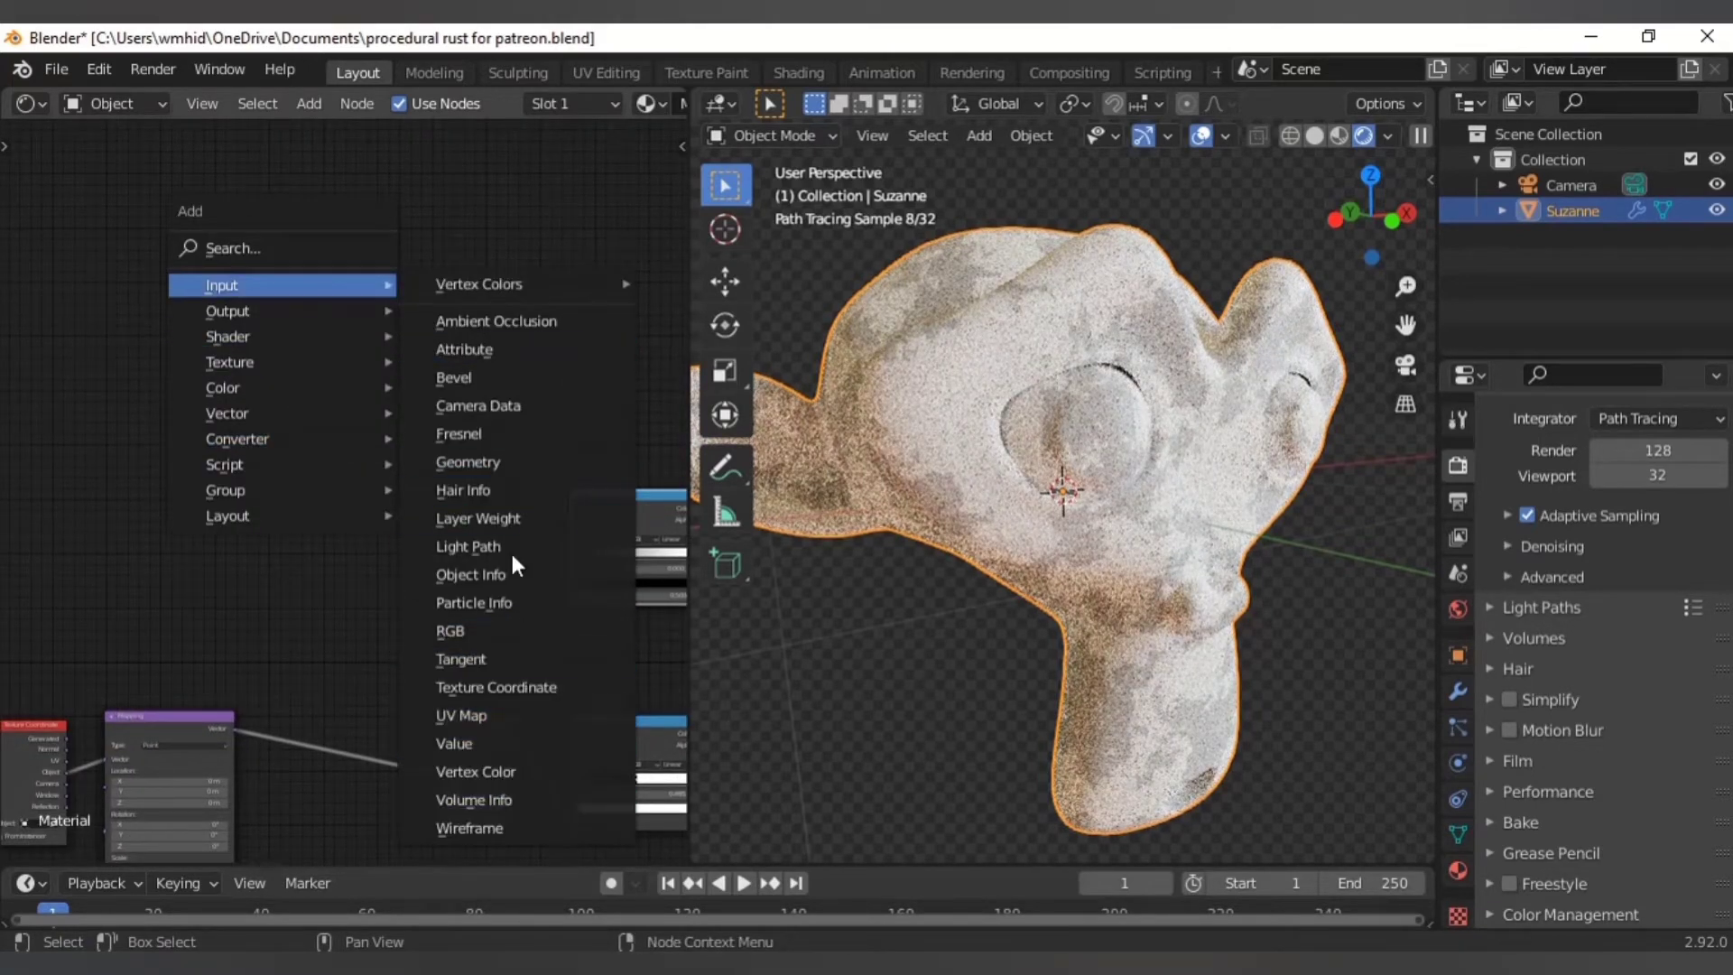
{"action": "left_click", "coordinate": [521, 576]}
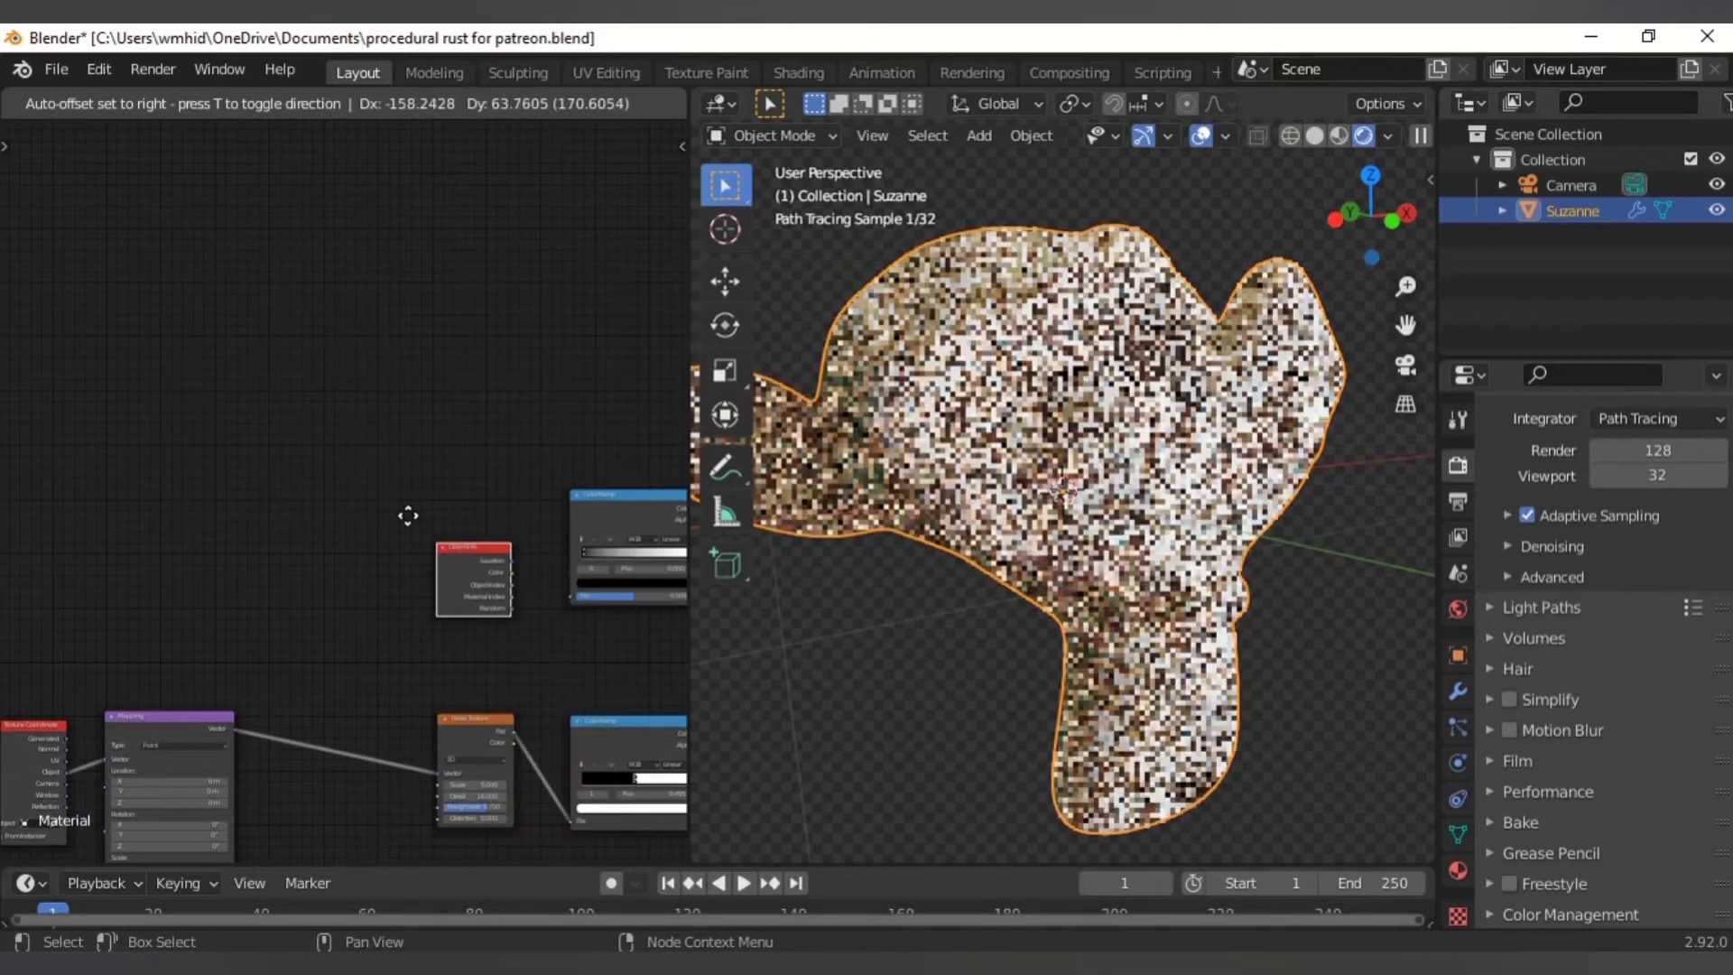
{"action": "left_click", "coordinate": [435, 513]}
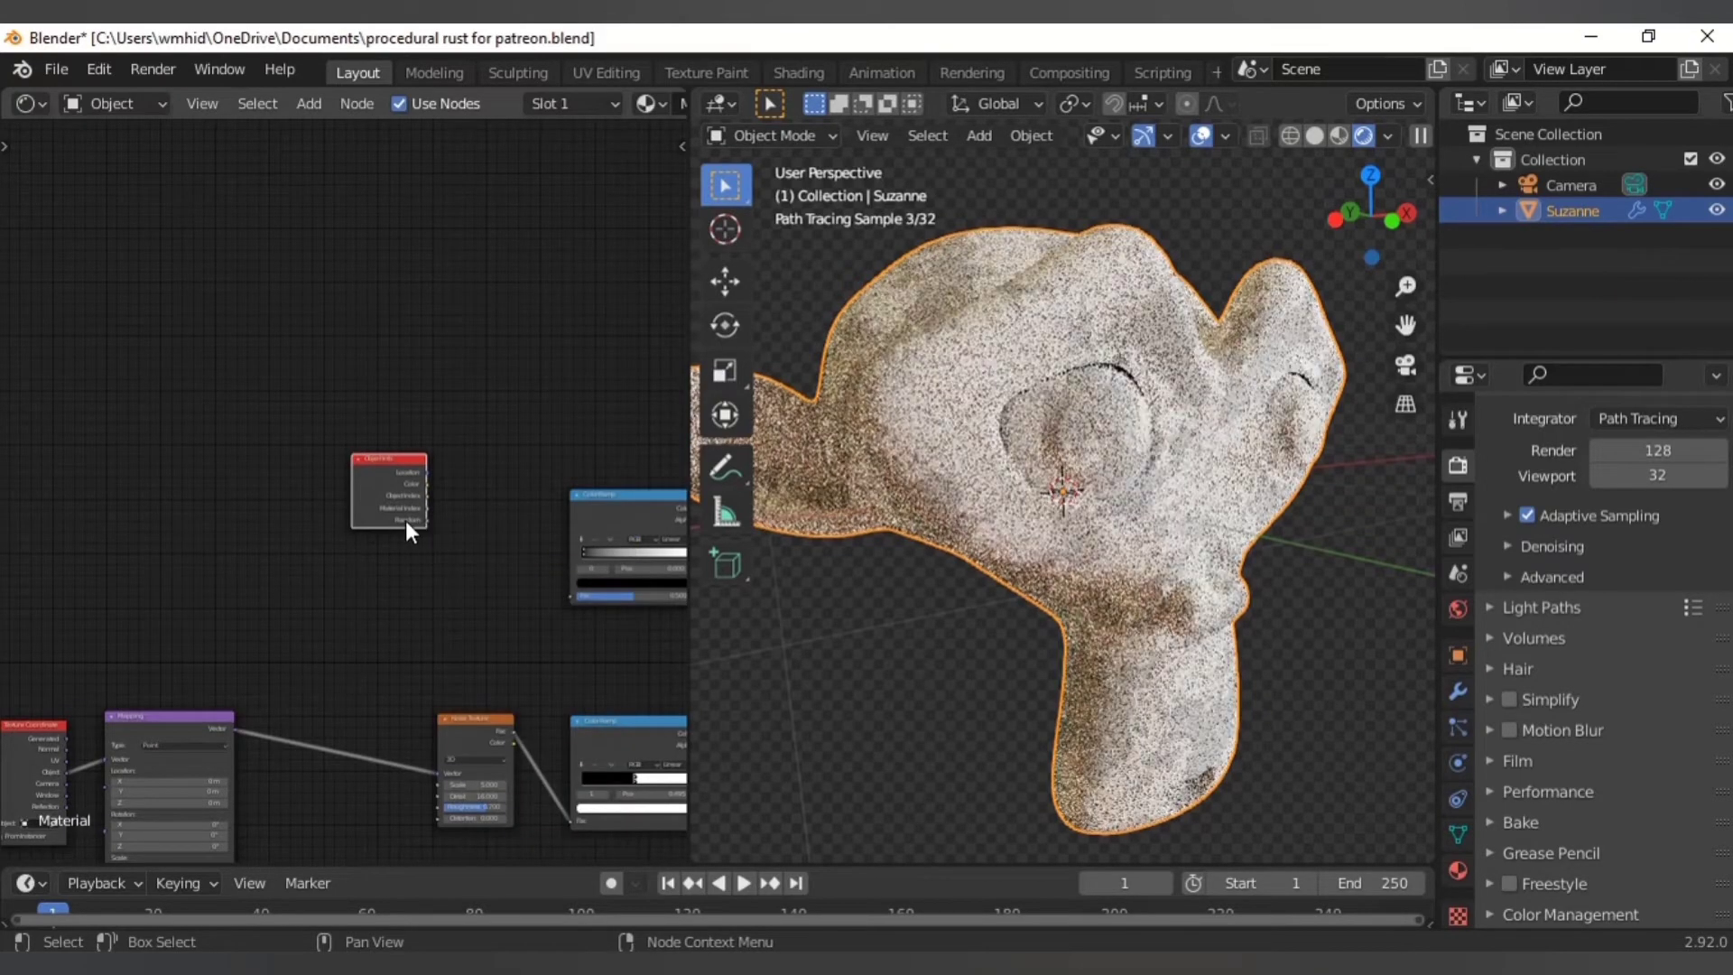
- Connect the Object Info node's Random output to the upper ColorRamp's Fac input, and move the Object Info node closer to it
{"action": "scroll", "coordinate": [405, 520], "scroll_direction": "up", "scroll_amount": 3}
{"action": "middle_click_drag", "start_coordinate": [419, 513], "coordinate": [320, 522]}
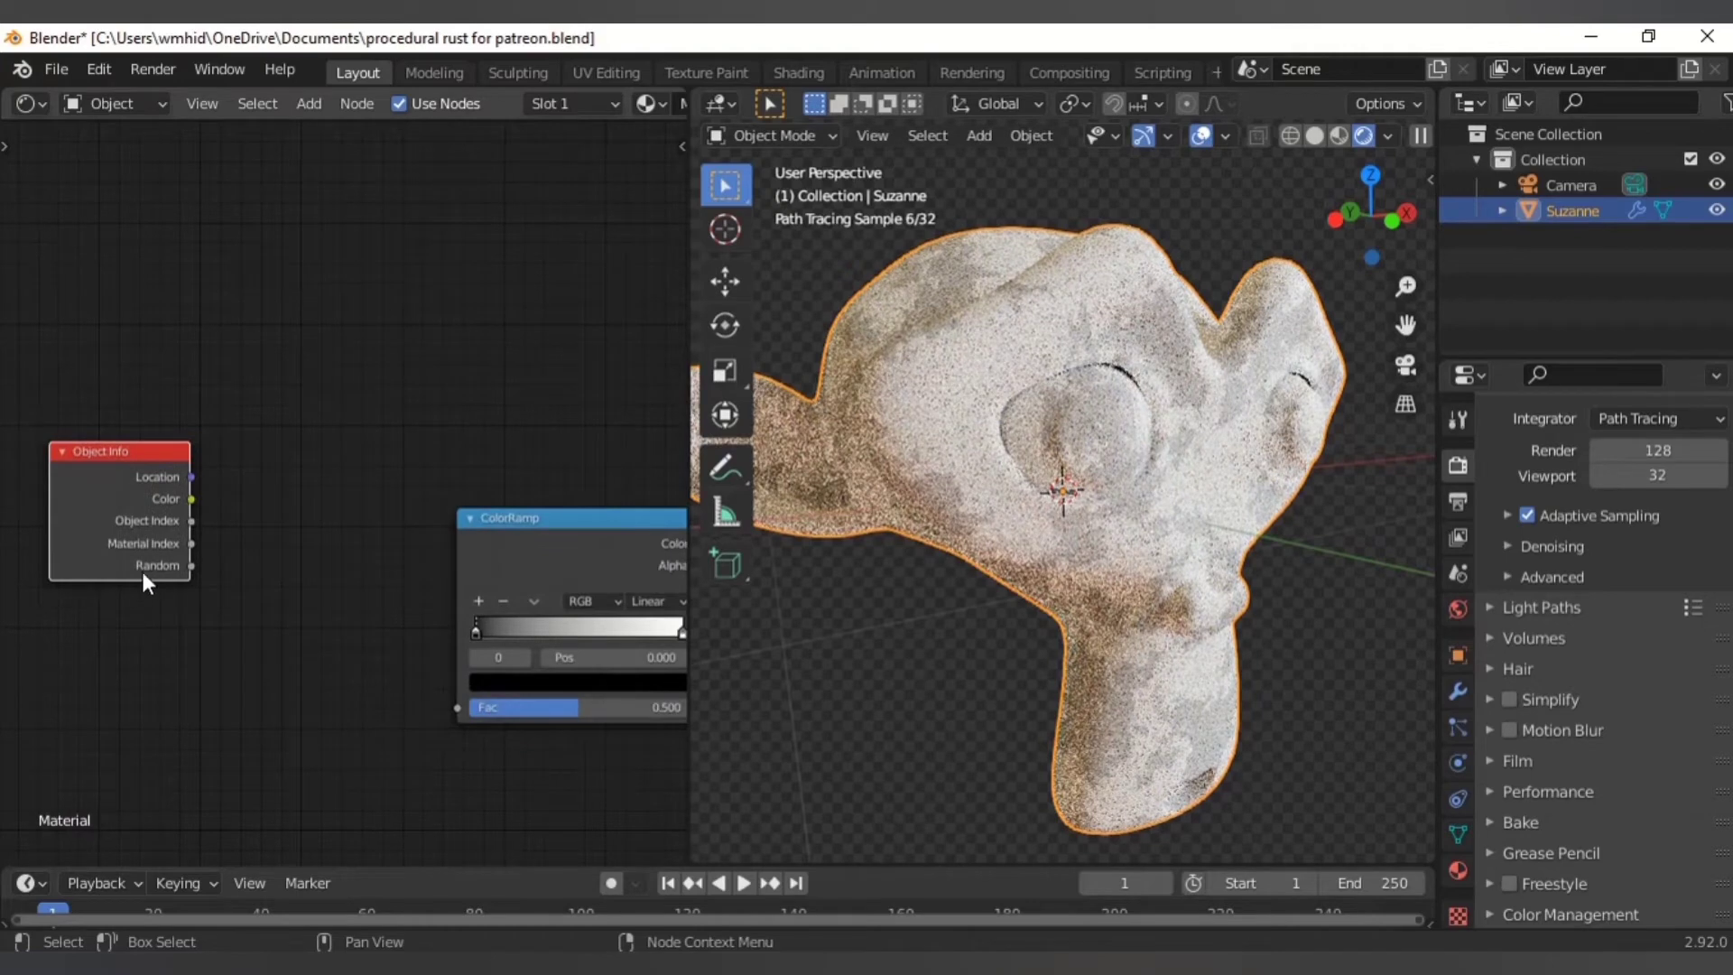
{"action": "left_click", "coordinate": [193, 565]}
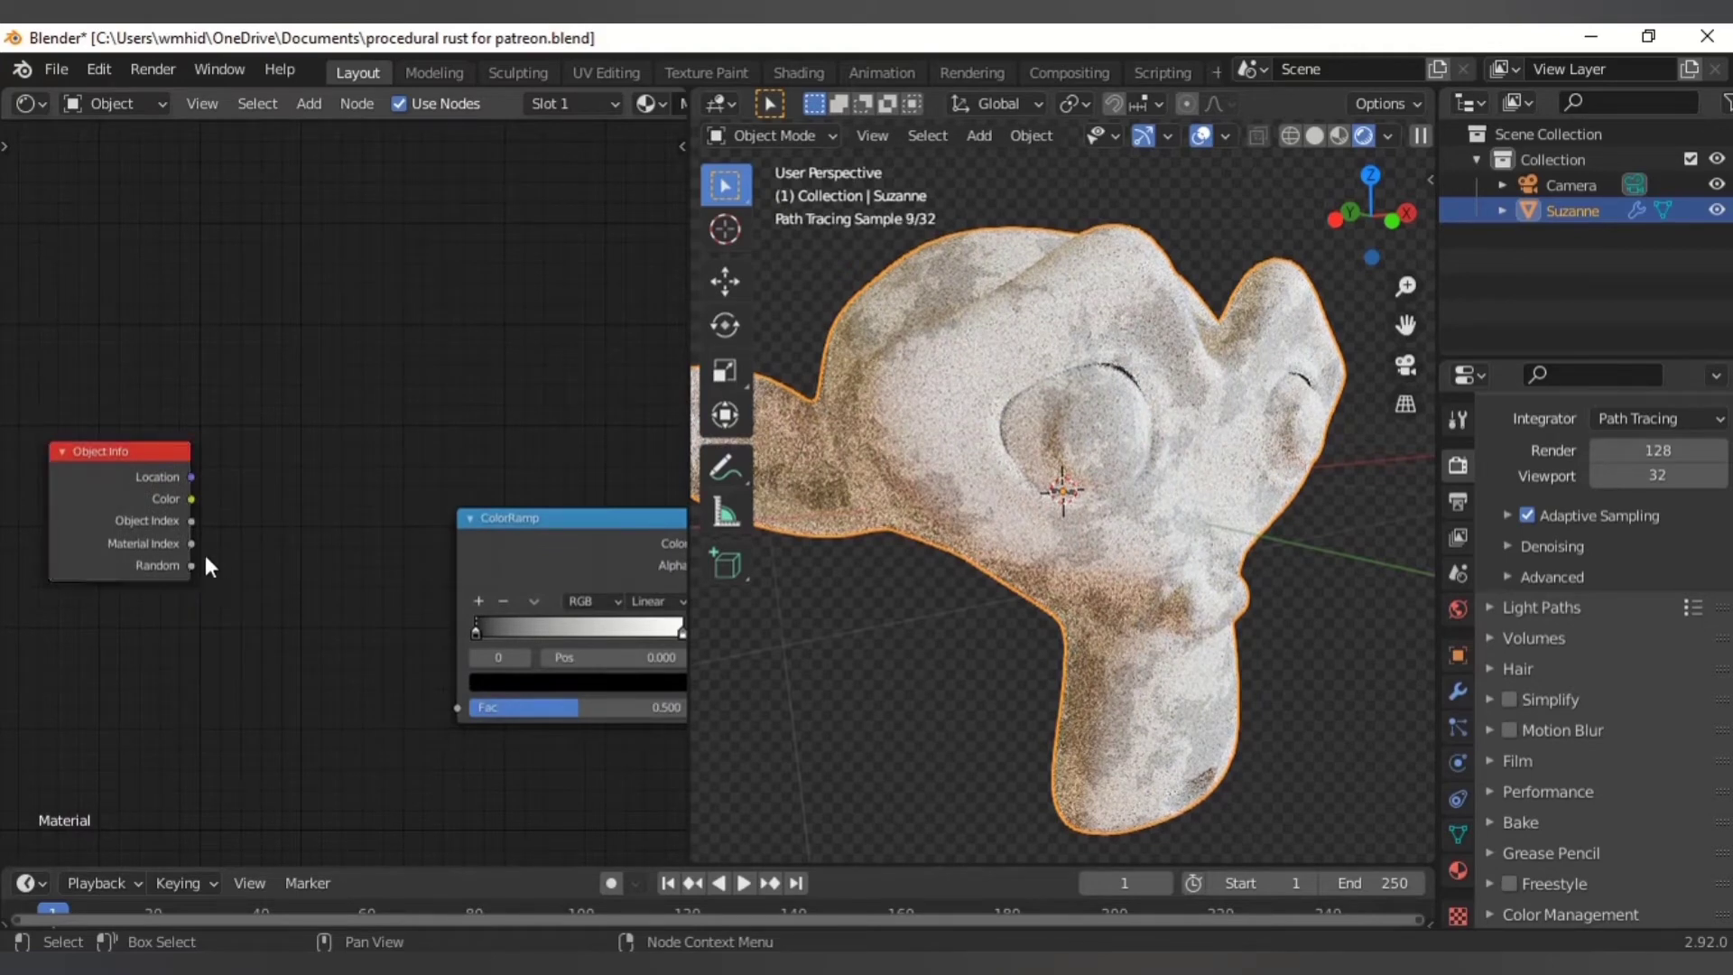
{"action": "left_click_drag", "start_coordinate": [206, 566], "coordinate": [457, 708]}
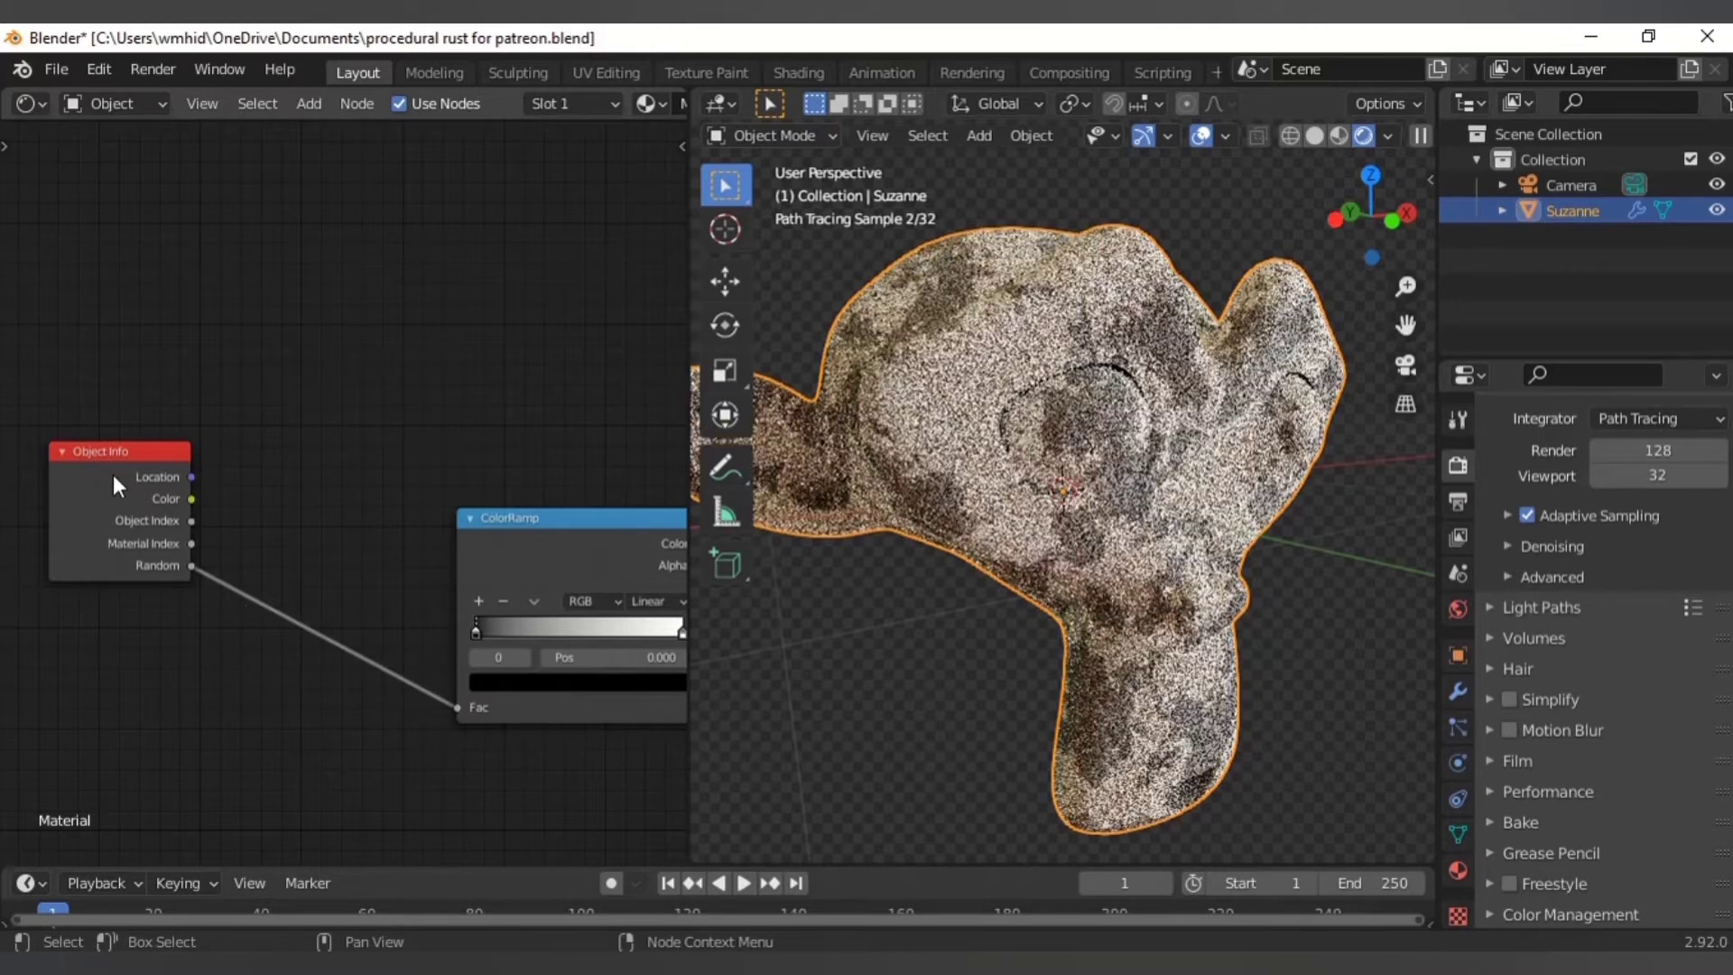
{"action": "left_click_drag", "start_coordinate": [113, 476], "coordinate": [230, 516]}
{"action": "scroll", "coordinate": [463, 631], "scroll_direction": "down", "scroll_amount": 4}
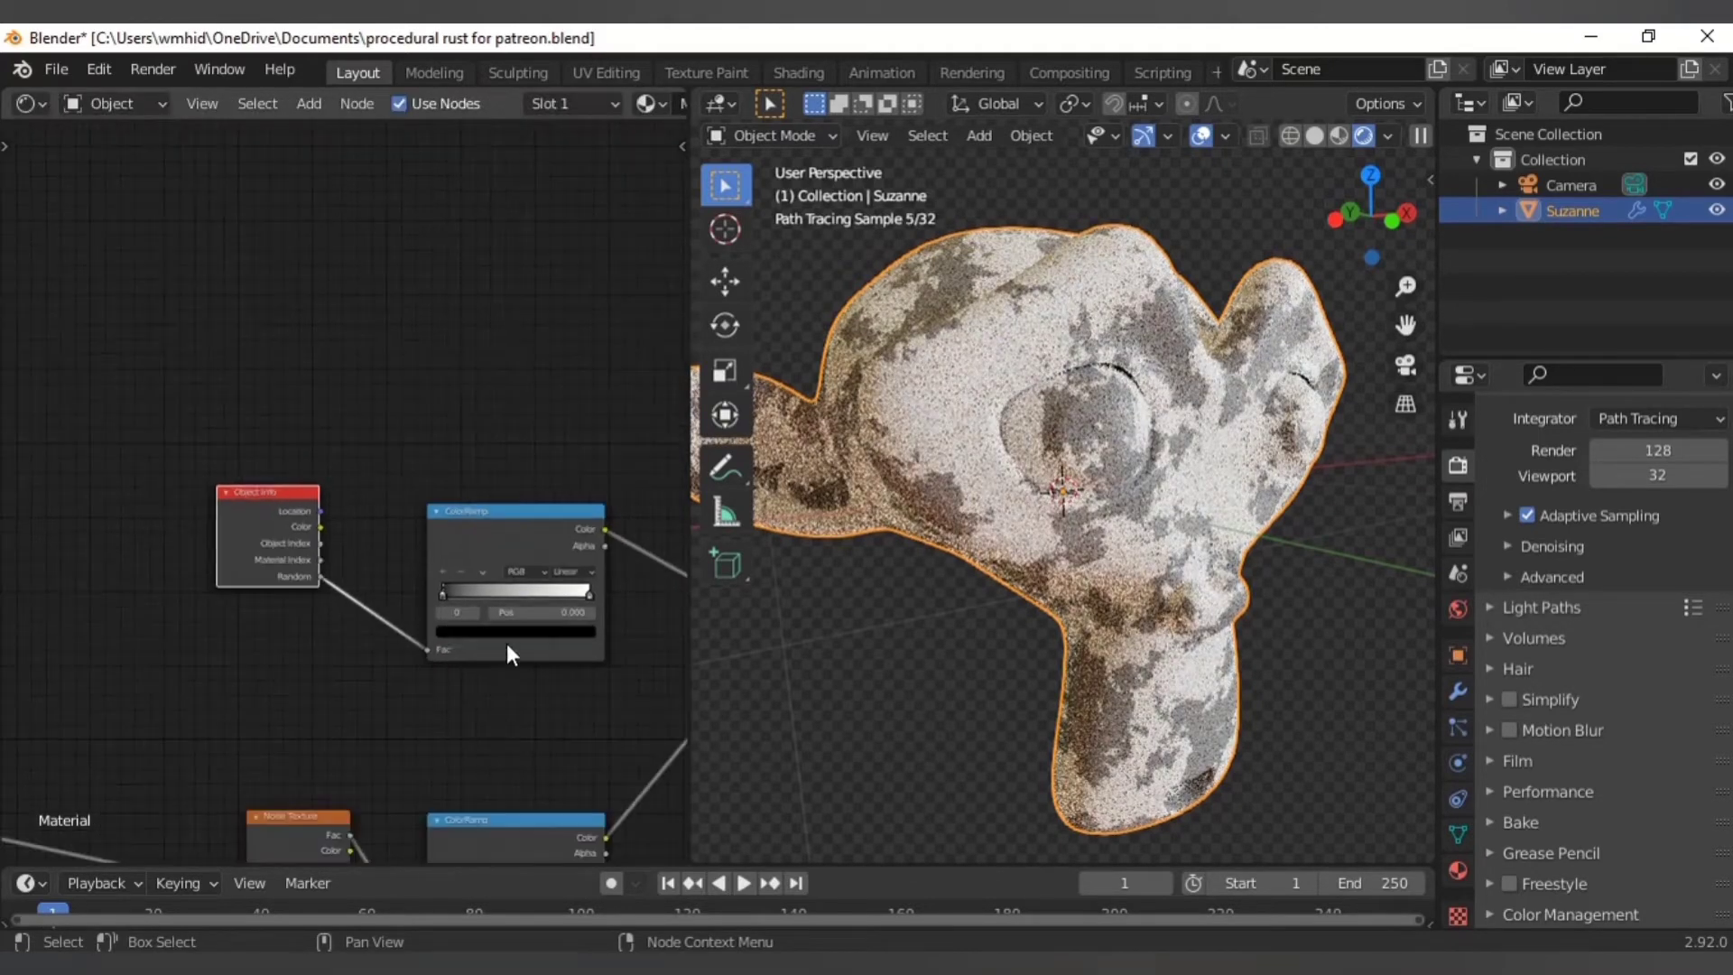
- Change the first stop of the upper ColorRamp to bright red
{"action": "middle_click_drag", "start_coordinate": [506, 643], "coordinate": [359, 616]}
{"action": "middle_click_drag", "start_coordinate": [495, 617], "coordinate": [384, 627]}
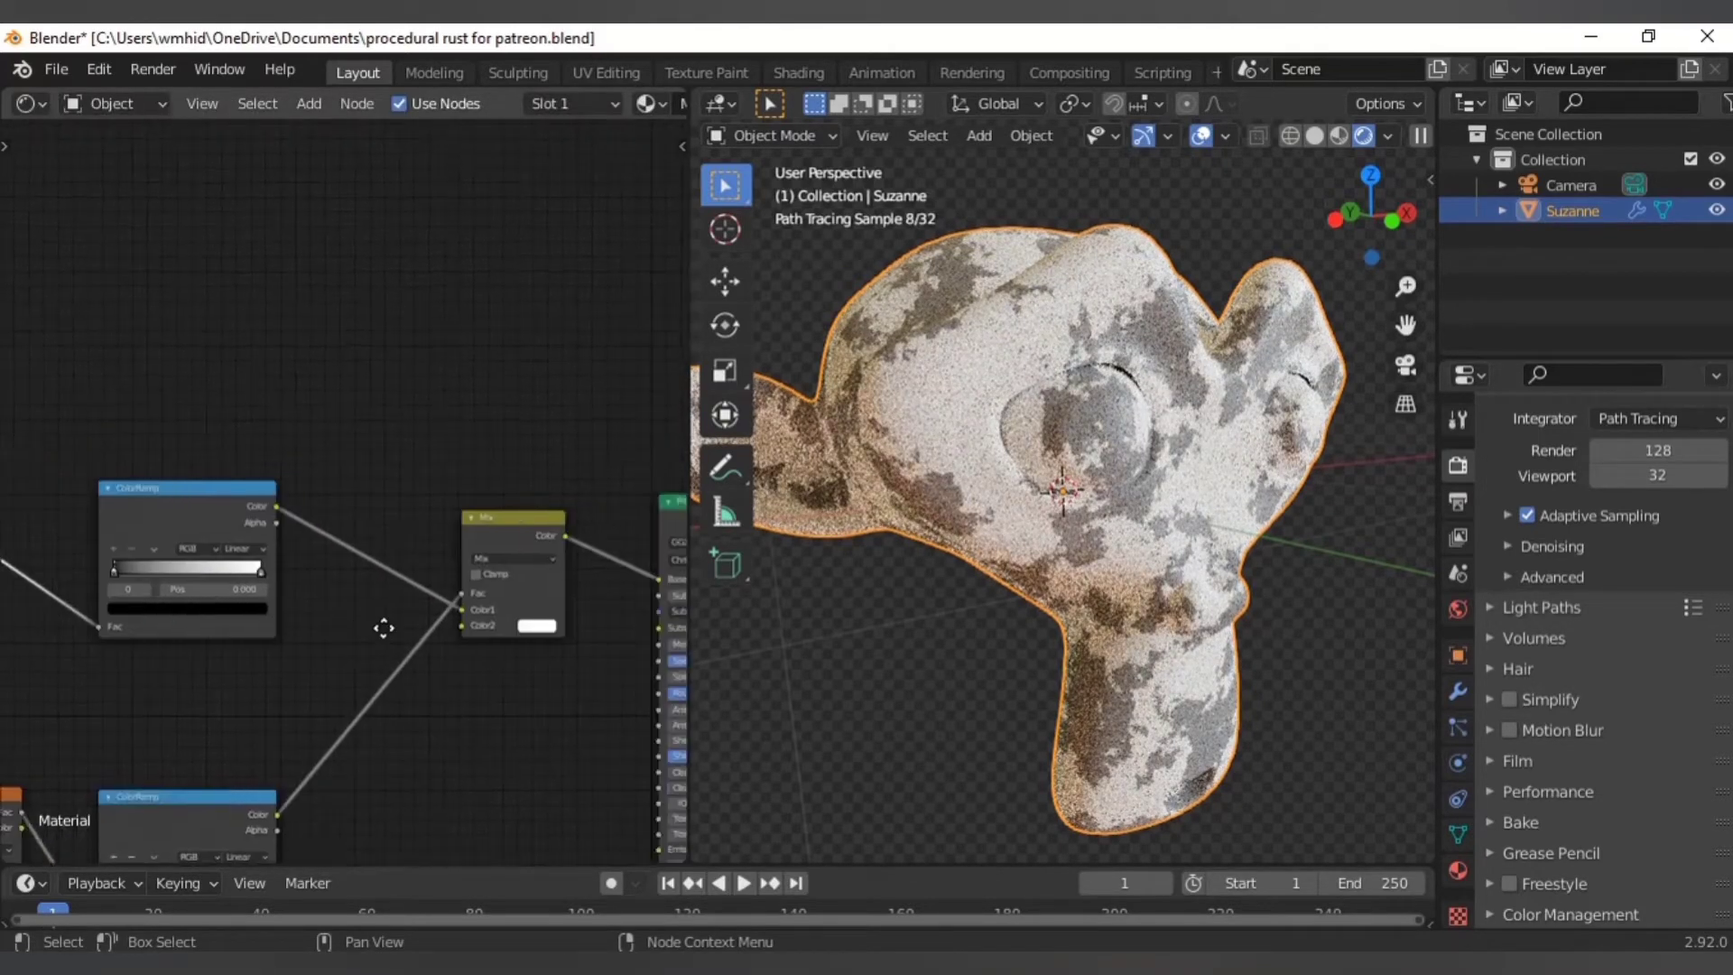
{"action": "scroll", "coordinate": [352, 623], "scroll_direction": "up", "scroll_amount": 3}
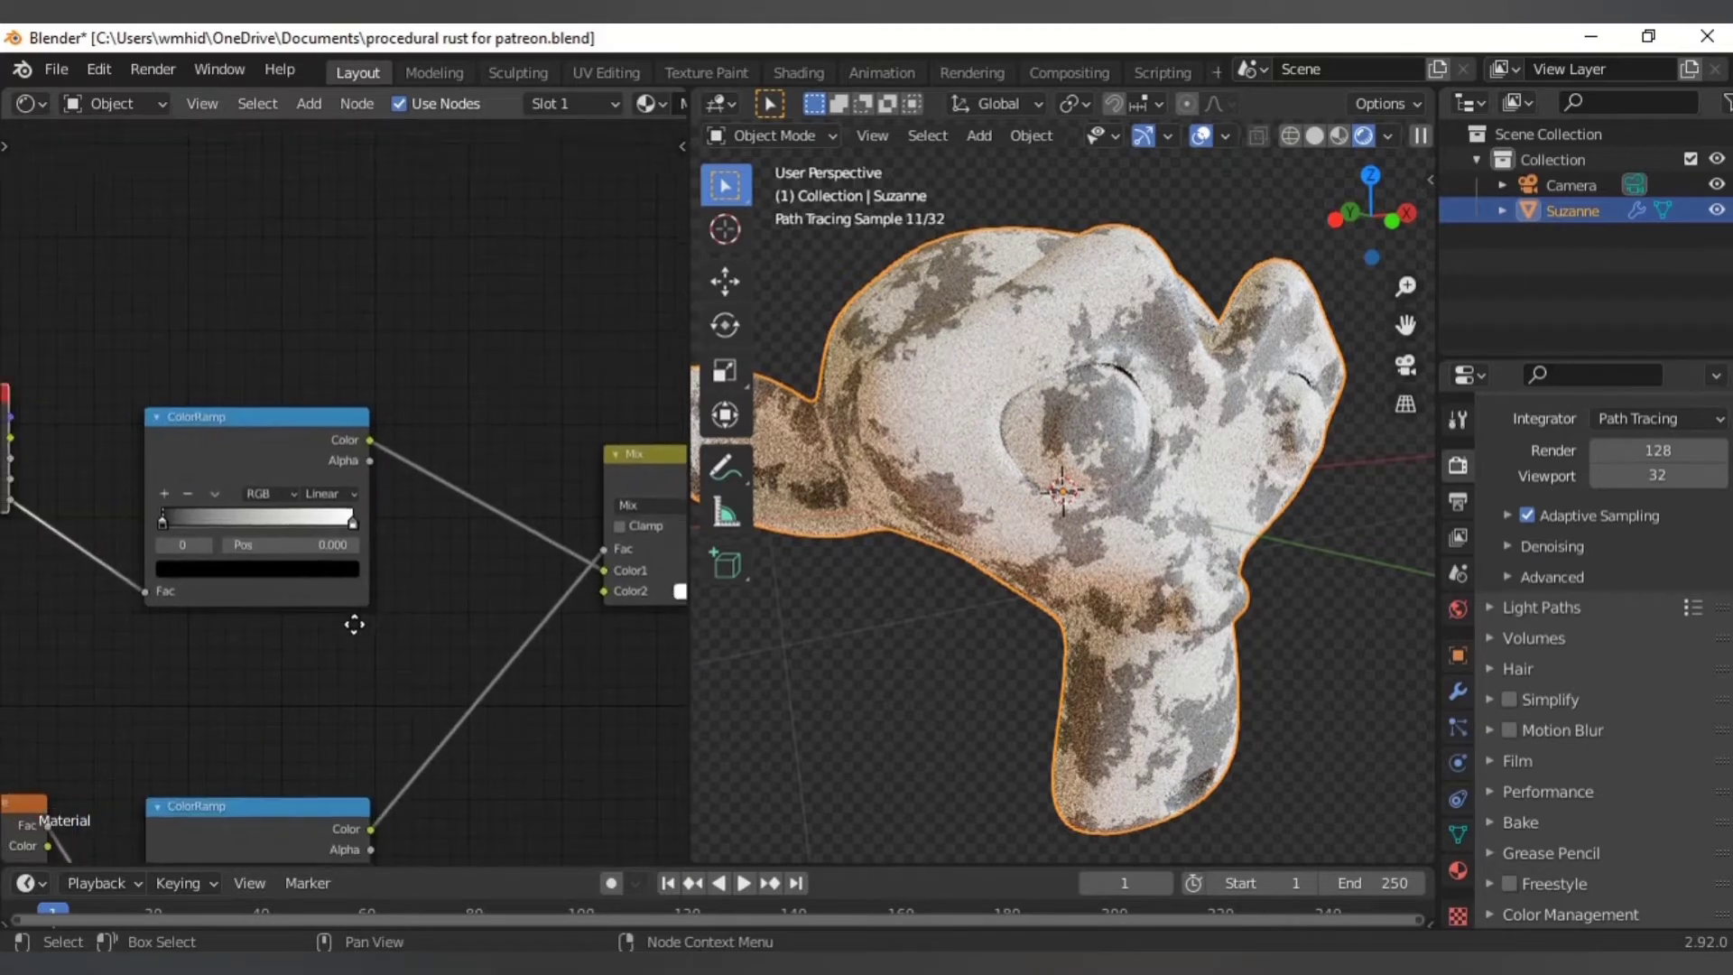
{"action": "scroll", "coordinate": [355, 618], "scroll_direction": "up", "scroll_amount": 1}
{"action": "middle_click_drag", "start_coordinate": [229, 630], "coordinate": [289, 677]}
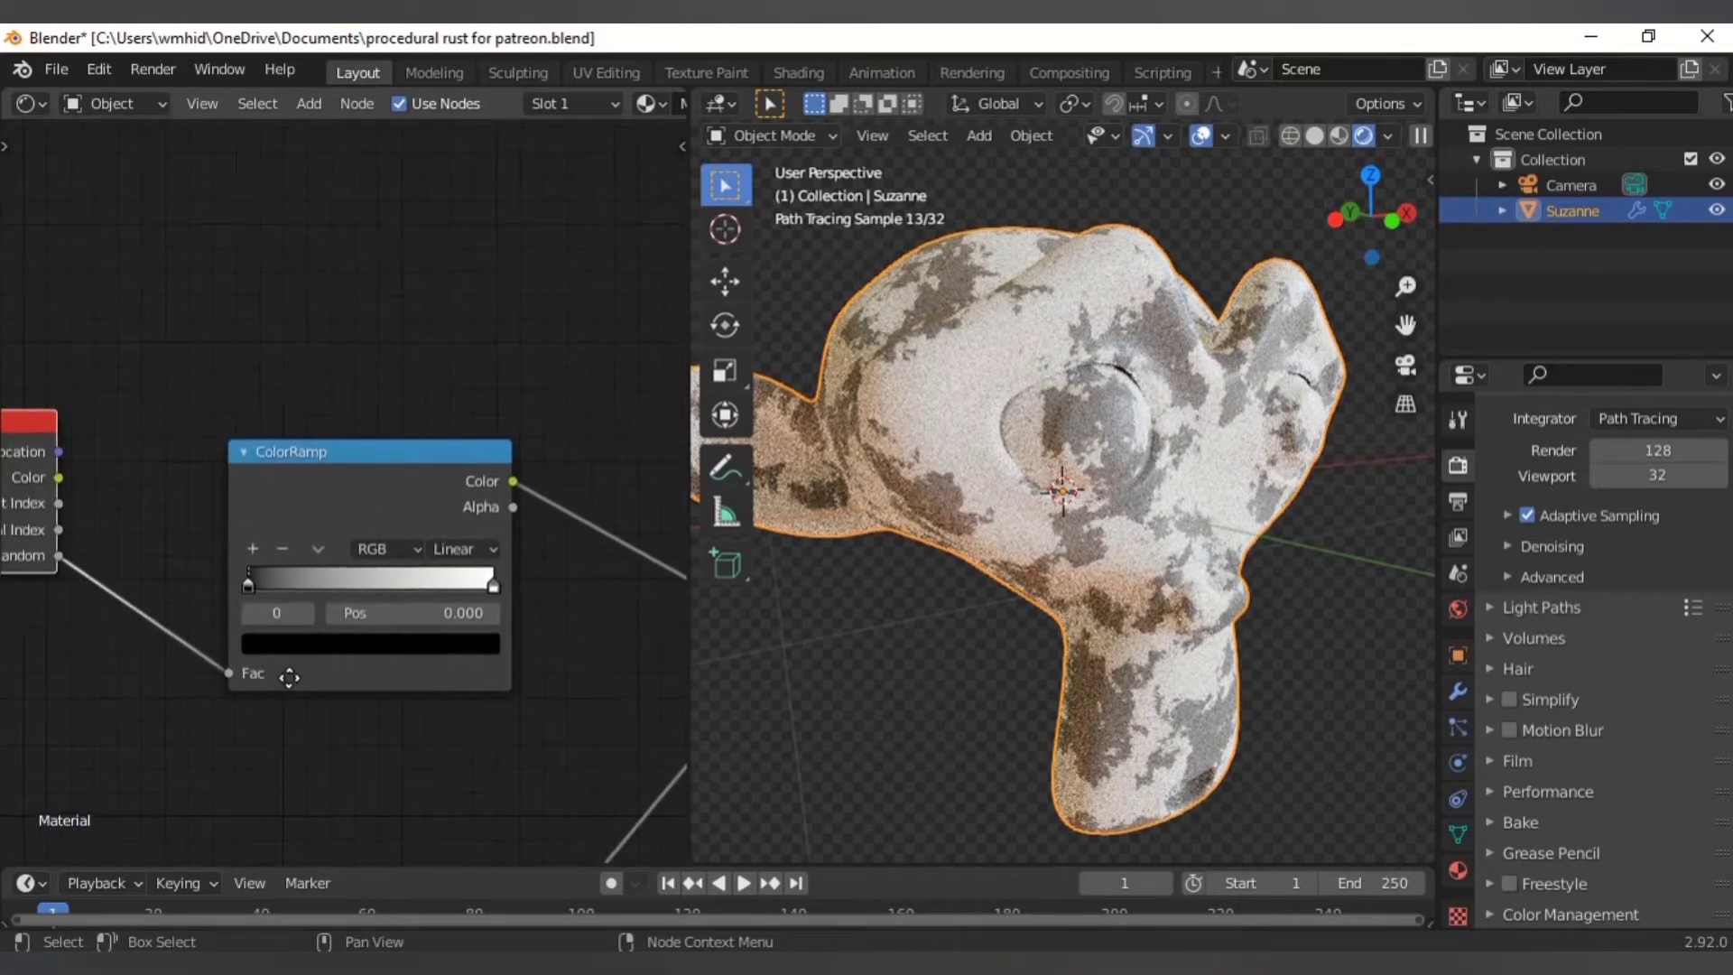
{"action": "left_click", "coordinate": [315, 644]}
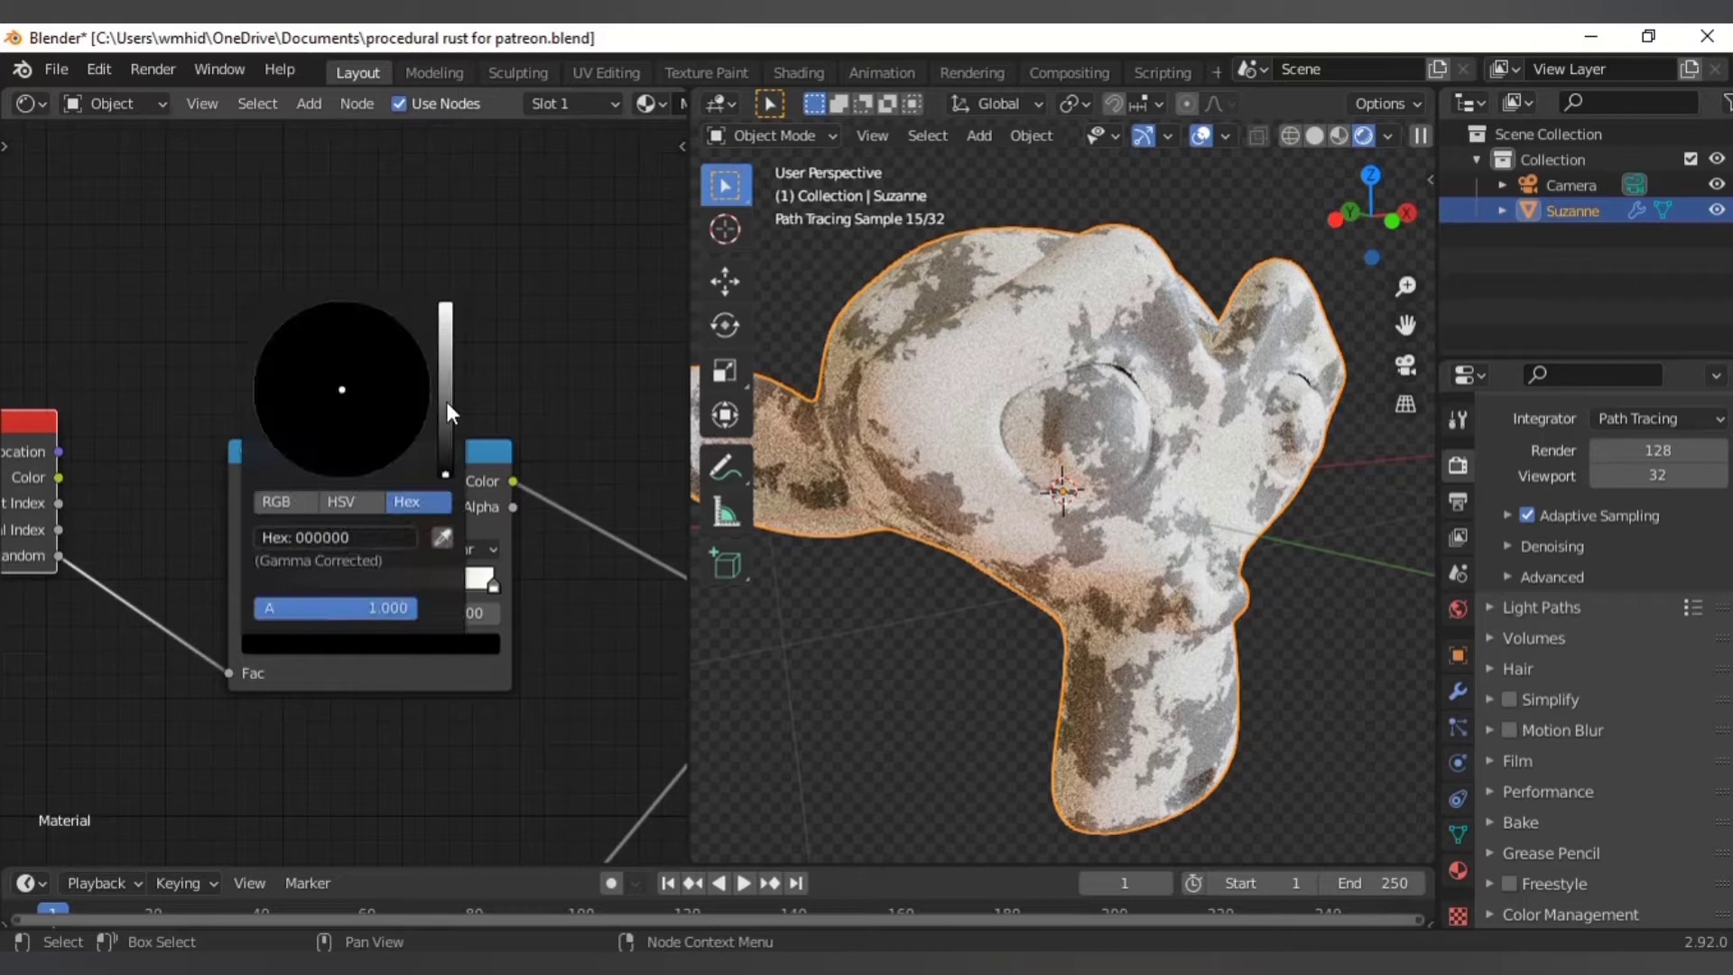
{"action": "left_click", "coordinate": [445, 314]}
{"action": "left_click", "coordinate": [344, 647]}
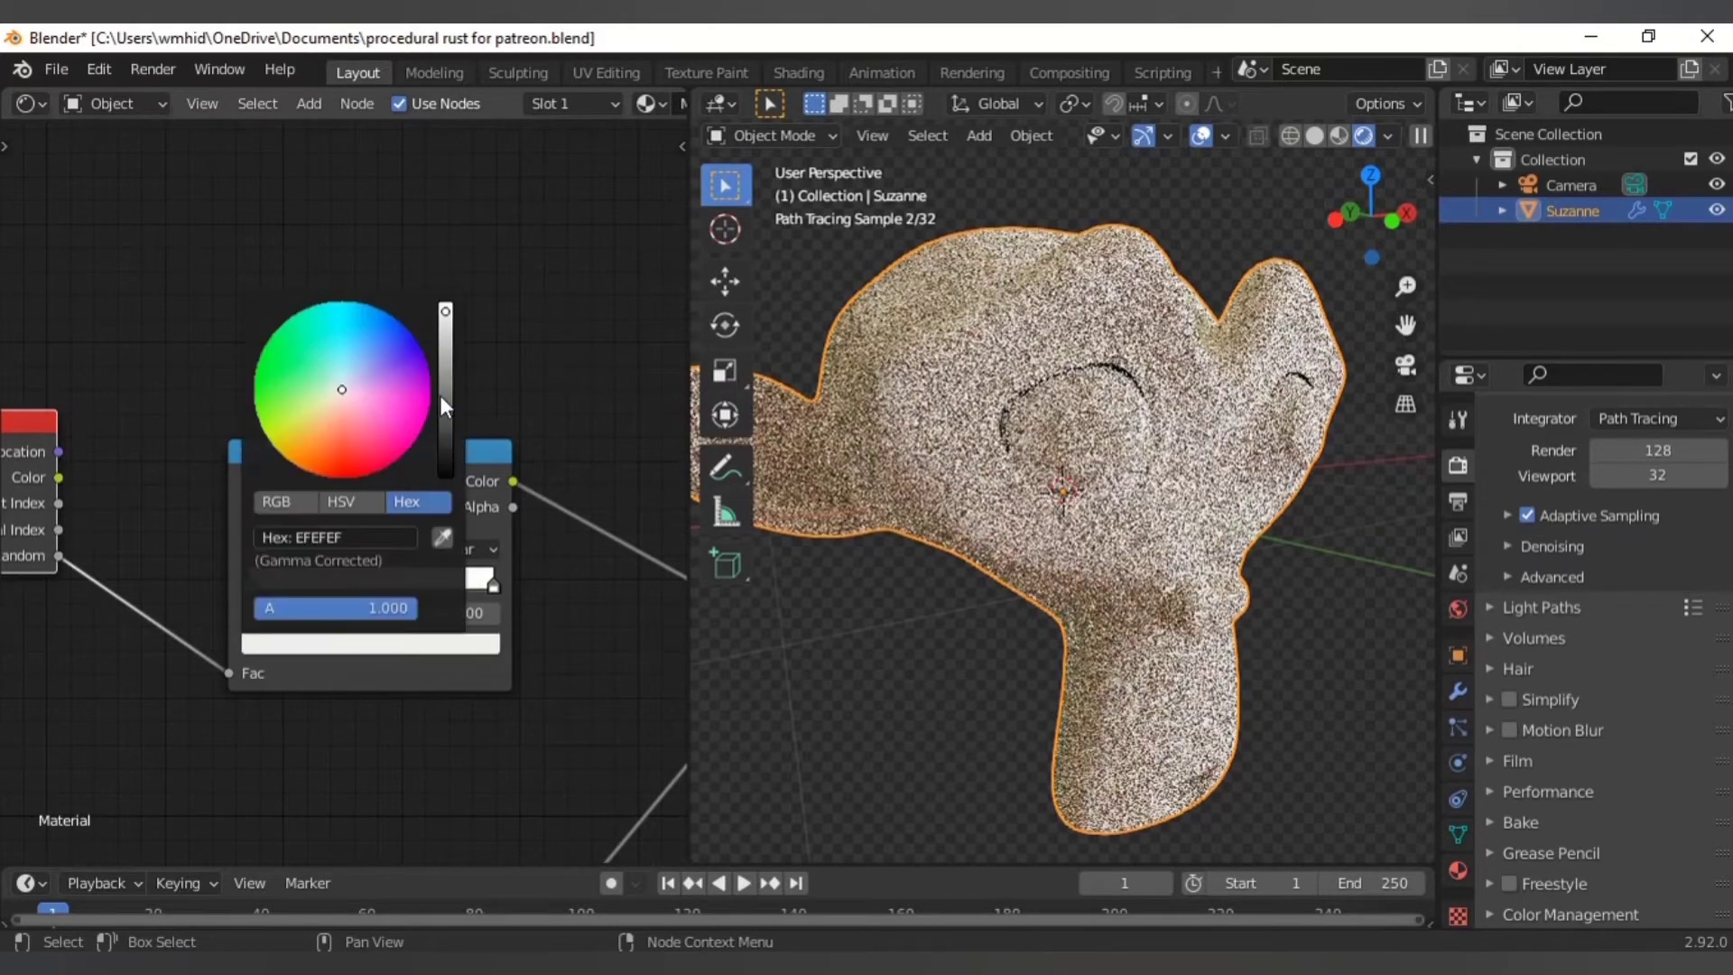
{"action": "left_click", "coordinate": [445, 310]}
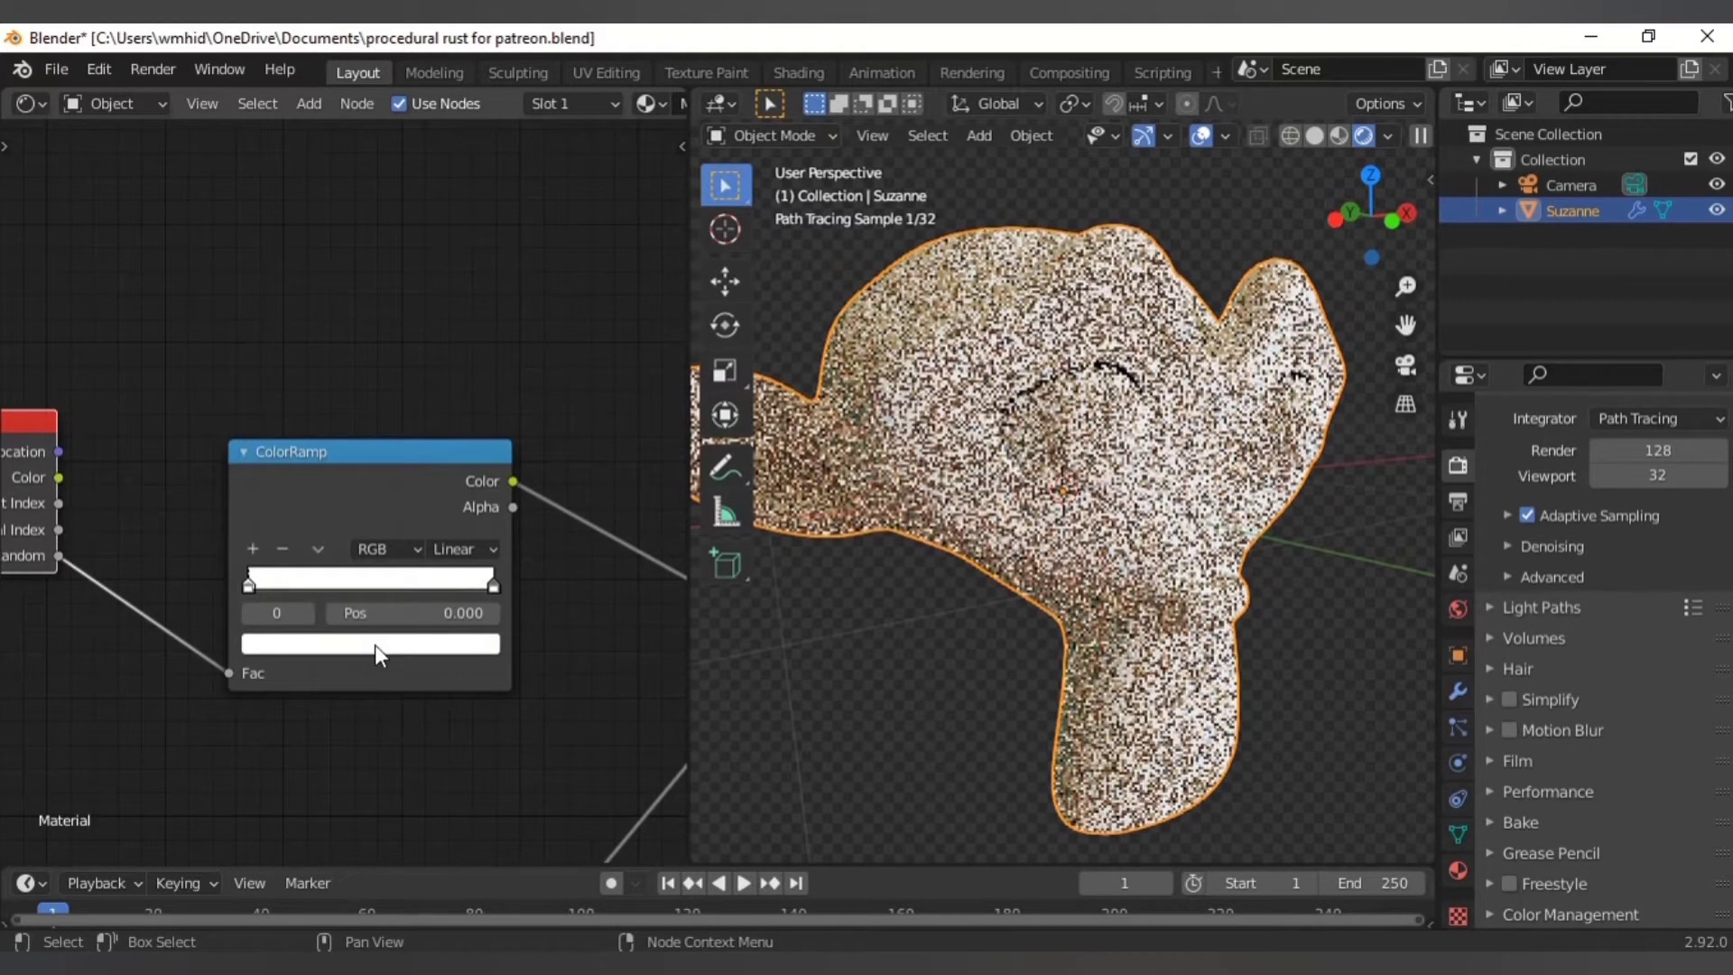
{"action": "left_click", "coordinate": [376, 644]}
{"action": "left_click_drag", "start_coordinate": [322, 467], "coordinate": [333, 502]}
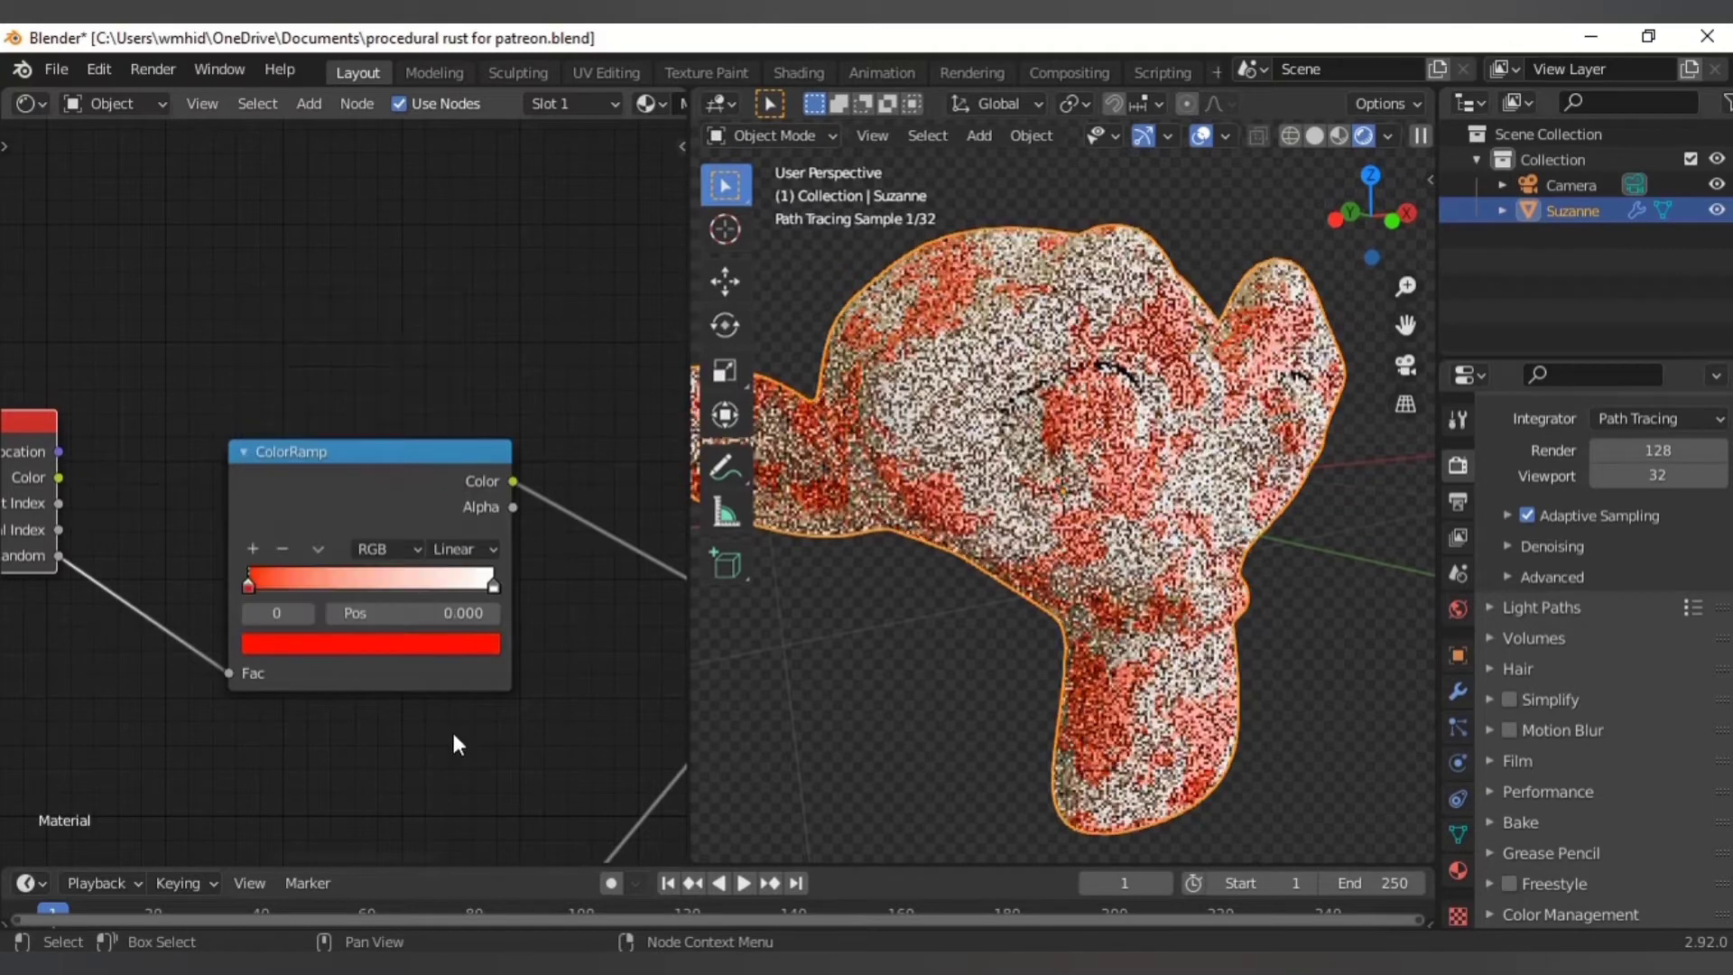
- Add a stop in the middle of the upper ColorRamp and colour it light blue, hex 00CCFF
{"action": "left_click", "coordinate": [251, 548]}
{"action": "left_click", "coordinate": [330, 643]}
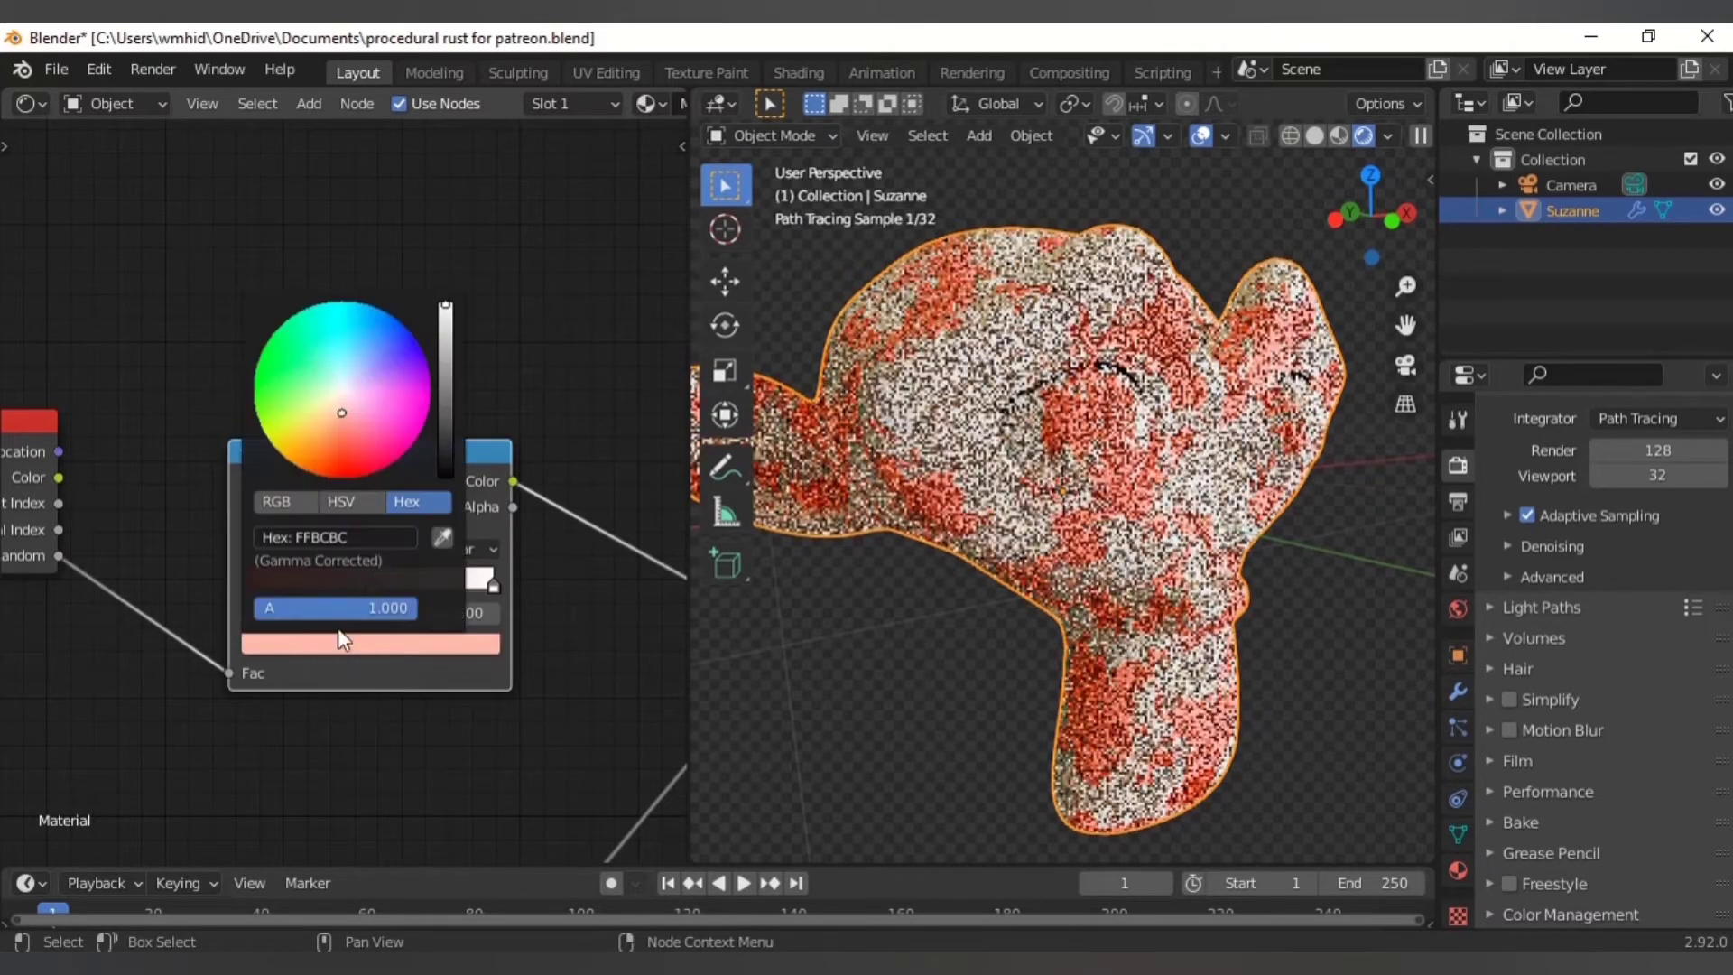
{"action": "left_click_drag", "start_coordinate": [346, 374], "coordinate": [361, 296]}
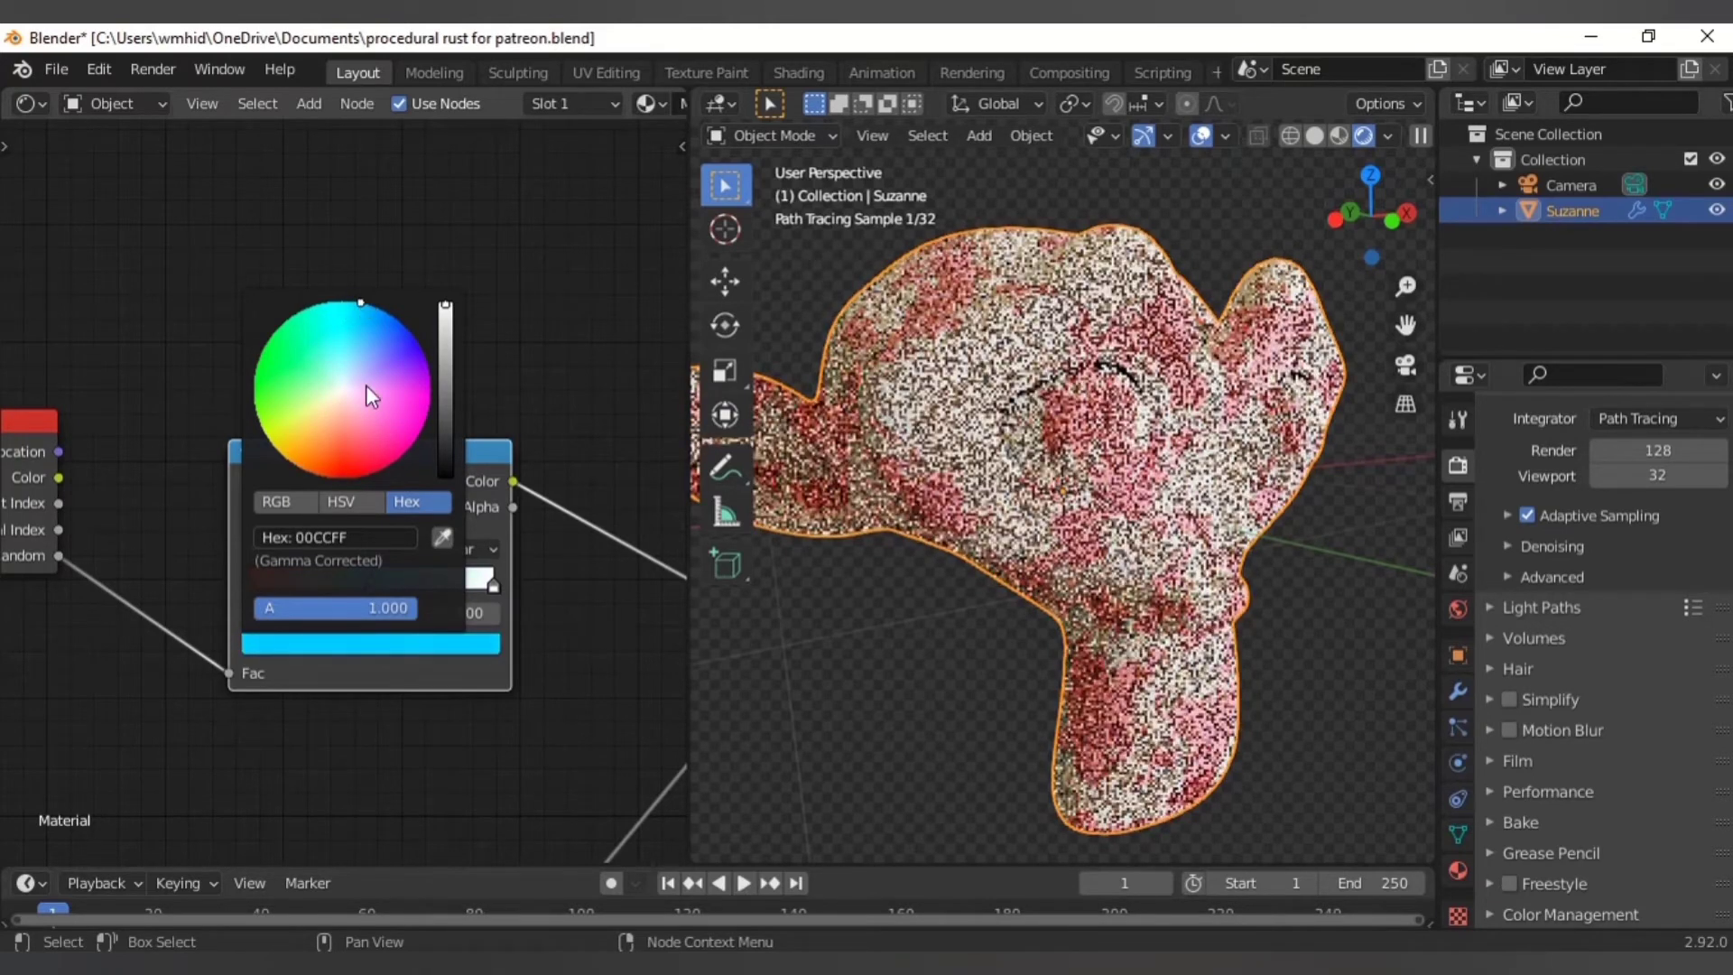
- Add another stop at position 0.250 between the red and blue stops and colour it bright yellow-orange
{"action": "left_click", "coordinate": [253, 549]}
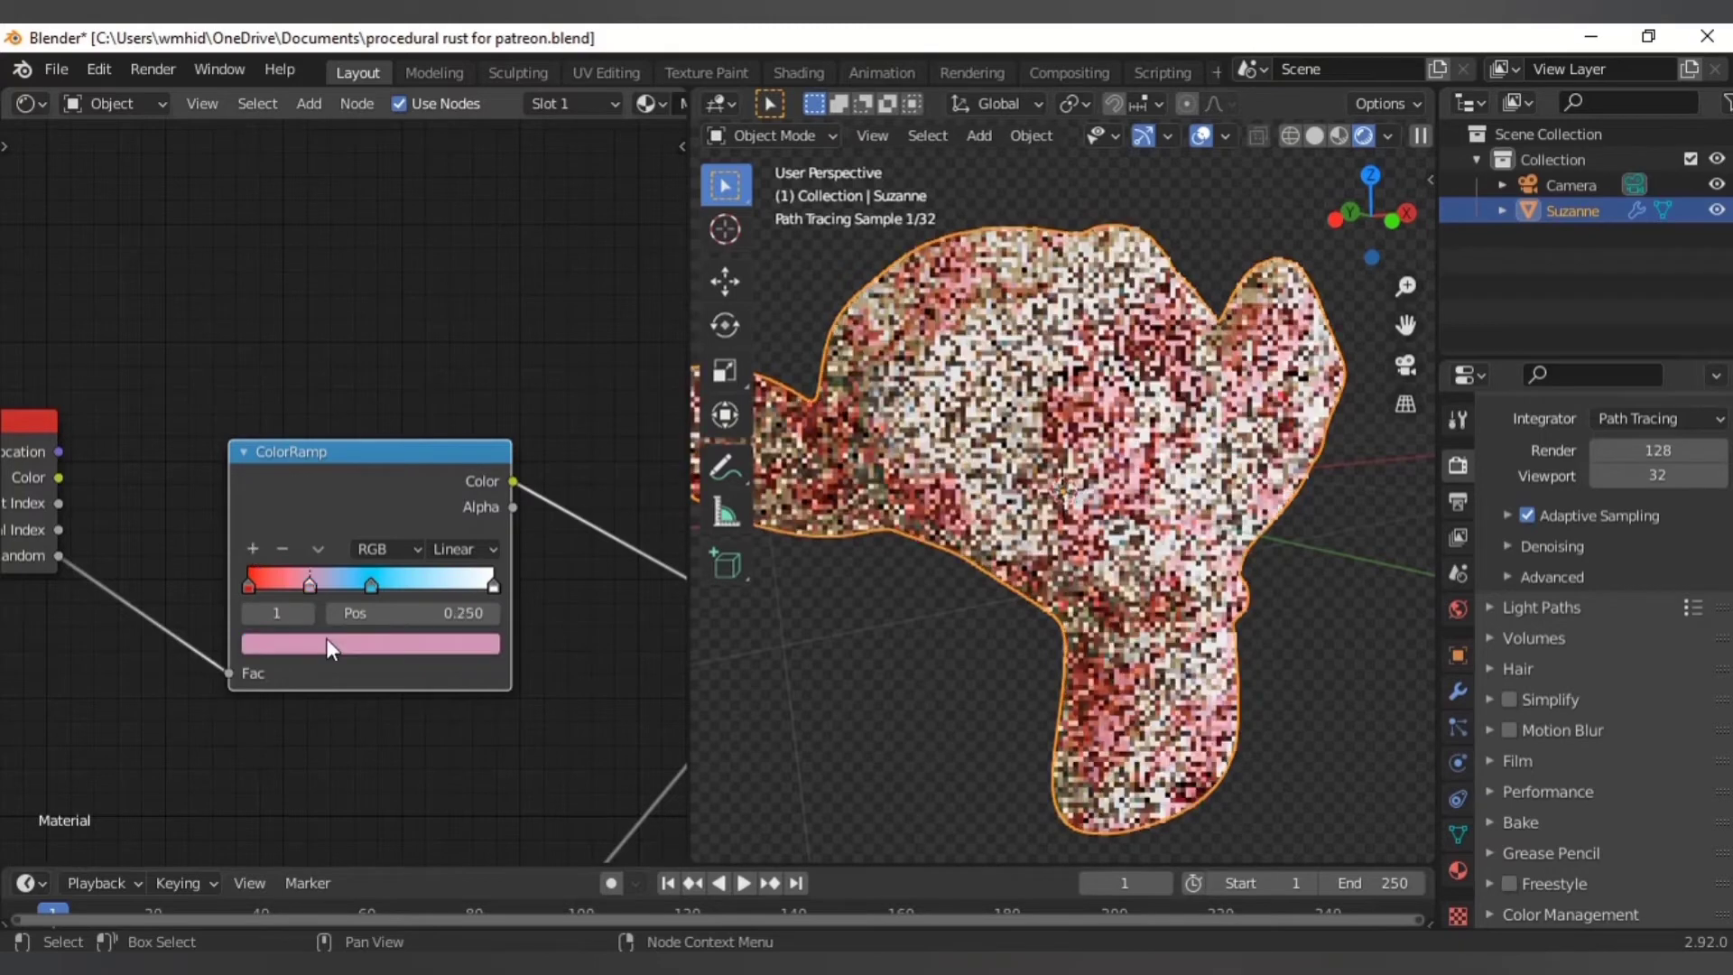
{"action": "left_click", "coordinate": [327, 643]}
{"action": "left_click_drag", "start_coordinate": [298, 453], "coordinate": [295, 463]}
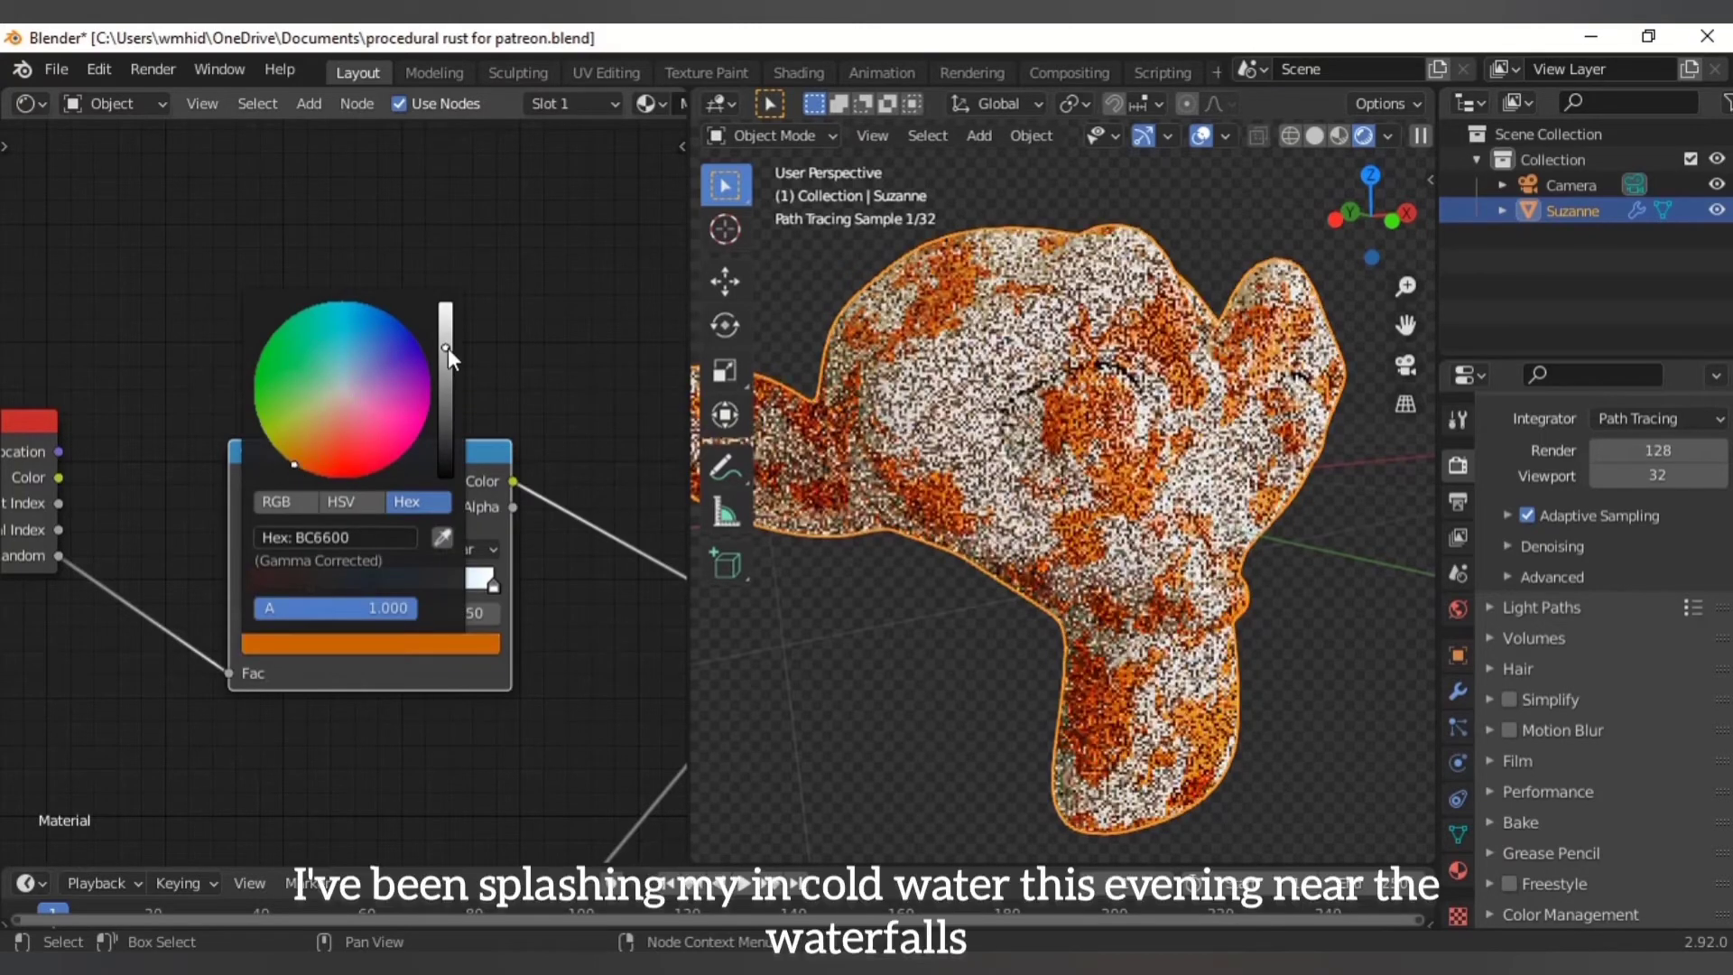
{"action": "left_click_drag", "start_coordinate": [448, 348], "coordinate": [446, 300]}
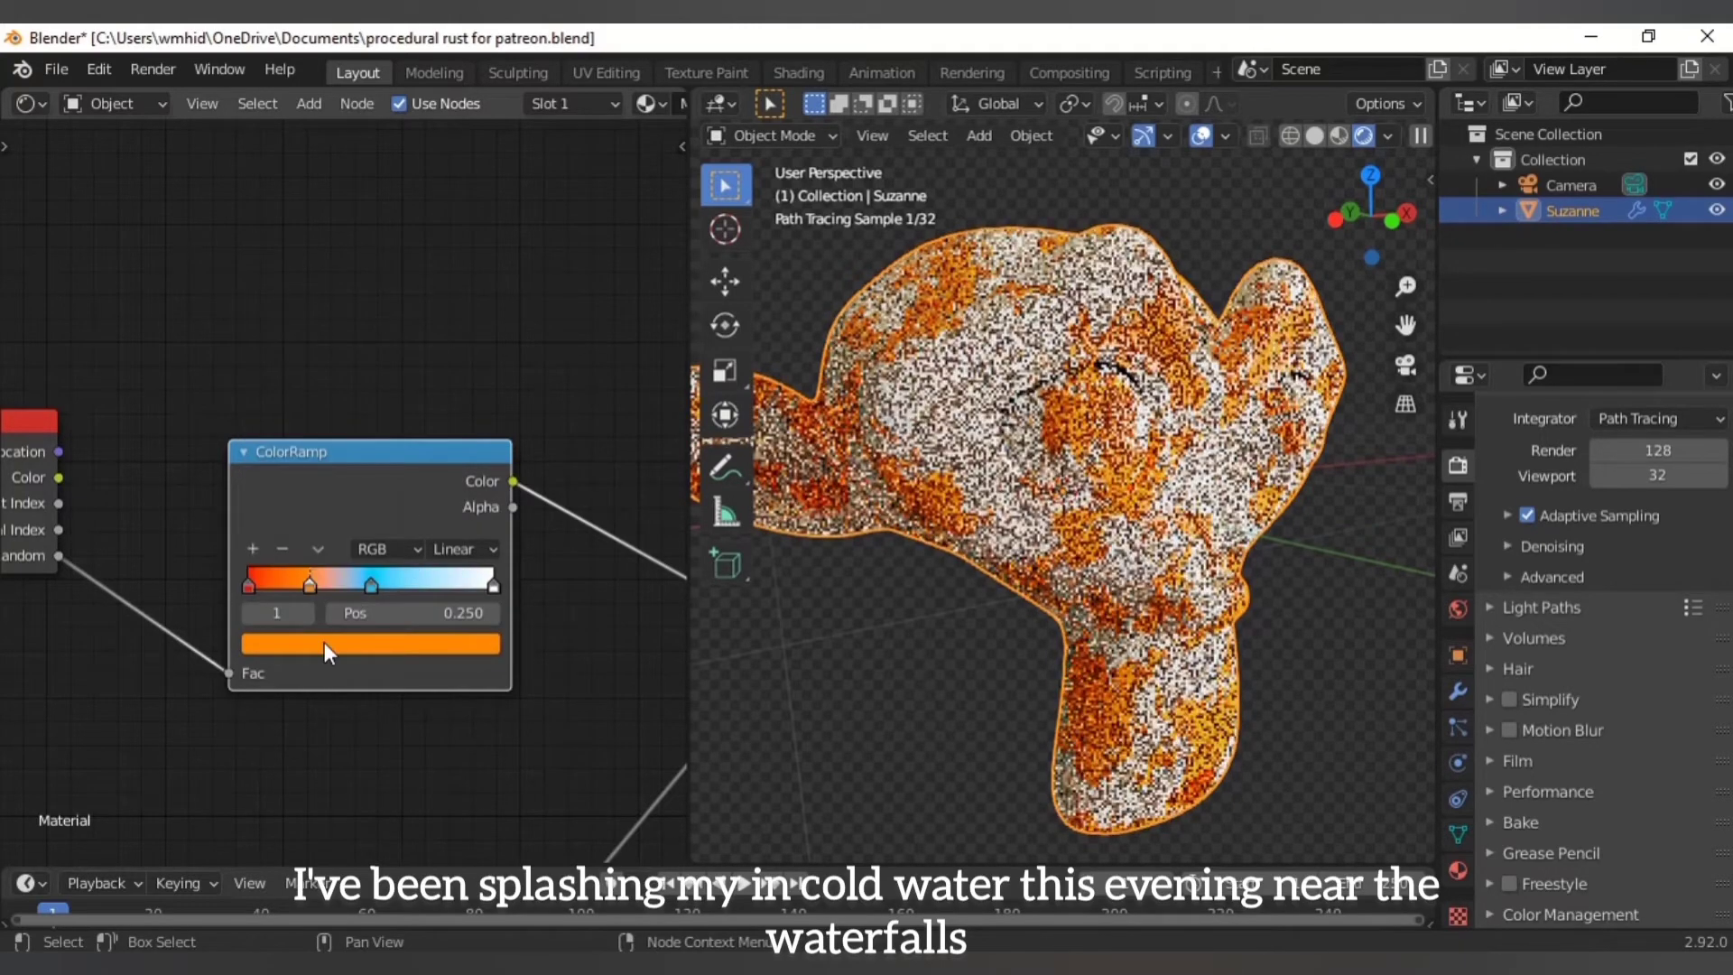
{"action": "left_click", "coordinate": [323, 643]}
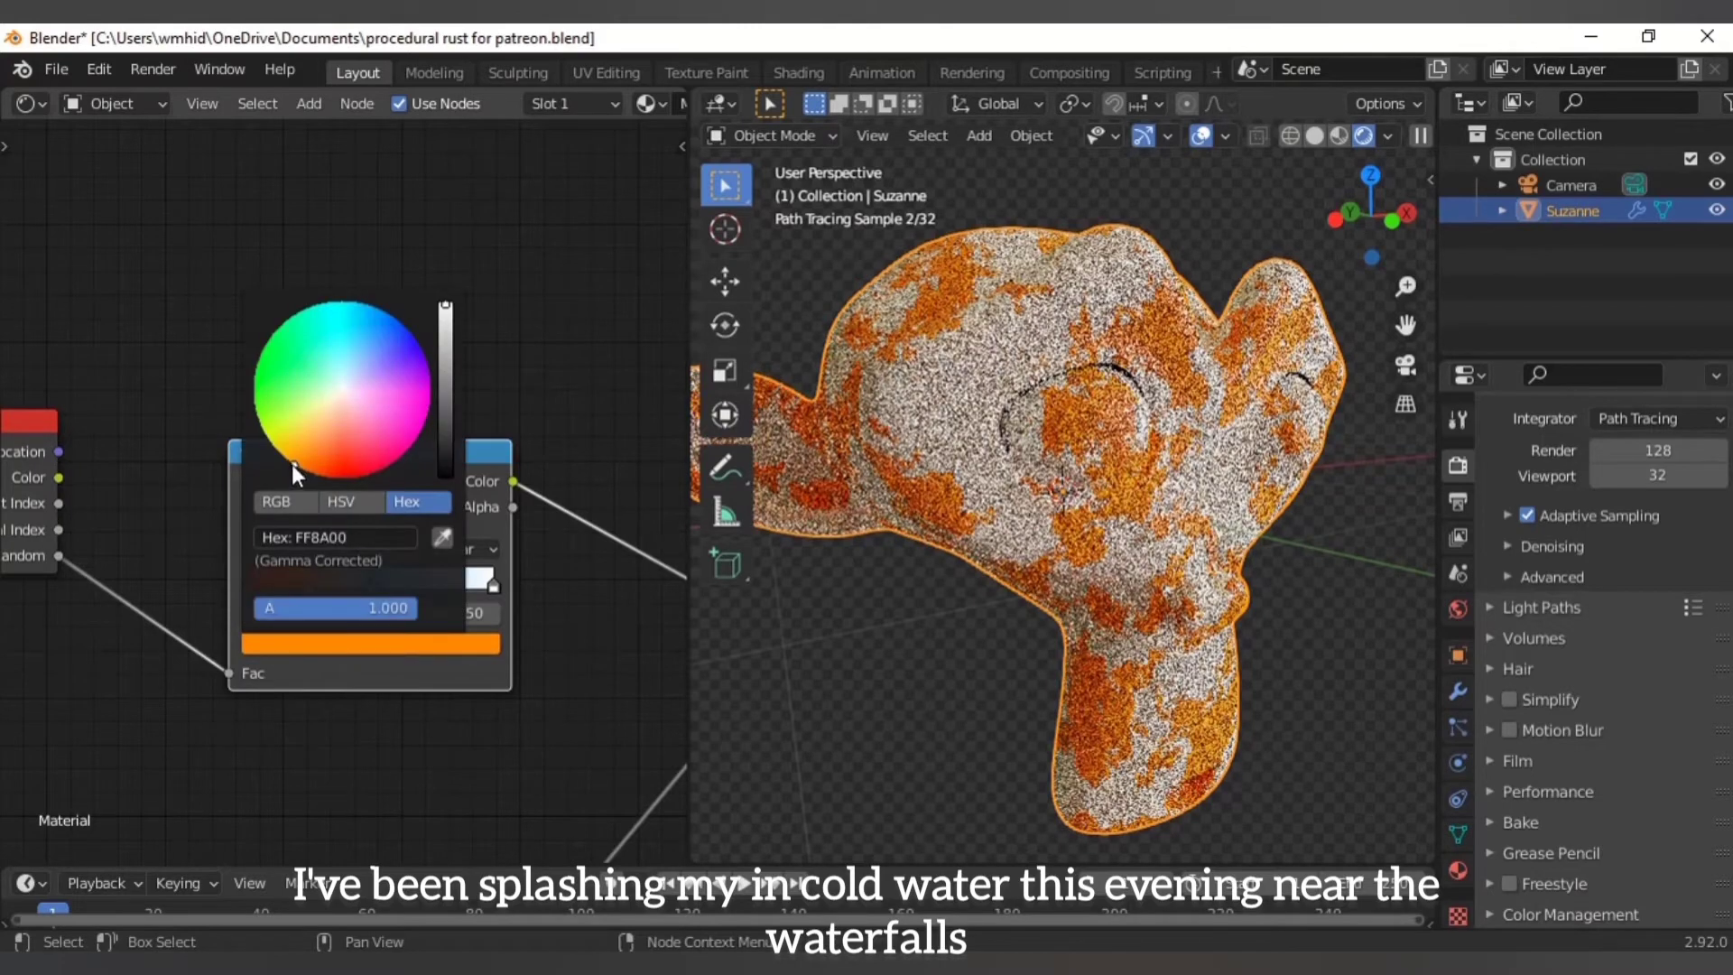
{"action": "left_click_drag", "start_coordinate": [291, 464], "coordinate": [269, 469]}
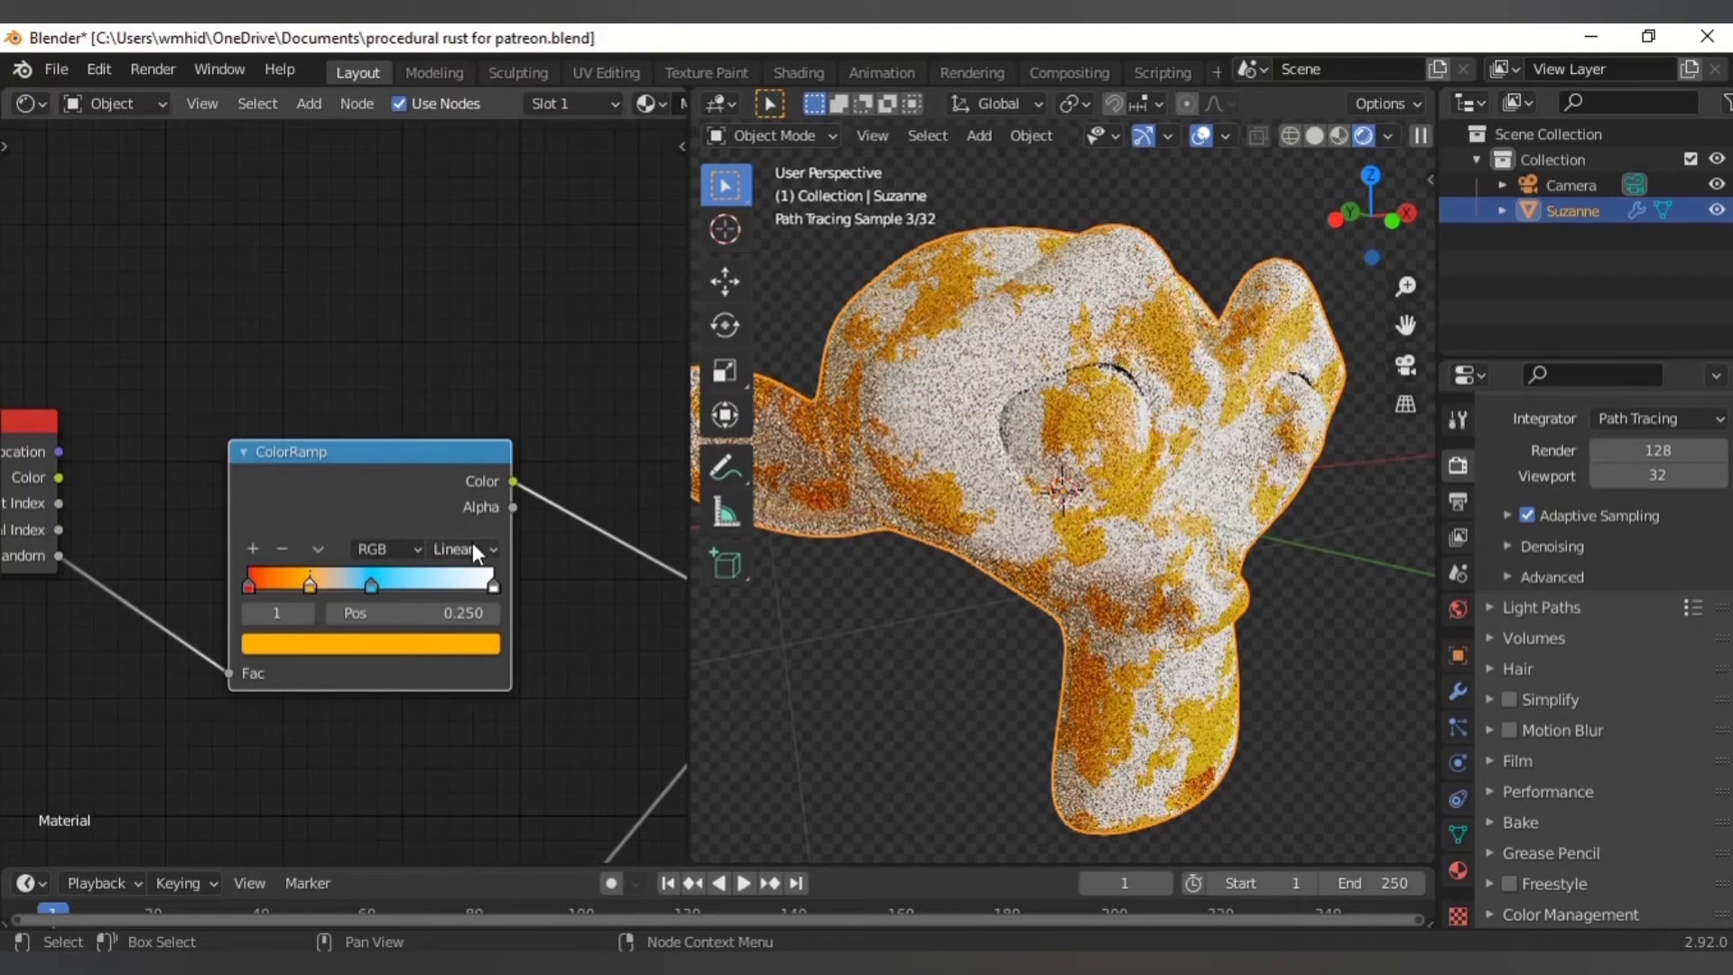
- Set the upper ColorRamp's interpolation to Constant
{"action": "left_click", "coordinate": [468, 546]}
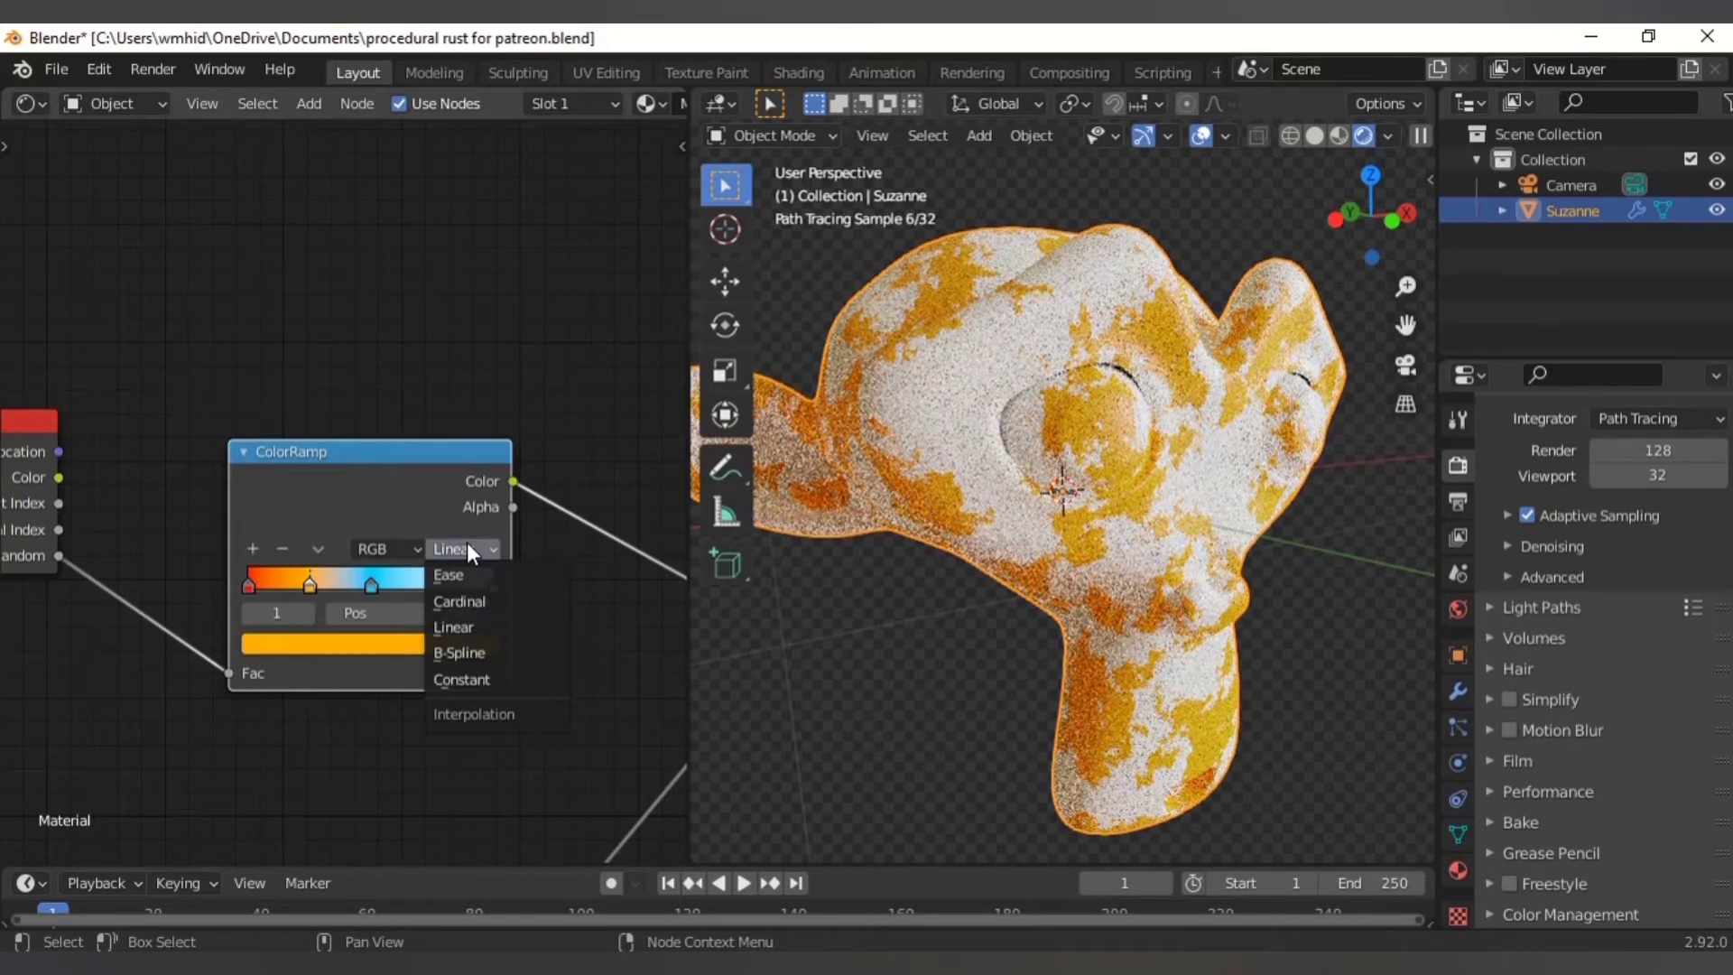
{"action": "left_click", "coordinate": [463, 677]}
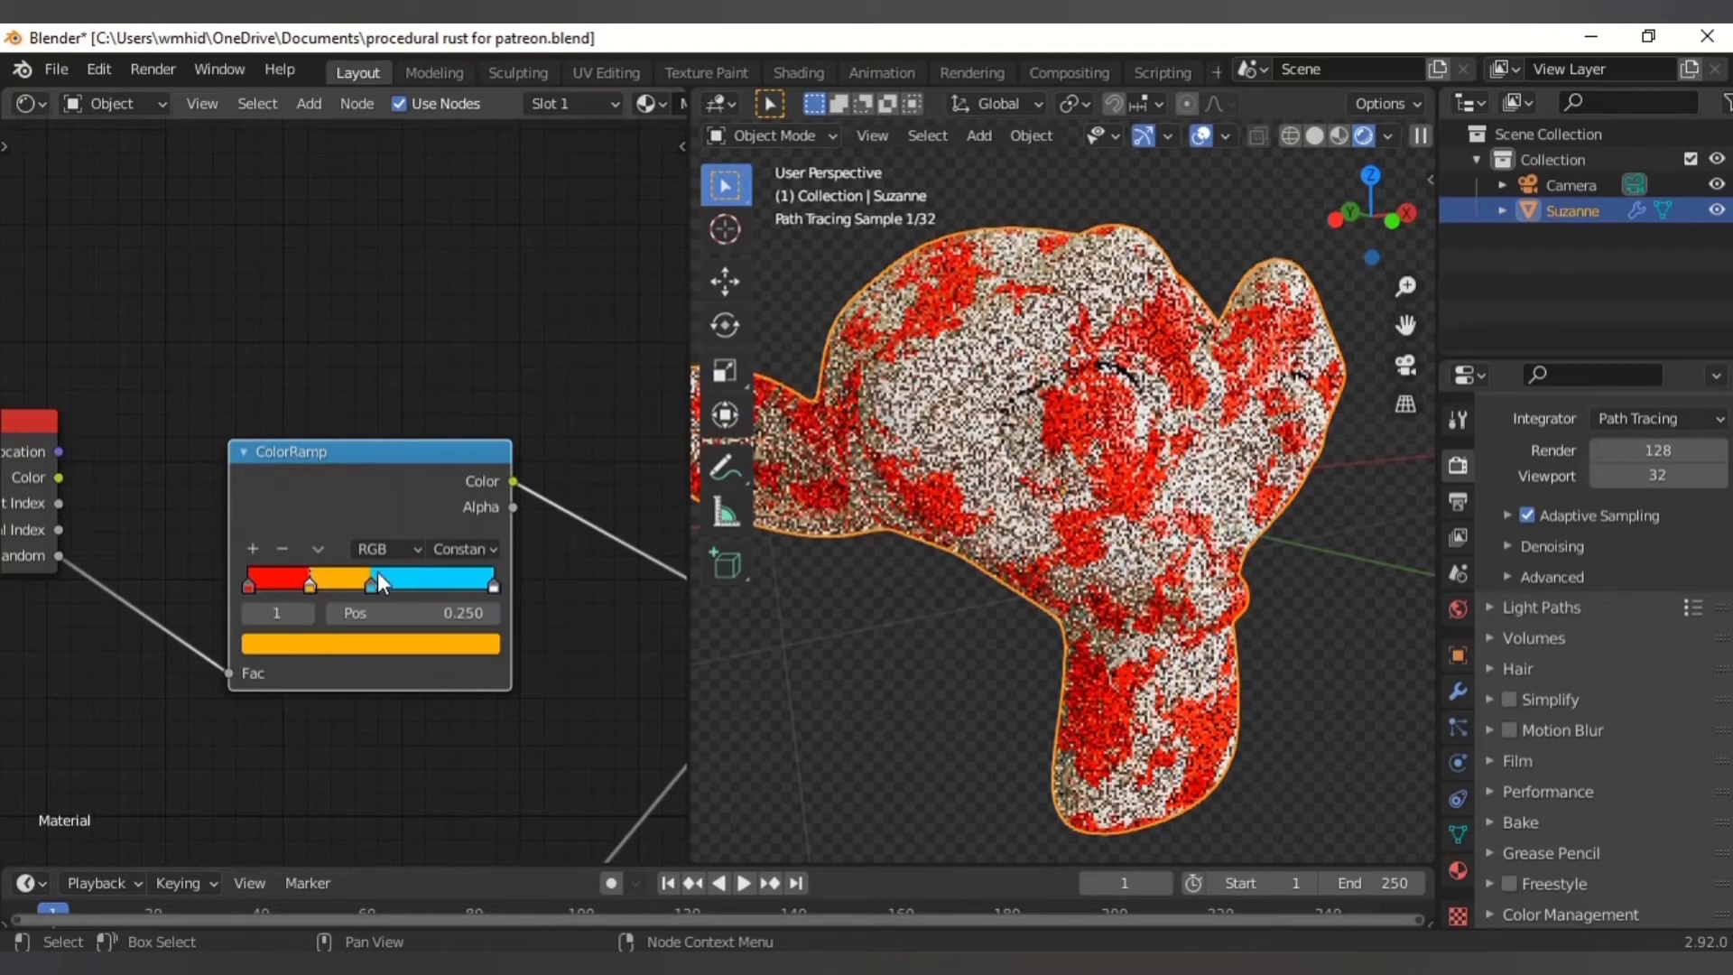
{"action": "left_click", "coordinate": [315, 549]}
{"action": "left_click", "coordinate": [361, 661]}
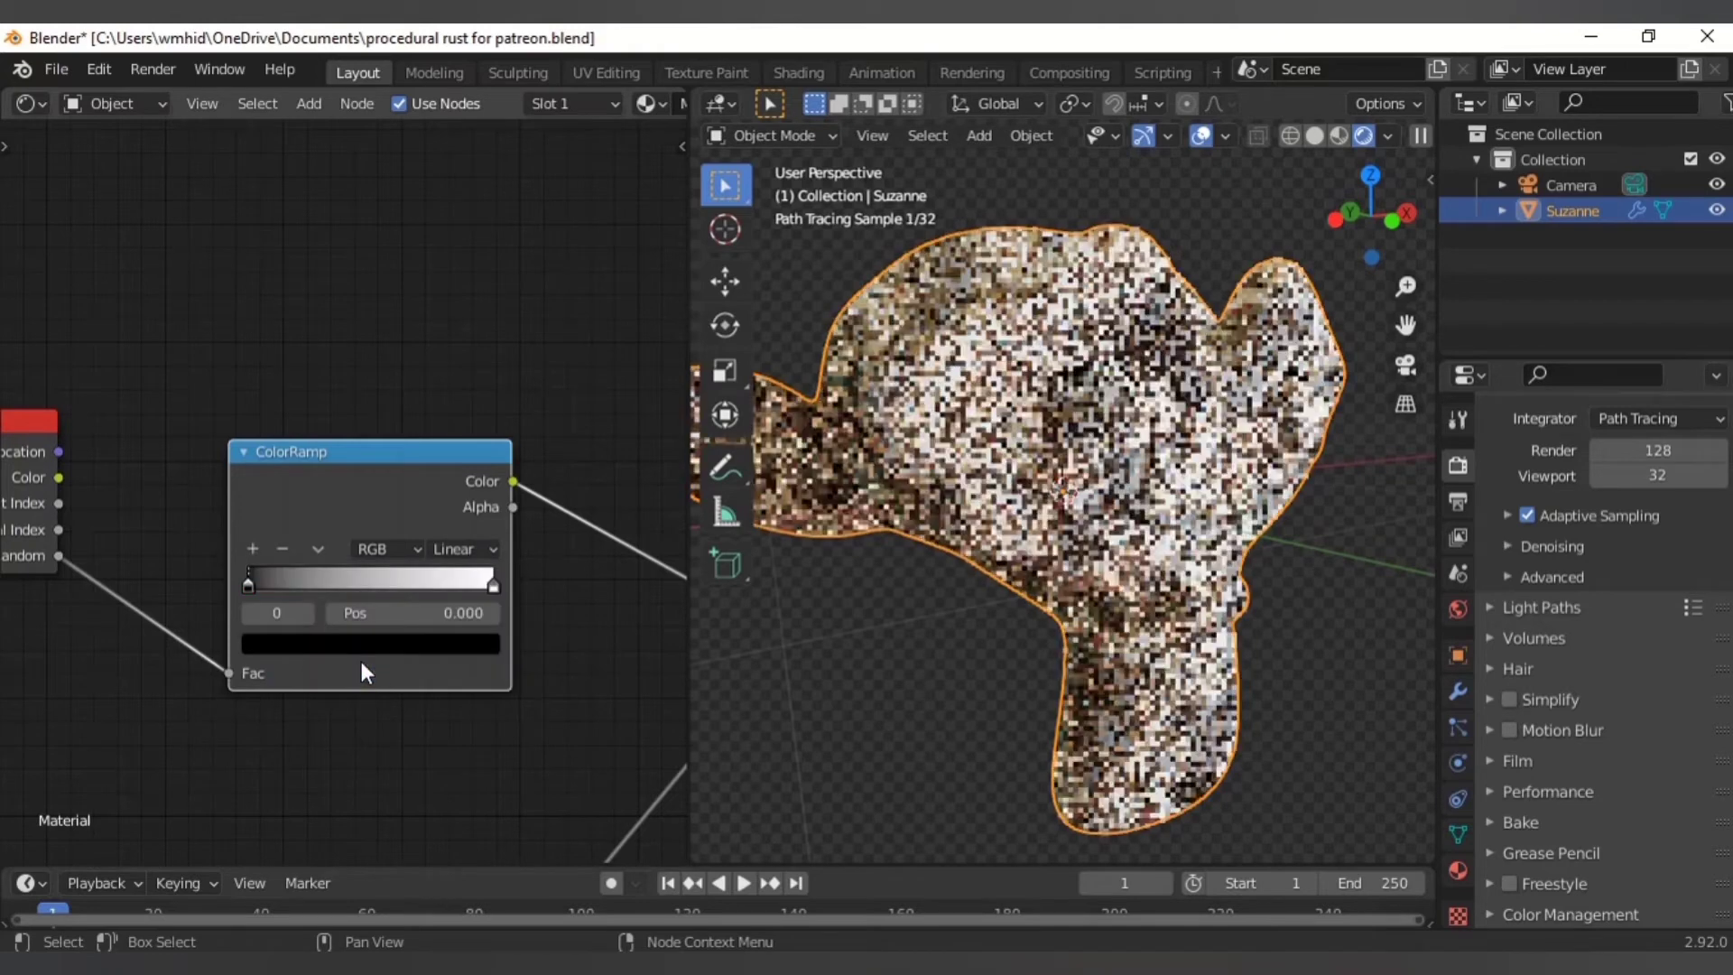
{"action": "key", "text": "ctrl+z"}
- Distribute the stops of the upper ColorRamp evenly
{"action": "left_click", "coordinate": [318, 548]}
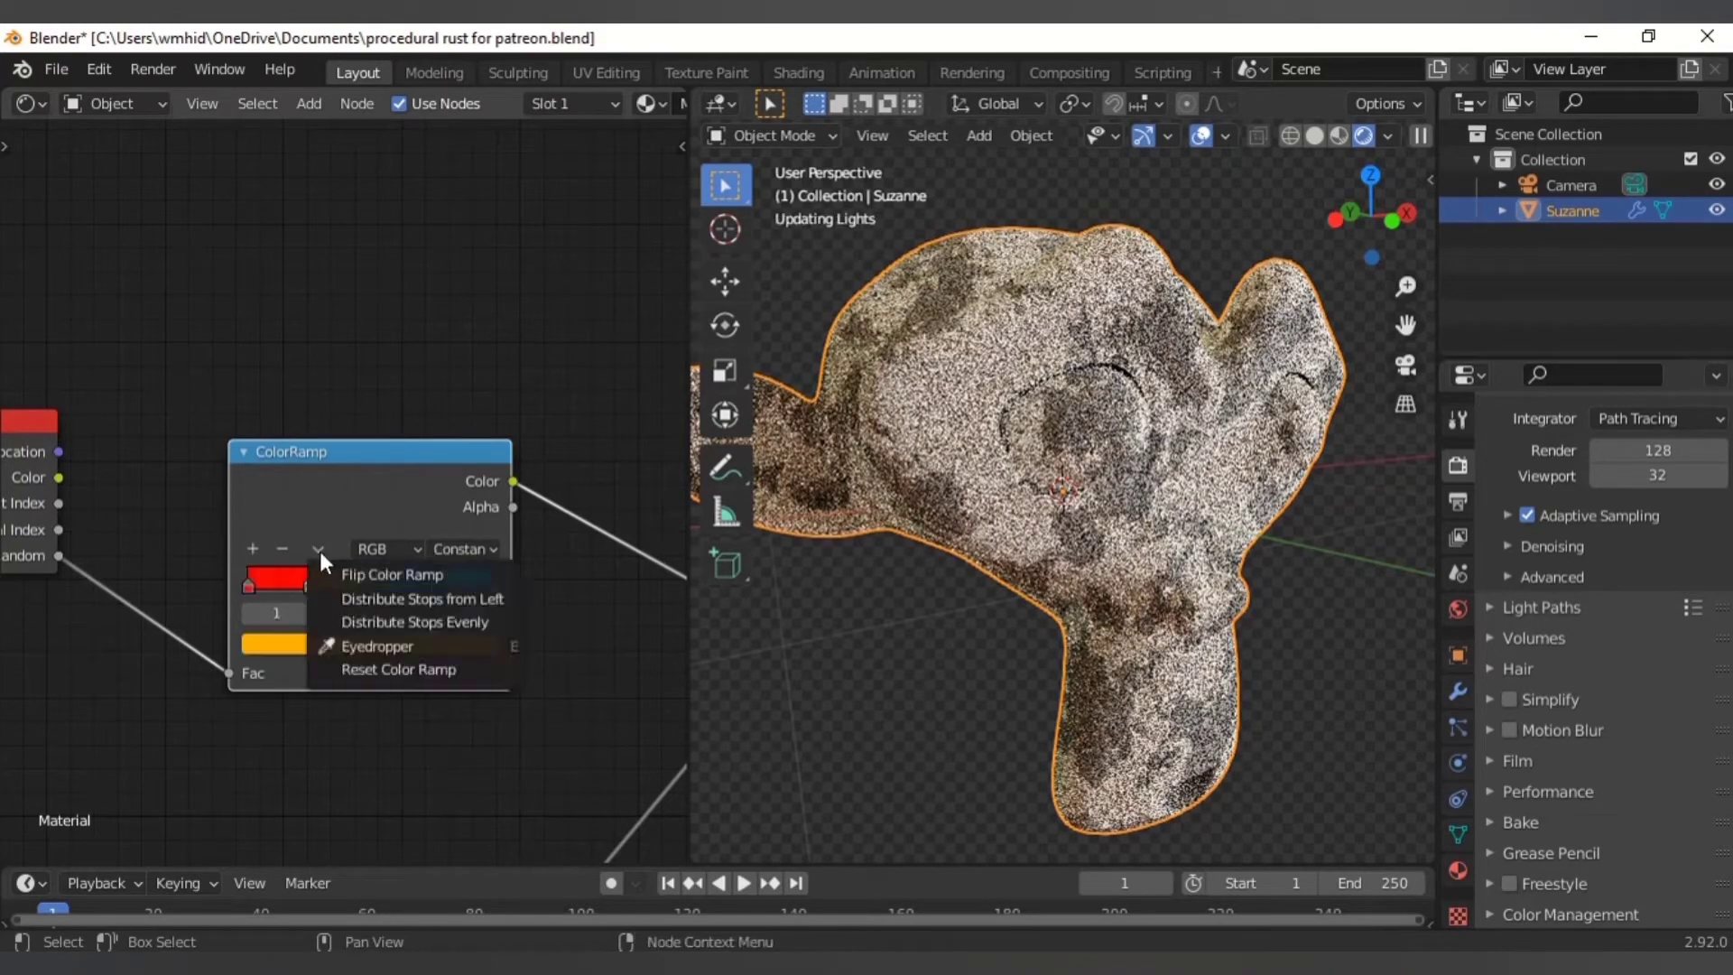
{"action": "left_click", "coordinate": [495, 620]}
{"action": "scroll", "coordinate": [500, 668], "scroll_direction": "down", "scroll_amount": 2}
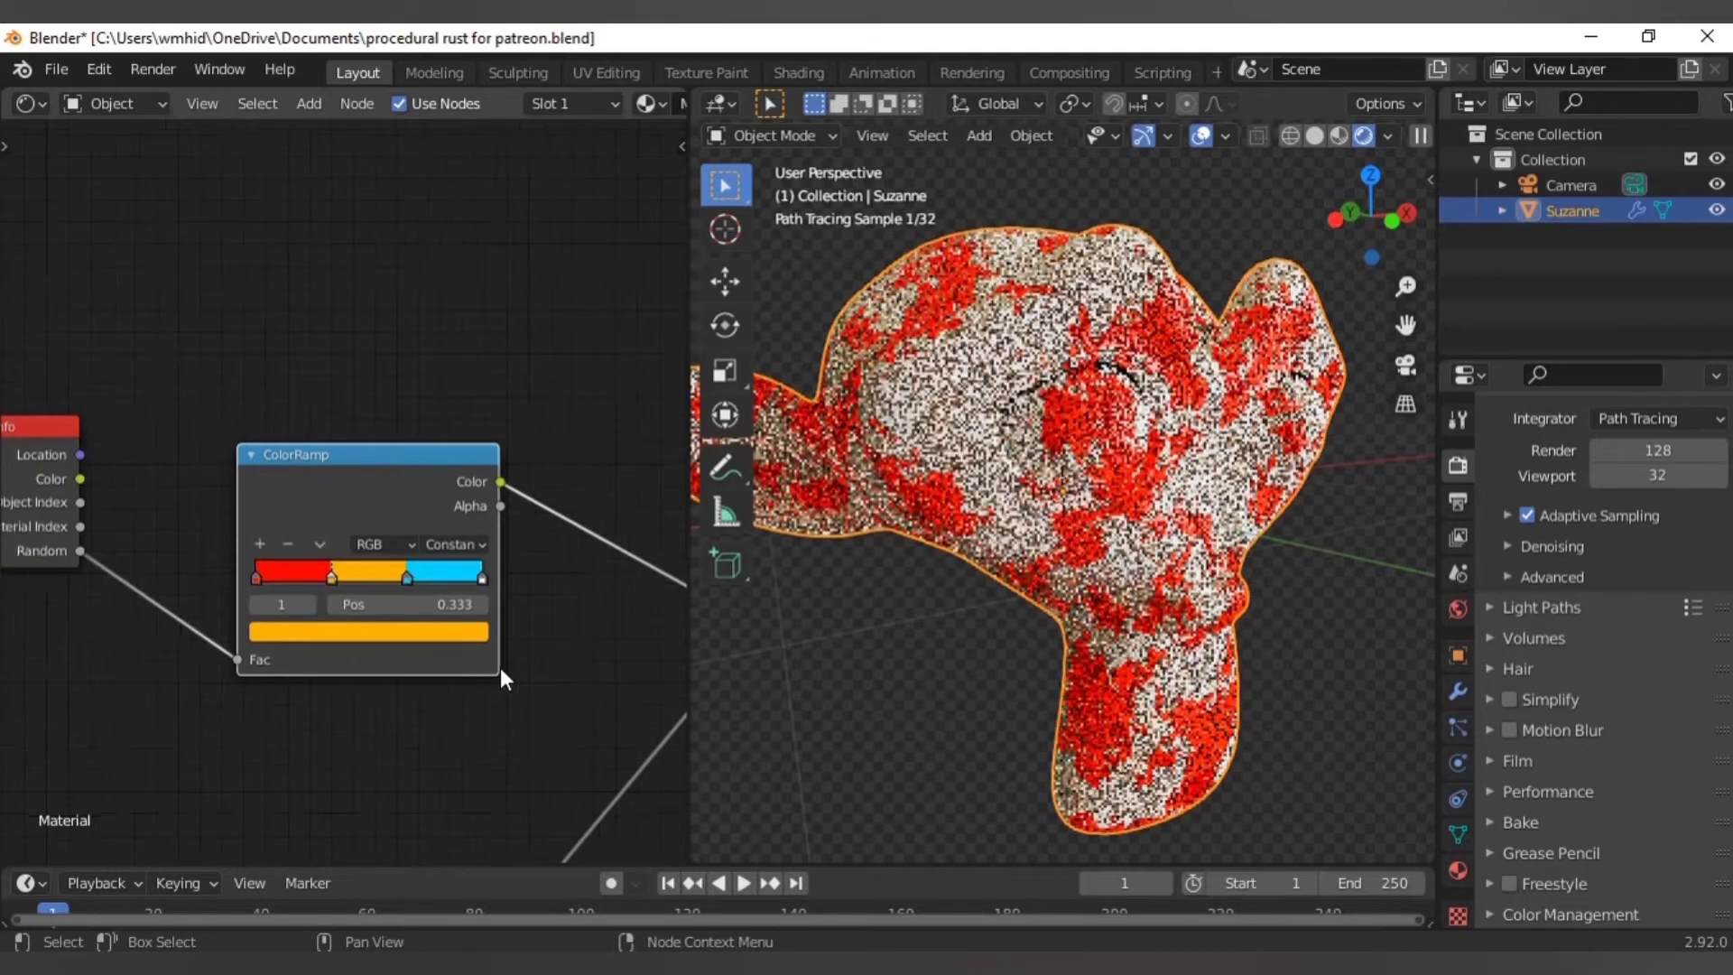
{"action": "scroll", "coordinate": [500, 668], "scroll_direction": "down", "scroll_amount": 2}
{"action": "scroll", "coordinate": [1172, 642], "scroll_direction": "down", "scroll_amount": 3}
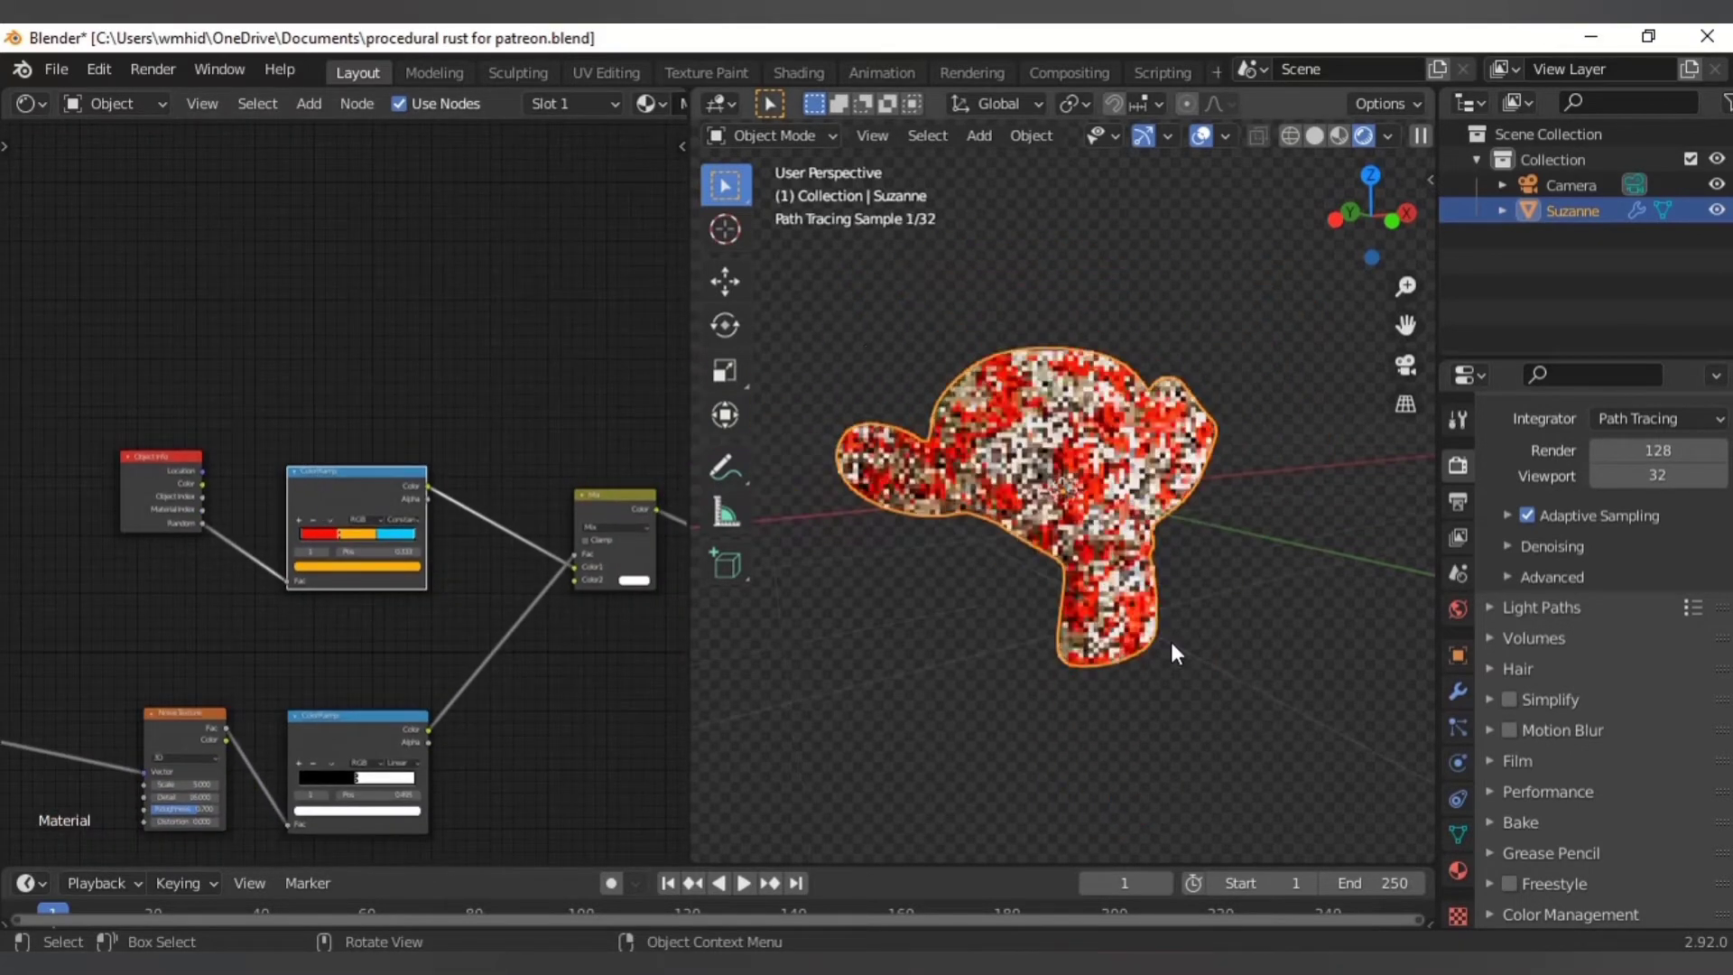
- Move the white stop of the noise-driven lower ColorRamp away from the black stop, towards the ramp's white end
{"action": "middle_click_drag", "start_coordinate": [1188, 571], "coordinate": [1199, 530]}
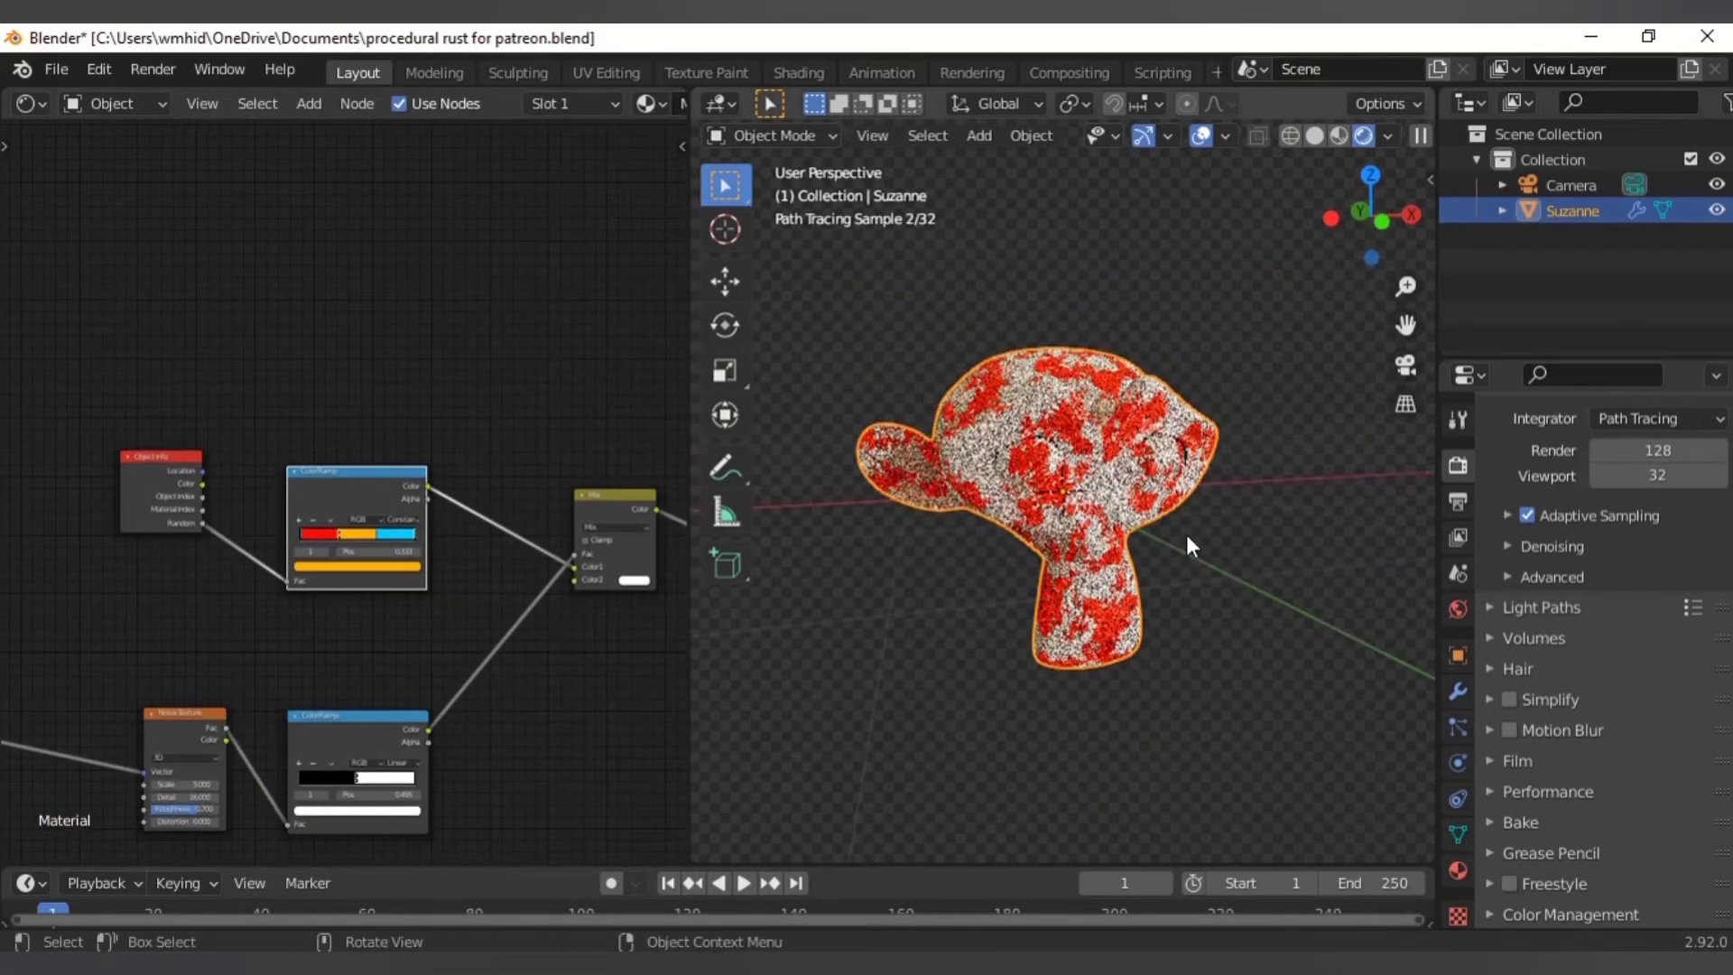
{"action": "scroll", "coordinate": [1129, 506], "scroll_direction": "down", "scroll_amount": 2}
{"action": "scroll", "coordinate": [316, 806], "scroll_direction": "up", "scroll_amount": 5}
{"action": "middle_click_drag", "start_coordinate": [325, 794], "coordinate": [348, 684]}
{"action": "left_click_drag", "start_coordinate": [413, 657], "coordinate": [490, 663]}
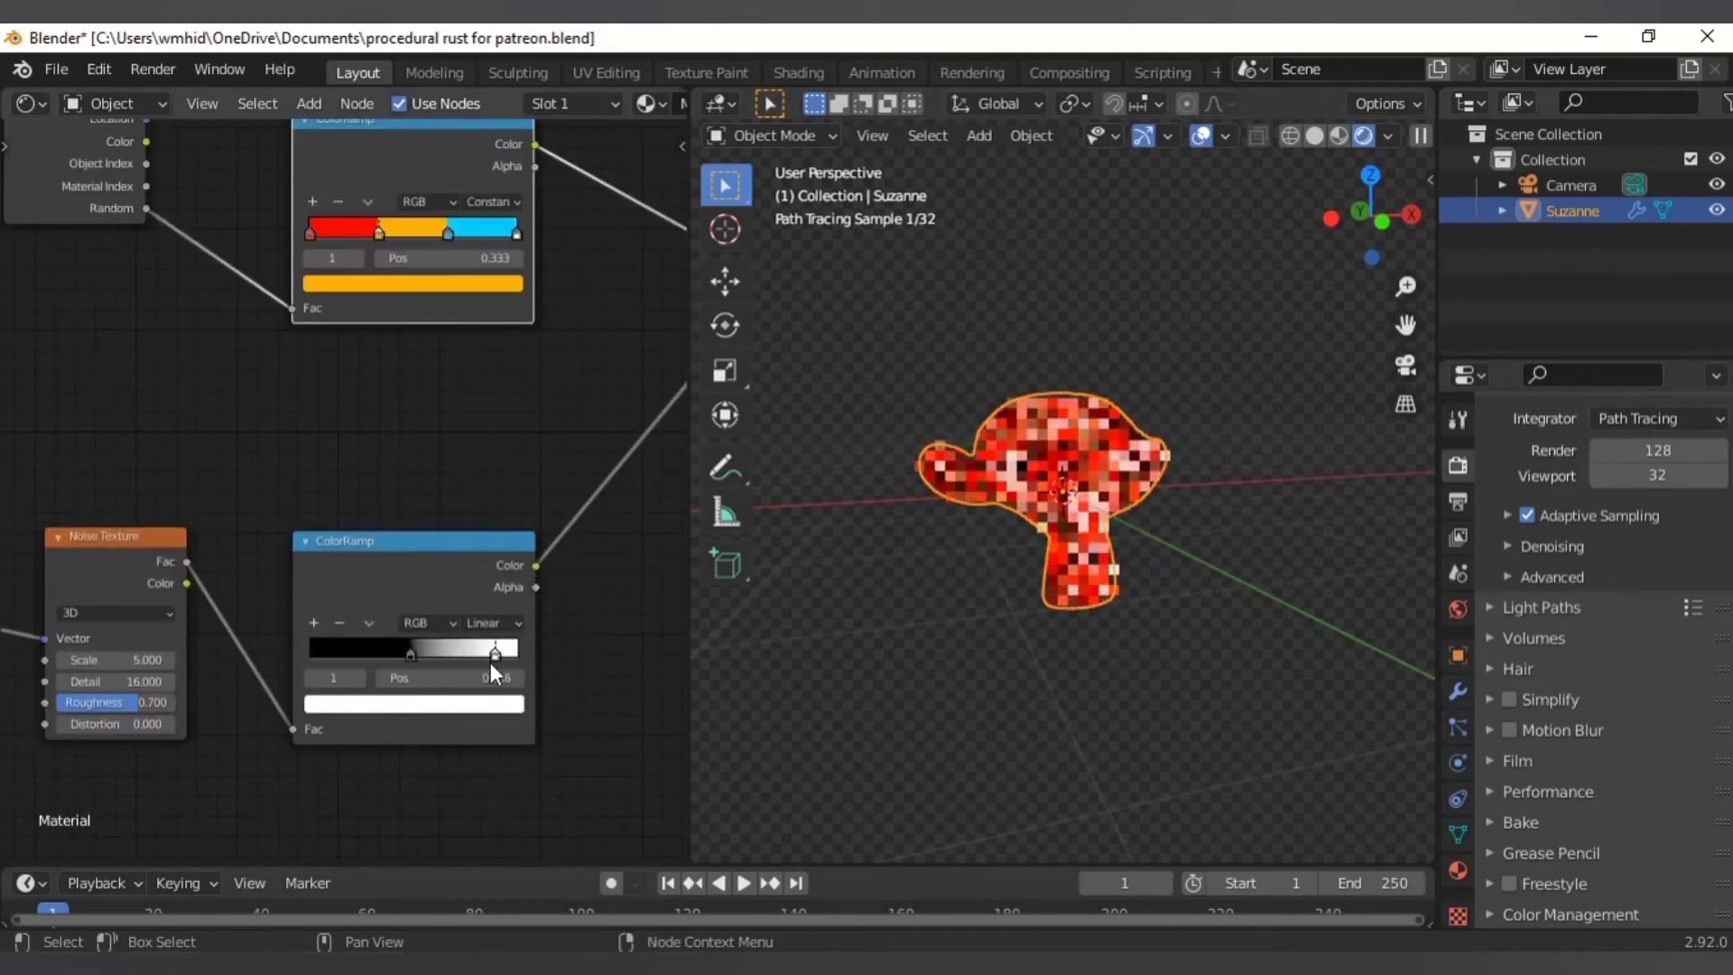
- Duplicate the monkey head twice behind the original to check the random paint colours, and undo both copies
{"action": "middle_click_drag", "start_coordinate": [488, 451], "coordinate": [412, 785]}
{"action": "key", "text": "shift+d"}
{"action": "left_click", "coordinate": [894, 311]}
{"action": "key", "text": "shift+d"}
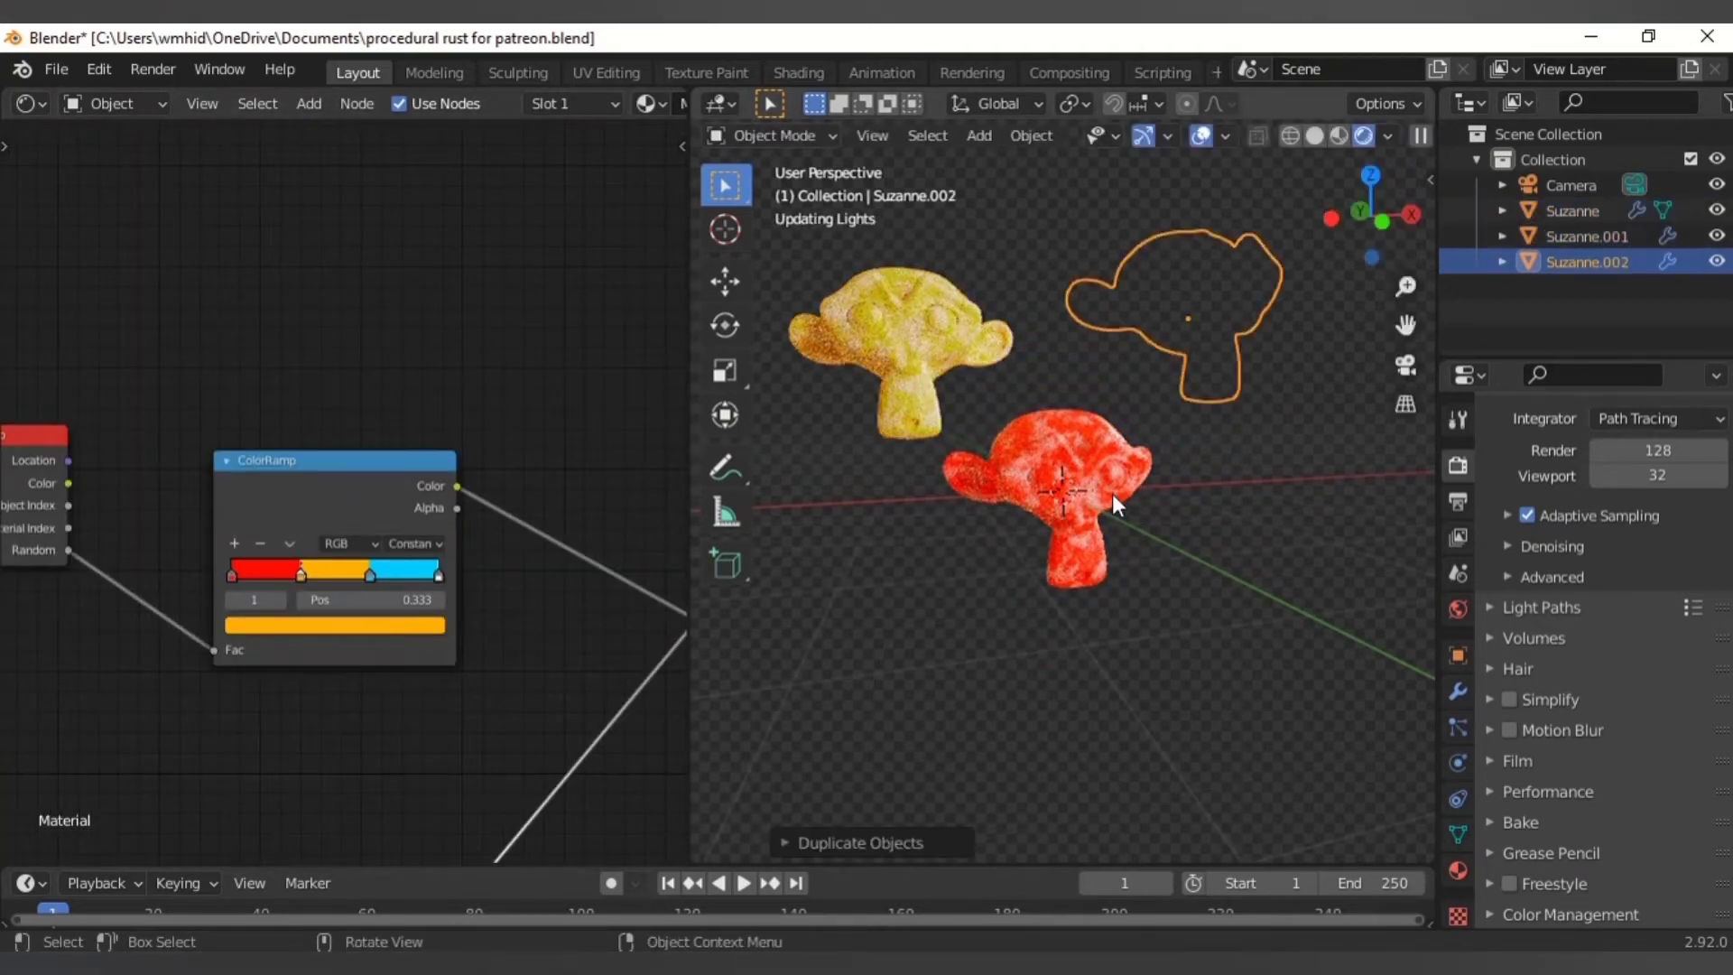
{"action": "left_click", "coordinate": [1112, 495]}
{"action": "key", "text": "ctrl+z"}
{"action": "key", "text": "ctrl+z"}
{"action": "scroll", "coordinate": [393, 510], "scroll_direction": "down", "scroll_amount": 4}
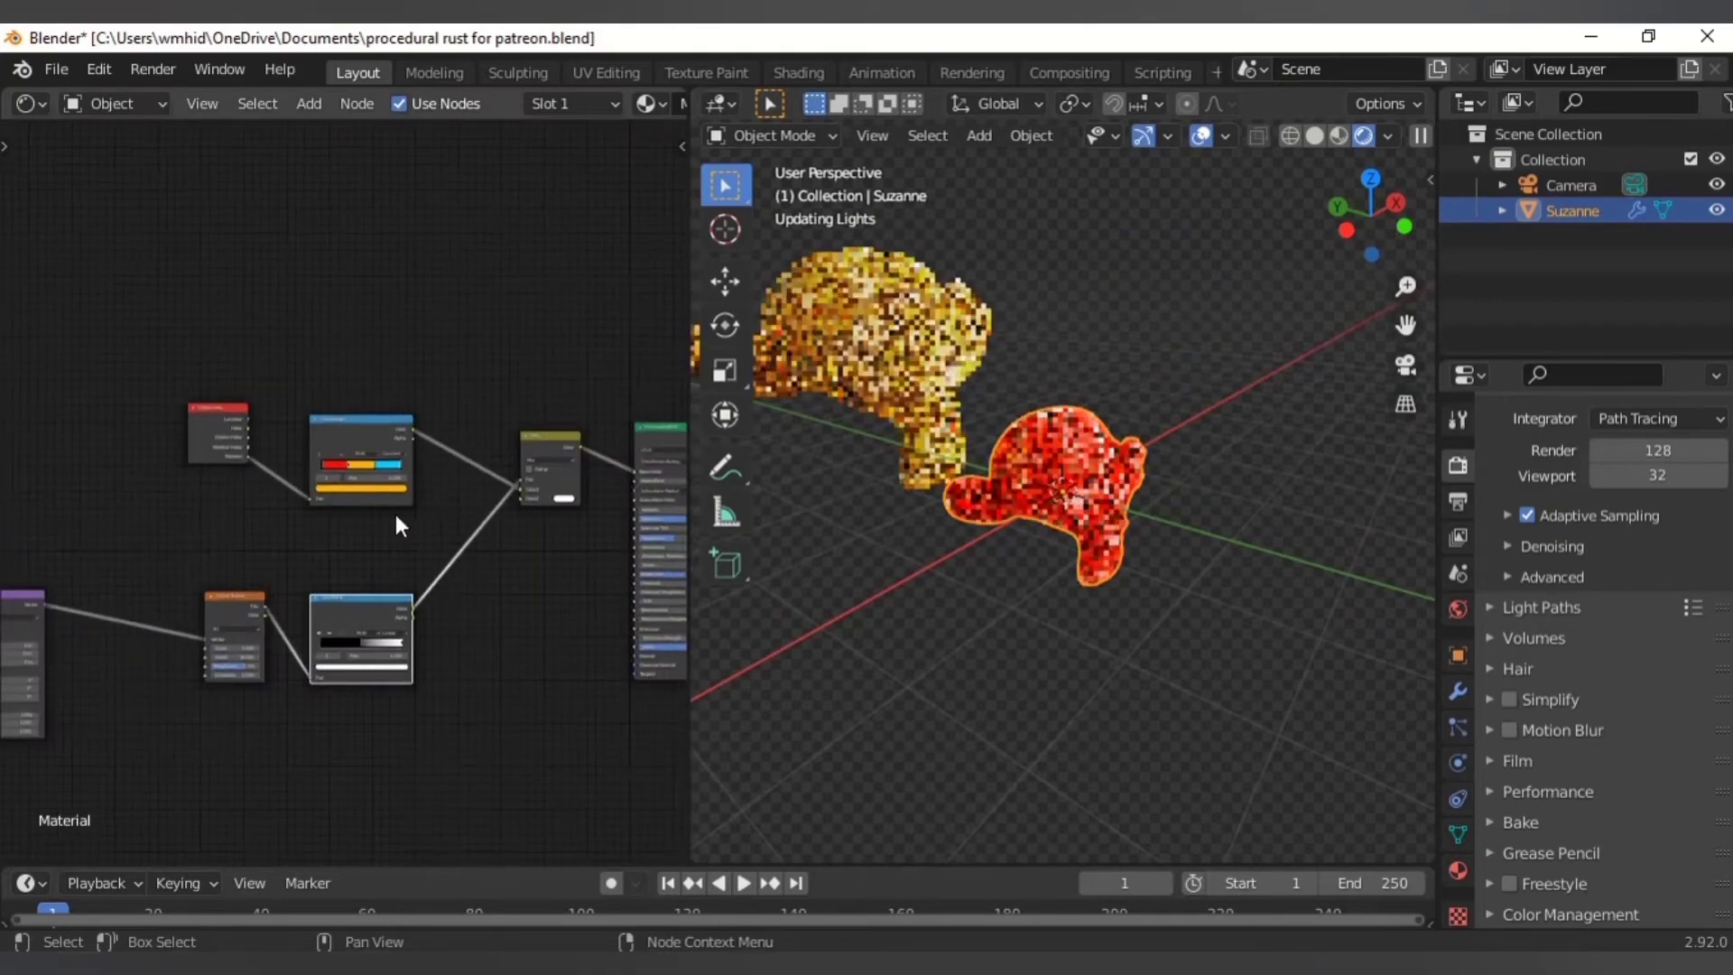
- Save the file and move the upper ColorRamp and Object Info nodes away from the noise nodes
{"action": "key", "text": "ctrl+s"}
{"action": "middle_click_drag", "start_coordinate": [394, 511], "coordinate": [323, 519]}
{"action": "left_click_drag", "start_coordinate": [416, 414], "coordinate": [387, 380]}
{"action": "left_click_drag", "start_coordinate": [293, 406], "coordinate": [153, 385]}
- Move the white stop of the lower ColorRamp close to the black stop, at position 0.555
{"action": "scroll", "coordinate": [525, 488], "scroll_direction": "up", "scroll_amount": 8}
{"action": "mouse_move", "coordinate": [388, 696]}
{"action": "left_mouse_down"}
{"action": "mouse_move", "coordinate": [339, 697]}
{"action": "mouse_move", "coordinate": [359, 681]}
{"action": "left_mouse_up"}
{"action": "scroll", "coordinate": [867, 603], "scroll_direction": "up", "scroll_amount": 6}
{"action": "scroll", "coordinate": [289, 740], "scroll_direction": "up", "scroll_amount": 6}
{"action": "left_click", "coordinate": [373, 689]}
{"action": "scroll", "coordinate": [352, 668], "scroll_direction": "down", "scroll_amount": 3}
{"action": "middle_click_drag", "start_coordinate": [251, 371], "coordinate": [285, 464]}
{"action": "scroll", "coordinate": [285, 464], "scroll_direction": "down", "scroll_amount": 5}
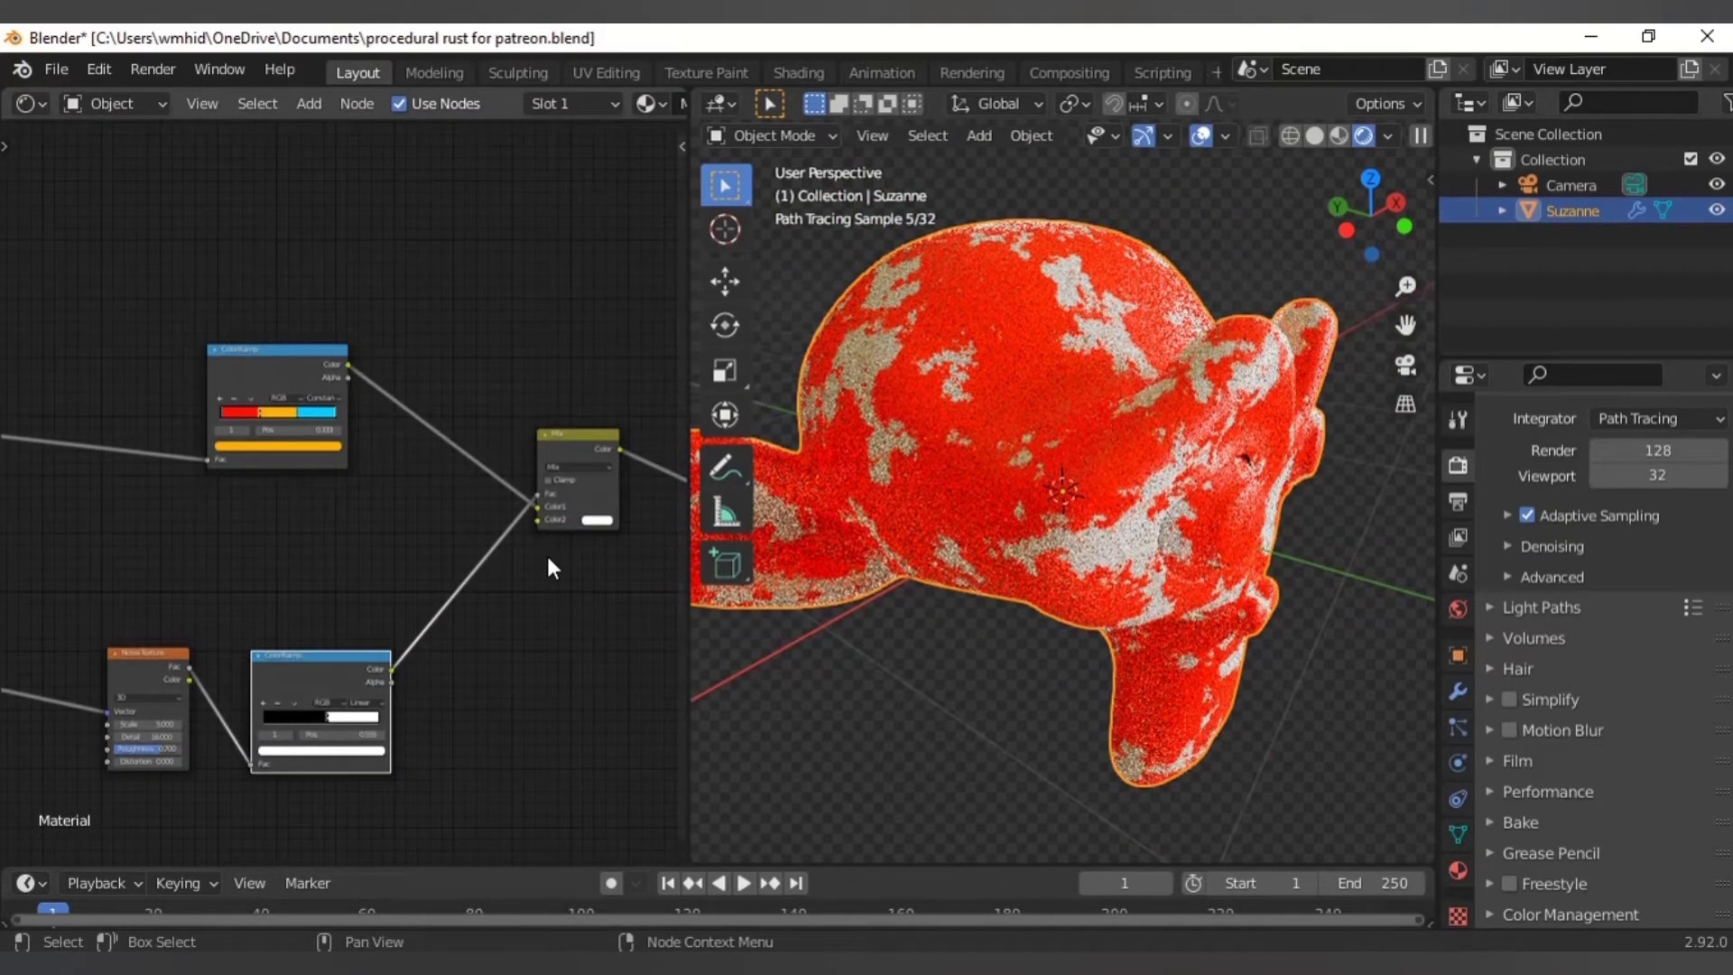
- Duplicate the Noise Texture and its ColorRamp, place the copies above them and connect the copied ramp's Color to the Mix node's Color2
{"action": "middle_click_drag", "start_coordinate": [201, 602], "coordinate": [242, 562]}
{"action": "left_click", "coordinate": [186, 621]}
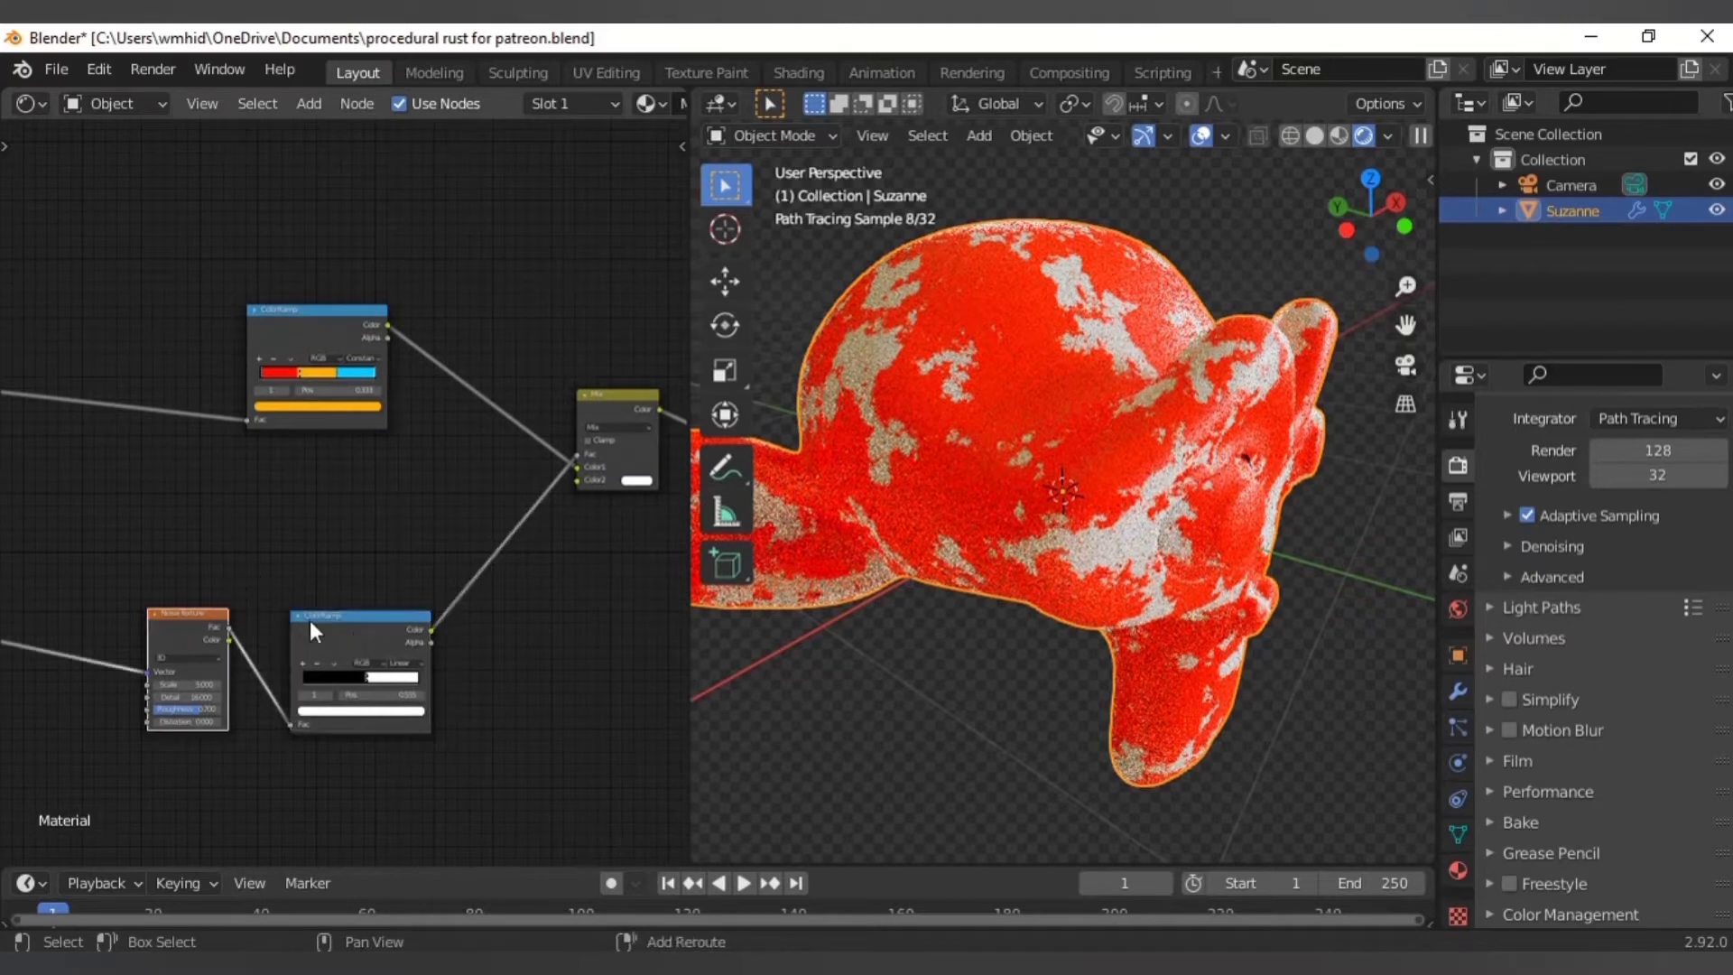
{"action": "left_click", "coordinate": [355, 636], "text": "shift"}
{"action": "key", "text": "shift+d"}
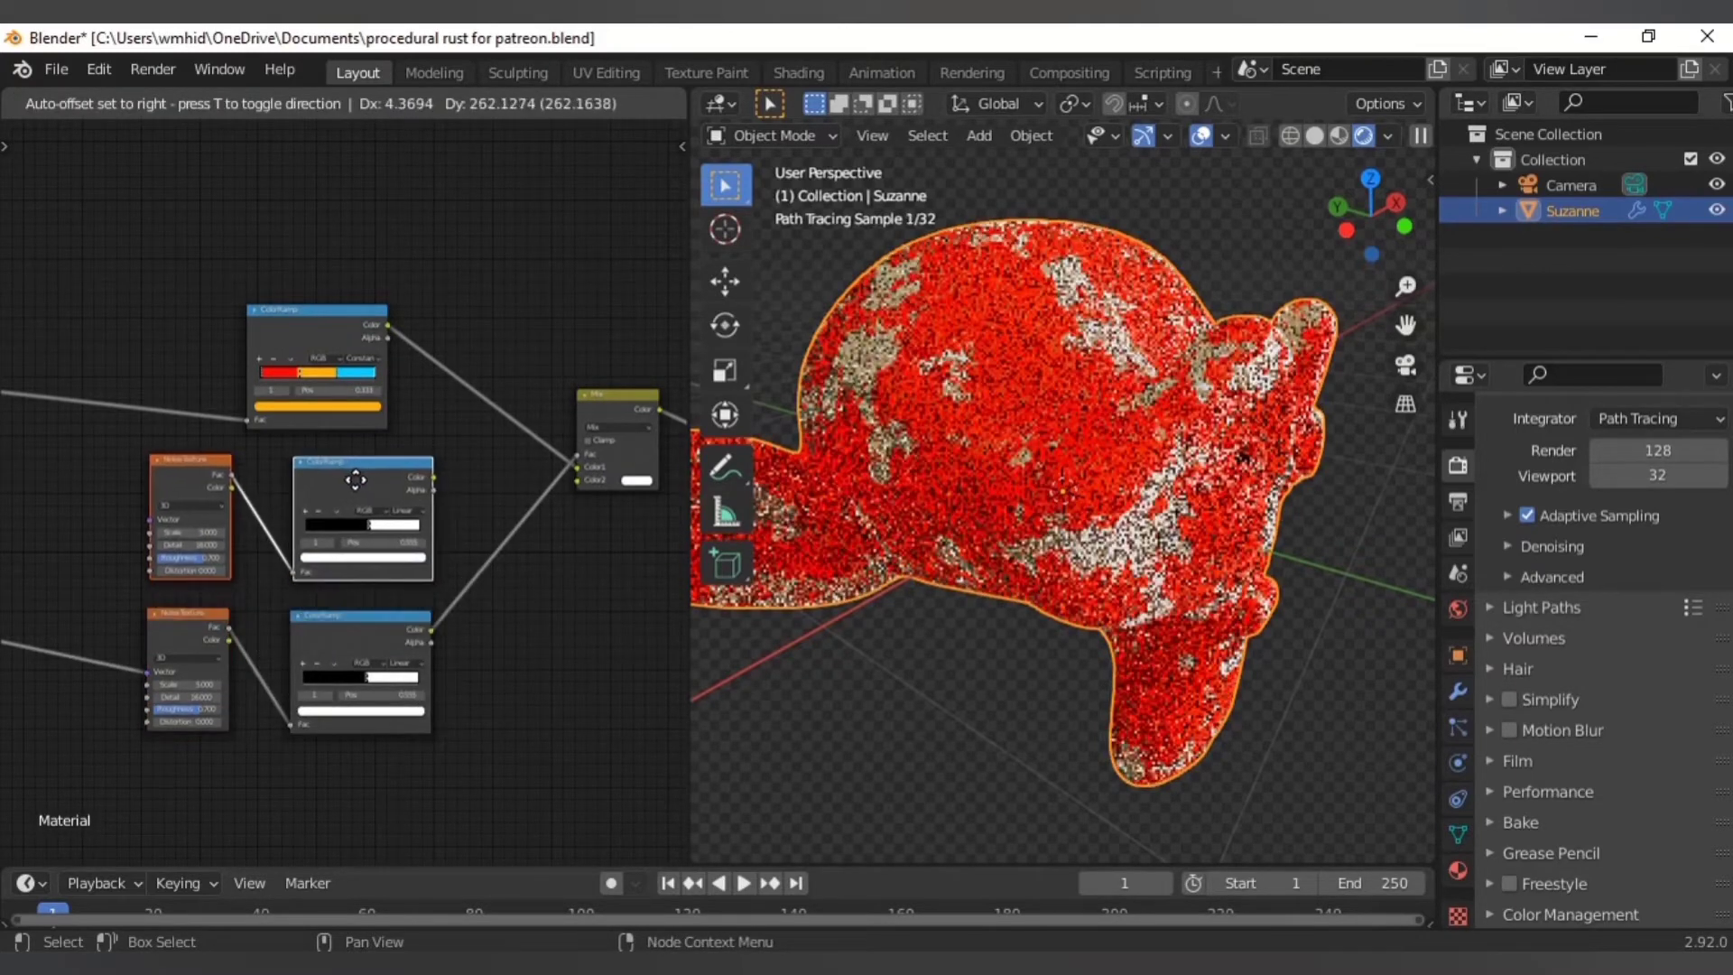
{"action": "left_click", "coordinate": [448, 574]}
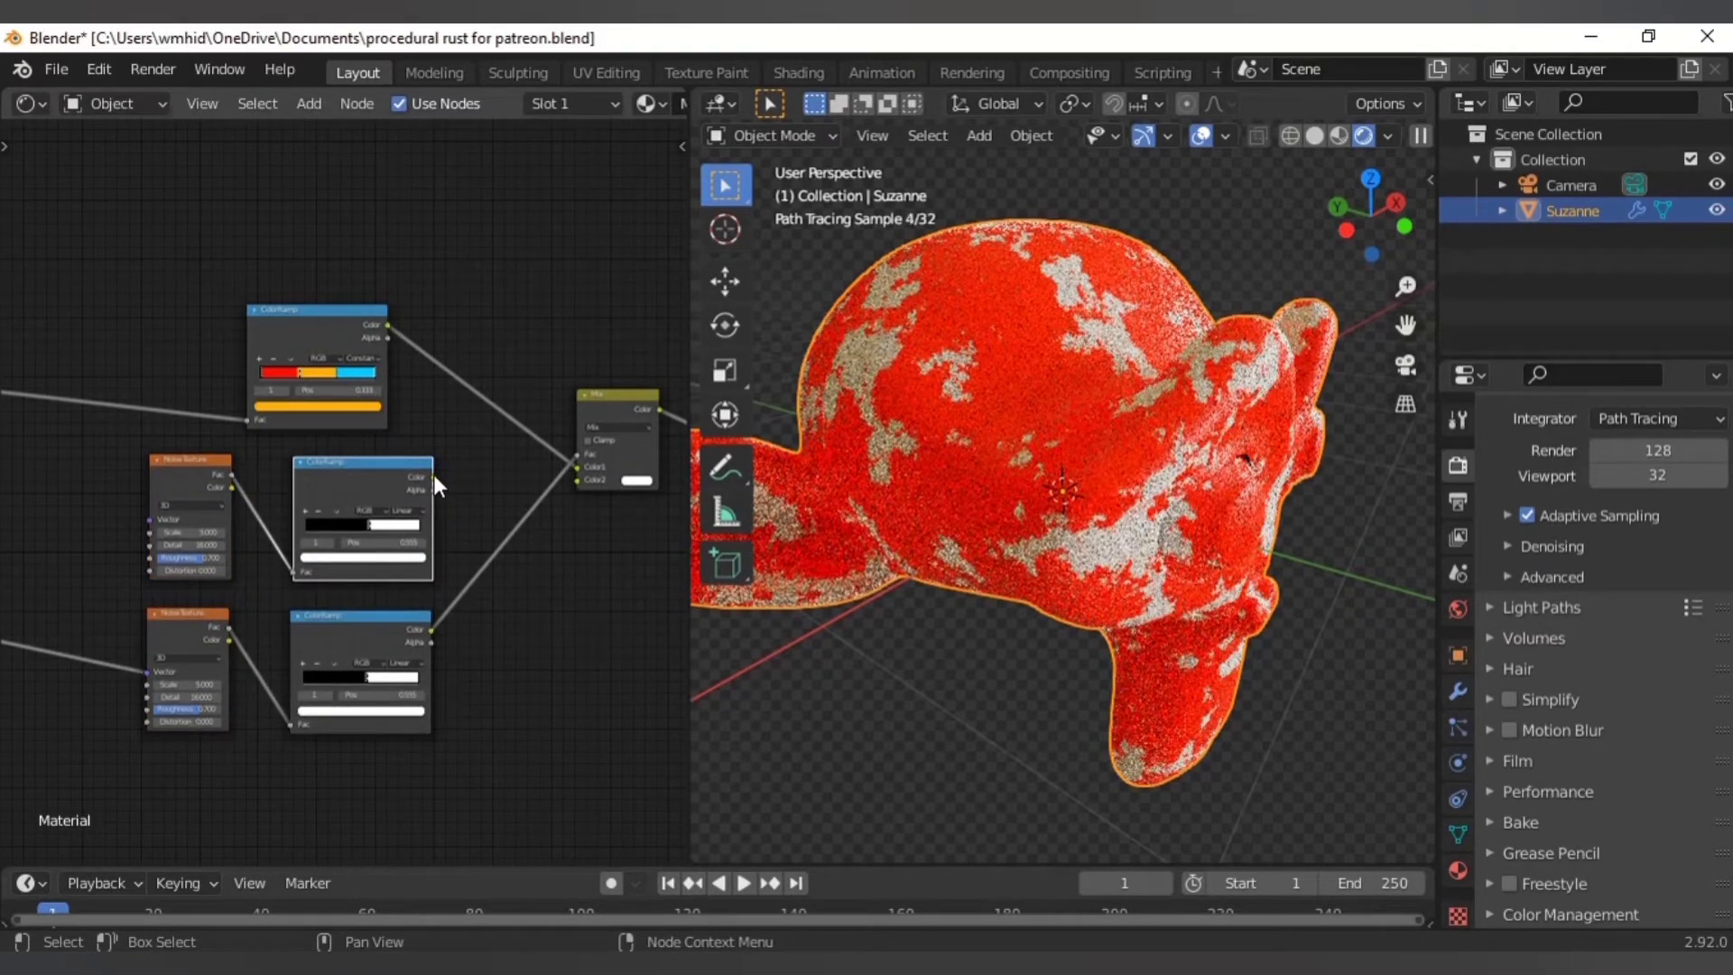
{"action": "left_click_drag", "start_coordinate": [433, 475], "coordinate": [571, 488]}
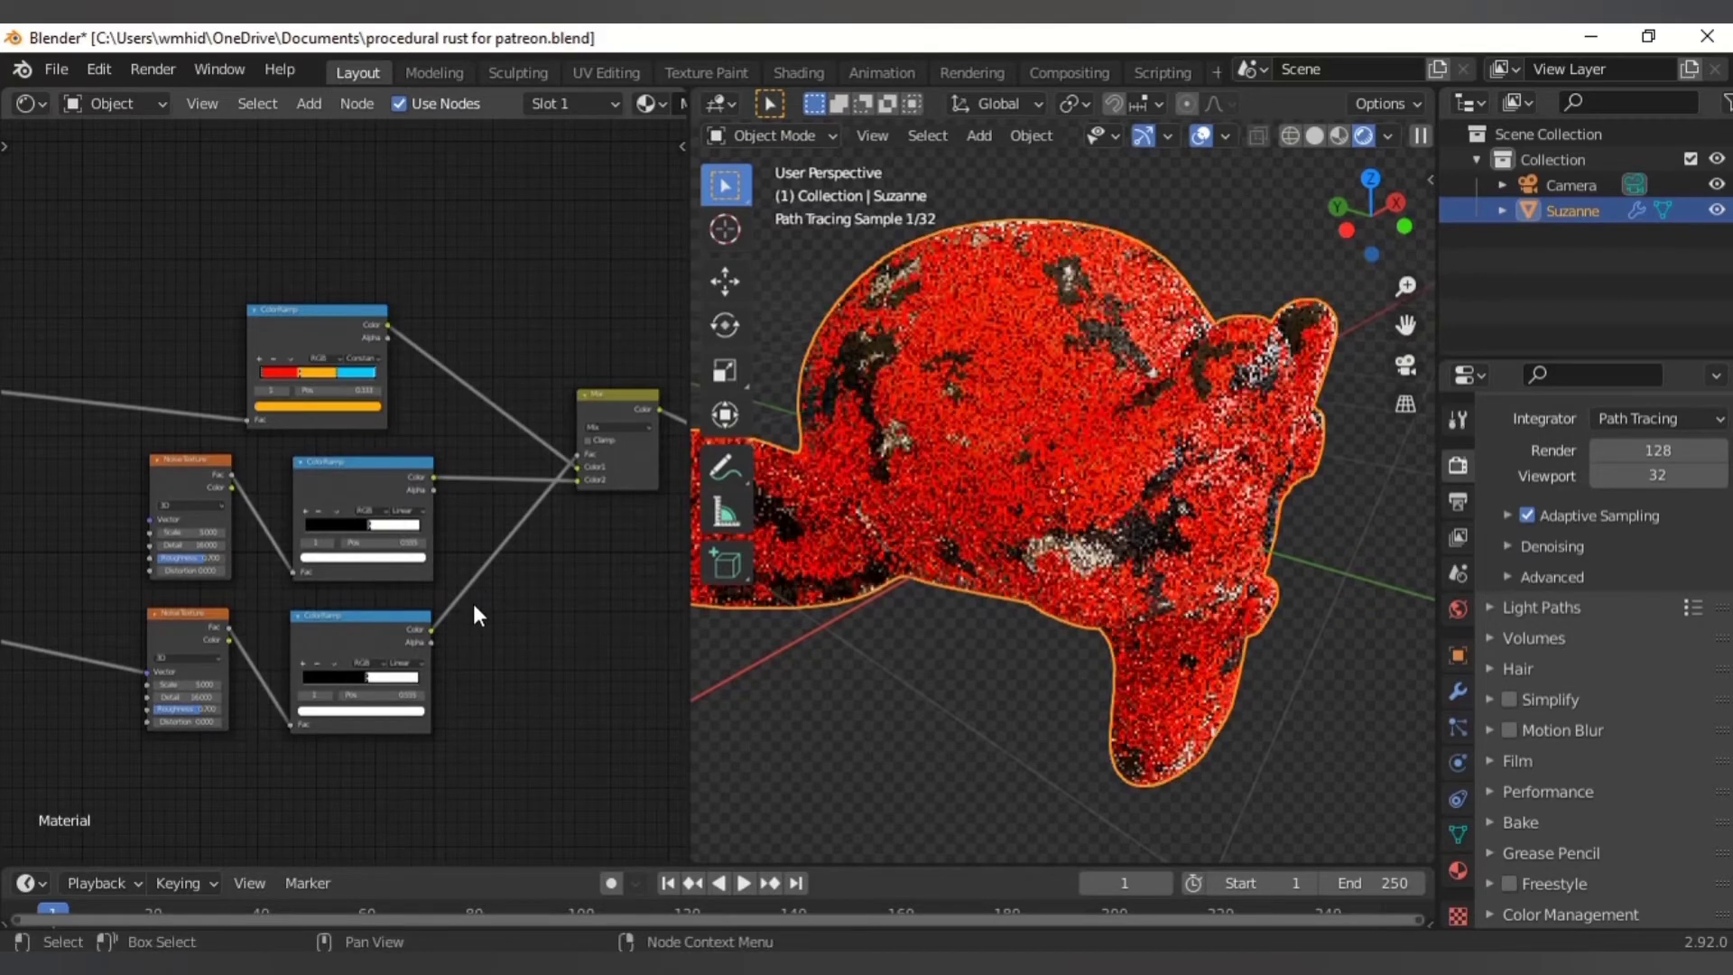
- Spread the duplicated ColorRamp's black and white stops to opposite ends, positions 0.000 and 1.000
{"action": "scroll", "coordinate": [473, 599], "scroll_direction": "up", "scroll_amount": 3}
{"action": "middle_click_drag", "start_coordinate": [359, 675], "coordinate": [368, 672]}
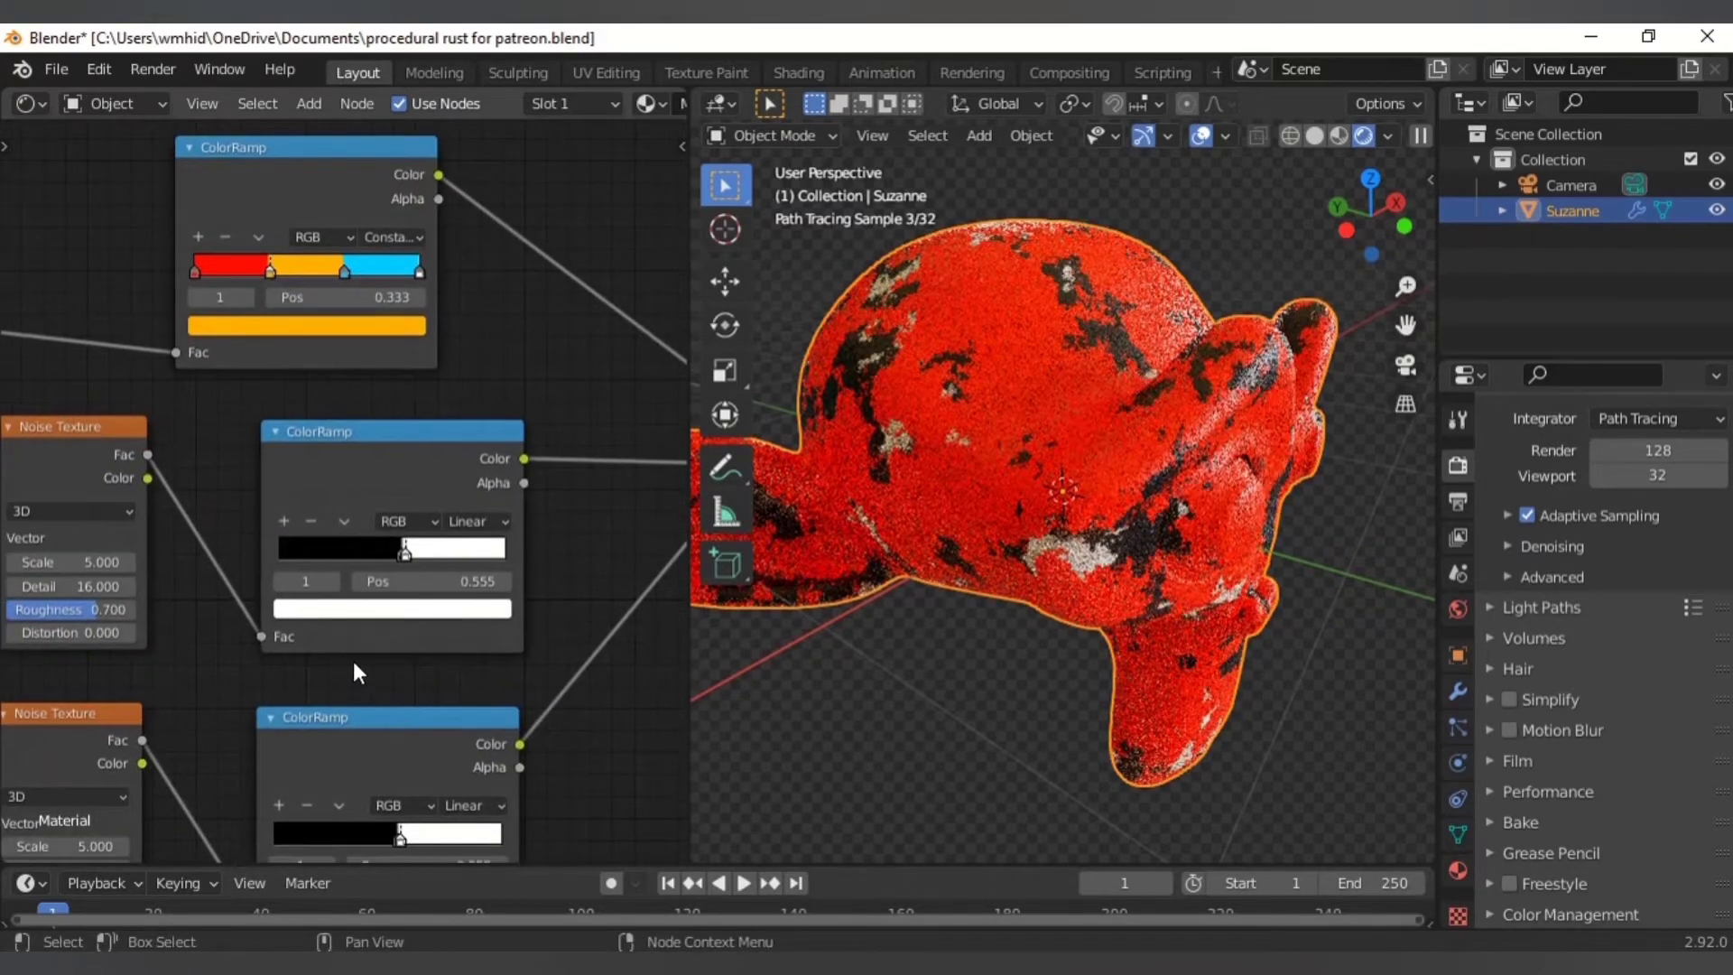
{"action": "scroll", "coordinate": [429, 653], "scroll_direction": "up", "scroll_amount": 1}
{"action": "left_click_drag", "start_coordinate": [420, 567], "coordinate": [574, 562]}
{"action": "left_click_drag", "start_coordinate": [417, 572], "coordinate": [220, 566]}
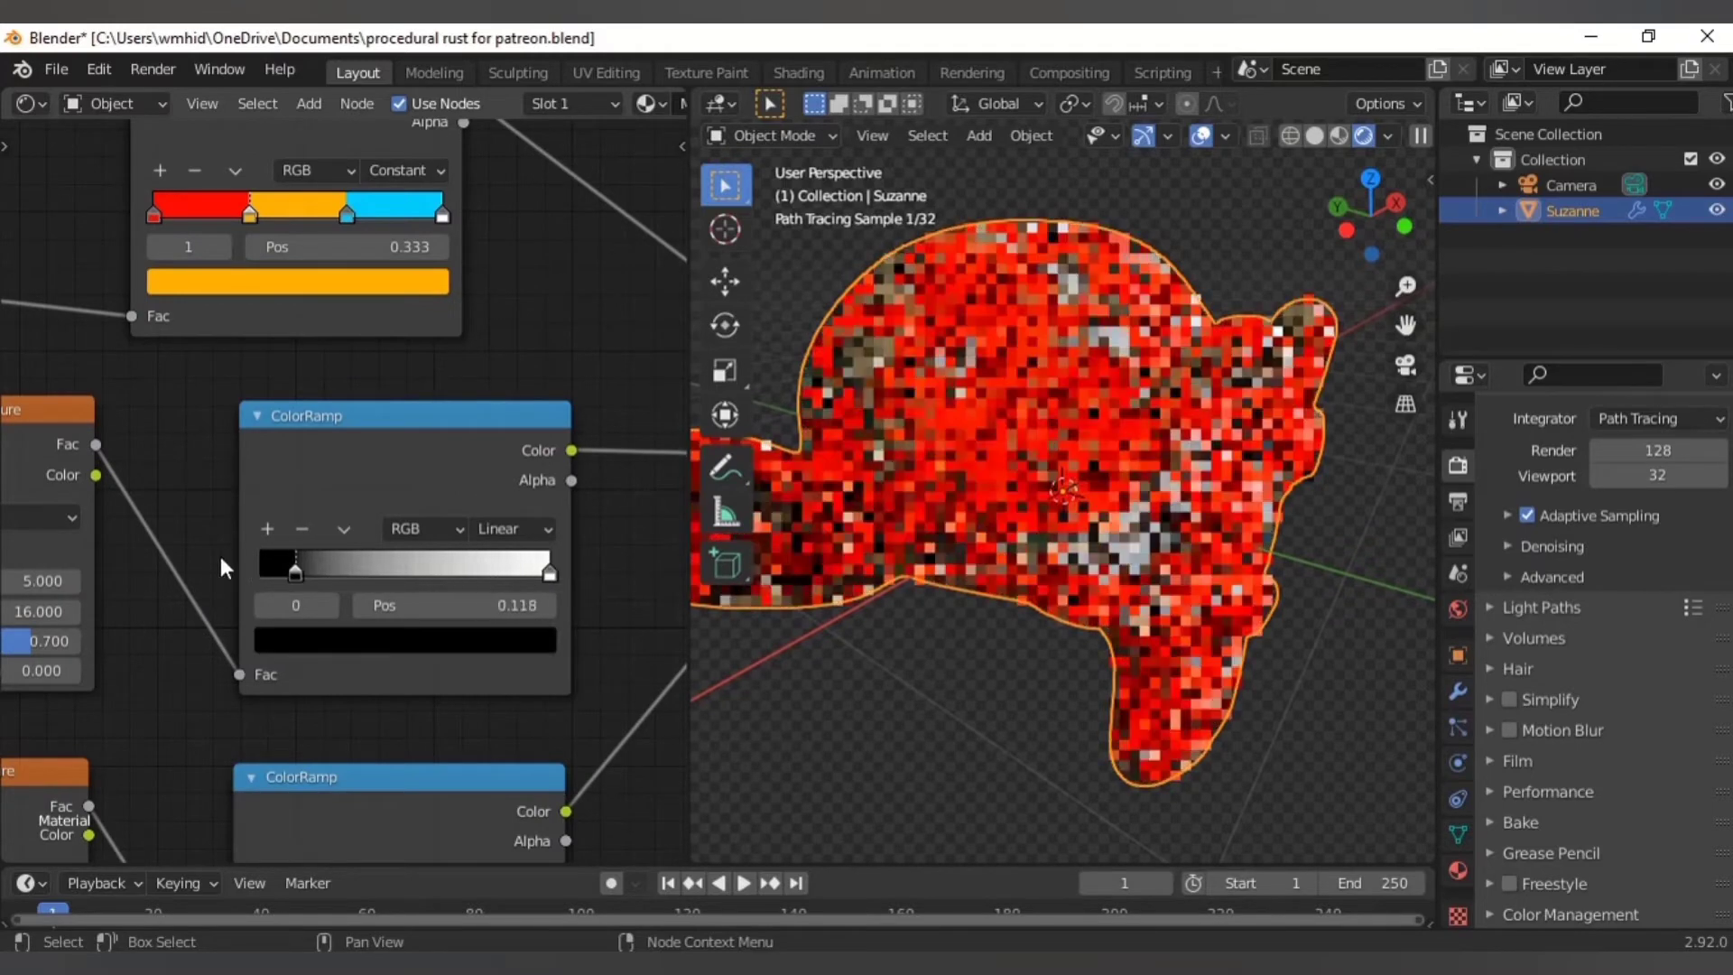
- Colour the first stop of the duplicated ColorRamp a rusty orange-brown
{"action": "left_click", "coordinate": [334, 641]}
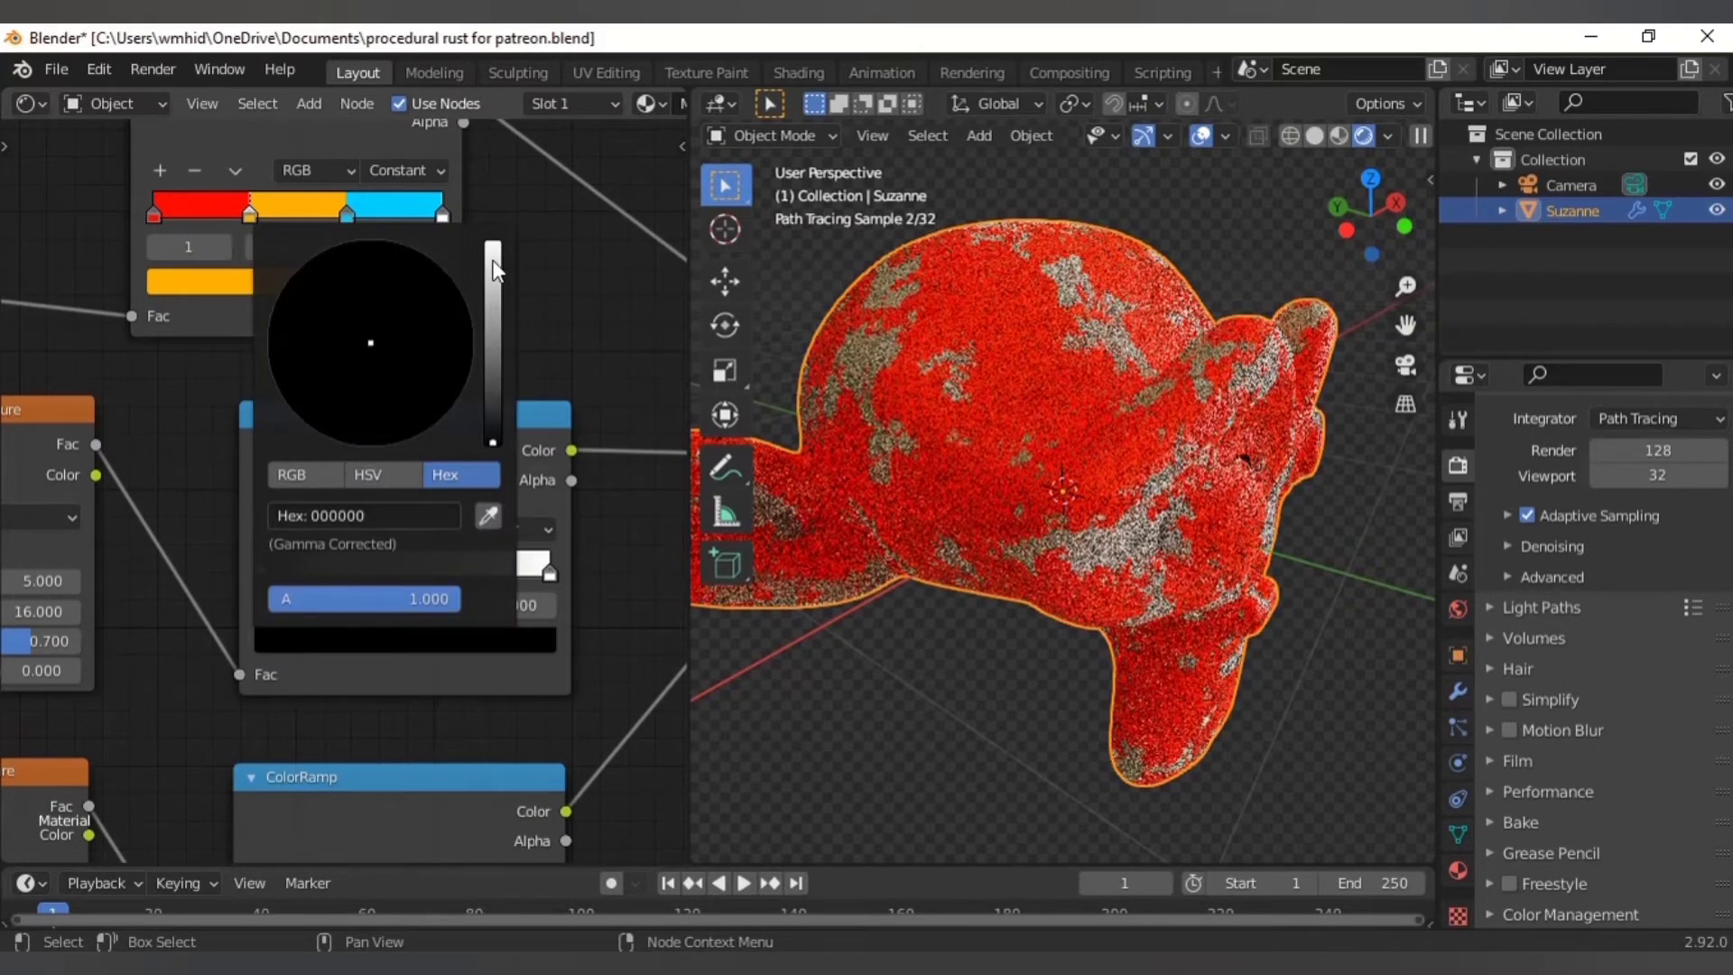
{"action": "left_click_drag", "start_coordinate": [495, 271], "coordinate": [496, 320]}
{"action": "left_click", "coordinate": [348, 397]}
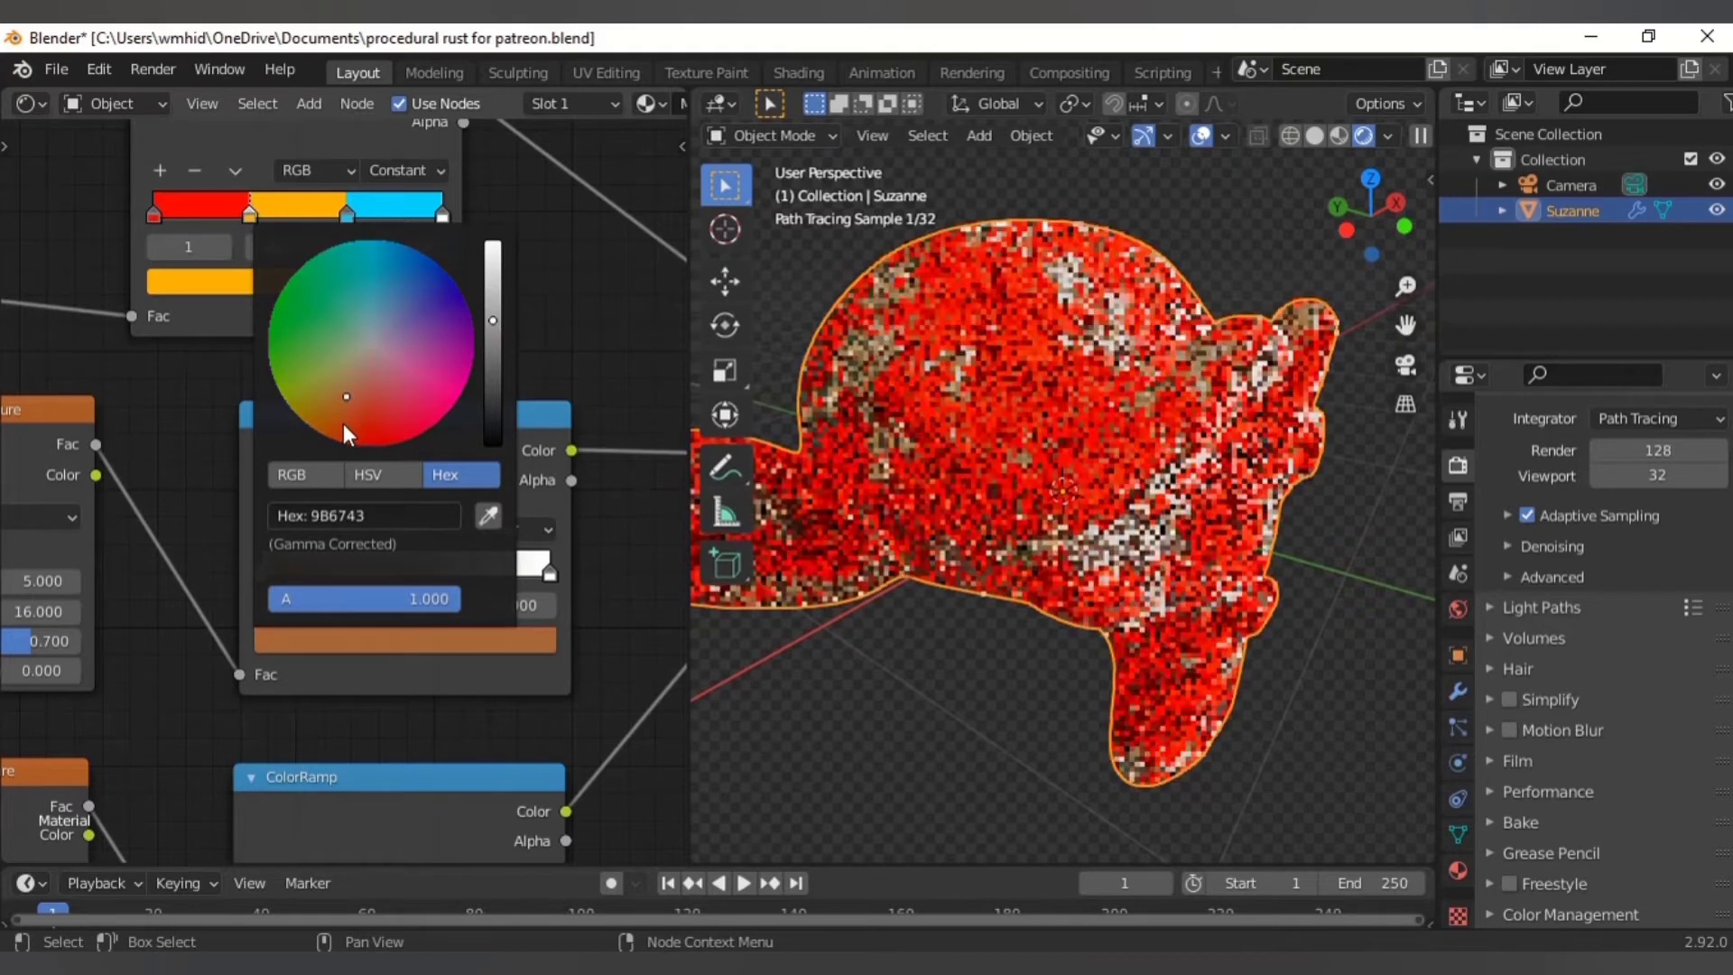
{"action": "left_click", "coordinate": [343, 425]}
{"action": "left_click", "coordinate": [340, 406]}
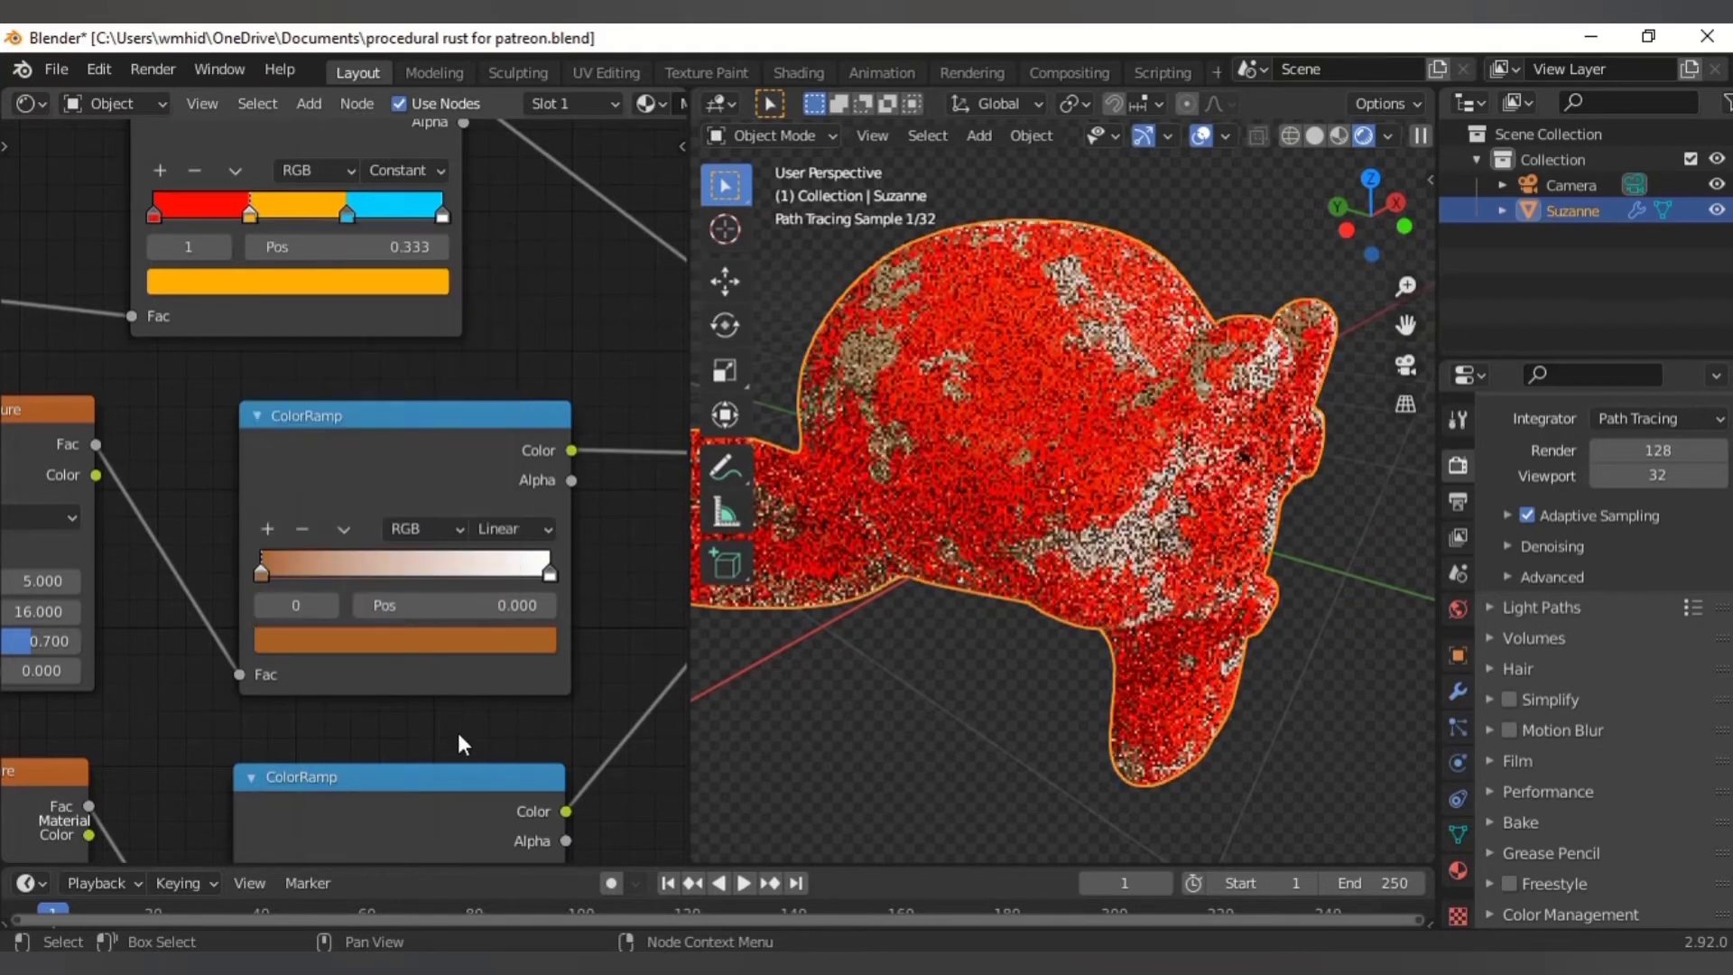
- Colour the duplicated ColorRamp's last stop dark brown and move it to position 0.432
{"action": "left_click", "coordinate": [547, 570]}
{"action": "left_click", "coordinate": [492, 644]}
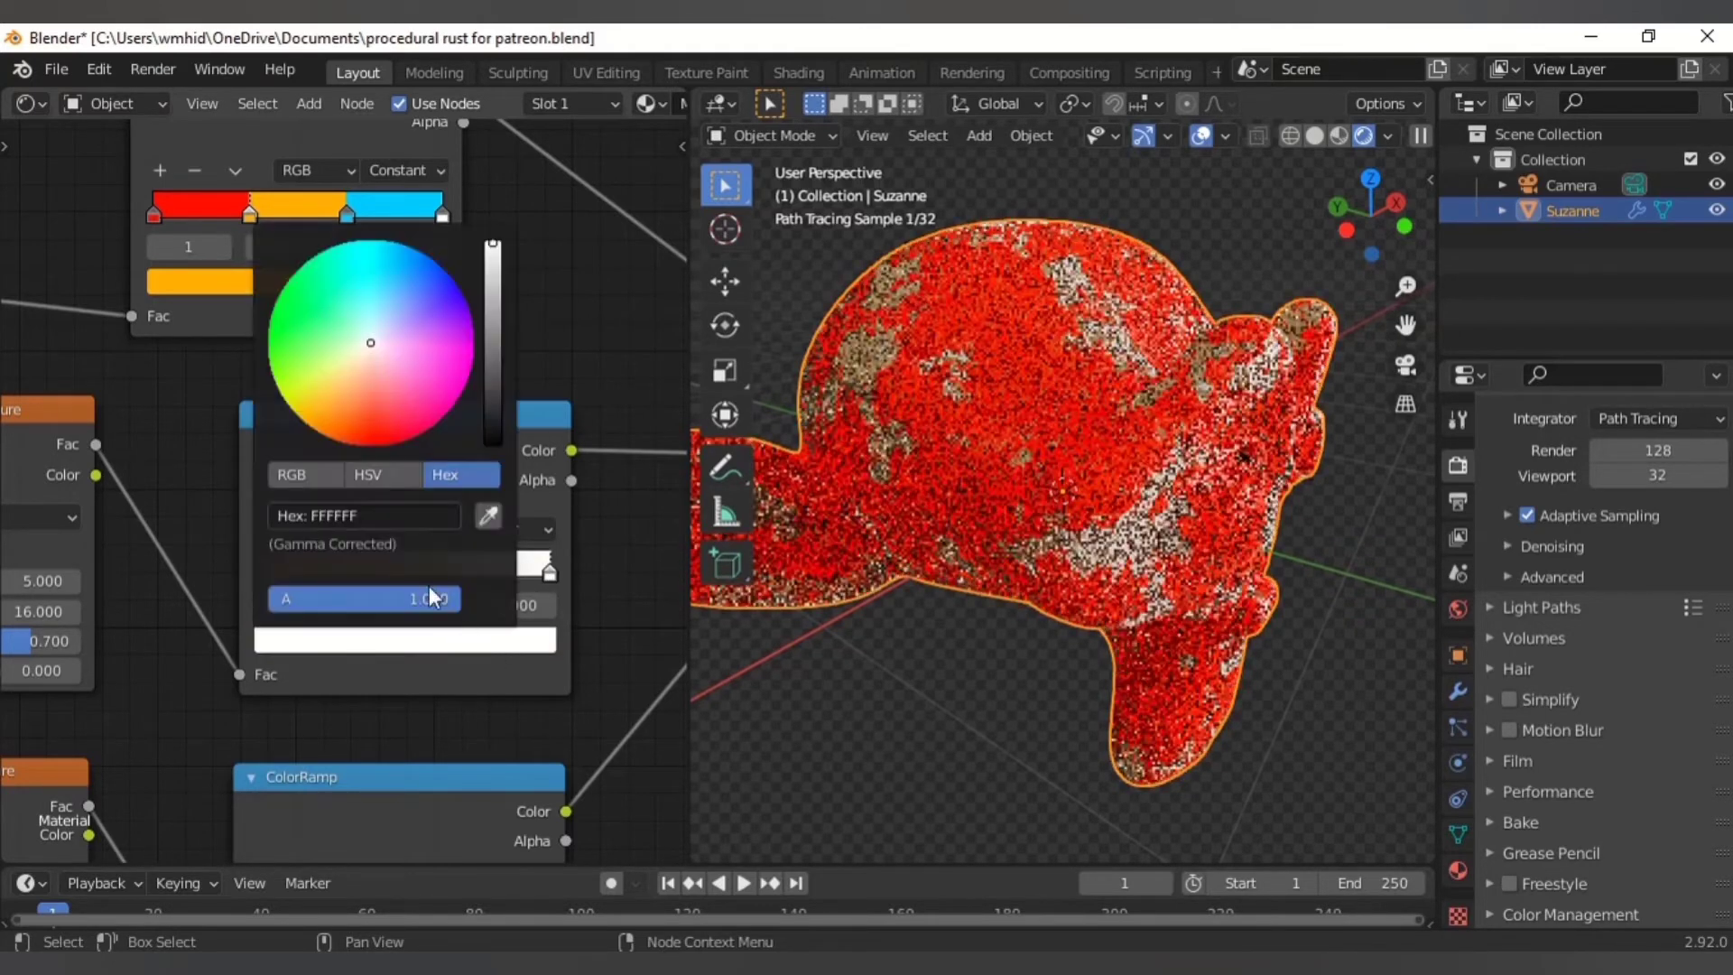
{"action": "left_click", "coordinate": [344, 393]}
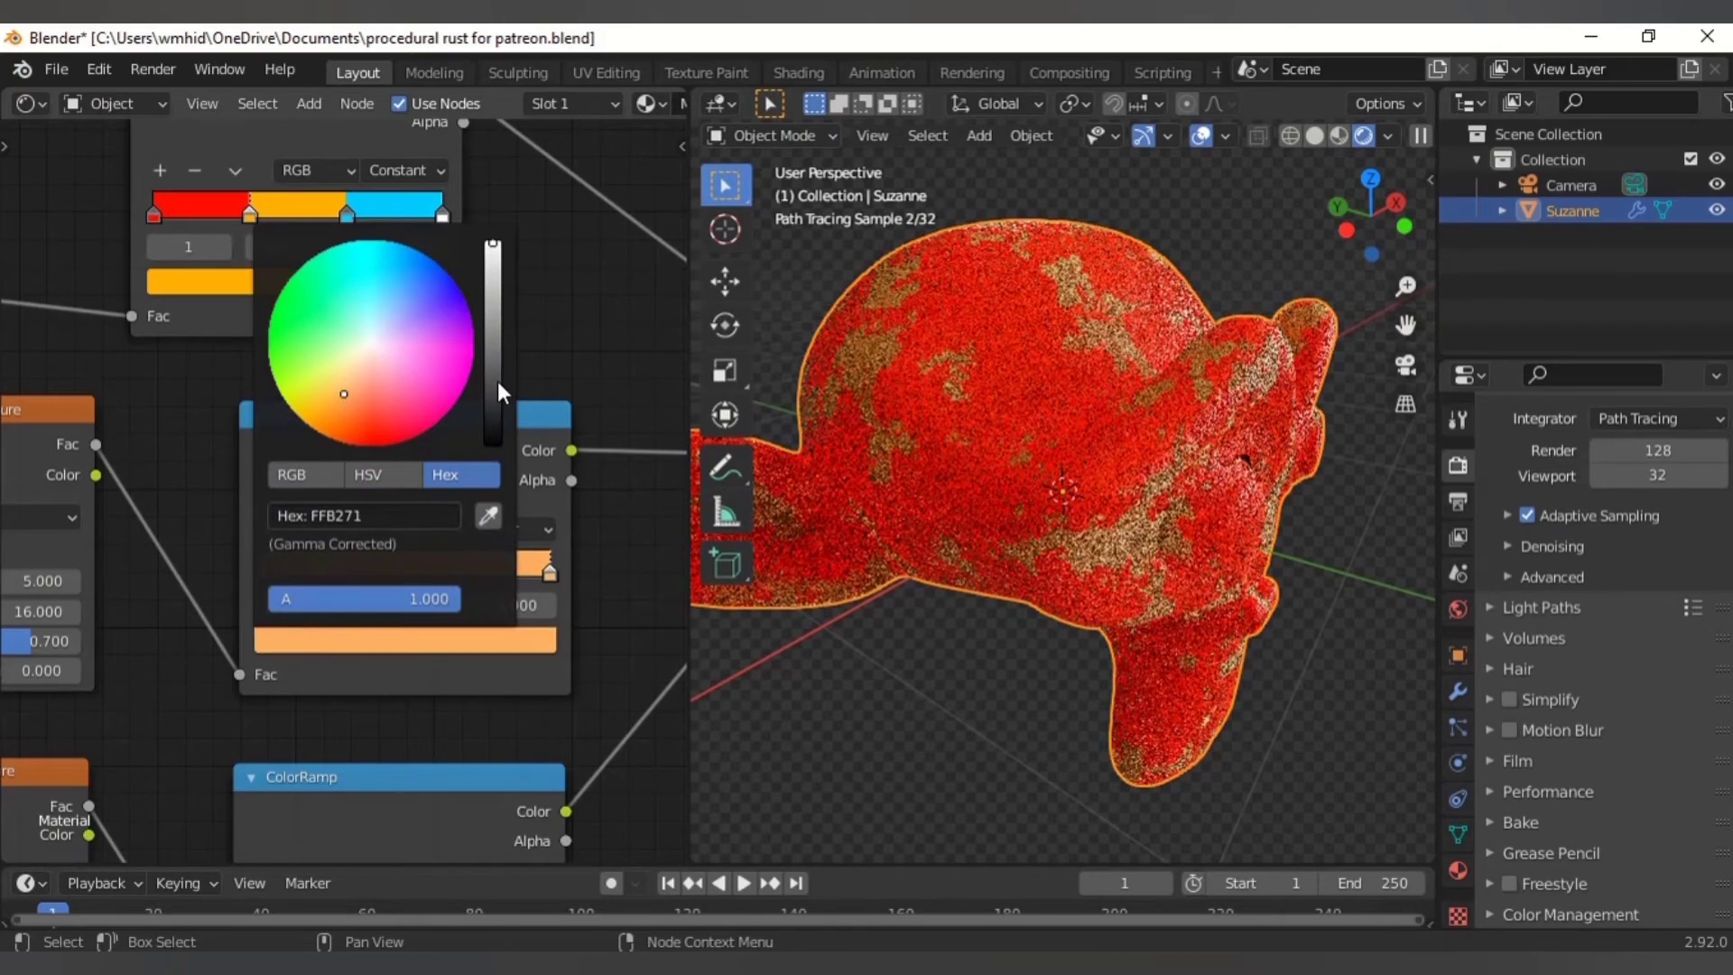
{"action": "left_click", "coordinate": [496, 381]}
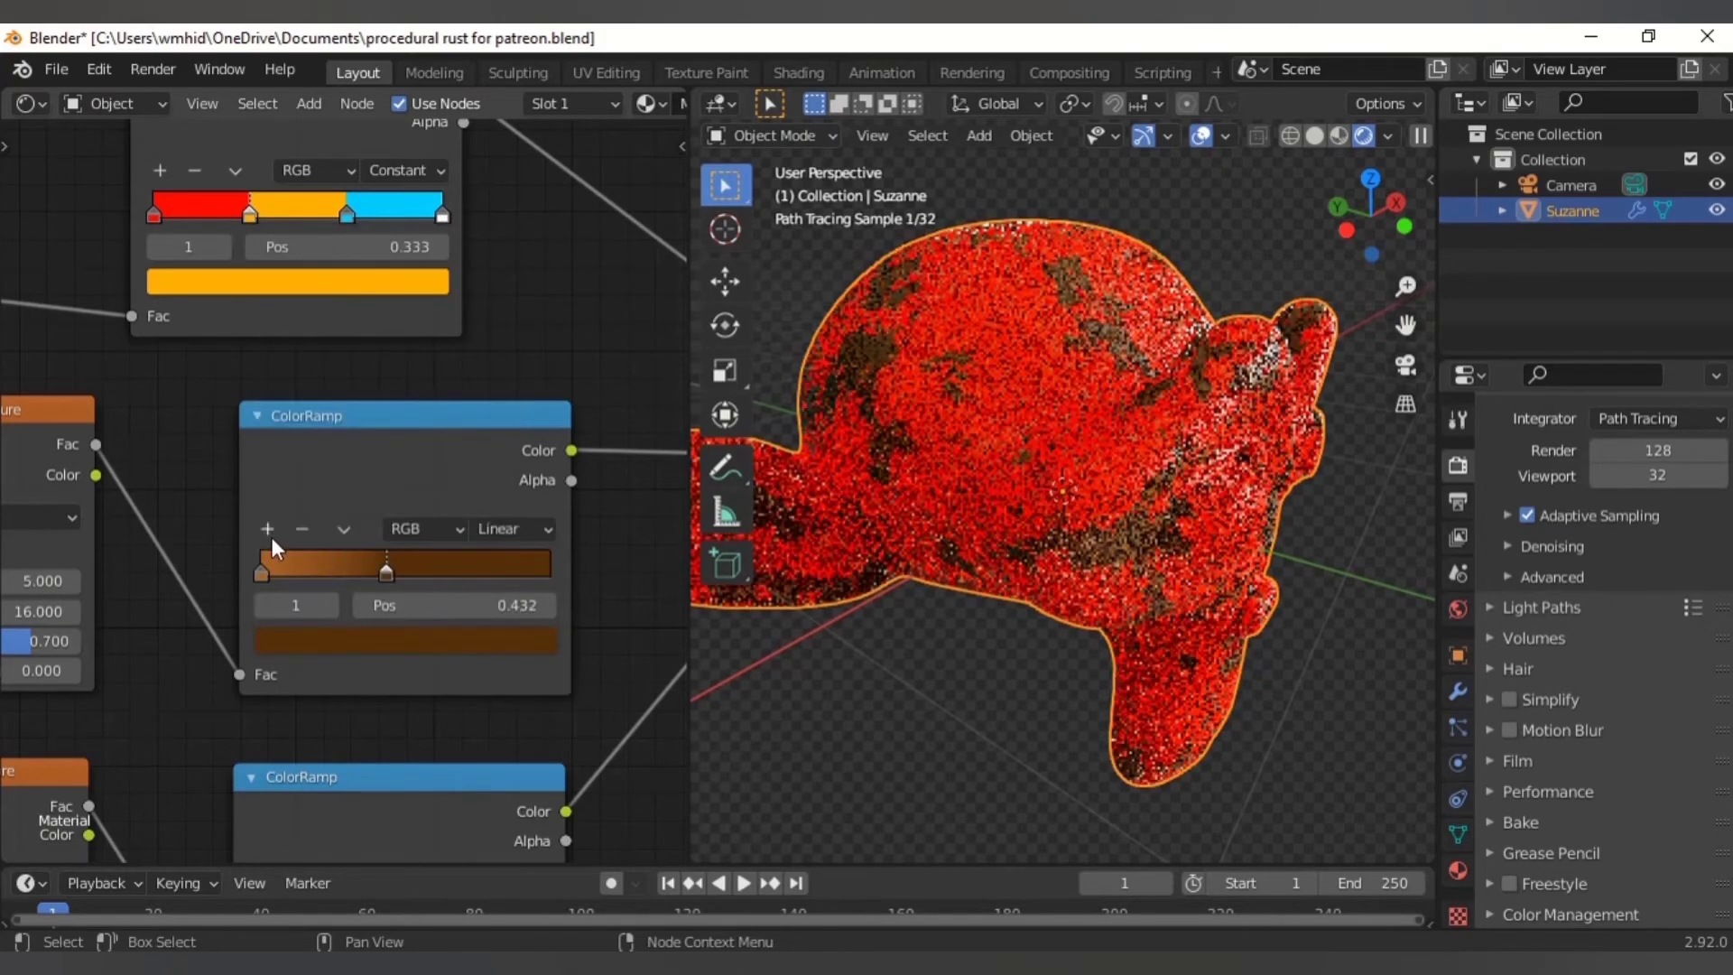
- Add a third stop to the duplicated ColorRamp at position 0.802 and colour it olive-brown
{"action": "left_click", "coordinate": [270, 533]}
{"action": "left_click_drag", "start_coordinate": [323, 573], "coordinate": [494, 573]}
{"action": "left_click", "coordinate": [469, 632]}
{"action": "left_click", "coordinate": [322, 394]}
{"action": "scroll", "coordinate": [485, 634], "scroll_direction": "down", "scroll_amount": 12}
- Set the duplicated Noise Texture's Scale to 150 and its Roughness to 0.525
{"action": "scroll", "coordinate": [304, 665], "scroll_direction": "up", "scroll_amount": 8}
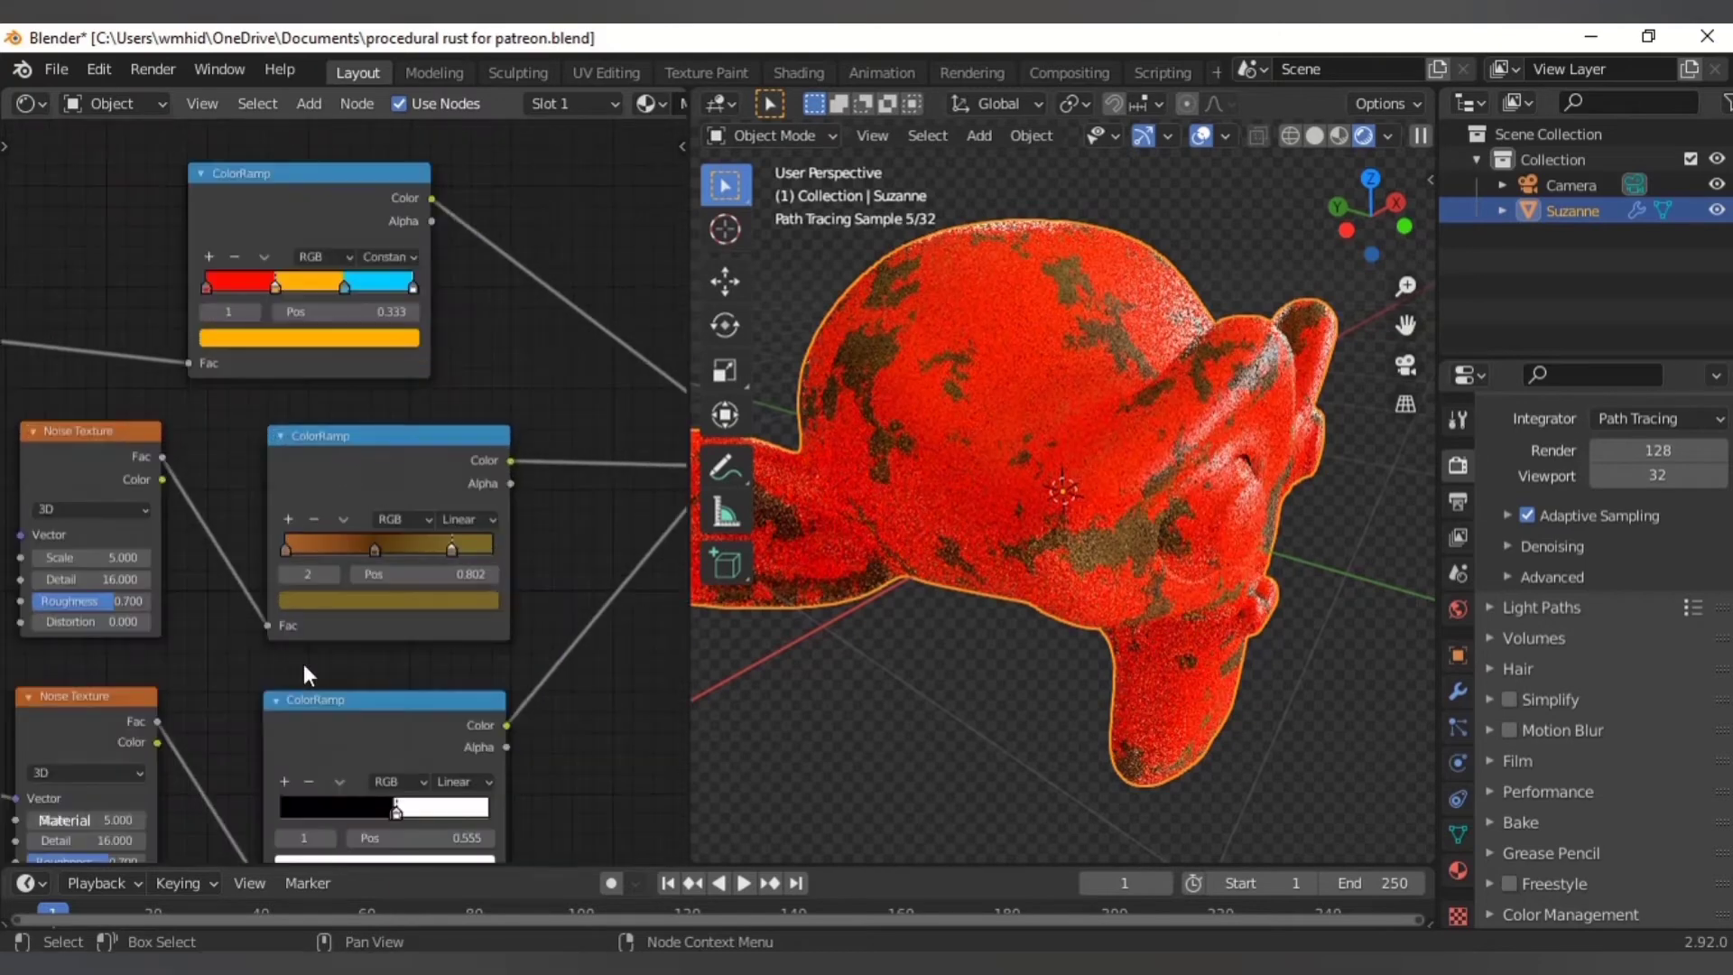
{"action": "scroll", "coordinate": [303, 663], "scroll_direction": "up", "scroll_amount": 5}
{"action": "middle_click_drag", "start_coordinate": [252, 623], "coordinate": [546, 632]}
{"action": "middle_click_drag", "start_coordinate": [350, 697], "coordinate": [361, 697]}
{"action": "double_click", "coordinate": [352, 552]}
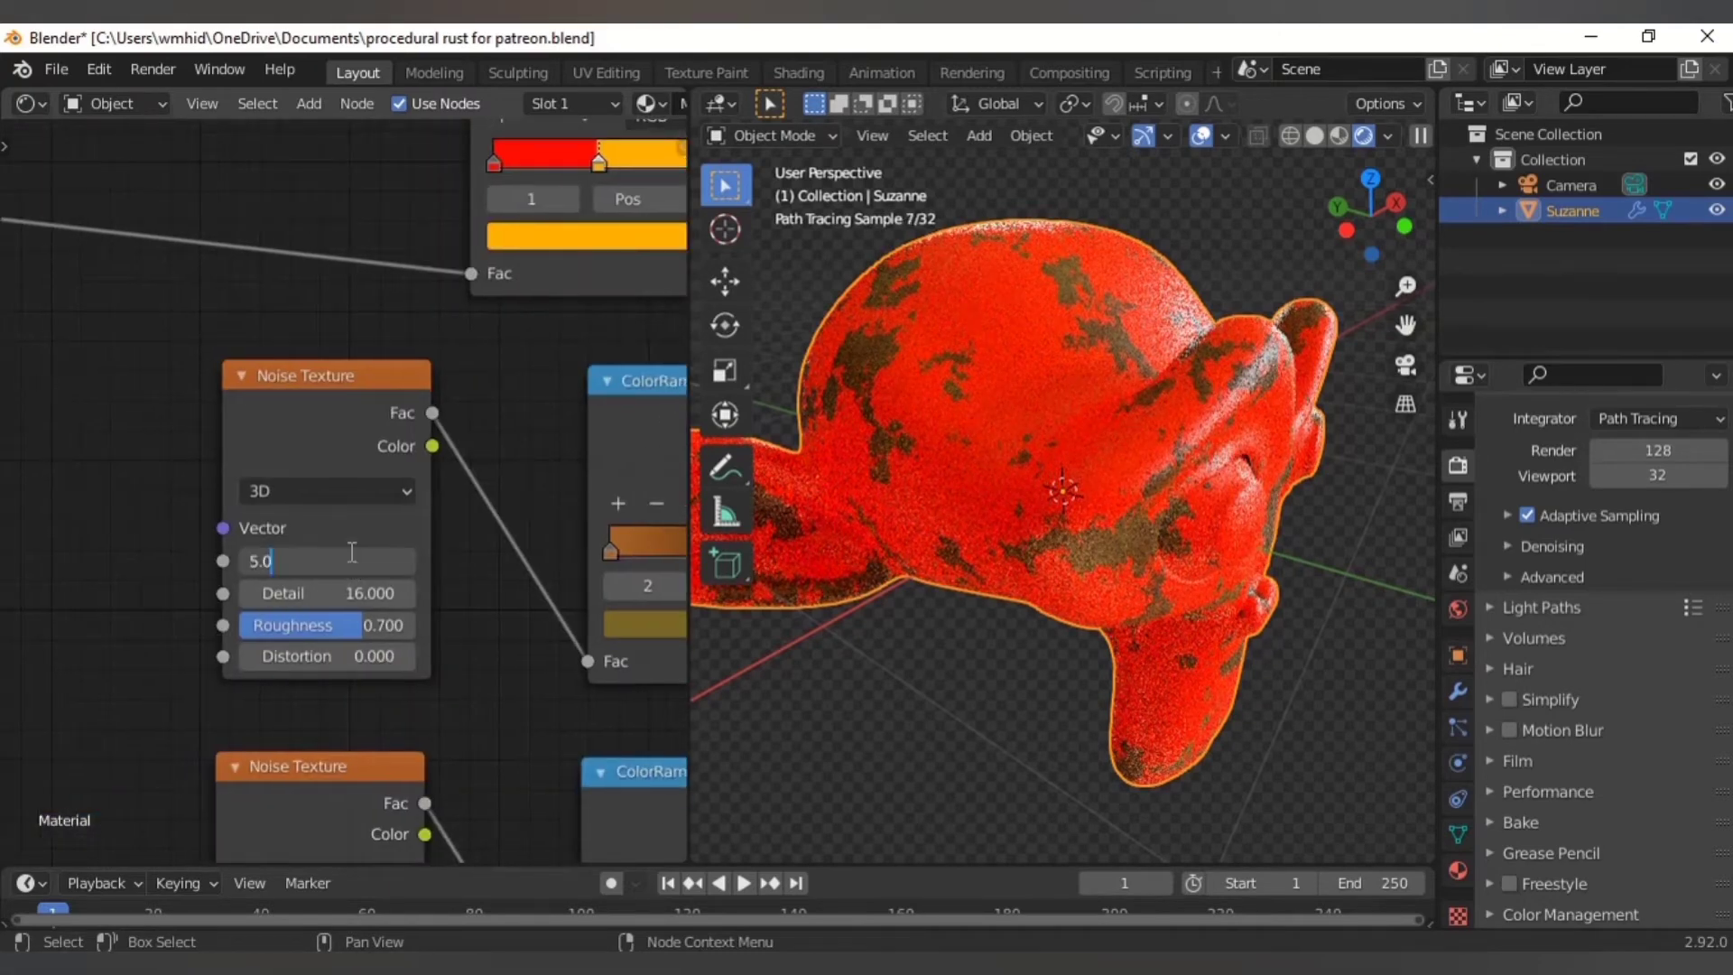
{"action": "type", "text": "150"}
{"action": "key", "text": "Return"}
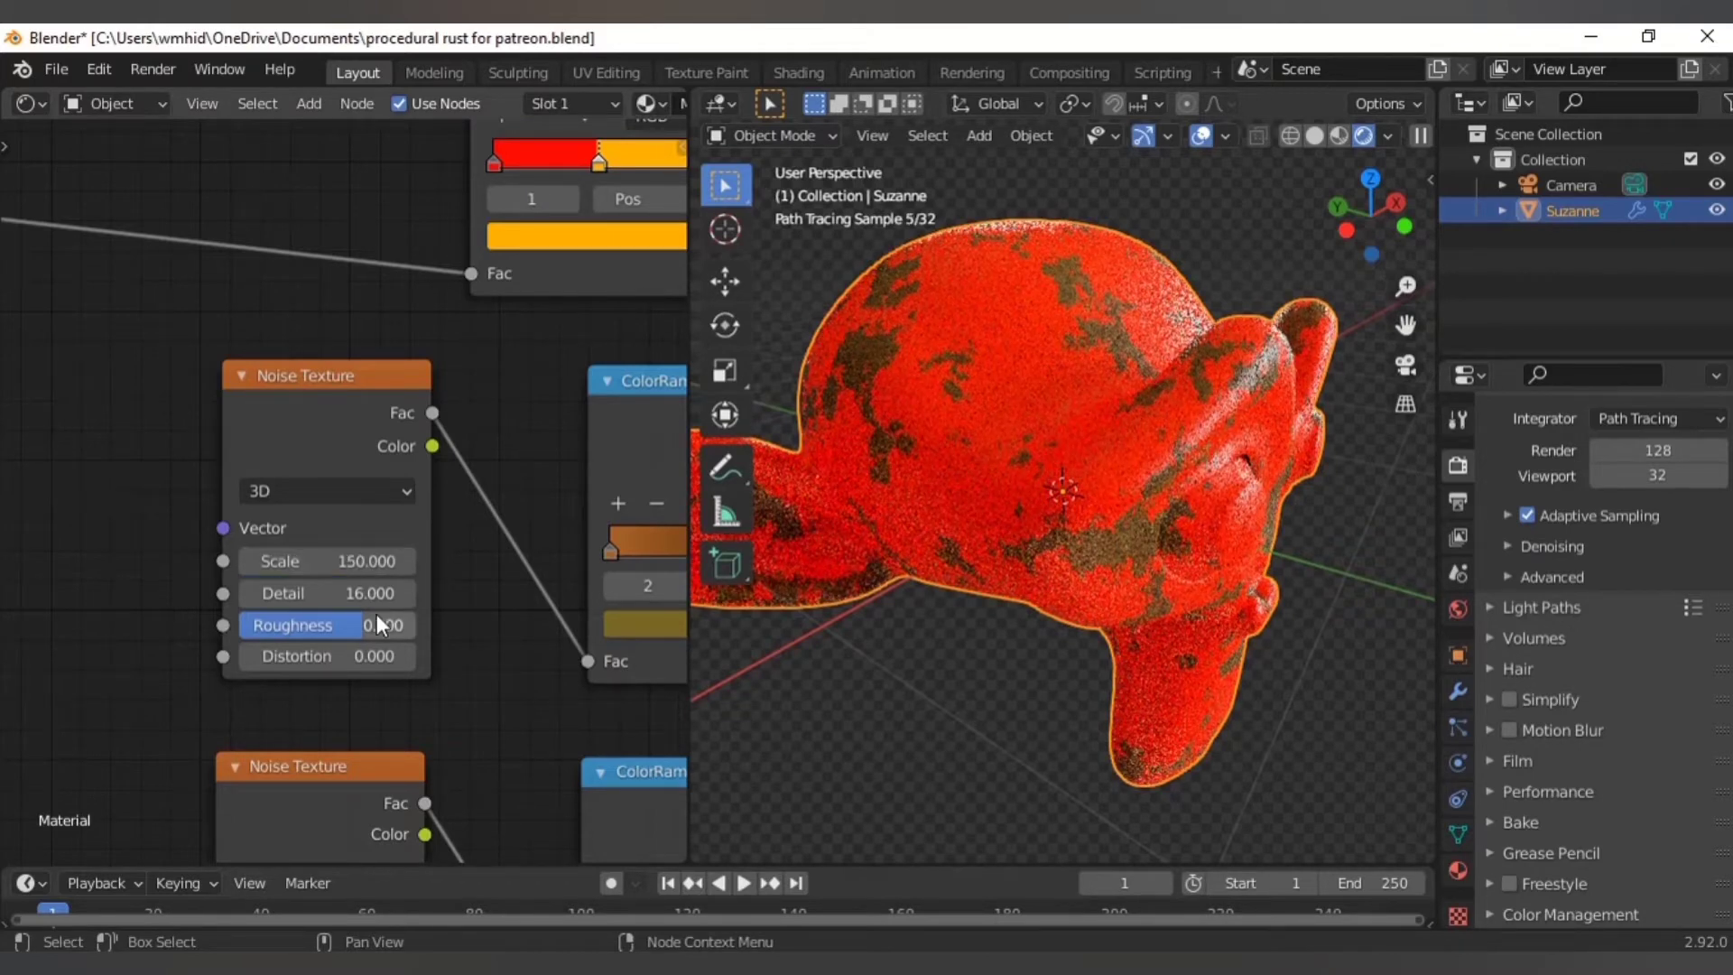
{"action": "left_click_drag", "start_coordinate": [354, 626], "coordinate": [332, 624]}
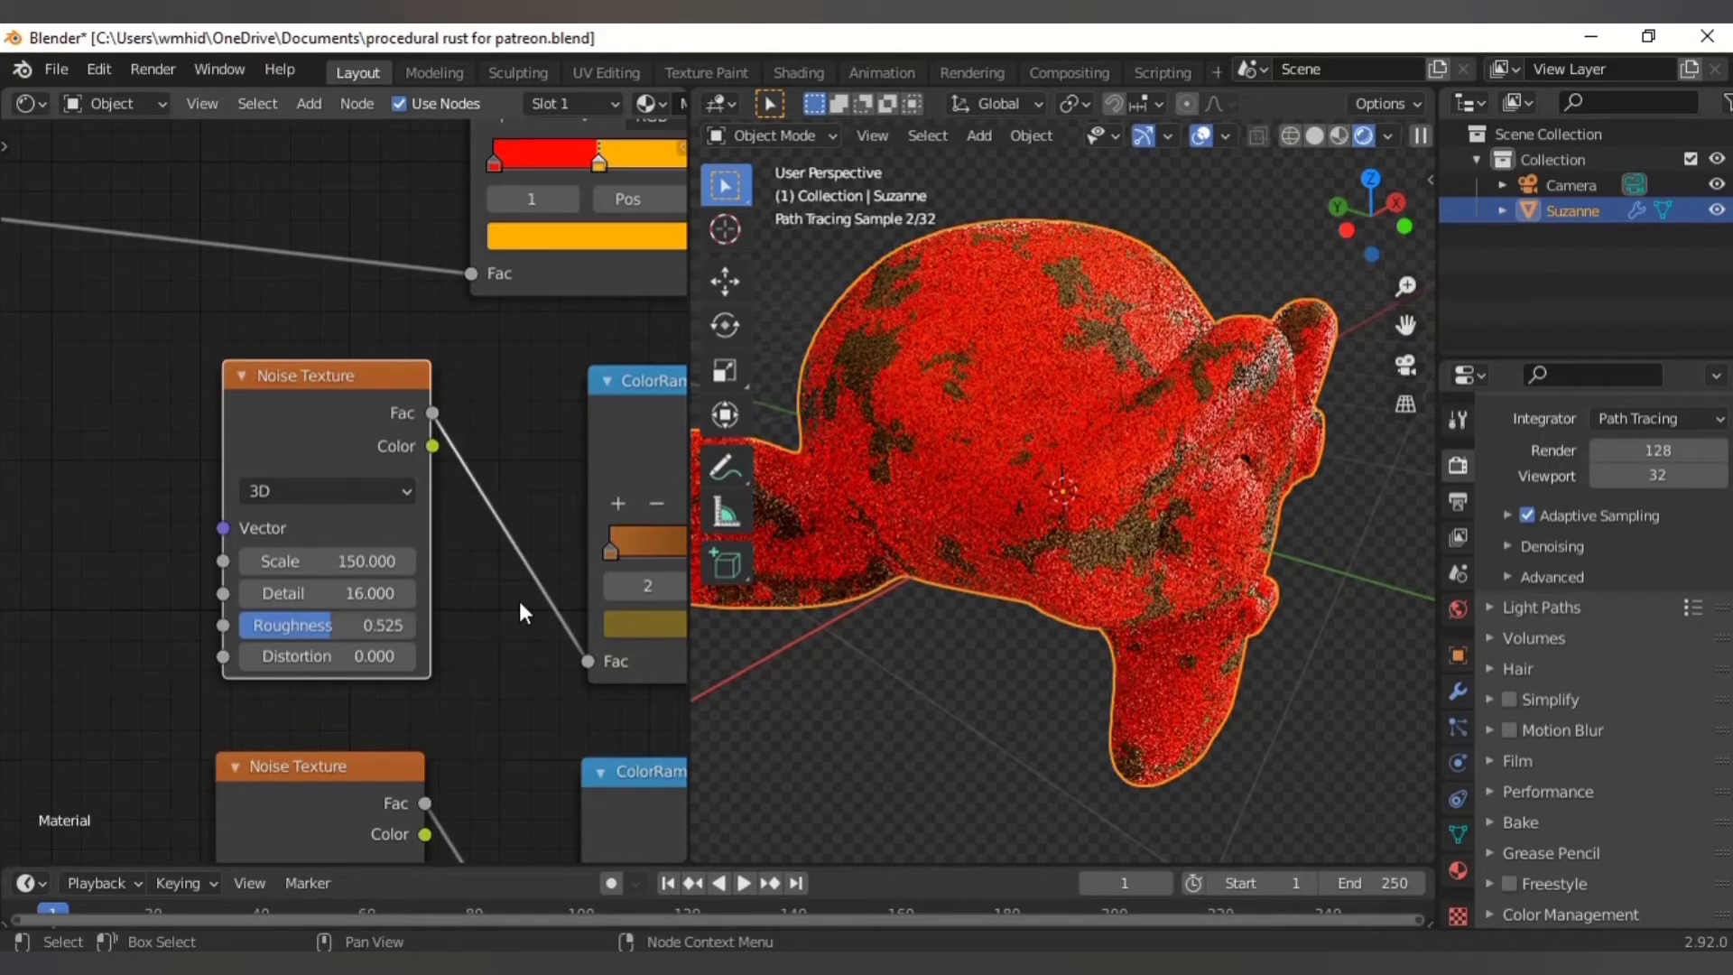
- Move the white stop of the lower black-and-white ColorRamp to position 0.550
{"action": "scroll", "coordinate": [502, 632], "scroll_direction": "down", "scroll_amount": 5}
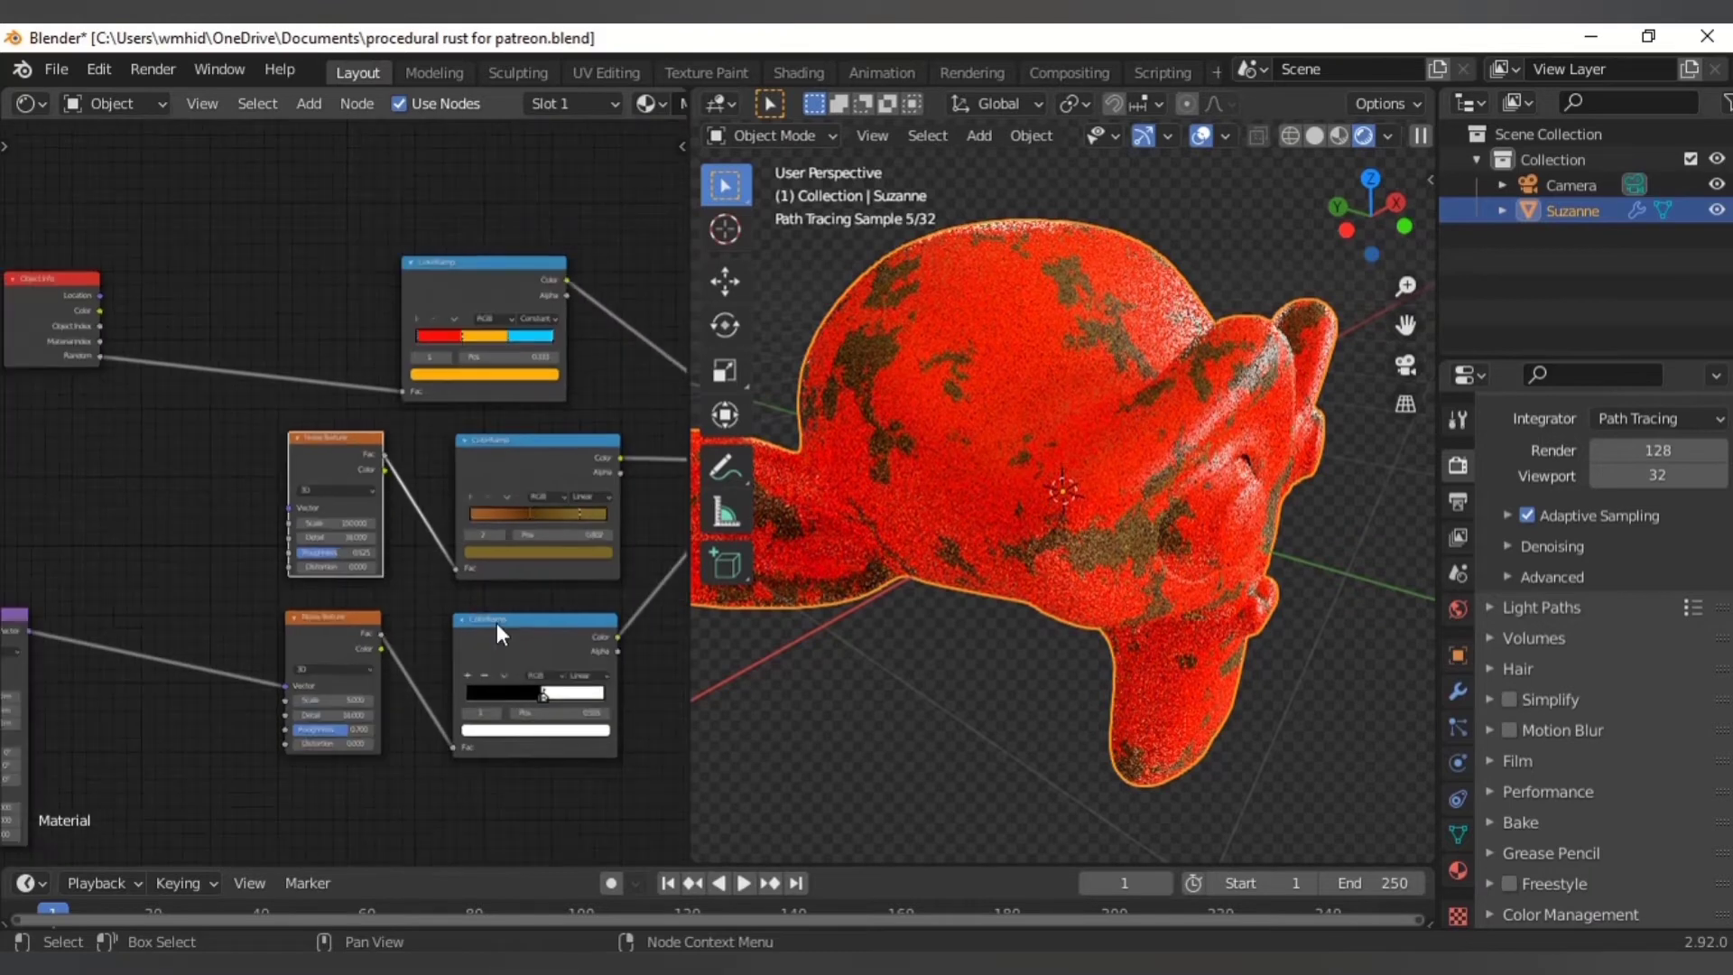
{"action": "scroll", "coordinate": [456, 718], "scroll_direction": "down", "scroll_amount": 3}
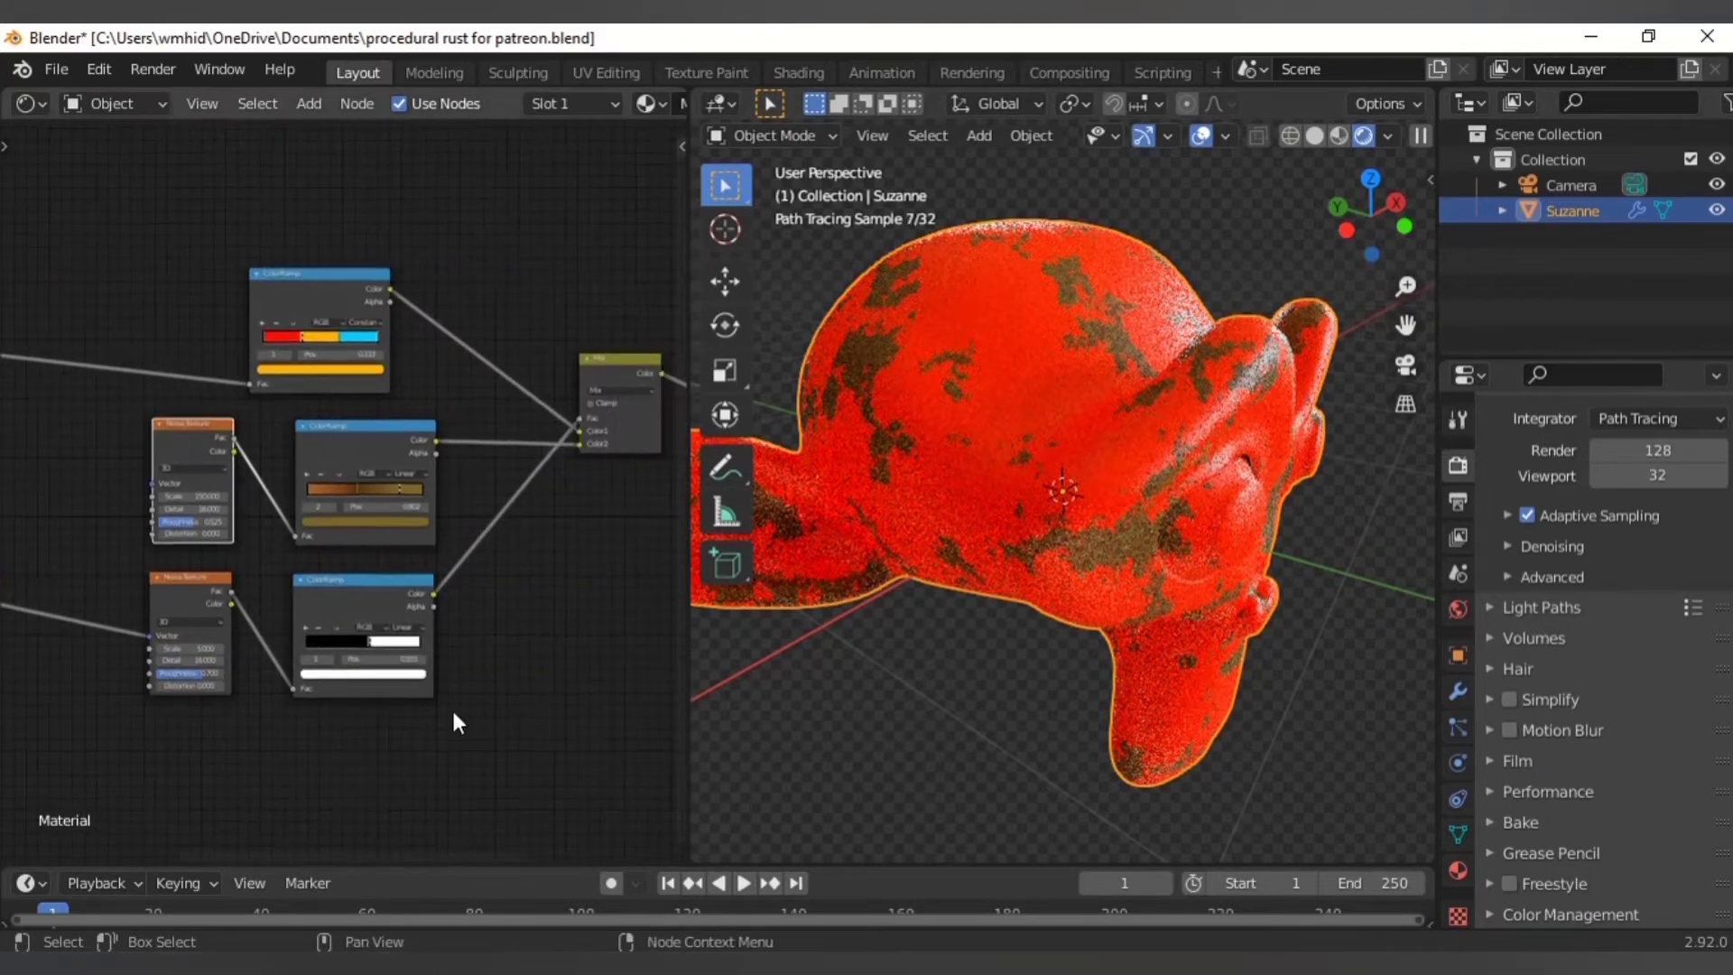
{"action": "middle_click_drag", "start_coordinate": [533, 644], "coordinate": [417, 630]}
{"action": "scroll", "coordinate": [379, 574], "scroll_direction": "up", "scroll_amount": 4}
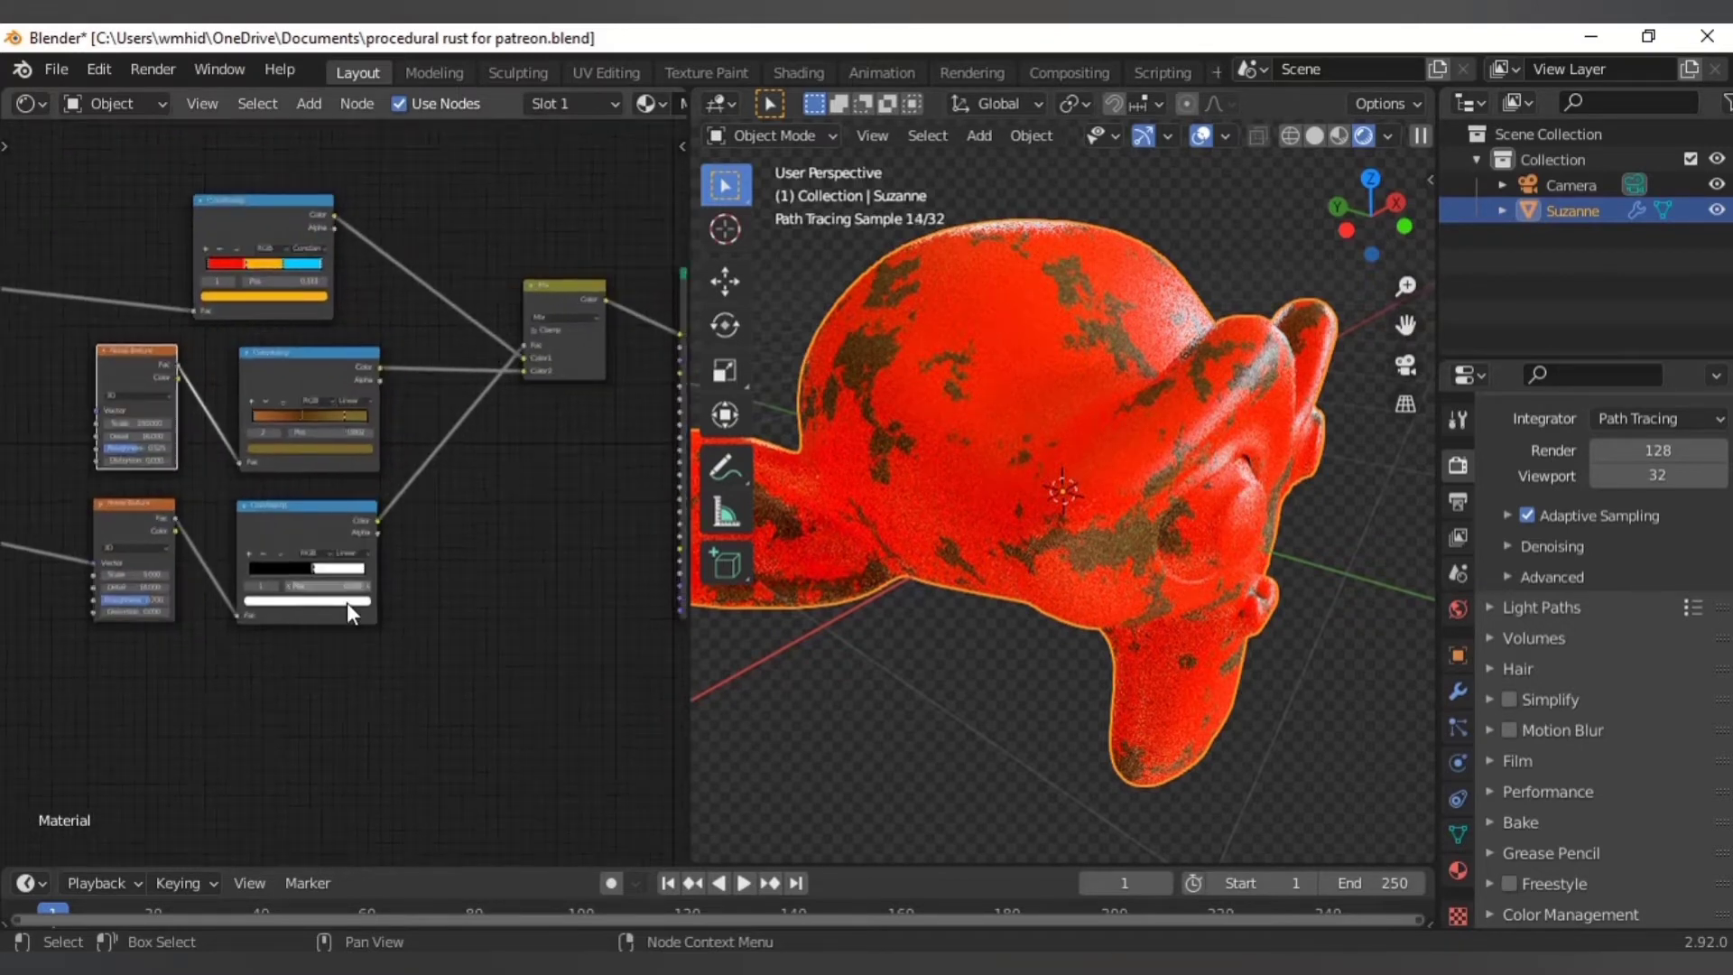
{"action": "scroll", "coordinate": [352, 603], "scroll_direction": "up", "scroll_amount": 4}
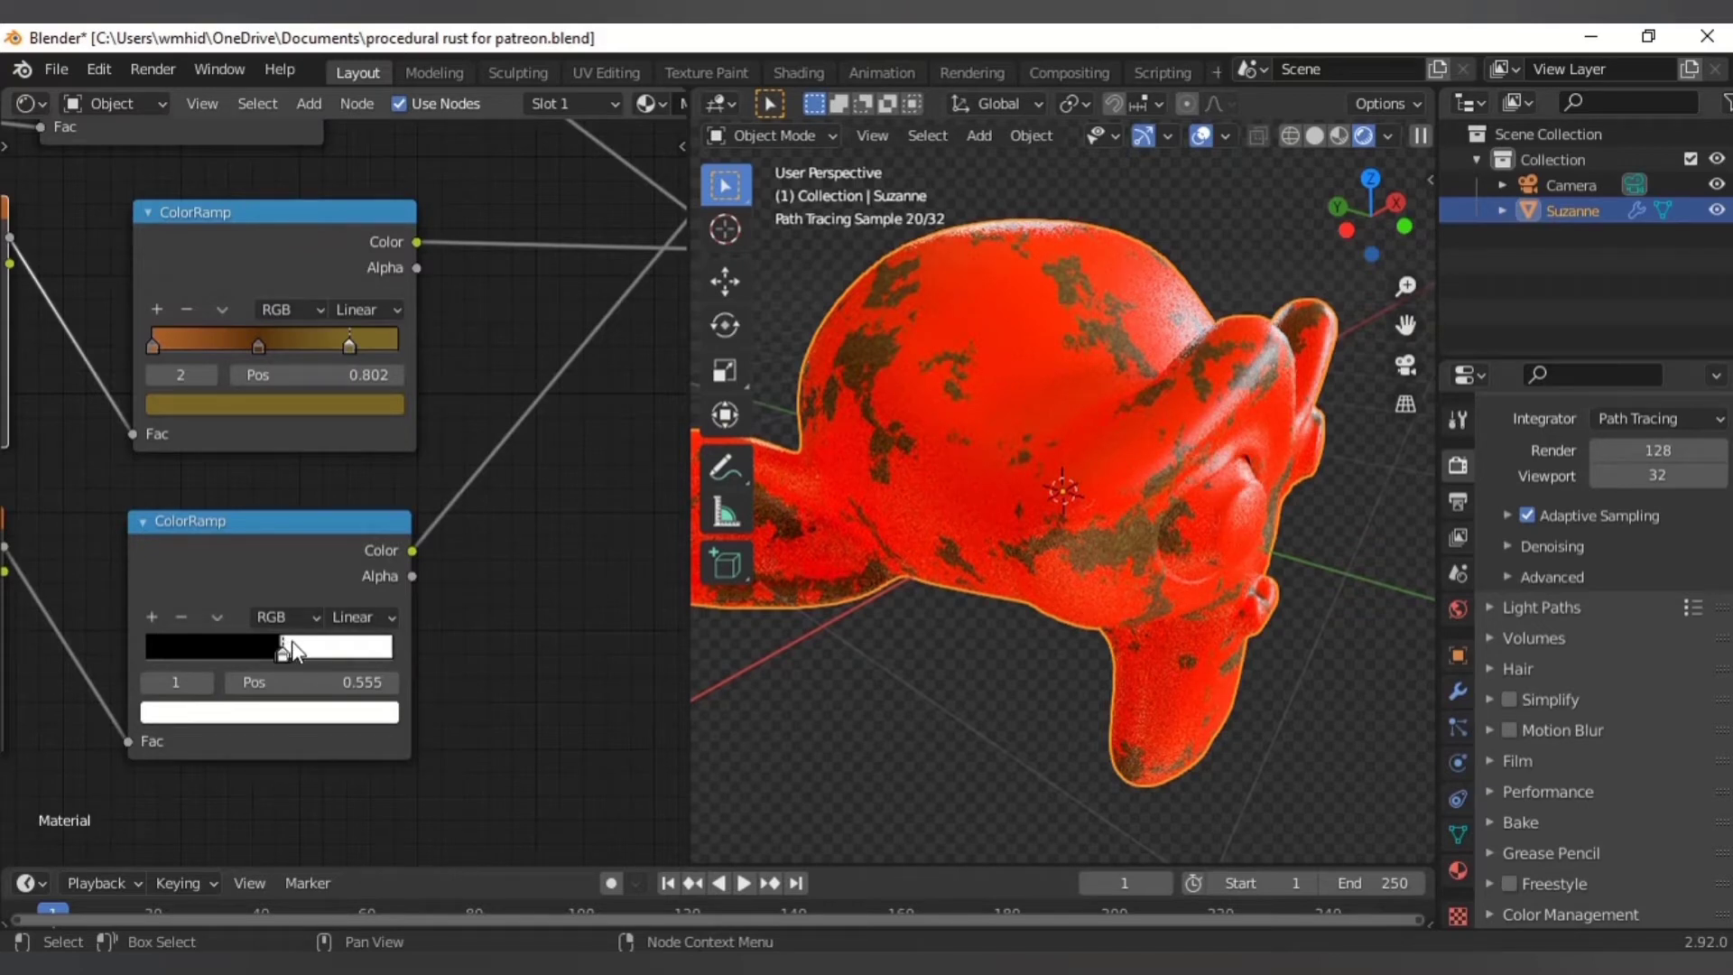
{"action": "mouse_move", "coordinate": [293, 651]}
{"action": "left_mouse_down"}
{"action": "mouse_move", "coordinate": [332, 652]}
{"action": "mouse_move", "coordinate": [296, 667]}
{"action": "left_mouse_up"}
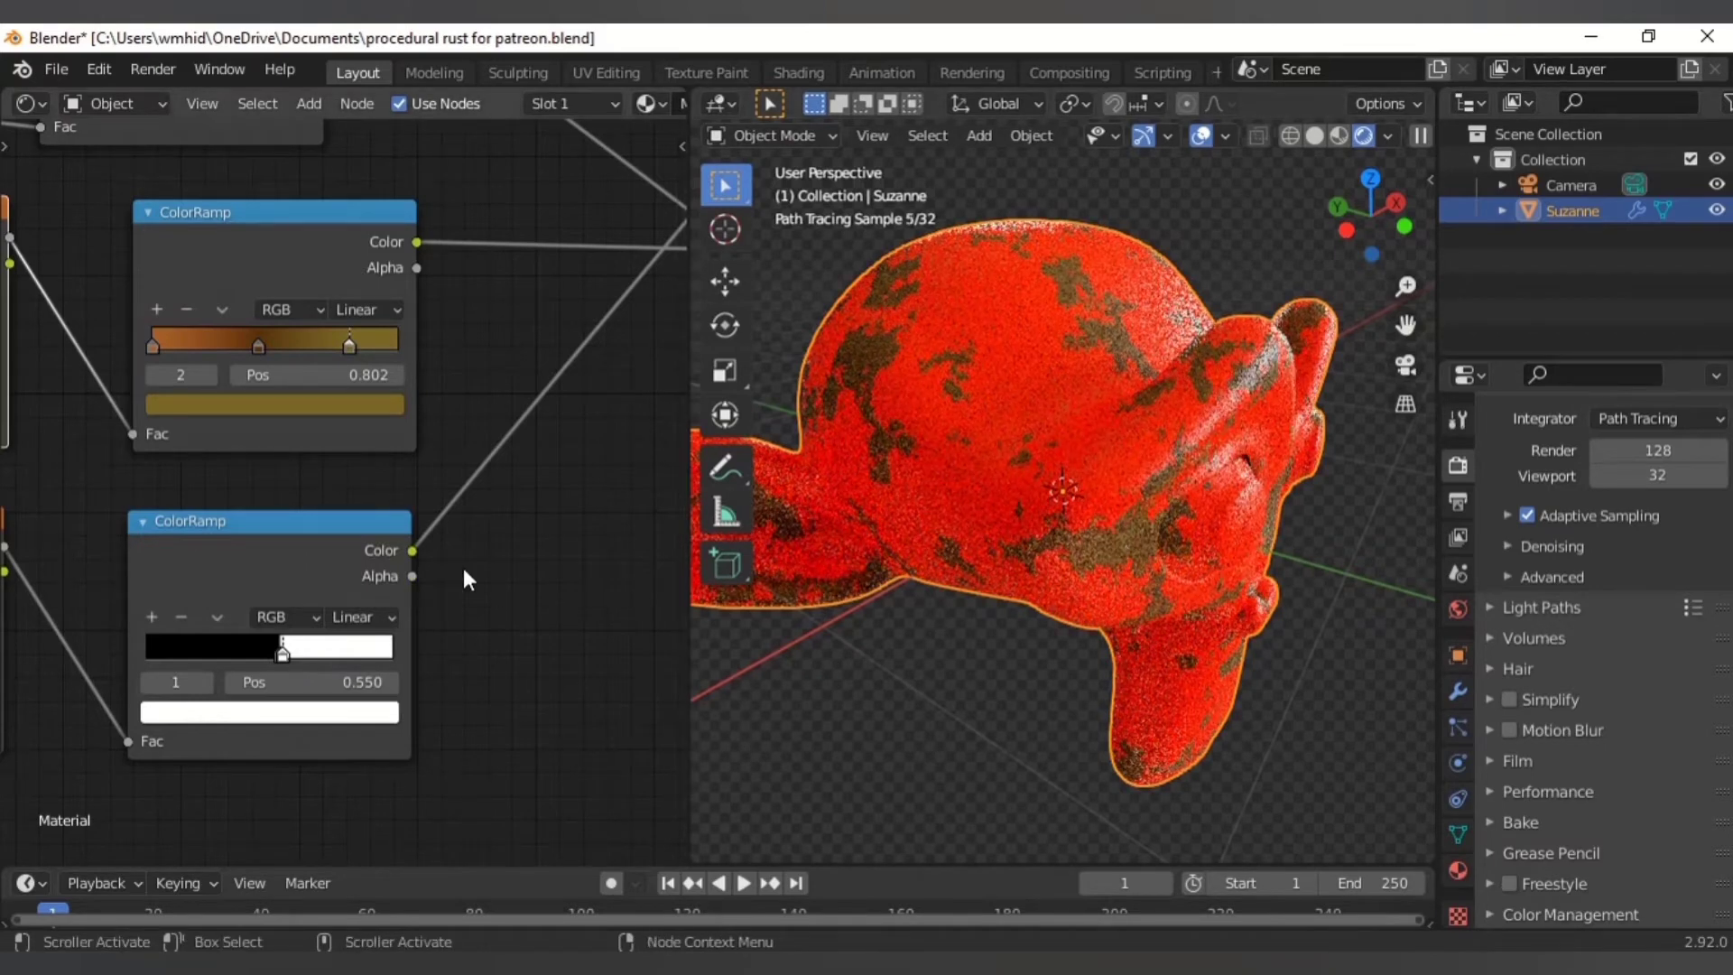
- Add a Bump node feeding the Principled BSDF's Normal and connect the lower black-and-white ColorRamp's Color to its Height
{"action": "scroll", "coordinate": [464, 572], "scroll_direction": "down", "scroll_amount": 3}
{"action": "middle_click_drag", "start_coordinate": [491, 588], "coordinate": [280, 553]}
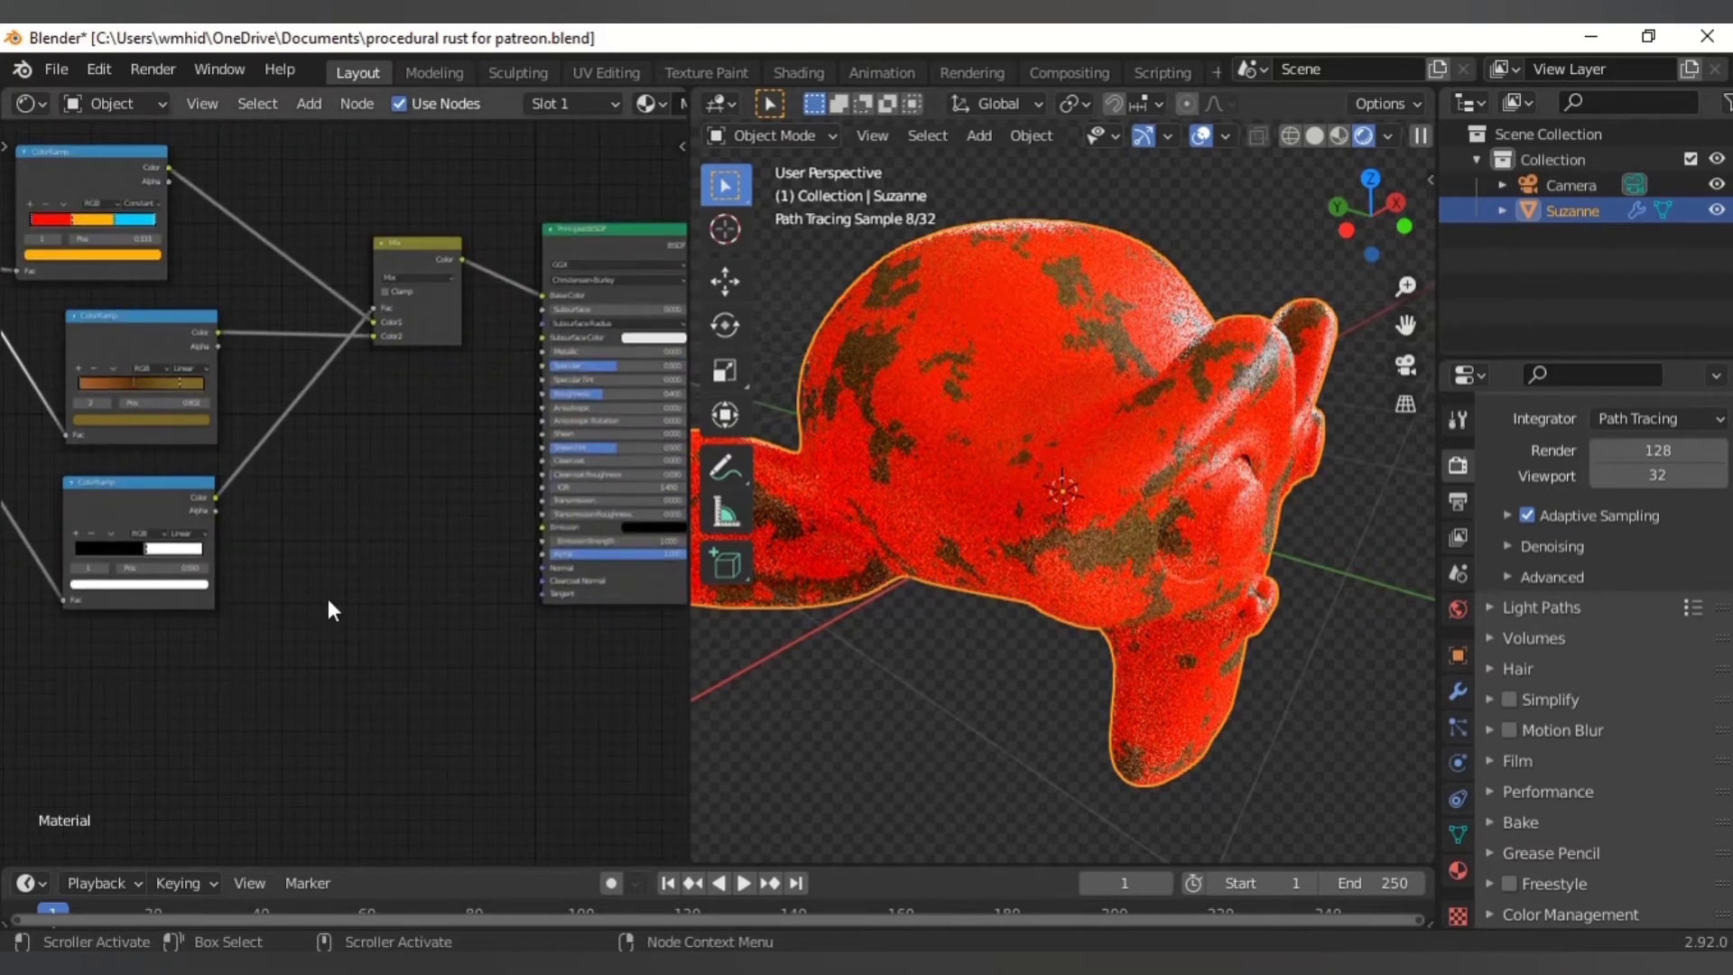
{"action": "key", "text": "shift+a"}
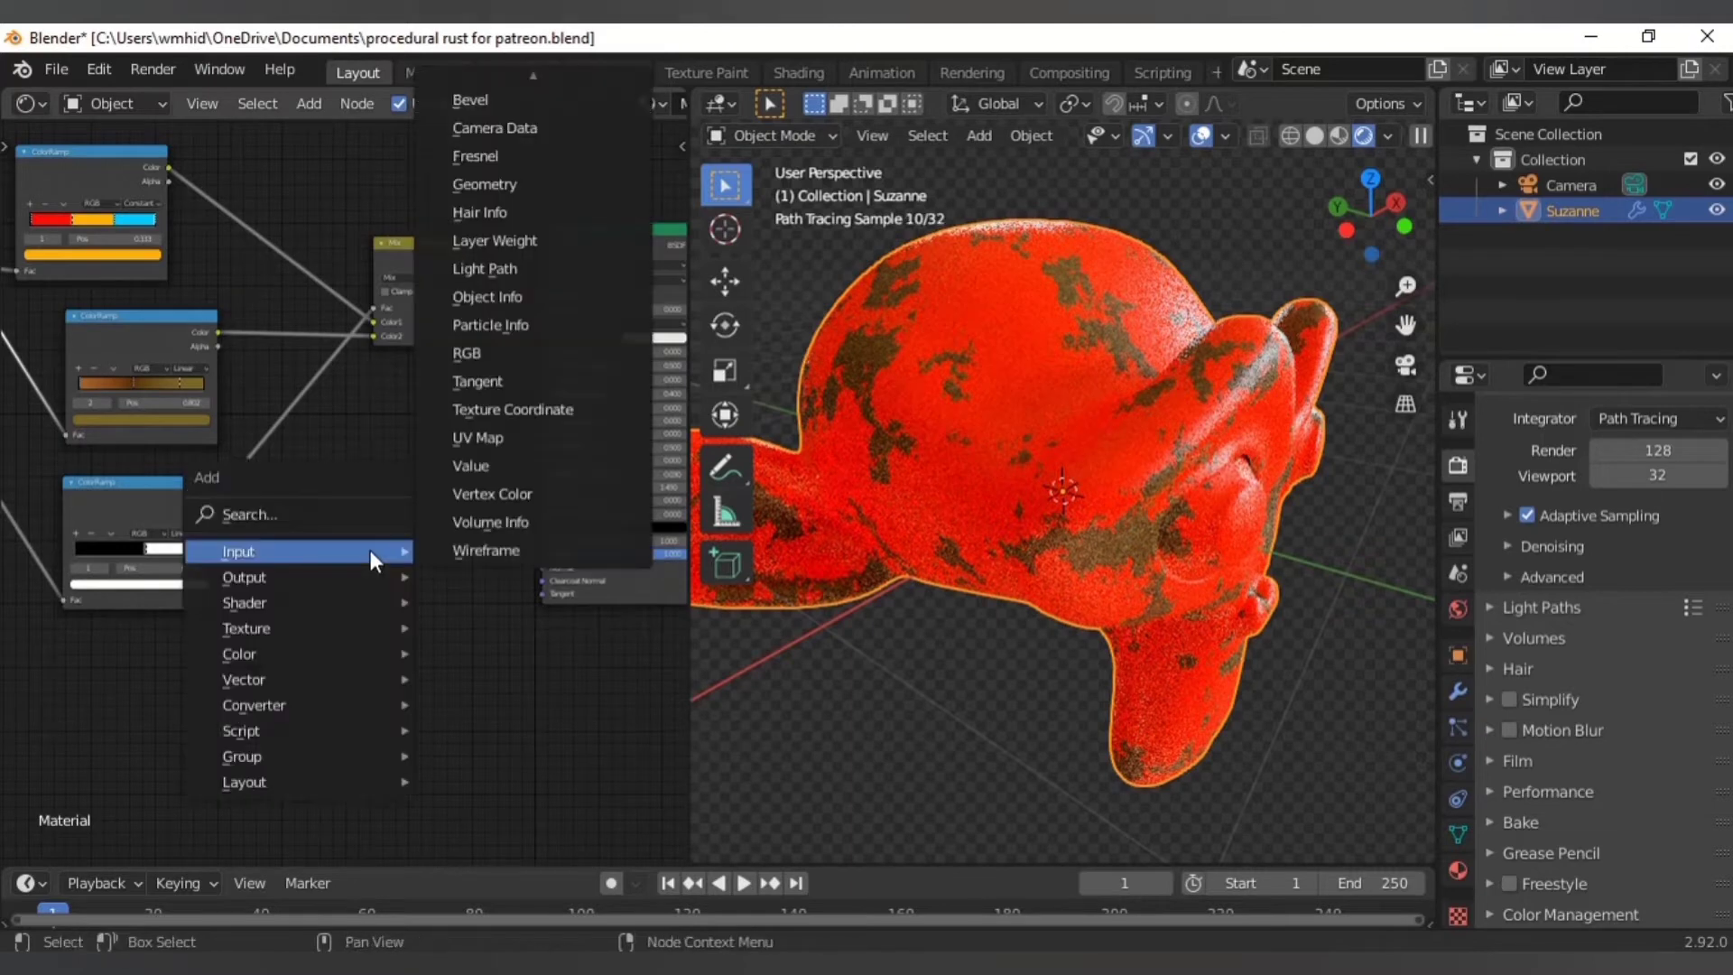
{"action": "mouse_move", "coordinate": [316, 684]}
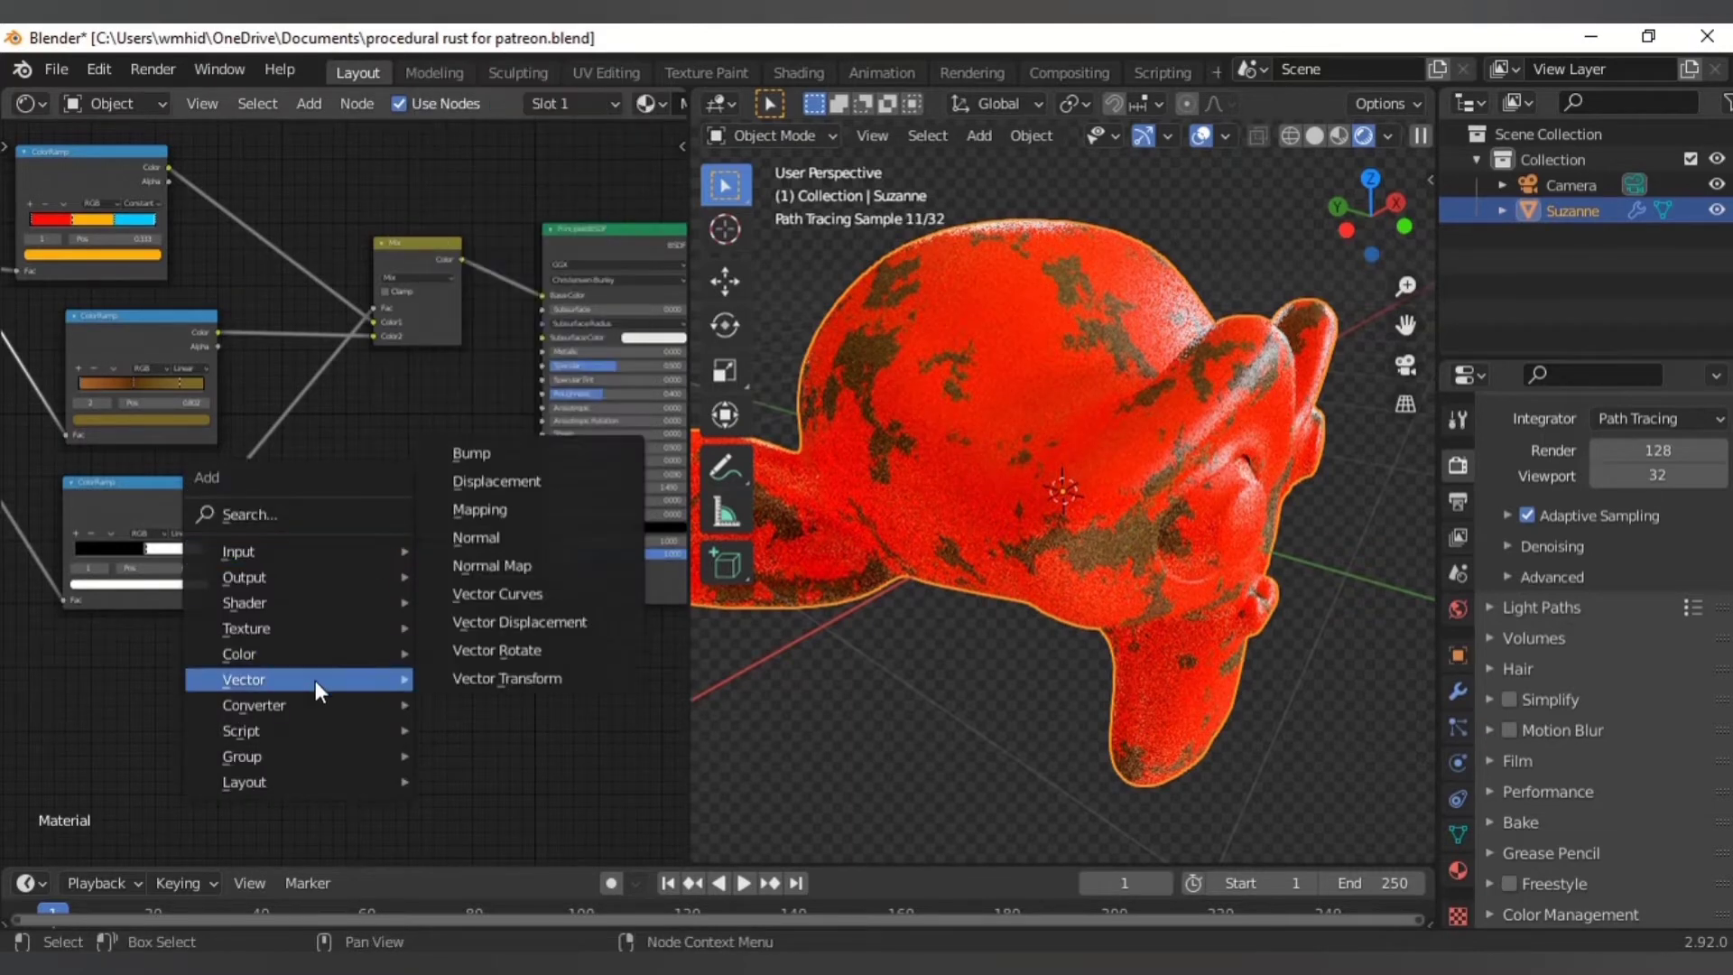
{"action": "left_click", "coordinate": [473, 450]}
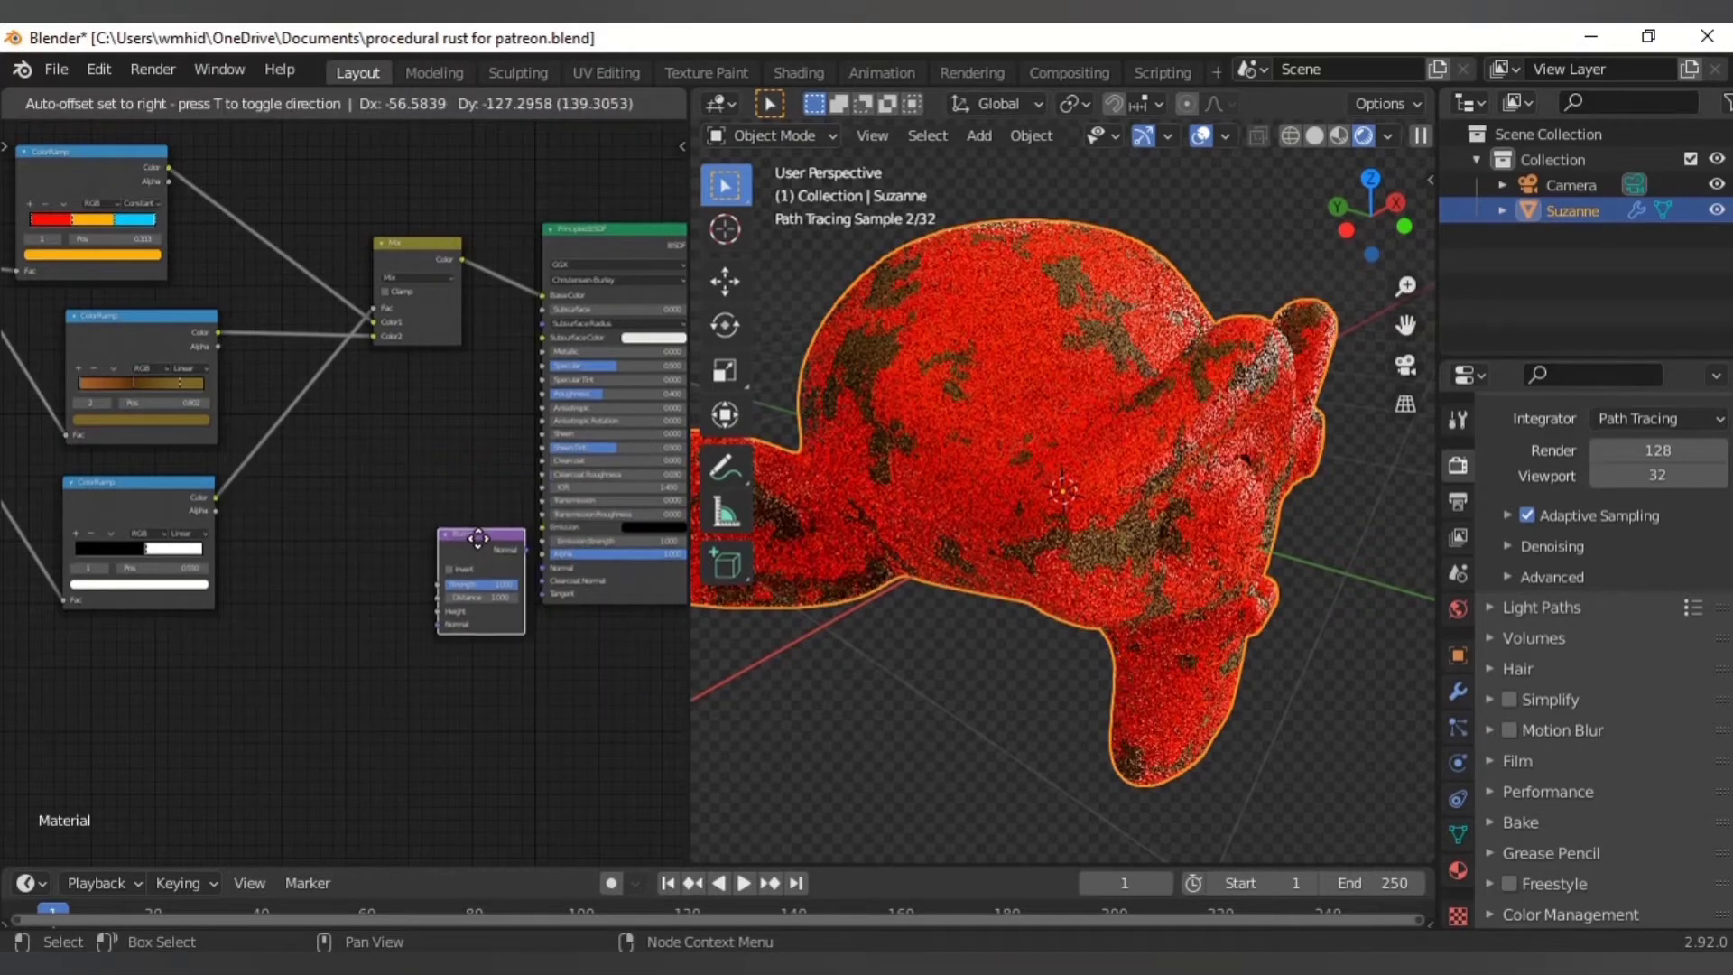
{"action": "left_click", "coordinate": [451, 583]}
{"action": "left_click_drag", "start_coordinate": [498, 594], "coordinate": [544, 568]}
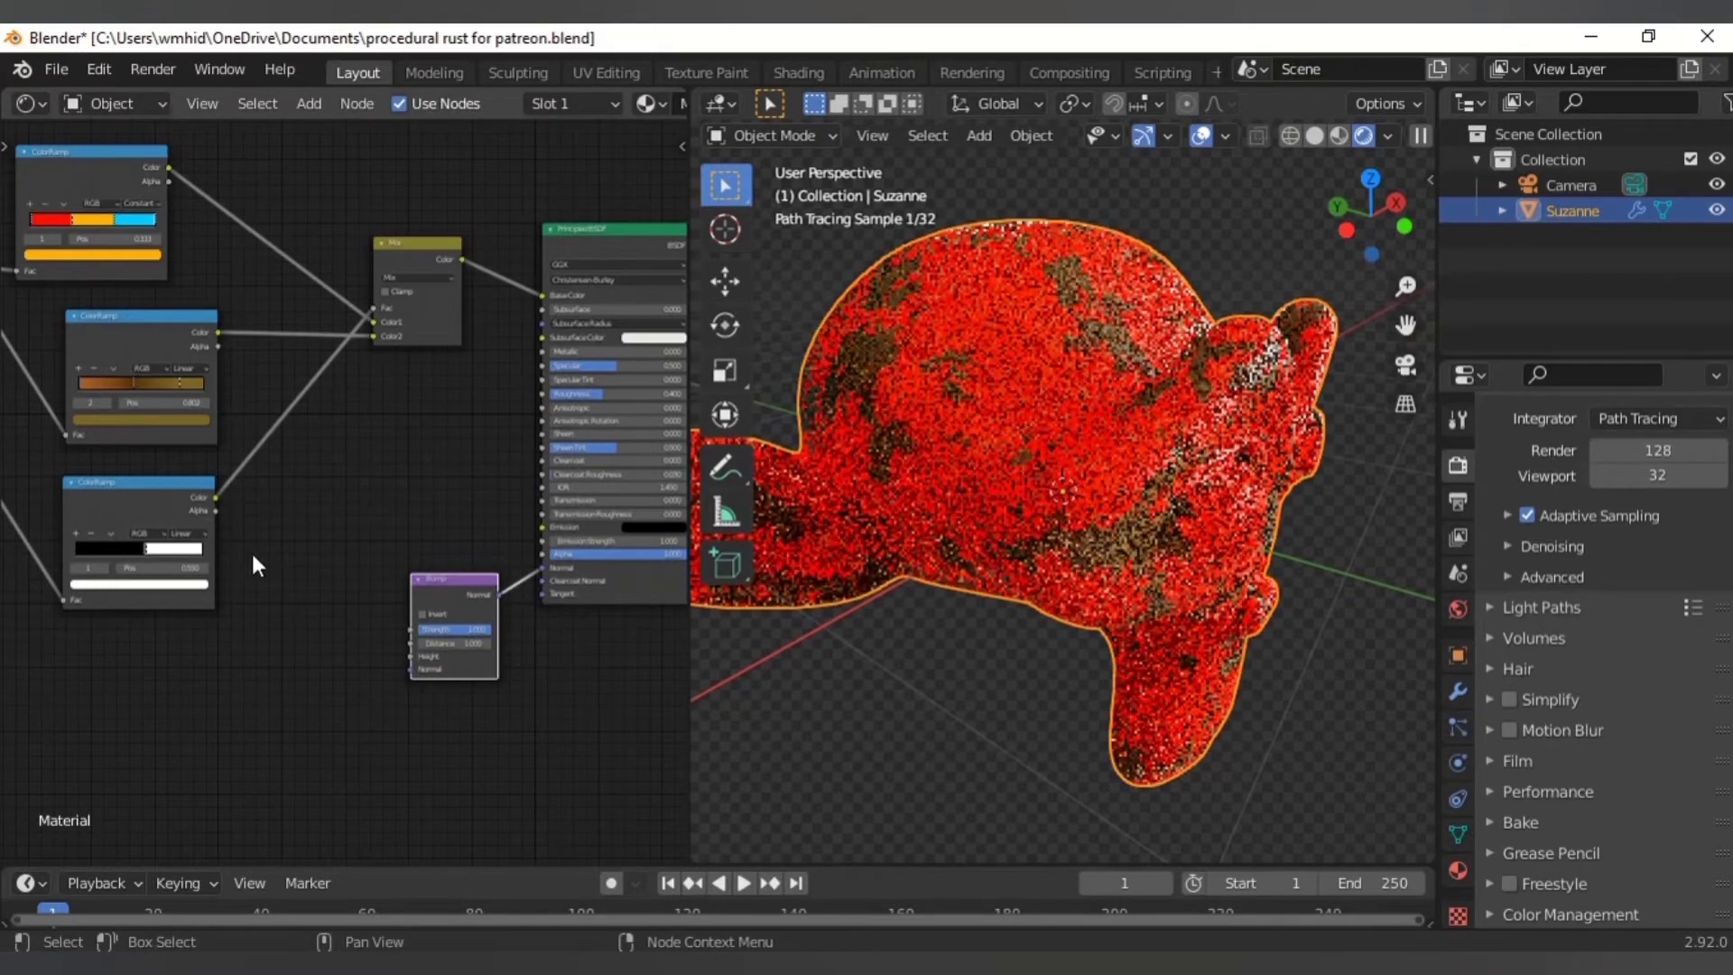
{"action": "left_click_drag", "start_coordinate": [217, 498], "coordinate": [411, 657]}
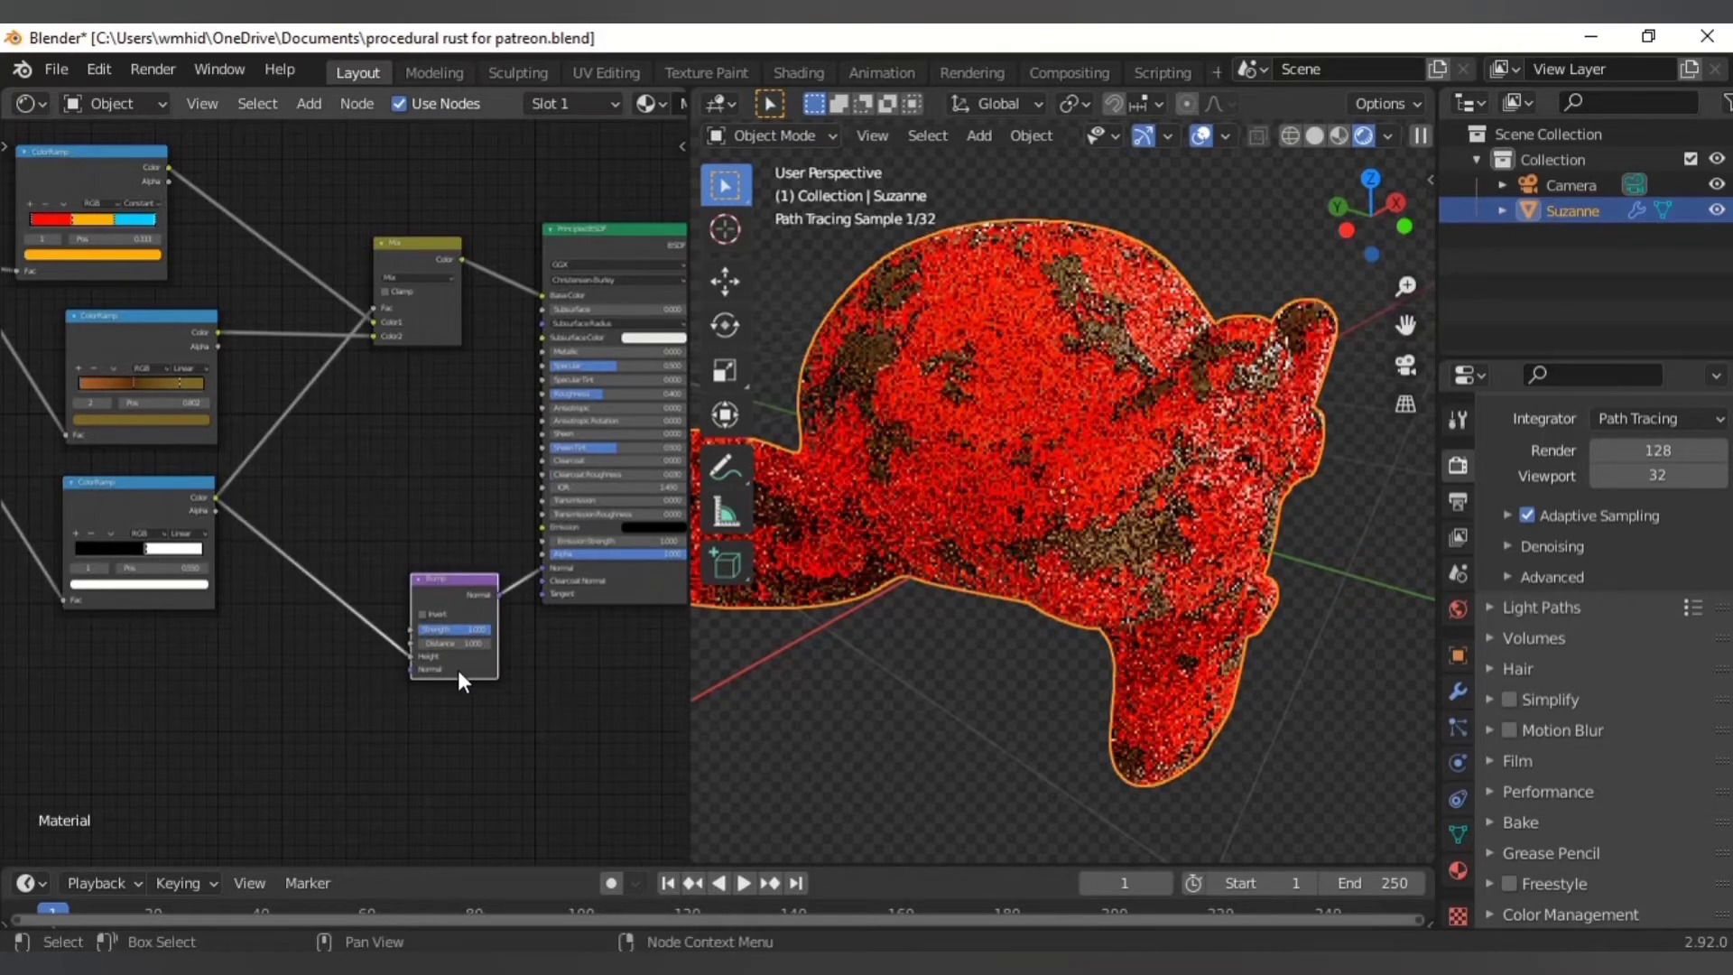
- Enable Invert on the Bump node feeding the Principled BSDF and inspect the relief on the monkey head
{"action": "middle_click_drag", "start_coordinate": [506, 766], "coordinate": [445, 684]}
{"action": "scroll", "coordinate": [514, 715], "scroll_direction": "up", "scroll_amount": 5}
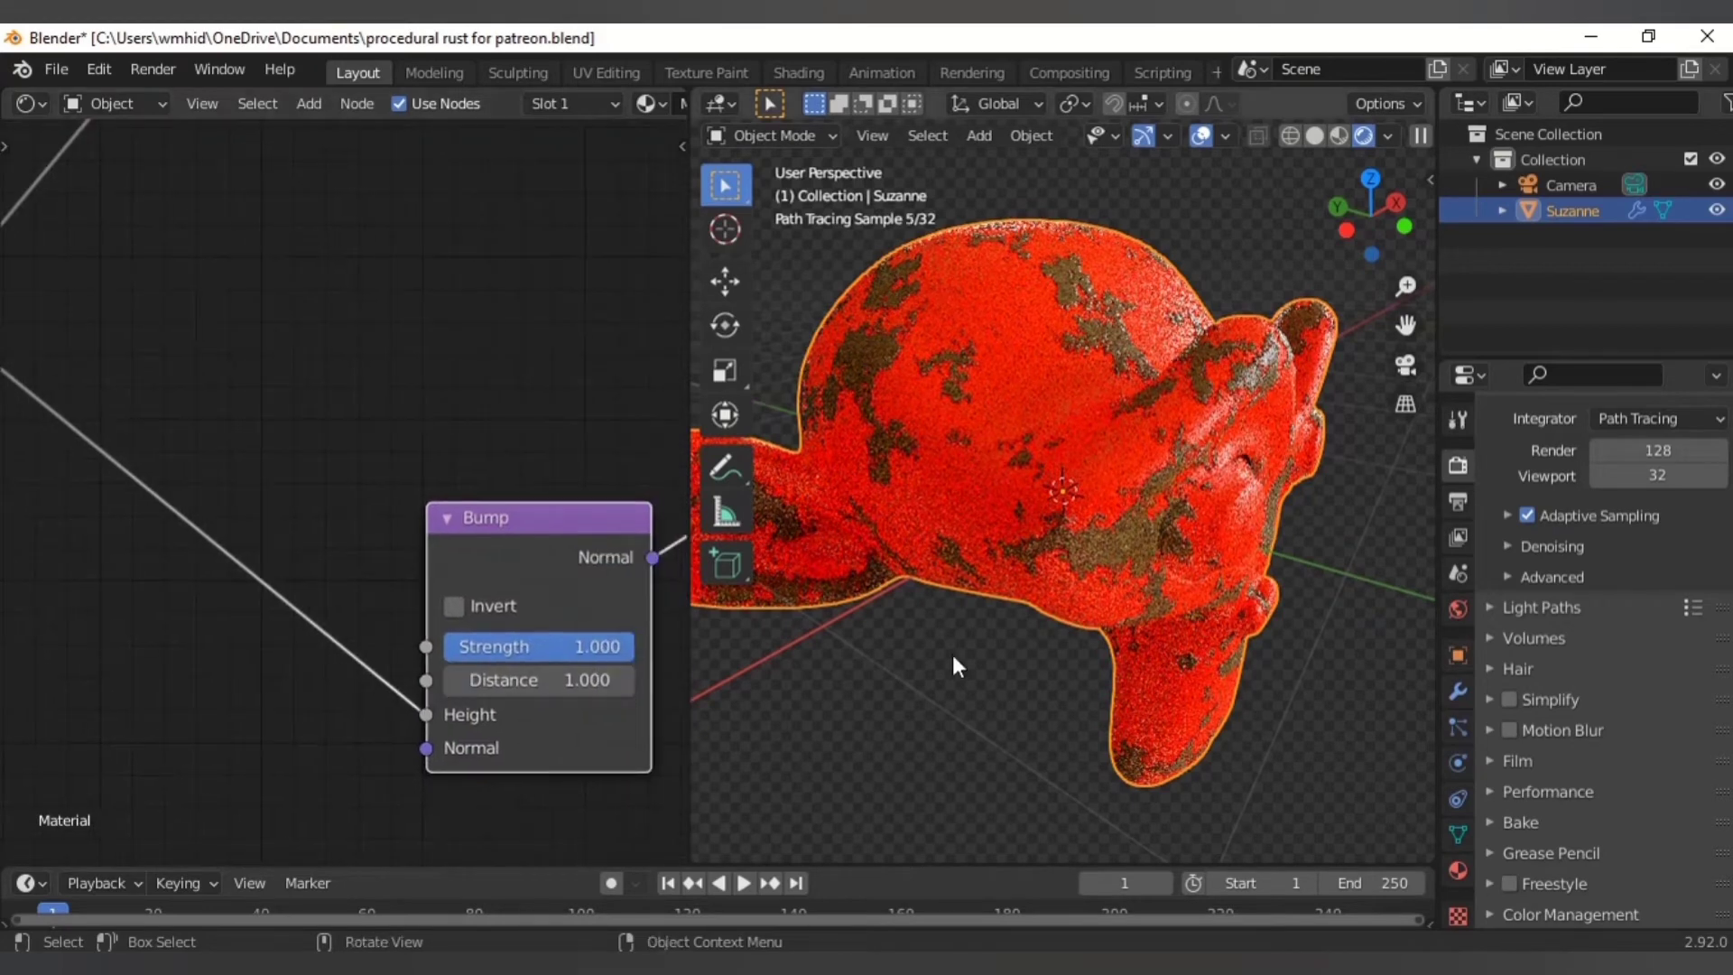
{"action": "scroll", "coordinate": [1189, 512], "scroll_direction": "up", "scroll_amount": 6}
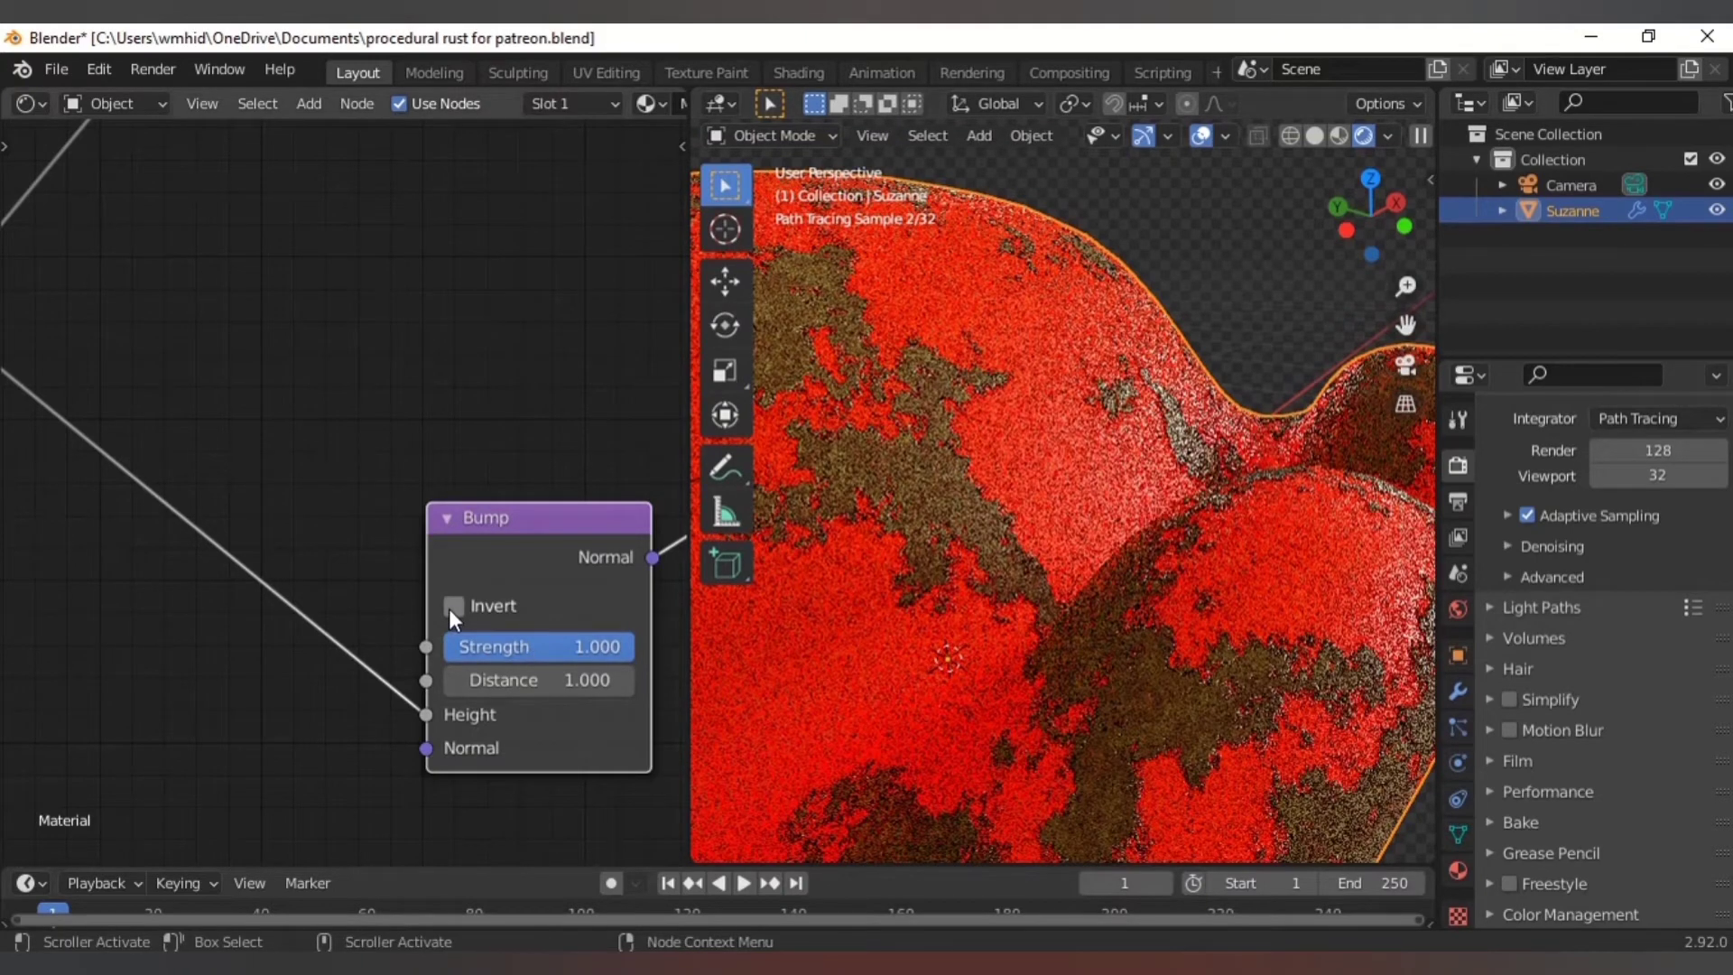
{"action": "left_click", "coordinate": [451, 608]}
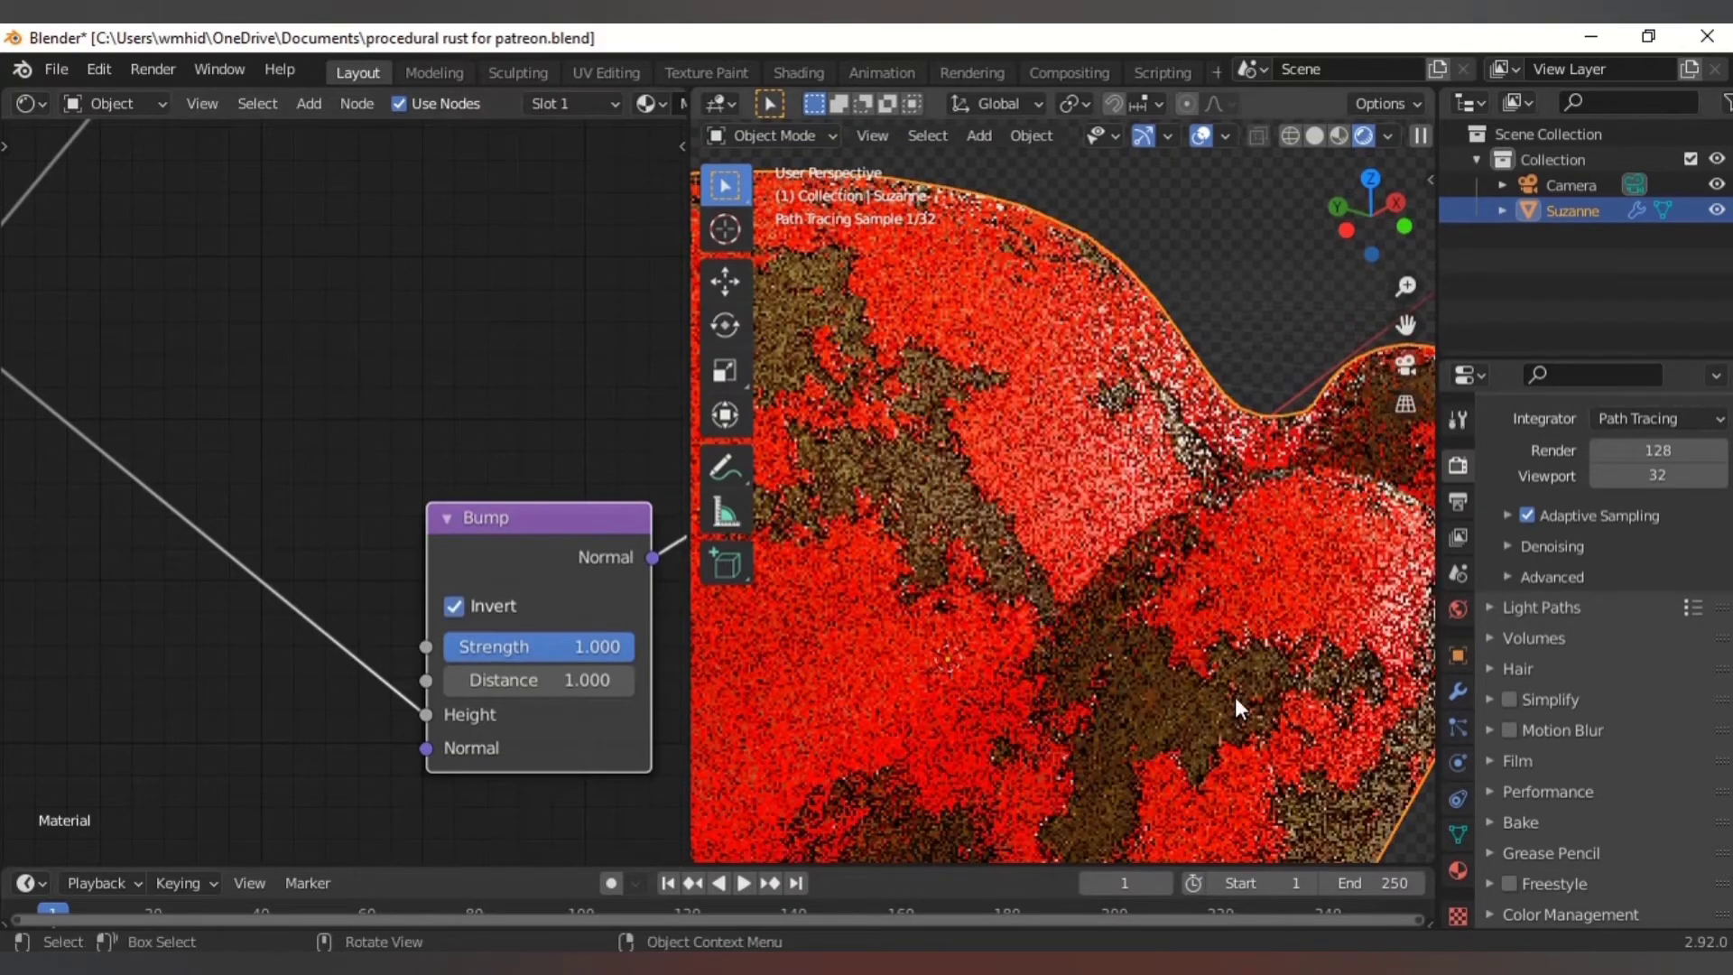
{"action": "scroll", "coordinate": [350, 399], "scroll_direction": "down", "scroll_amount": 3}
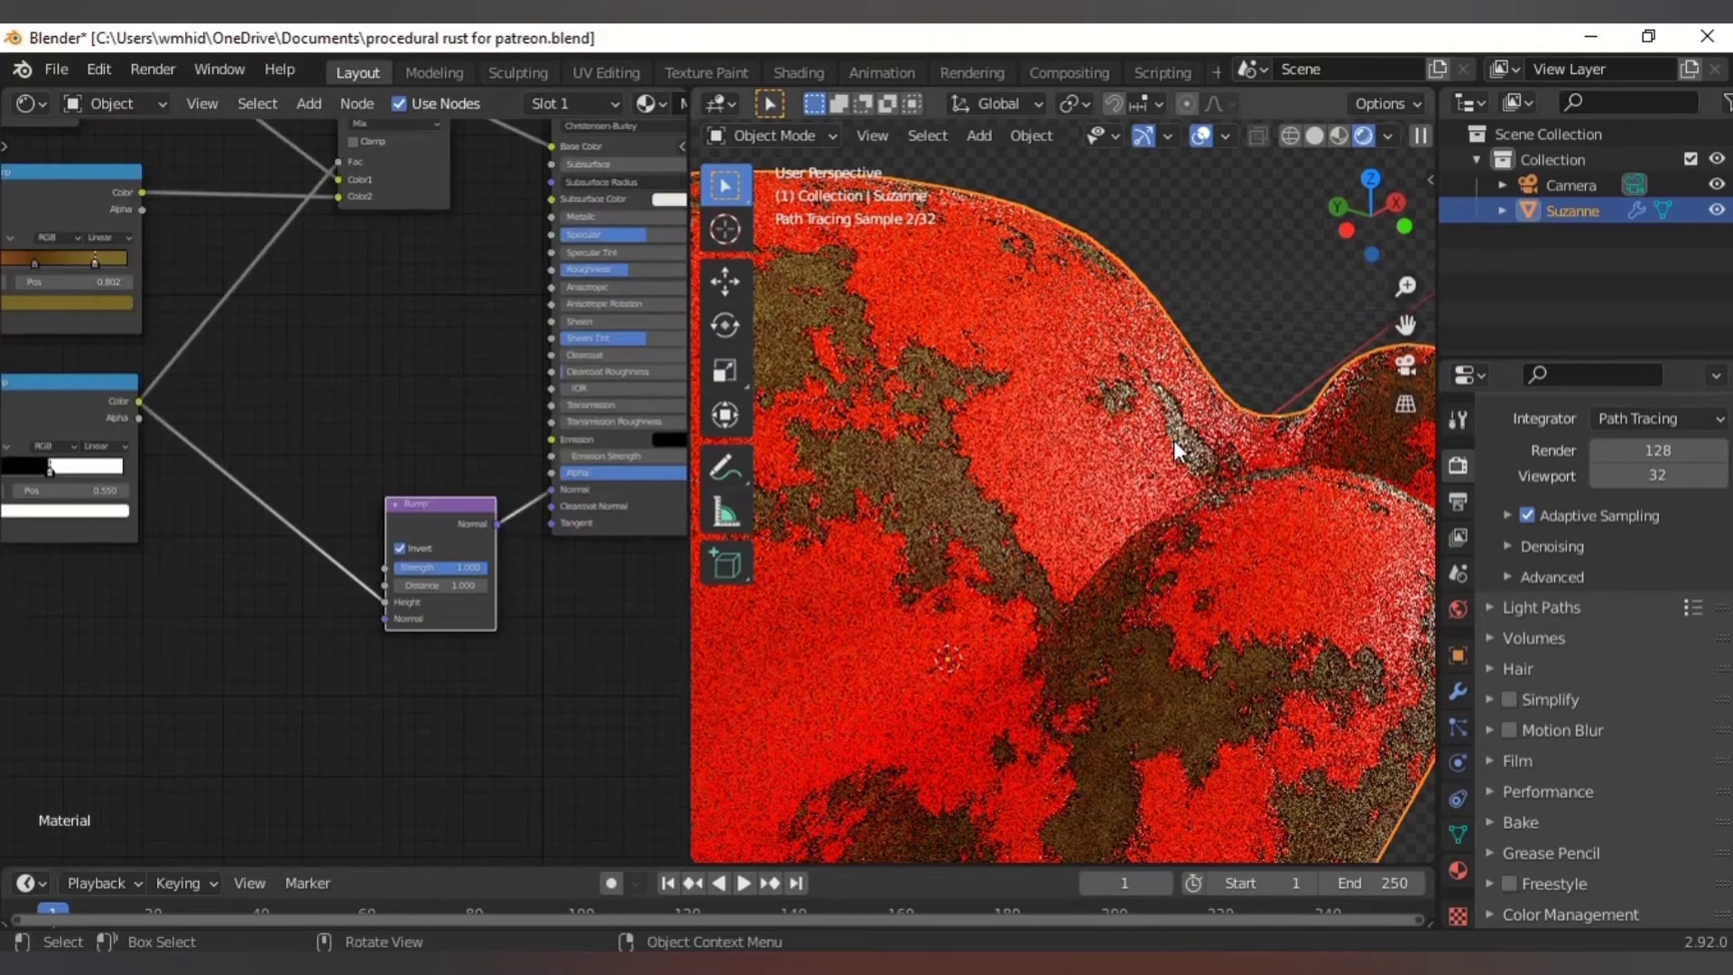
{"action": "scroll", "coordinate": [1011, 587], "scroll_direction": "down", "scroll_amount": 5}
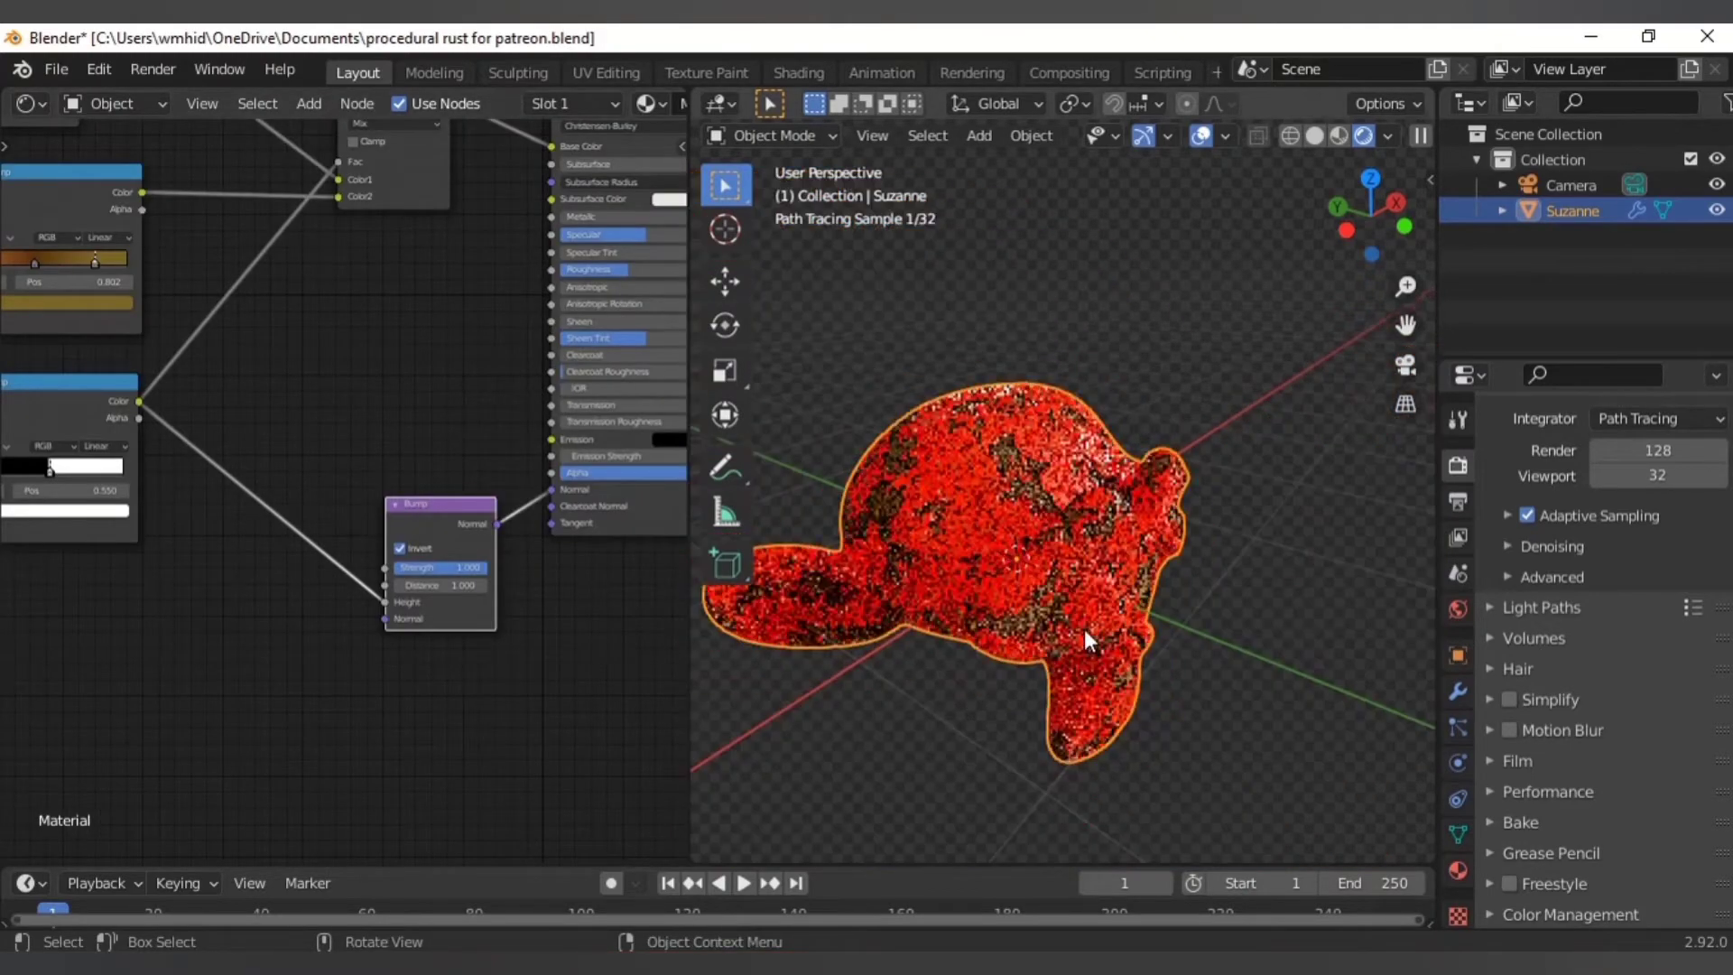
{"action": "scroll", "coordinate": [1097, 587], "scroll_direction": "up", "scroll_amount": 8}
{"action": "scroll", "coordinate": [1077, 584], "scroll_direction": "down", "scroll_amount": 4}
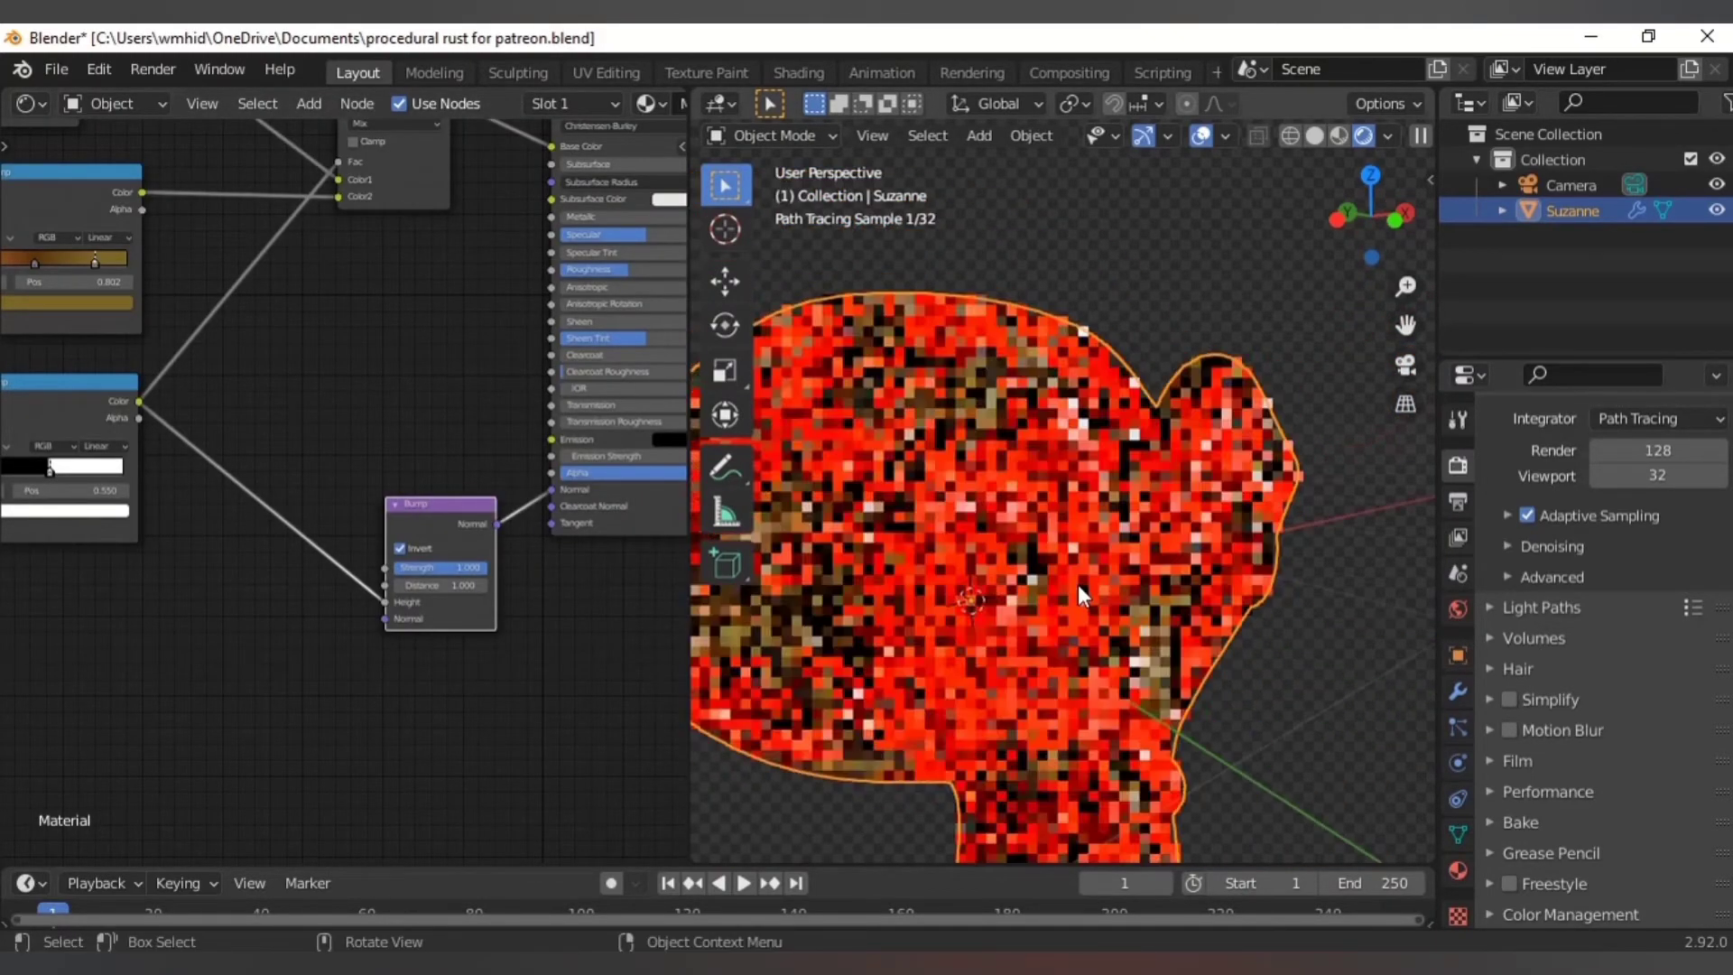
{"action": "scroll", "coordinate": [1092, 632], "scroll_direction": "down", "scroll_amount": 3}
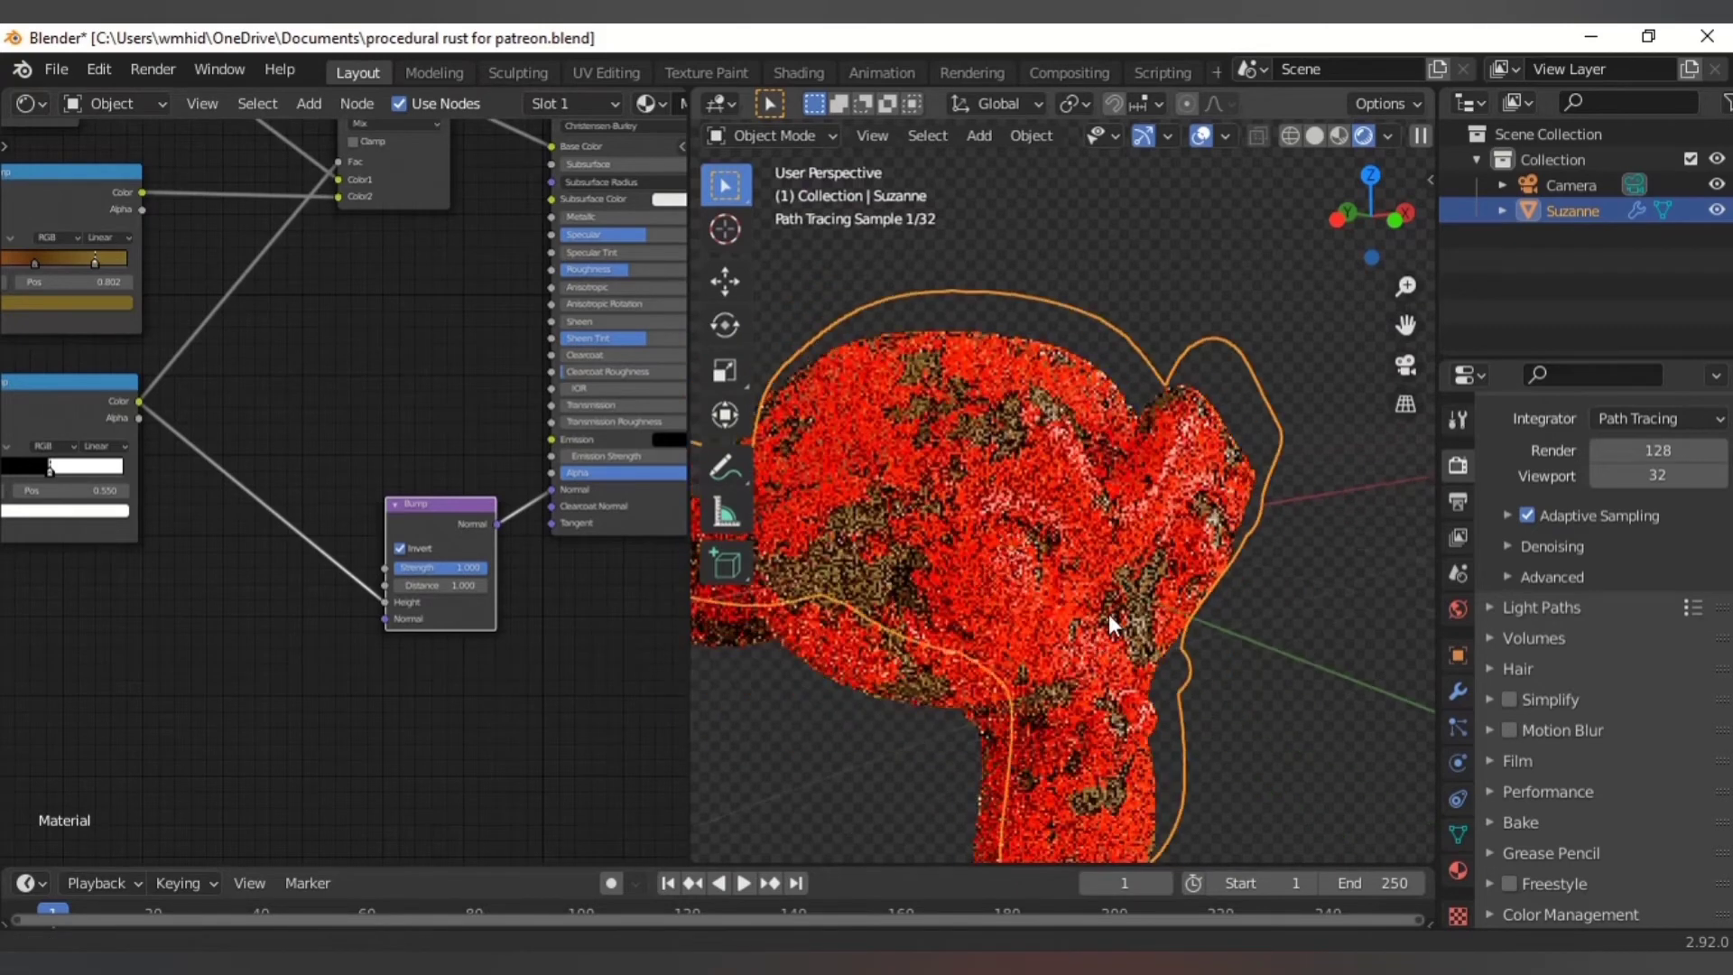
{"action": "scroll", "coordinate": [403, 497], "scroll_direction": "down", "scroll_amount": 3}
- Add a second Bump node feeding the first Bump's Normal and connect the brown ColorRamp's Color to its Height
{"action": "left_click_drag", "start_coordinate": [402, 499], "coordinate": [387, 476]}
{"action": "middle_click_drag", "start_coordinate": [177, 630], "coordinate": [242, 621]}
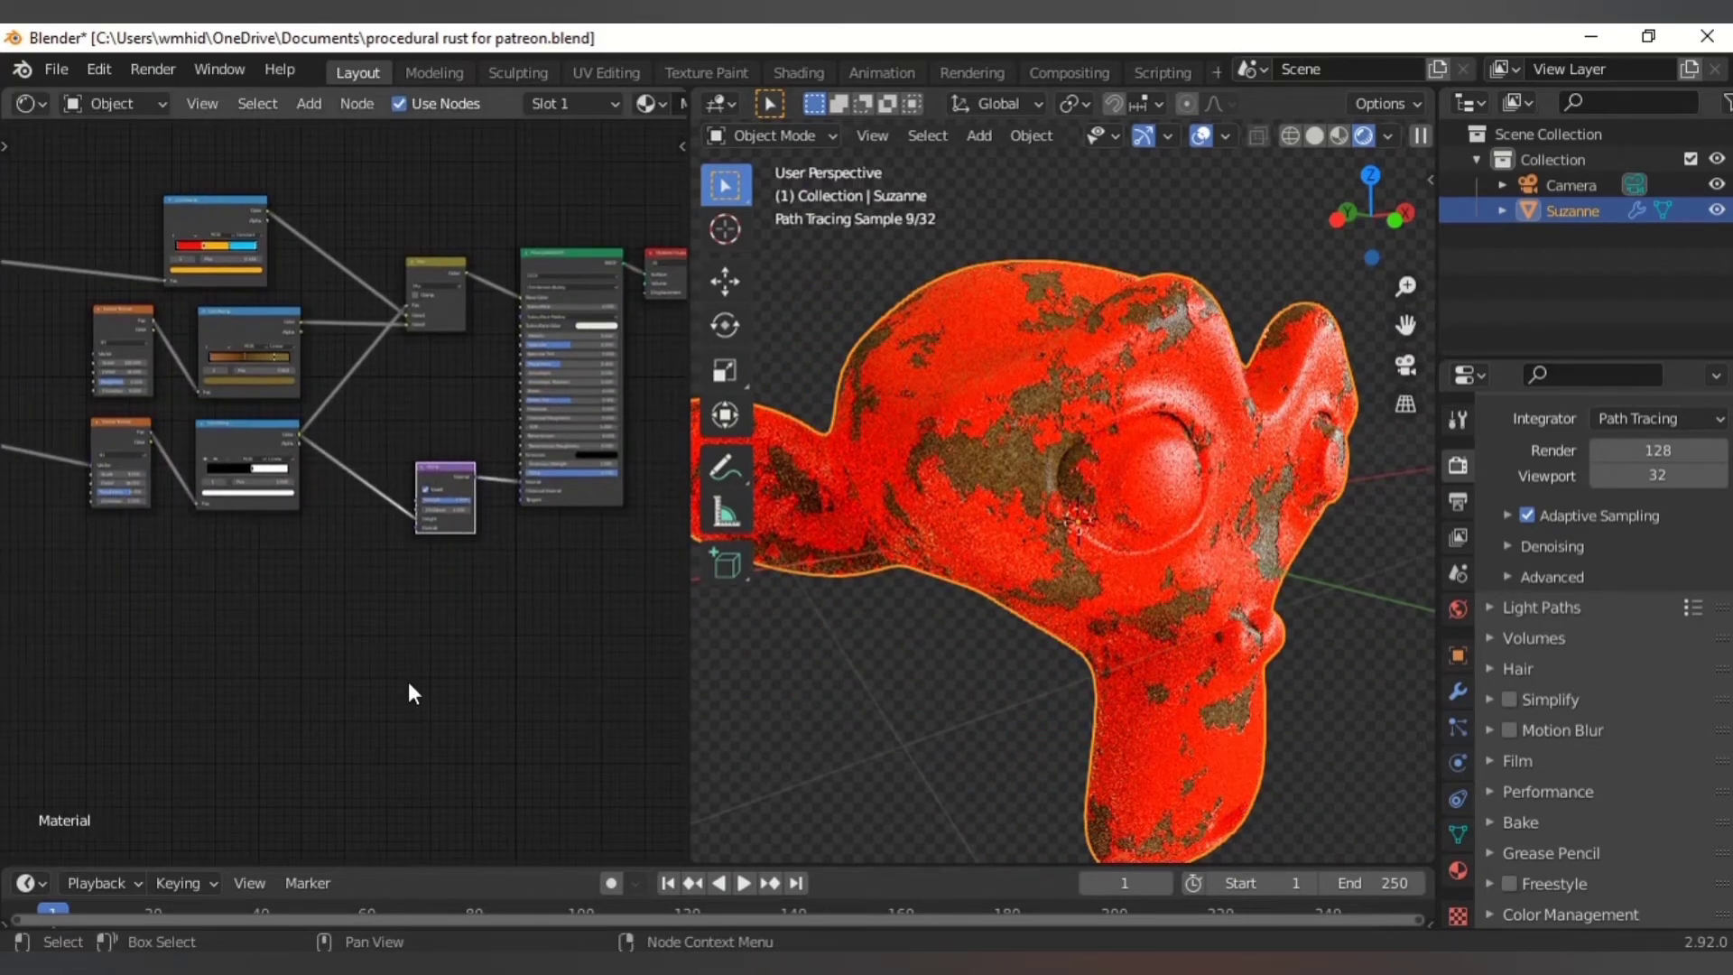
{"action": "scroll", "coordinate": [347, 626], "scroll_direction": "up", "scroll_amount": 3}
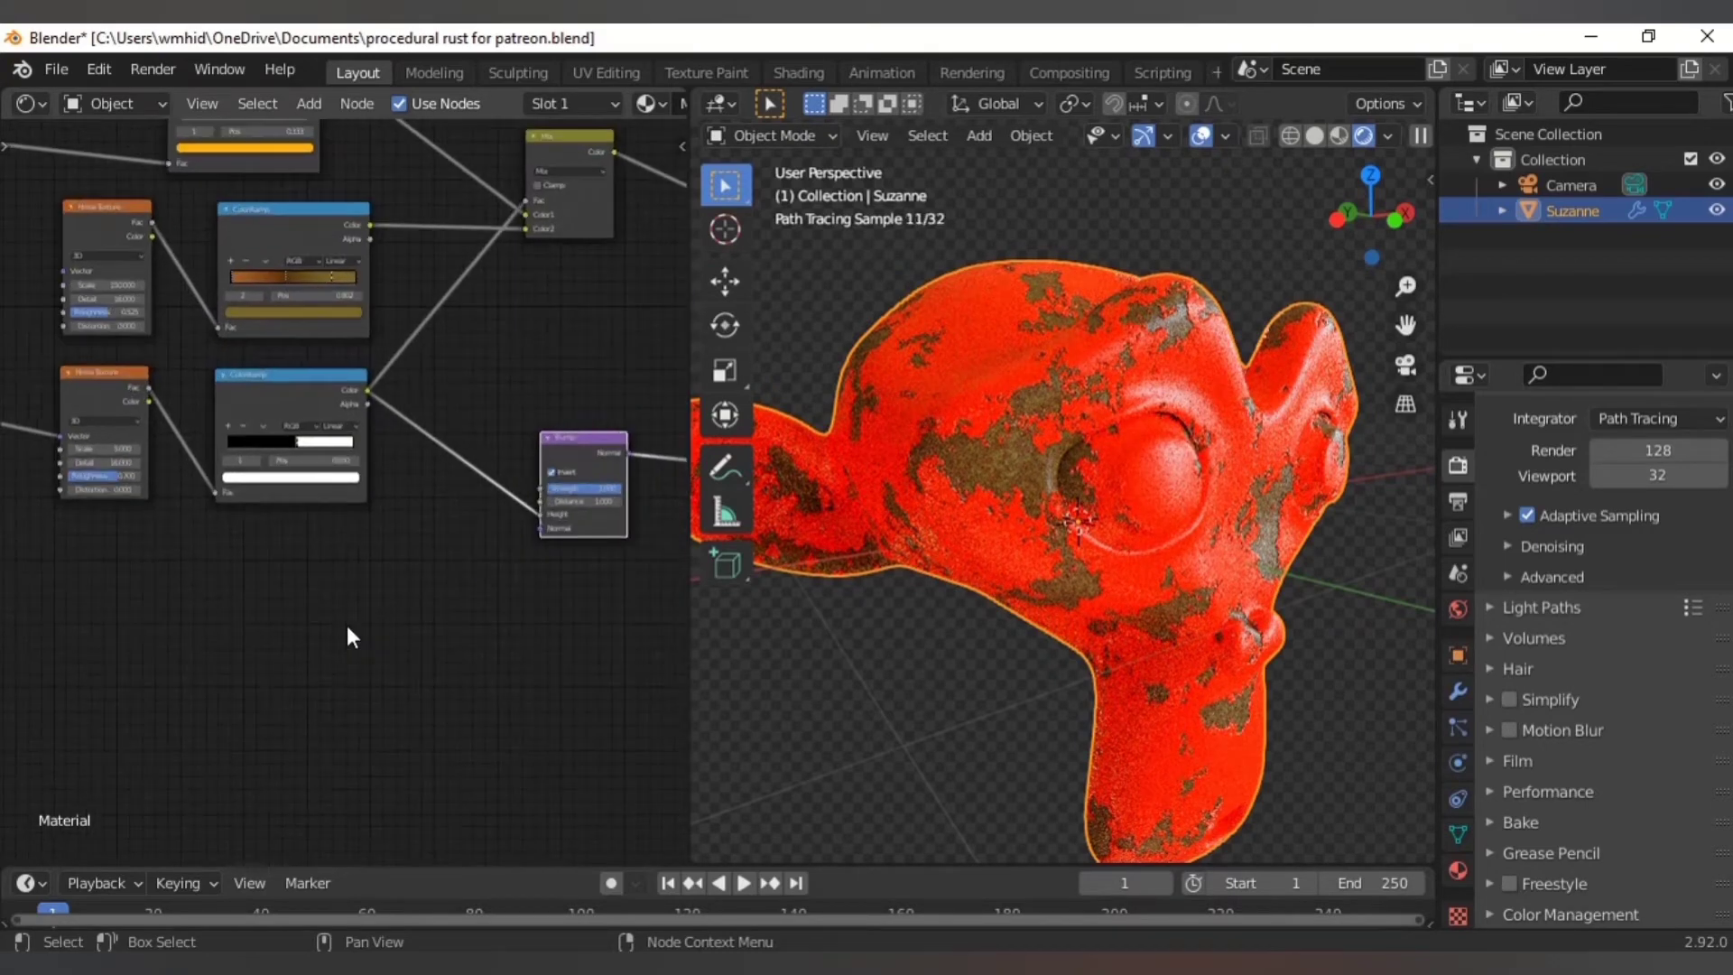
{"action": "key", "text": "shift+a"}
{"action": "mouse_move", "coordinate": [347, 603]}
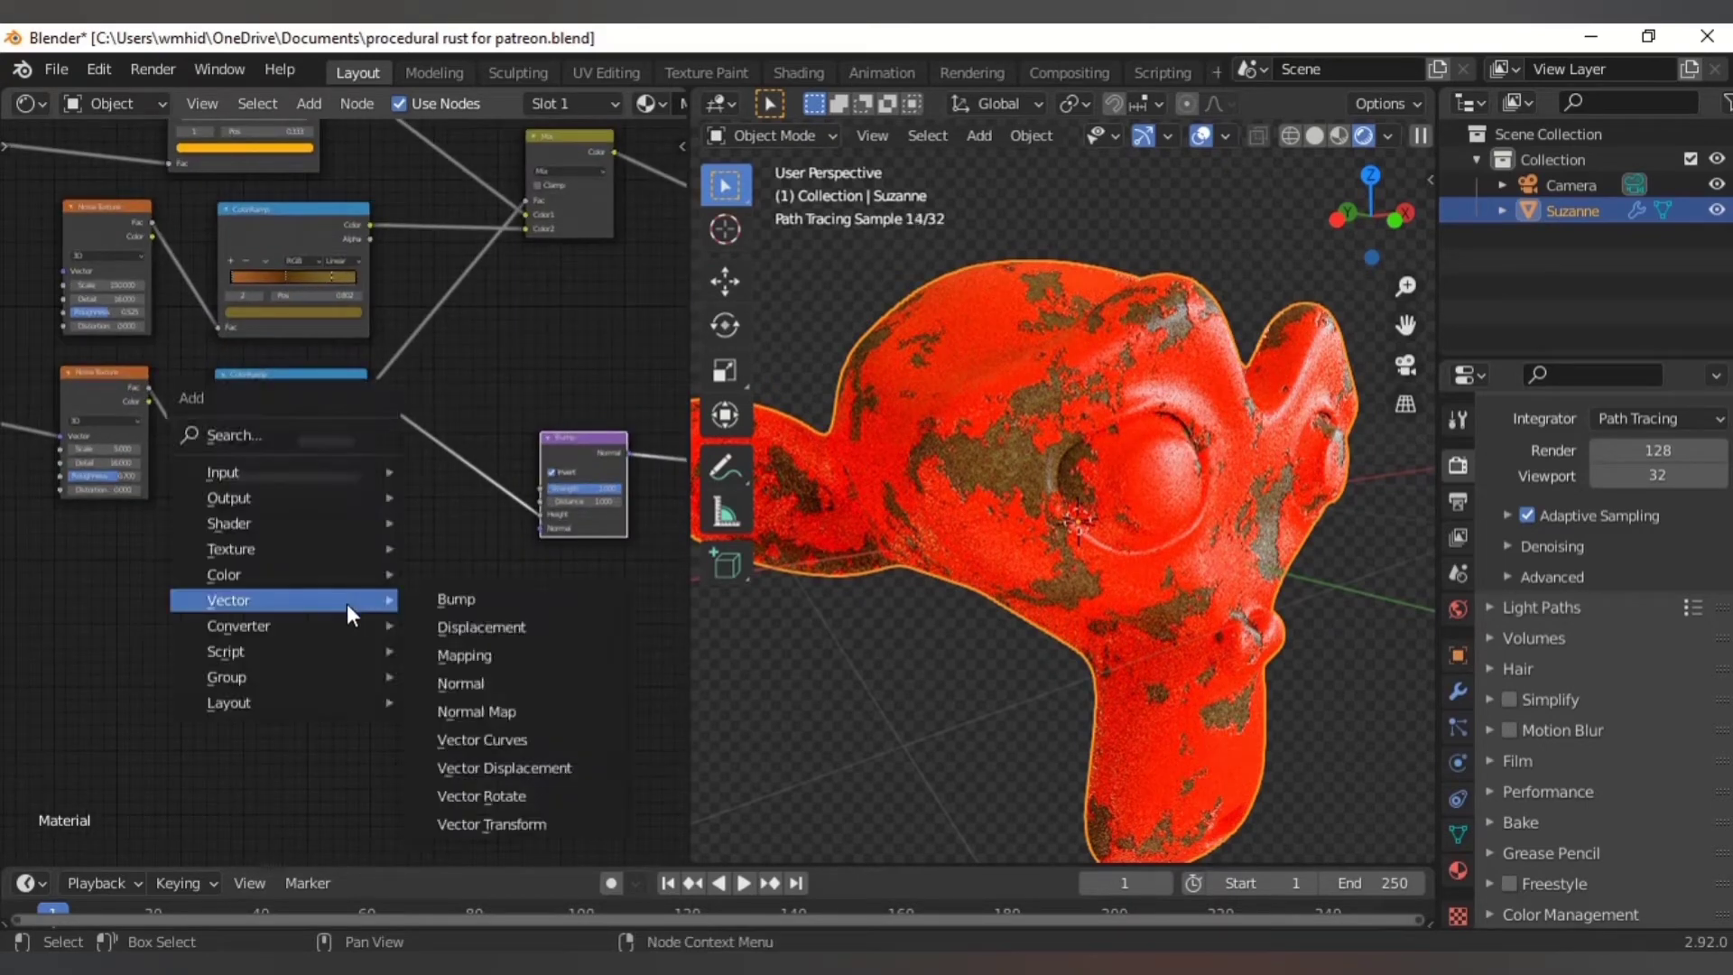
{"action": "left_click", "coordinate": [469, 599]}
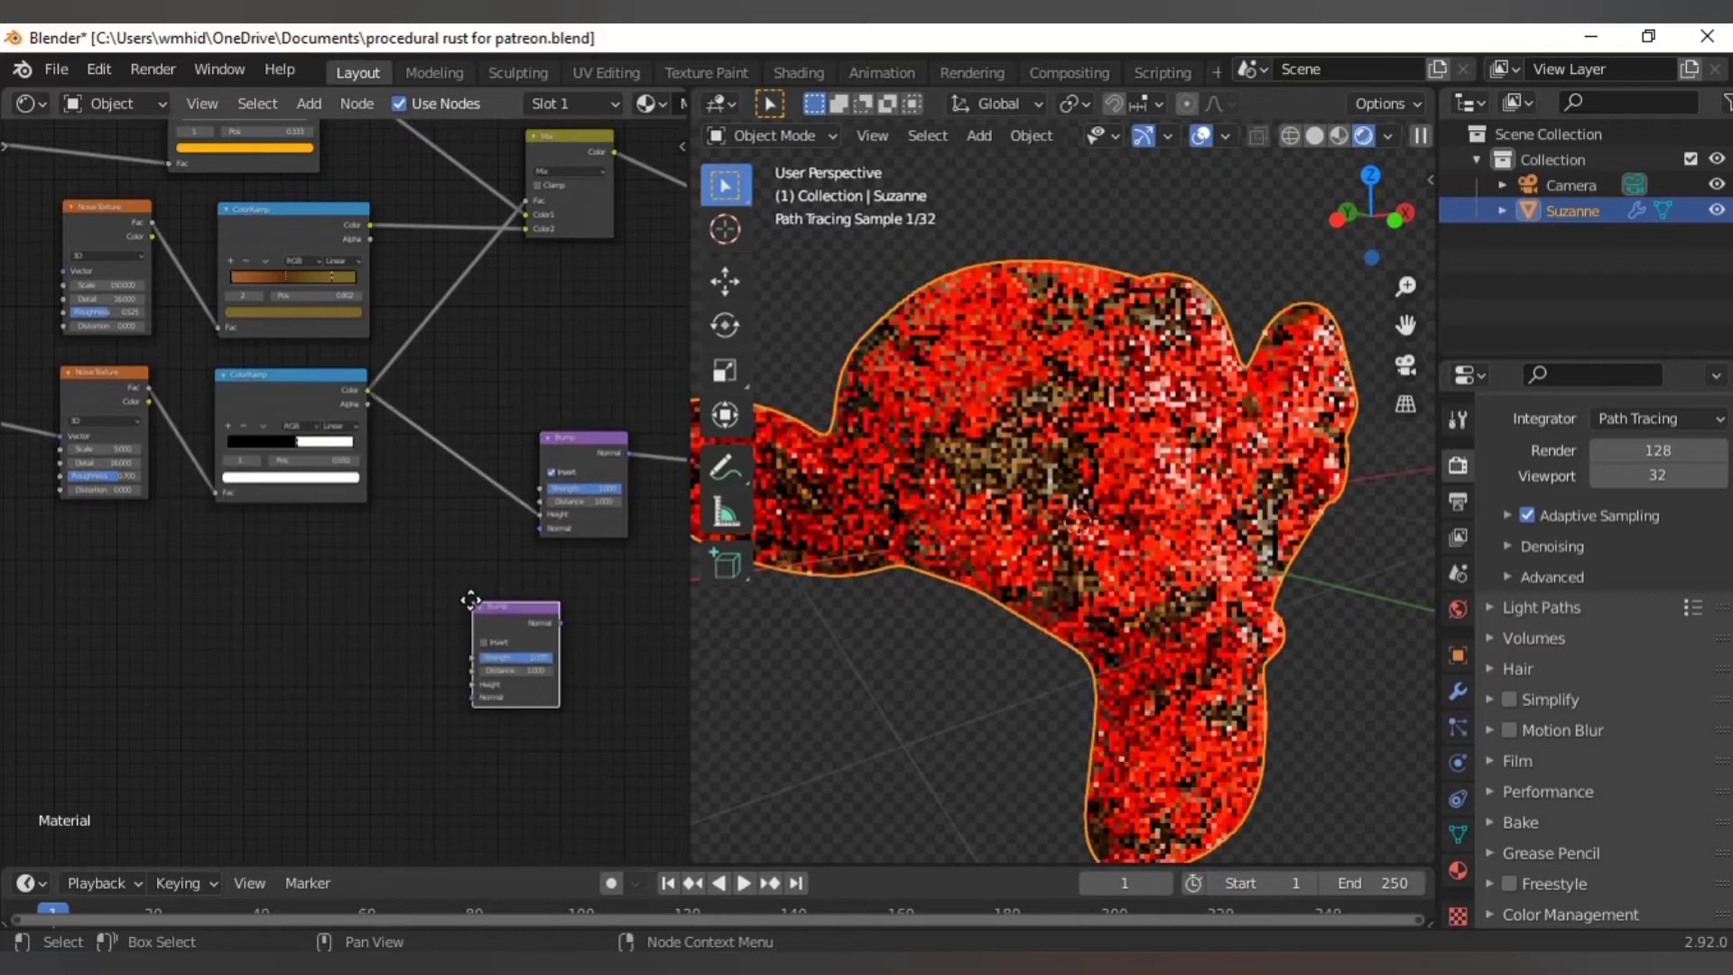
{"action": "left_click", "coordinate": [504, 611]}
{"action": "mouse_move", "coordinate": [503, 605]}
{"action": "left_mouse_down"}
{"action": "mouse_move", "coordinate": [446, 540]}
{"action": "mouse_move", "coordinate": [539, 528]}
{"action": "left_mouse_up"}
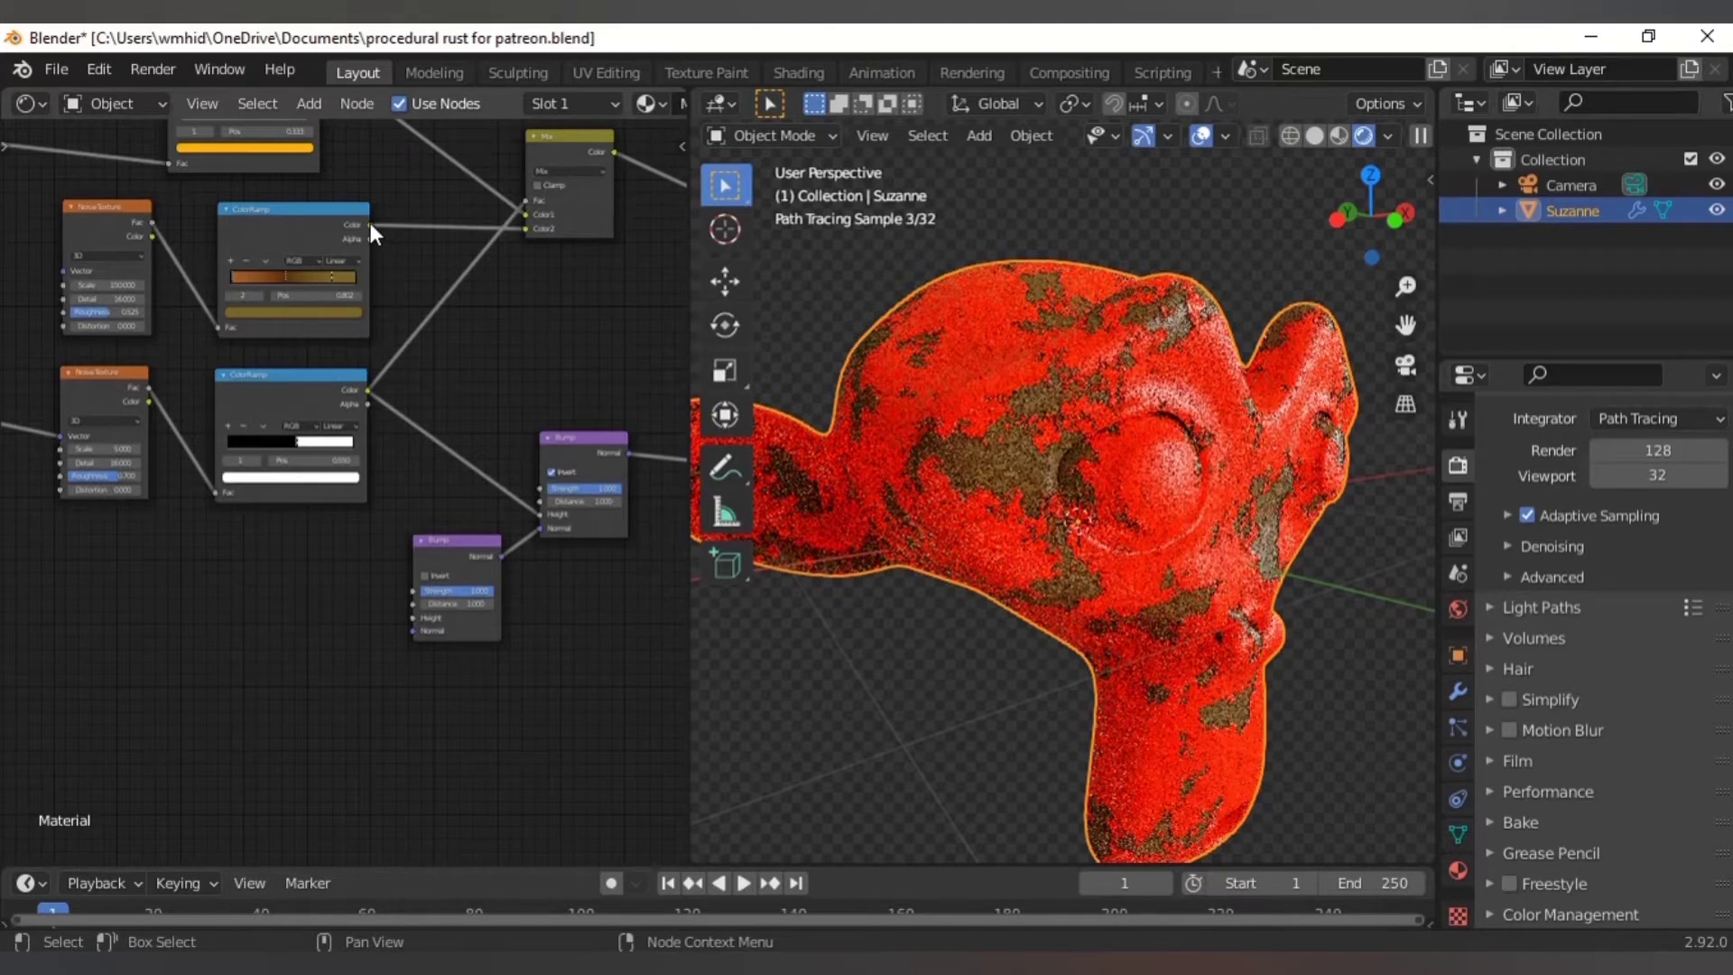
{"action": "left_click_drag", "start_coordinate": [370, 224], "coordinate": [415, 618]}
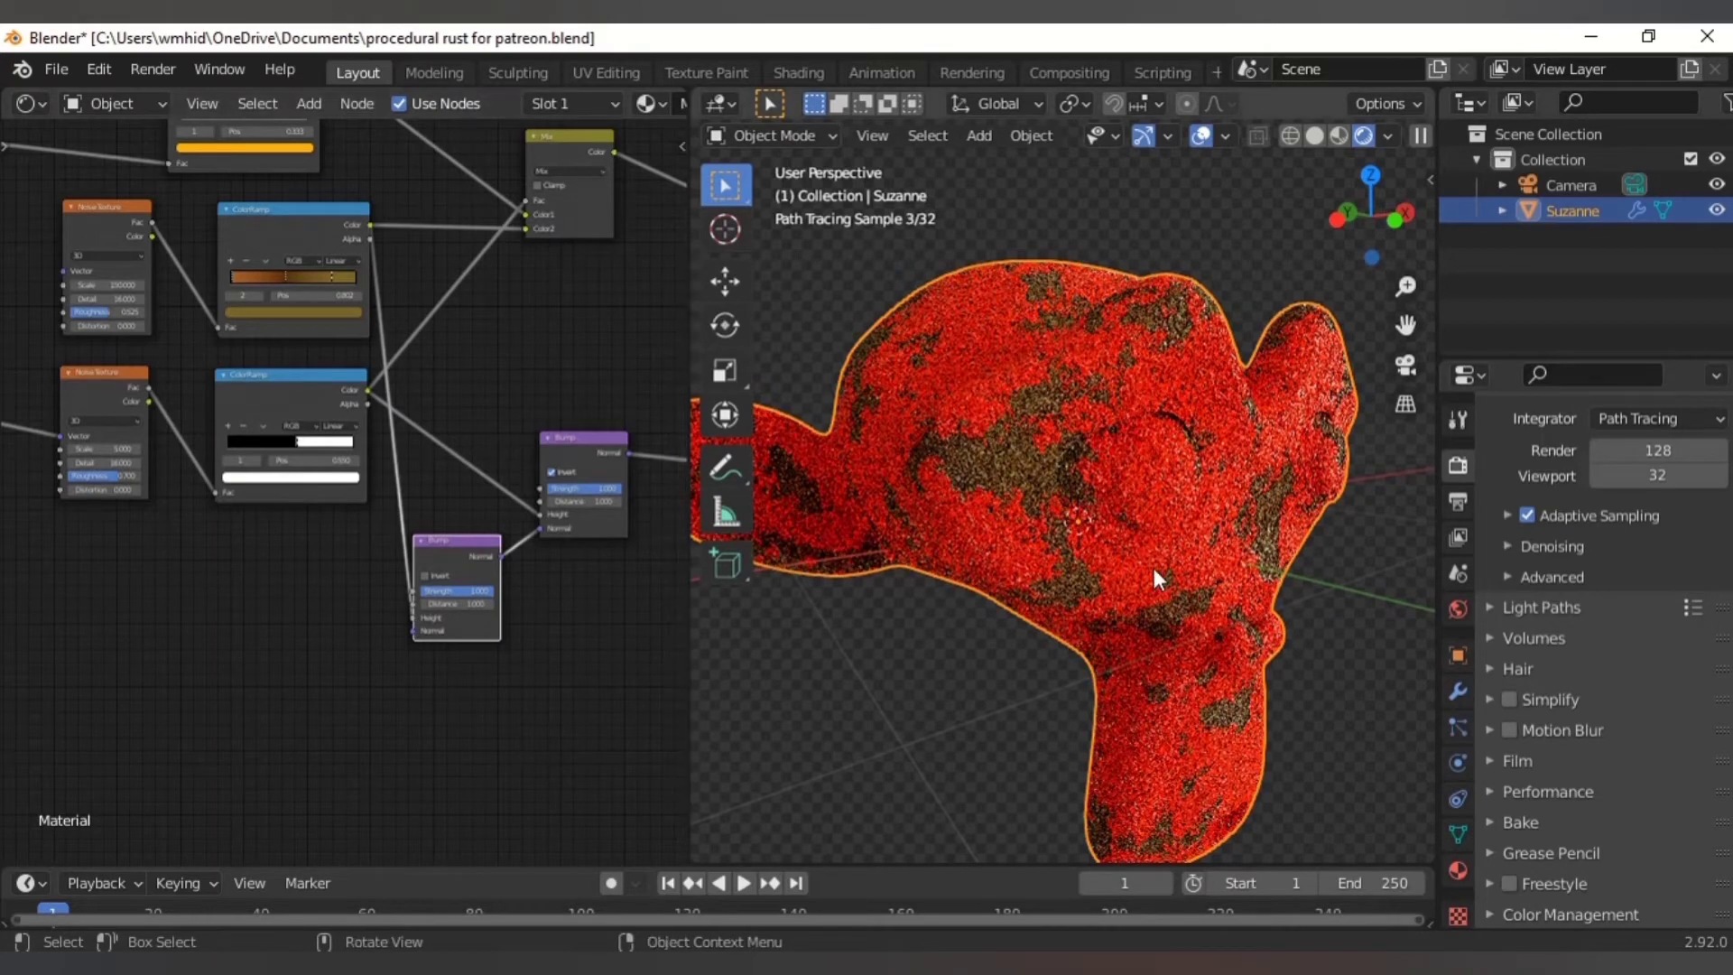
- Set the second Bump node's Strength to 0.3 and enable Invert on it
{"action": "scroll", "coordinate": [534, 675], "scroll_direction": "up", "scroll_amount": 5}
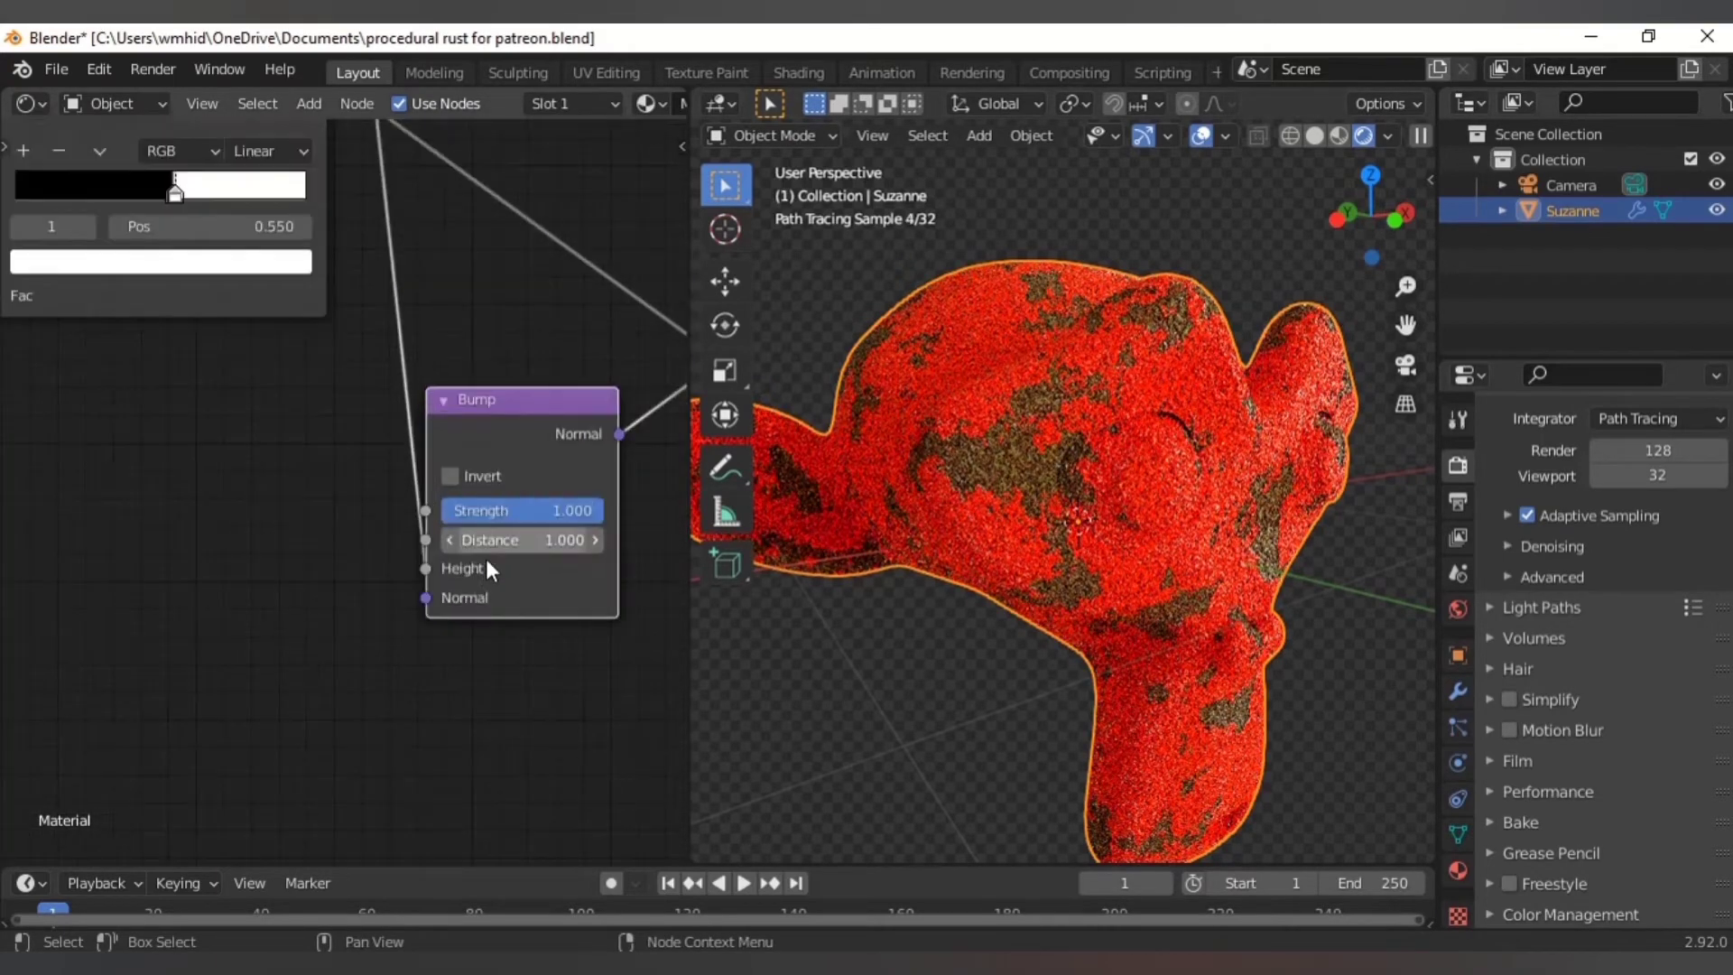
{"action": "scroll", "coordinate": [538, 525], "scroll_direction": "up", "scroll_amount": 1}
{"action": "left_click", "coordinate": [547, 513]}
{"action": "type", "text": "0.3"}
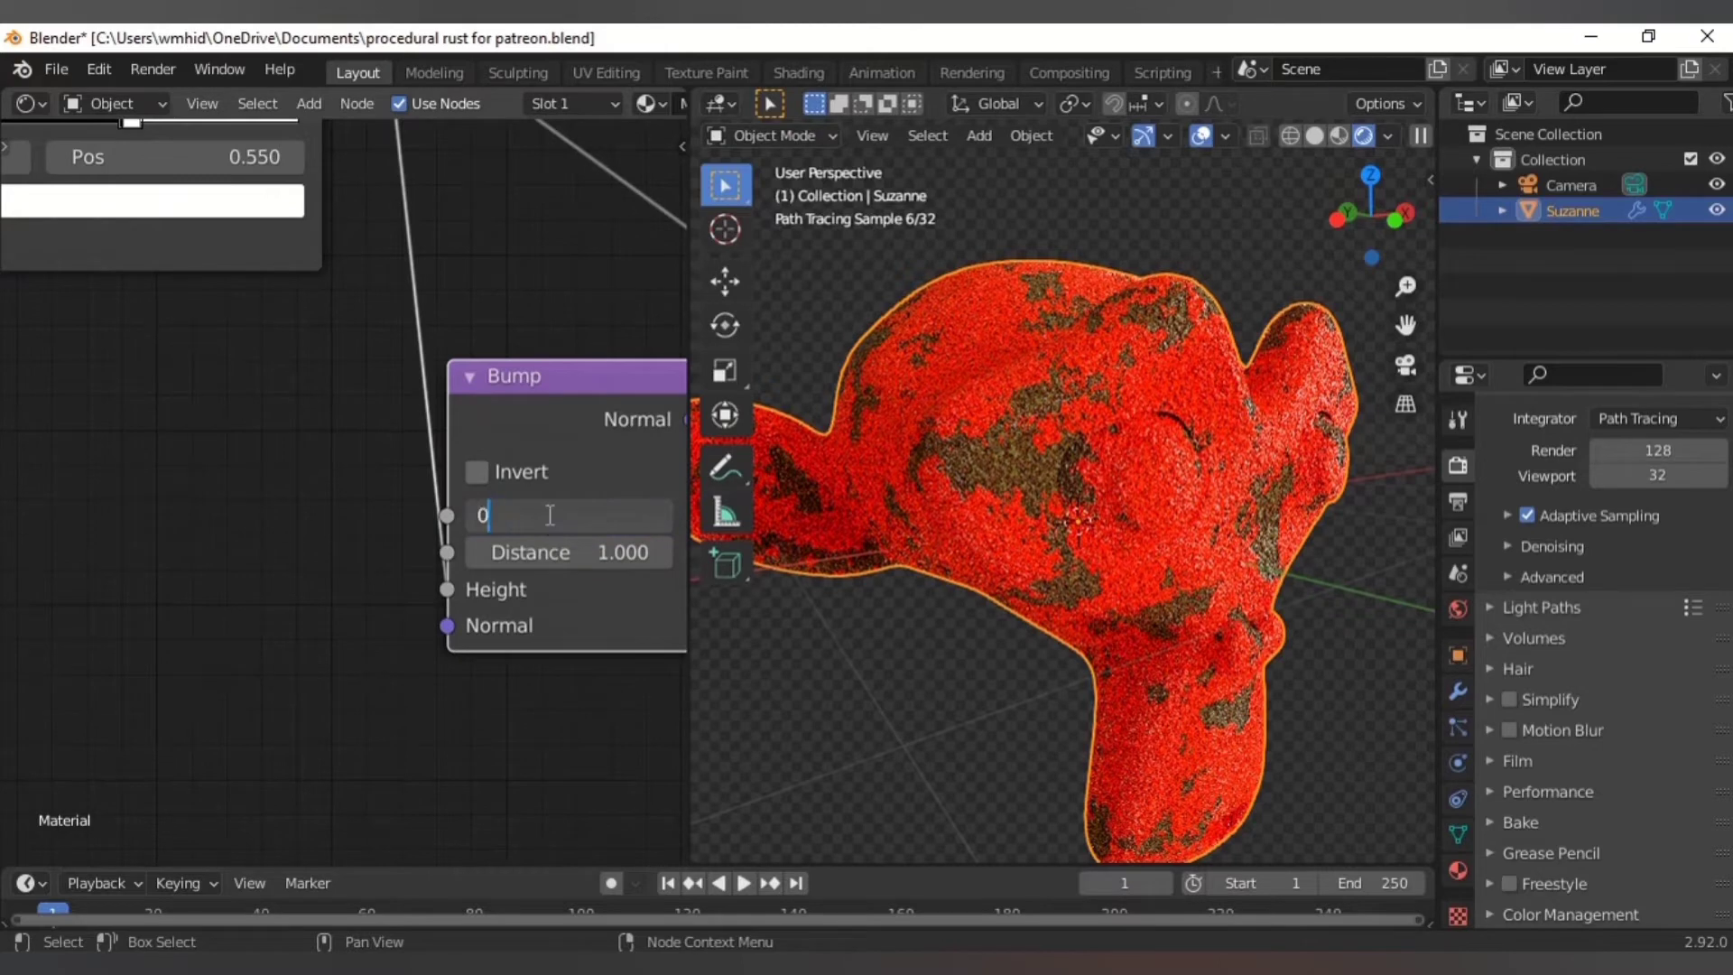
{"action": "key", "text": "Return"}
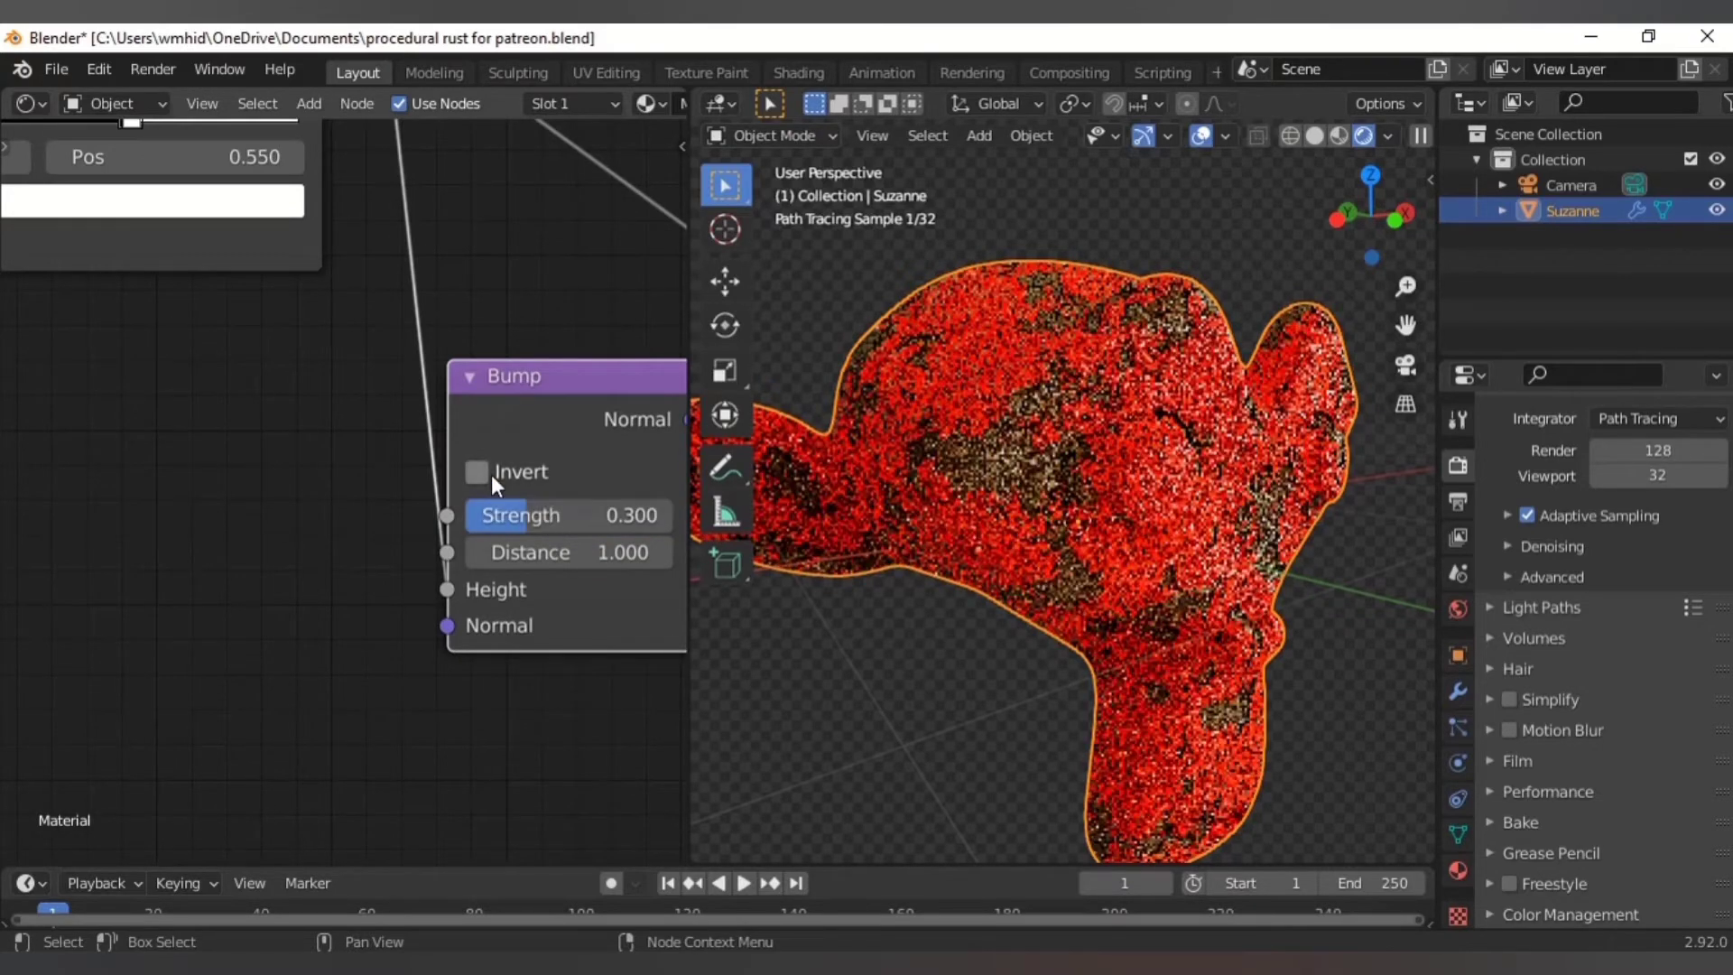
{"action": "left_click", "coordinate": [492, 477]}
- Shift the two Noise Texture and ColorRamp pairs for the rust away from the Mix and Bump nodes to open up space
{"action": "scroll", "coordinate": [573, 294], "scroll_direction": "down", "scroll_amount": 4}
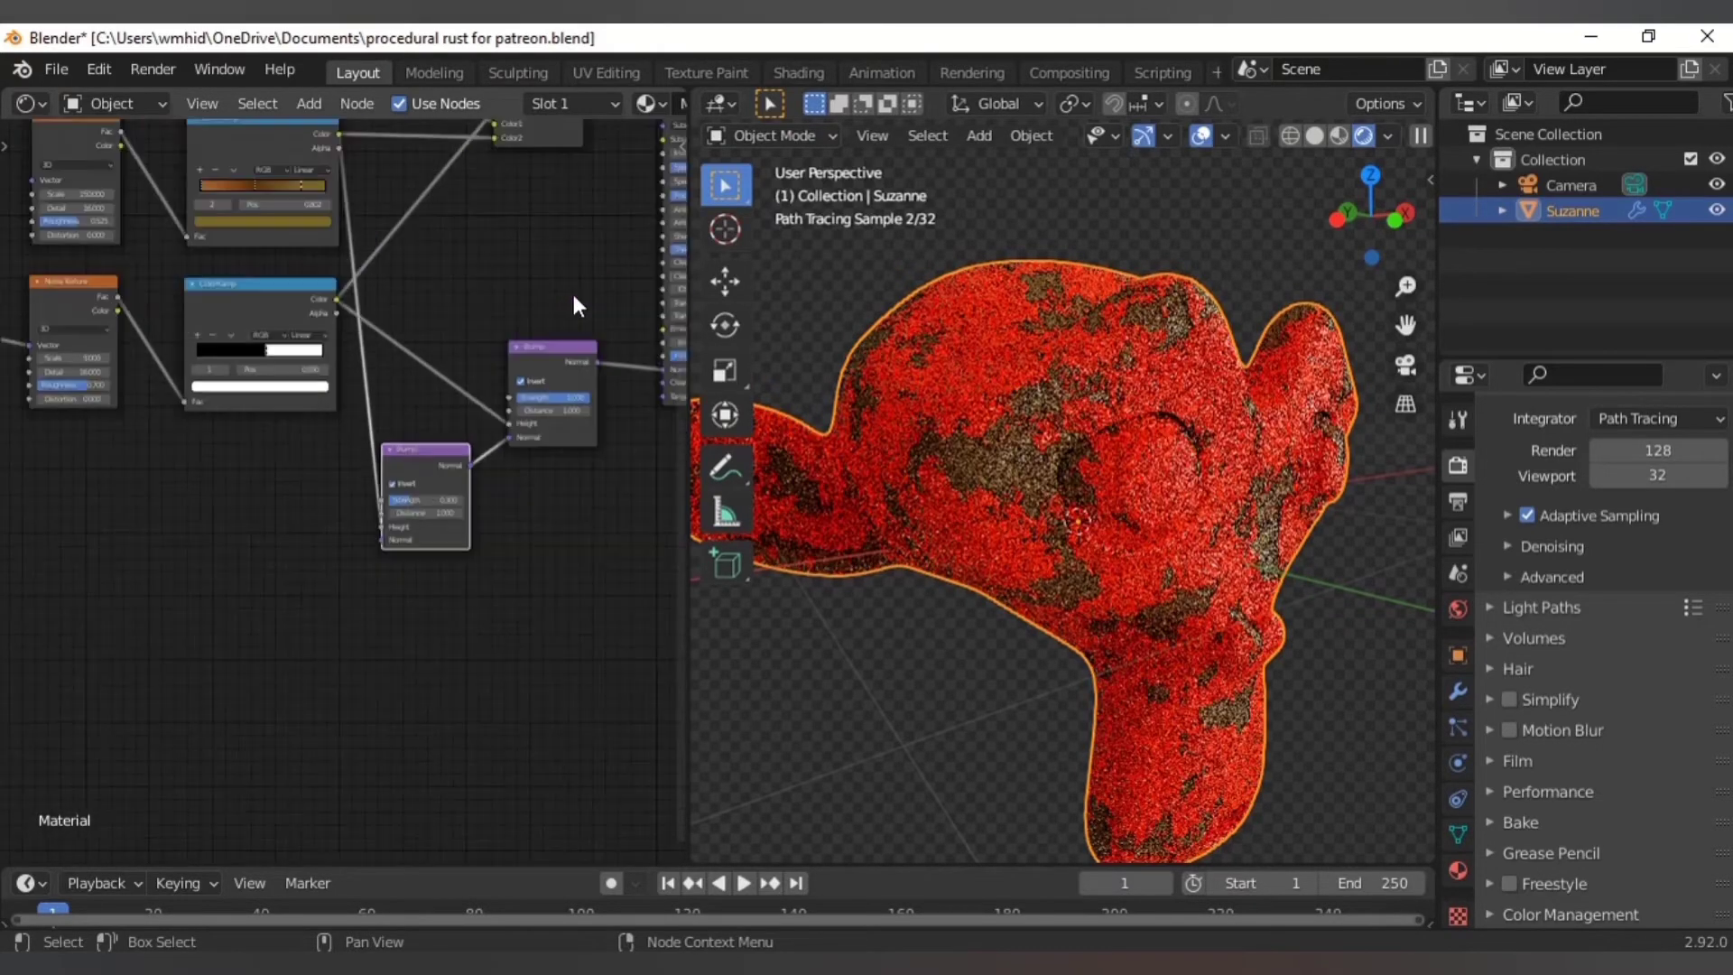
{"action": "scroll", "coordinate": [572, 294], "scroll_direction": "down", "scroll_amount": 2}
{"action": "middle_click_drag", "start_coordinate": [268, 586], "coordinate": [335, 665]}
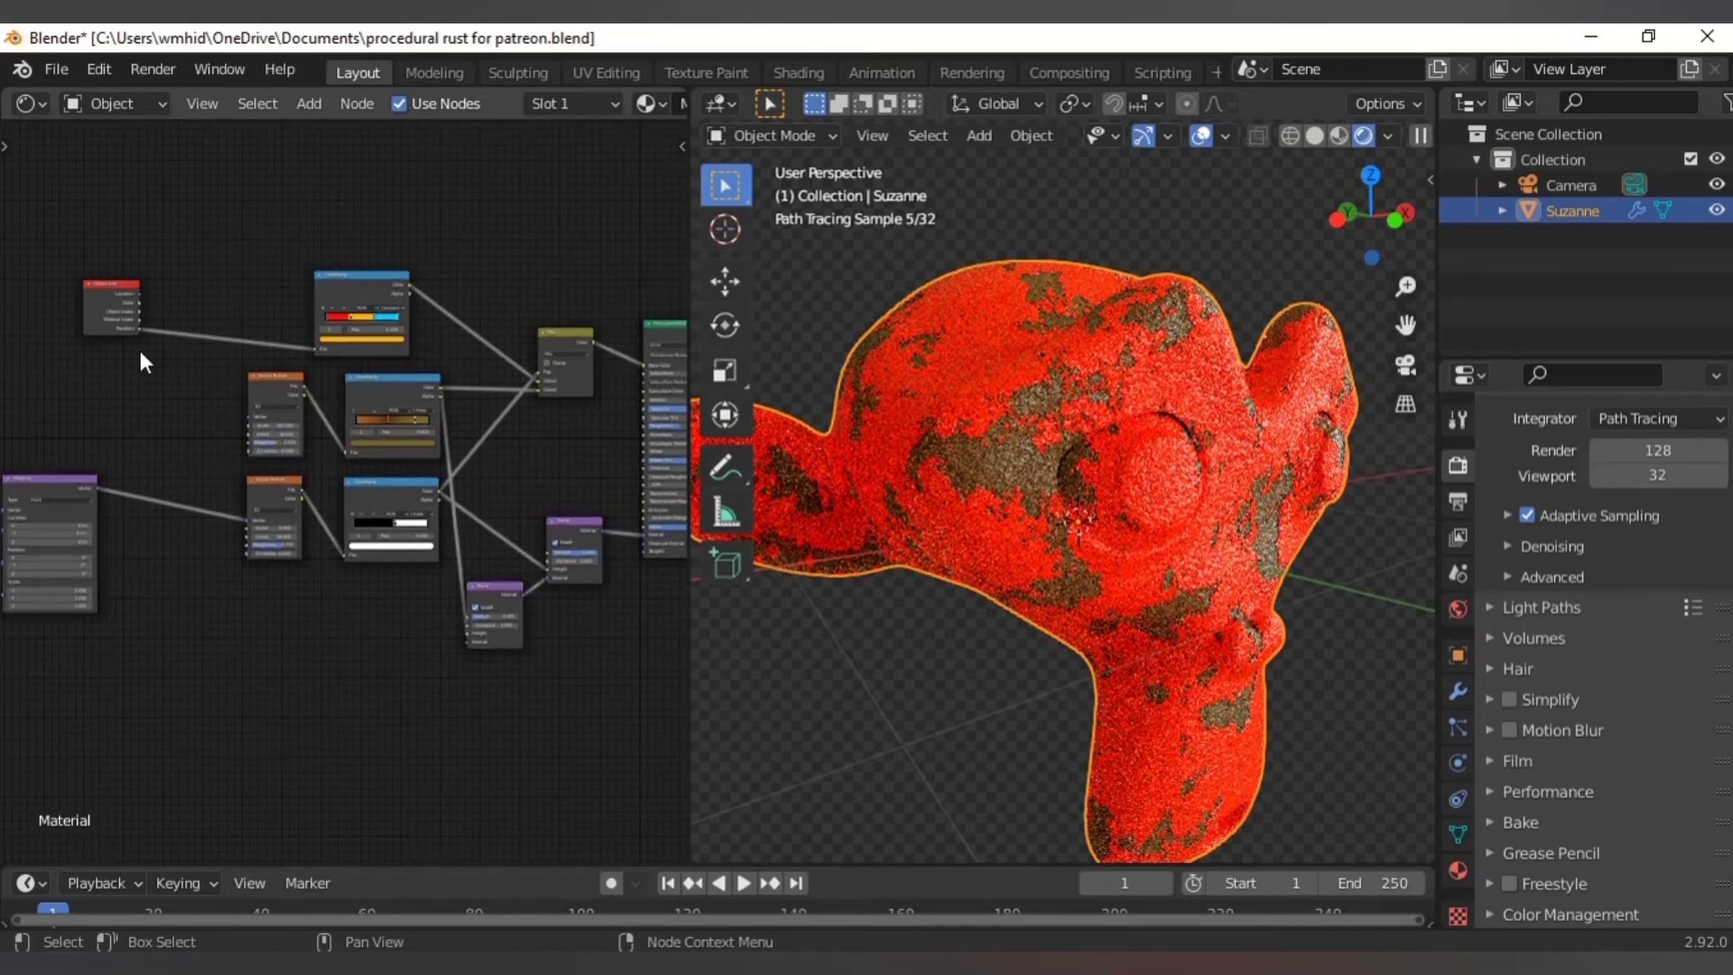
{"action": "left_click_drag", "start_coordinate": [140, 415], "coordinate": [347, 452]}
{"action": "left_click_drag", "start_coordinate": [371, 387], "coordinate": [224, 392]}
{"action": "left_click", "coordinate": [274, 491]}
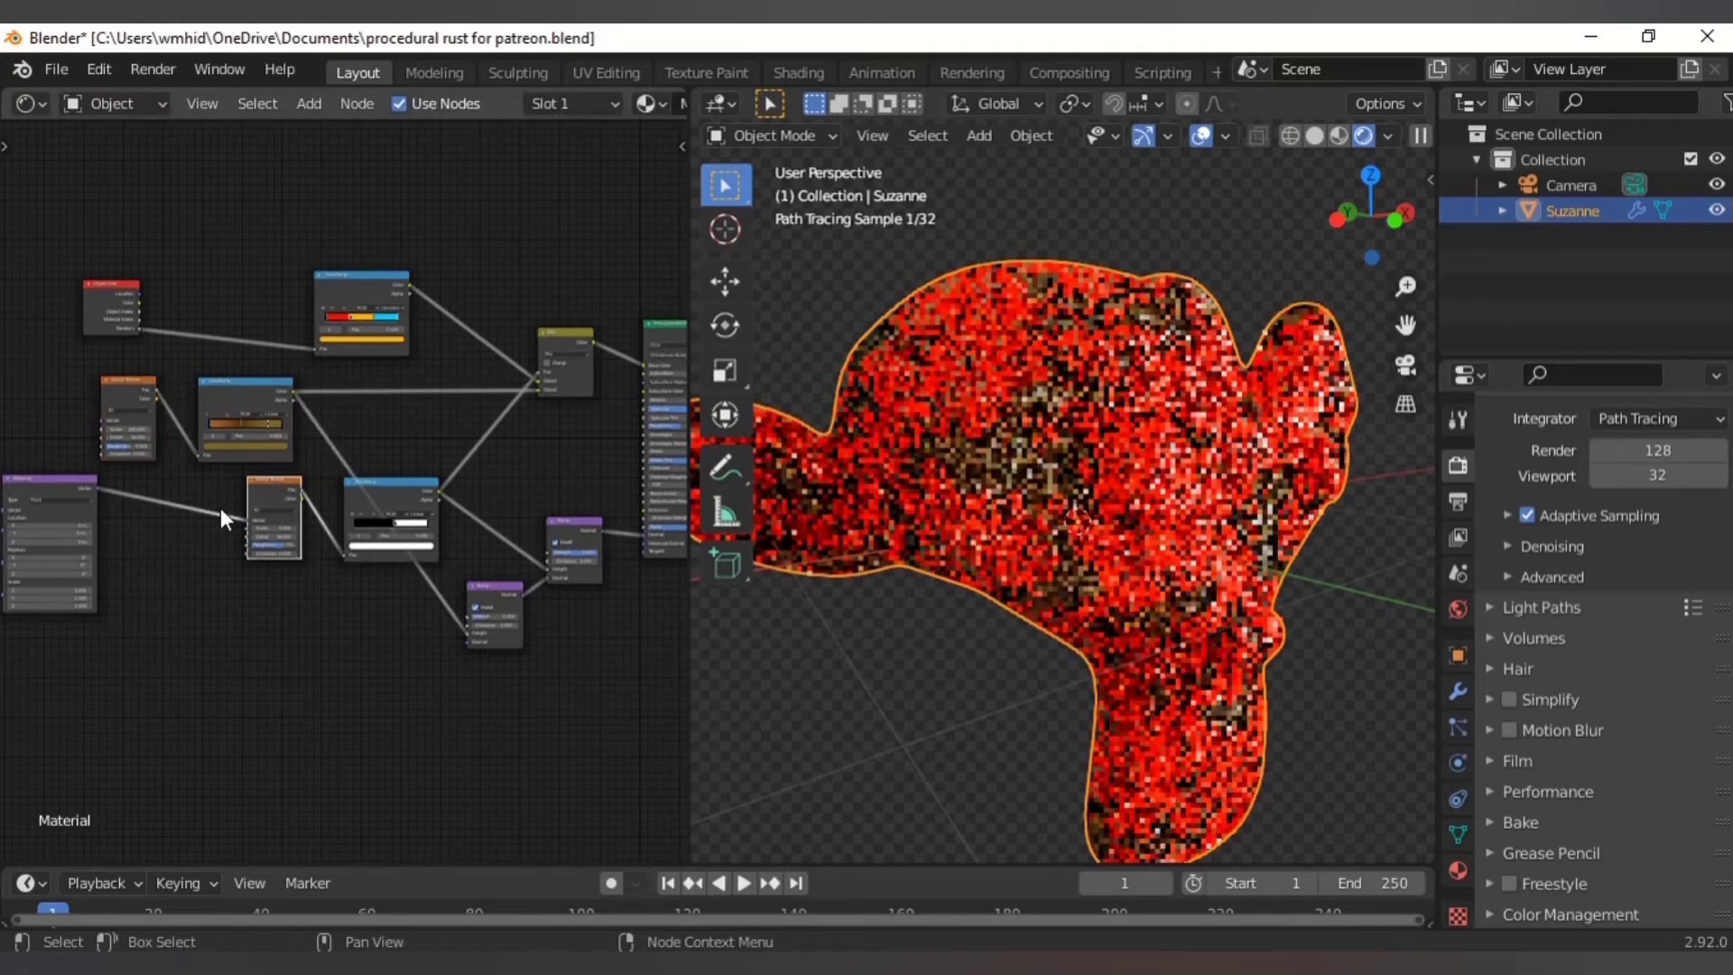
{"action": "left_click_drag", "start_coordinate": [273, 485], "coordinate": [165, 496]}
{"action": "left_click_drag", "start_coordinate": [364, 503], "coordinate": [241, 505]}
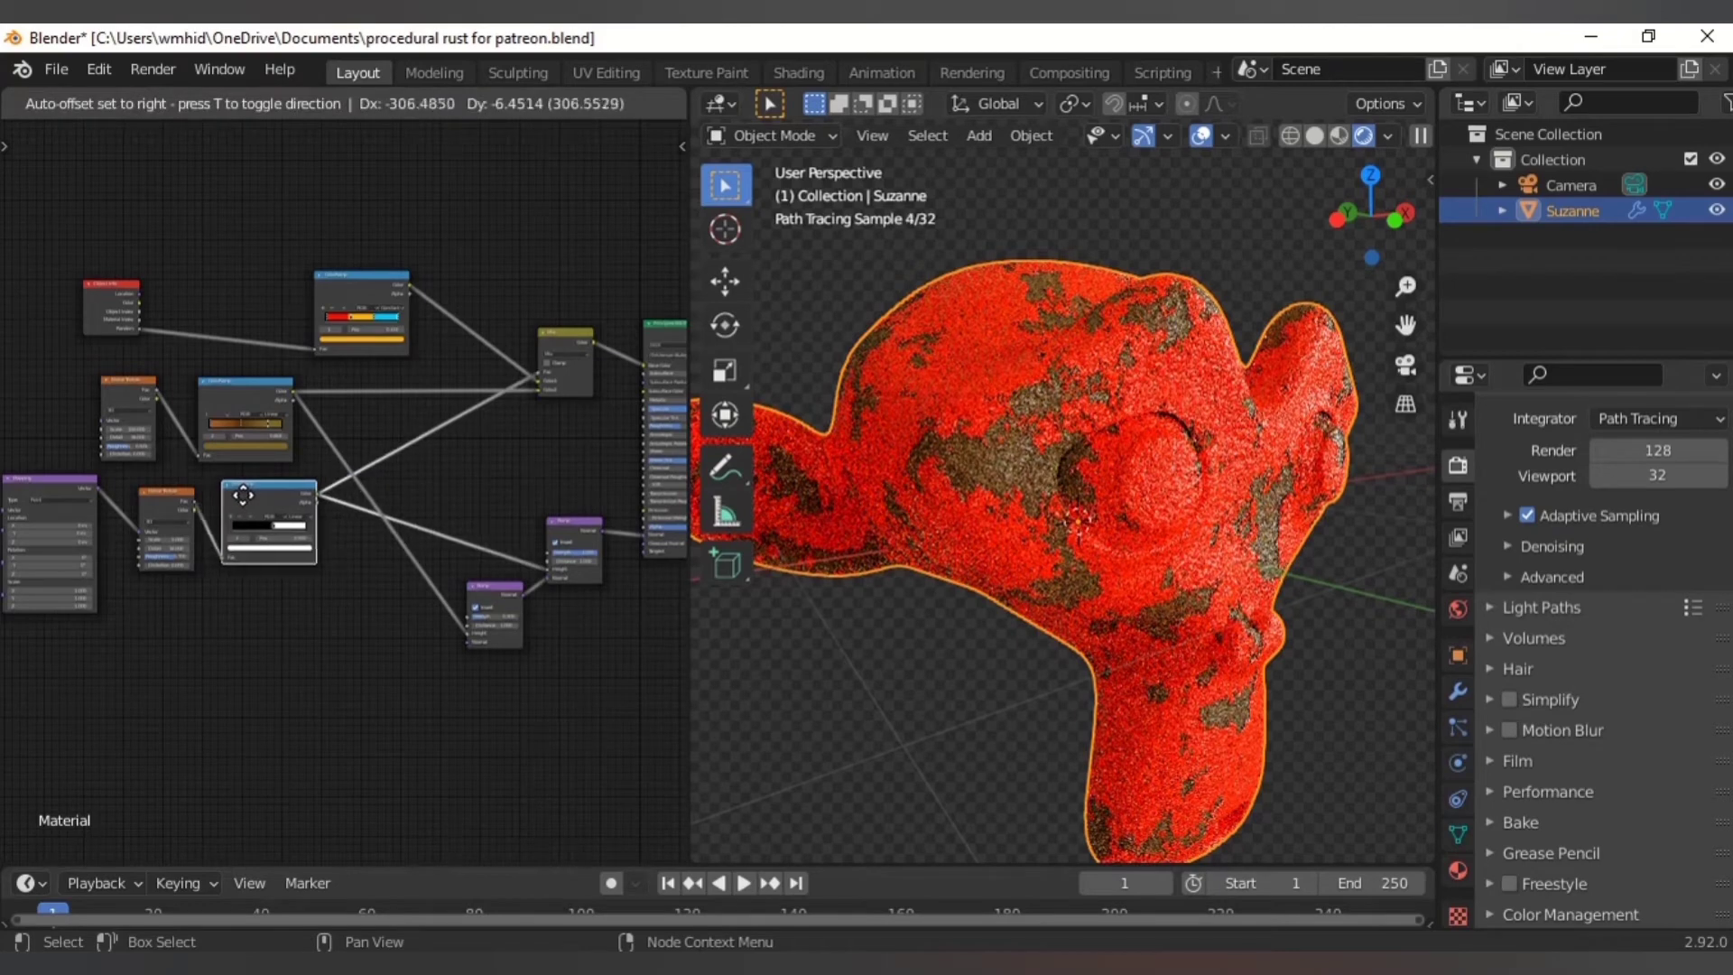
- Move the Material Output node farther from the Principled BSDF to make room between them
{"action": "middle_click_drag", "start_coordinate": [222, 623], "coordinate": [283, 592]}
{"action": "scroll", "coordinate": [1122, 584], "scroll_direction": "down", "scroll_amount": 1}
{"action": "middle_click_drag", "start_coordinate": [675, 621], "coordinate": [380, 683]}
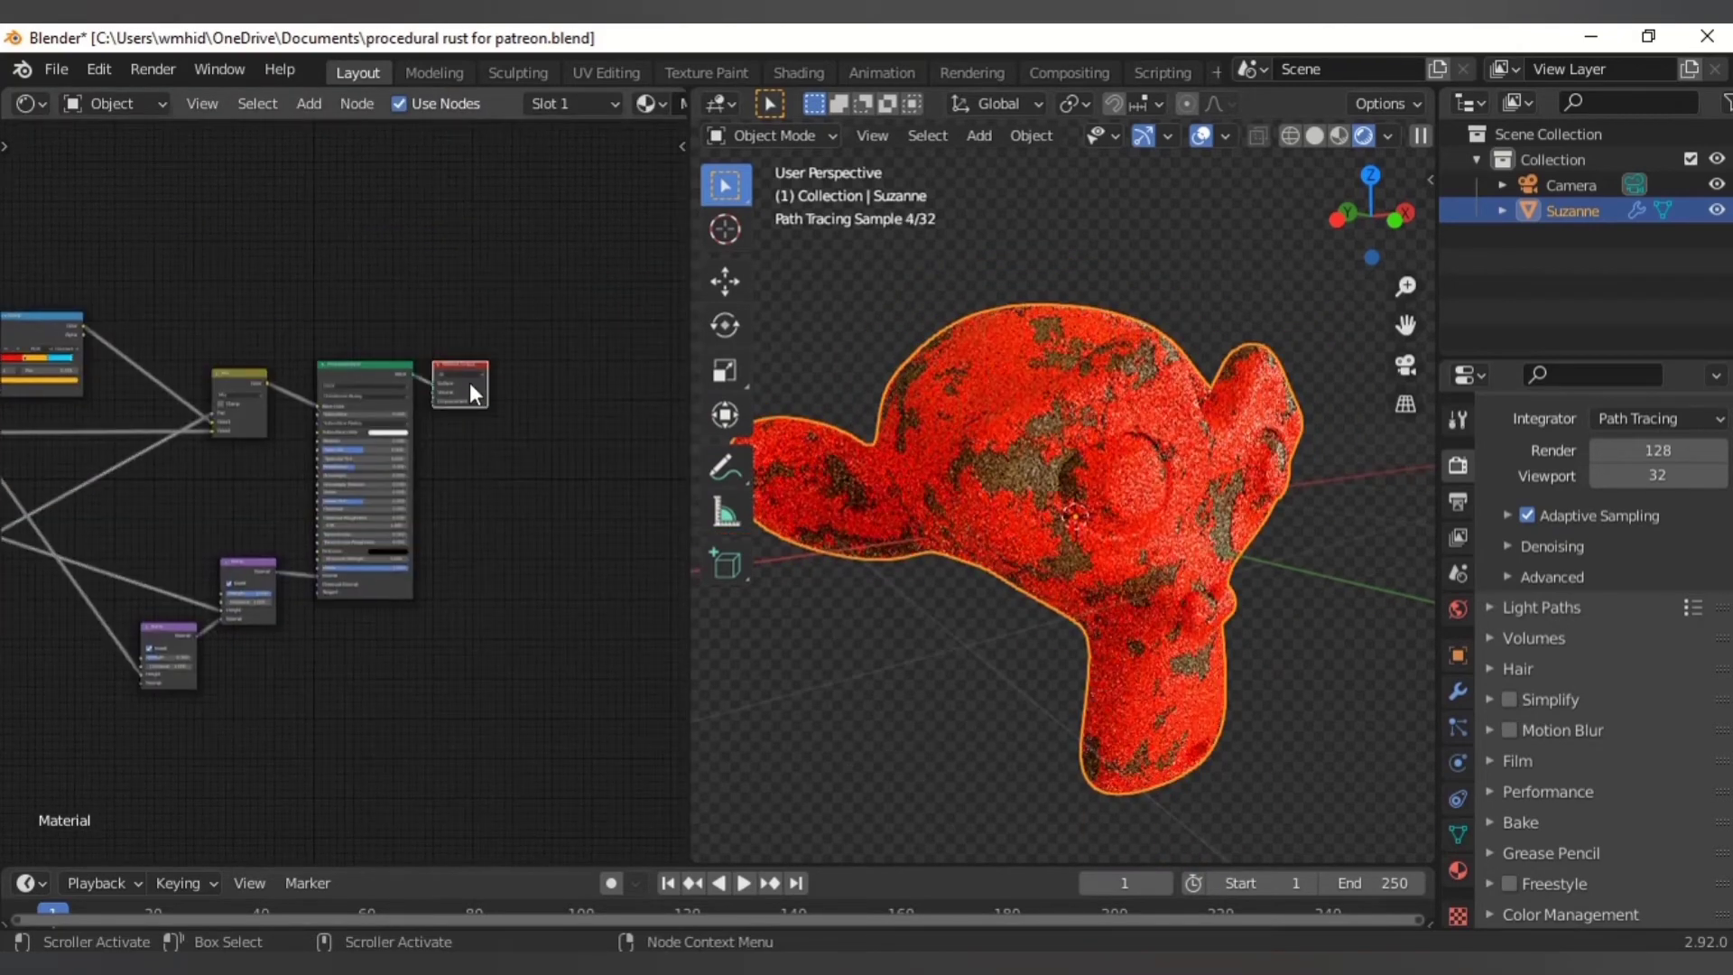
{"action": "left_click_drag", "start_coordinate": [469, 382], "coordinate": [619, 507]}
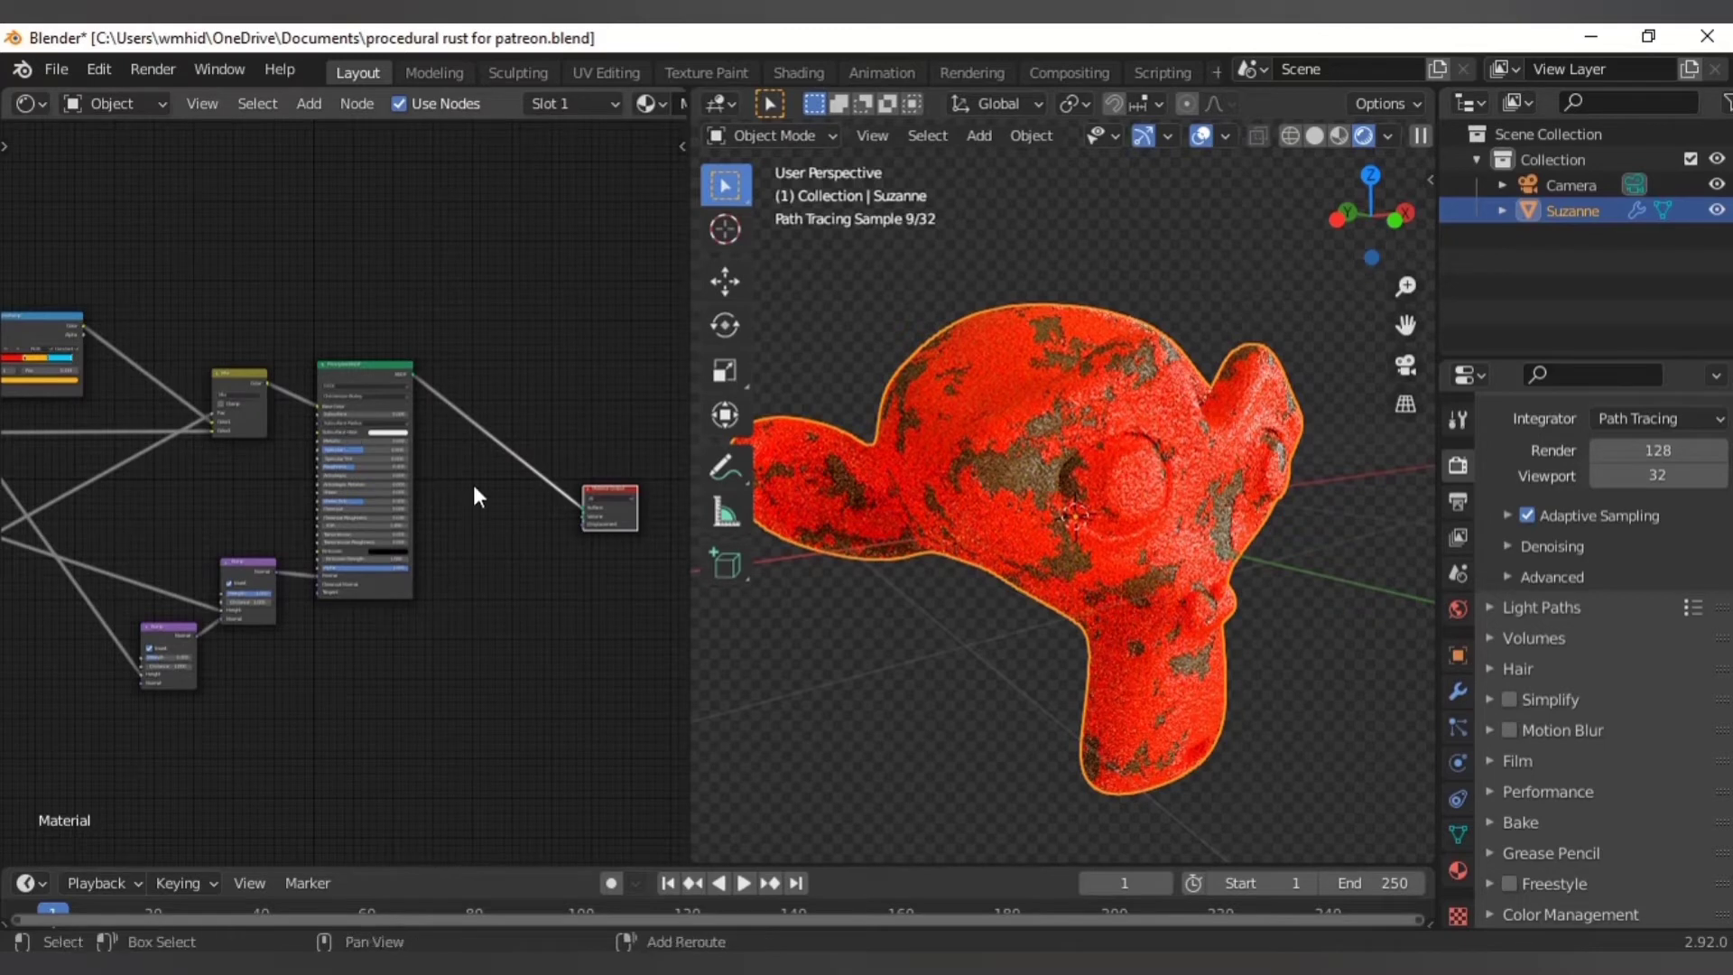
{"action": "key", "text": "shift+a"}
{"action": "mouse_move", "coordinate": [473, 485]}
{"action": "mouse_move", "coordinate": [375, 458]}
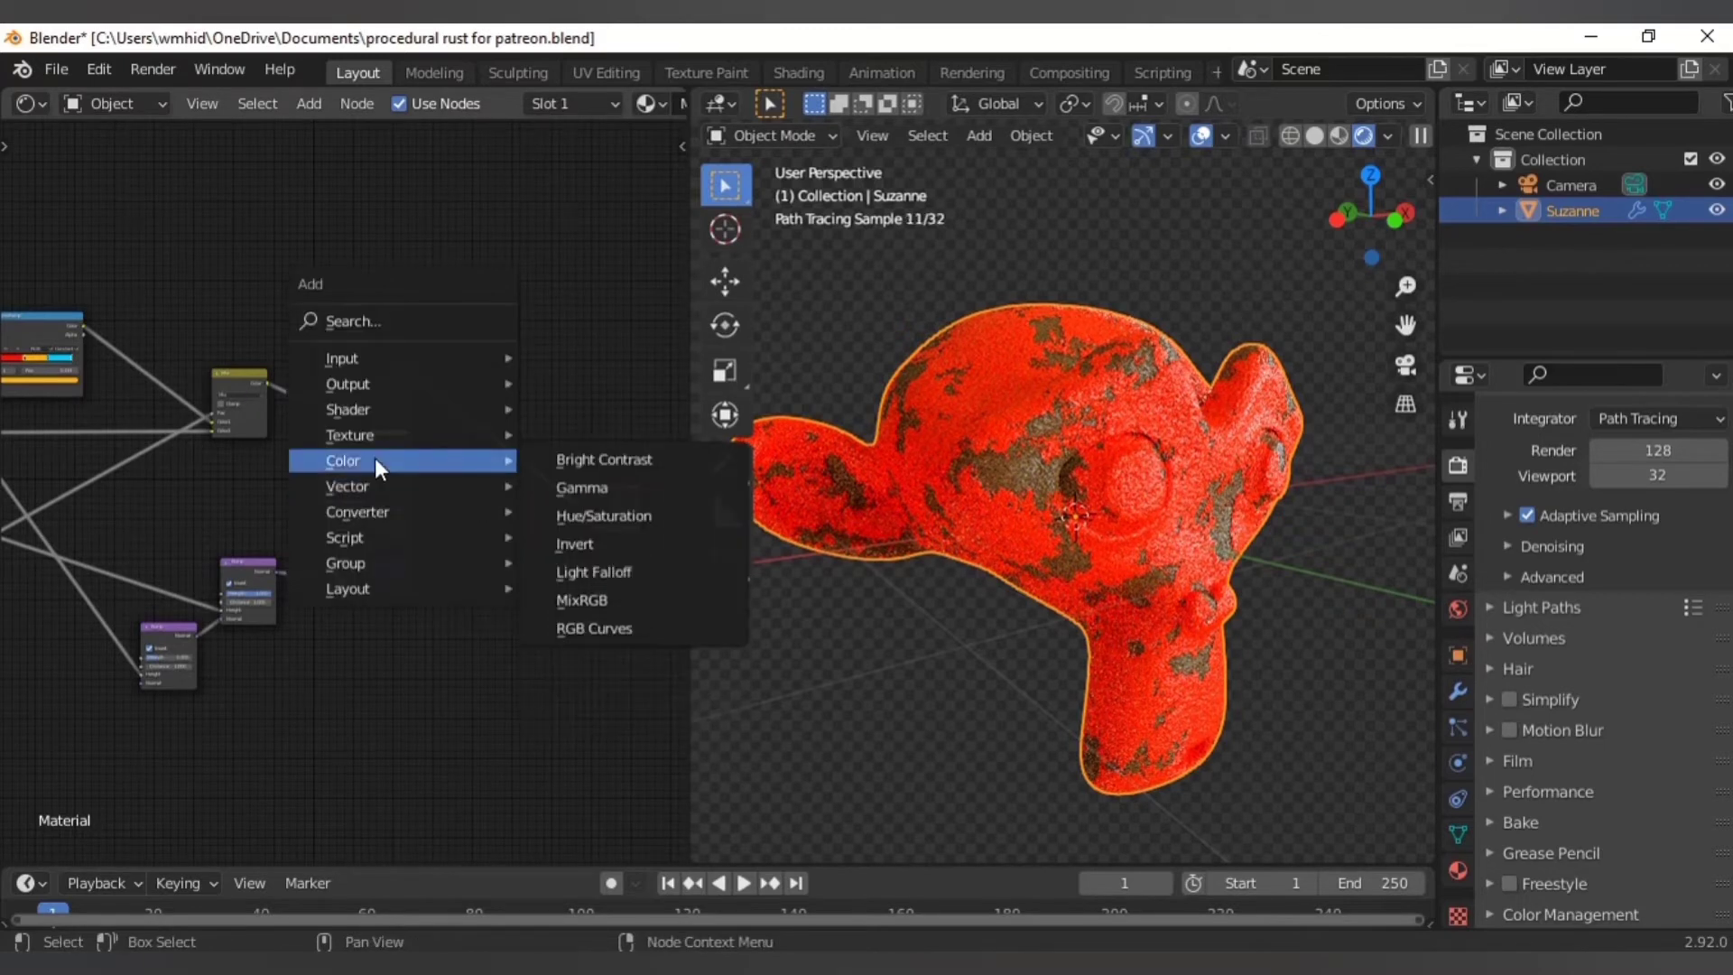
{"action": "left_click", "coordinate": [603, 596]}
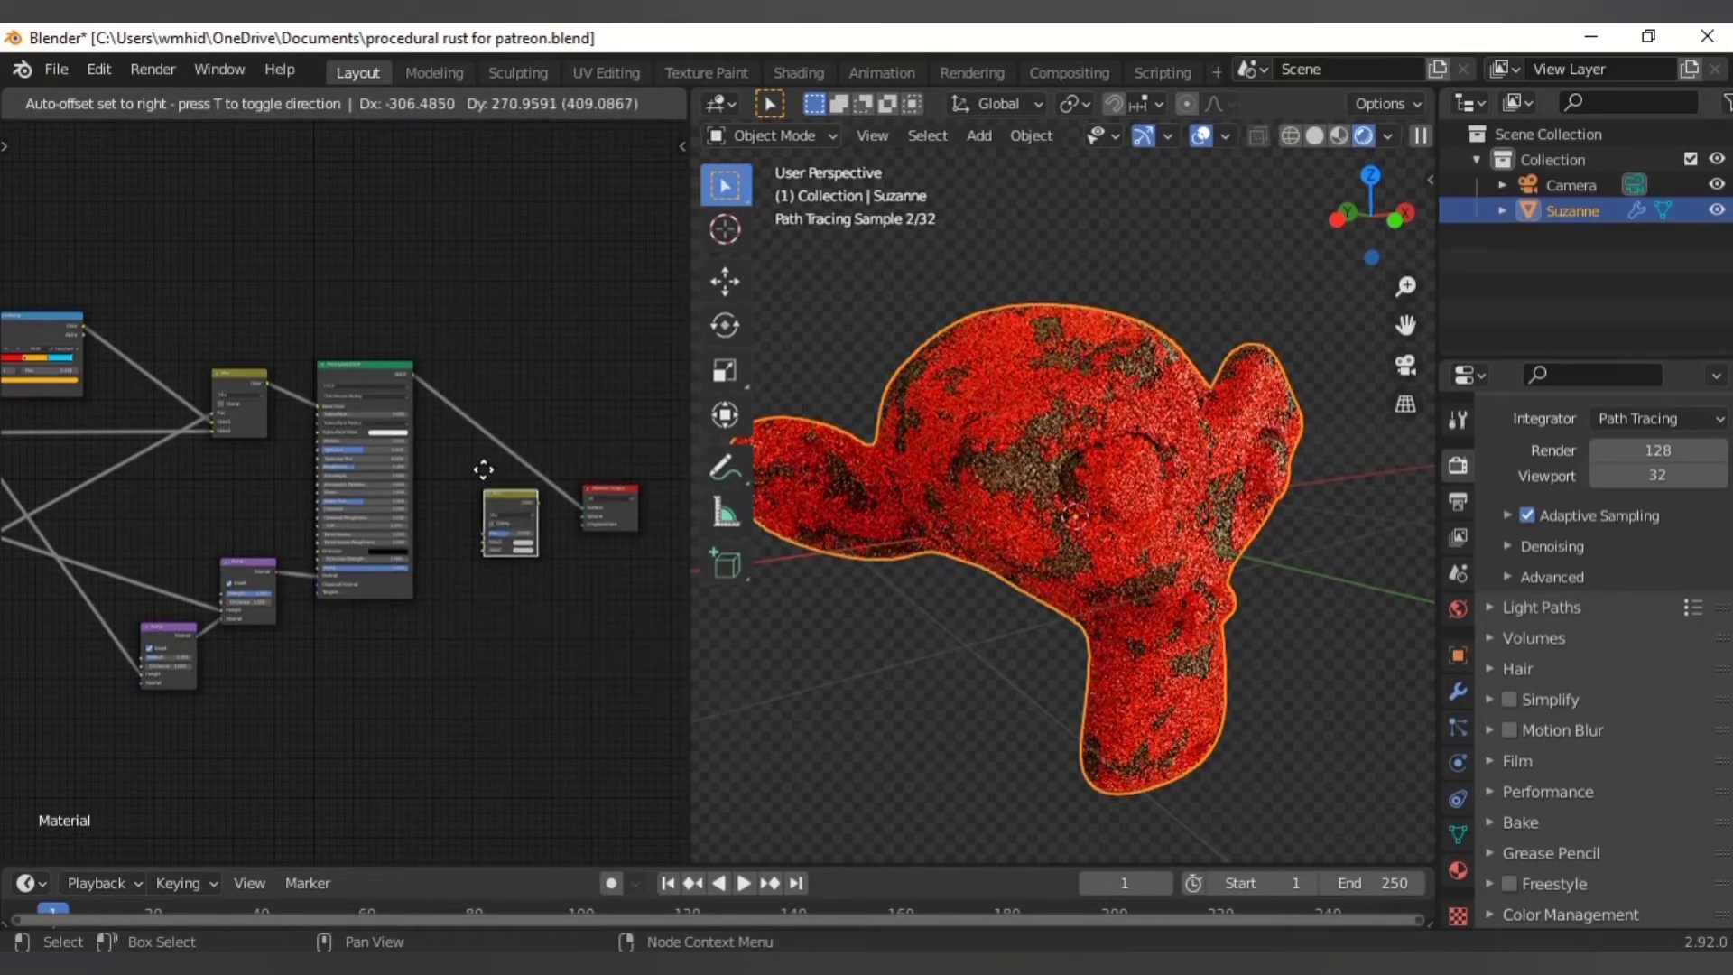
{"action": "left_click", "coordinate": [478, 505]}
- Insert a Mix Shader node into the link between the Principled BSDF and the Material Output
{"action": "key", "text": "shift+a"}
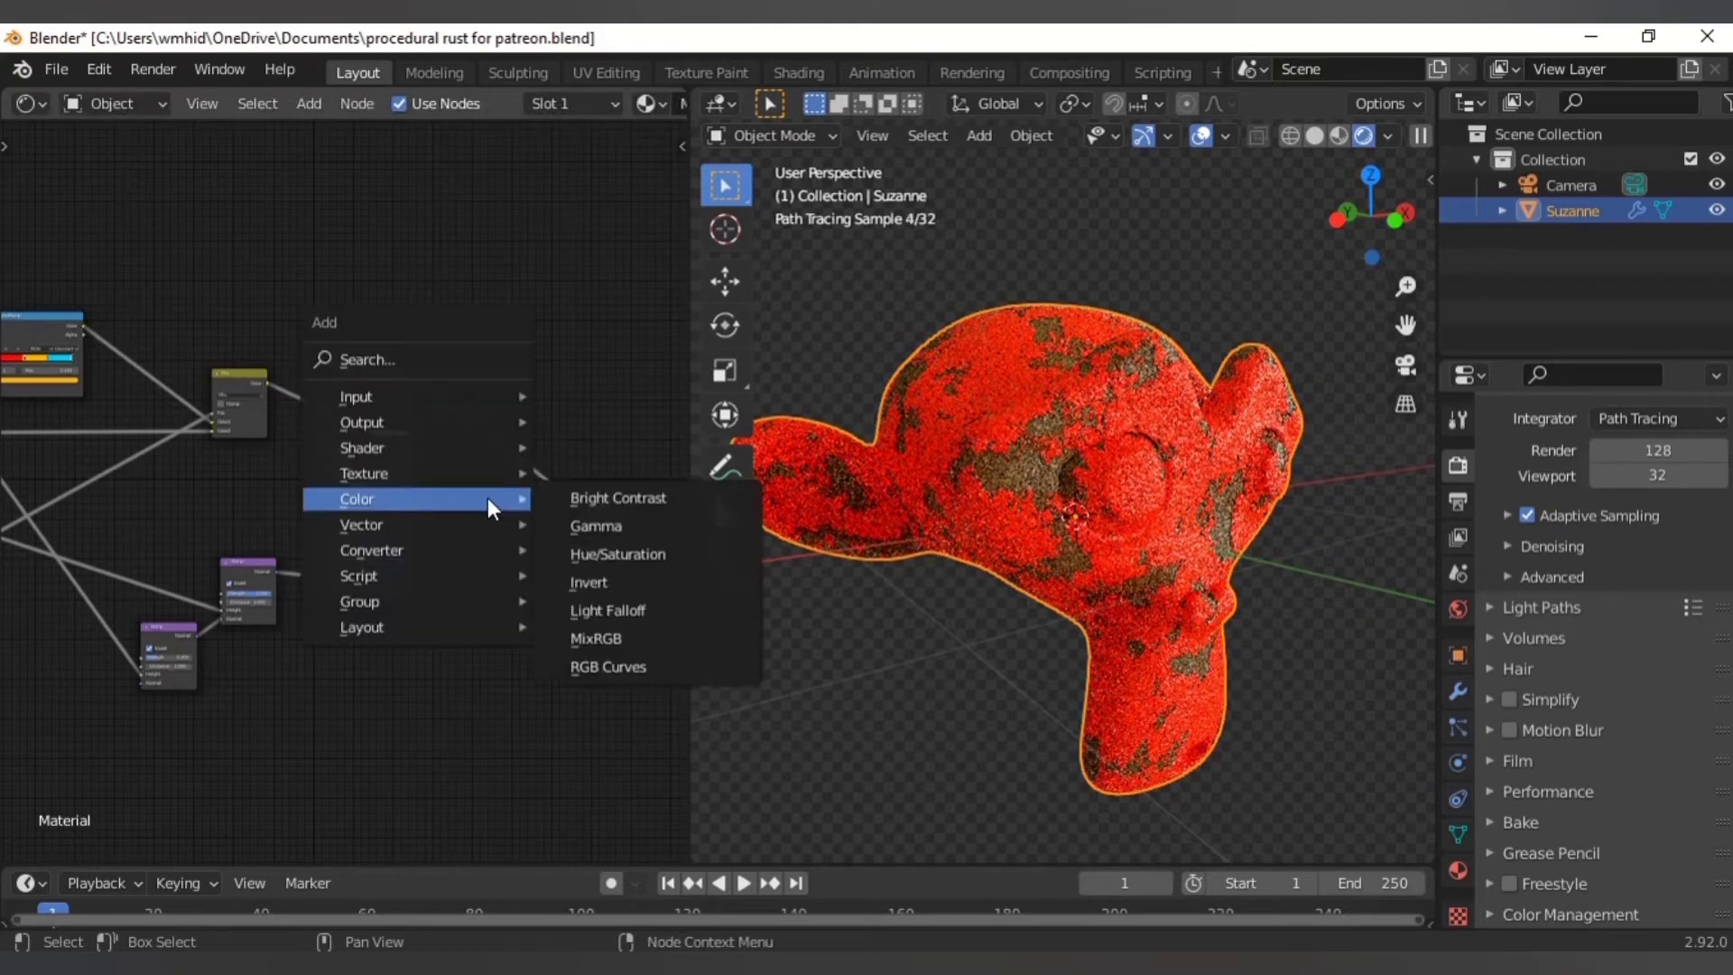
{"action": "mouse_move", "coordinate": [424, 532]}
{"action": "mouse_move", "coordinate": [405, 451]}
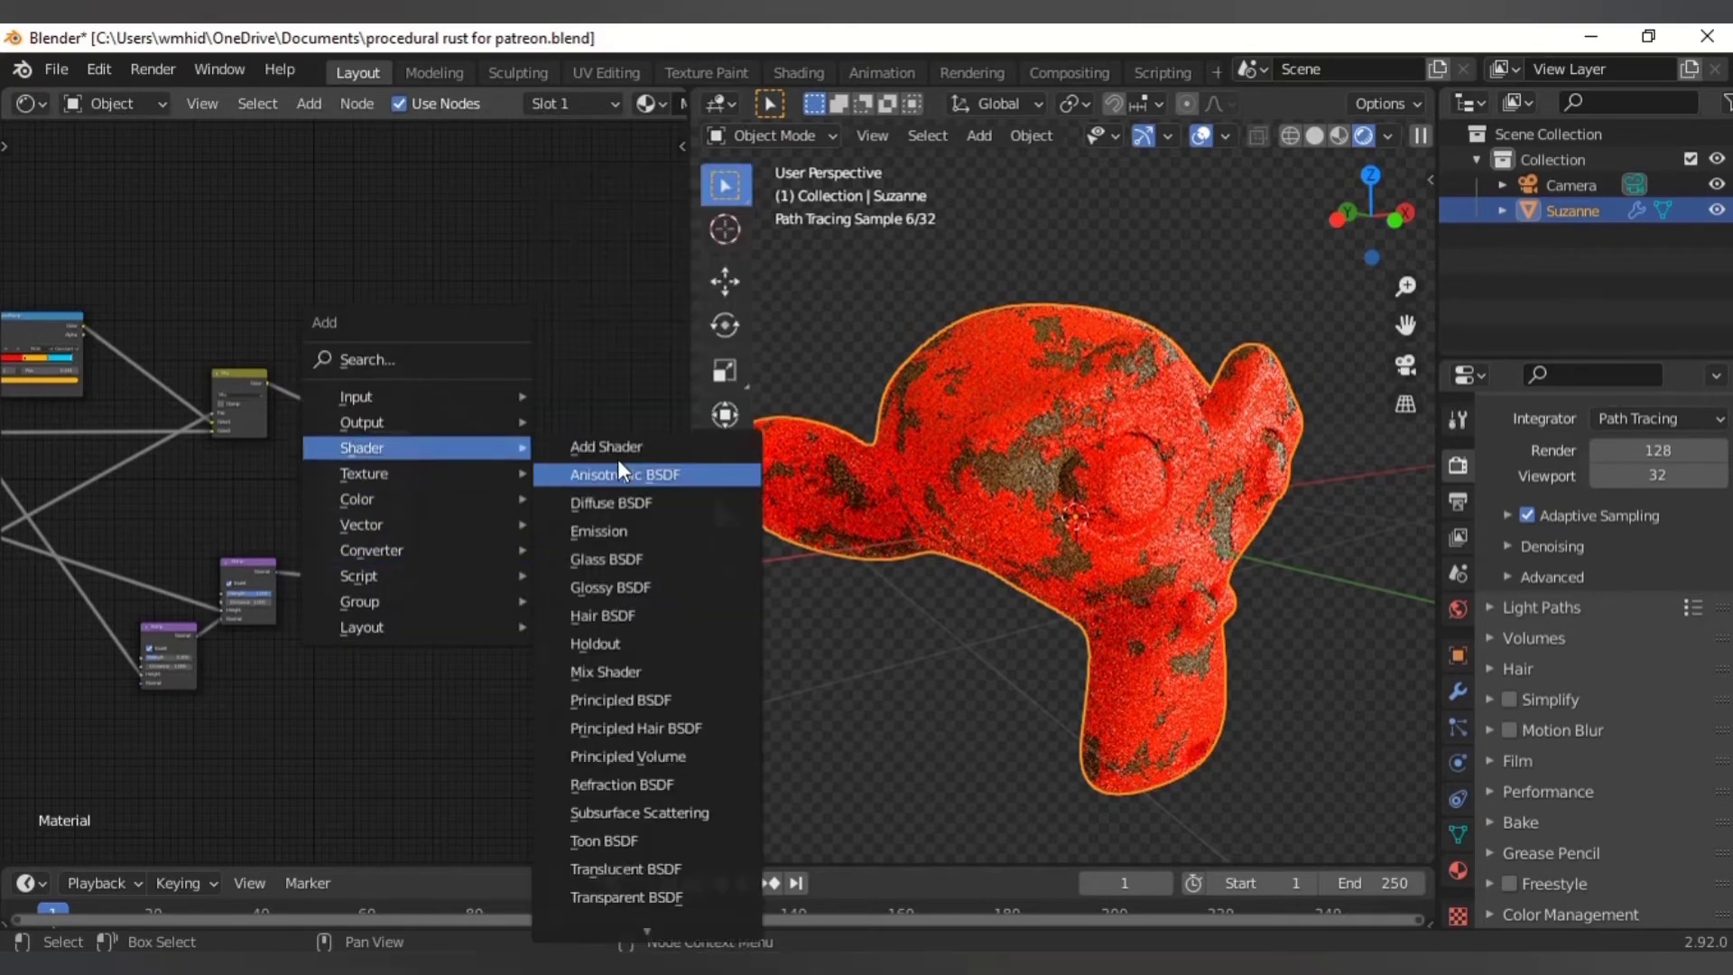
{"action": "left_click", "coordinate": [622, 669]}
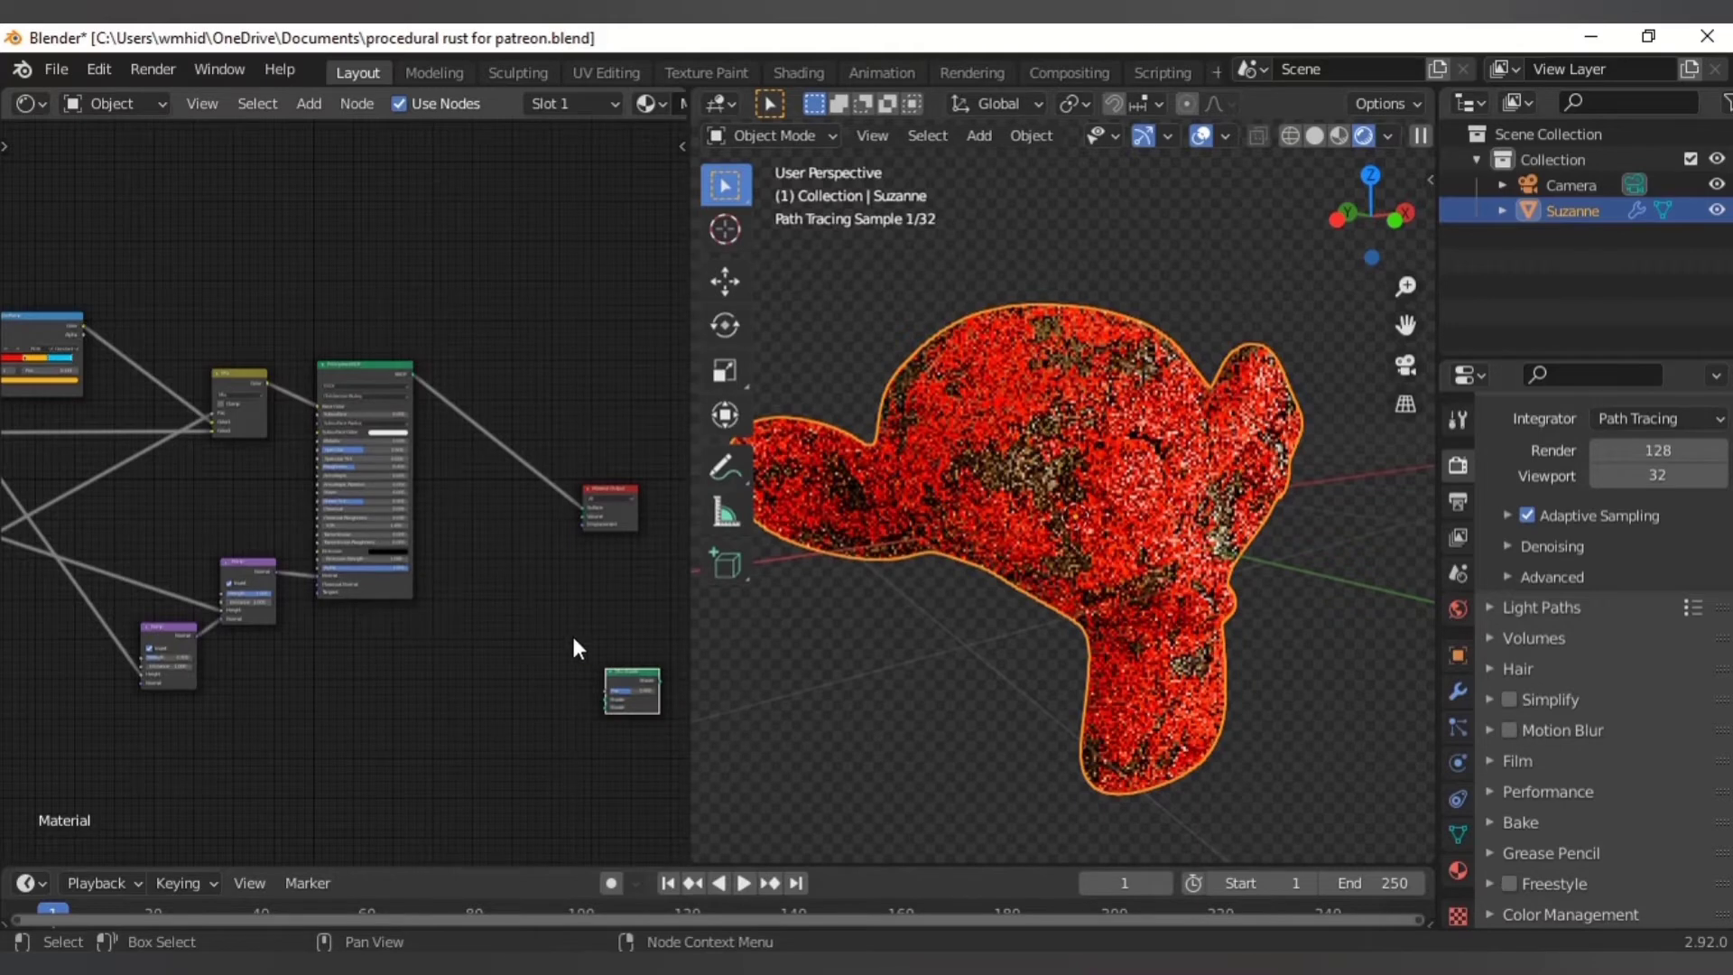
{"action": "left_click", "coordinate": [490, 435]}
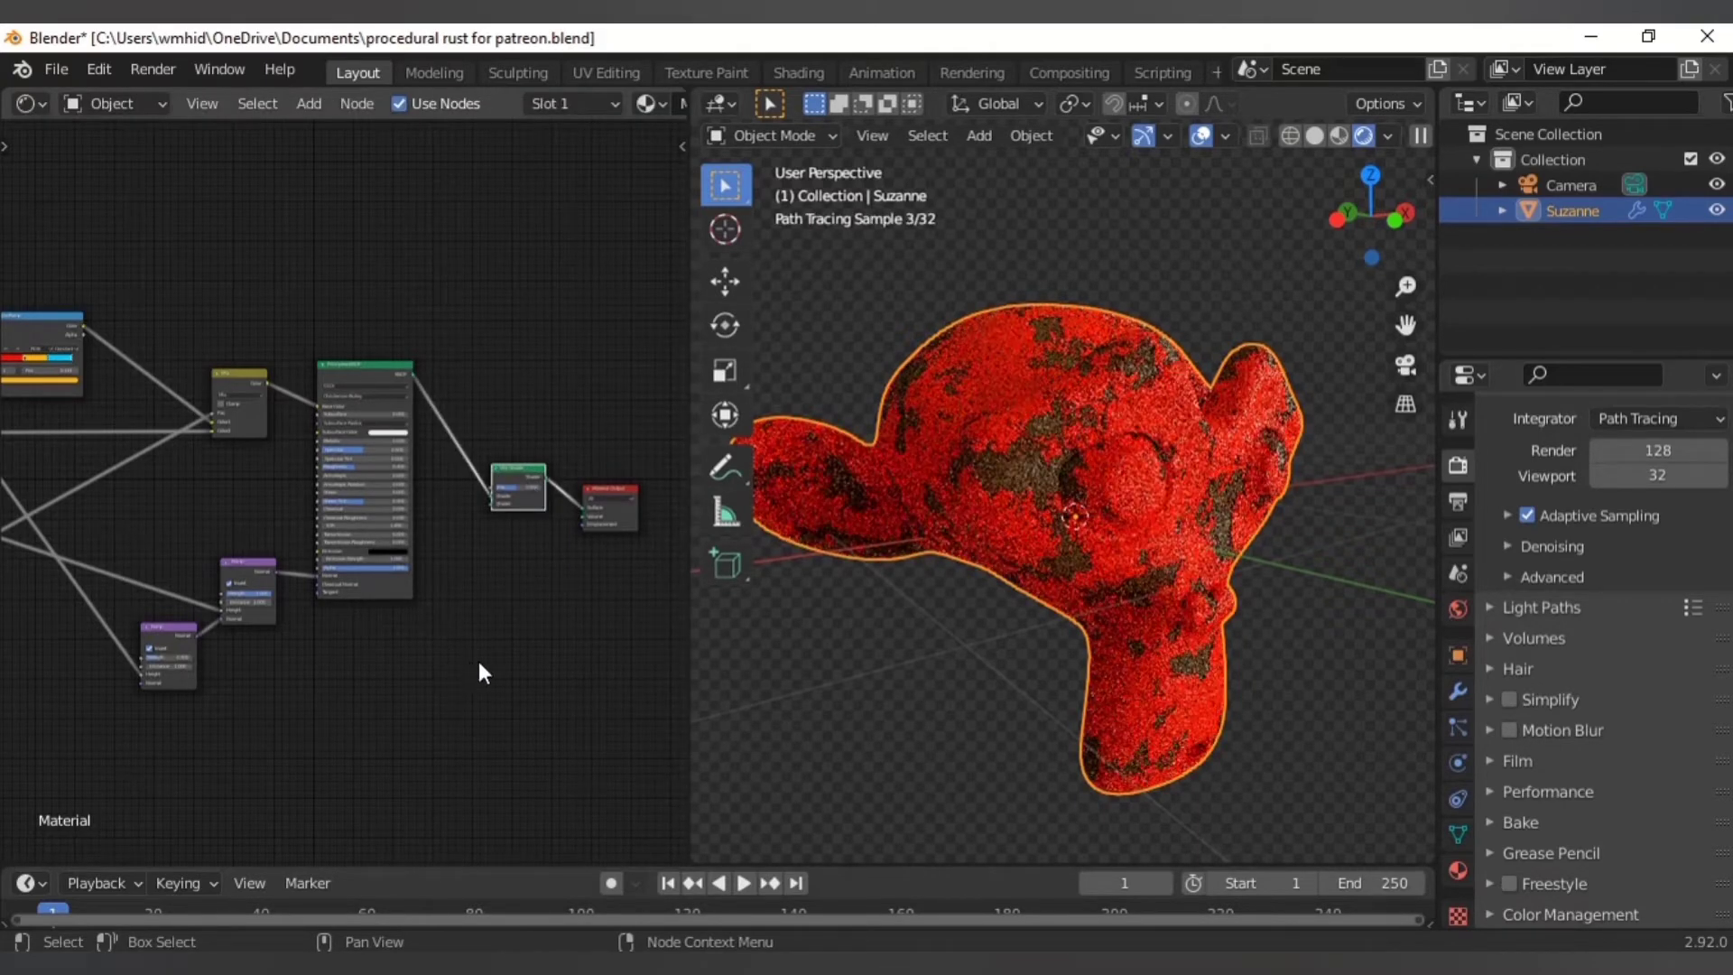
- Add a Glossy BSDF node below the Principled BSDF and connect it to the Mix Shader's second Shader input
{"action": "scroll", "coordinate": [478, 661], "scroll_direction": "up", "scroll_amount": 3}
{"action": "key", "text": "shift+a"}
{"action": "mouse_move", "coordinate": [369, 614]}
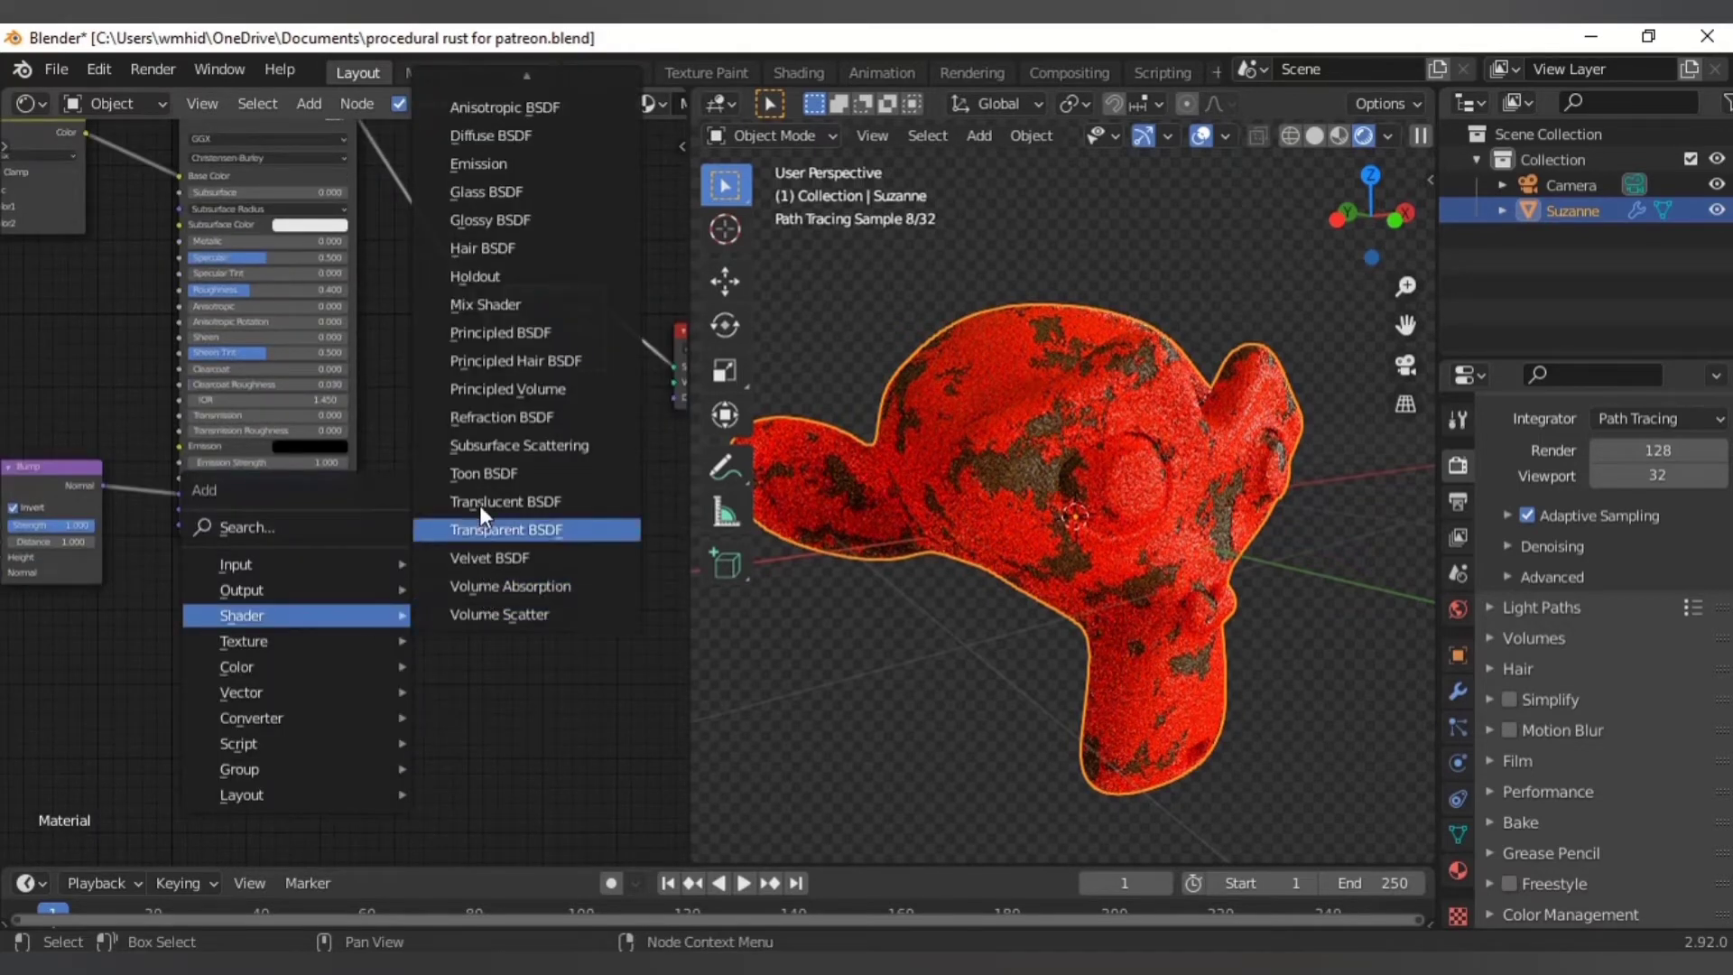
{"action": "left_click", "coordinate": [538, 220]}
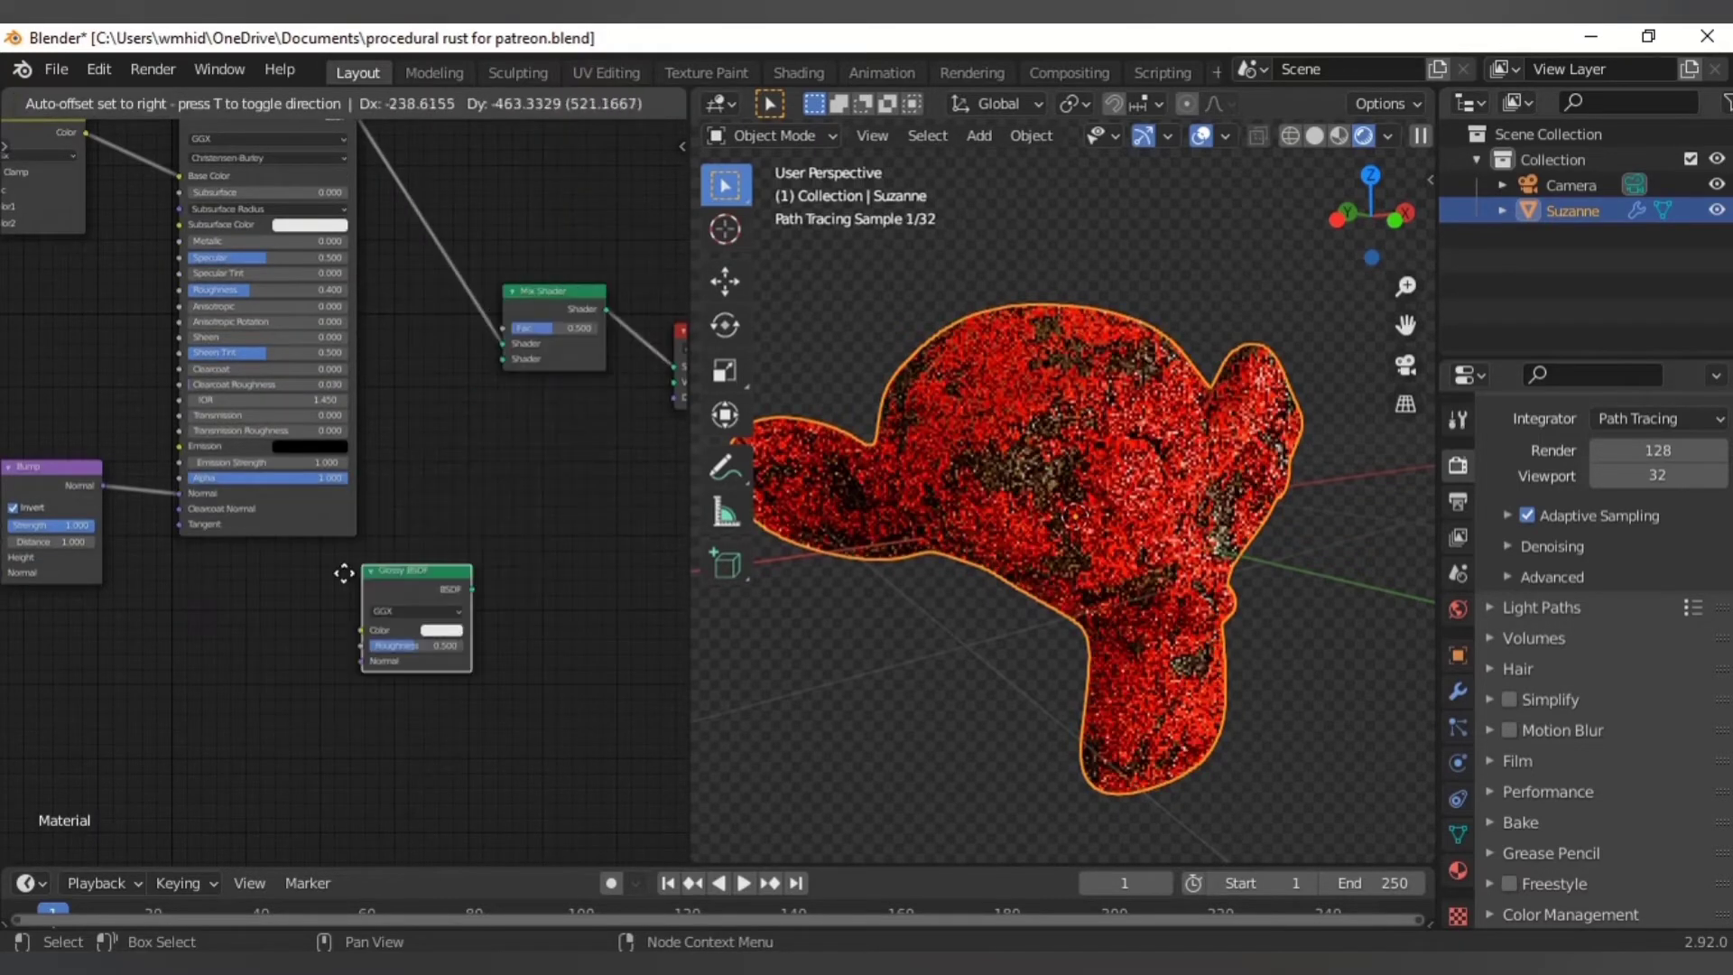
{"action": "left_click", "coordinate": [272, 648]}
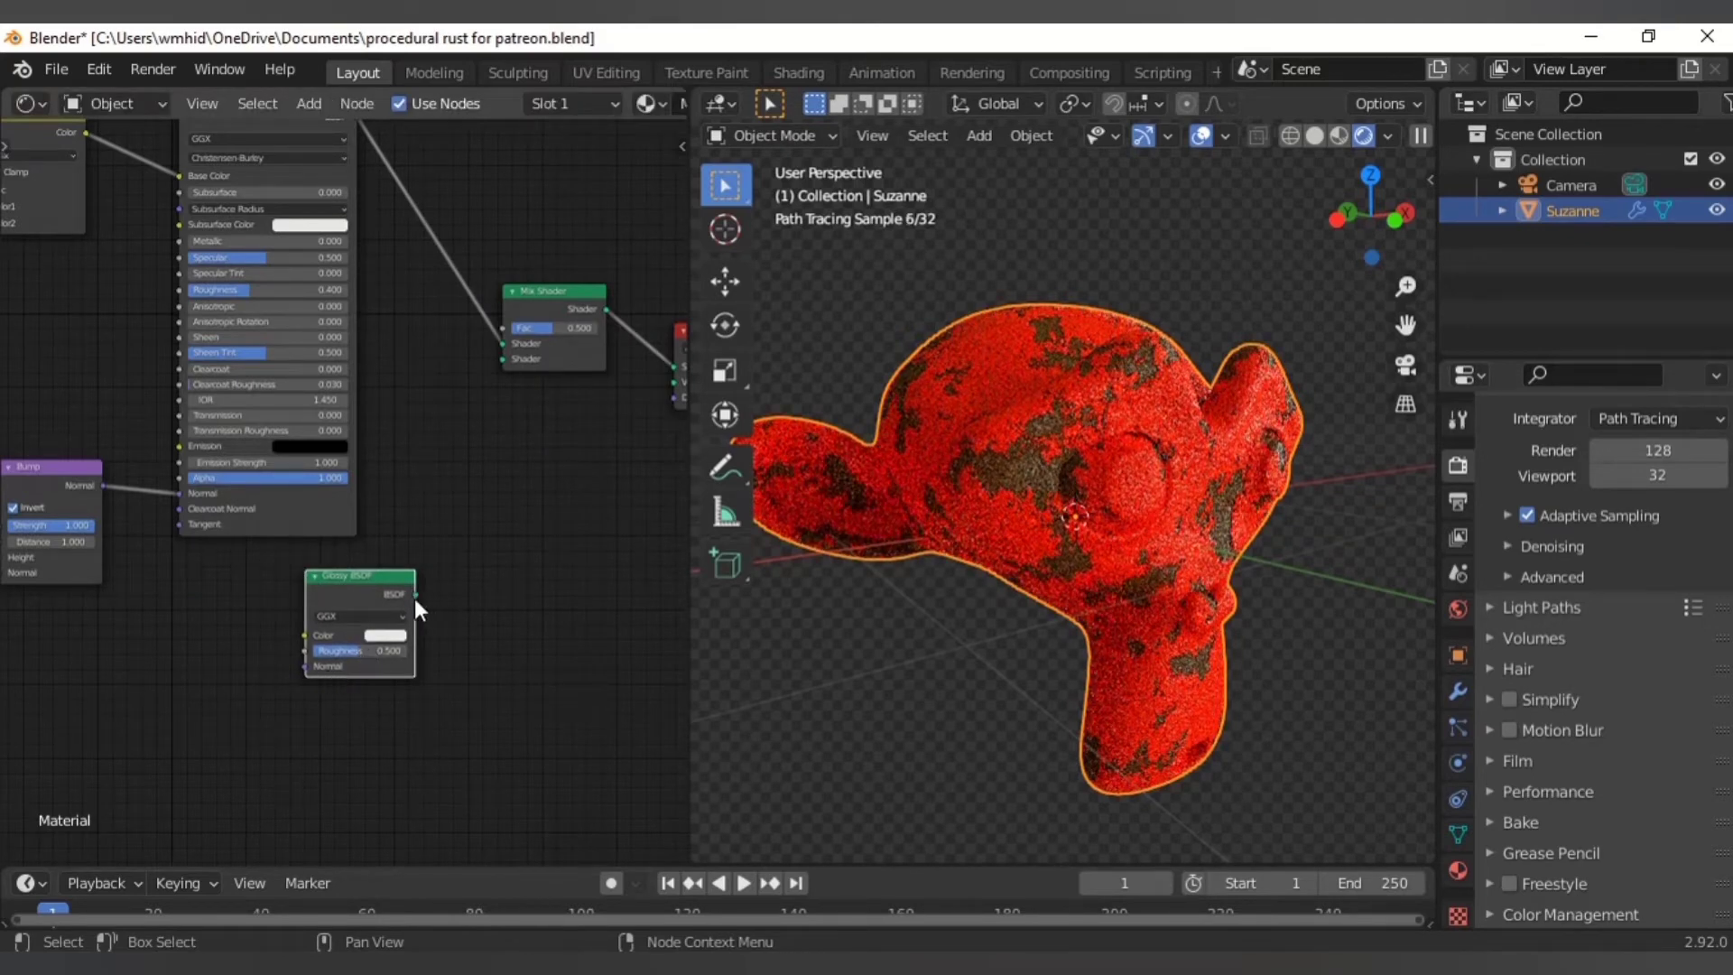
{"action": "left_click_drag", "start_coordinate": [415, 594], "coordinate": [503, 359]}
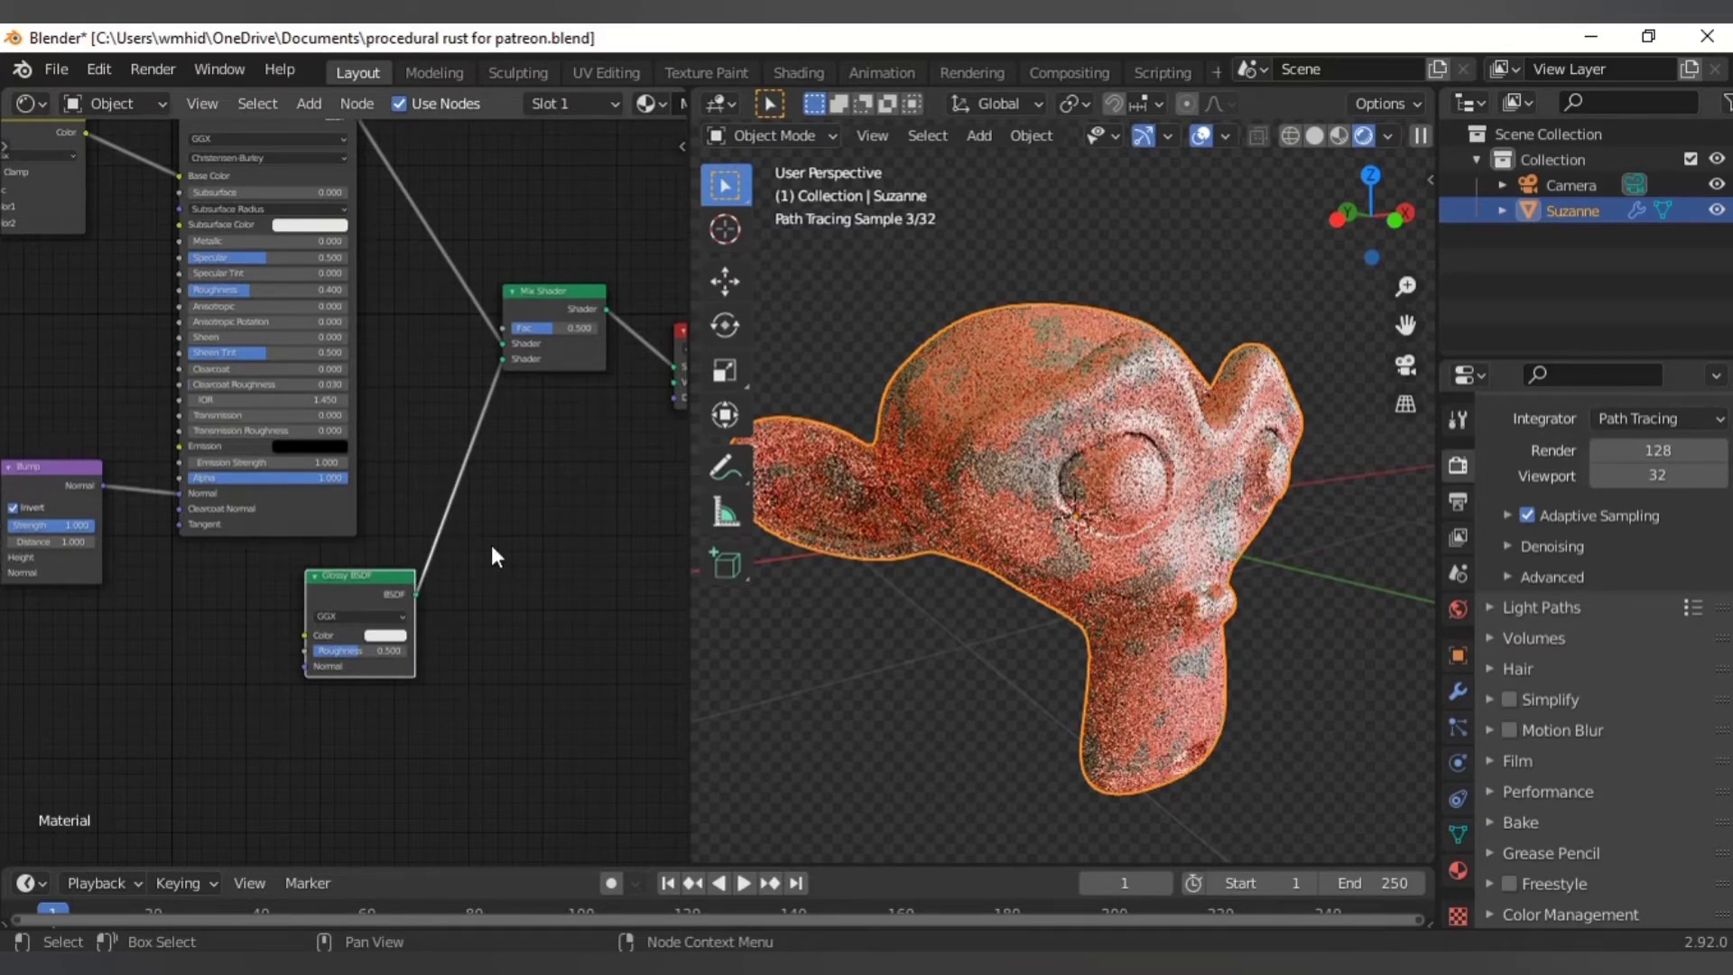
- Reposition the Glossy BSDF node lower, leaving more space beneath the Principled BSDF
{"action": "middle_click_drag", "start_coordinate": [306, 731], "coordinate": [406, 706]}
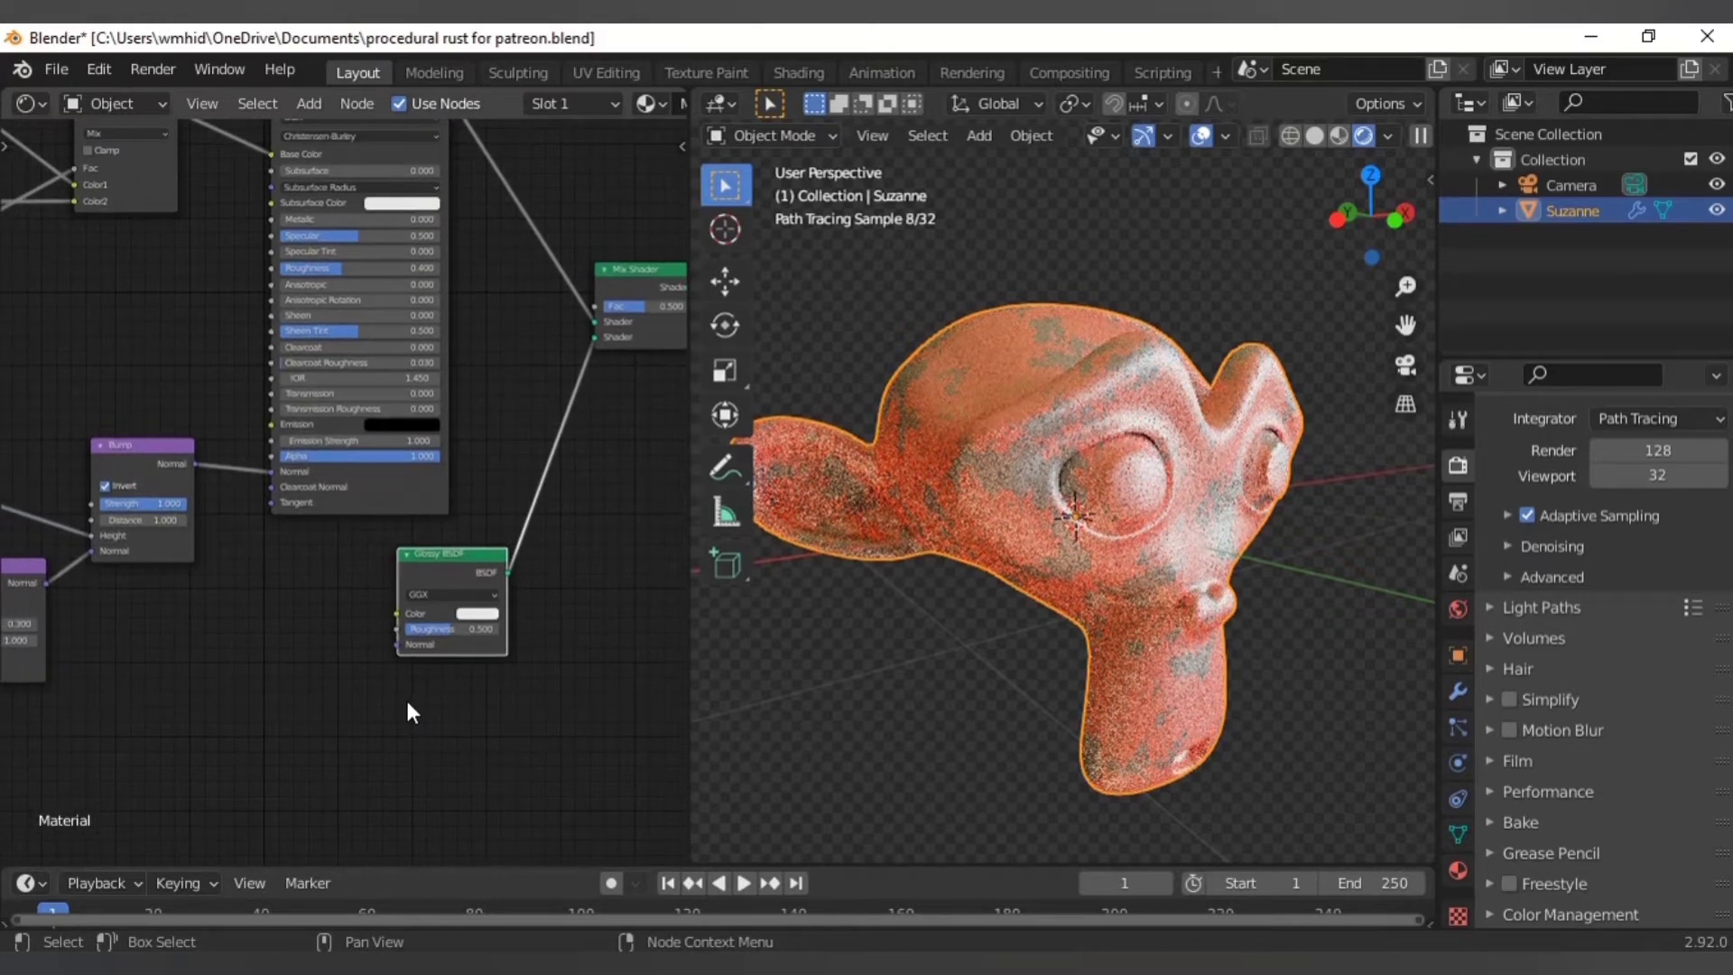
{"action": "middle_click_drag", "start_coordinate": [257, 698], "coordinate": [309, 663]}
{"action": "left_click_drag", "start_coordinate": [516, 551], "coordinate": [507, 639]}
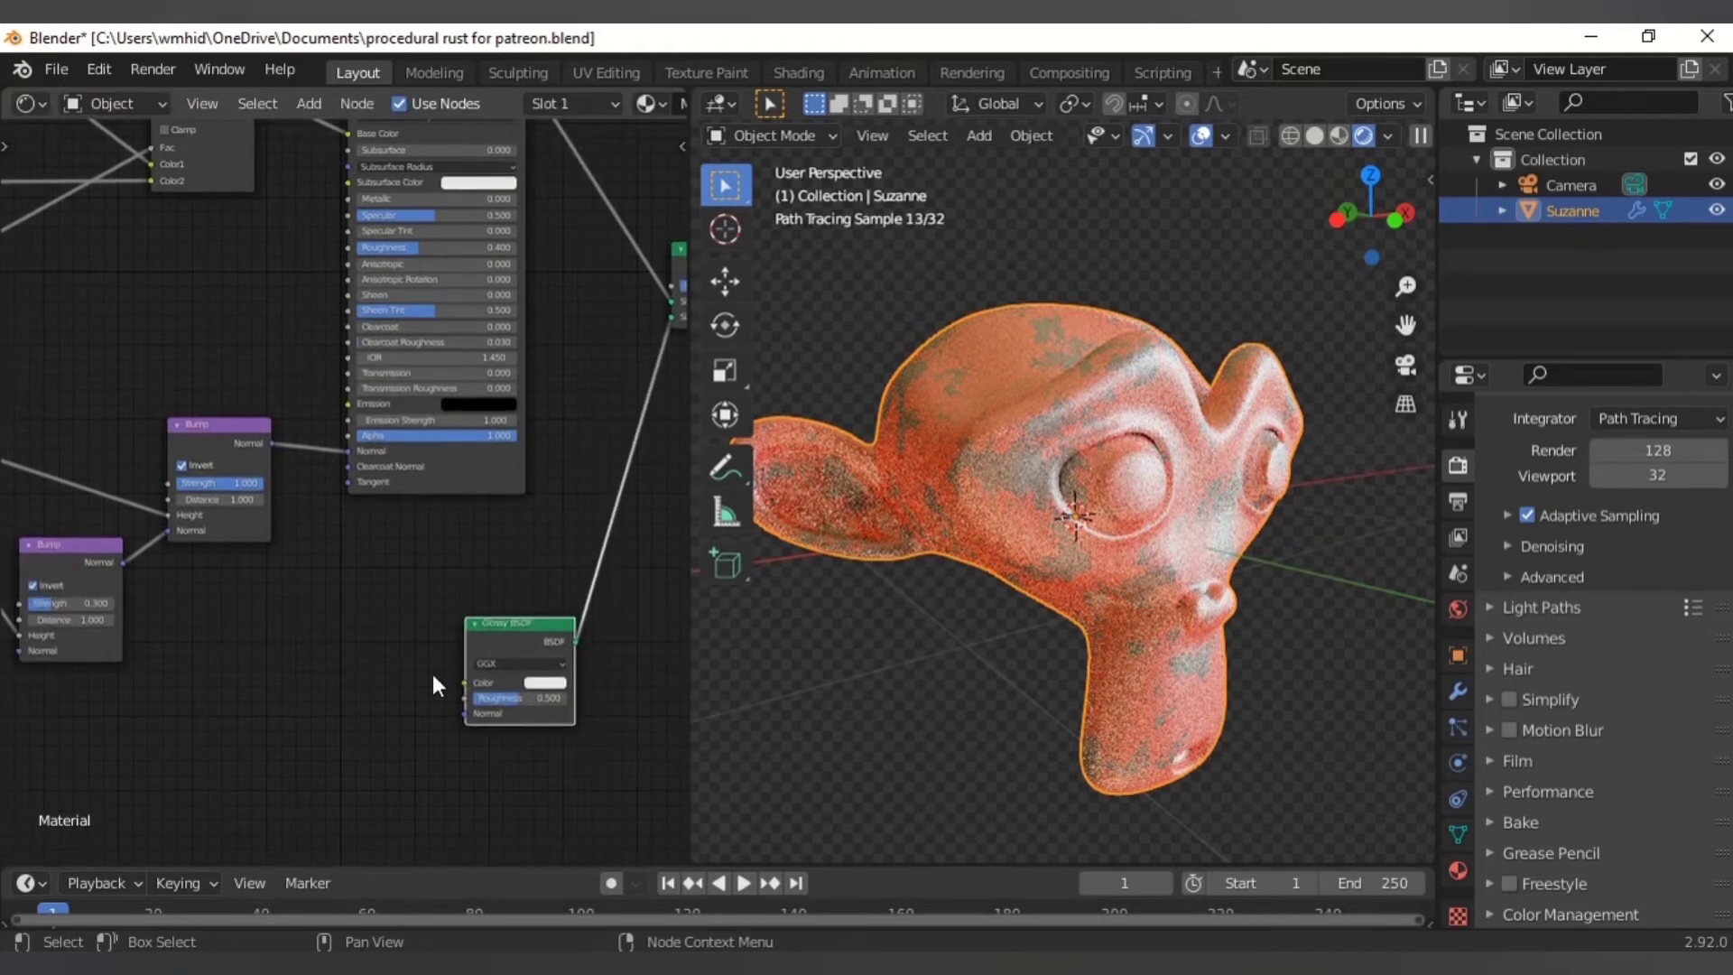
{"action": "middle_click_drag", "start_coordinate": [156, 677], "coordinate": [345, 692]}
{"action": "scroll", "coordinate": [341, 586], "scroll_direction": "down", "scroll_amount": 4}
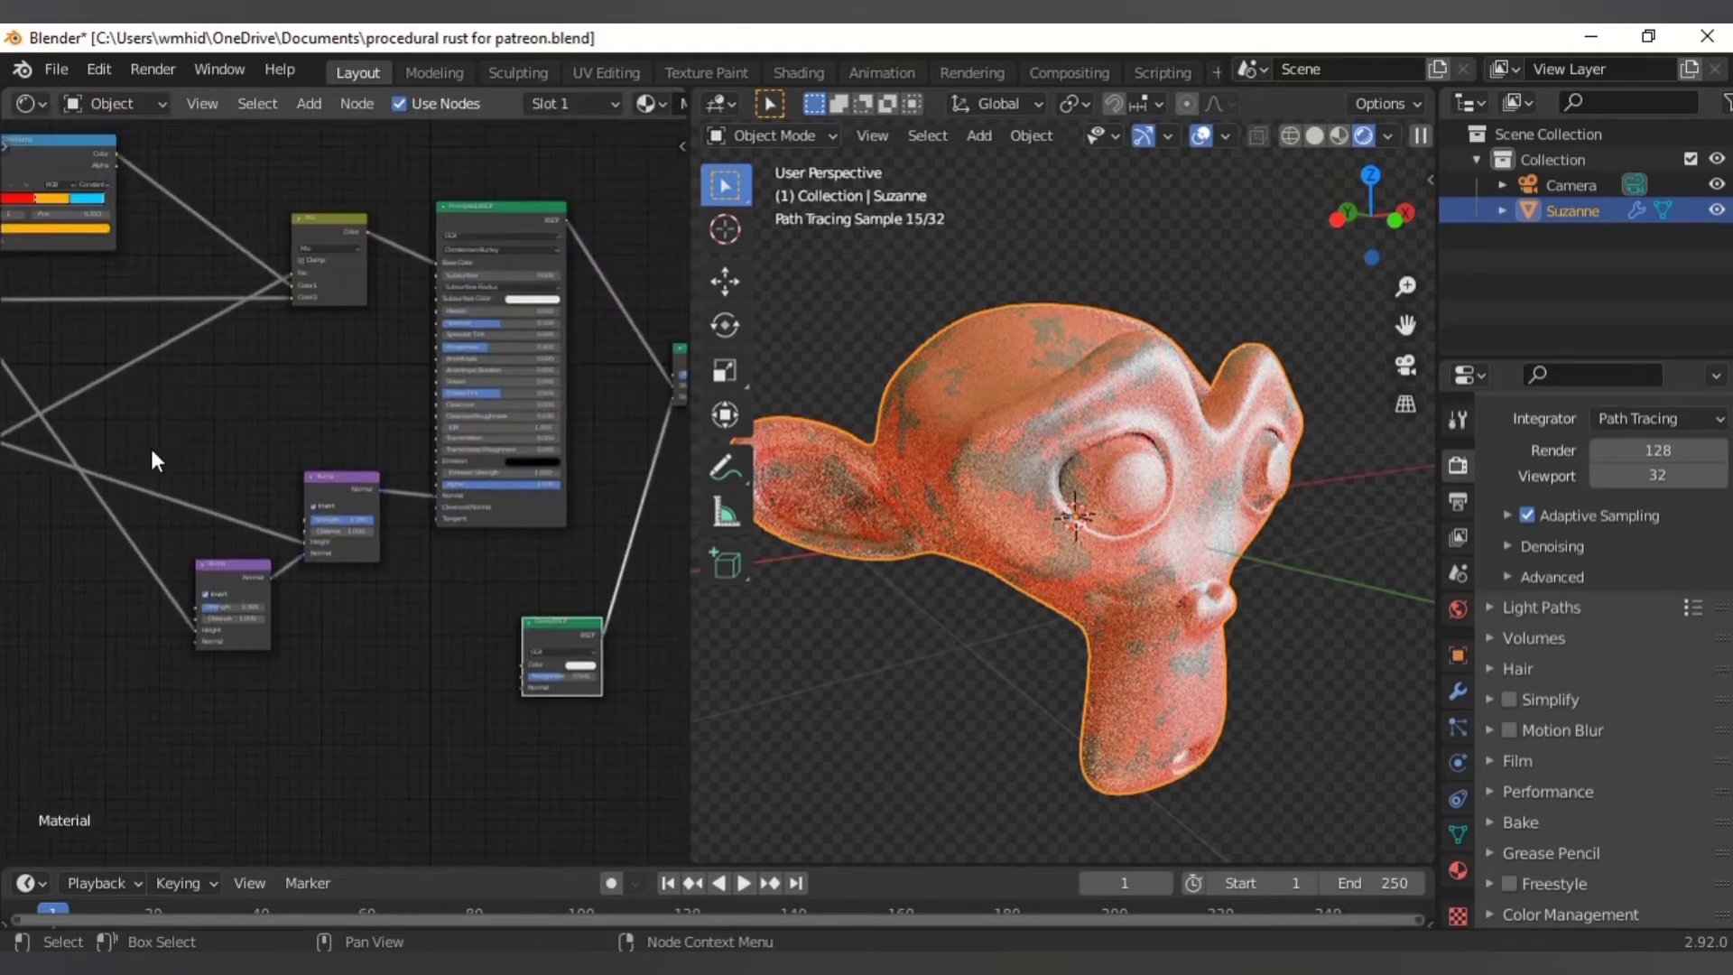
- Move the two Bump nodes together slightly higher to free space beneath them
{"action": "left_click_drag", "start_coordinate": [83, 411], "coordinate": [387, 755]}
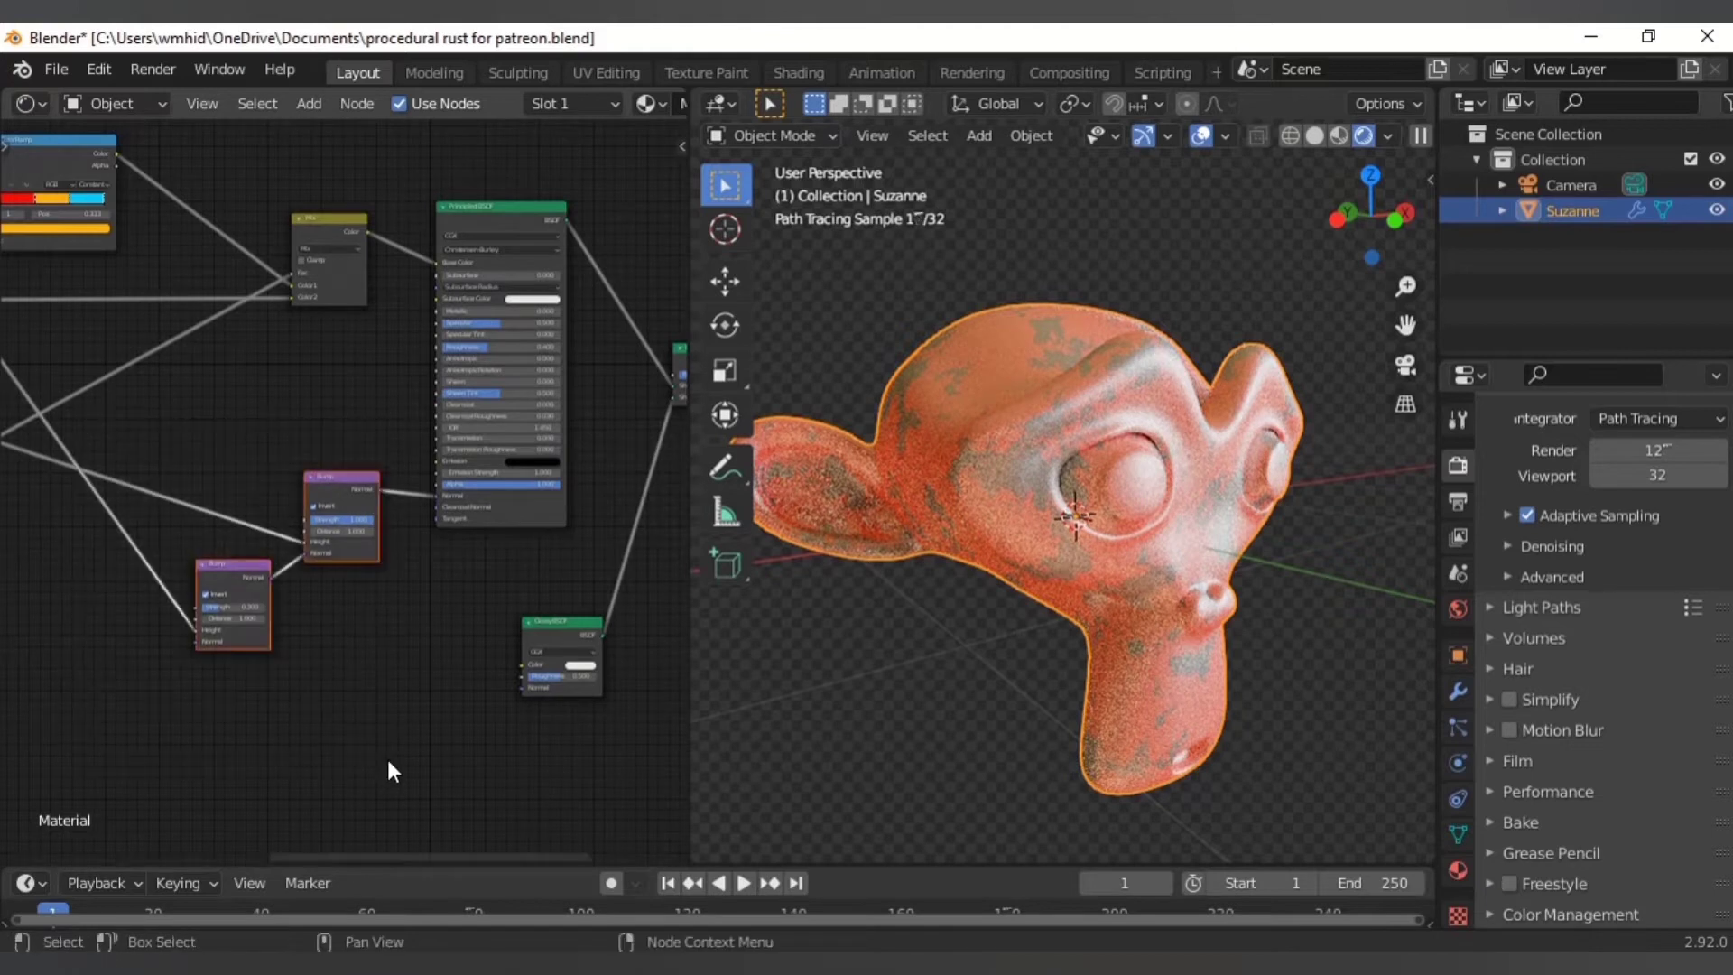
{"action": "key", "text": "g"}
{"action": "left_click", "coordinate": [383, 702]}
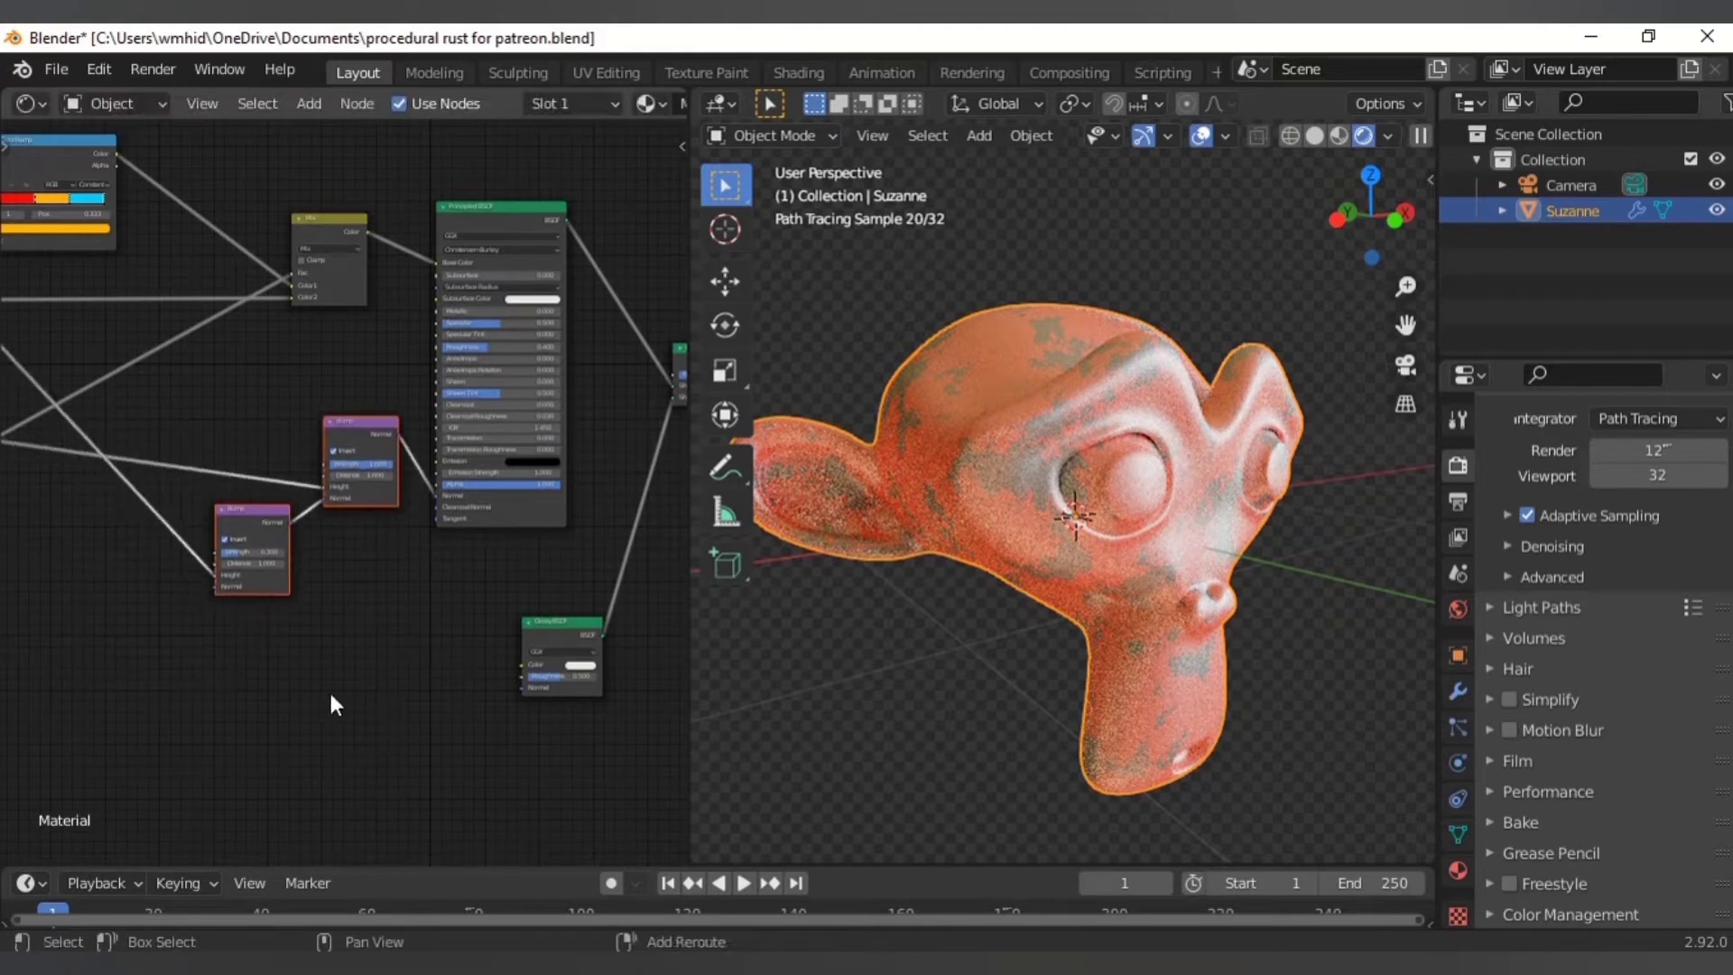
- Add a ColorRamp node below the Bump nodes, beside the Glossy BSDF
{"action": "key", "text": "shift+a"}
{"action": "mouse_move", "coordinate": [235, 795]}
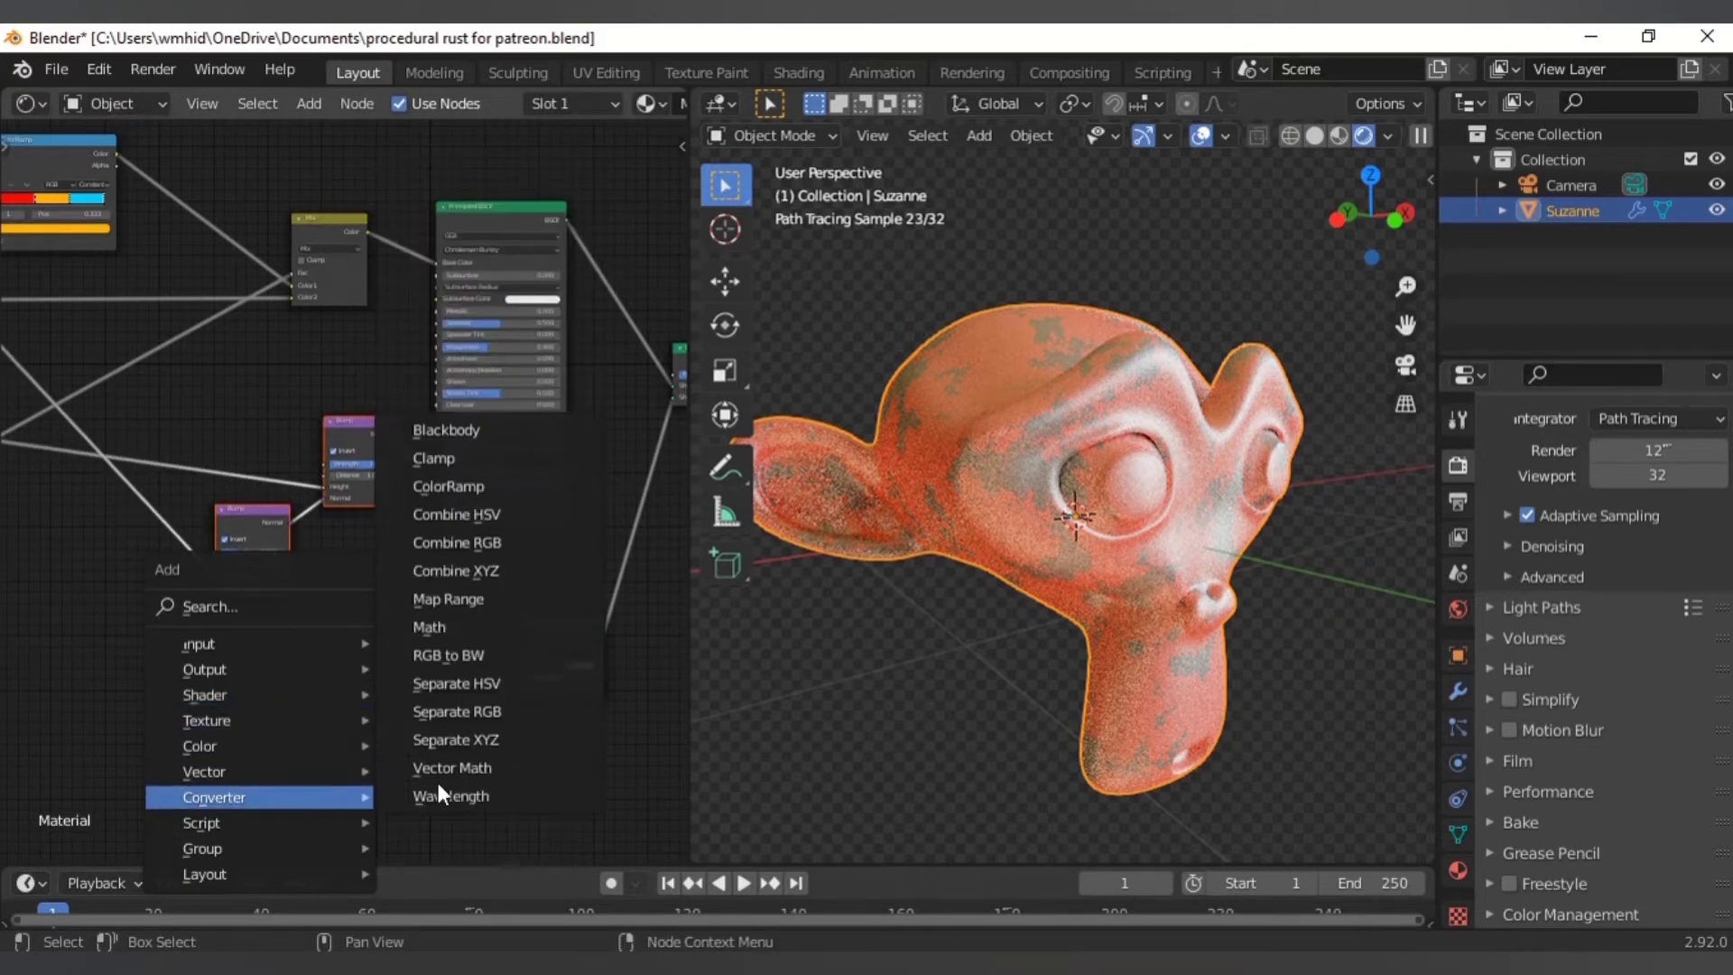
{"action": "left_click", "coordinate": [482, 488]}
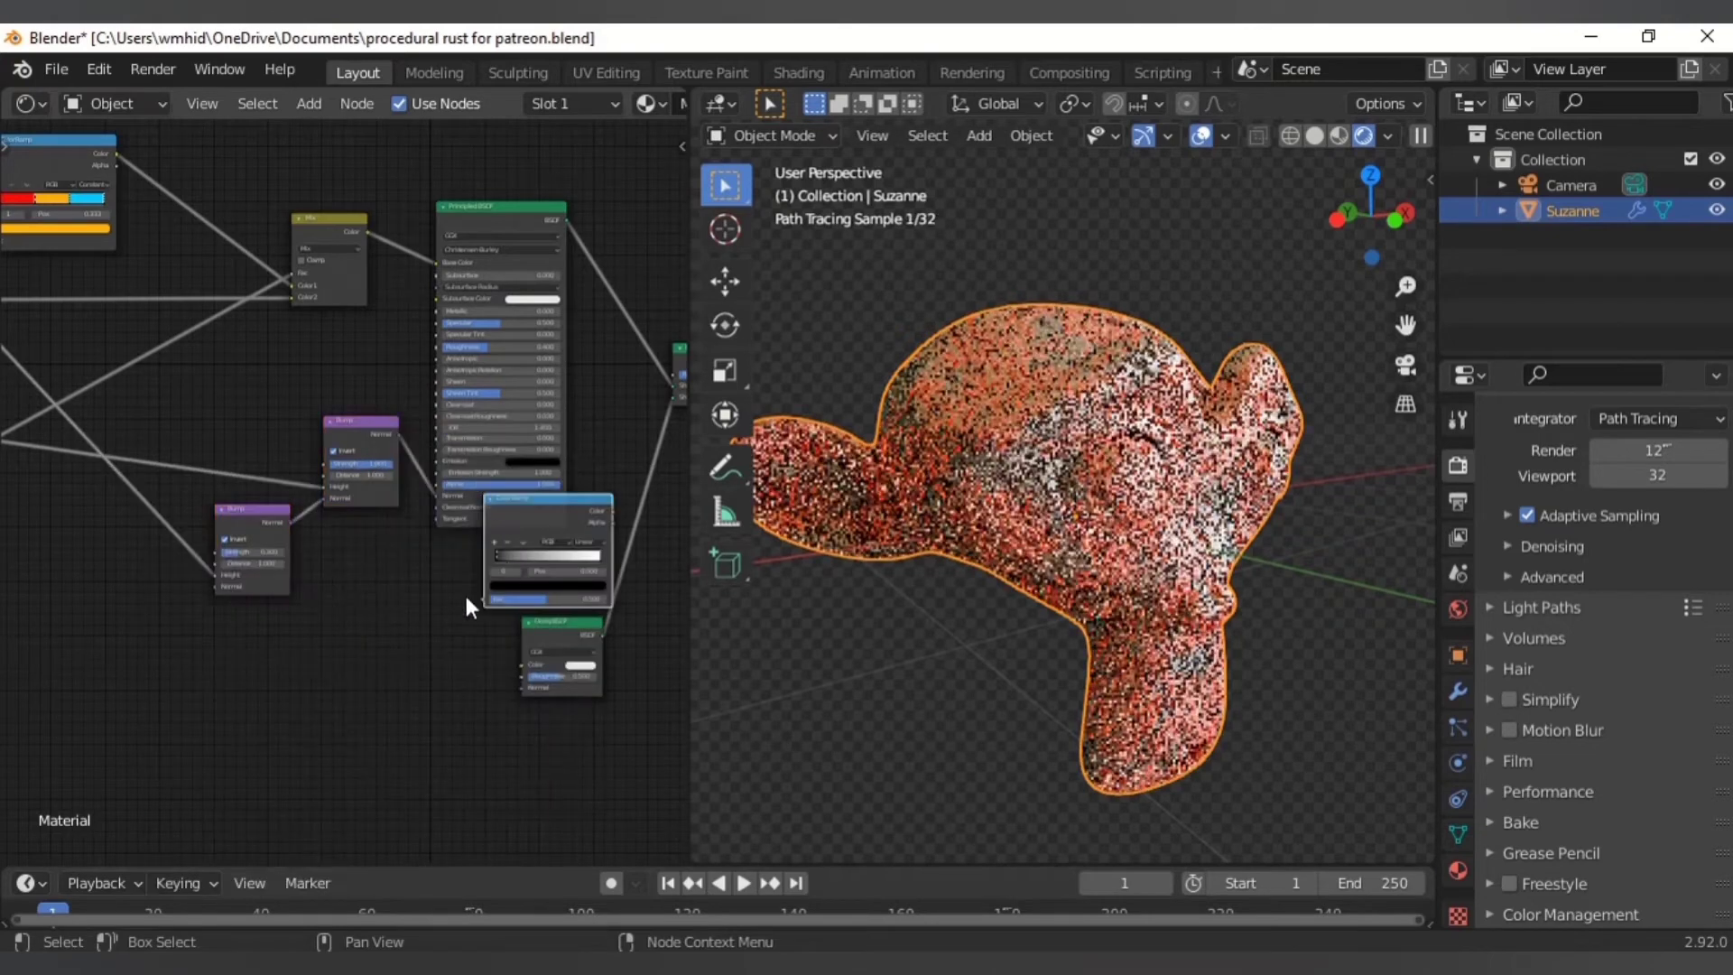
{"action": "left_click", "coordinate": [426, 653]}
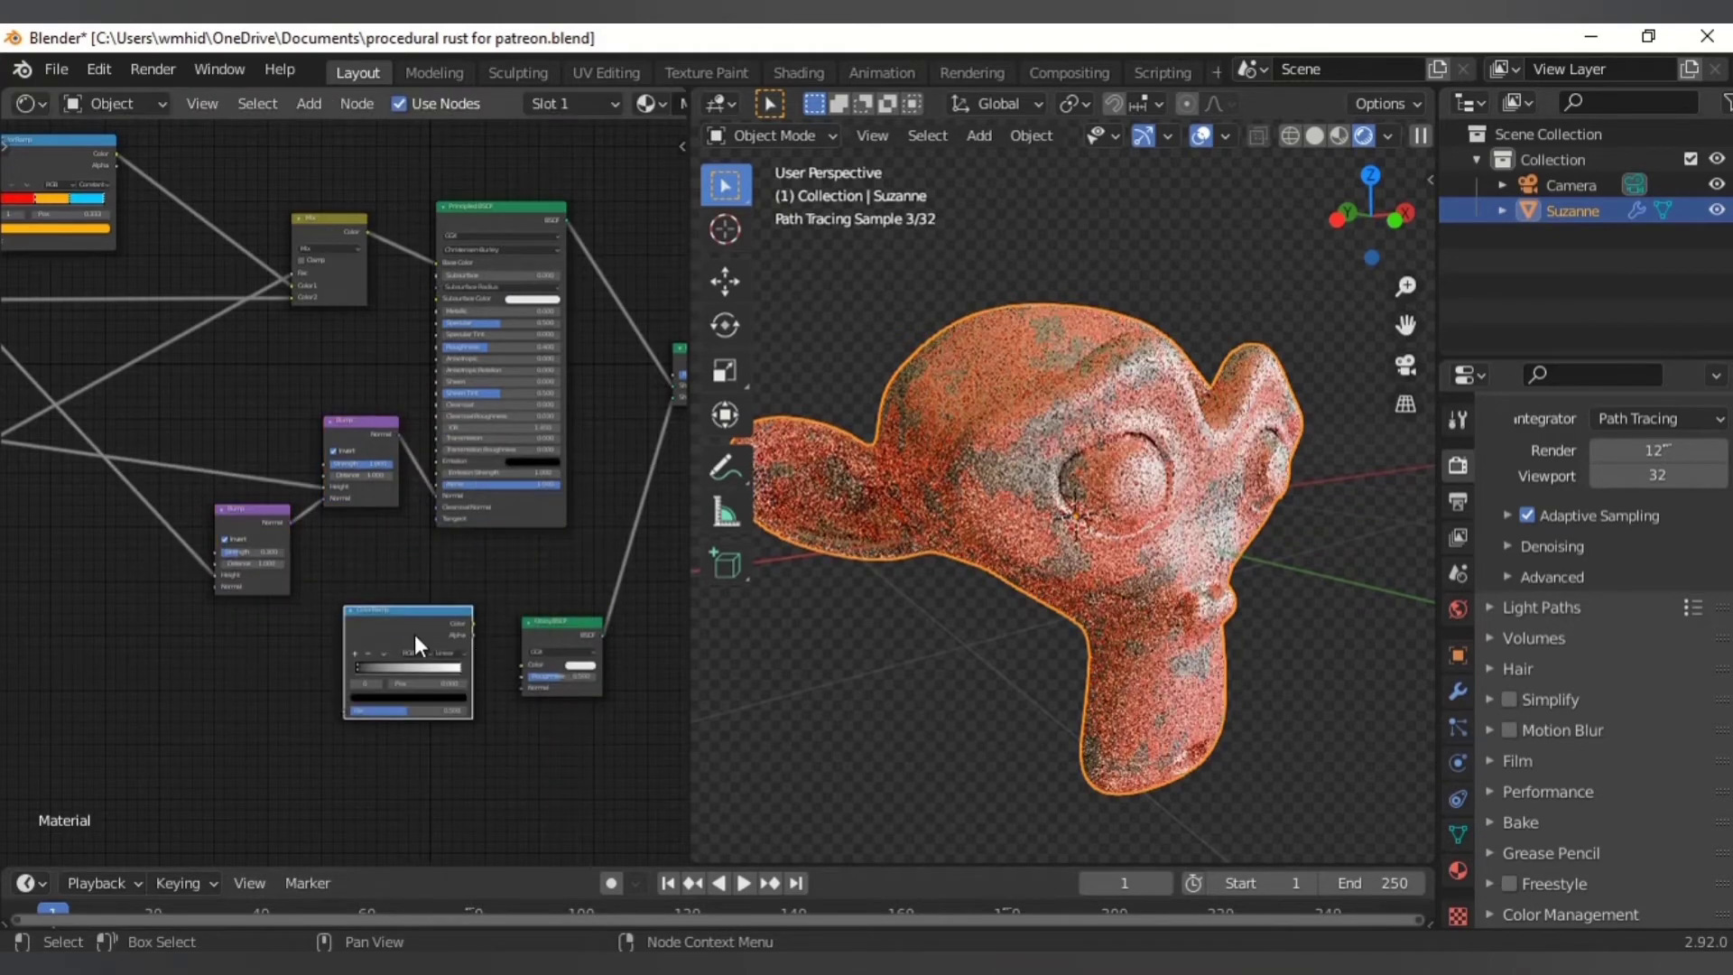
{"action": "left_click_drag", "start_coordinate": [415, 633], "coordinate": [400, 667]}
- Add a Voronoi Texture node before the new ColorRamp and connect its Distance output to the ramp's Fac input
{"action": "scroll", "coordinate": [436, 609], "scroll_direction": "up", "scroll_amount": 2}
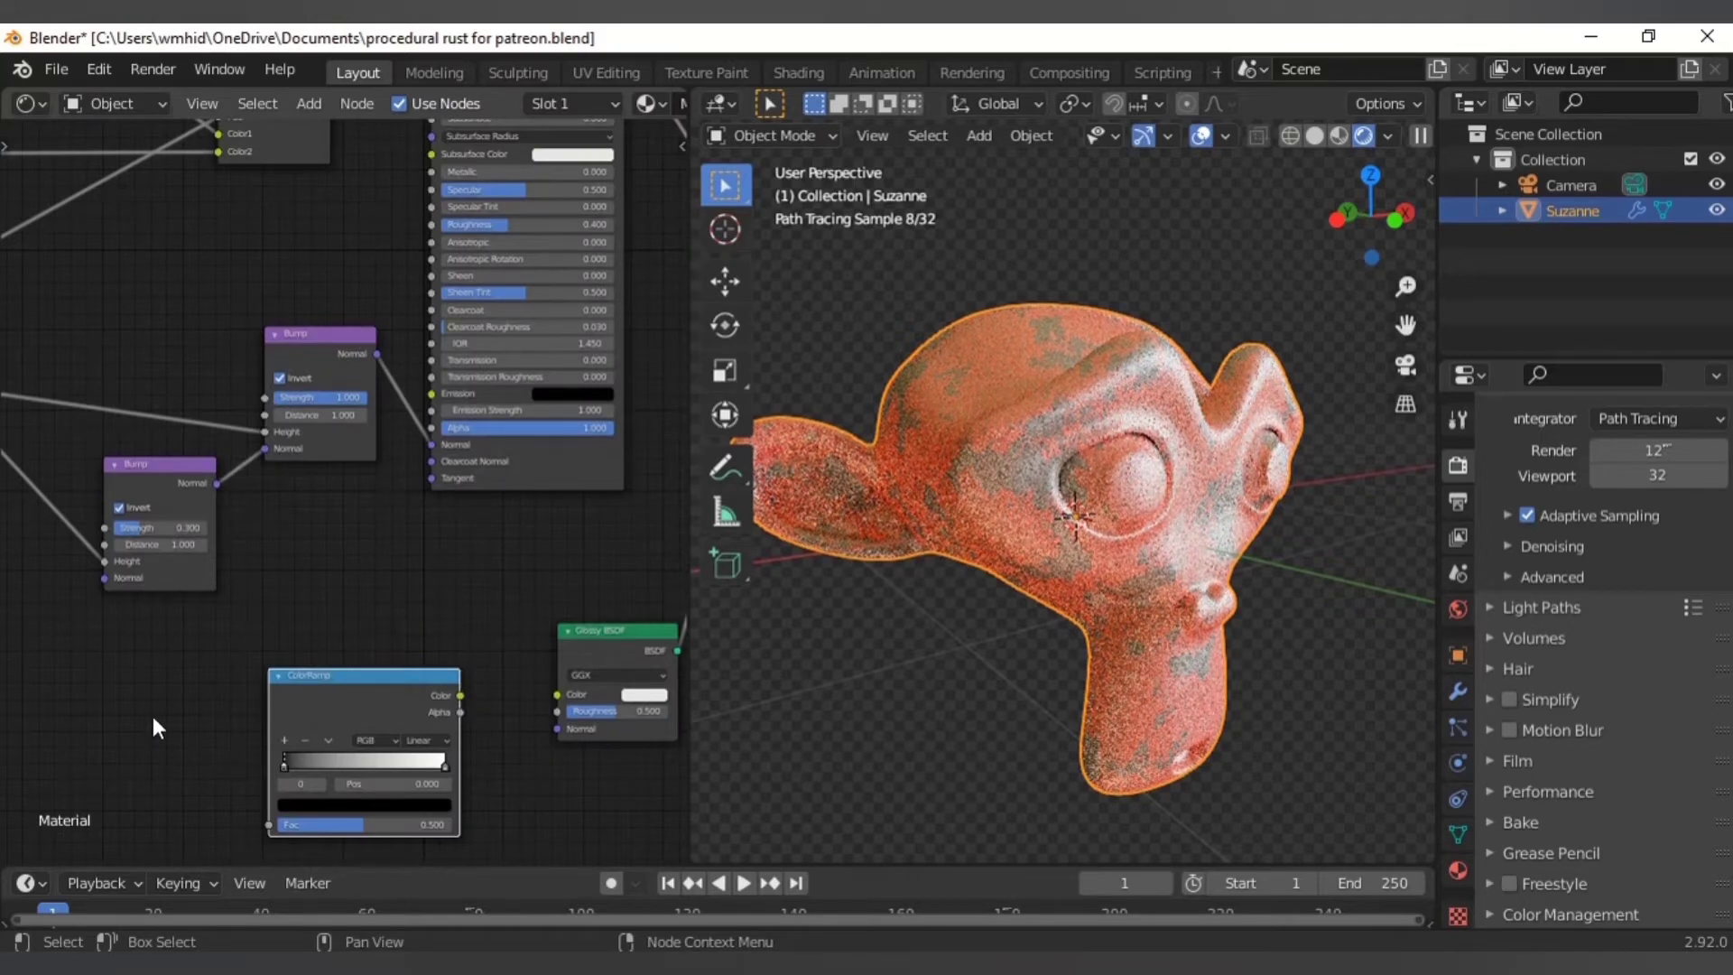
{"action": "middle_click_drag", "start_coordinate": [153, 717], "coordinate": [368, 655]}
{"action": "key", "text": "shift+a"}
{"action": "mouse_move", "coordinate": [337, 641]}
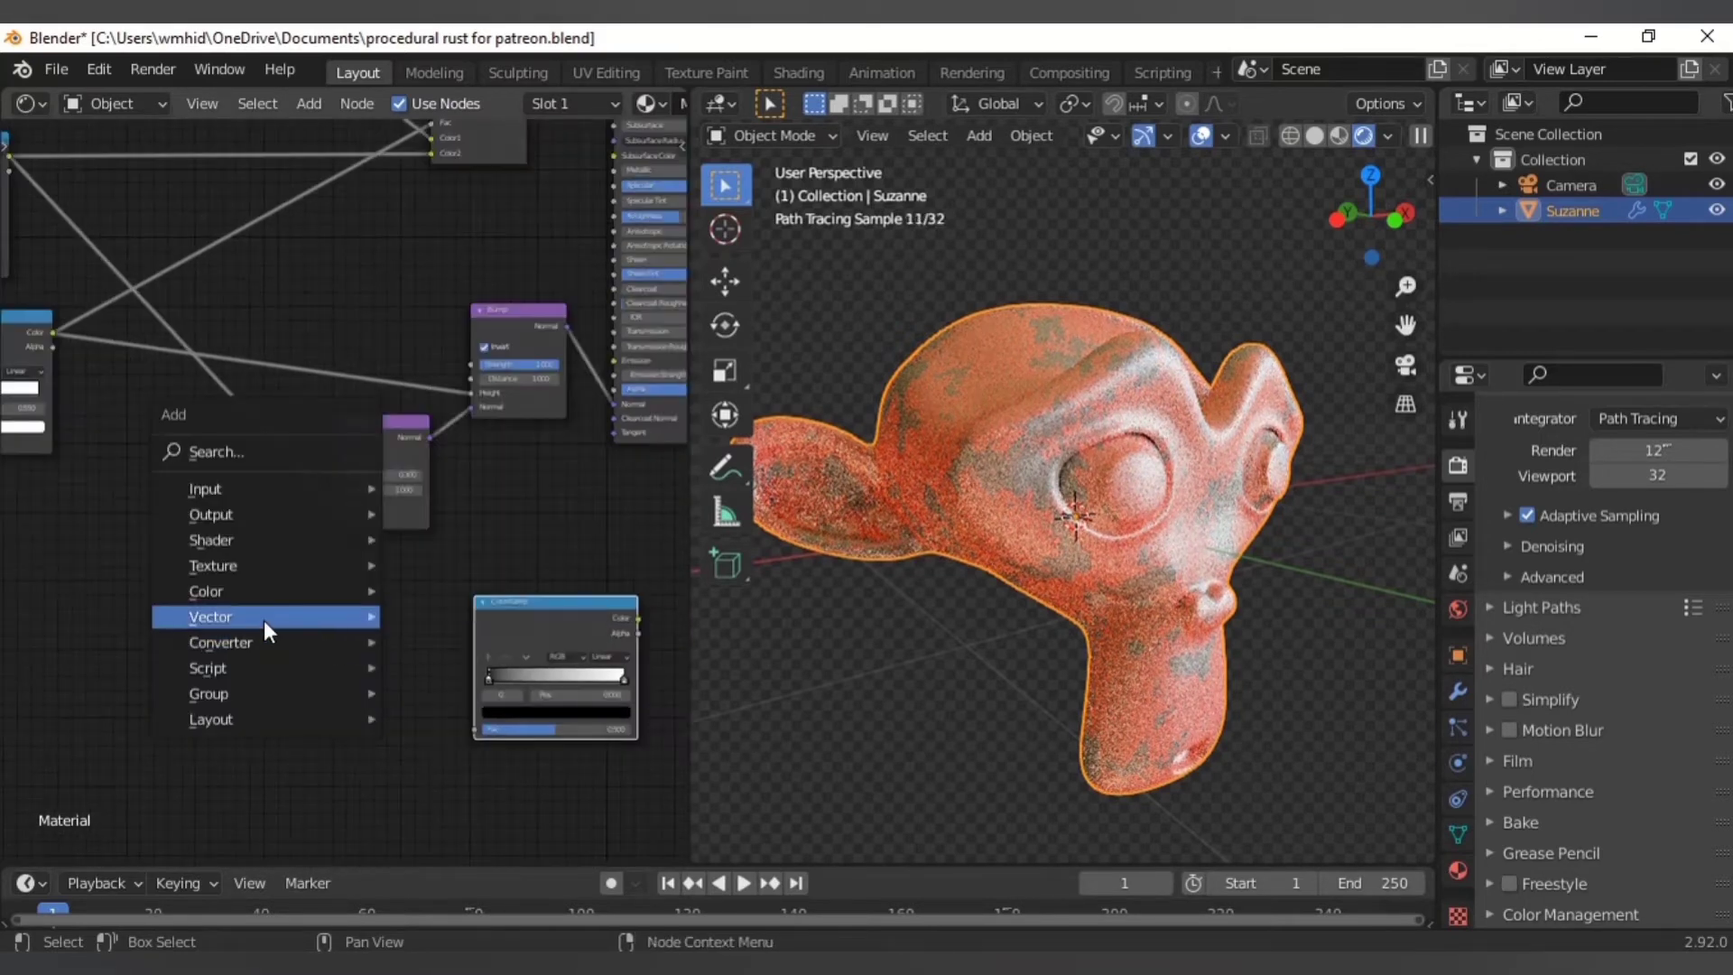
{"action": "mouse_move", "coordinate": [149, 562]}
{"action": "left_click", "coordinate": [495, 507]}
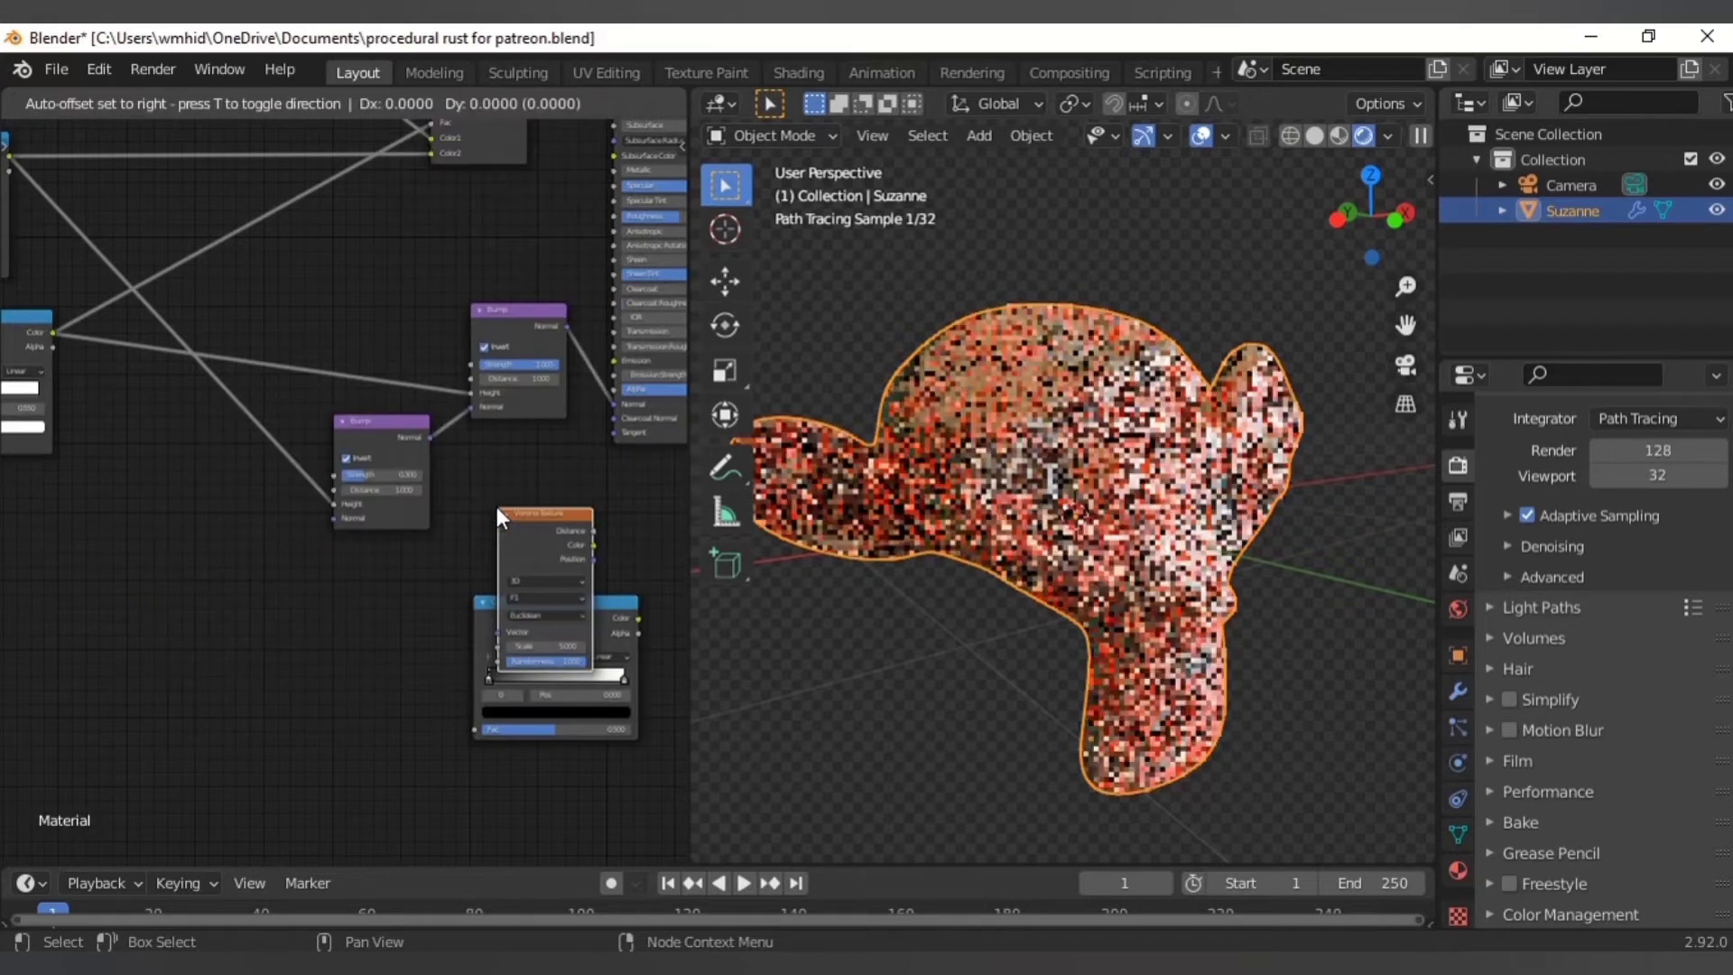
{"action": "left_click", "coordinate": [333, 632]}
{"action": "scroll", "coordinate": [418, 695], "scroll_direction": "up", "scroll_amount": 2}
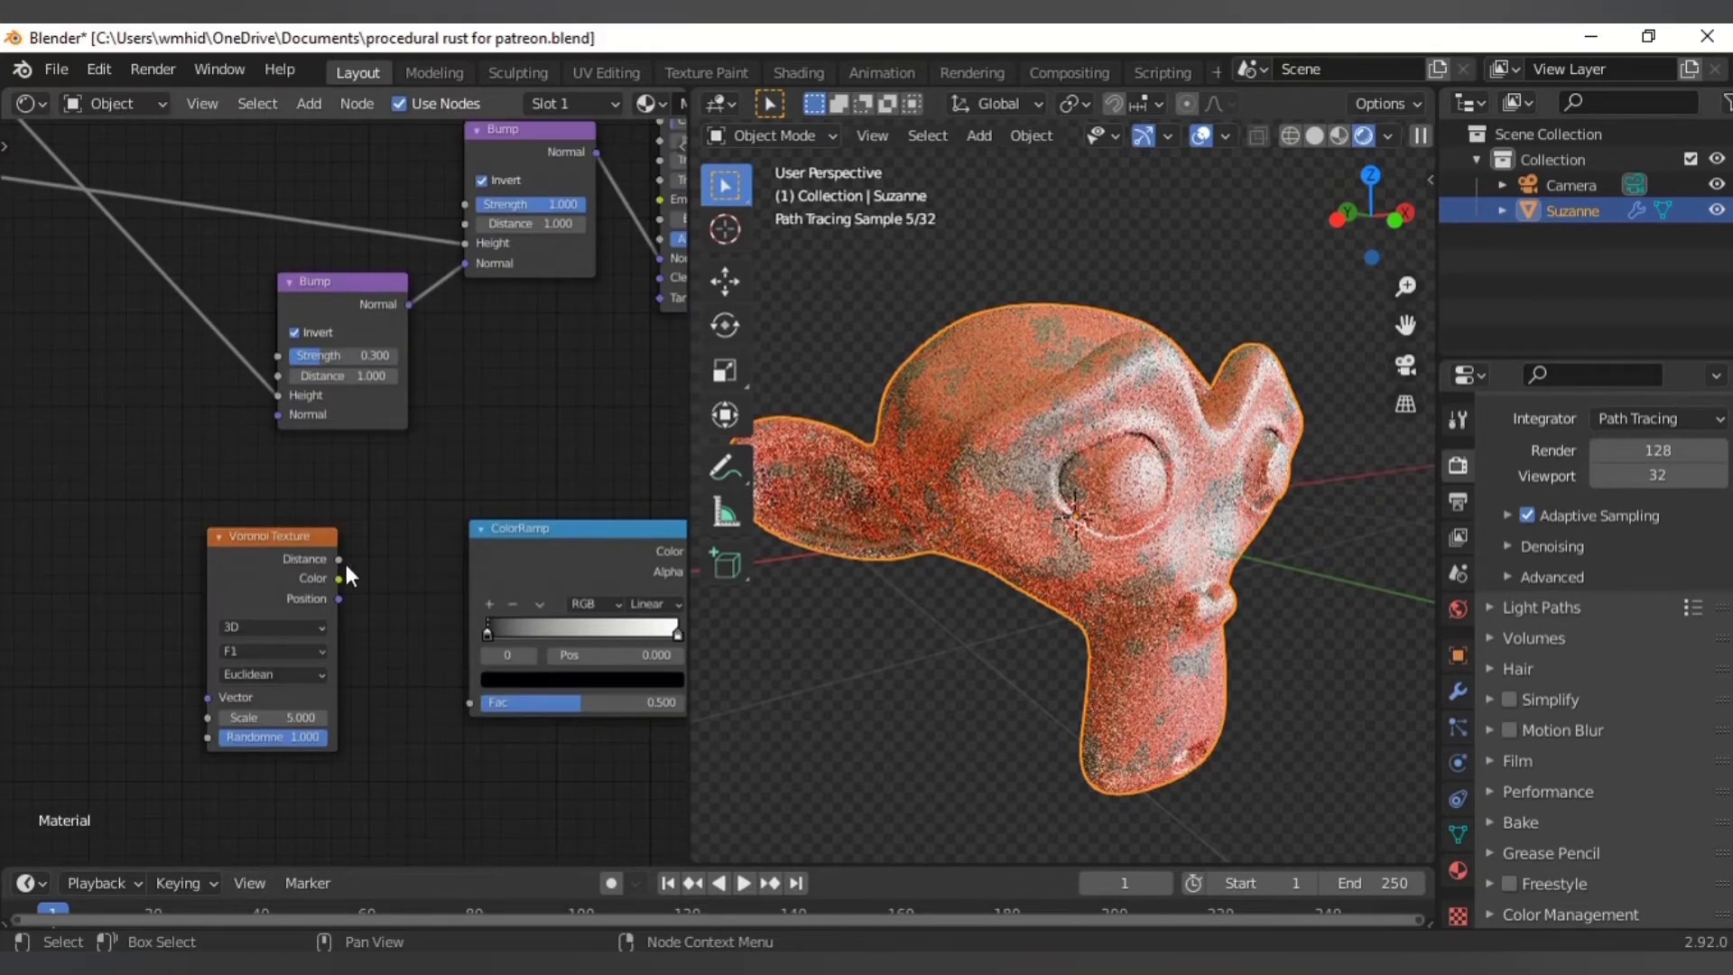
{"action": "left_click_drag", "start_coordinate": [339, 560], "coordinate": [469, 702]}
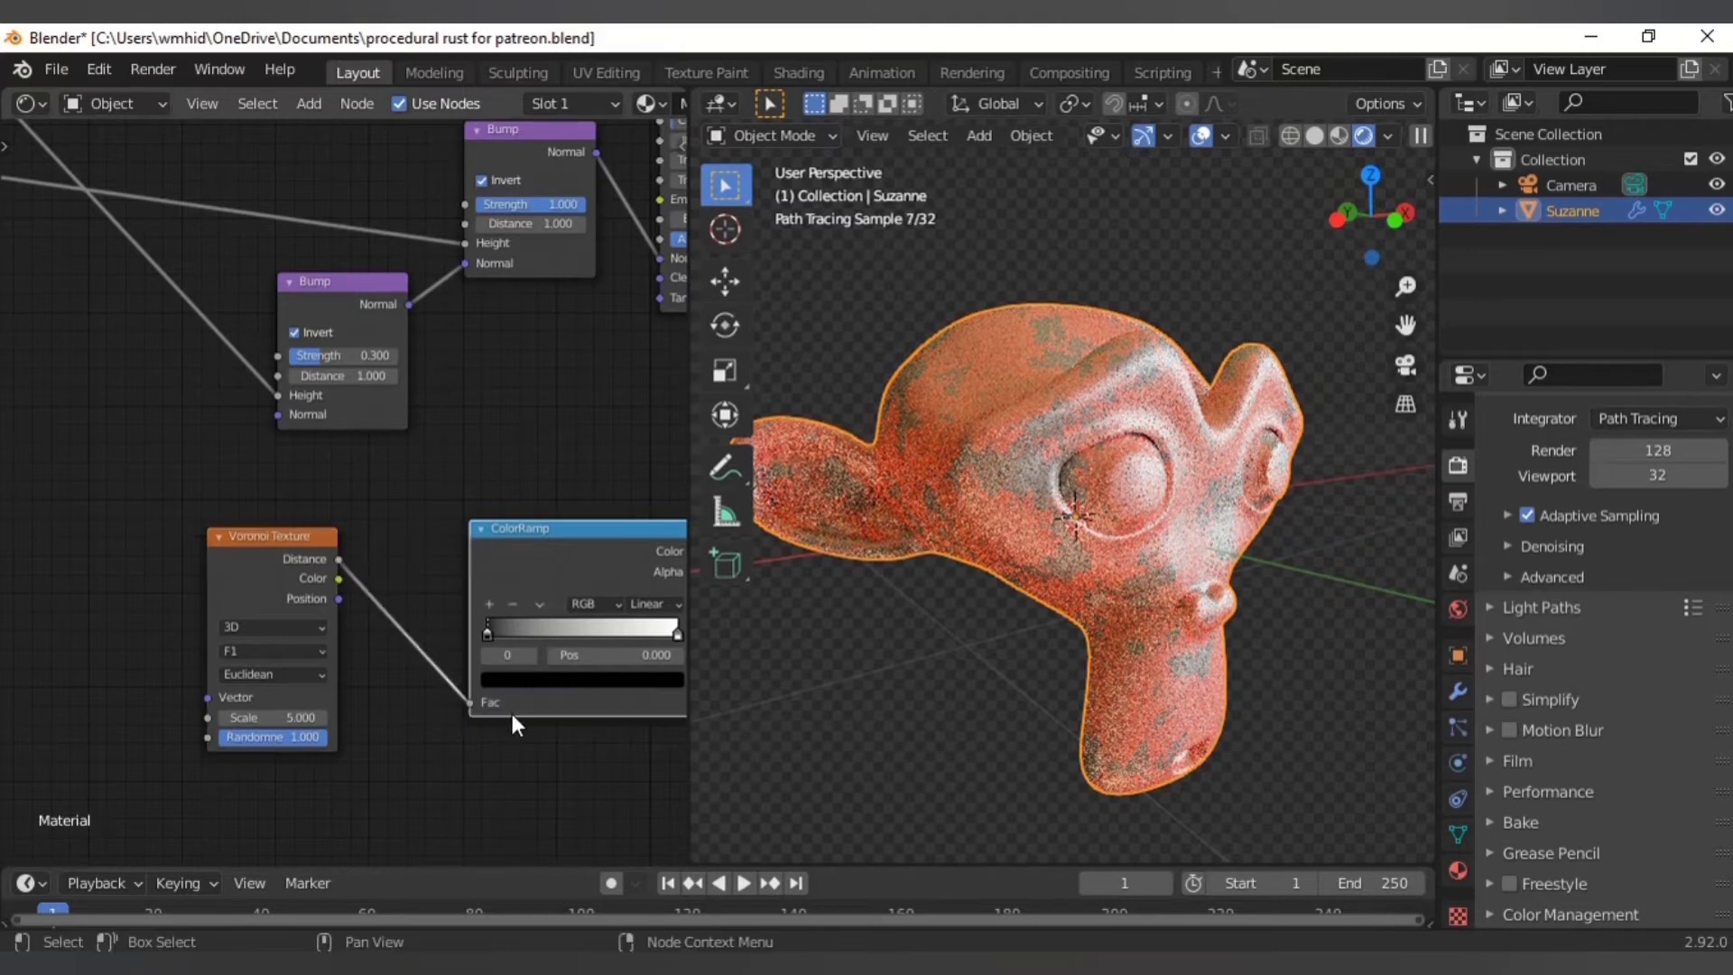
- Add a Bump node between the new ColorRamp and the Glossy BSDF
{"action": "middle_click_drag", "start_coordinate": [538, 721], "coordinate": [196, 736]}
{"action": "mouse_move", "coordinate": [352, 566]}
{"action": "left_mouse_down"}
{"action": "mouse_move", "coordinate": [403, 559]}
{"action": "mouse_move", "coordinate": [463, 603]}
{"action": "mouse_move", "coordinate": [370, 587]}
{"action": "left_mouse_up"}
{"action": "left_click_drag", "start_coordinate": [240, 580], "coordinate": [142, 587]}
{"action": "key", "text": "shift+a"}
{"action": "mouse_move", "coordinate": [267, 679]}
{"action": "mouse_move", "coordinate": [359, 652]}
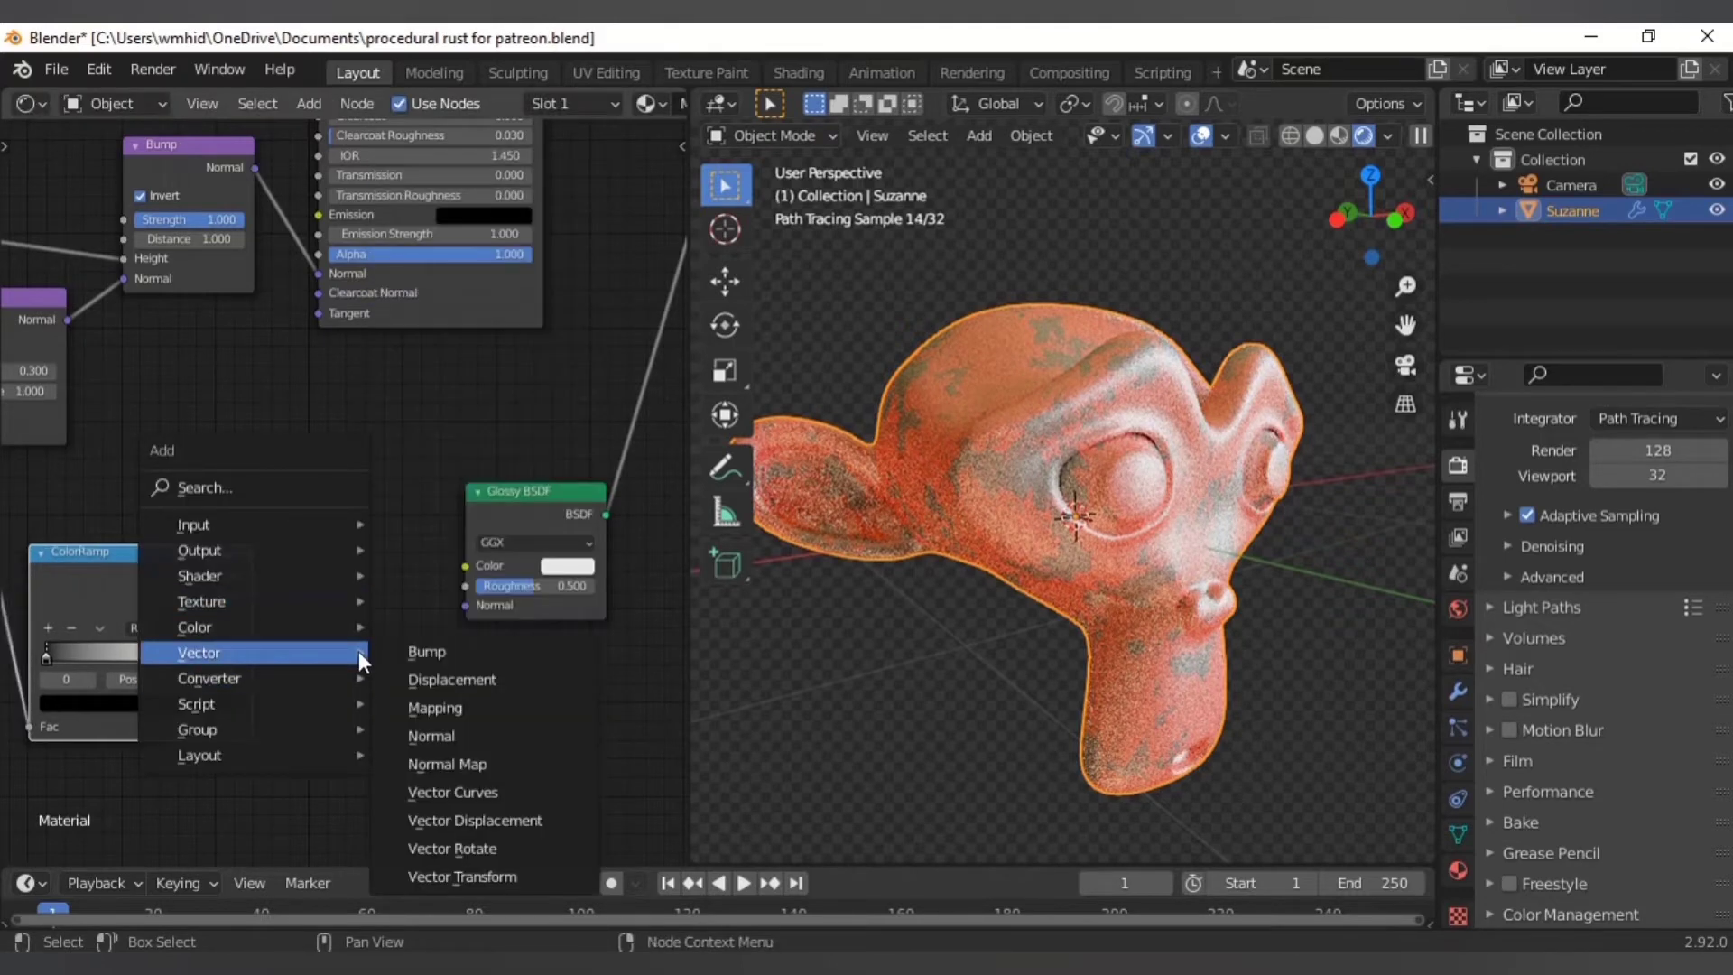
{"action": "left_click", "coordinate": [419, 655]}
{"action": "left_click", "coordinate": [298, 554]}
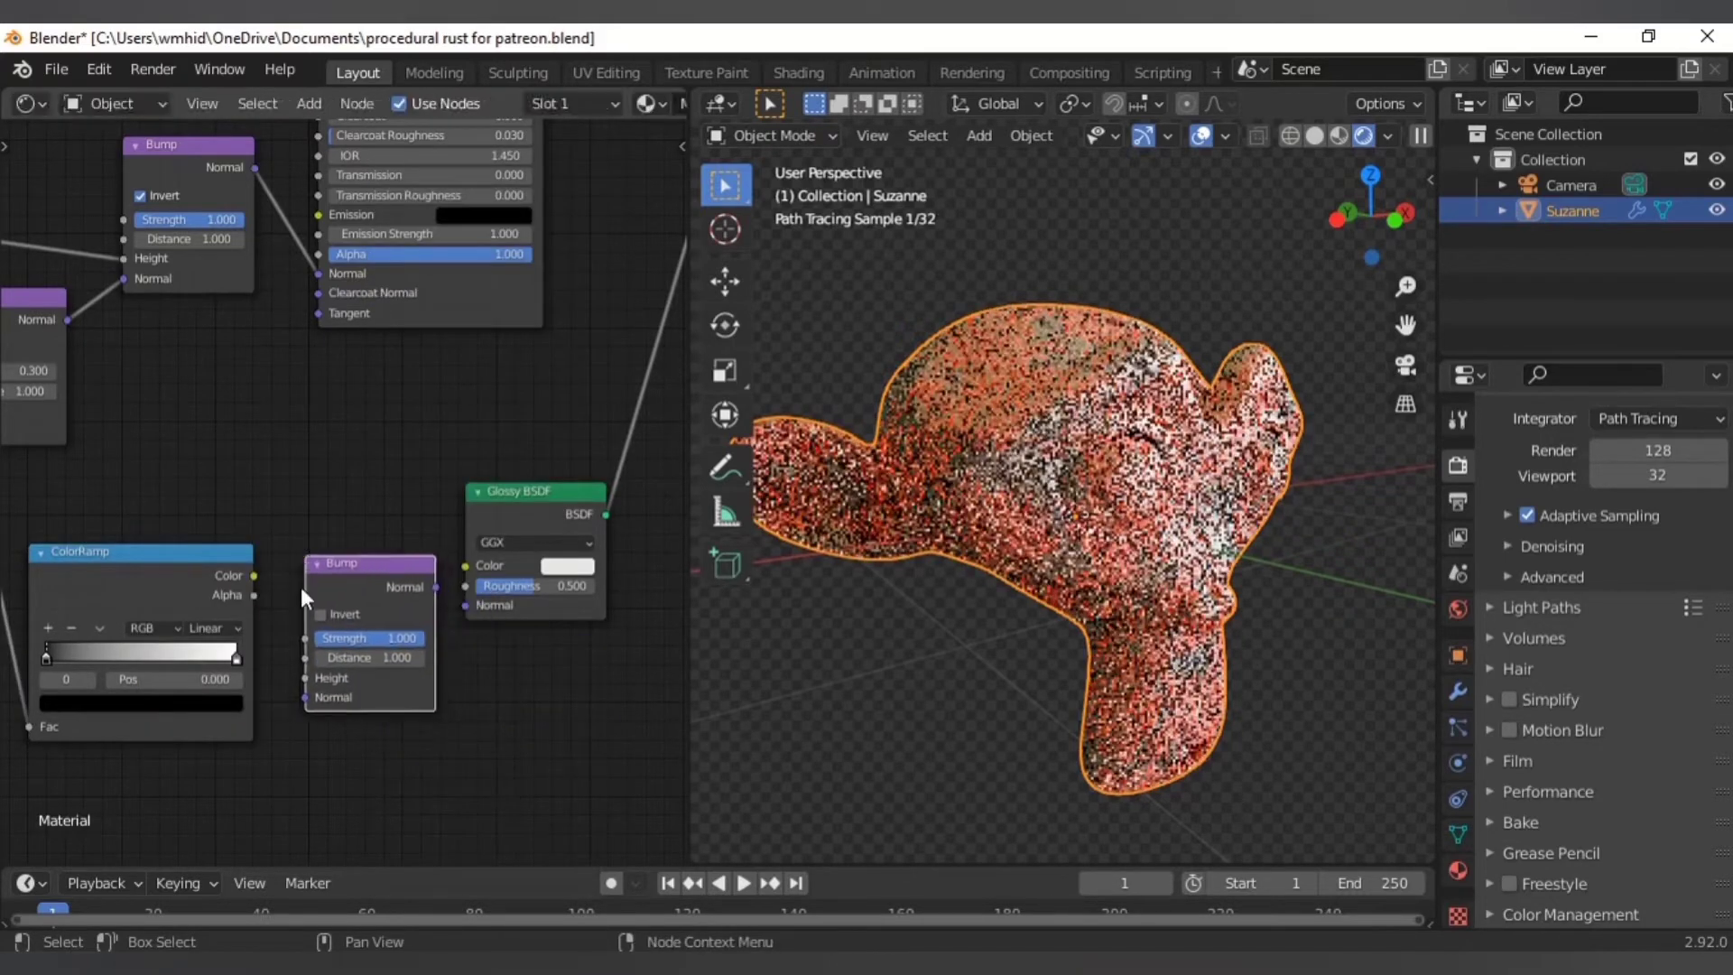
- Connect the new Bump's Normal output to the Glossy BSDF's Normal and the ColorRamp's Color to the Bump's Height
{"action": "left_click", "coordinate": [242, 567]}
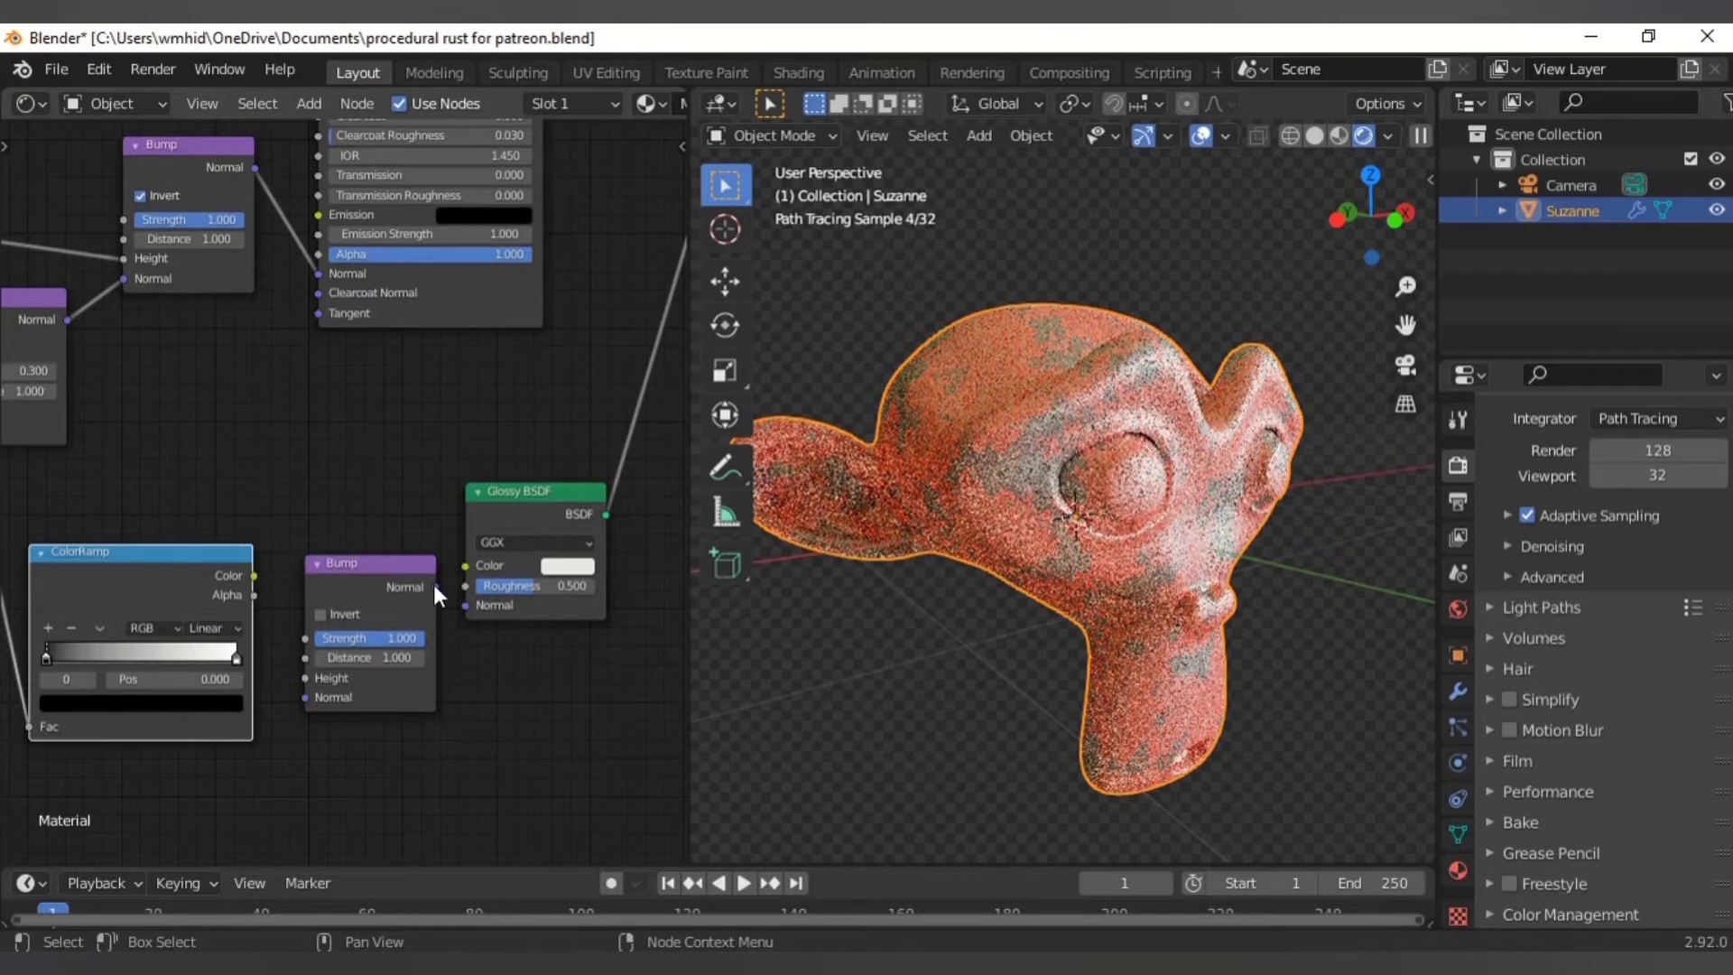
{"action": "left_click_drag", "start_coordinate": [435, 586], "coordinate": [464, 605]}
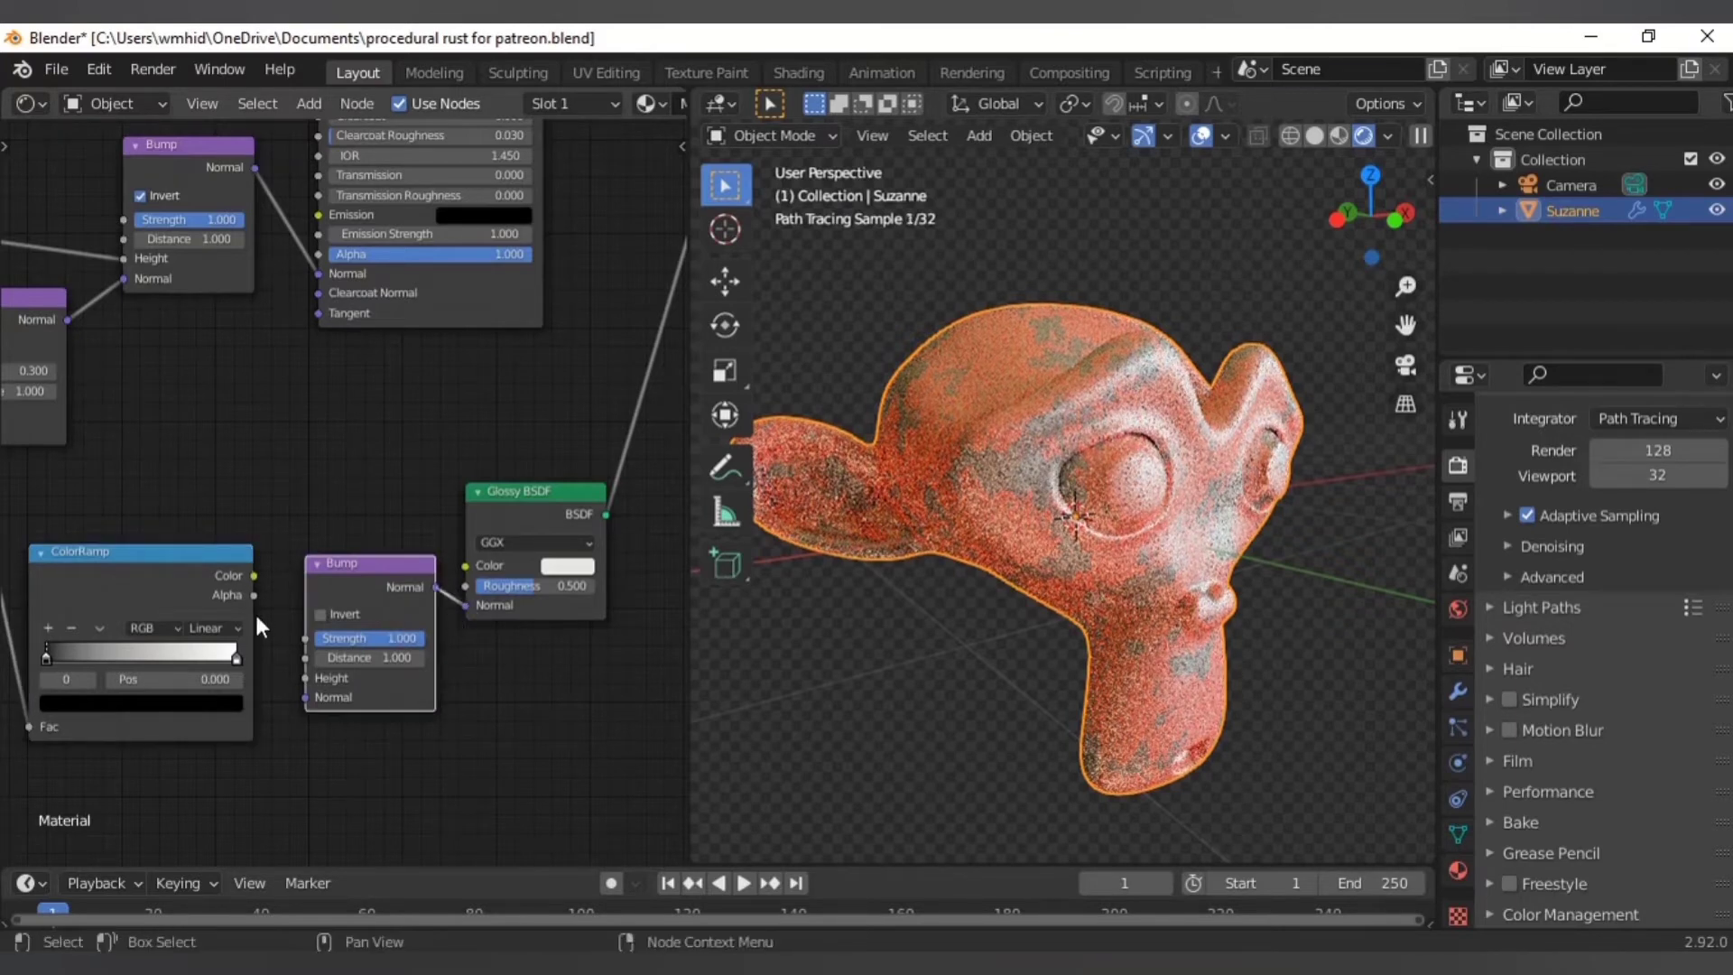
{"action": "left_click", "coordinate": [308, 529]}
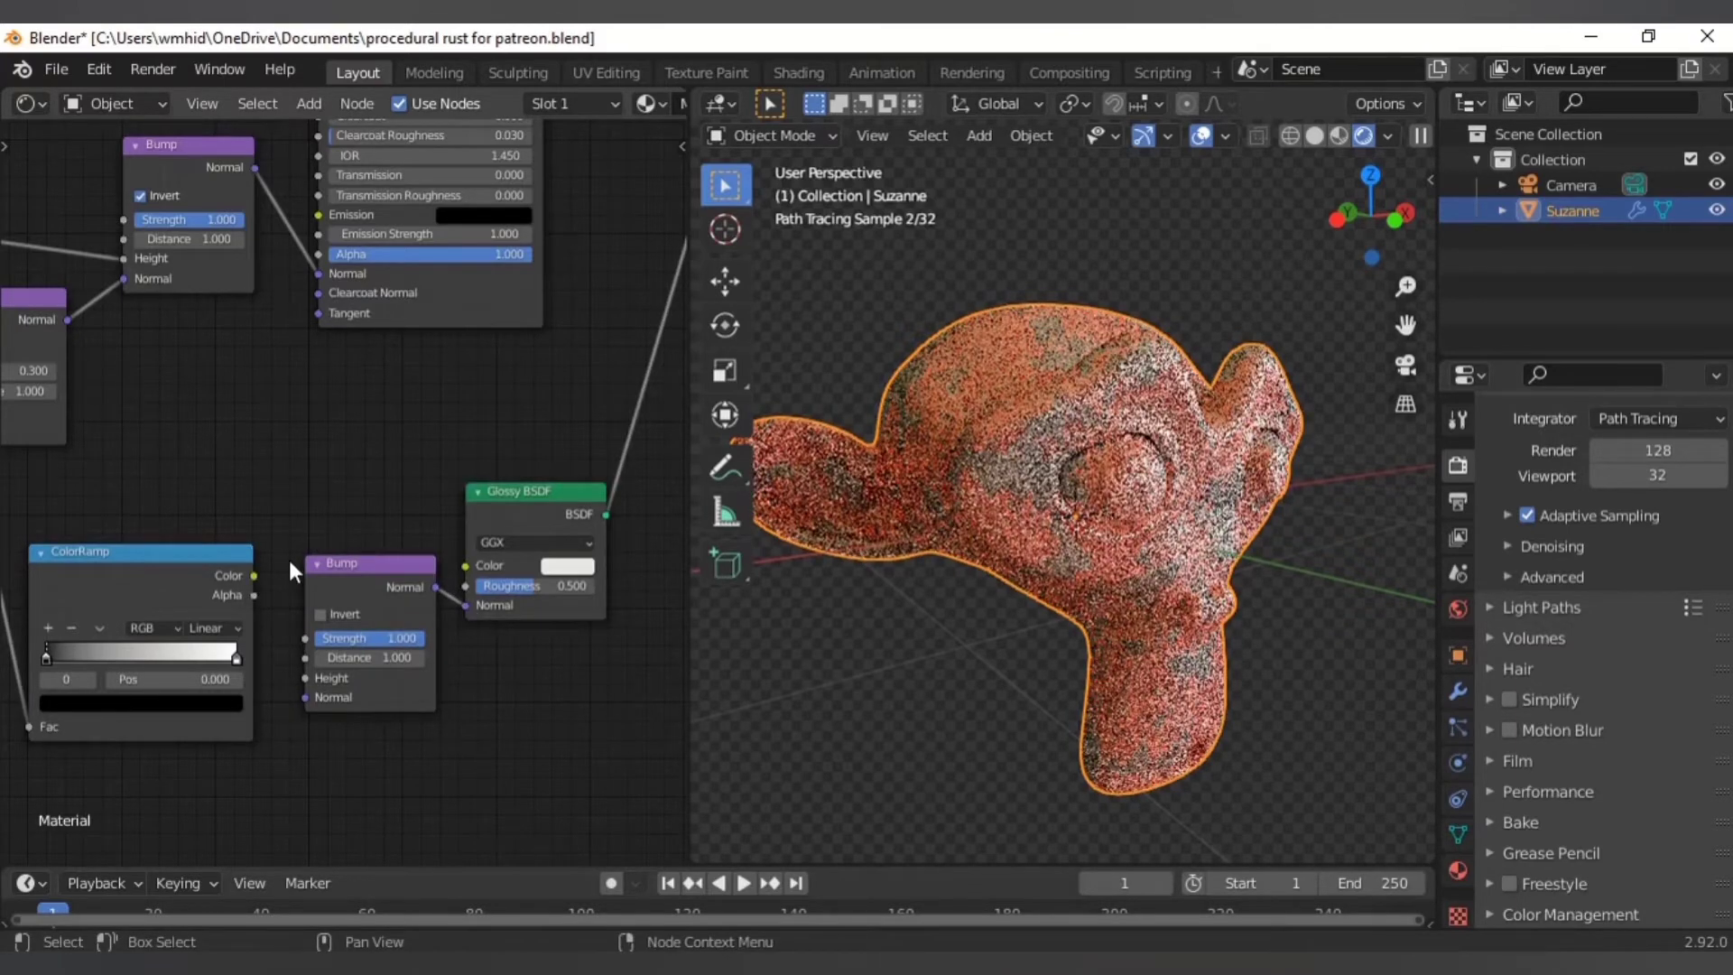
{"action": "left_click_drag", "start_coordinate": [255, 575], "coordinate": [307, 679]}
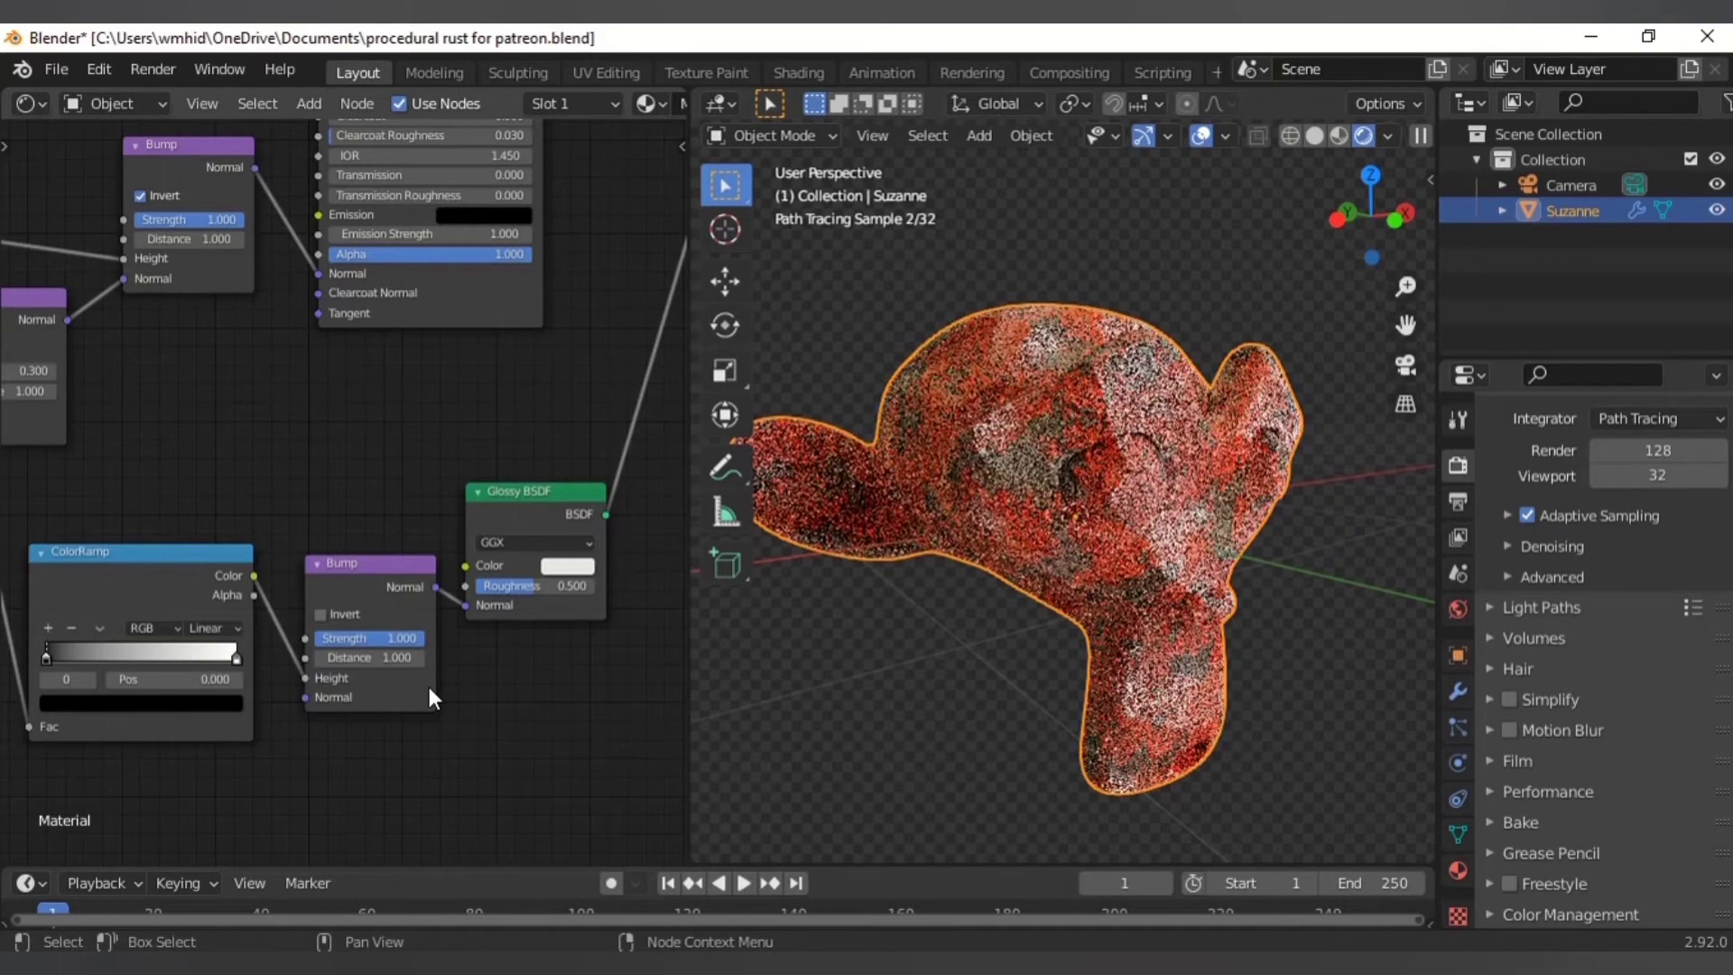
- Preview the Voronoi ColorRamp's output directly on the monkey head and try shifting its colour stops
{"action": "left_click", "coordinate": [202, 644], "text": "ctrl+shift"}
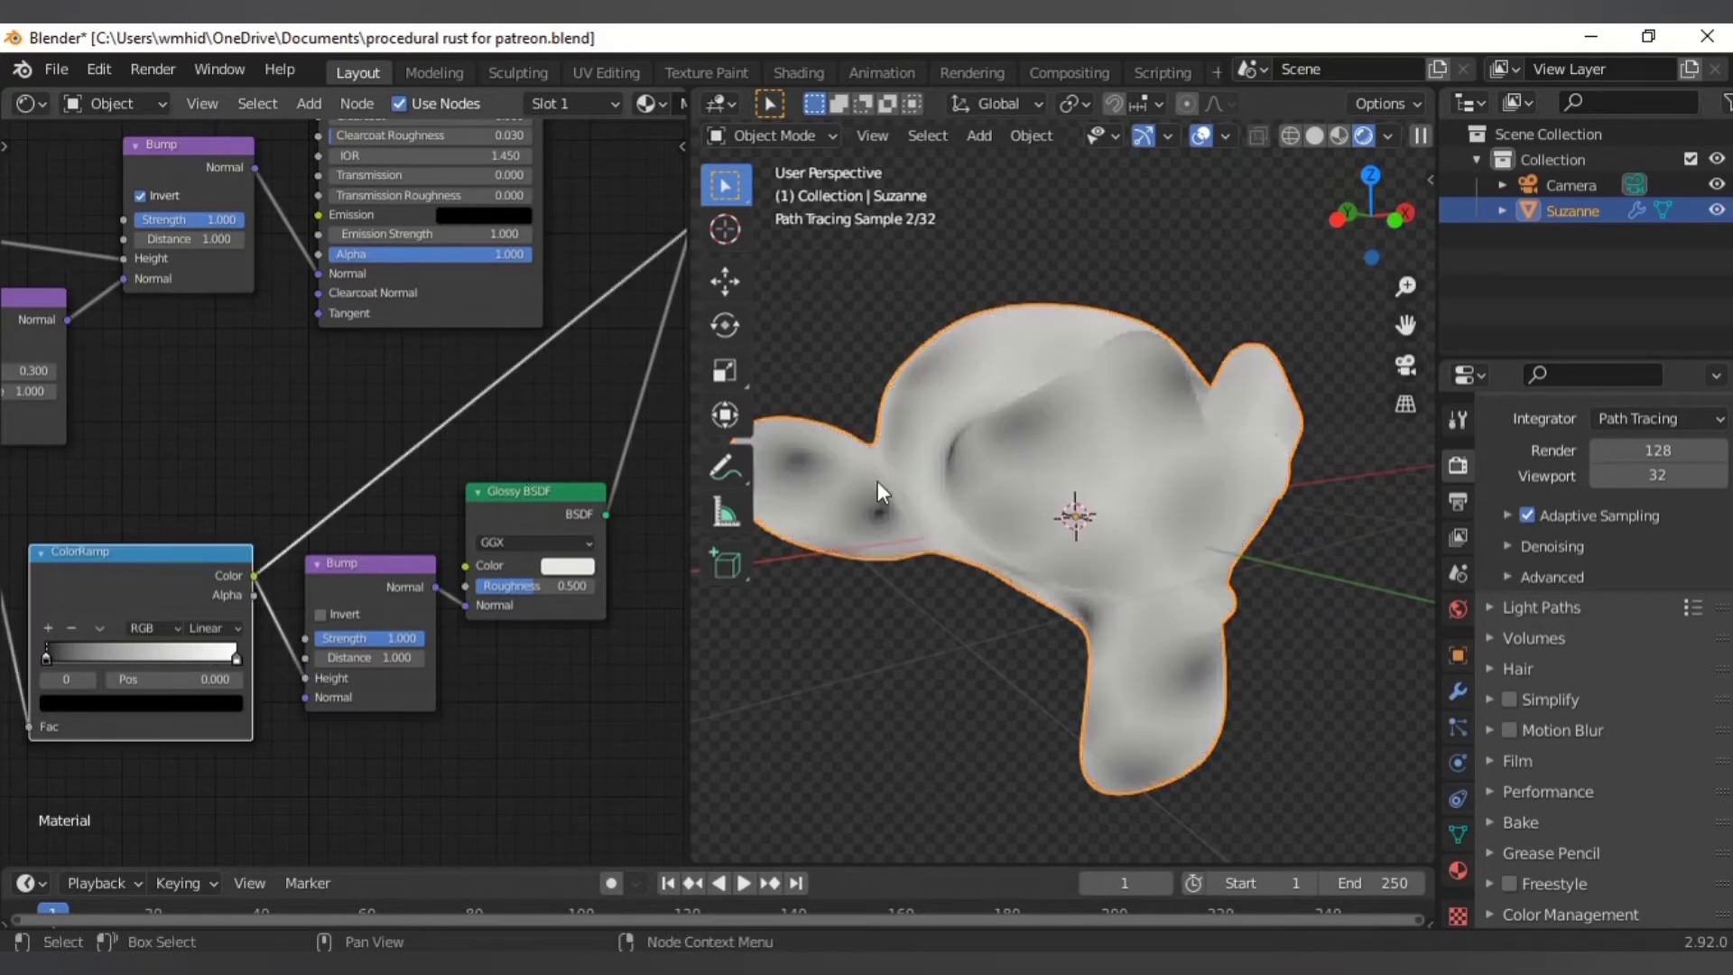
{"action": "middle_click_drag", "start_coordinate": [264, 747], "coordinate": [451, 654]}
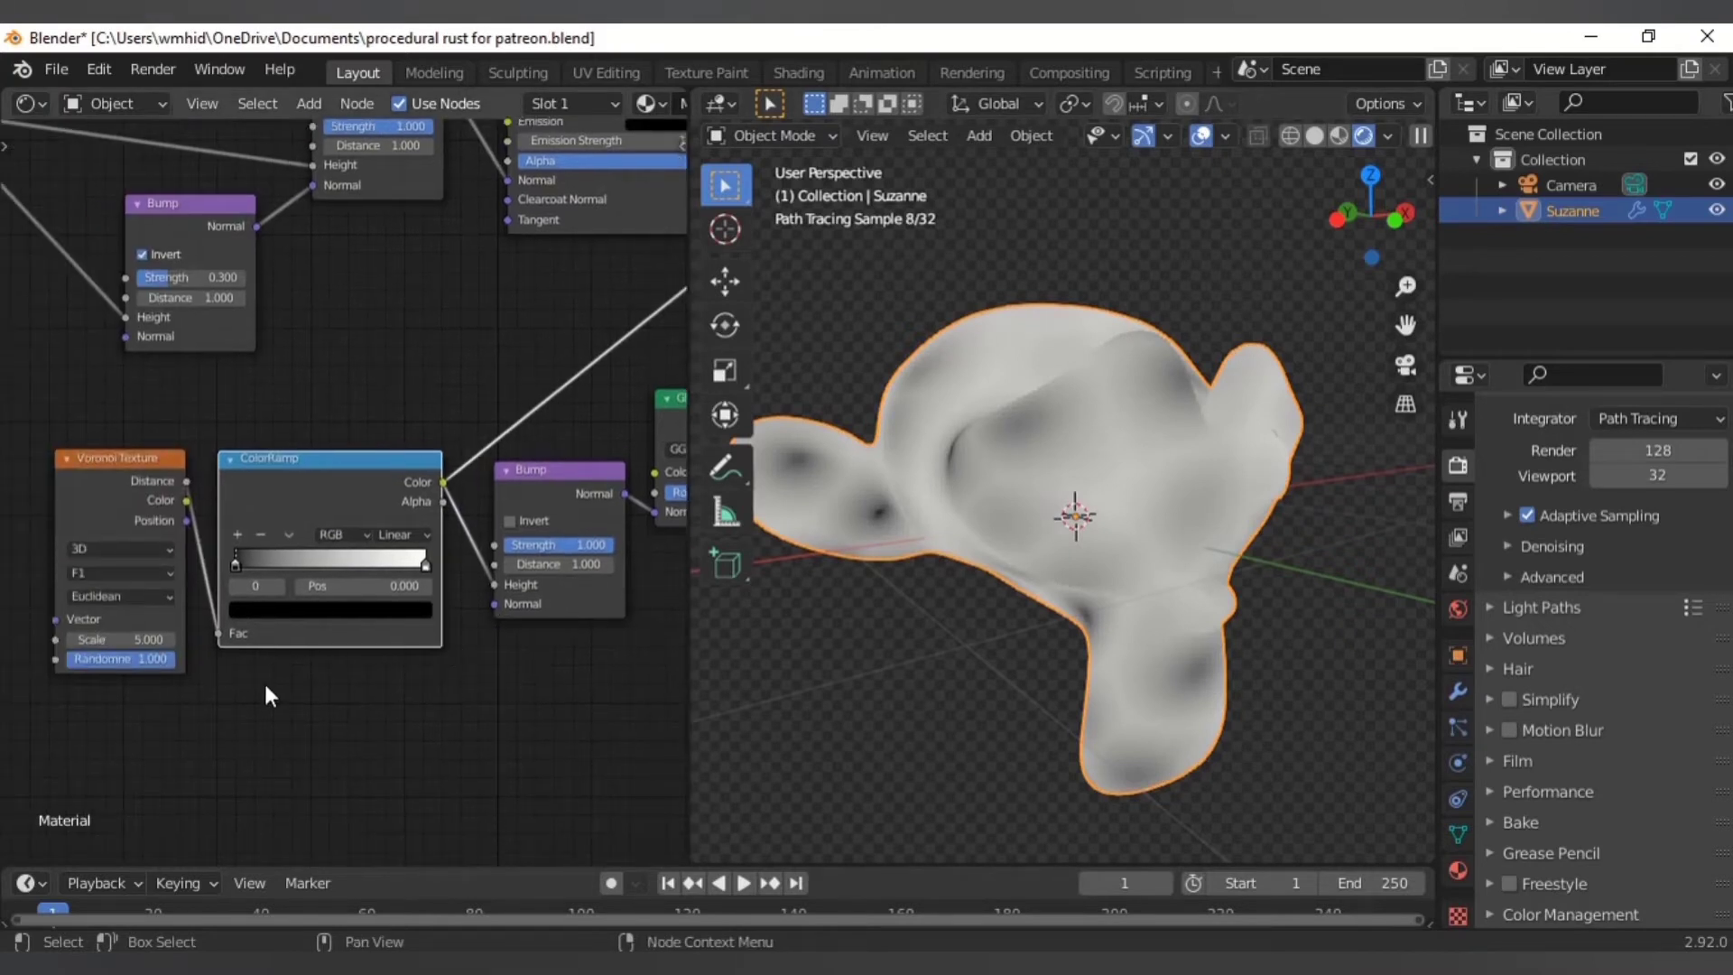
{"action": "middle_click_drag", "start_coordinate": [263, 682], "coordinate": [398, 704]}
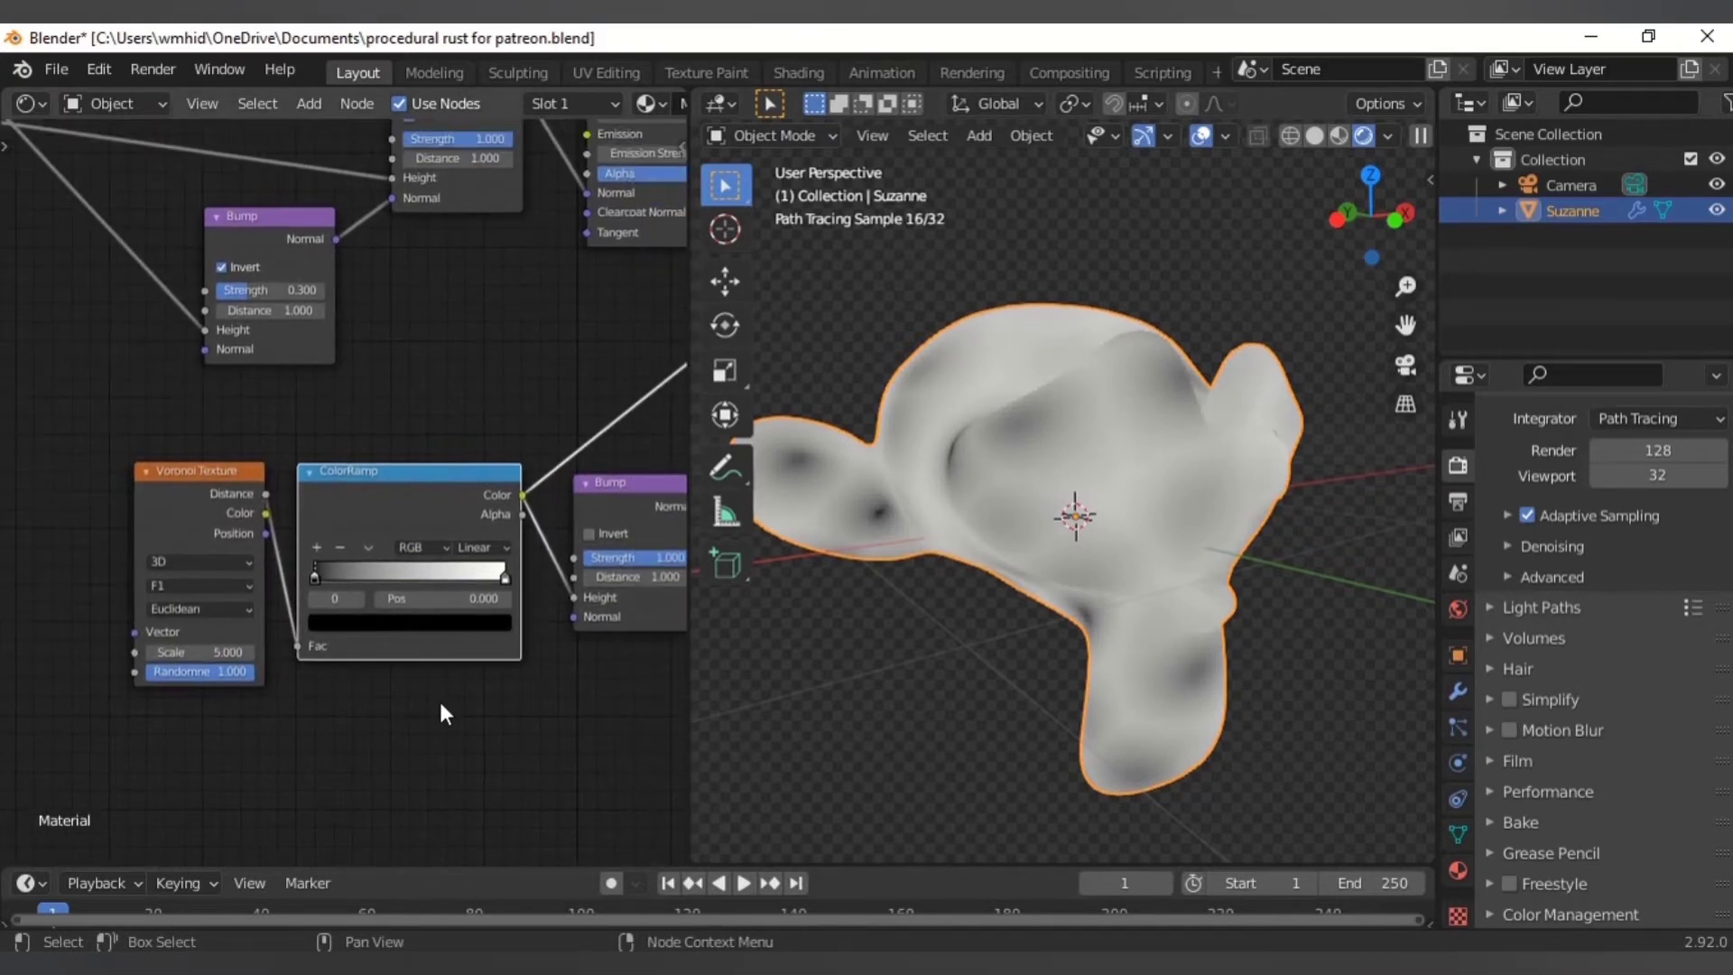
{"action": "scroll", "coordinate": [441, 702], "scroll_direction": "up", "scroll_amount": 3}
{"action": "mouse_move", "coordinate": [258, 622]}
{"action": "left_mouse_down"}
{"action": "mouse_move", "coordinate": [356, 621]}
{"action": "mouse_move", "coordinate": [266, 632]}
{"action": "mouse_move", "coordinate": [260, 614]}
{"action": "left_mouse_up"}
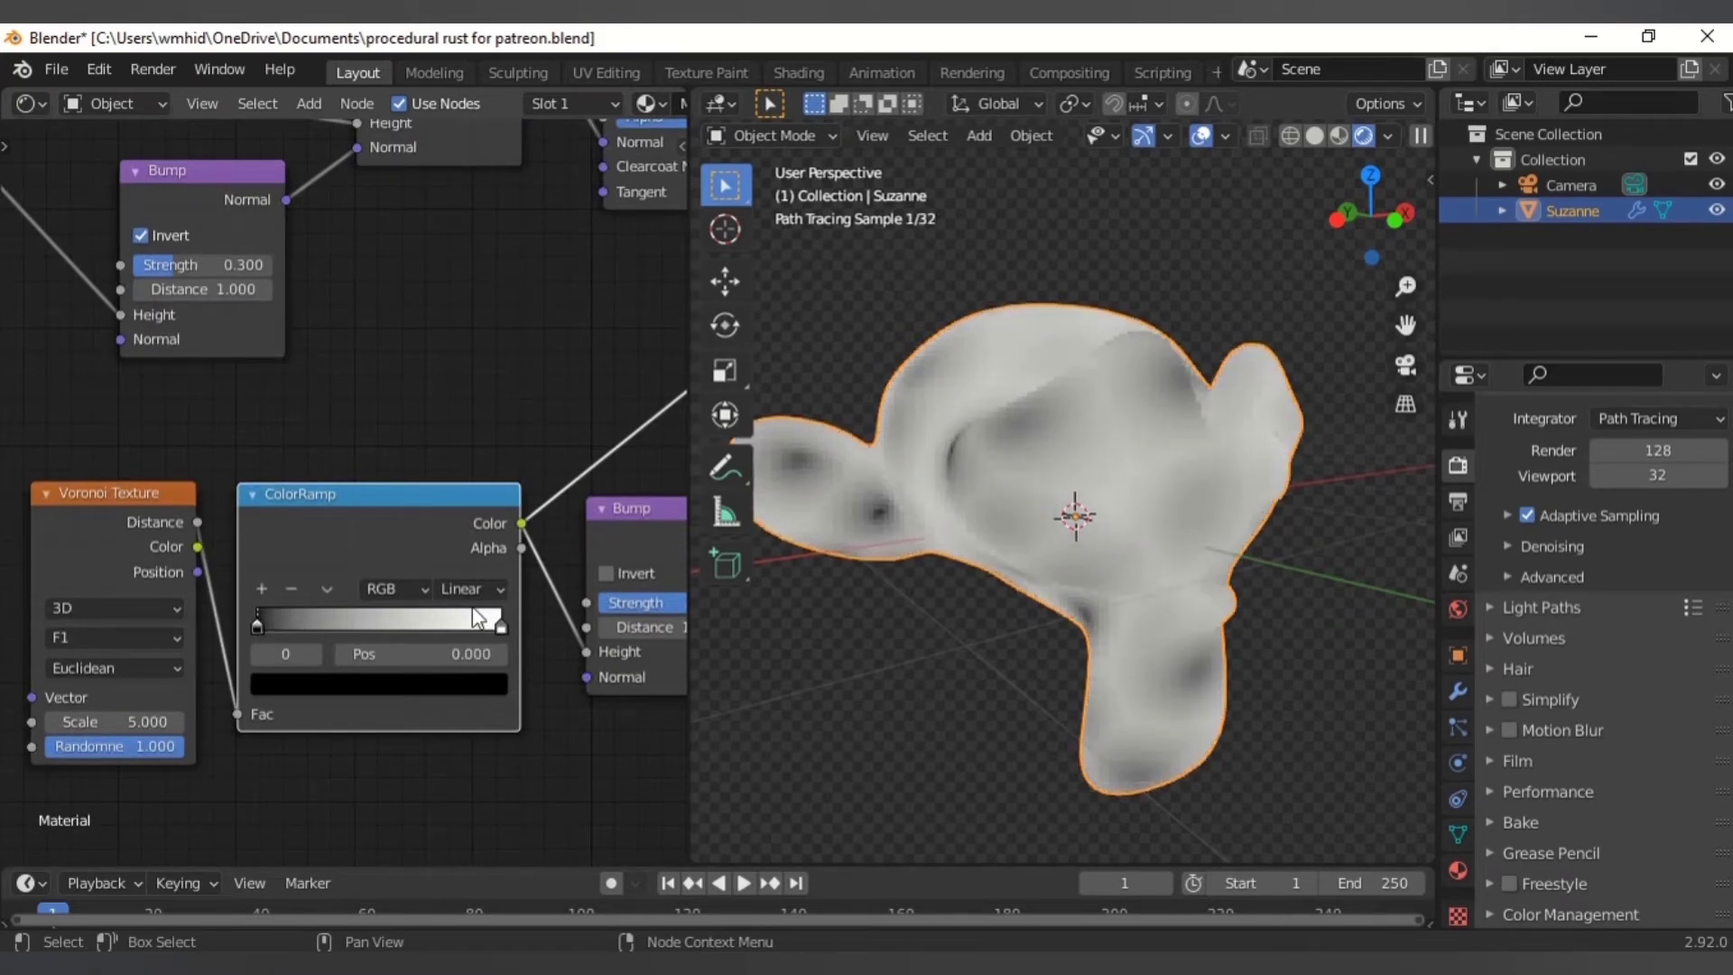
{"action": "left_click_drag", "start_coordinate": [500, 622], "coordinate": [467, 636]}
- Set the Voronoi Texture's feature output to Distance to Edge
{"action": "middle_click_drag", "start_coordinate": [437, 785], "coordinate": [515, 729]}
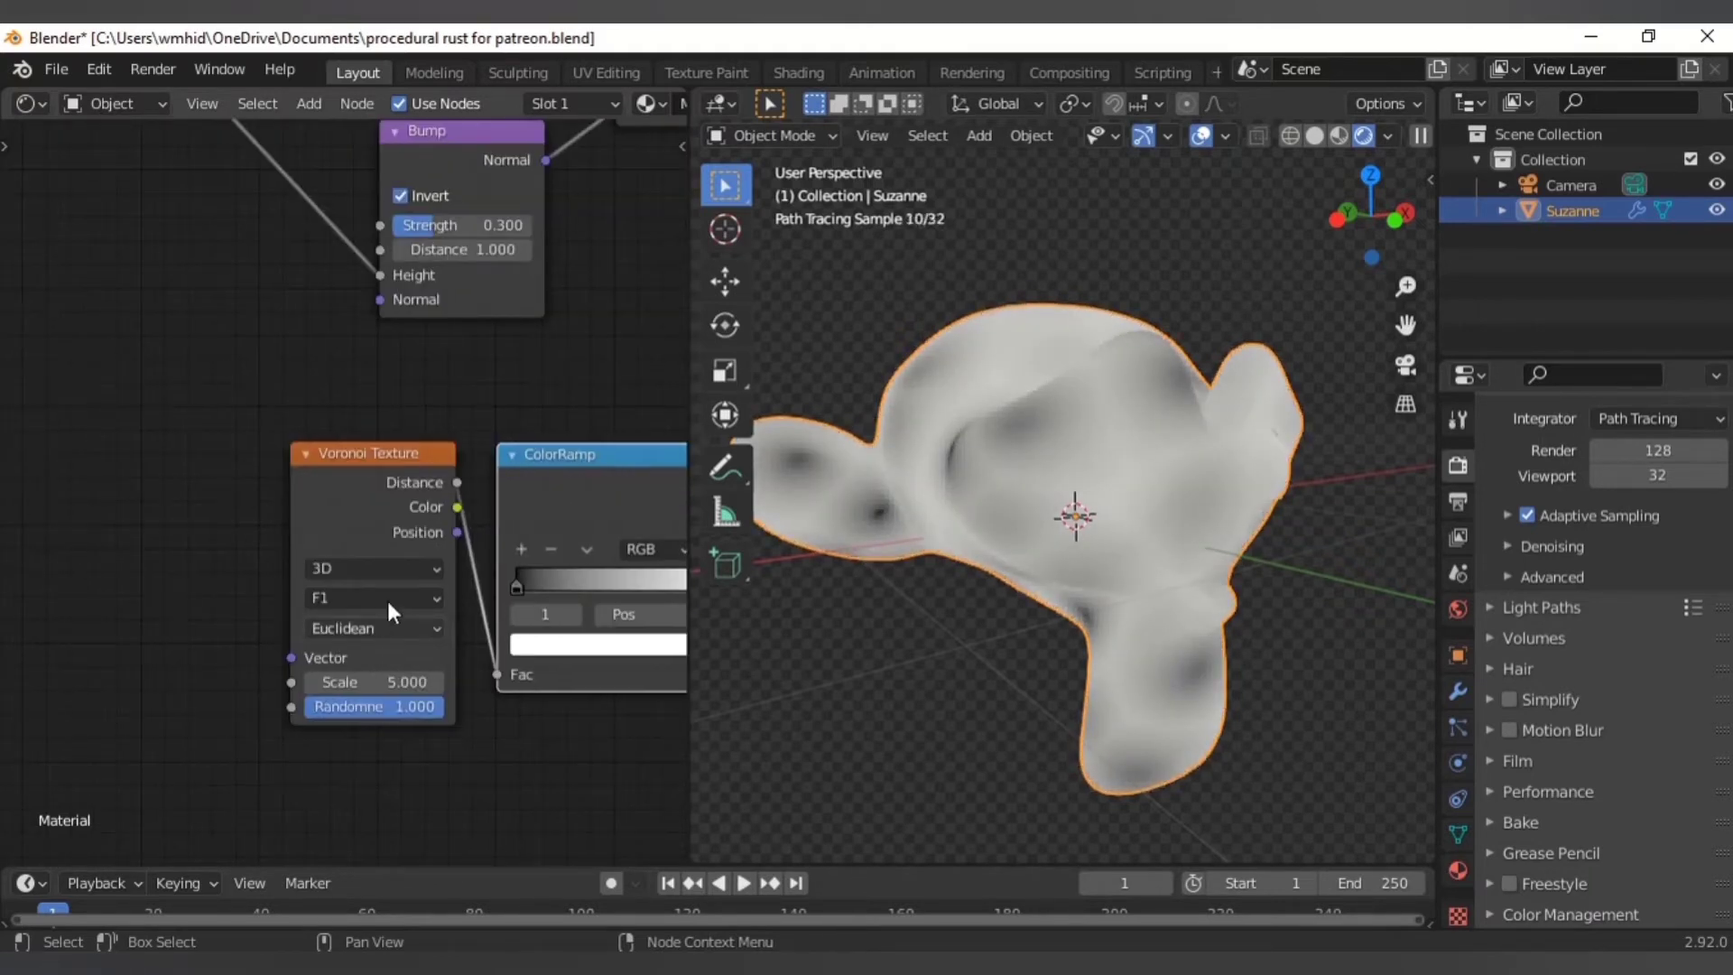
{"action": "left_click", "coordinate": [392, 598]}
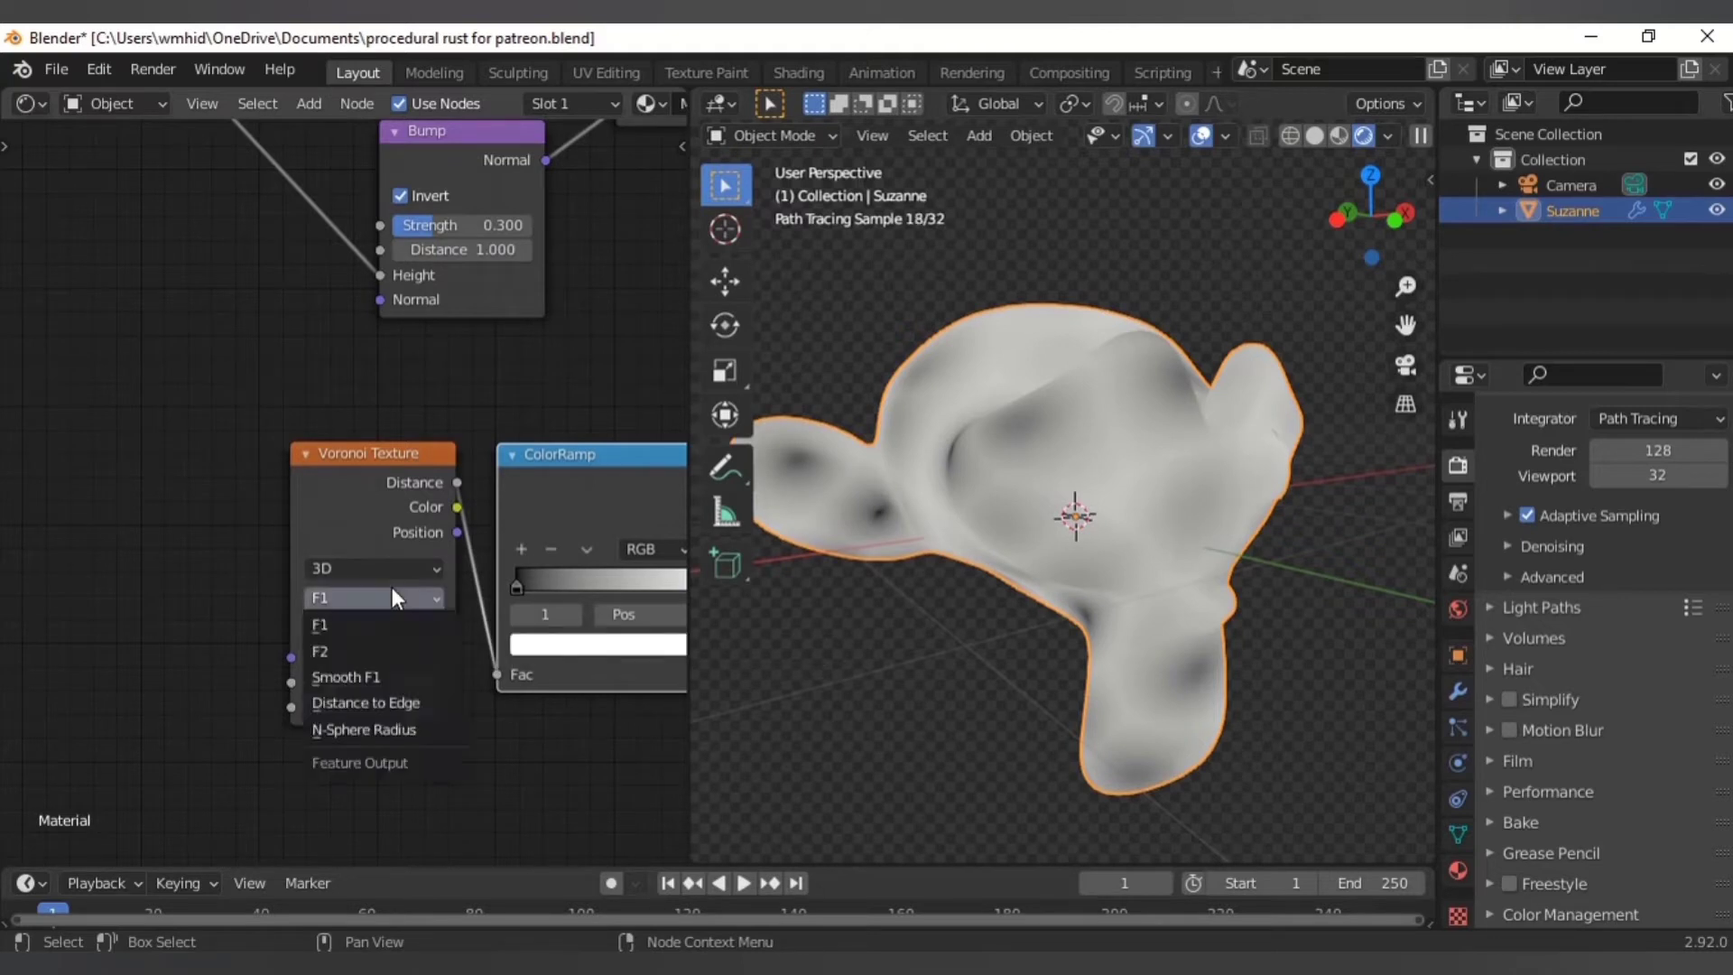
{"action": "left_click", "coordinate": [403, 703]}
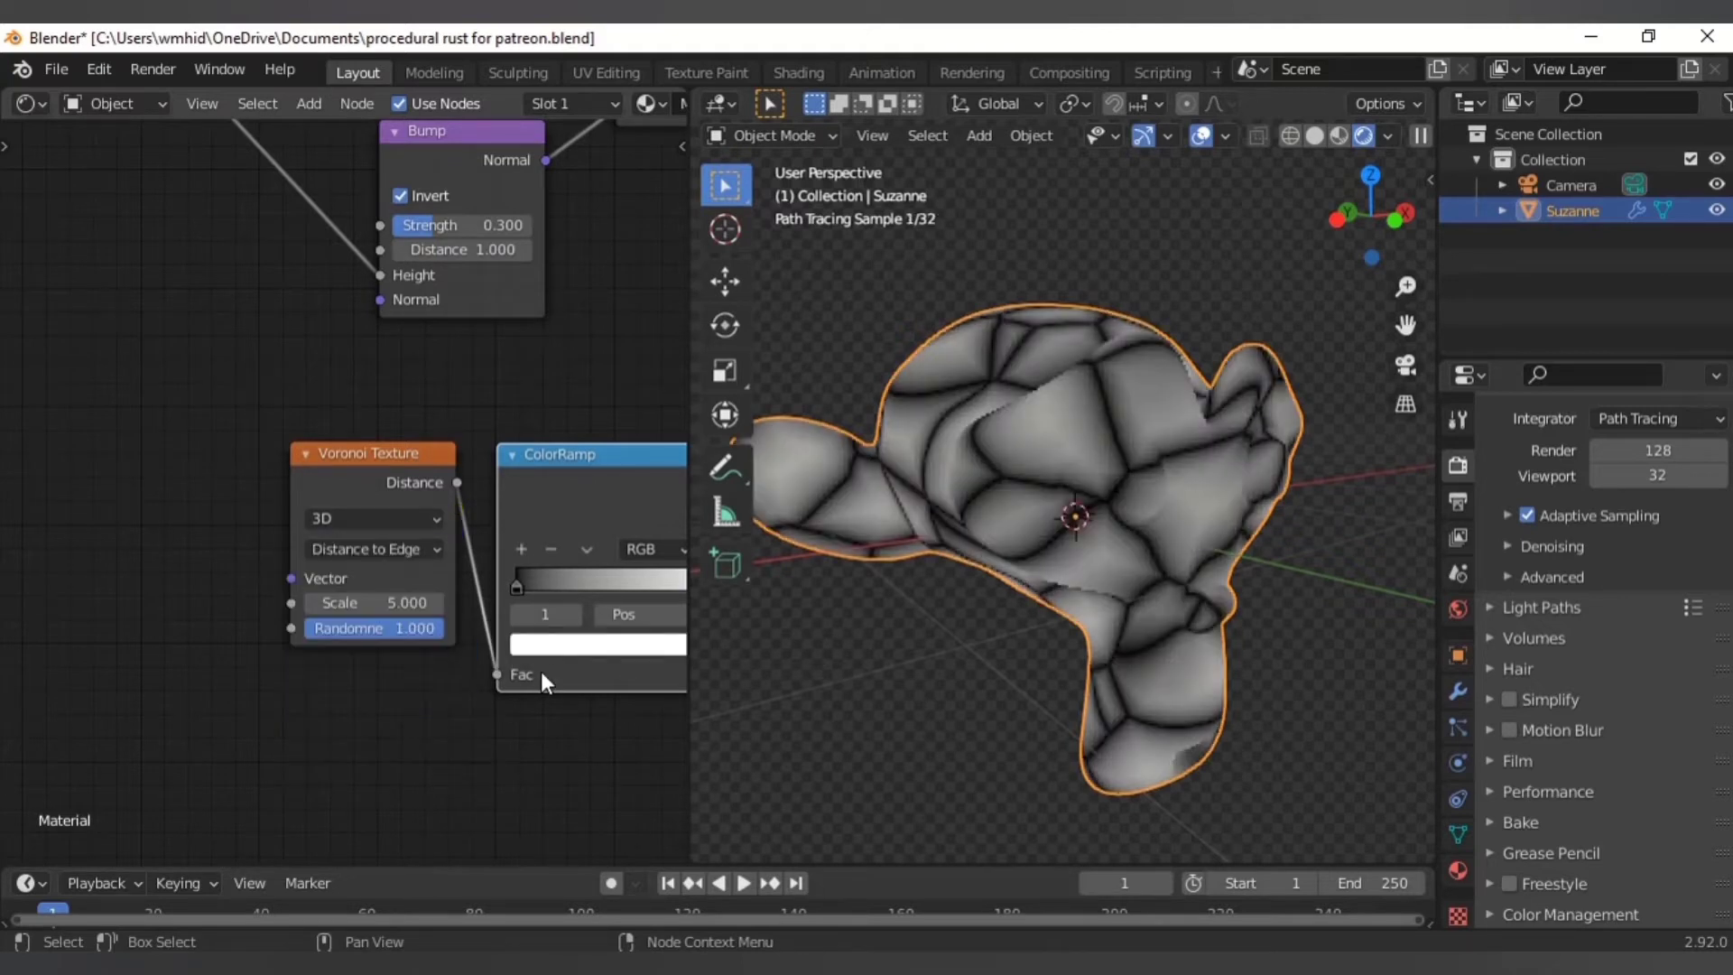
- Move the white stop of the Voronoi ColorRamp to position 0.023 for thin dark crack lines
{"action": "middle_click_drag", "start_coordinate": [540, 670], "coordinate": [257, 658]}
{"action": "middle_click_drag", "start_coordinate": [554, 706], "coordinate": [557, 682]}
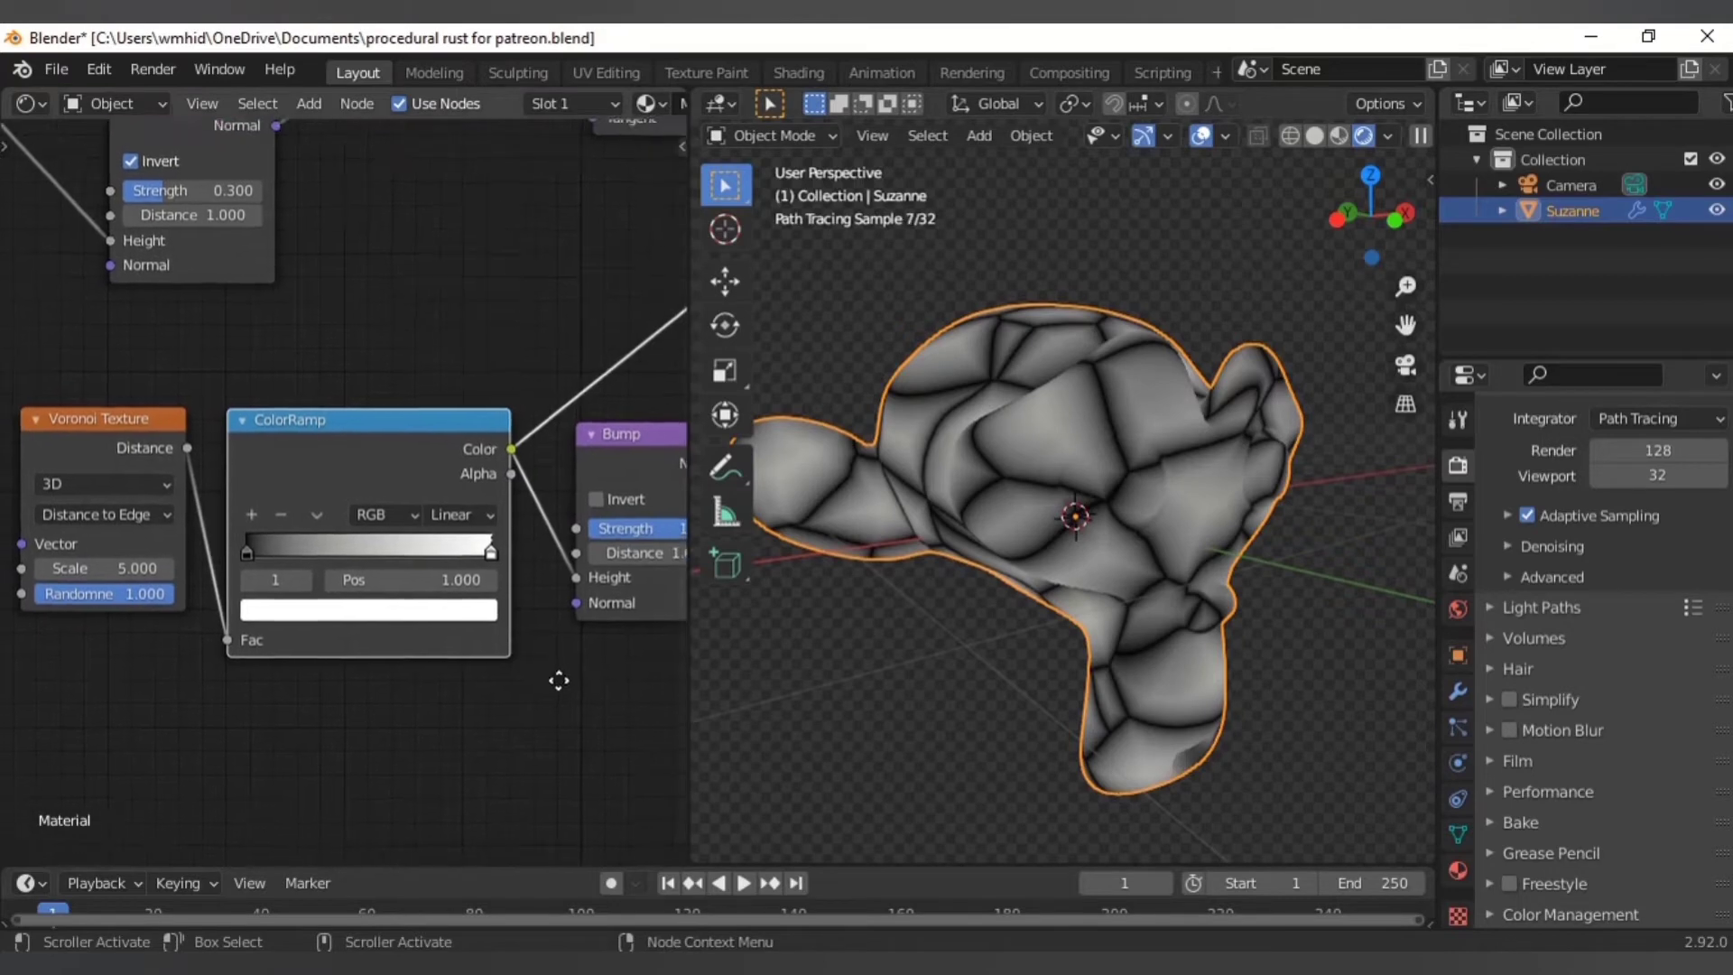
{"action": "scroll", "coordinate": [558, 683], "scroll_direction": "up", "scroll_amount": 2}
{"action": "left_click_drag", "start_coordinate": [518, 556], "coordinate": [217, 565]}
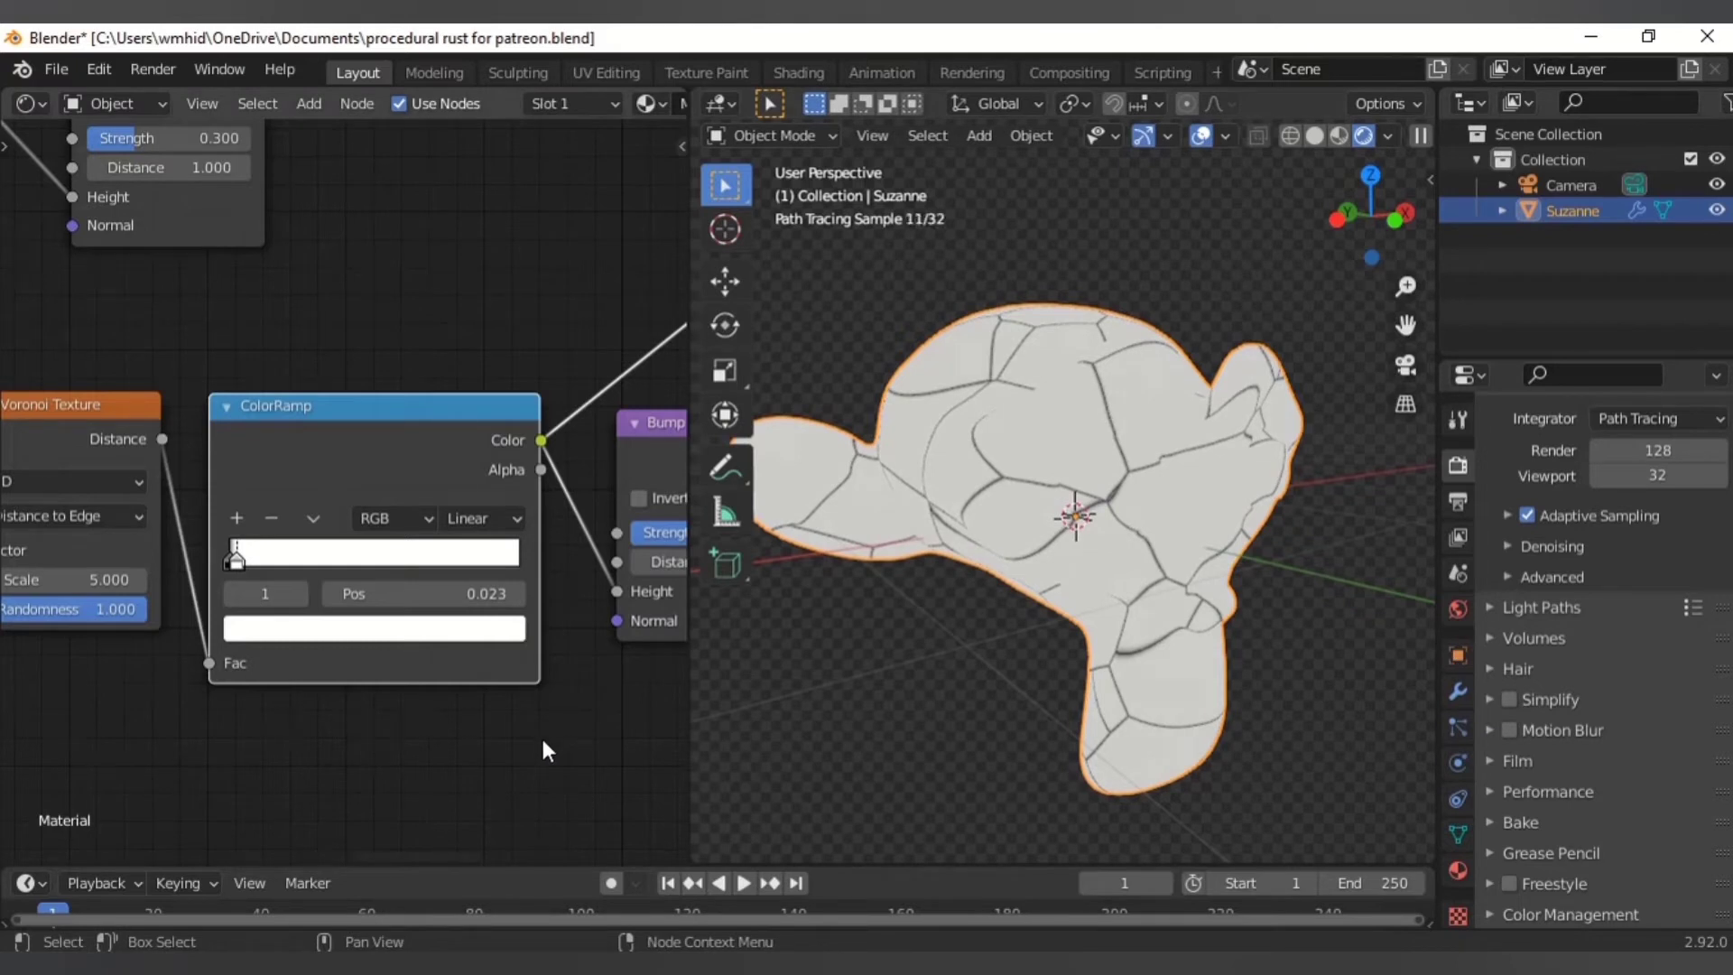
- Move the Voronoi Texture farther from its ColorRamp and add Texture Coordinate and Mapping nodes feeding its Vector input
{"action": "middle_click_drag", "start_coordinate": [133, 723], "coordinate": [469, 705]}
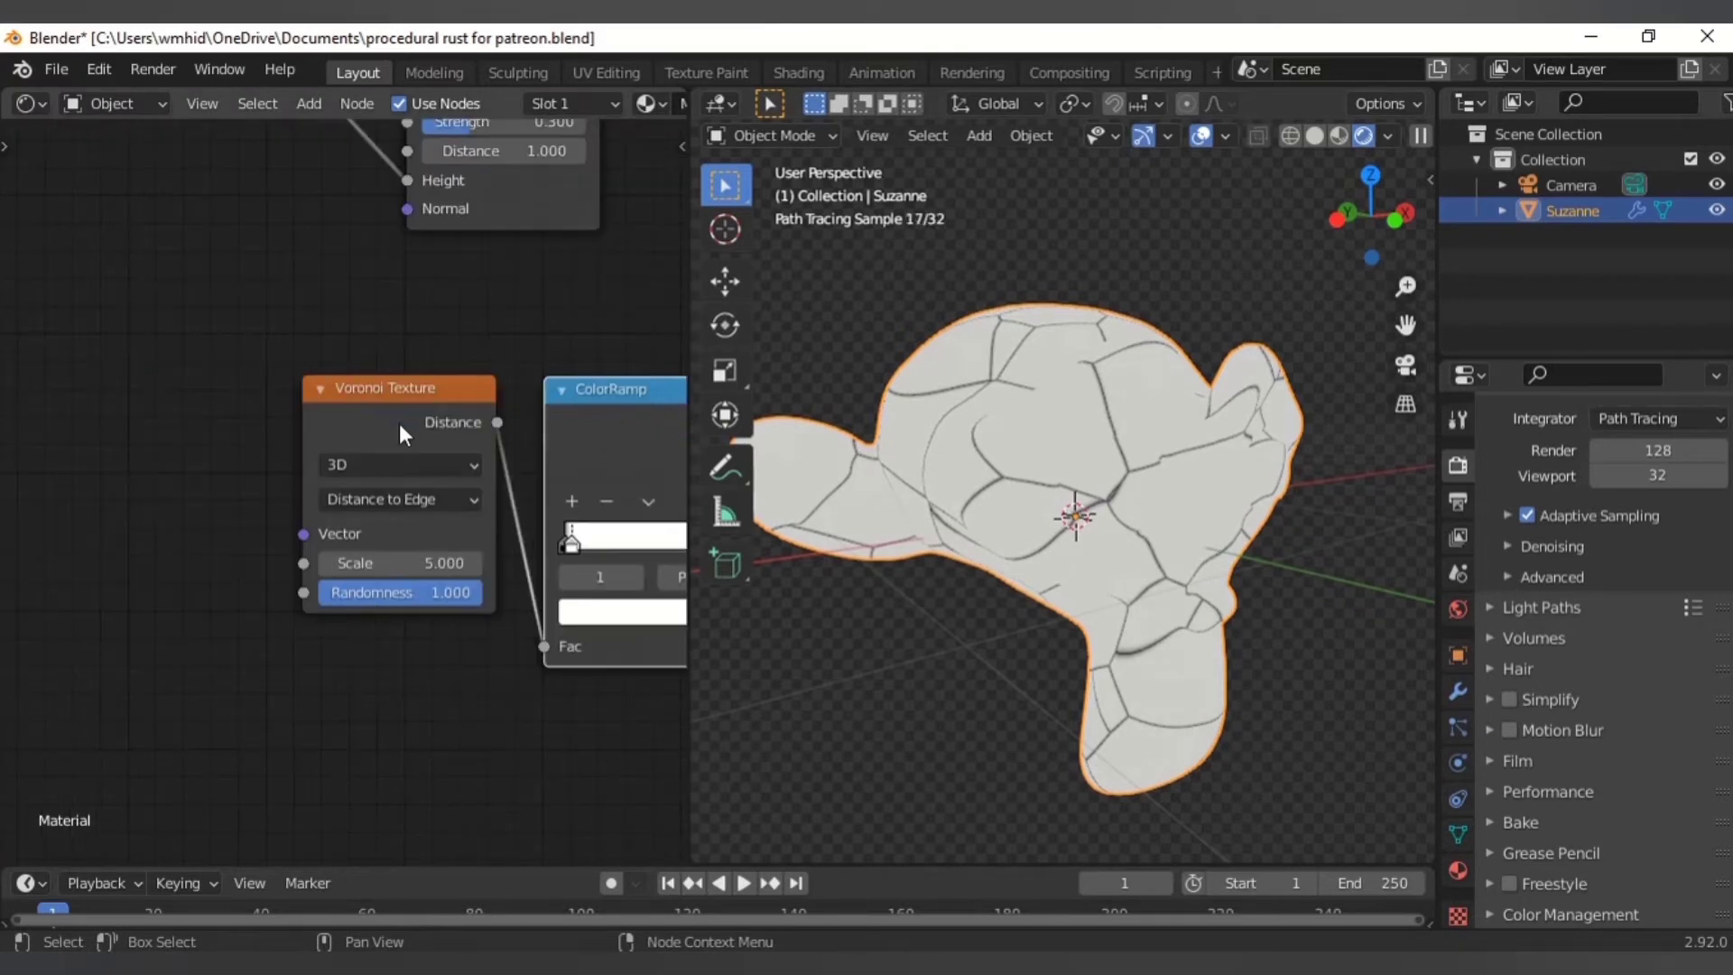
{"action": "left_click_drag", "start_coordinate": [399, 424], "coordinate": [361, 469]}
{"action": "scroll", "coordinate": [453, 626], "scroll_direction": "down", "scroll_amount": 3}
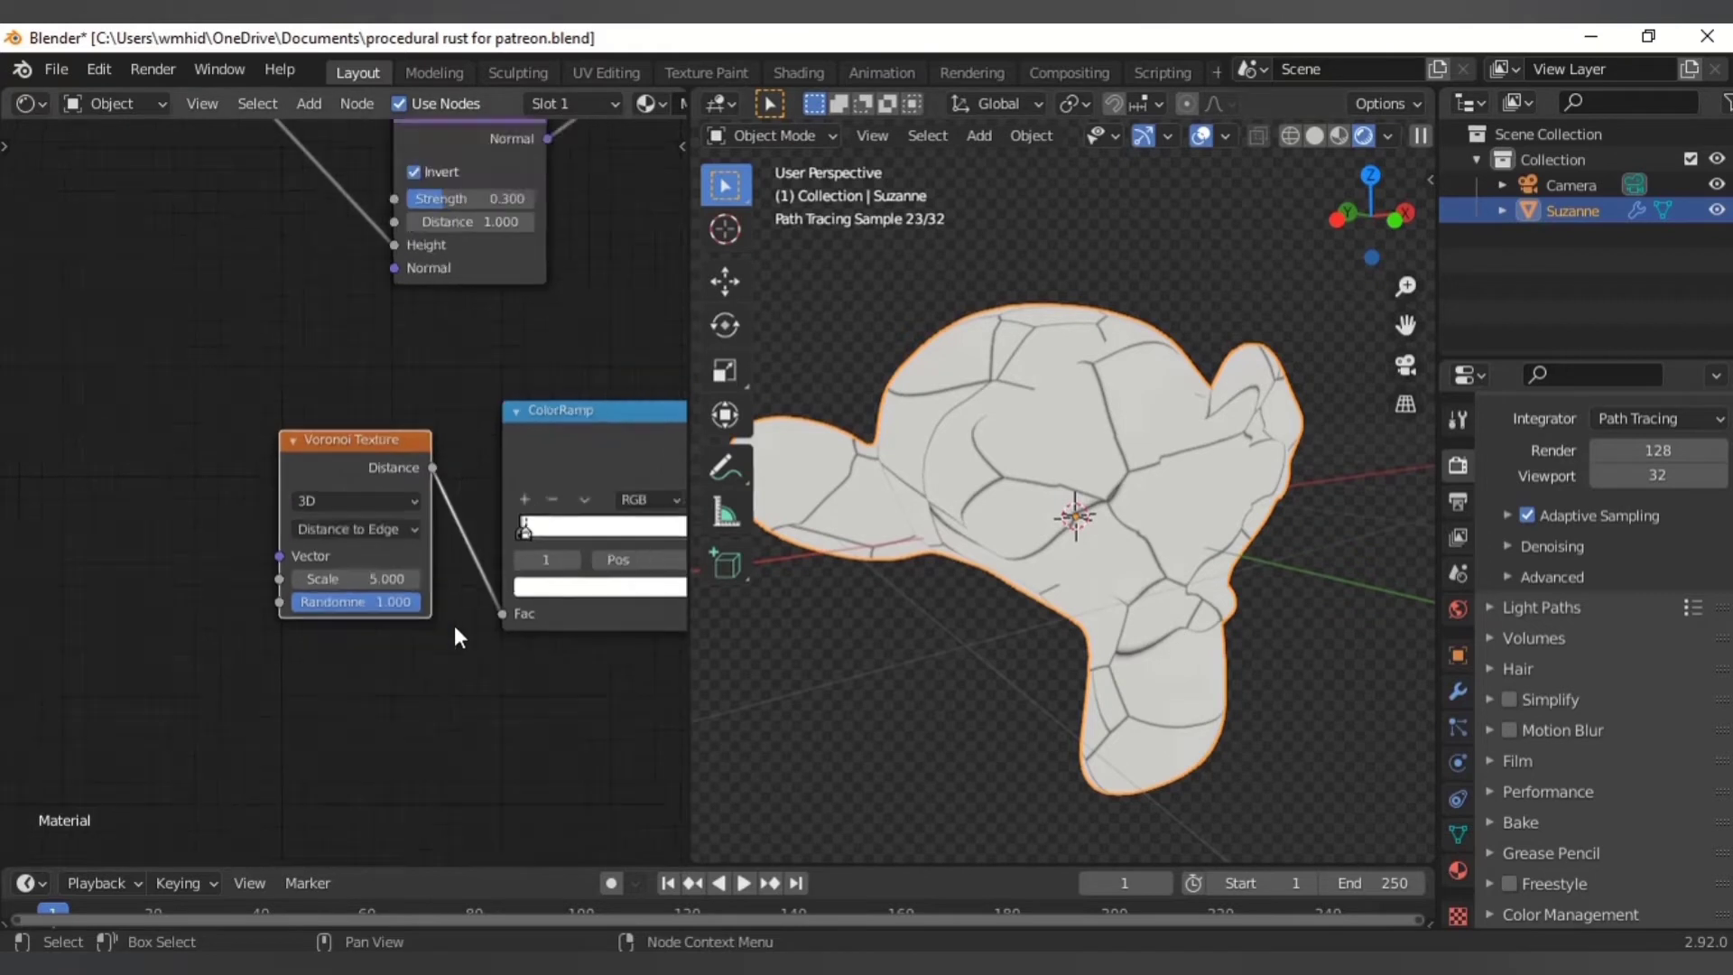
{"action": "scroll", "coordinate": [598, 617], "scroll_direction": "down", "scroll_amount": 1}
{"action": "middle_click_drag", "start_coordinate": [603, 576], "coordinate": [413, 590]}
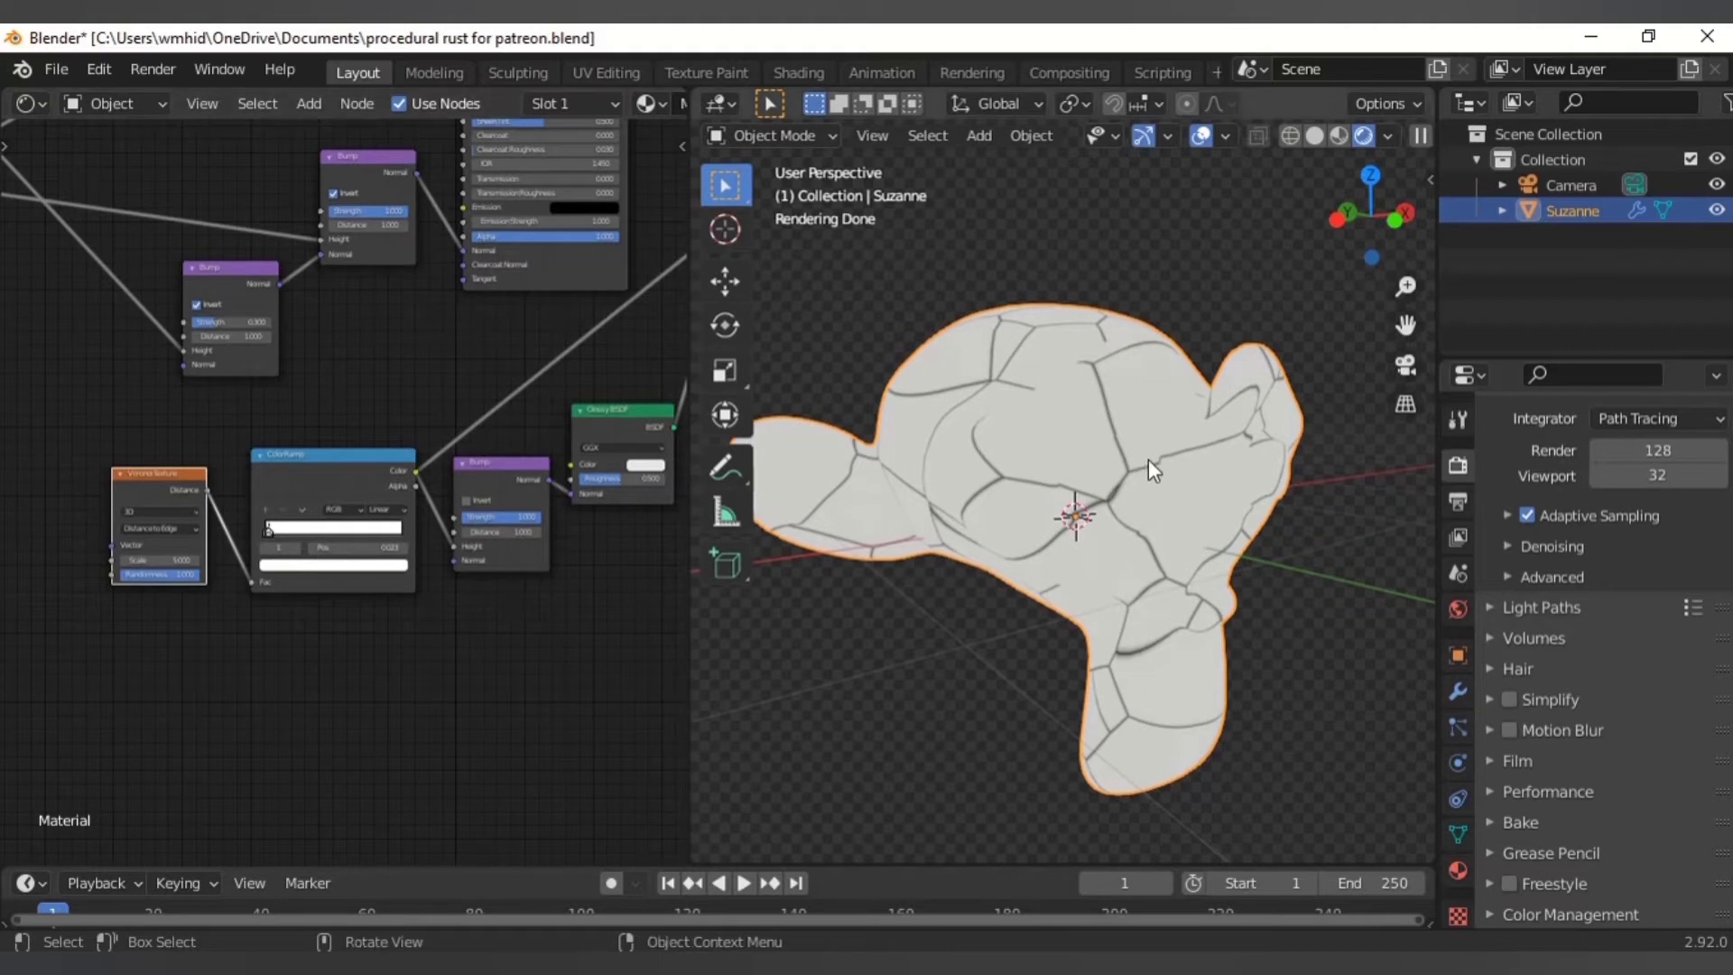
{"action": "middle_click_drag", "start_coordinate": [226, 648], "coordinate": [264, 648]}
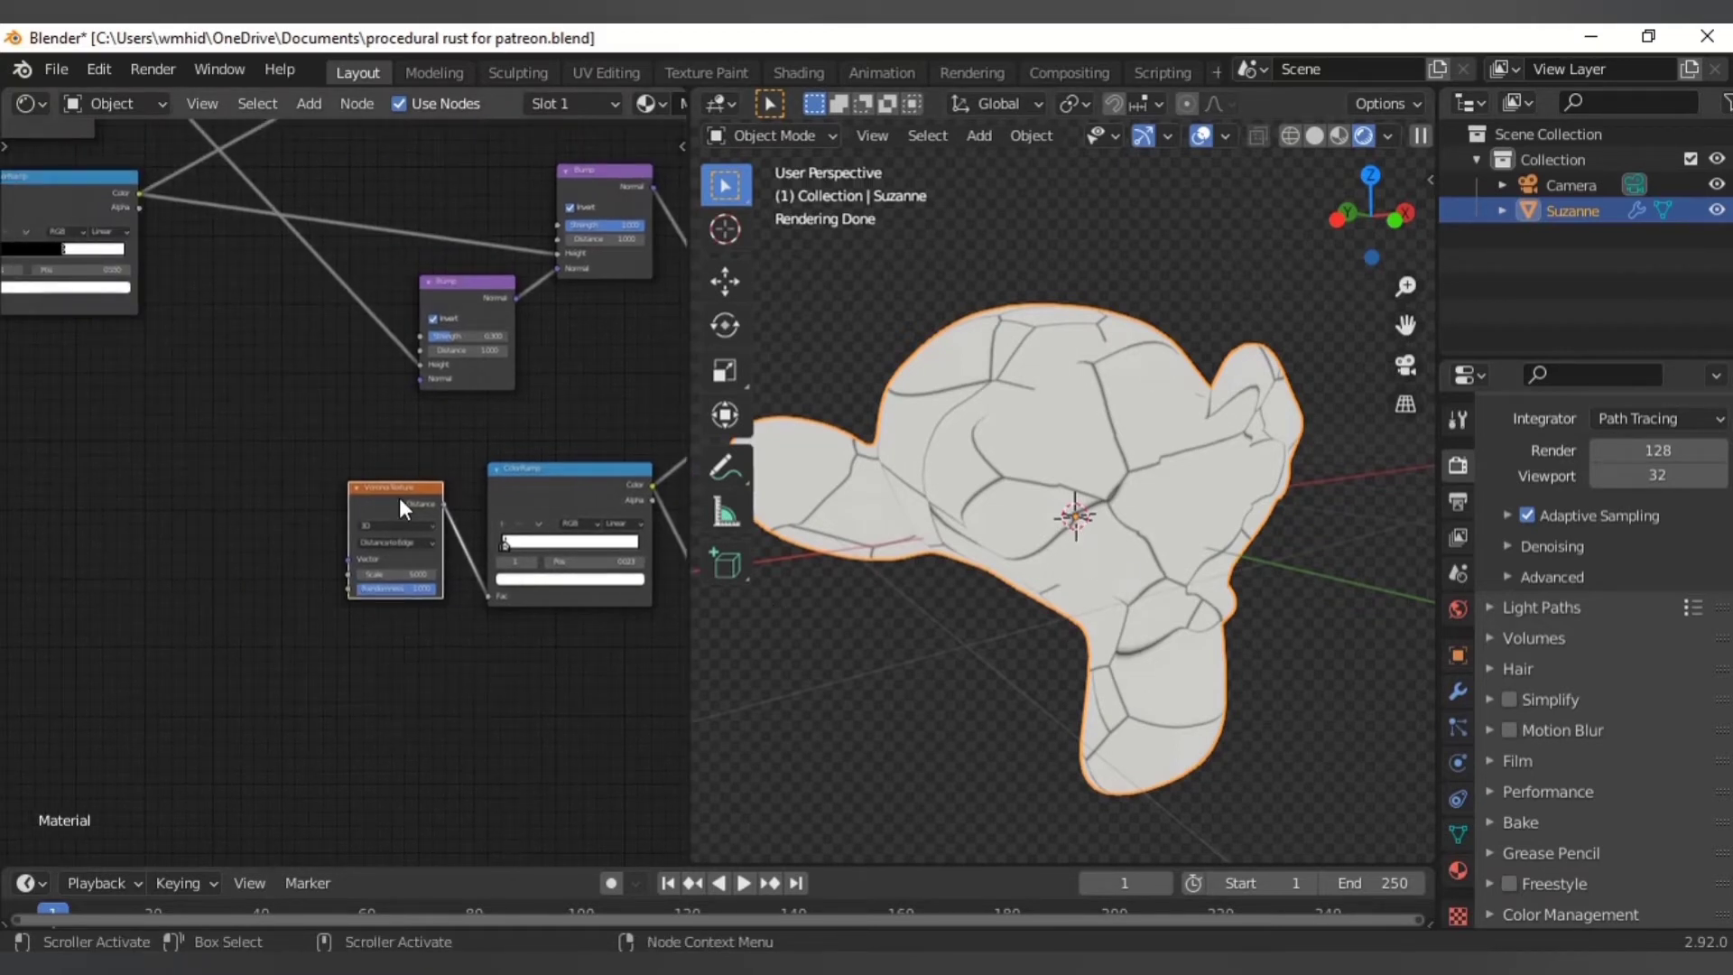
{"action": "key", "text": "ctrl+t"}
{"action": "middle_click_drag", "start_coordinate": [34, 628], "coordinate": [269, 621]}
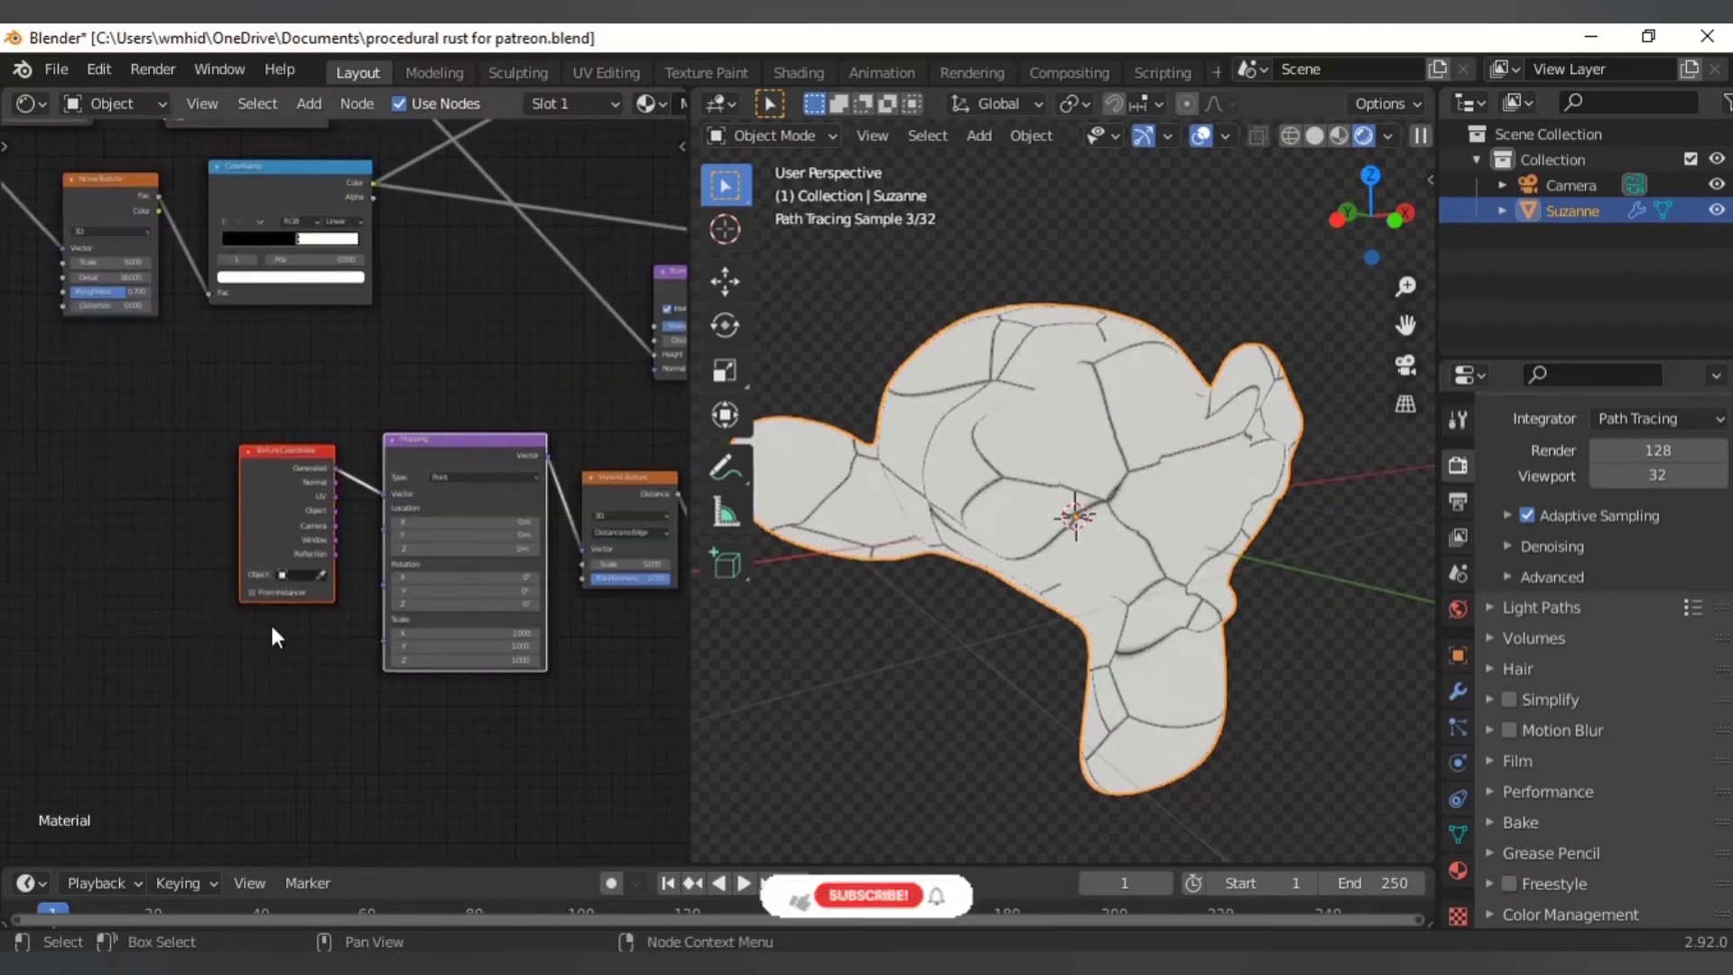
- Space the Texture Coordinate node away from the Mapping node and feed Mapping's Vector from its Object output
{"action": "left_click_drag", "start_coordinate": [258, 507], "coordinate": [385, 495]}
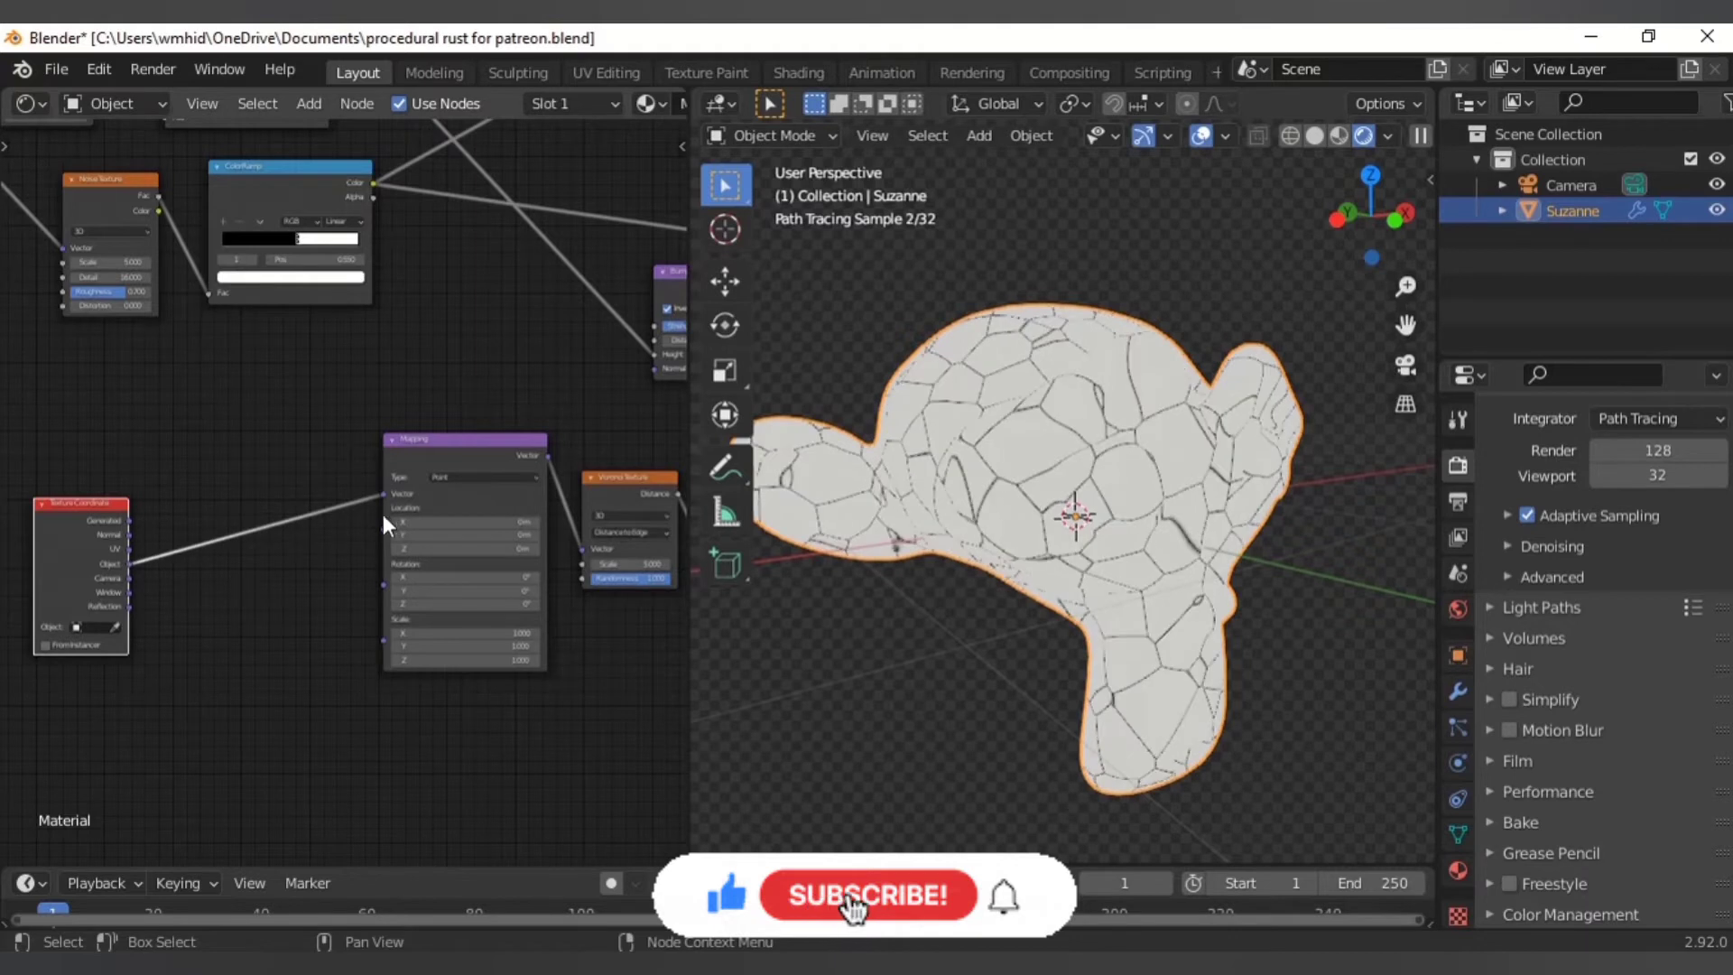
{"action": "middle_click_drag", "start_coordinate": [163, 617], "coordinate": [201, 604]}
{"action": "scroll", "coordinate": [193, 639], "scroll_direction": "up", "scroll_amount": 3}
{"action": "middle_click_drag", "start_coordinate": [291, 659], "coordinate": [346, 697]}
{"action": "left_click_drag", "start_coordinate": [117, 610], "coordinate": [41, 534]}
- Insert a Noise Texture node into the link between the Texture Coordinate and Mapping nodes, feeding Mapping from its Color output
{"action": "key", "text": "shift+a"}
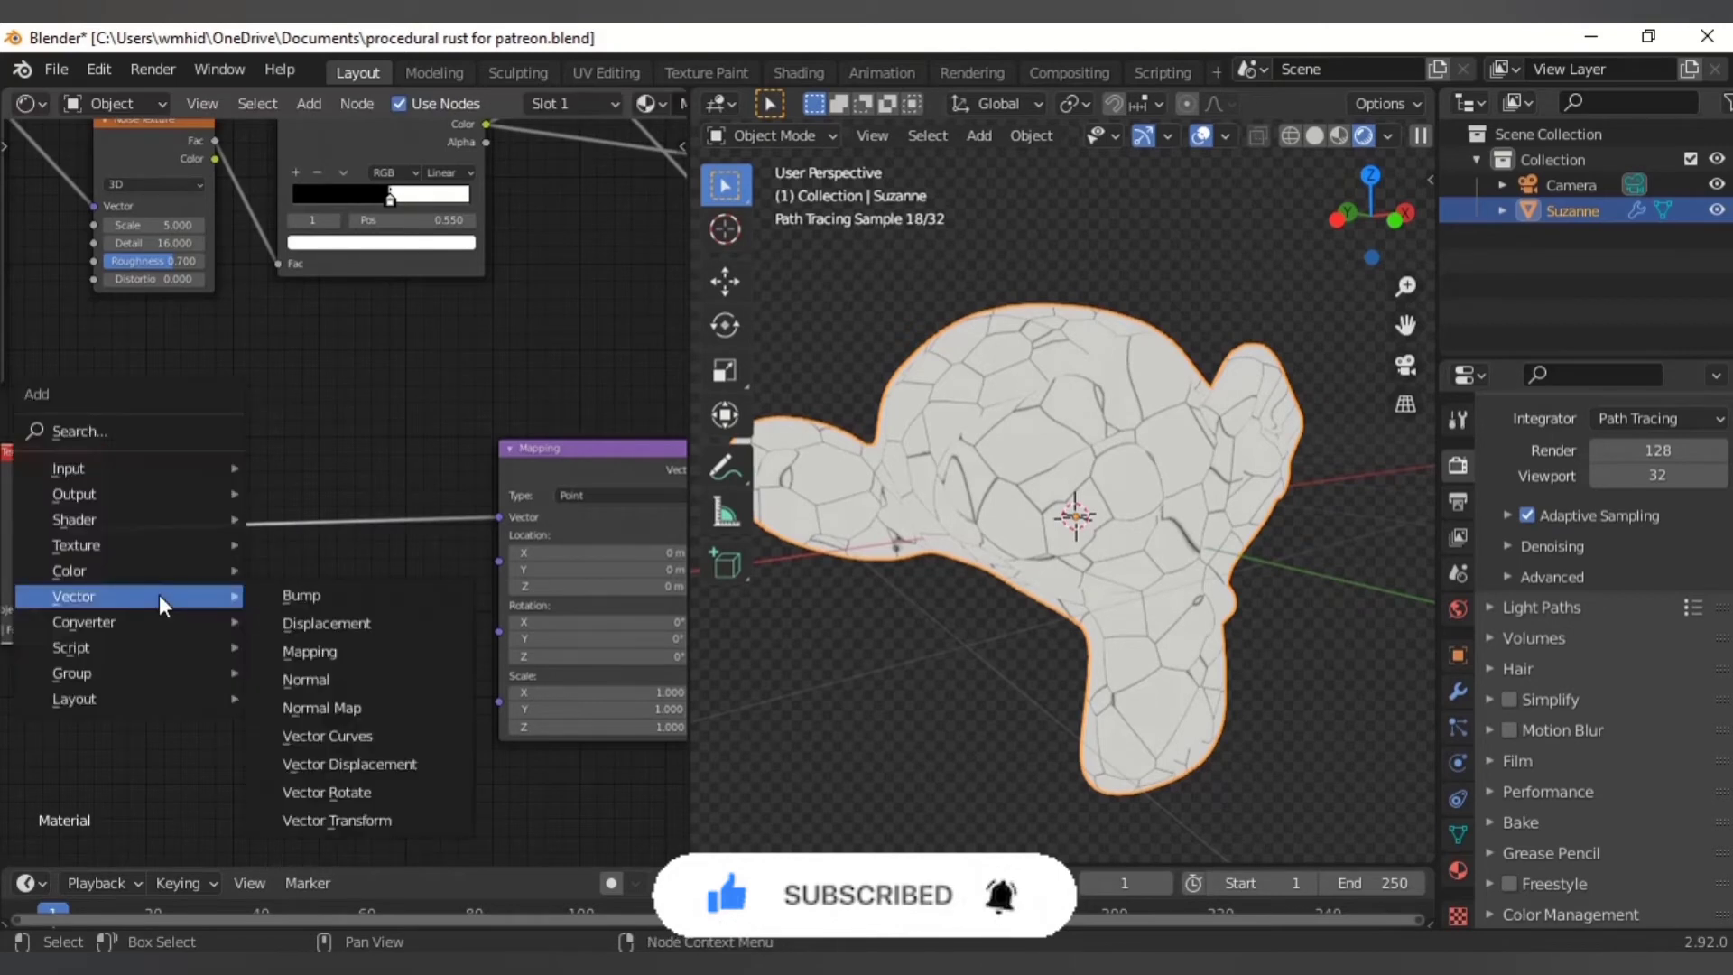
{"action": "mouse_move", "coordinate": [95, 545]}
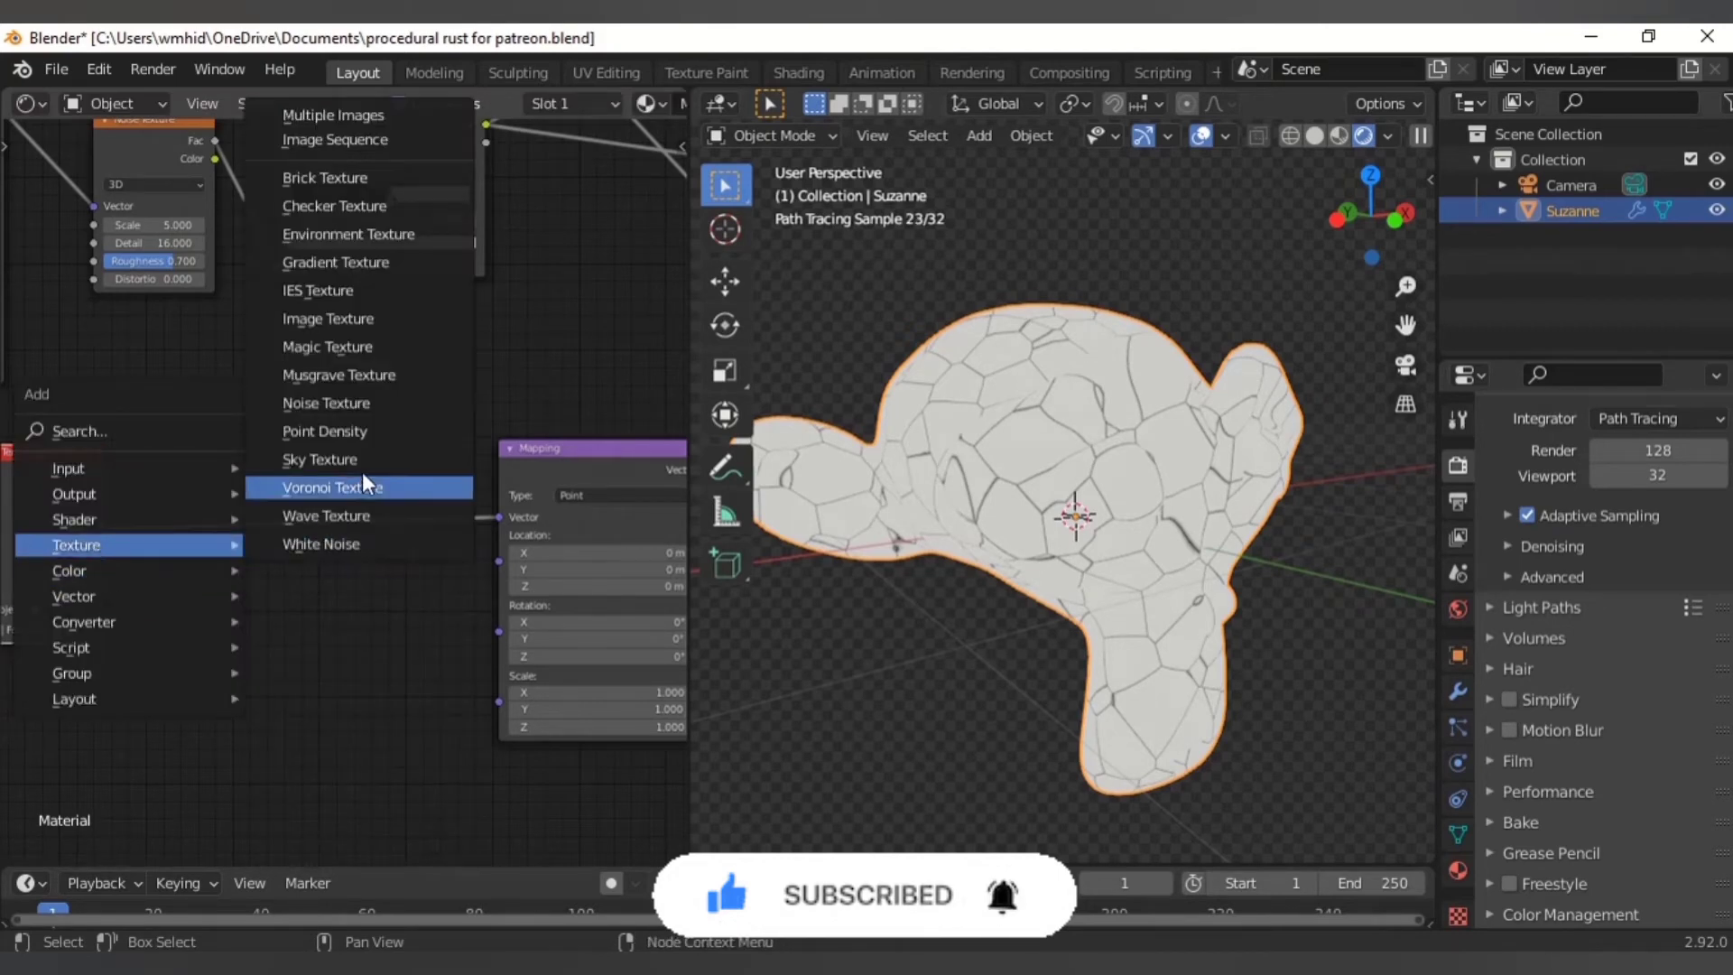
{"action": "left_click", "coordinate": [373, 401]}
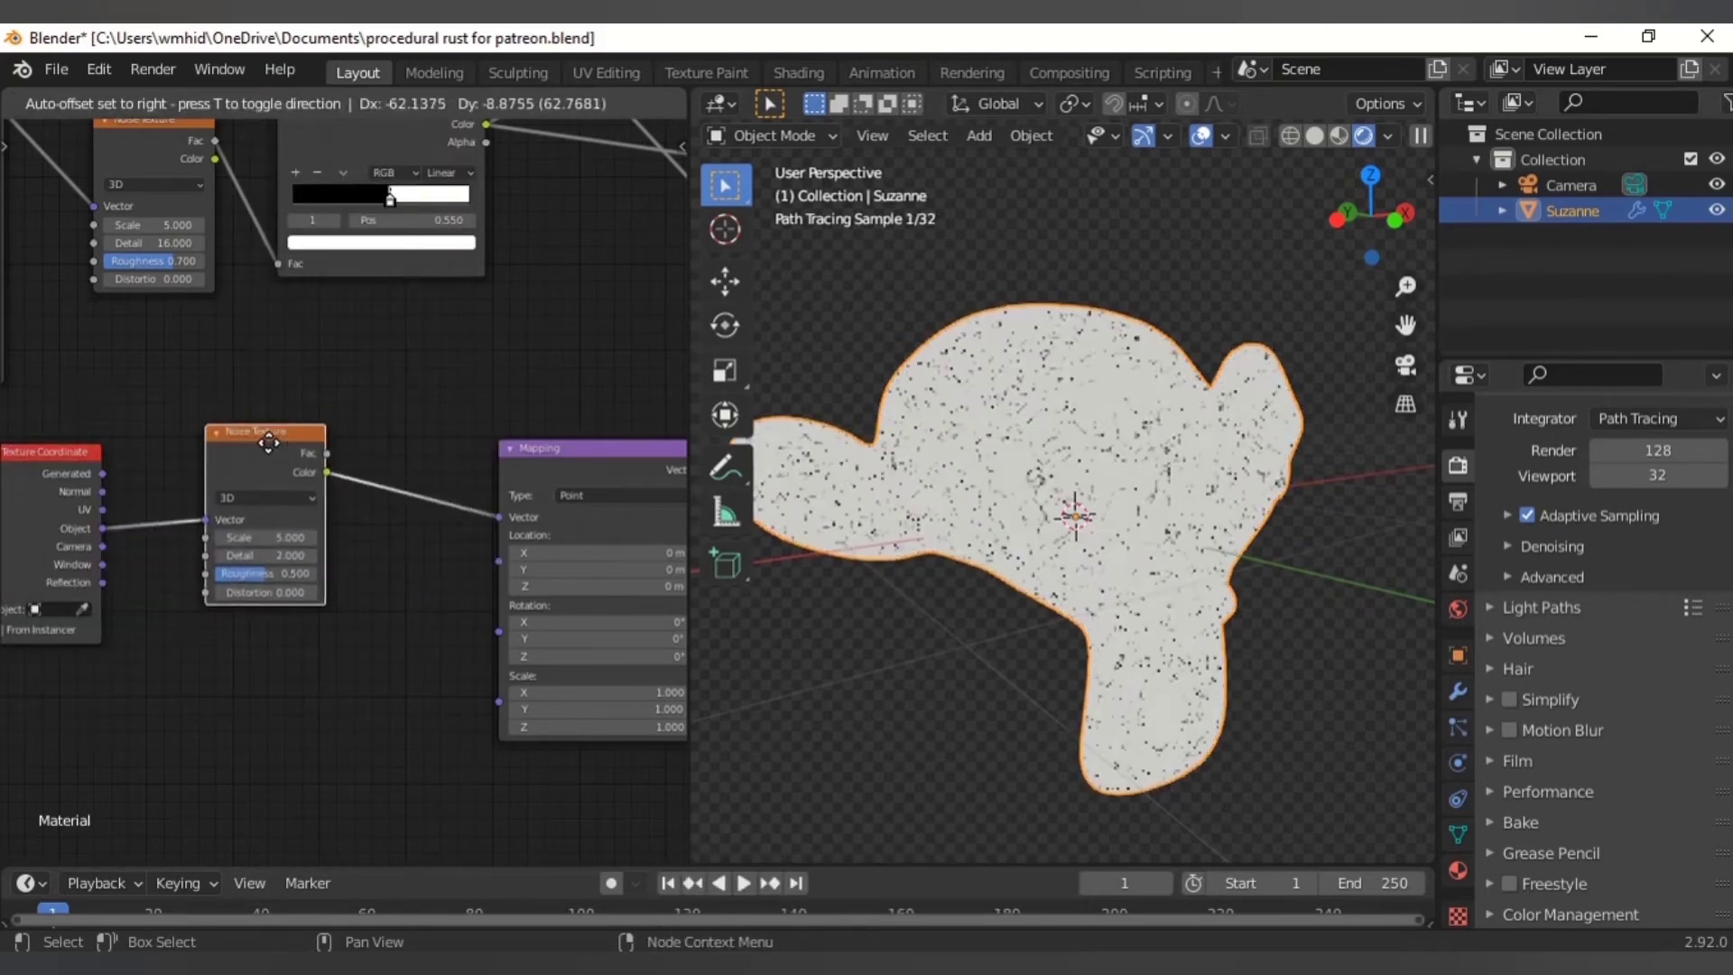
{"action": "left_click", "coordinate": [274, 448]}
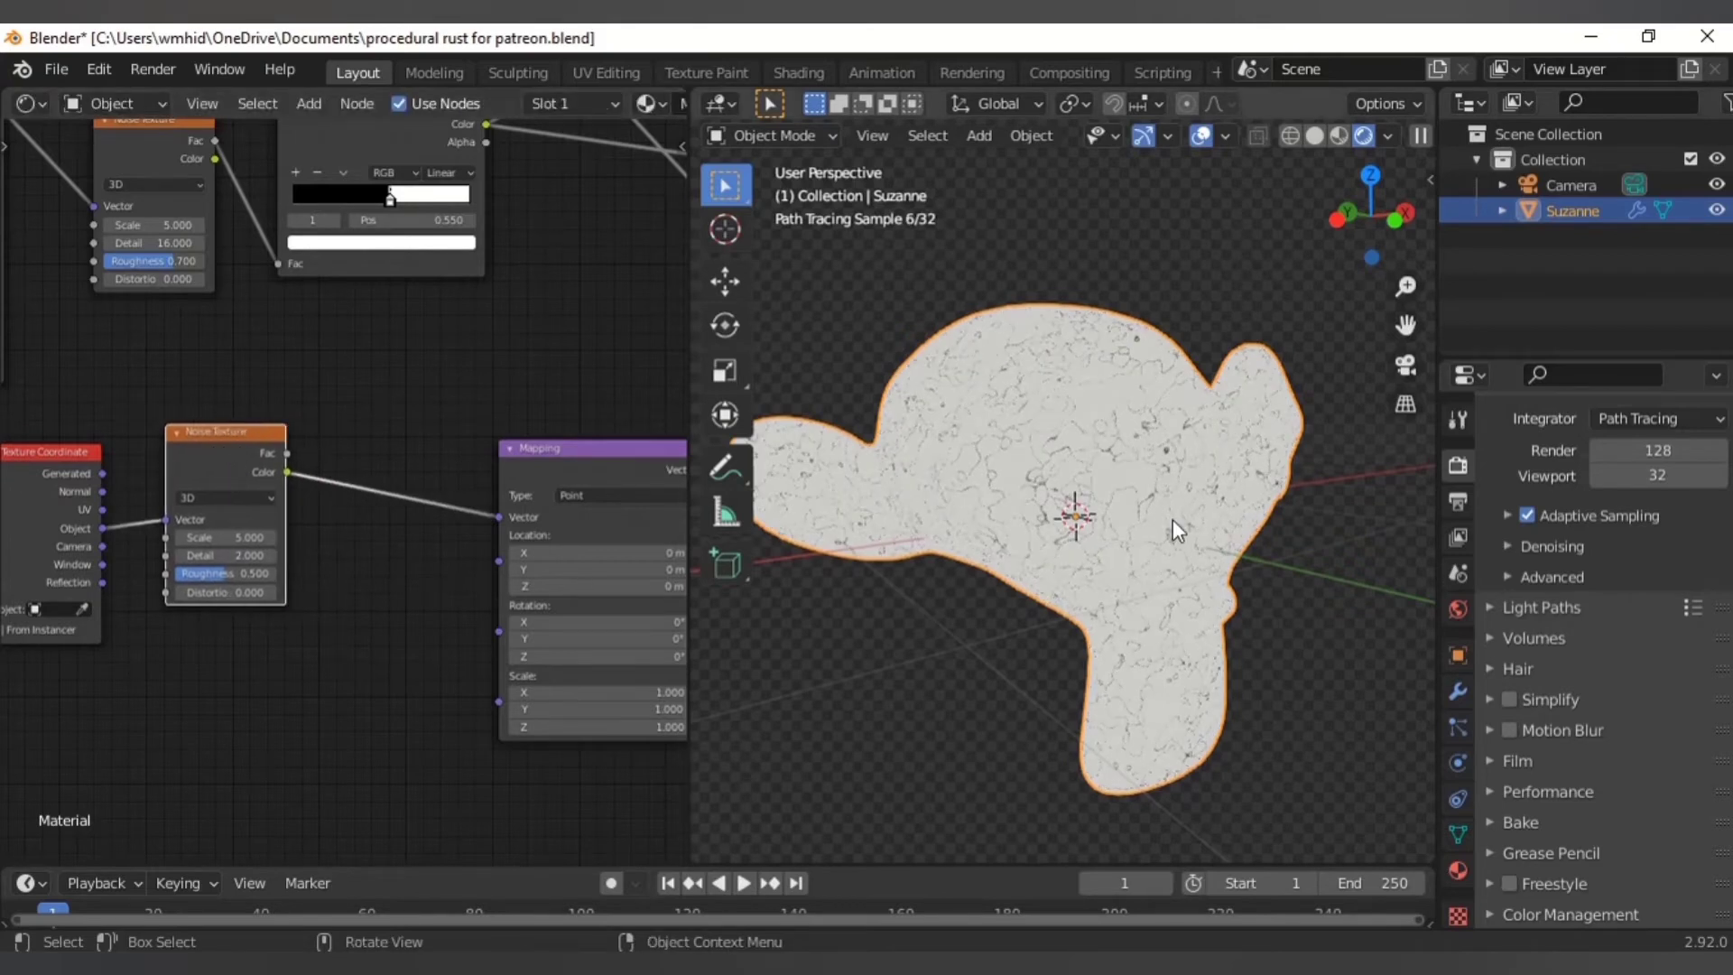
- Insert a MixRGB node into the link between the Noise Texture's Color output and the Mapping node's Vector input
{"action": "scroll", "coordinate": [1172, 518], "scroll_direction": "up", "scroll_amount": 5}
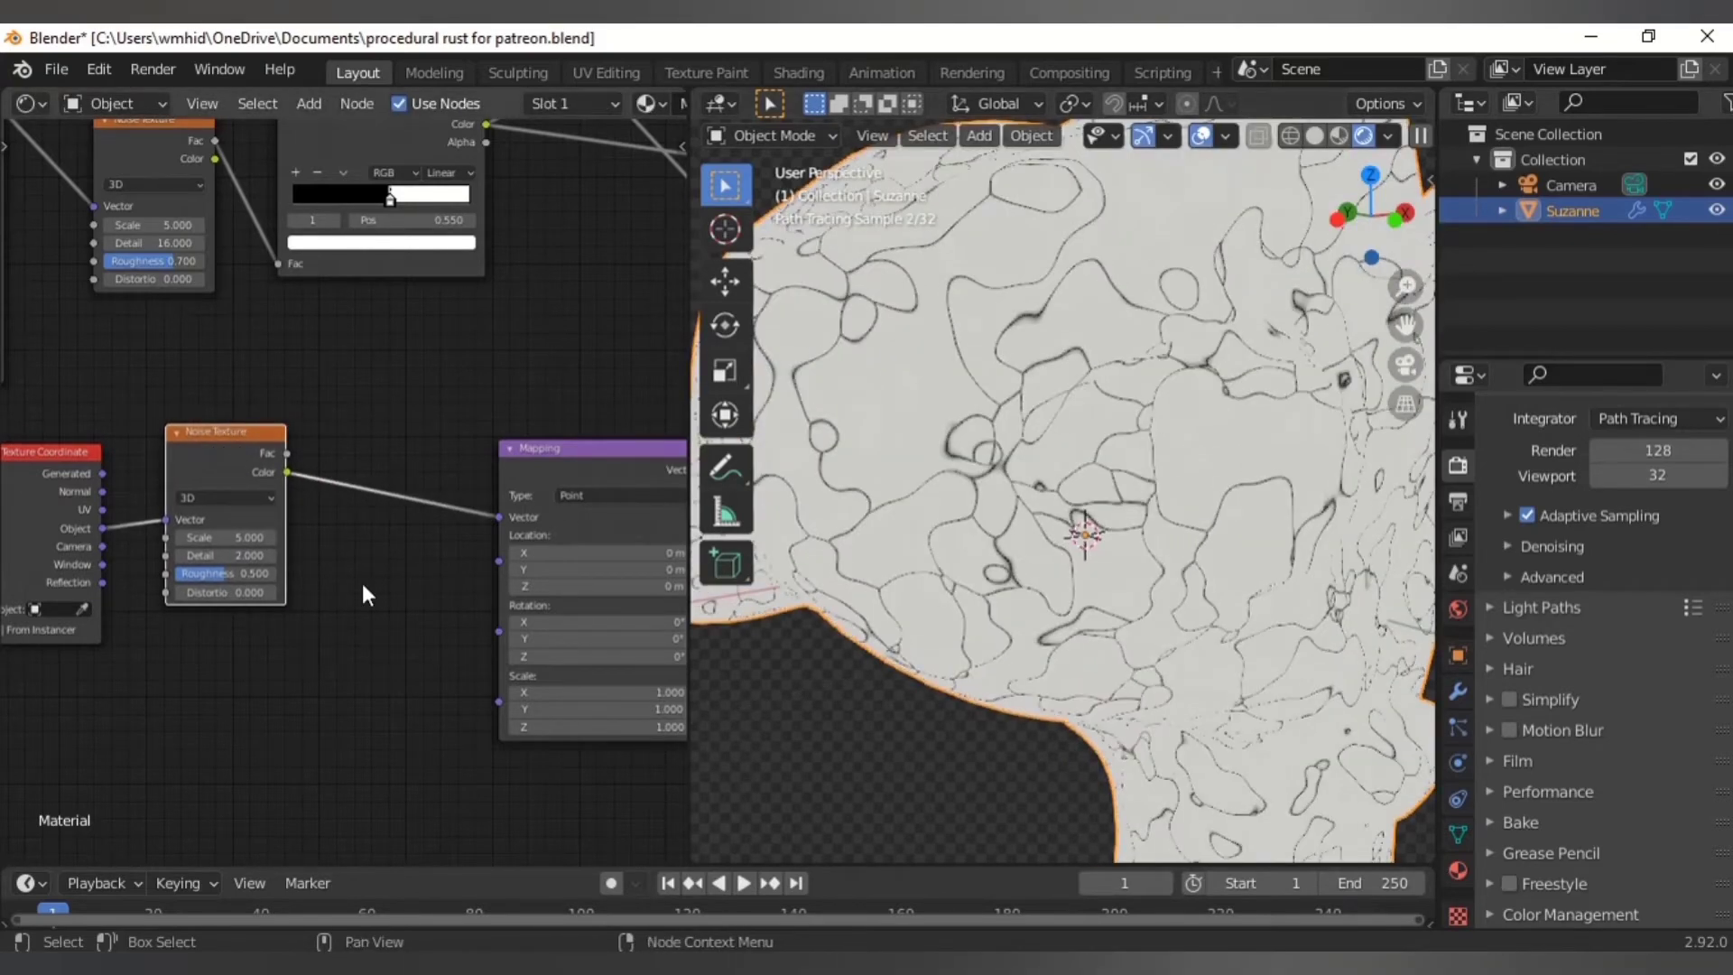
{"action": "scroll", "coordinate": [362, 583], "scroll_direction": "up", "scroll_amount": 4}
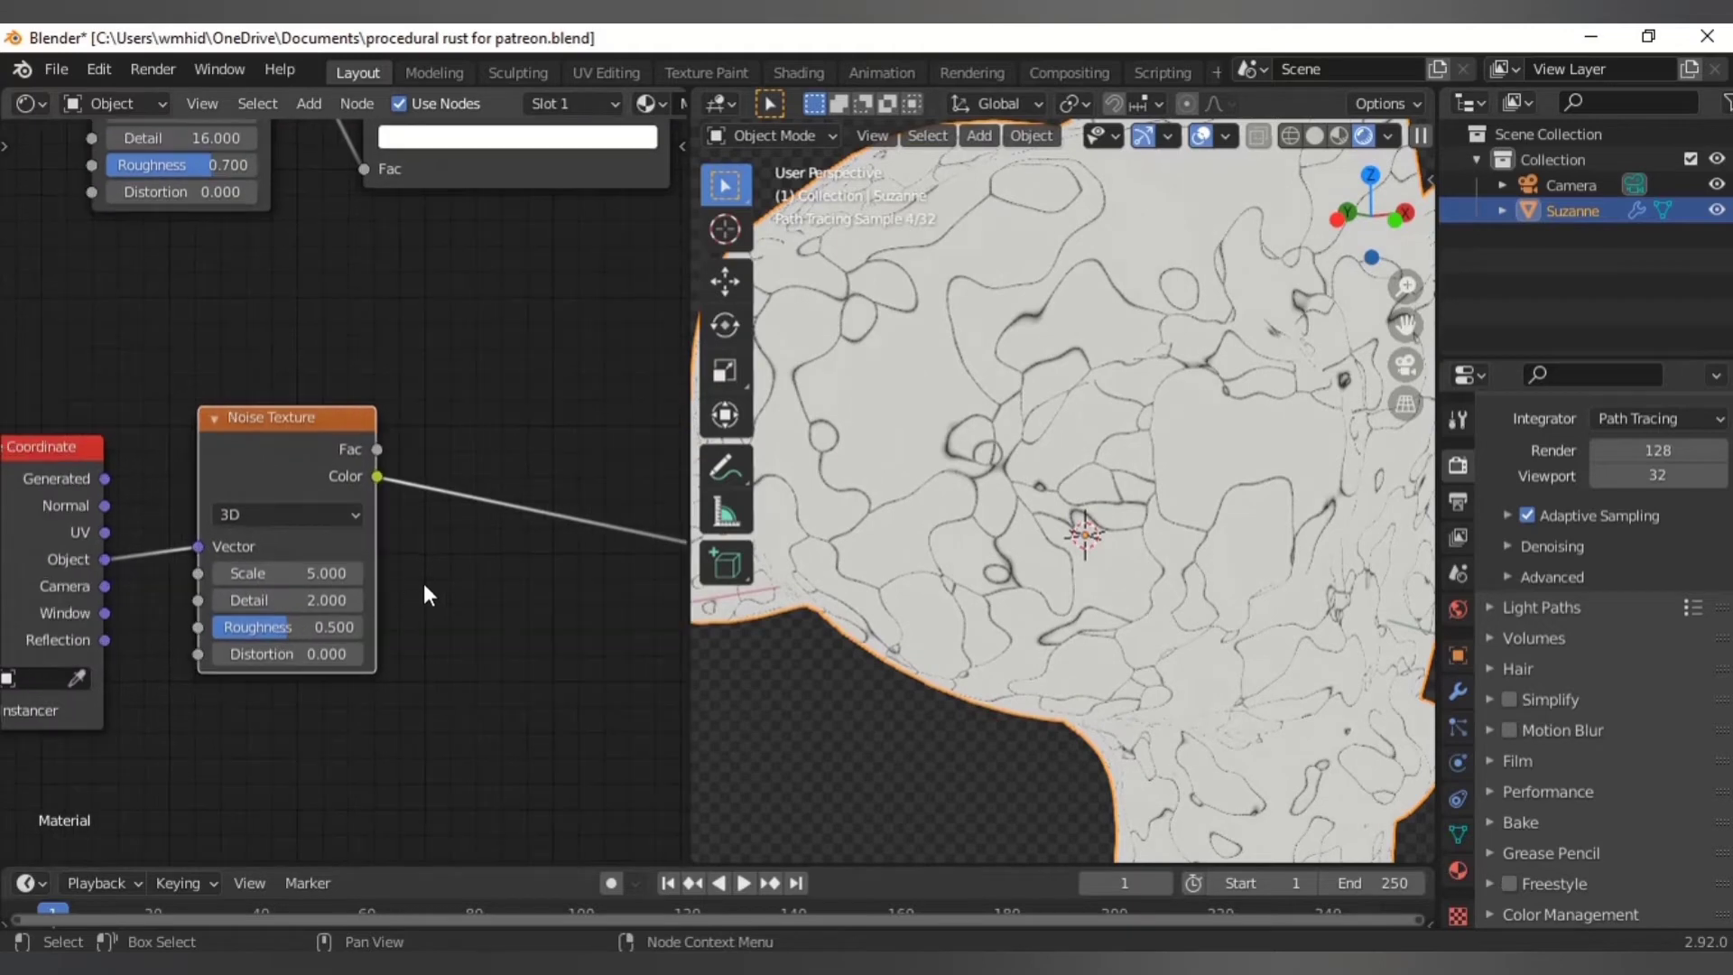
{"action": "scroll", "coordinate": [424, 583], "scroll_direction": "down", "scroll_amount": 3}
{"action": "key", "text": "shift+a"}
{"action": "mouse_move", "coordinate": [352, 636]}
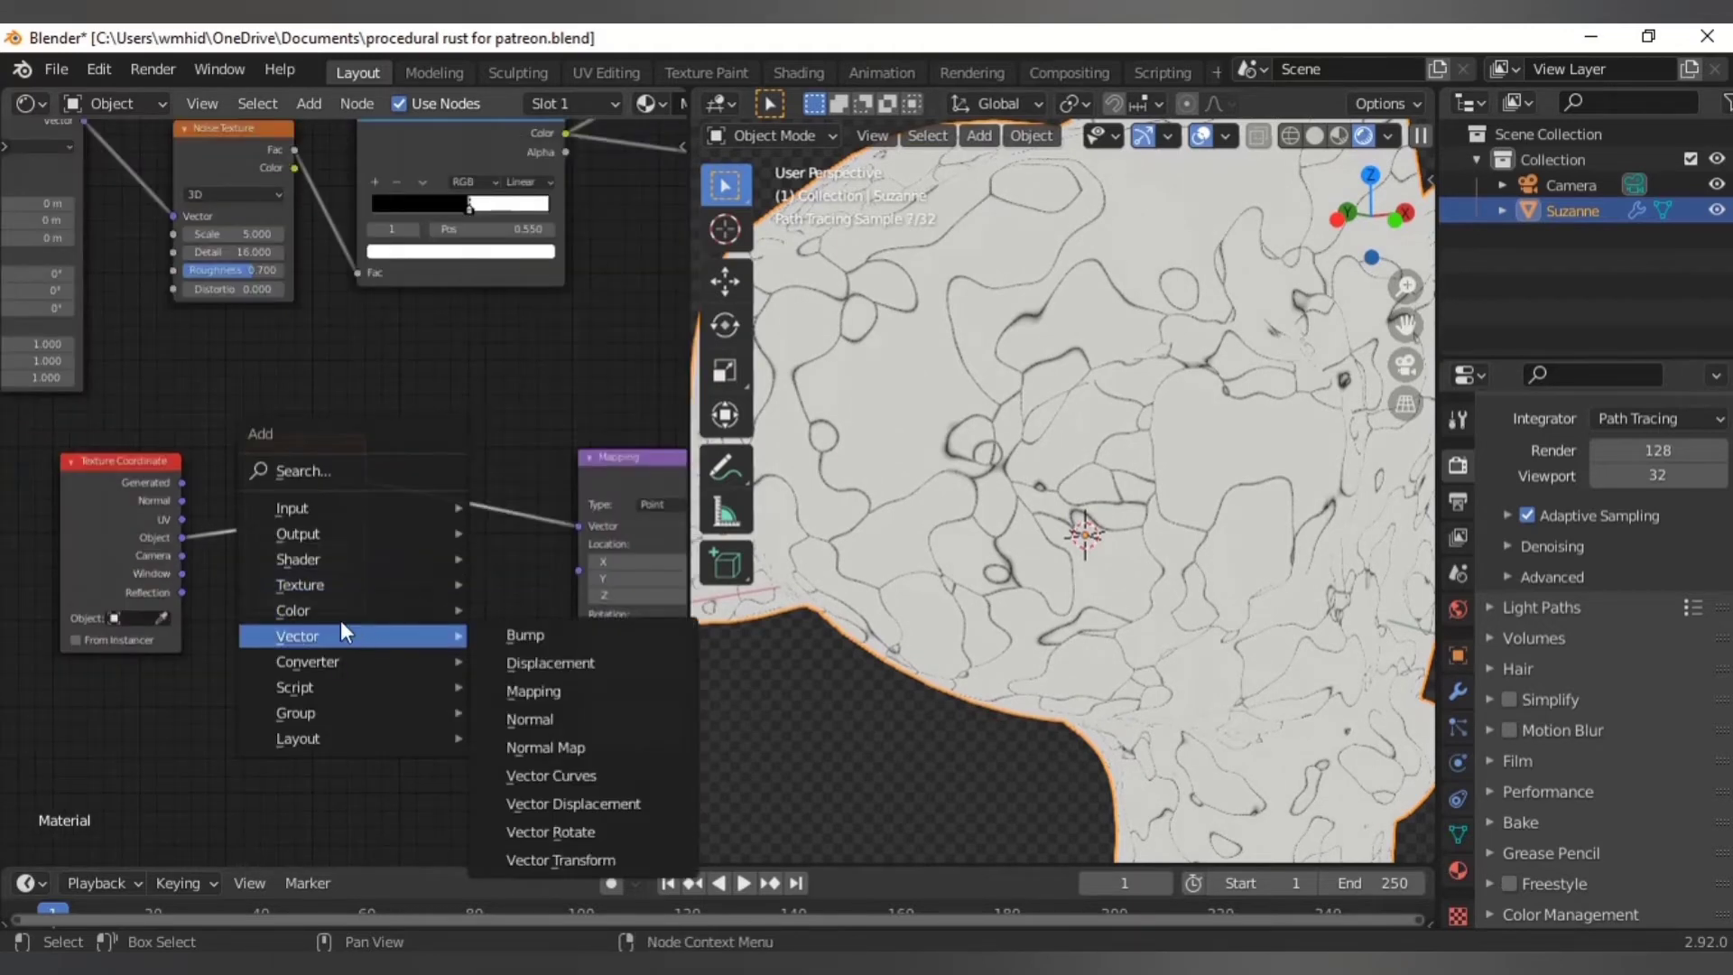
{"action": "left_click", "coordinate": [534, 750]}
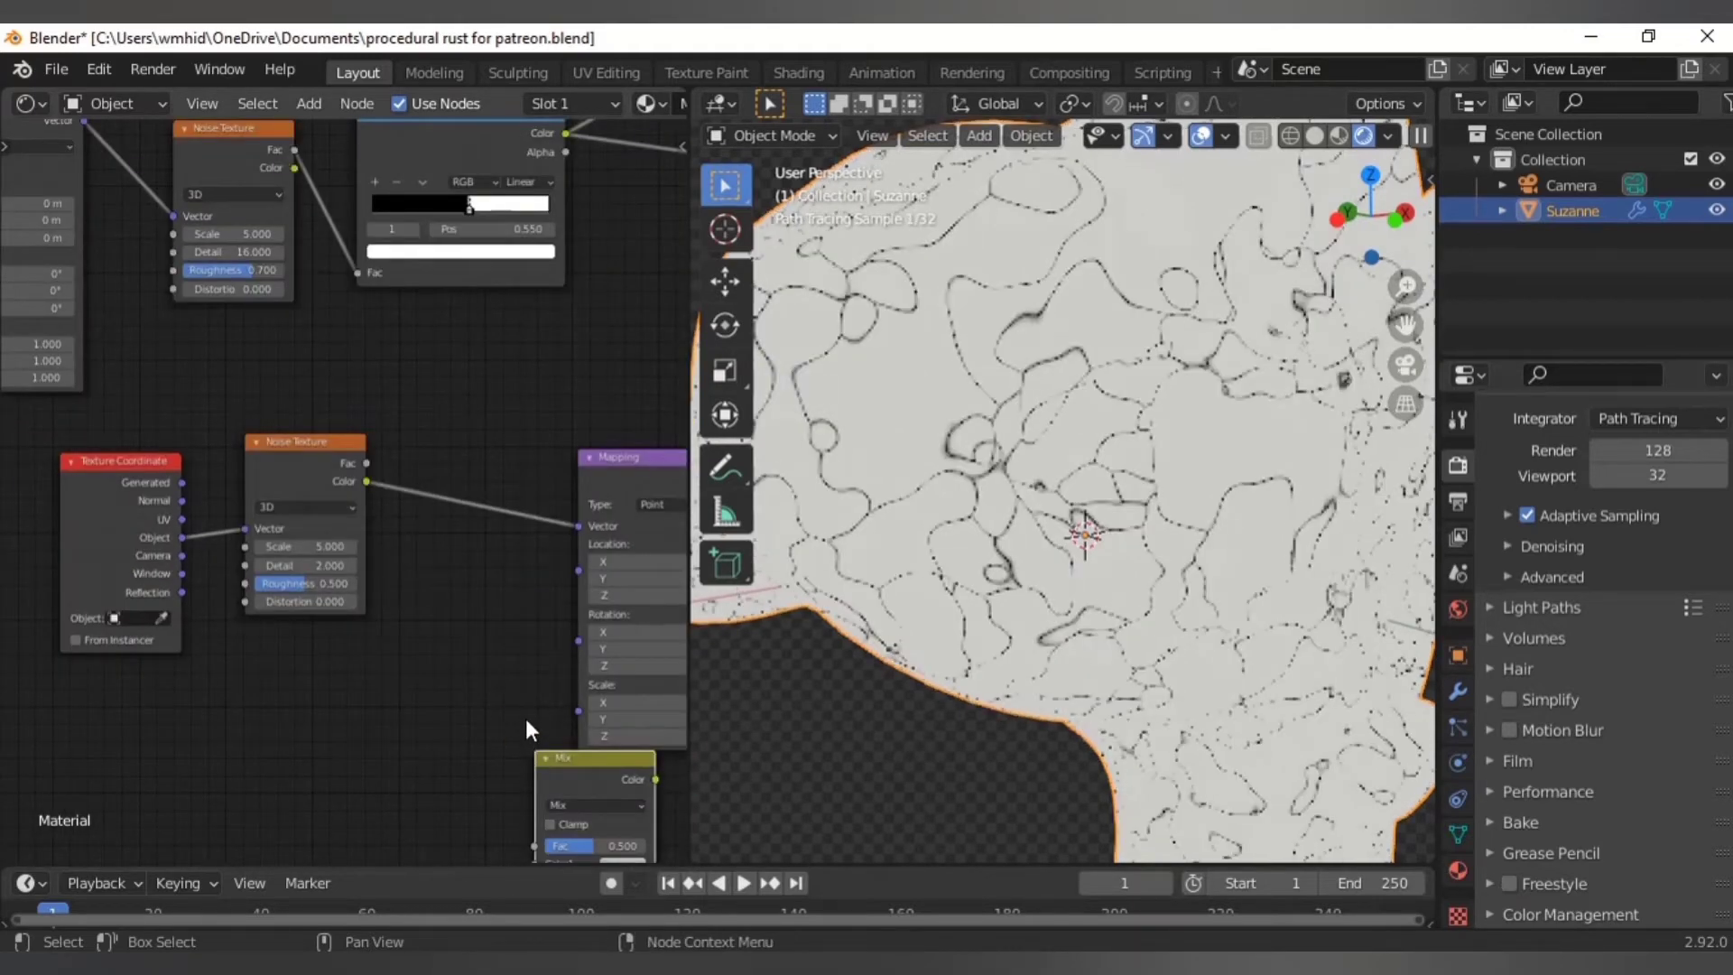
{"action": "left_click", "coordinate": [393, 453]}
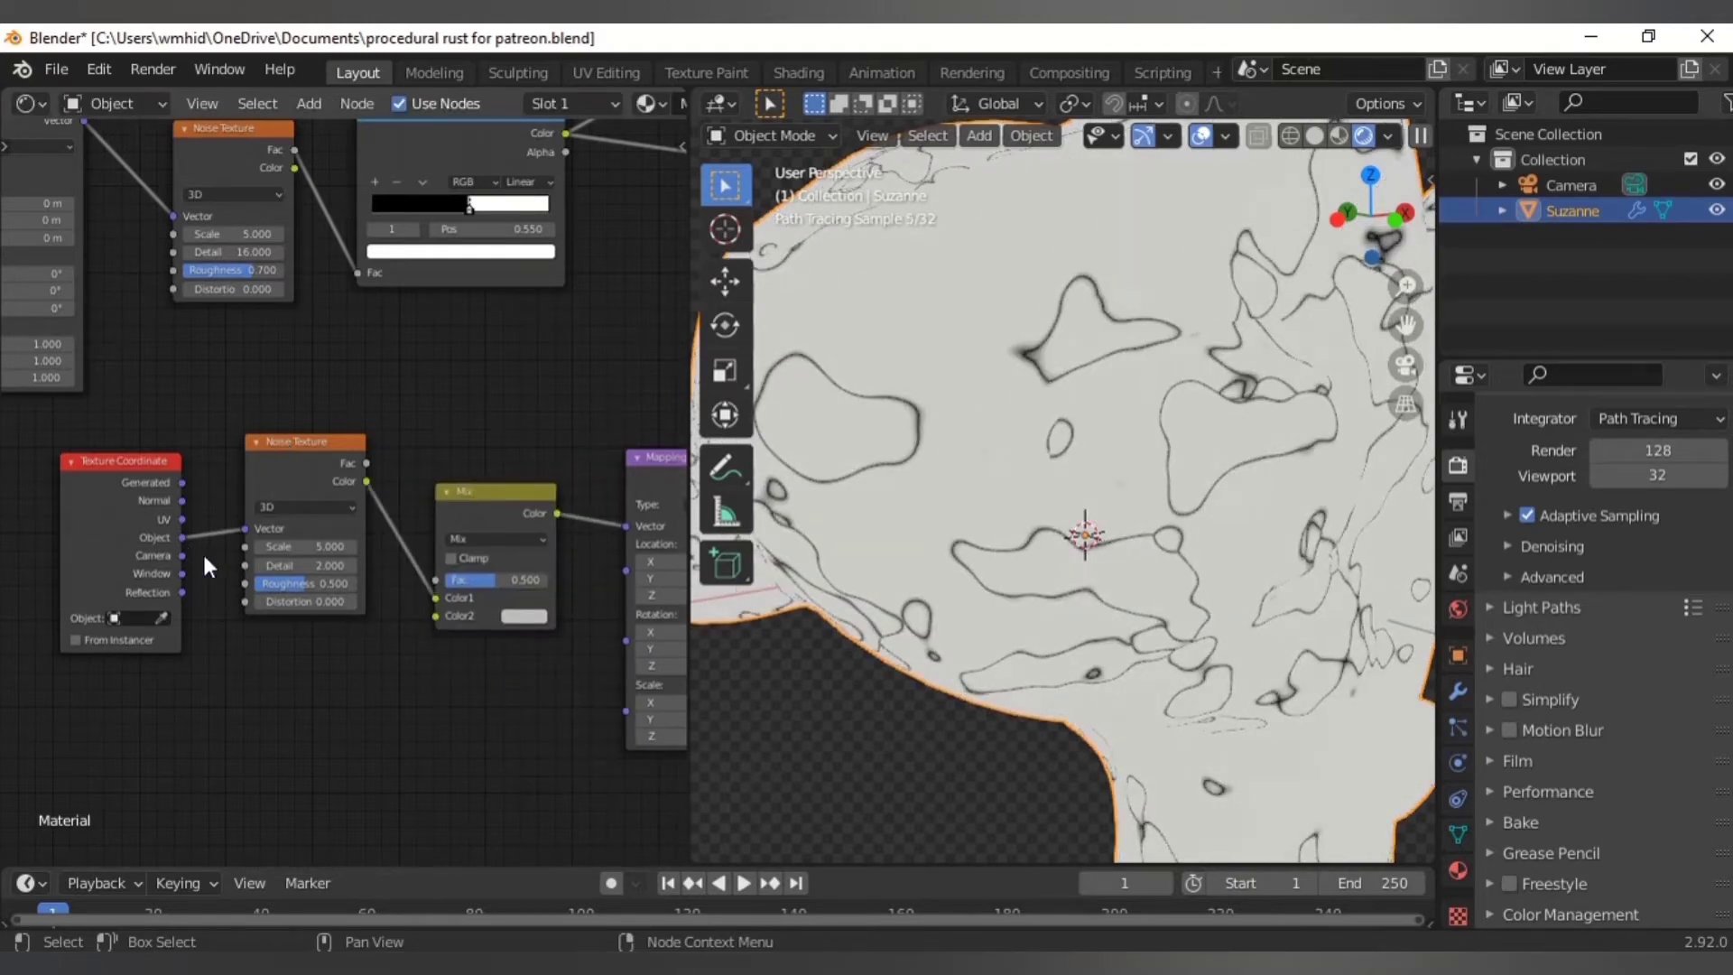
- Connect the Texture Coordinate's Object output to the Mix node's Color2 input and place the Texture Coordinate node slightly lower
{"action": "left_click", "coordinate": [180, 534]}
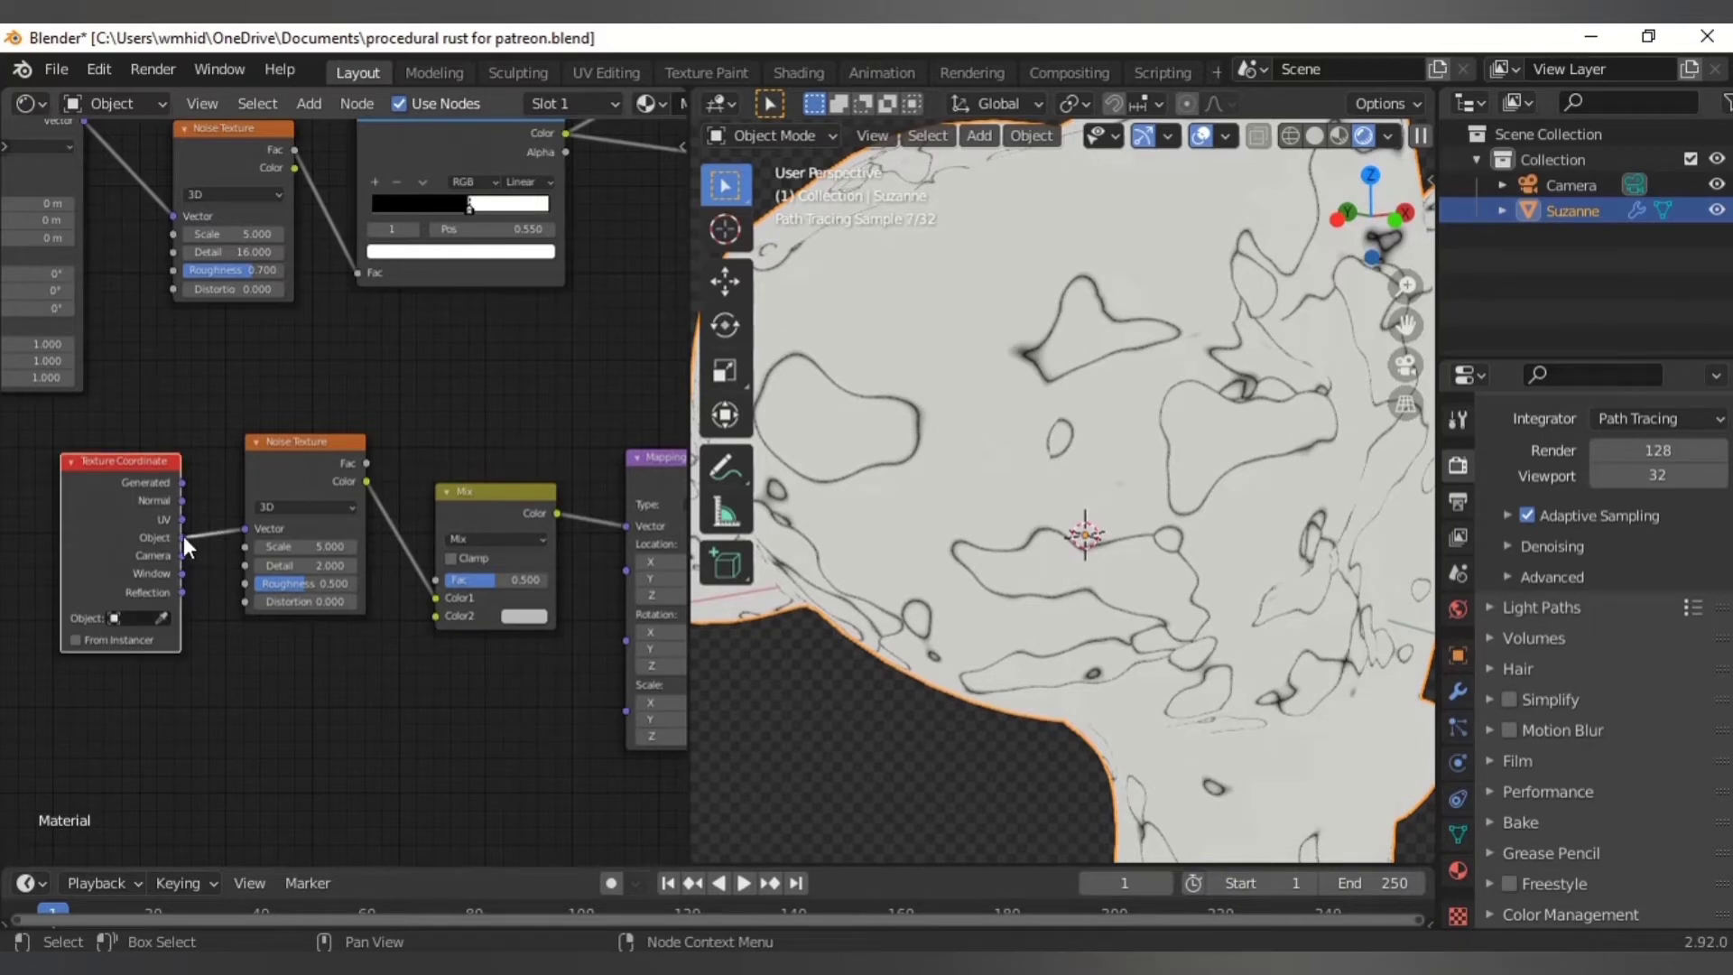
{"action": "left_click_drag", "start_coordinate": [182, 536], "coordinate": [435, 616]}
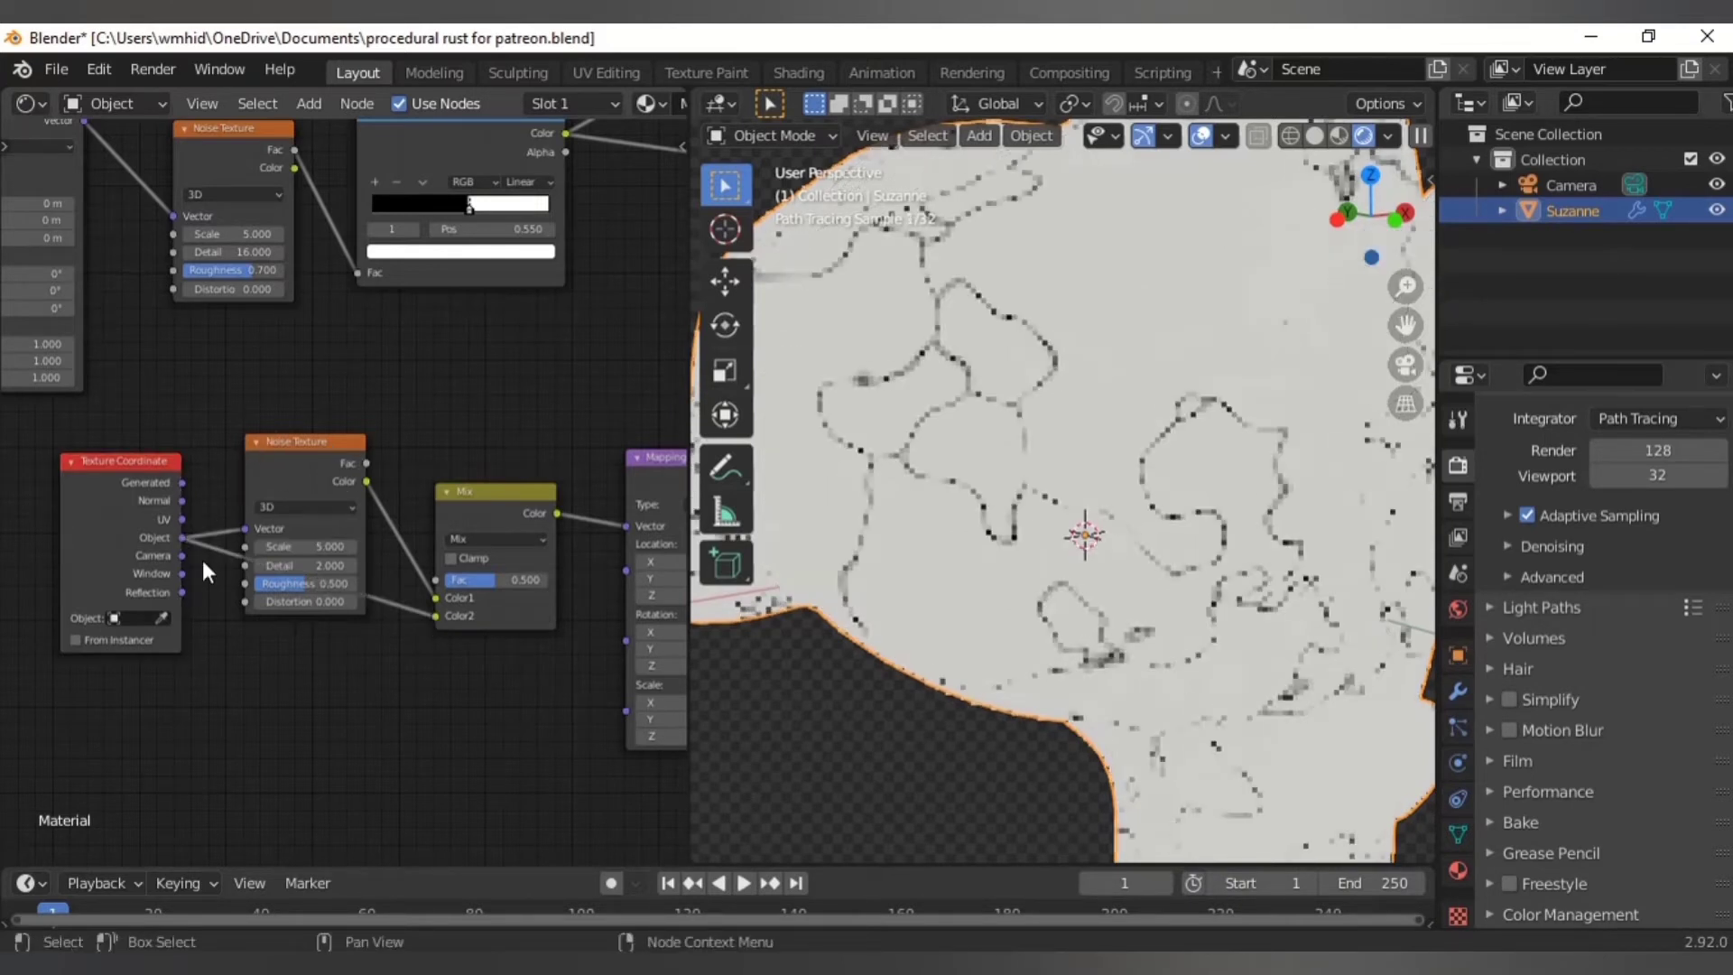
{"action": "left_click_drag", "start_coordinate": [120, 508], "coordinate": [102, 586]}
- Set the Detail of the Noise Texture feeding the Mix node to 16
{"action": "scroll", "coordinate": [511, 679], "scroll_direction": "up", "scroll_amount": 7}
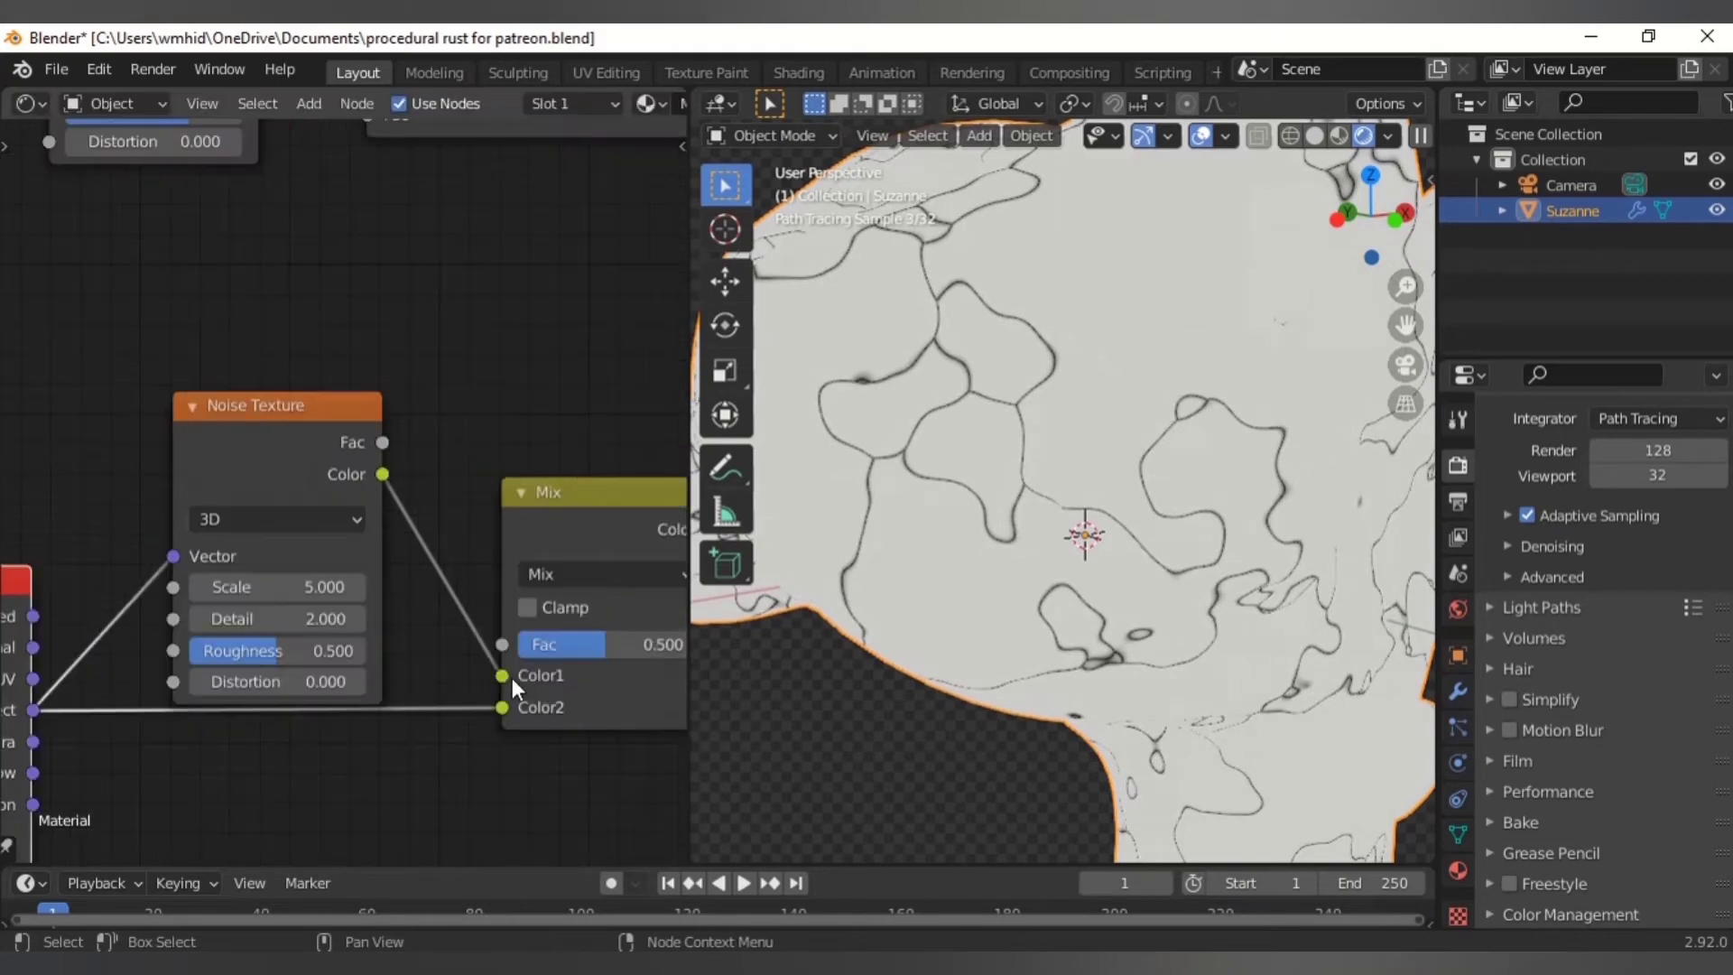
{"action": "middle_click_drag", "start_coordinate": [512, 679], "coordinate": [500, 565]}
{"action": "left_click", "coordinate": [249, 507]}
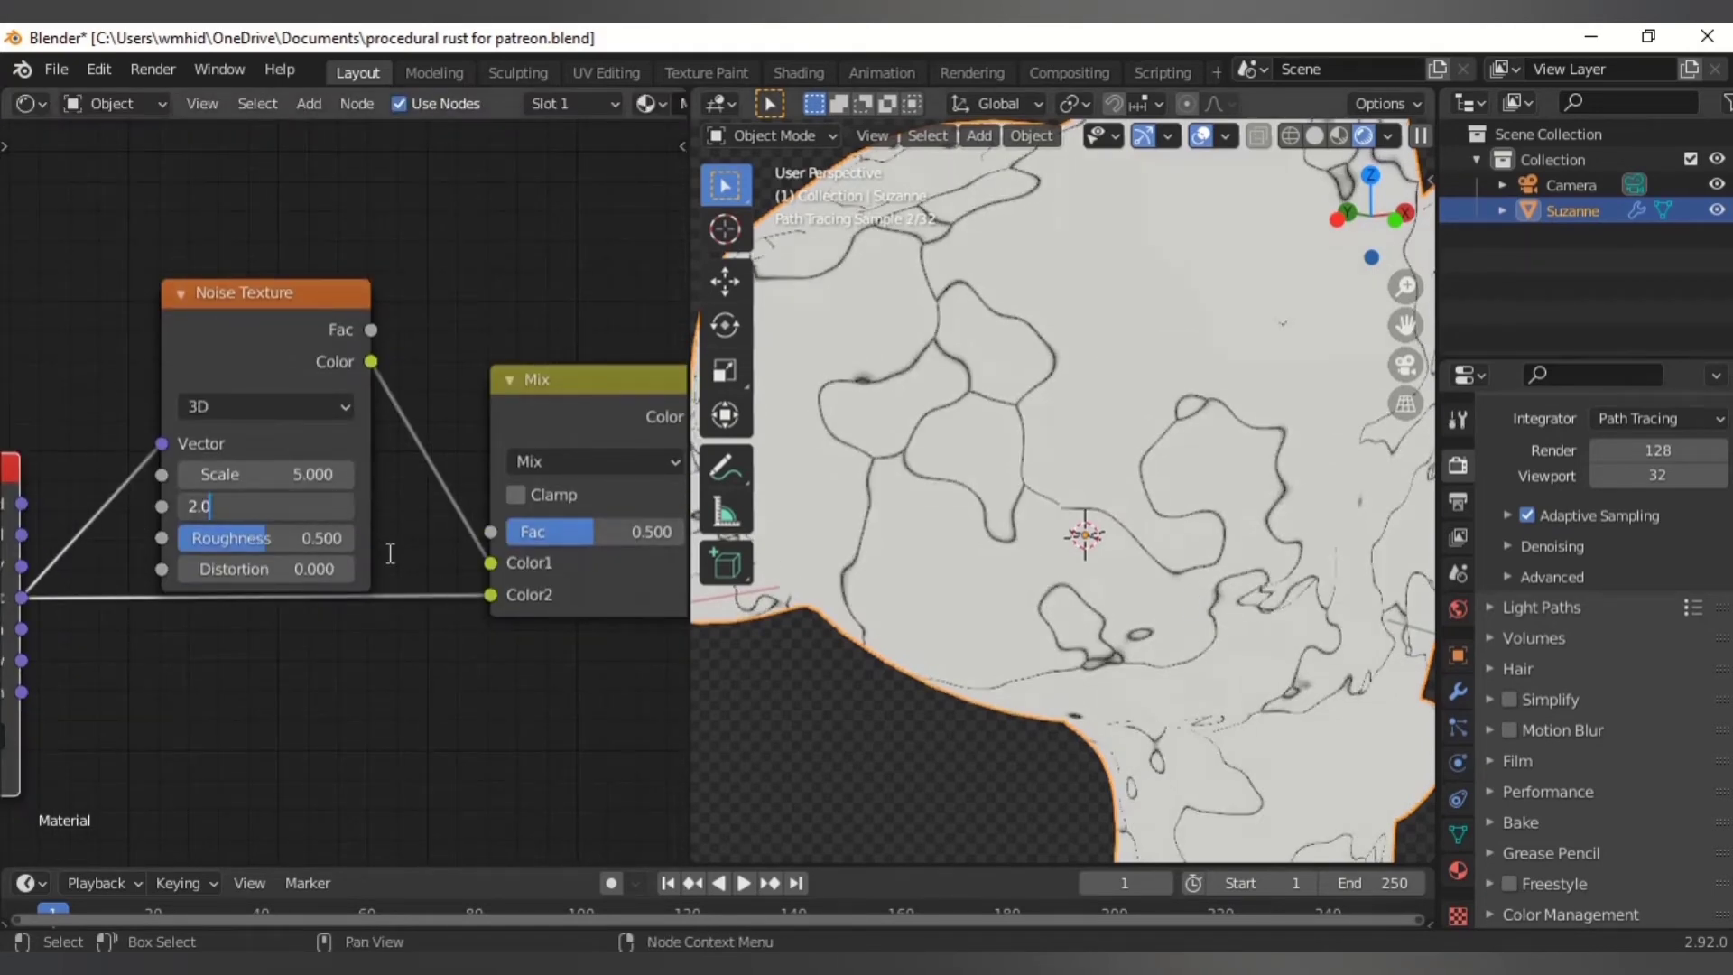
{"action": "key", "text": "BackSpace"}
{"action": "key", "text": "BackSpace"}
{"action": "key", "text": "BackSpace"}
{"action": "type", "text": "16"}
{"action": "key", "text": "Return"}
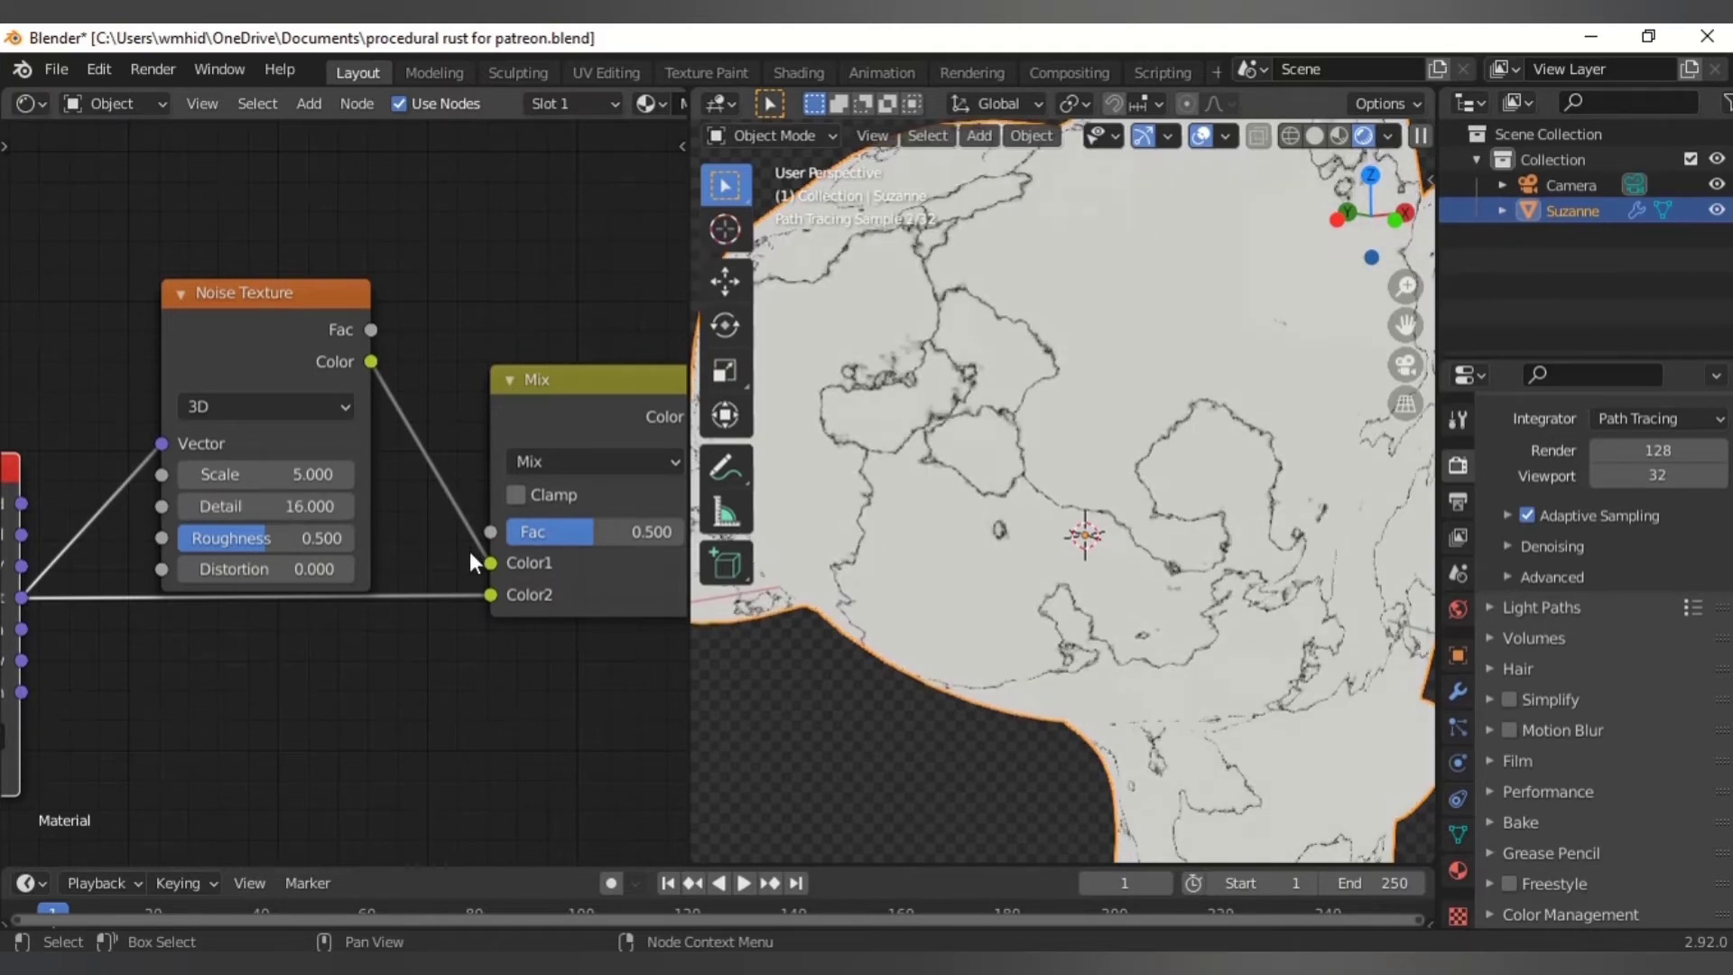
- Set the Roughness of the Noise Texture feeding the Mix node to 0.7
{"action": "scroll", "coordinate": [469, 551], "scroll_direction": "up", "scroll_amount": 1}
{"action": "left_click", "coordinate": [241, 550]}
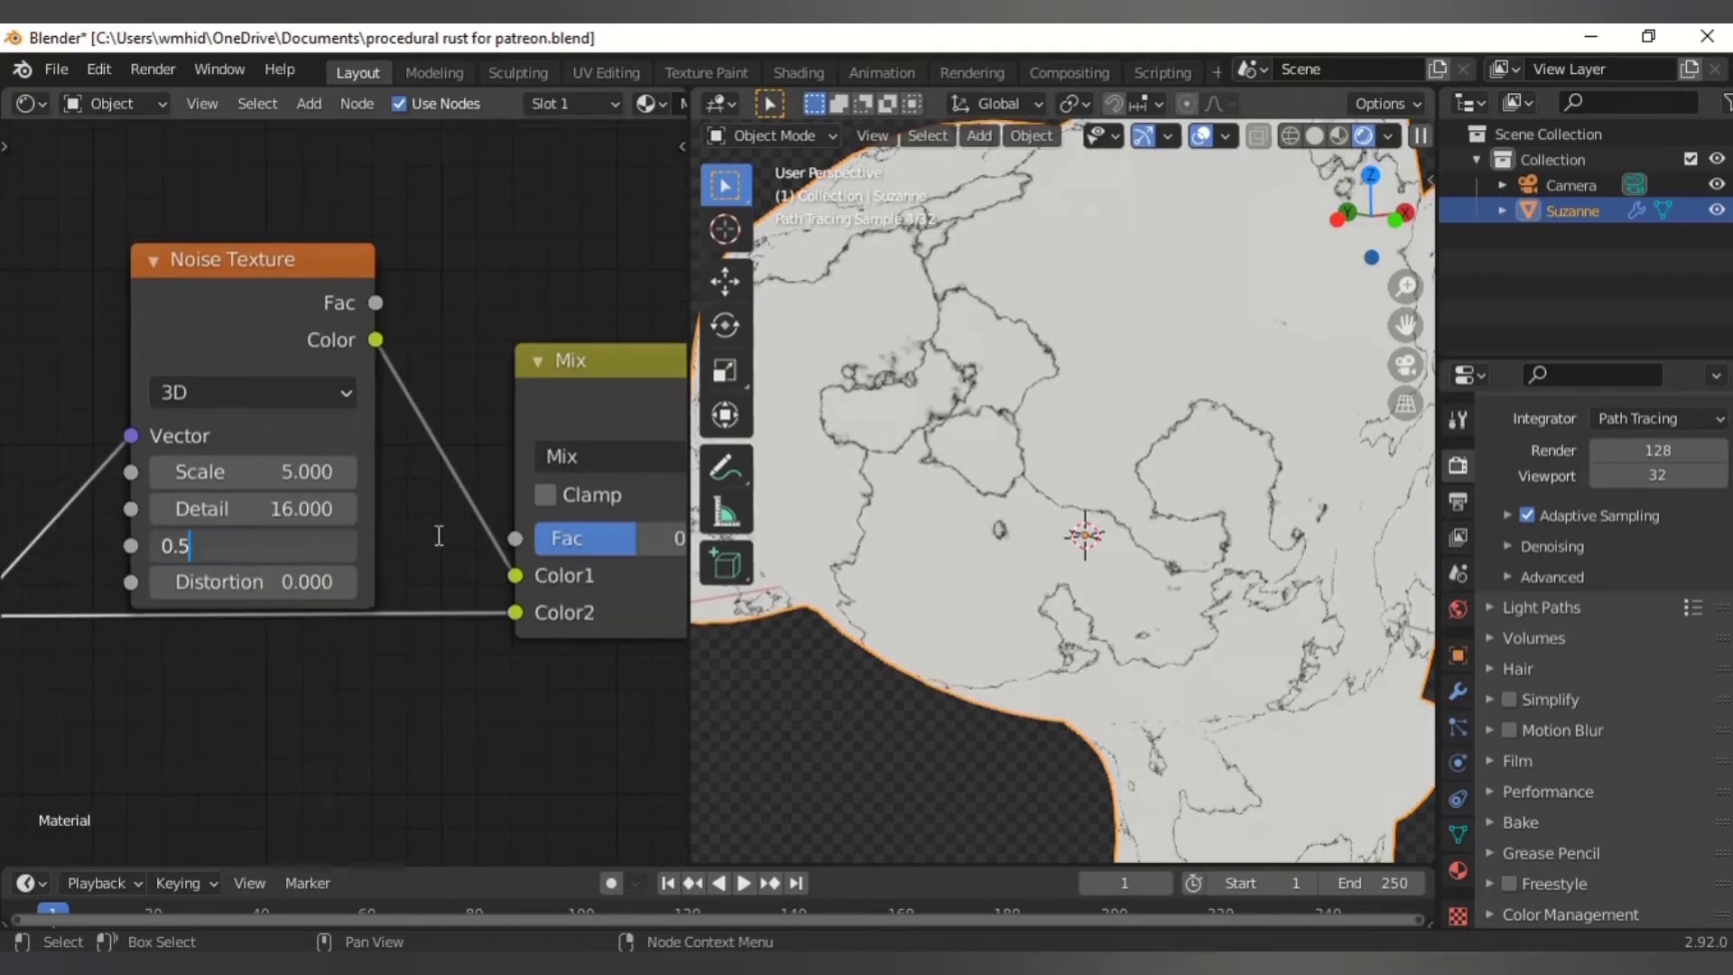
{"action": "key", "text": "BackSpace"}
{"action": "type", "text": "7"}
{"action": "key", "text": "Return"}
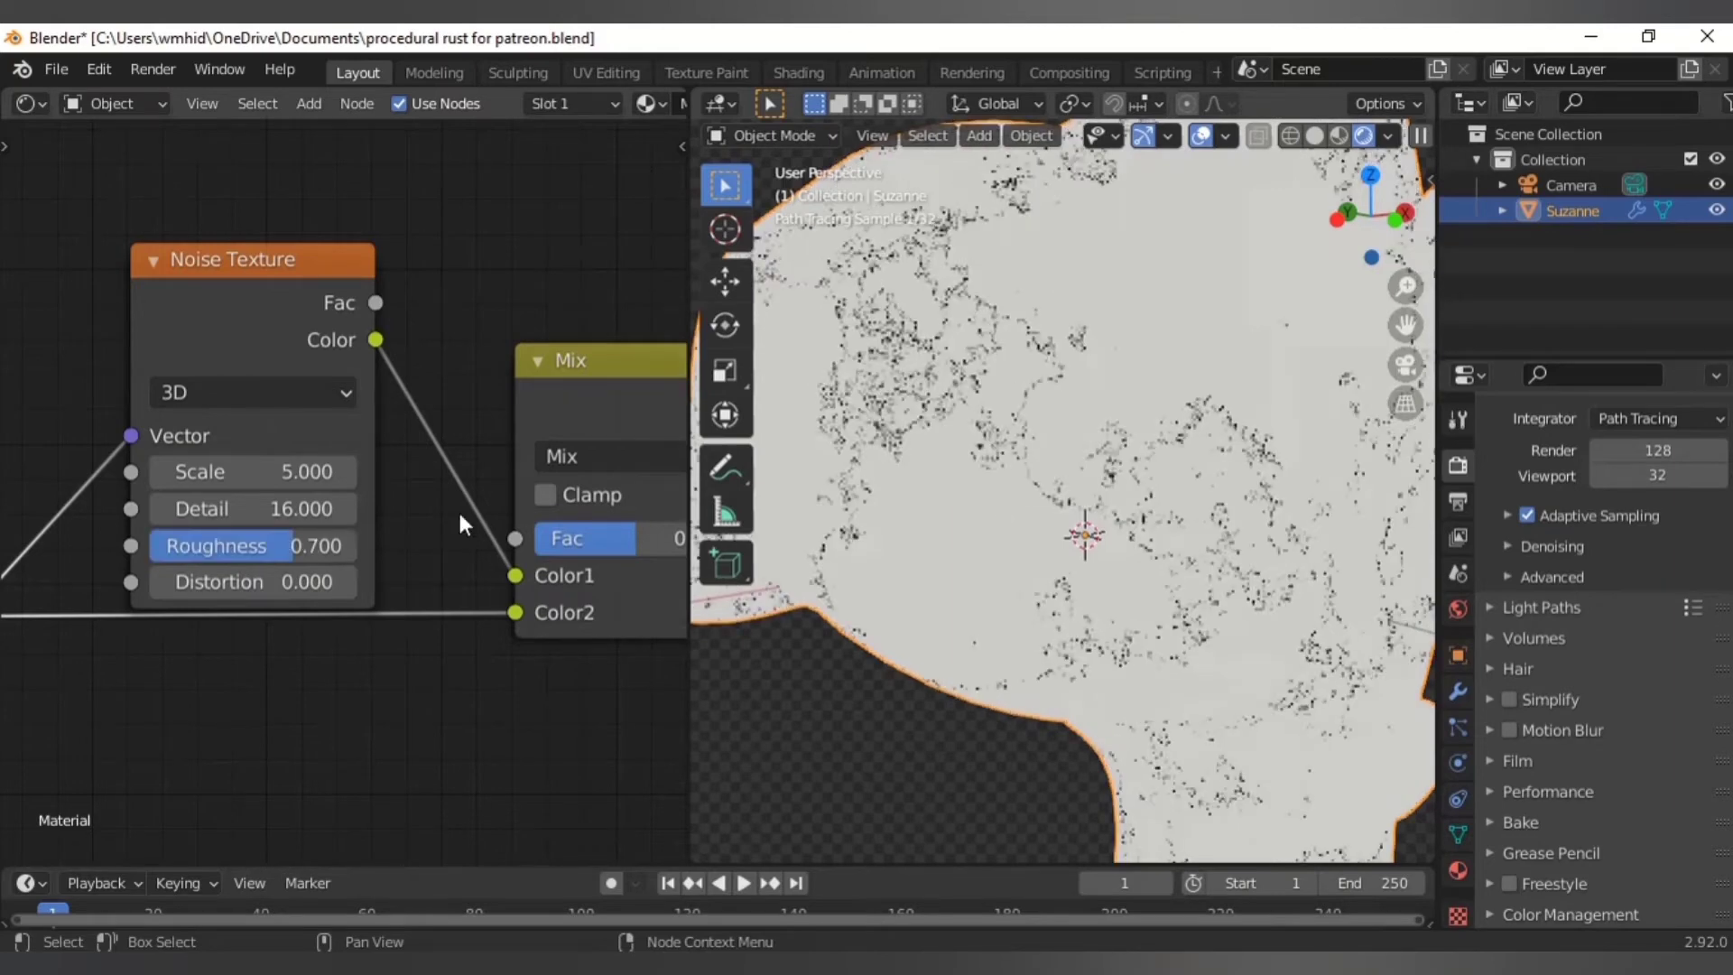
- Set the Fac of the Mix node that blends noise and object coordinates to 0.7
{"action": "middle_click_drag", "start_coordinate": [458, 632], "coordinate": [320, 654]}
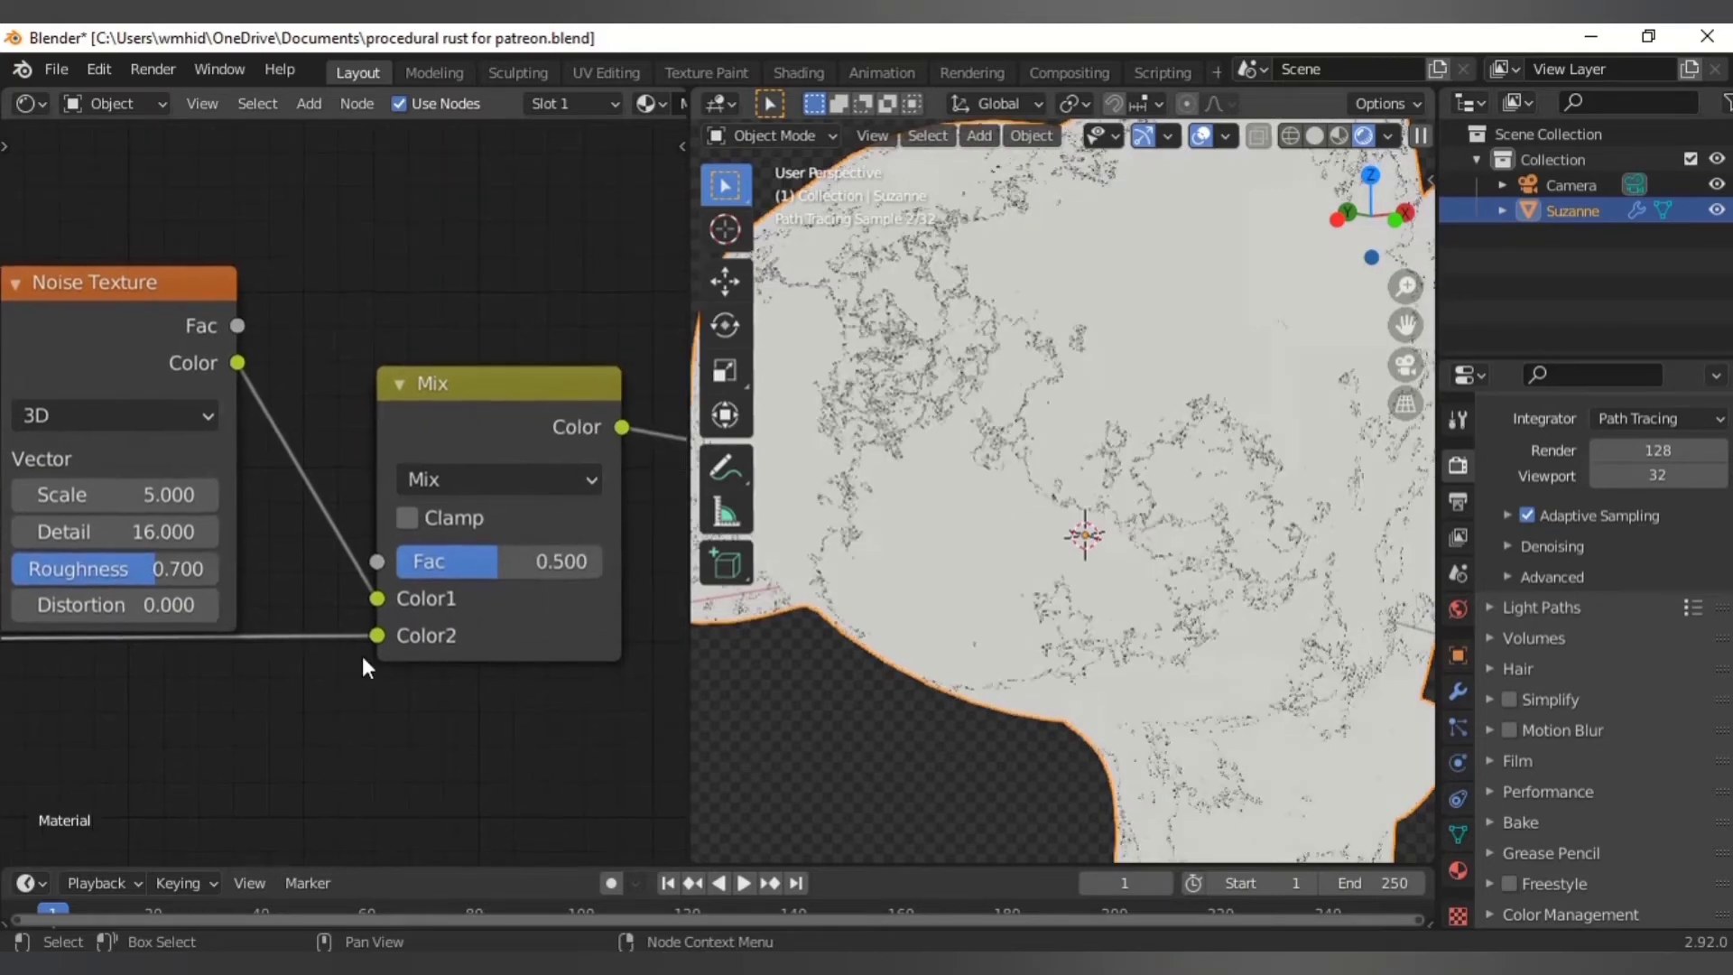
{"action": "left_click", "coordinate": [532, 556]}
{"action": "key", "text": "BackSpace"}
{"action": "type", "text": "0."}
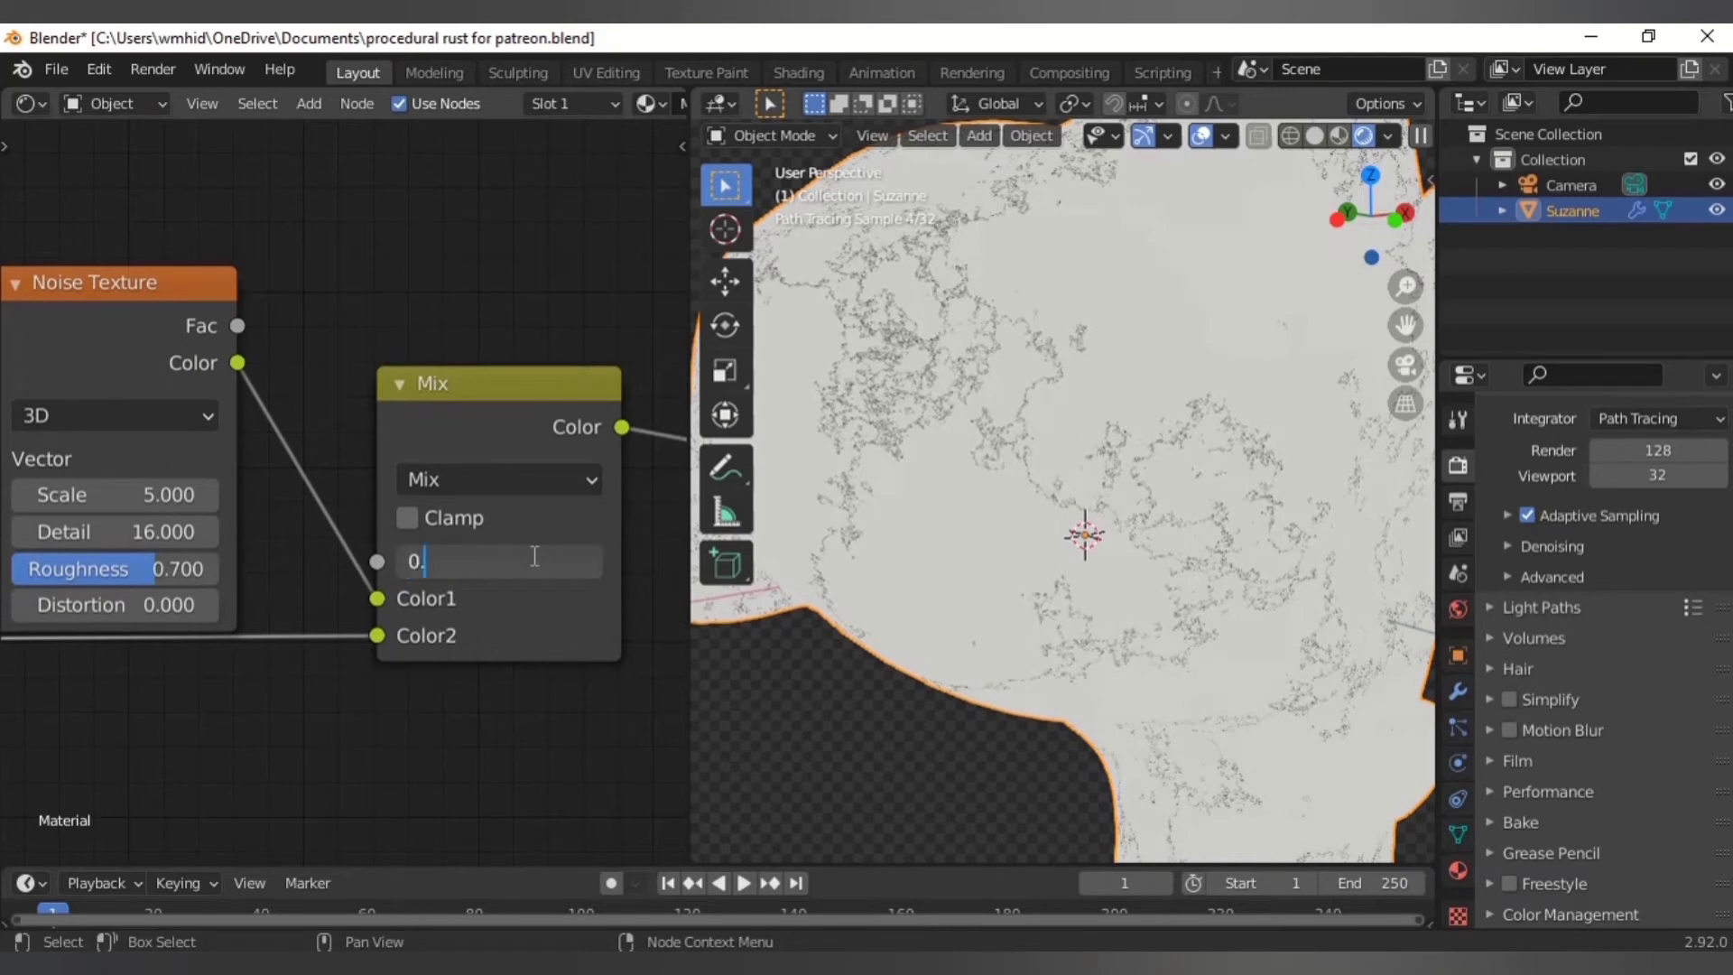
{"action": "type", "text": "7"}
{"action": "key", "text": "Return"}
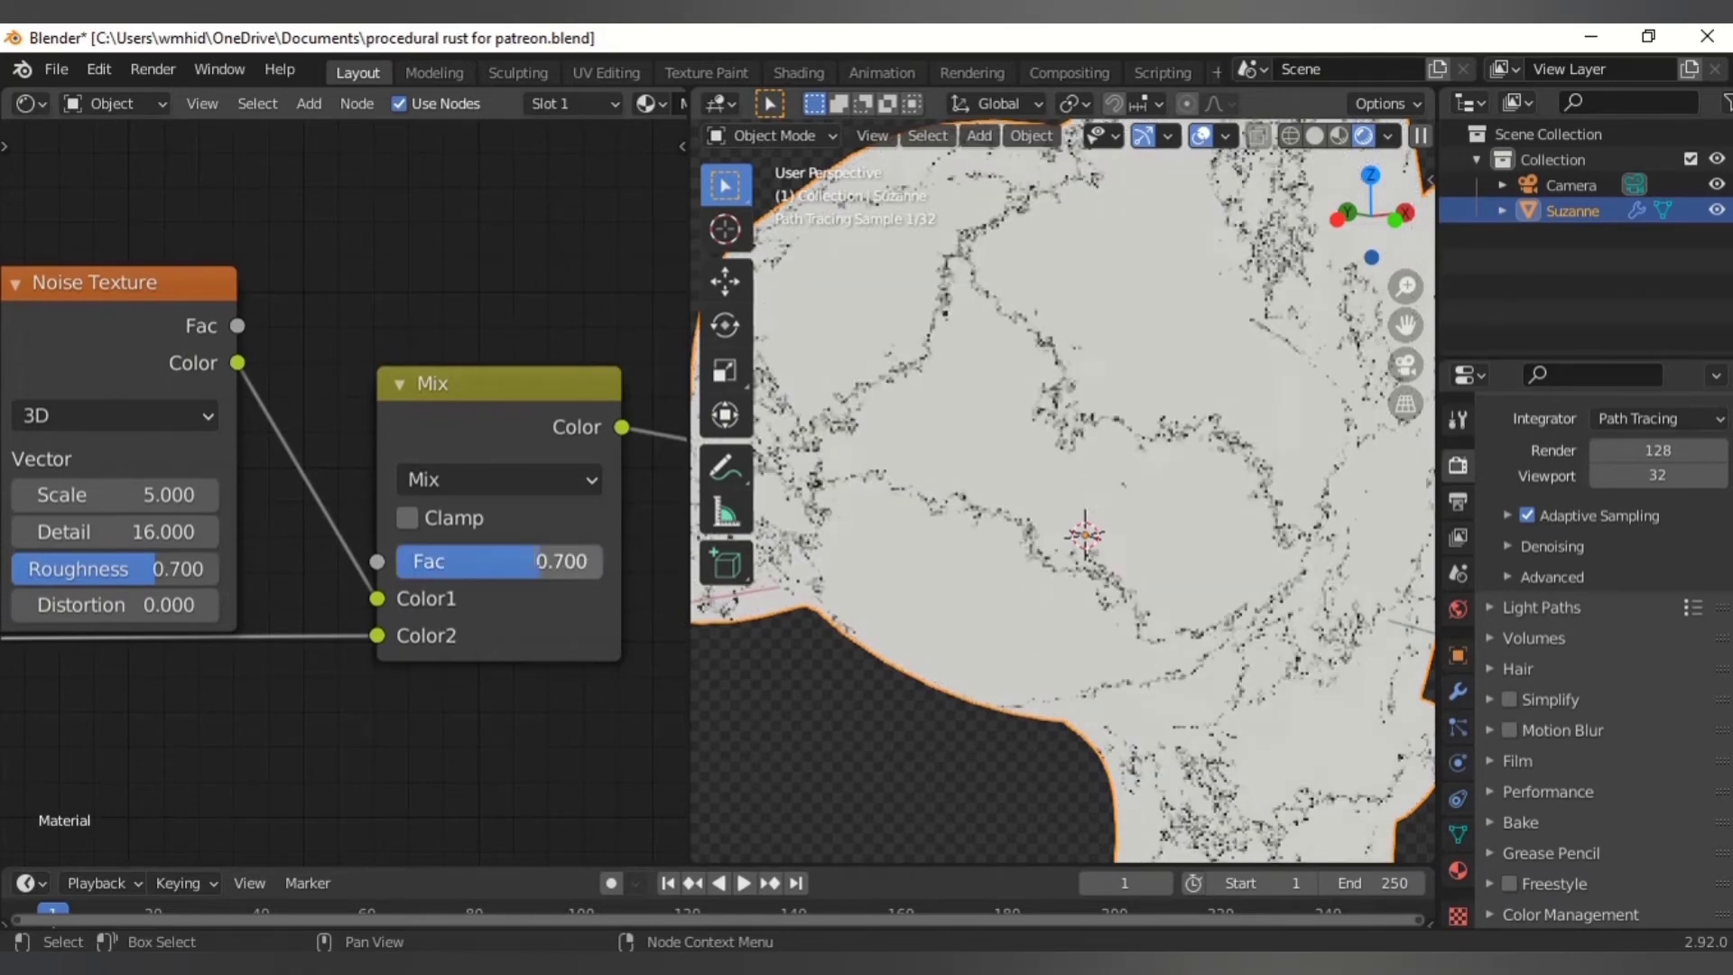
- Set the Voronoi Texture's Scale to 3 for larger cracks
{"action": "scroll", "coordinate": [500, 383], "scroll_direction": "down", "scroll_amount": 5}
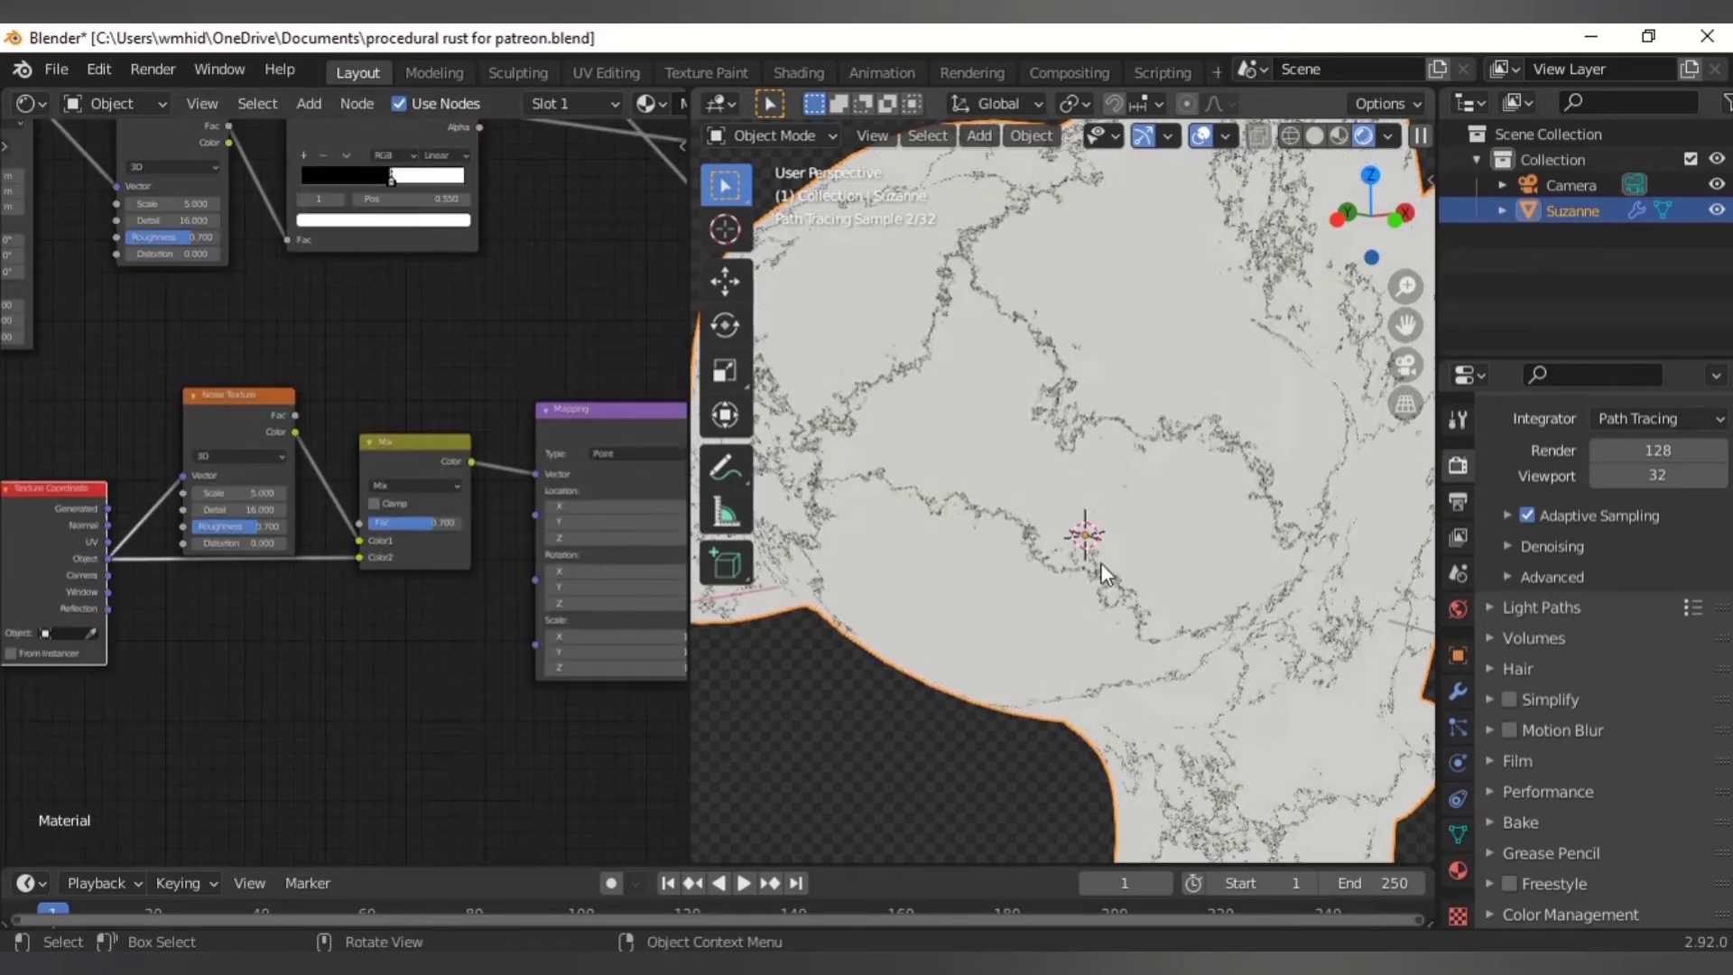
{"action": "scroll", "coordinate": [1097, 541], "scroll_direction": "down", "scroll_amount": 4}
{"action": "middle_click_drag", "start_coordinate": [488, 648], "coordinate": [115, 620]}
{"action": "scroll", "coordinate": [387, 636], "scroll_direction": "up", "scroll_amount": 3}
{"action": "left_click", "coordinate": [374, 547]}
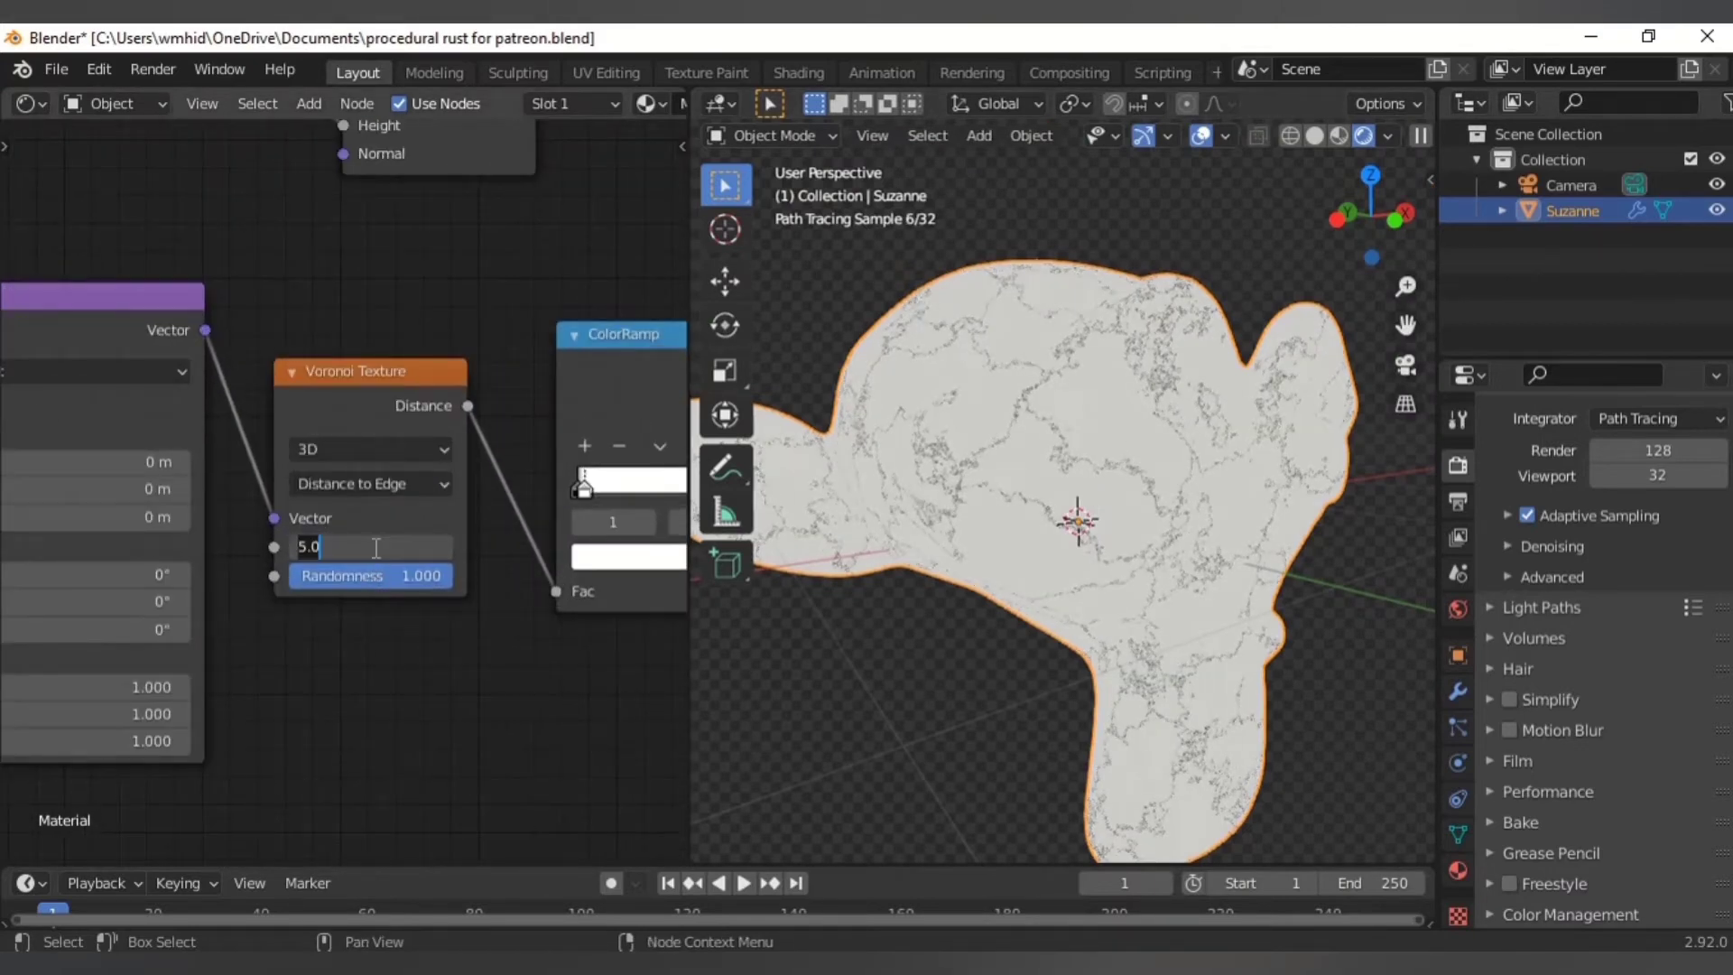
{"action": "type", "text": "3"}
{"action": "key", "text": "Return"}
- Preview the Glossy BSDF with its crack bump on the monkey head
{"action": "scroll", "coordinate": [397, 497], "scroll_direction": "down", "scroll_amount": 3}
{"action": "middle_click_drag", "start_coordinate": [518, 553], "coordinate": [308, 575]}
{"action": "middle_click_drag", "start_coordinate": [562, 623], "coordinate": [390, 642]}
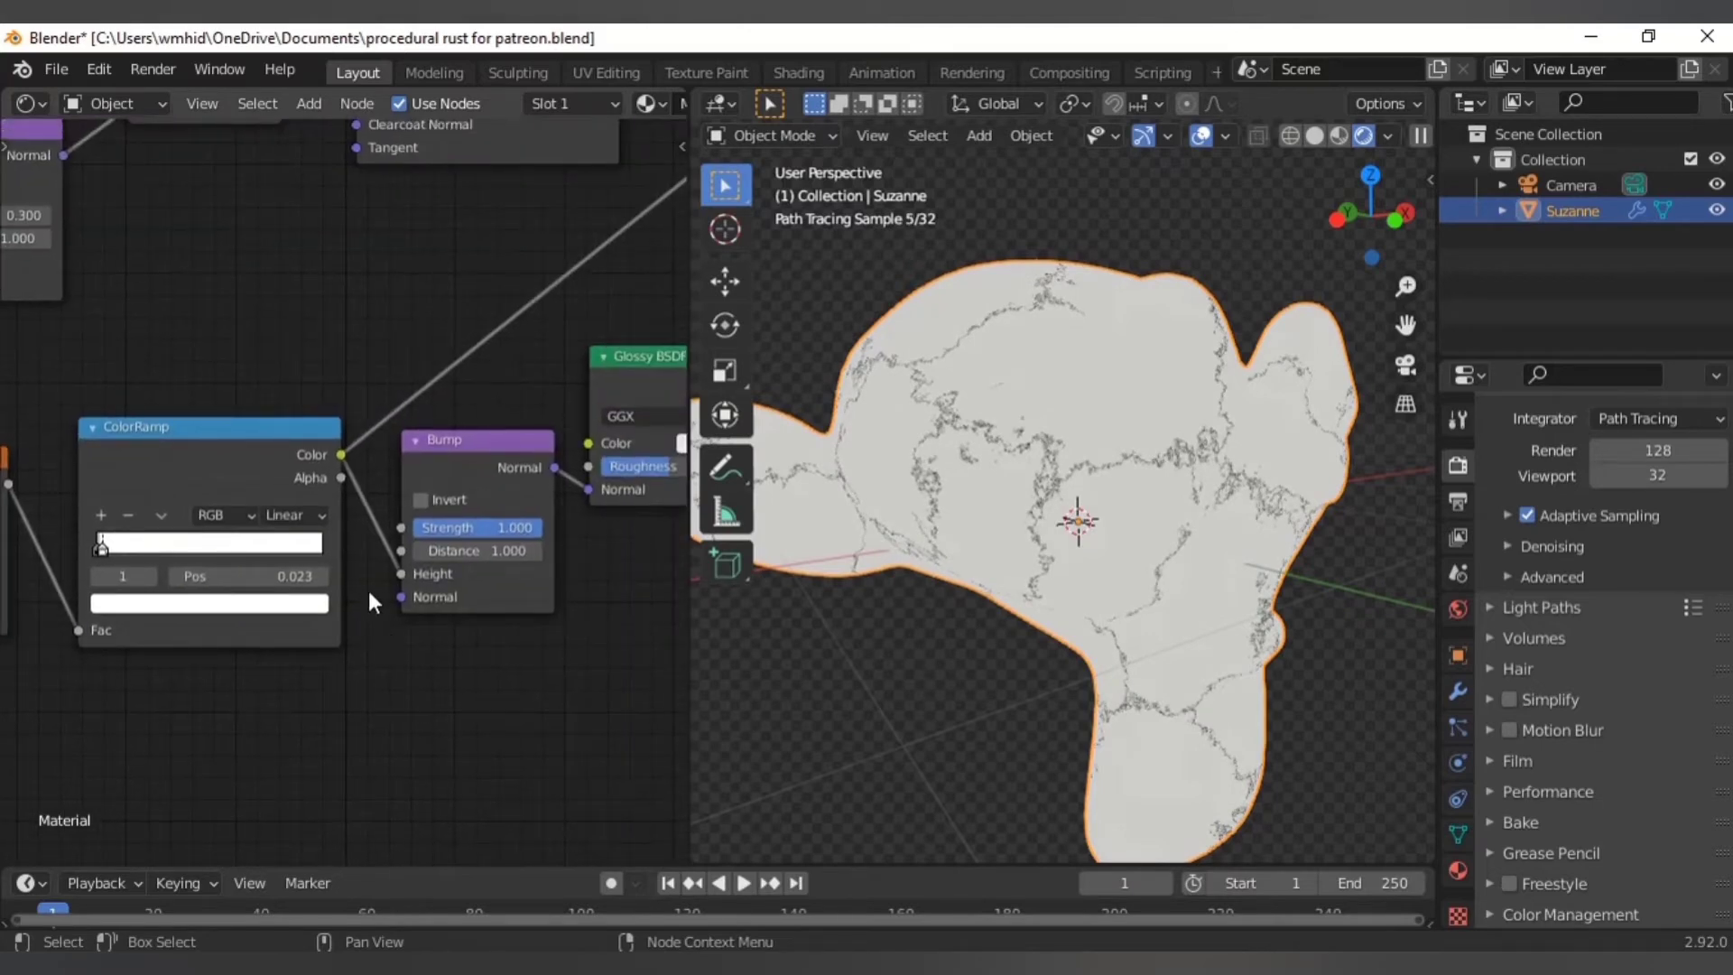
{"action": "middle_click_drag", "start_coordinate": [666, 501], "coordinate": [388, 630]}
{"action": "middle_click_drag", "start_coordinate": [492, 581], "coordinate": [456, 654]}
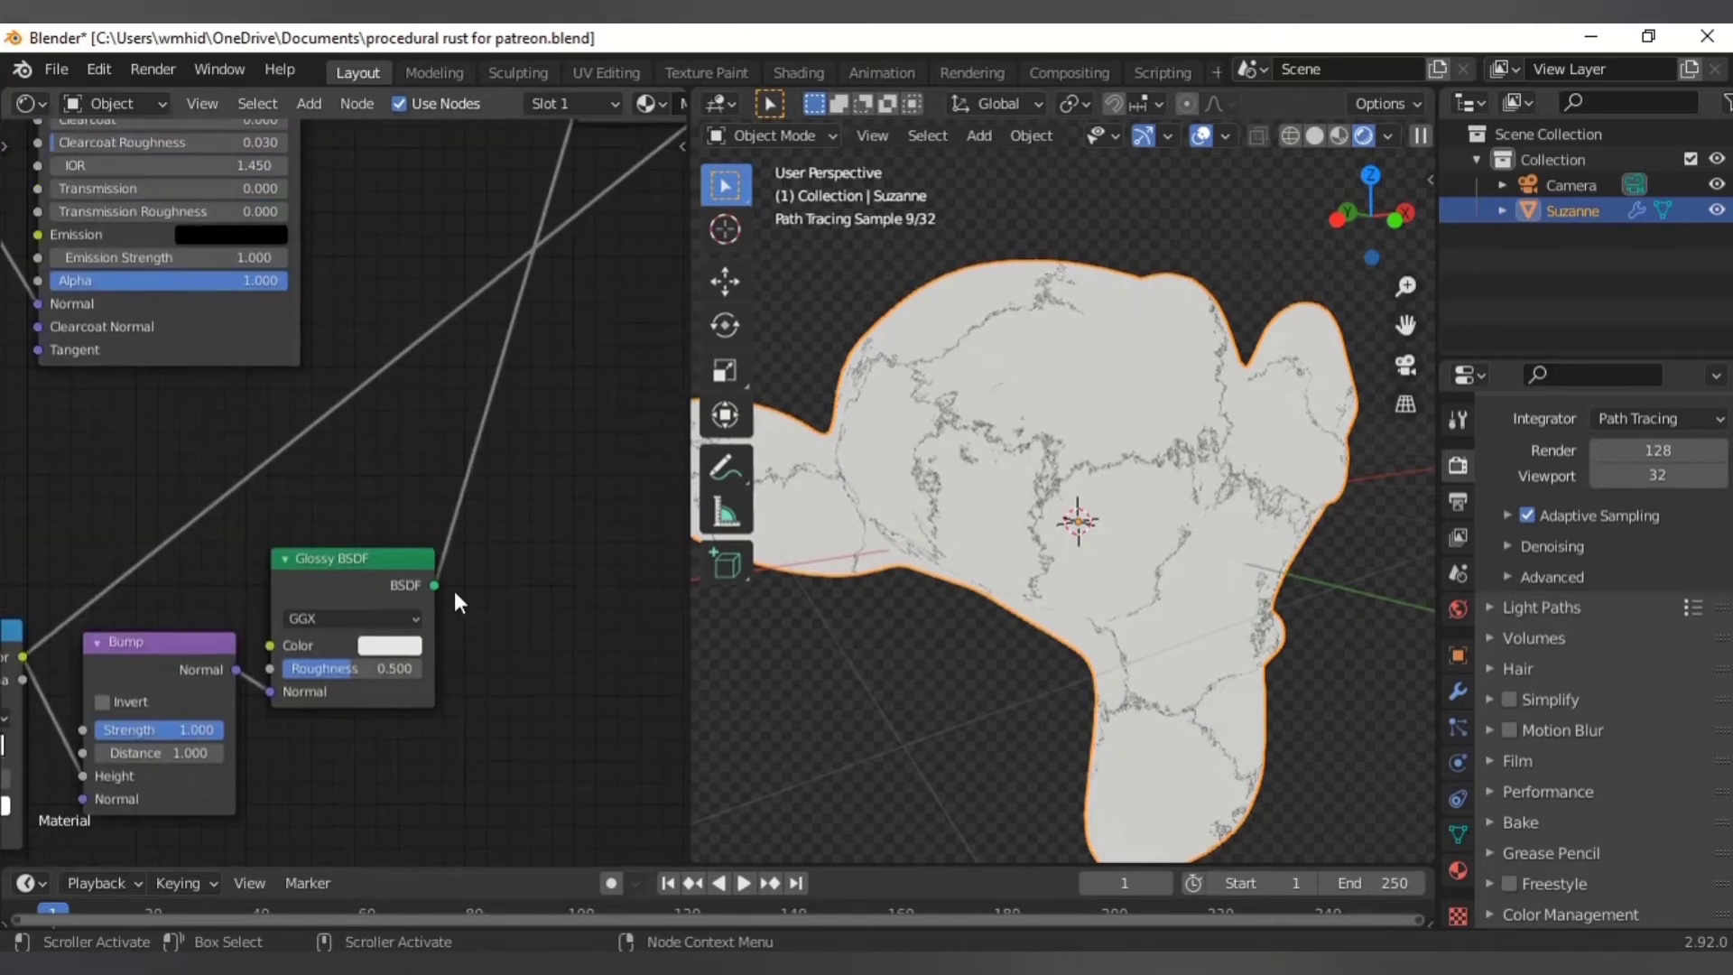
{"action": "left_click", "coordinate": [368, 577], "text": "ctrl+shift"}
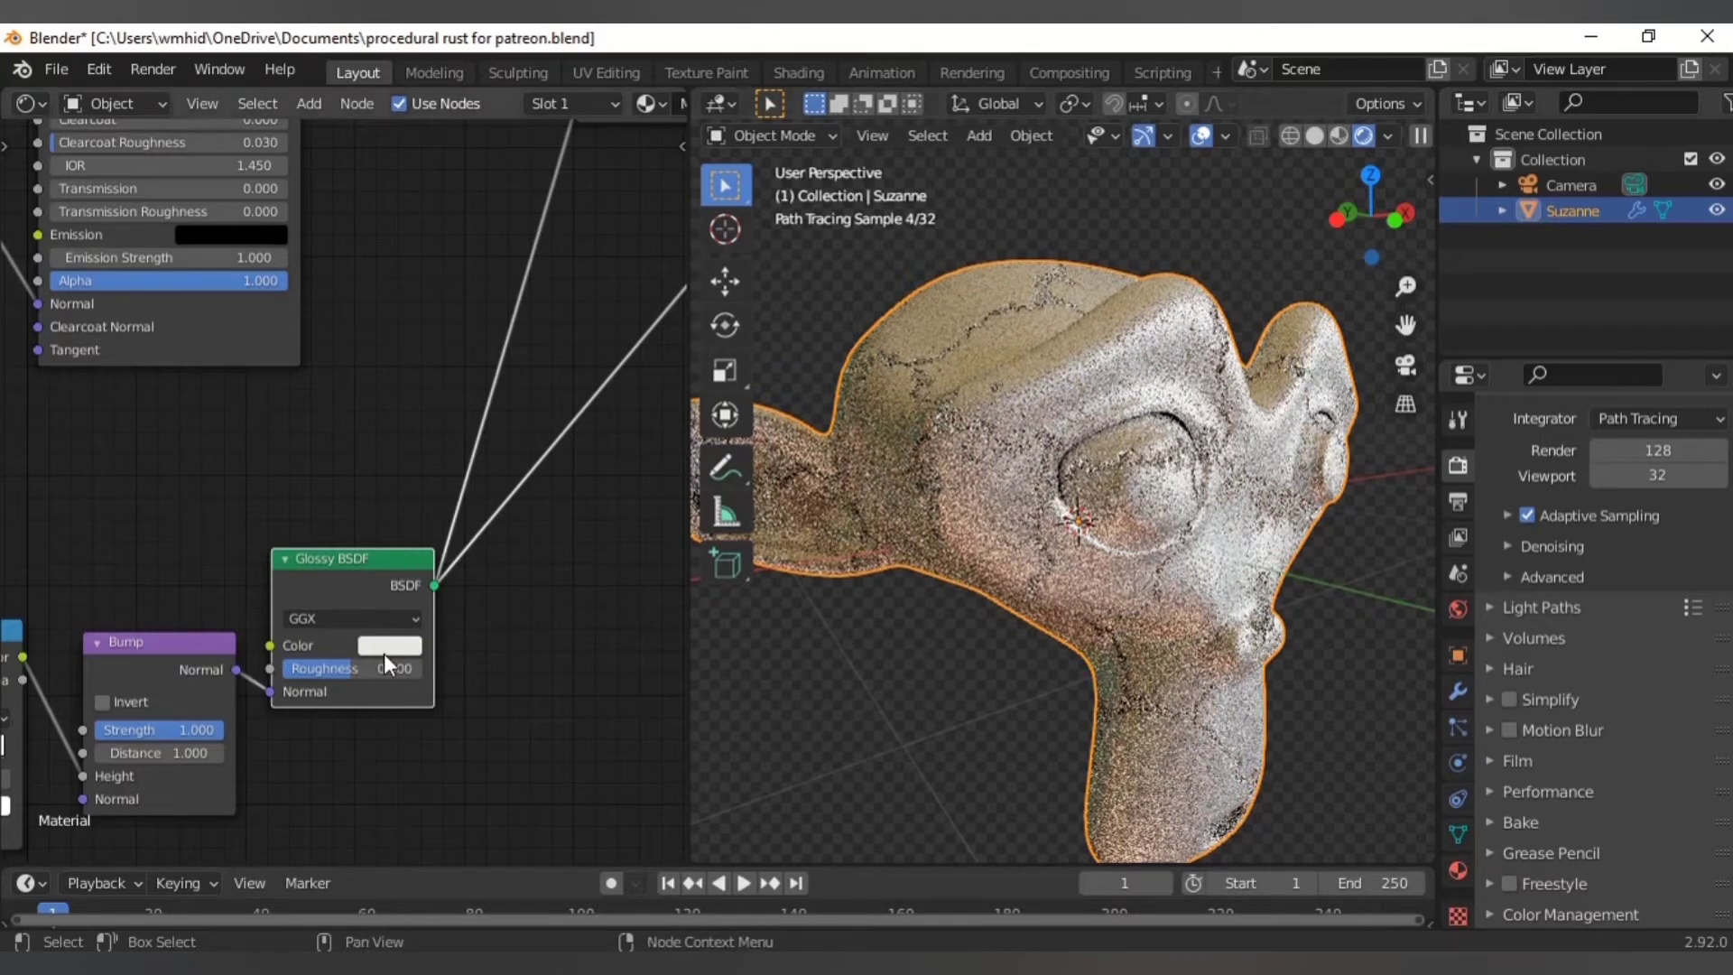
- Route the Mix Shader back to the Material Output to show the combined material
{"action": "scroll", "coordinate": [390, 556], "scroll_direction": "down", "scroll_amount": 2}
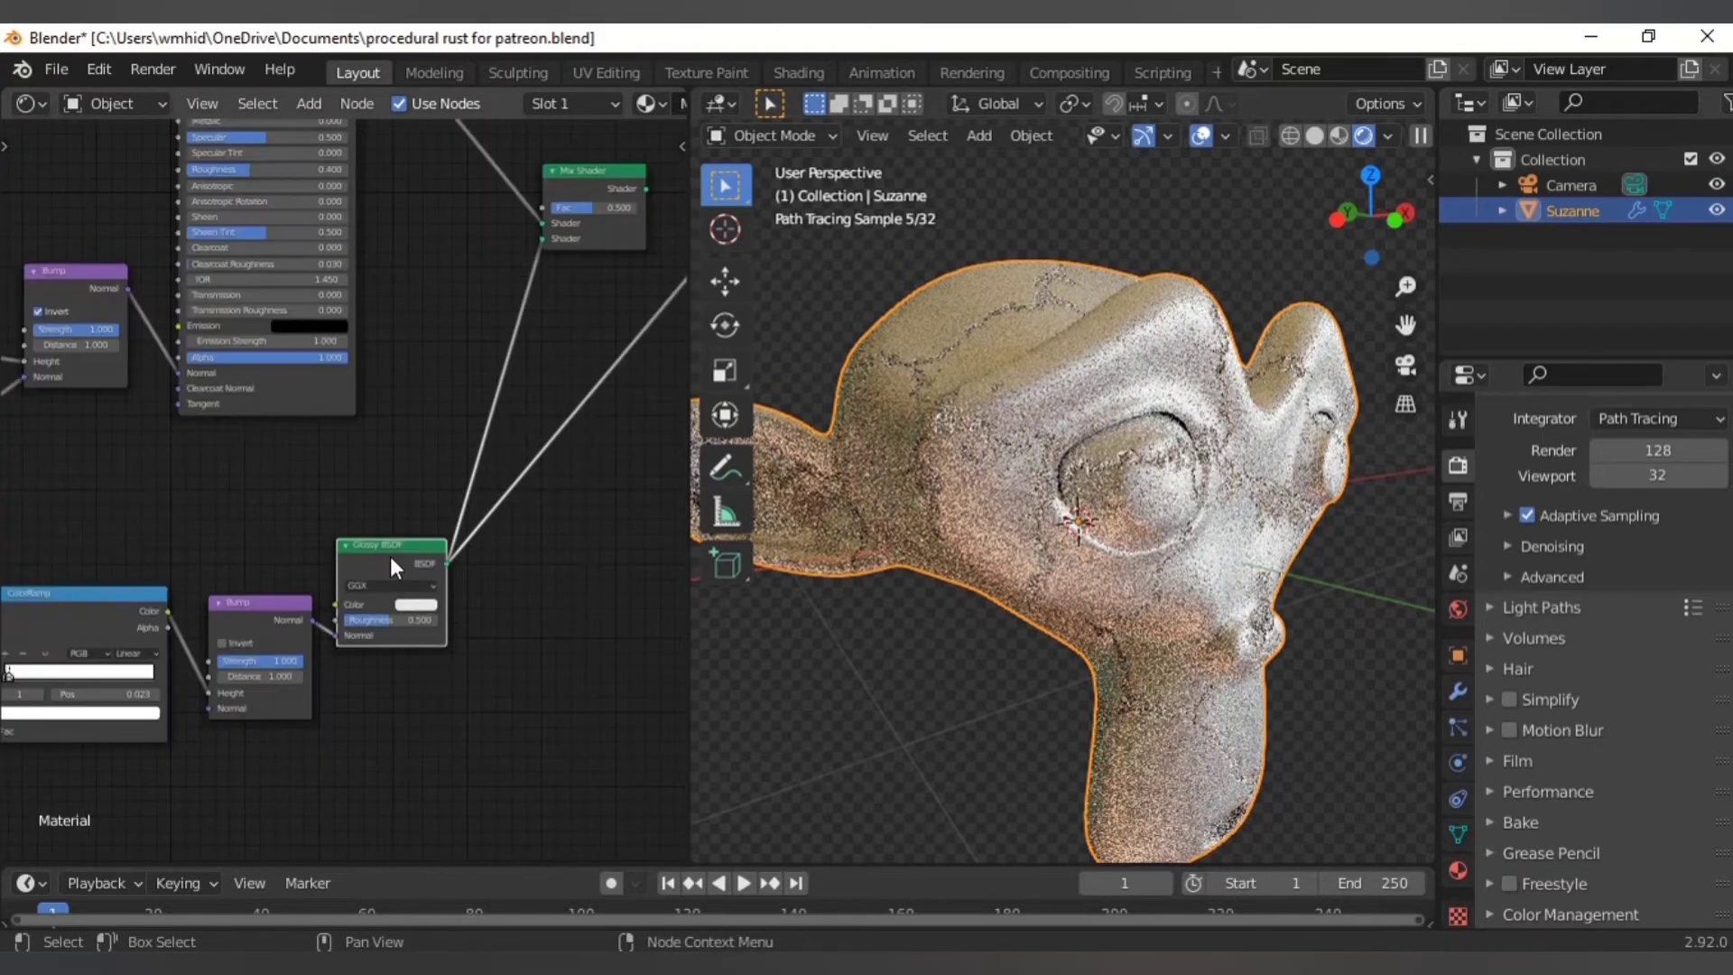
{"action": "scroll", "coordinate": [390, 556], "scroll_direction": "down", "scroll_amount": 1}
{"action": "left_click", "coordinate": [569, 220], "text": "ctrl+shift"}
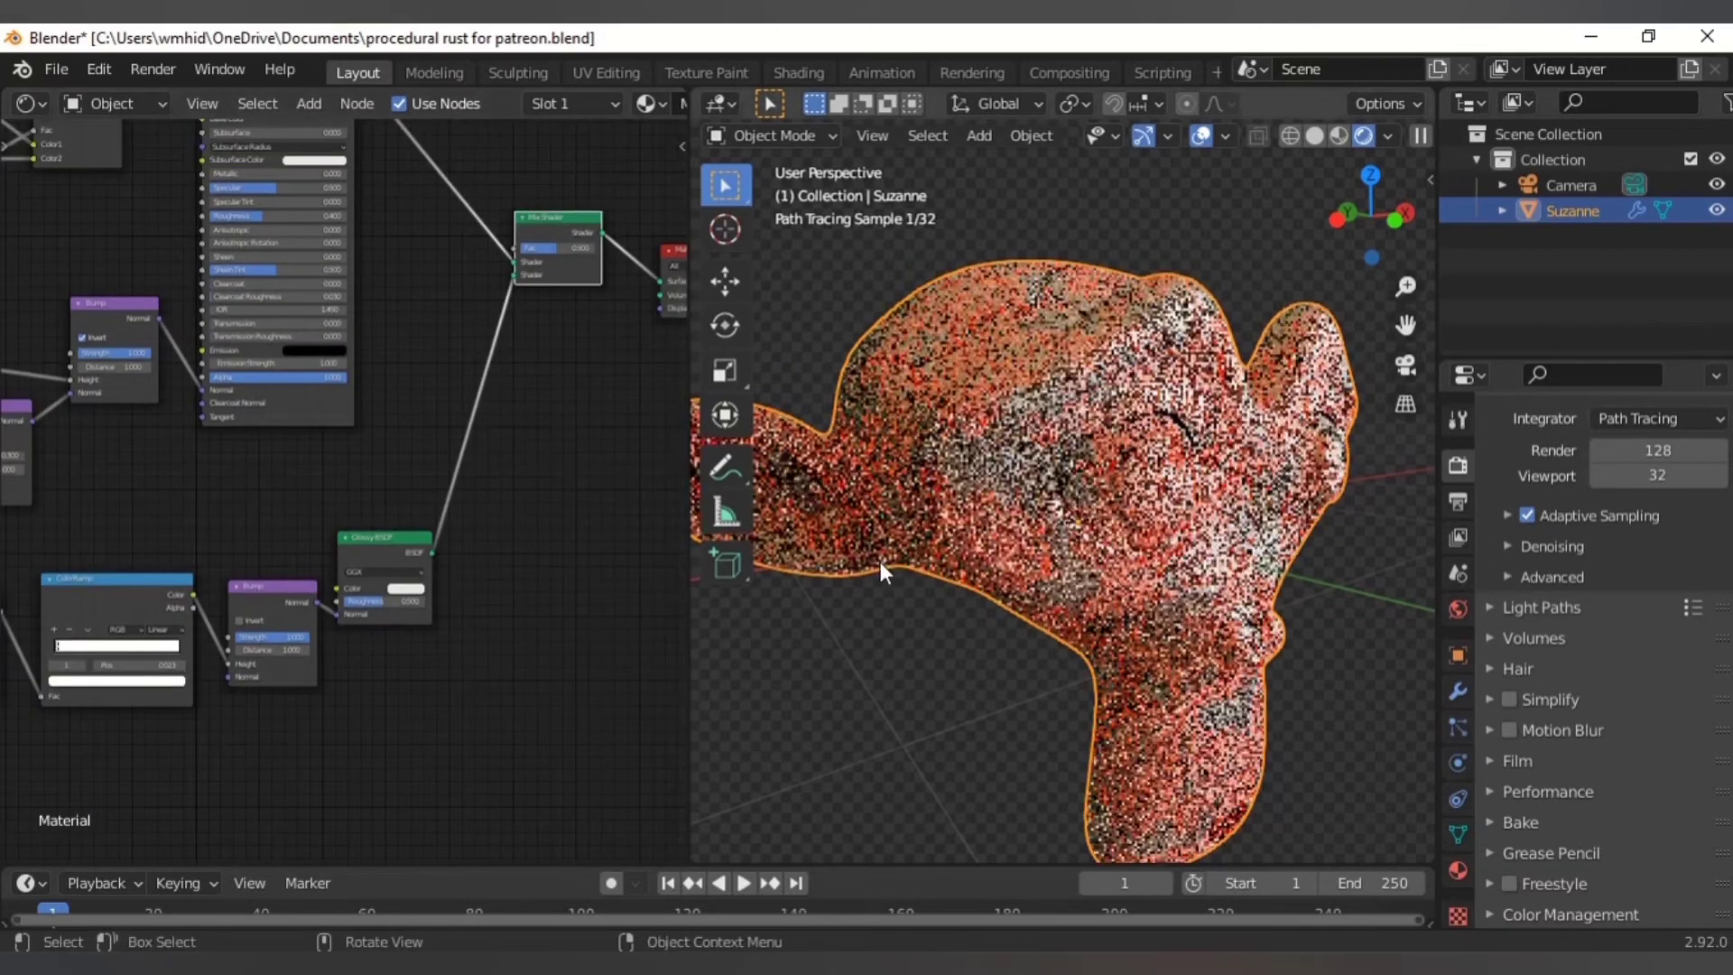
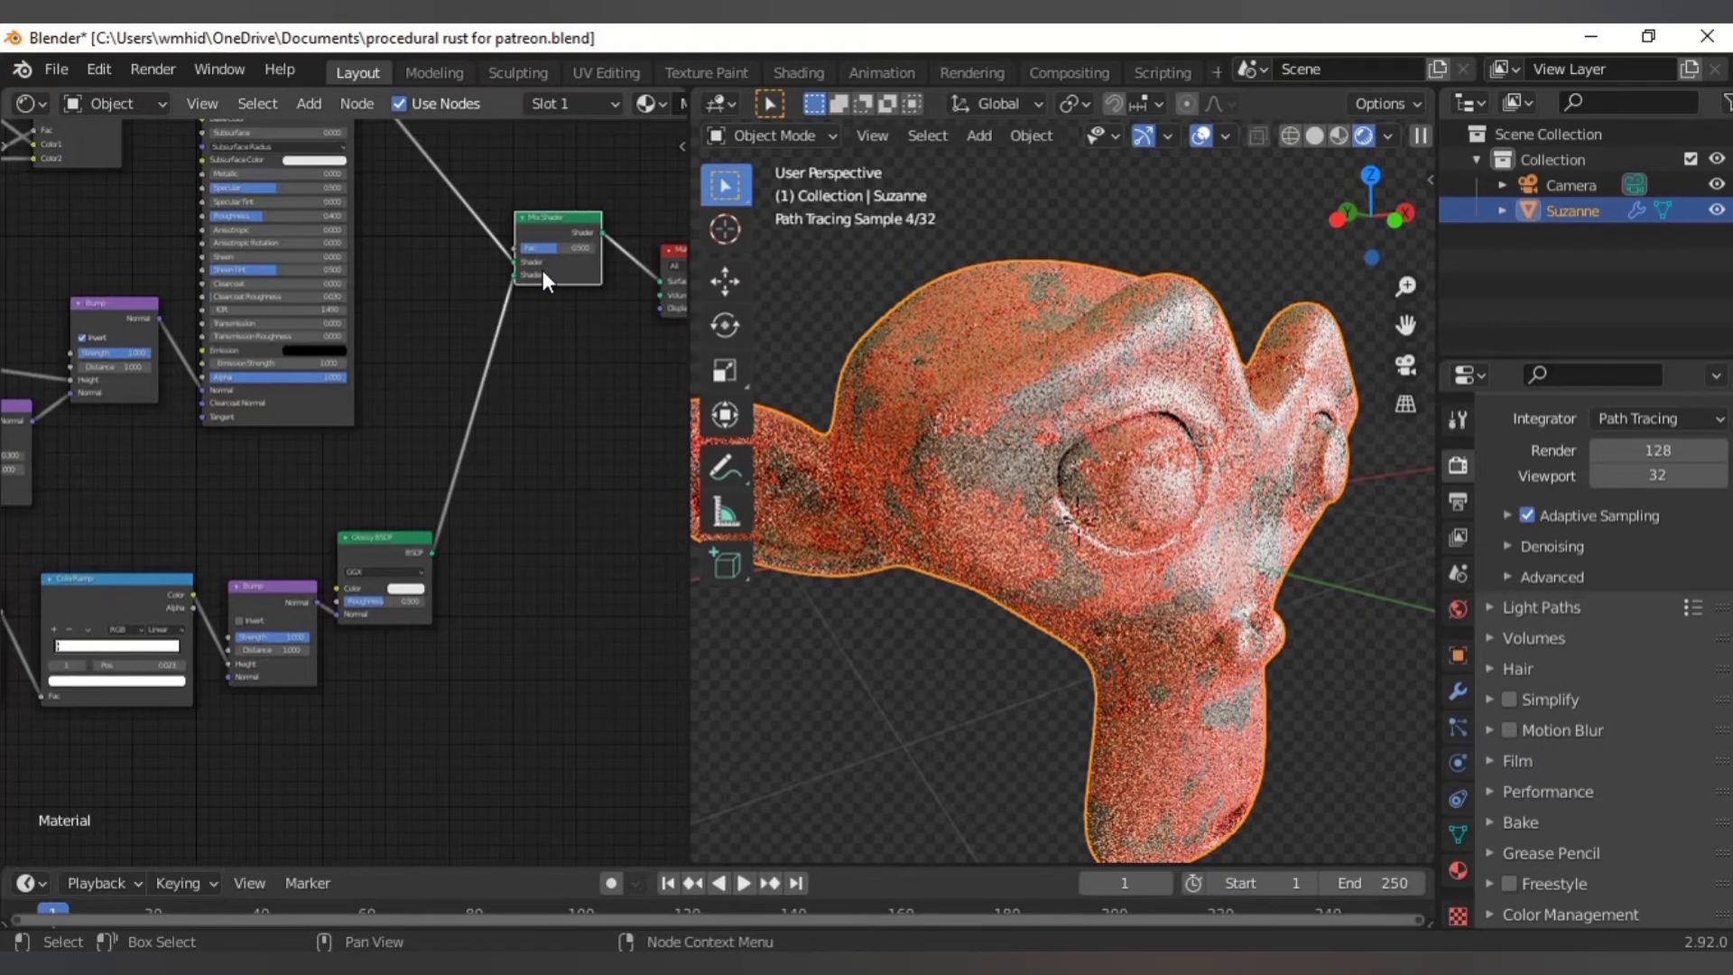
- Connect the Color output of the Voronoi ColorRamp to the Mix Shader's Fac input
{"action": "middle_click_drag", "start_coordinate": [70, 222], "coordinate": [232, 386]}
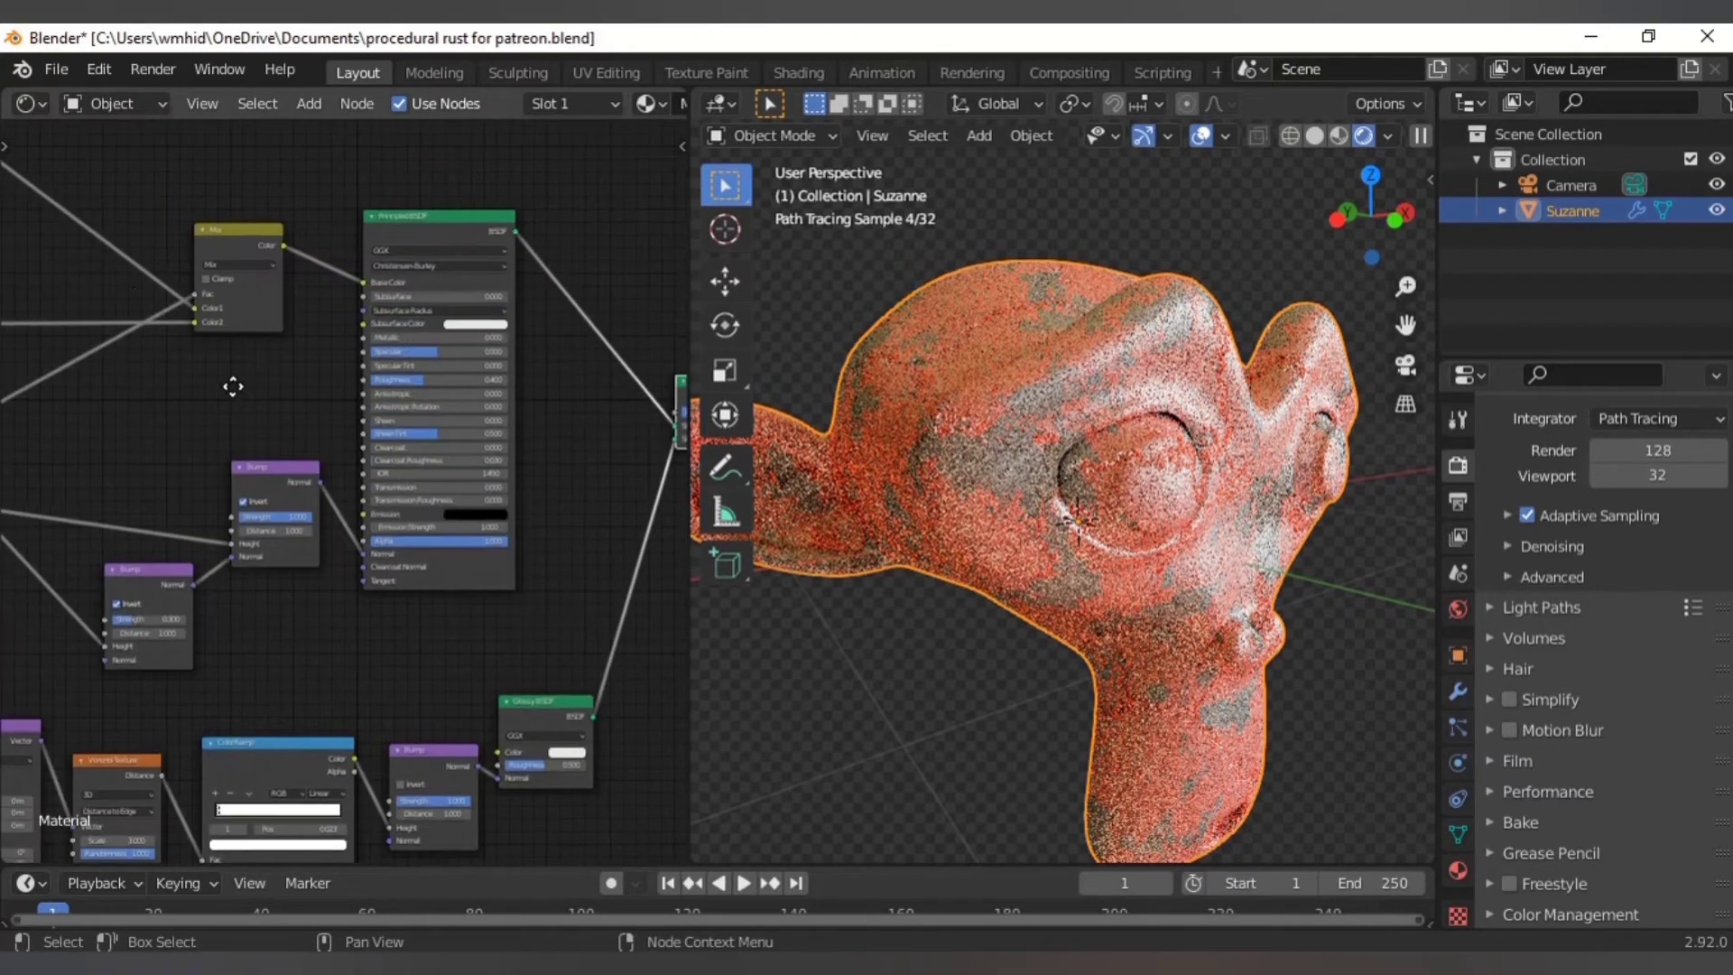
{"action": "middle_click_drag", "start_coordinate": [88, 402], "coordinate": [450, 390]}
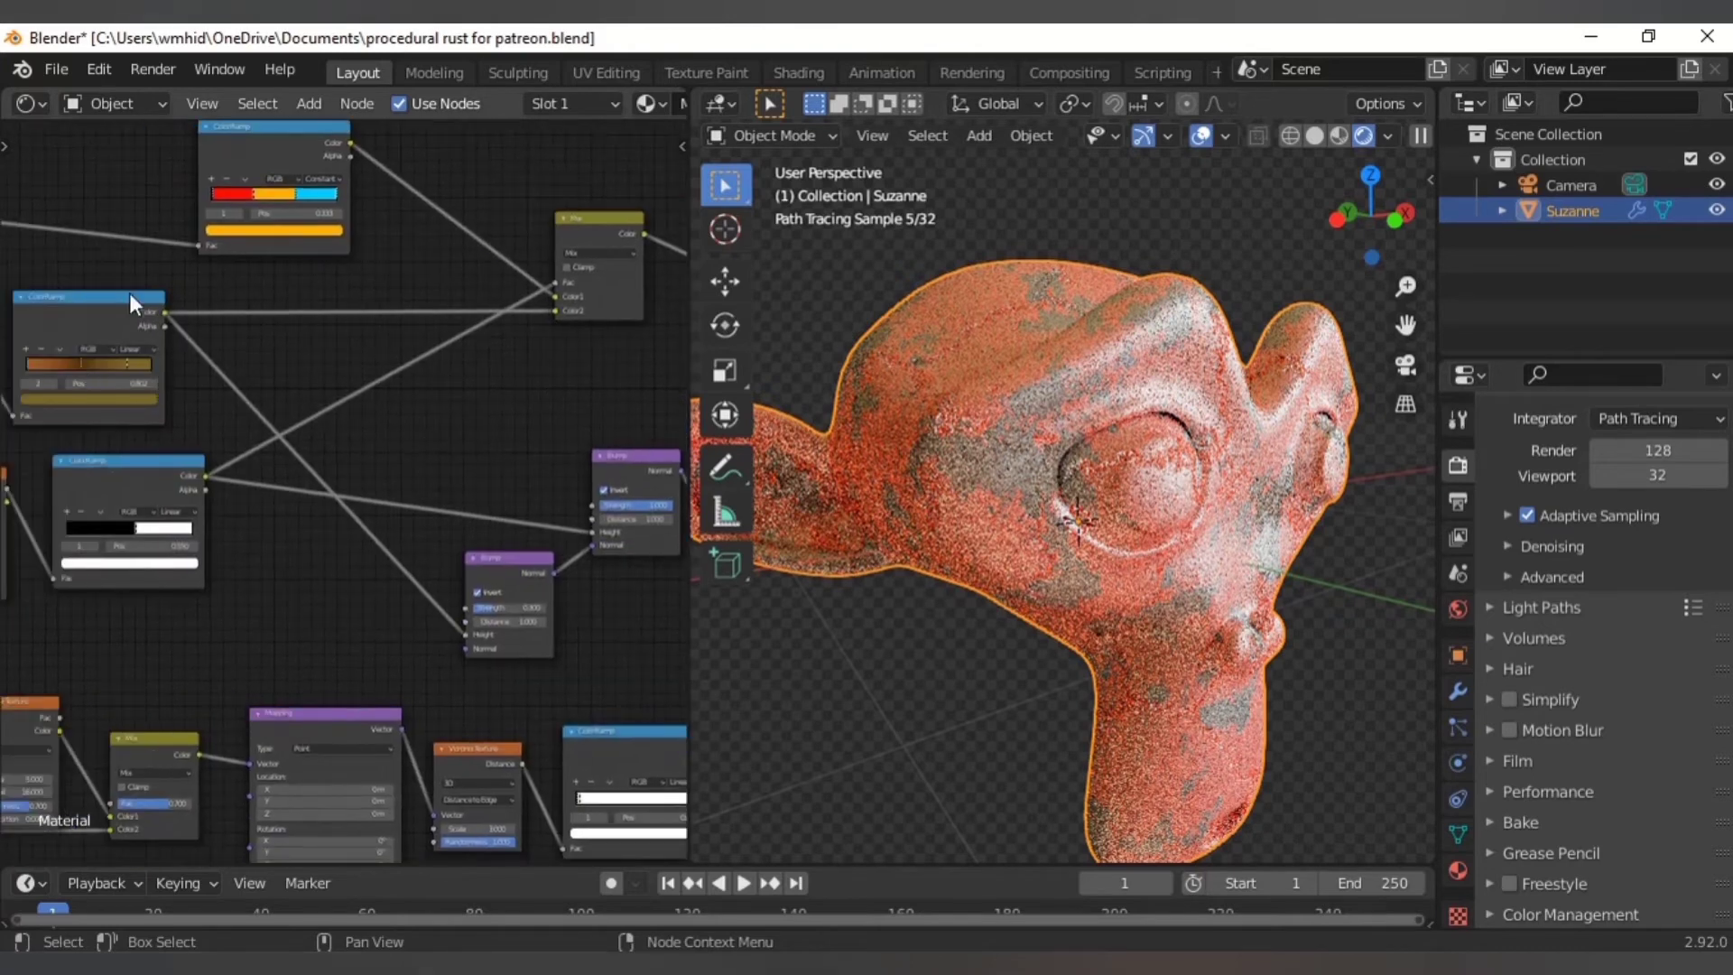
{"action": "middle_click_drag", "start_coordinate": [611, 358], "coordinate": [154, 310]}
{"action": "middle_click_drag", "start_coordinate": [482, 482], "coordinate": [468, 487]}
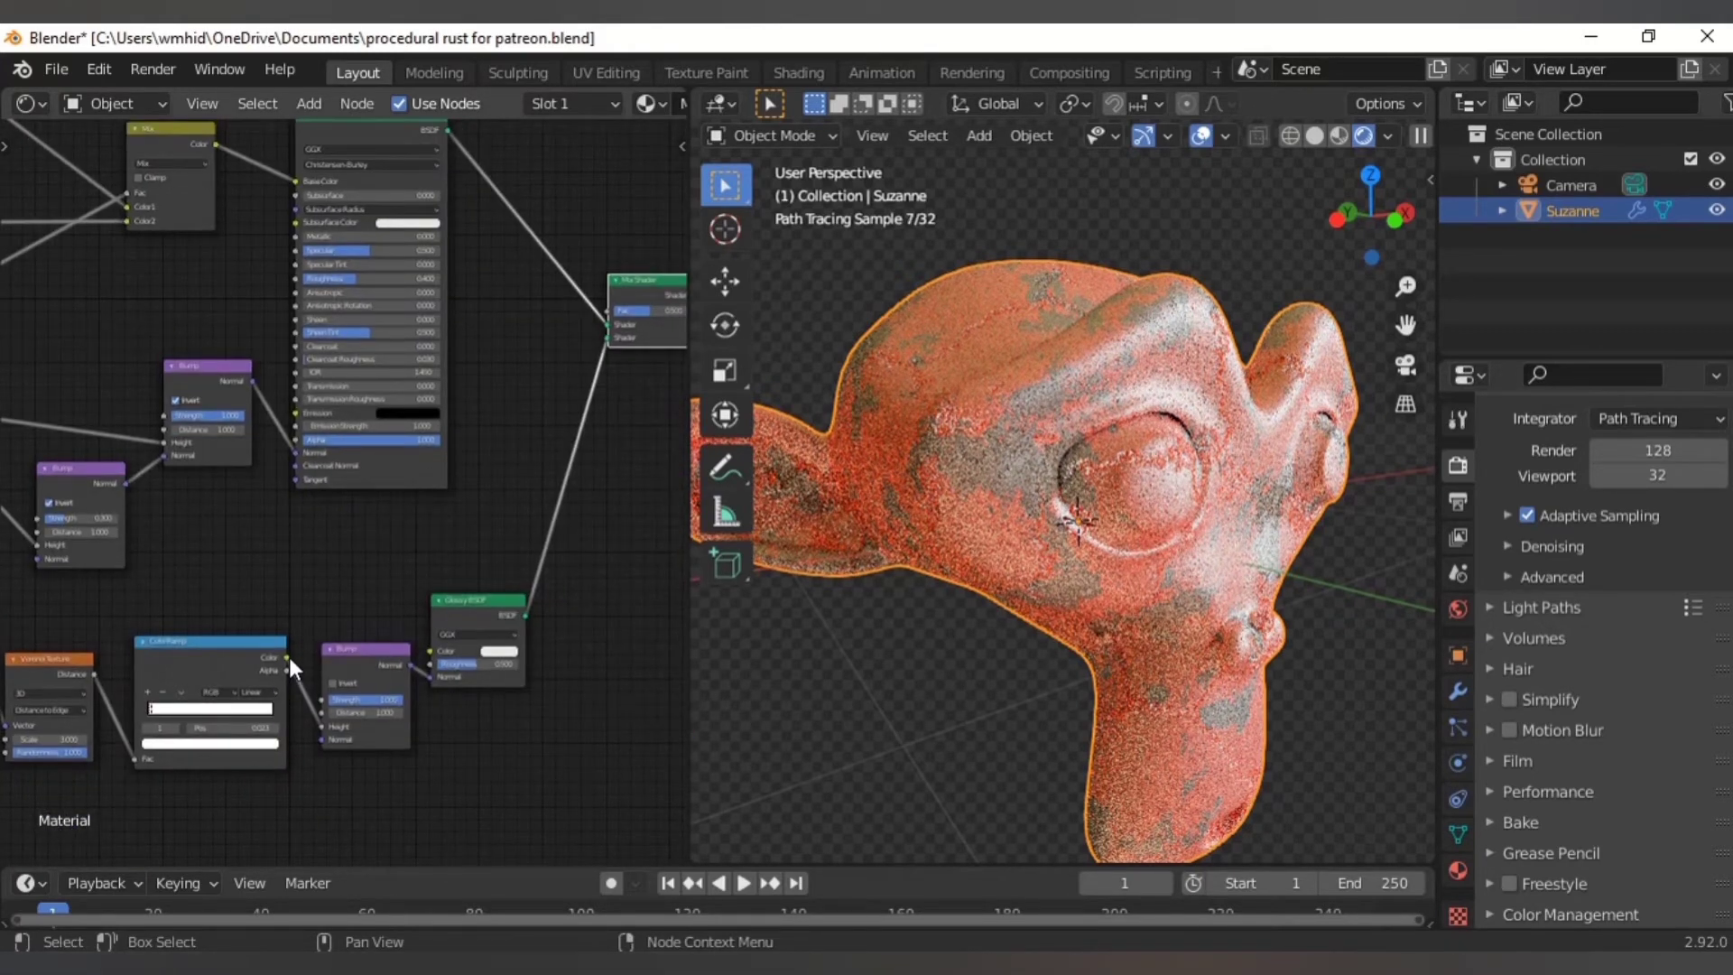
{"action": "left_click_drag", "start_coordinate": [289, 657], "coordinate": [615, 311]}
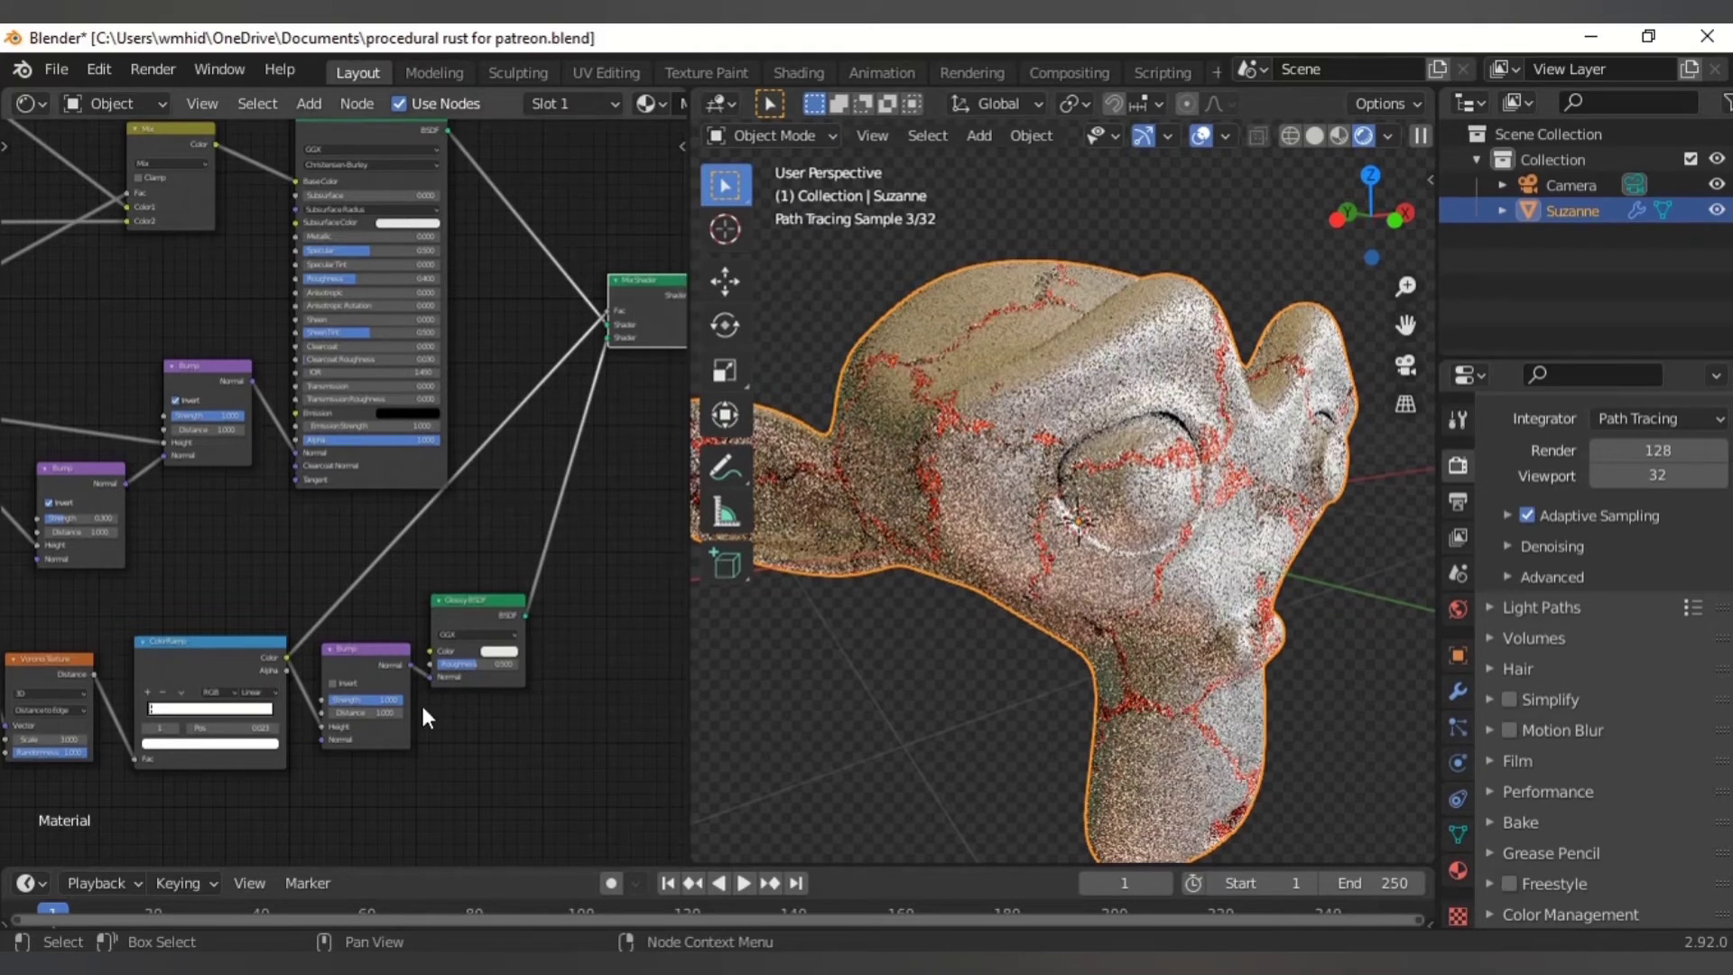
- Change the white stop of the Voronoi ColorRamp to black by giving it the hex value 0
{"action": "scroll", "coordinate": [432, 800], "scroll_direction": "up", "scroll_amount": 4}
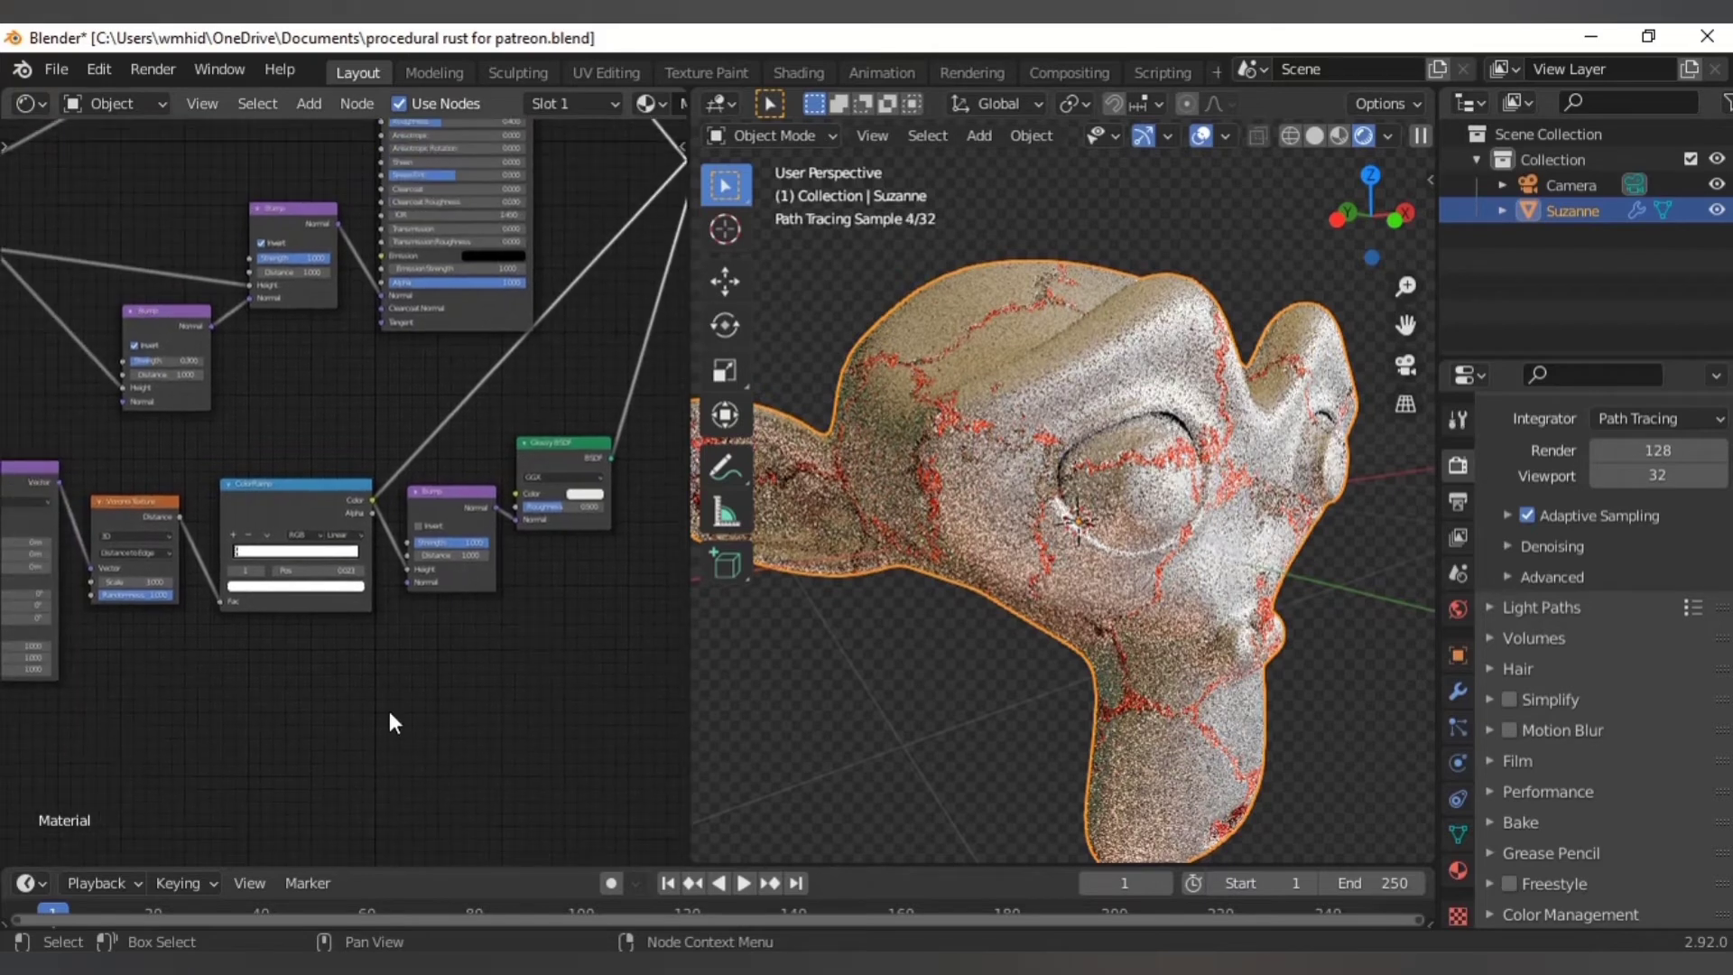
{"action": "left_click", "coordinate": [301, 670]}
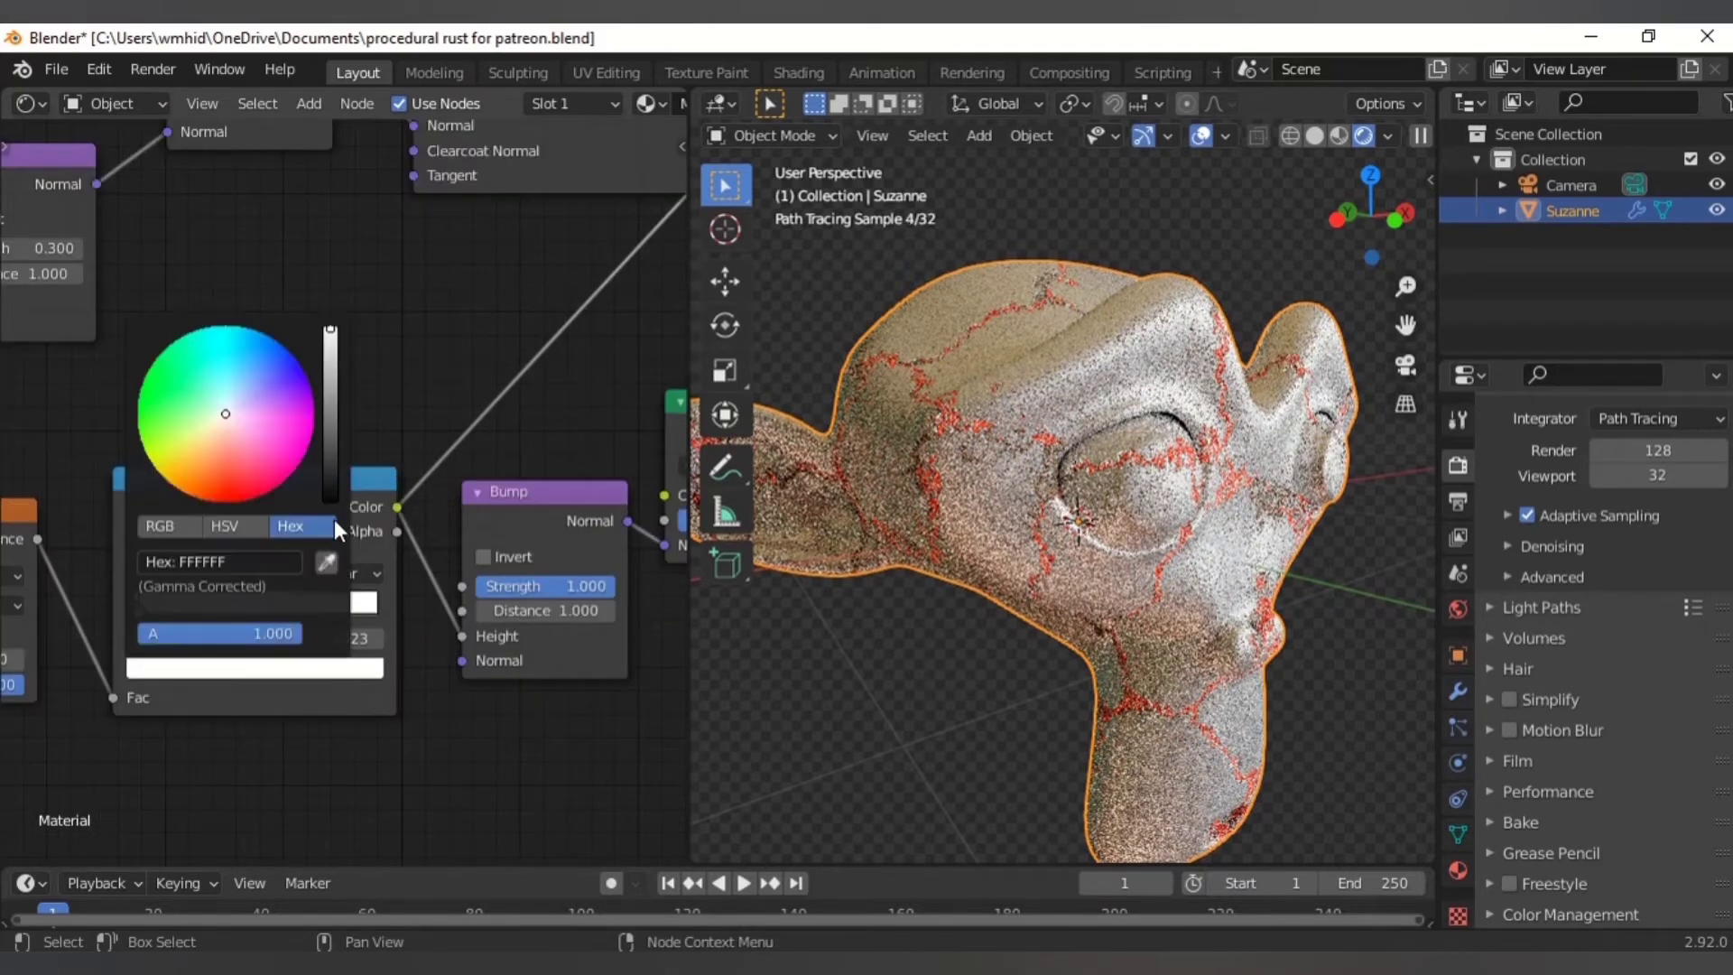
{"action": "left_click", "coordinate": [330, 457]}
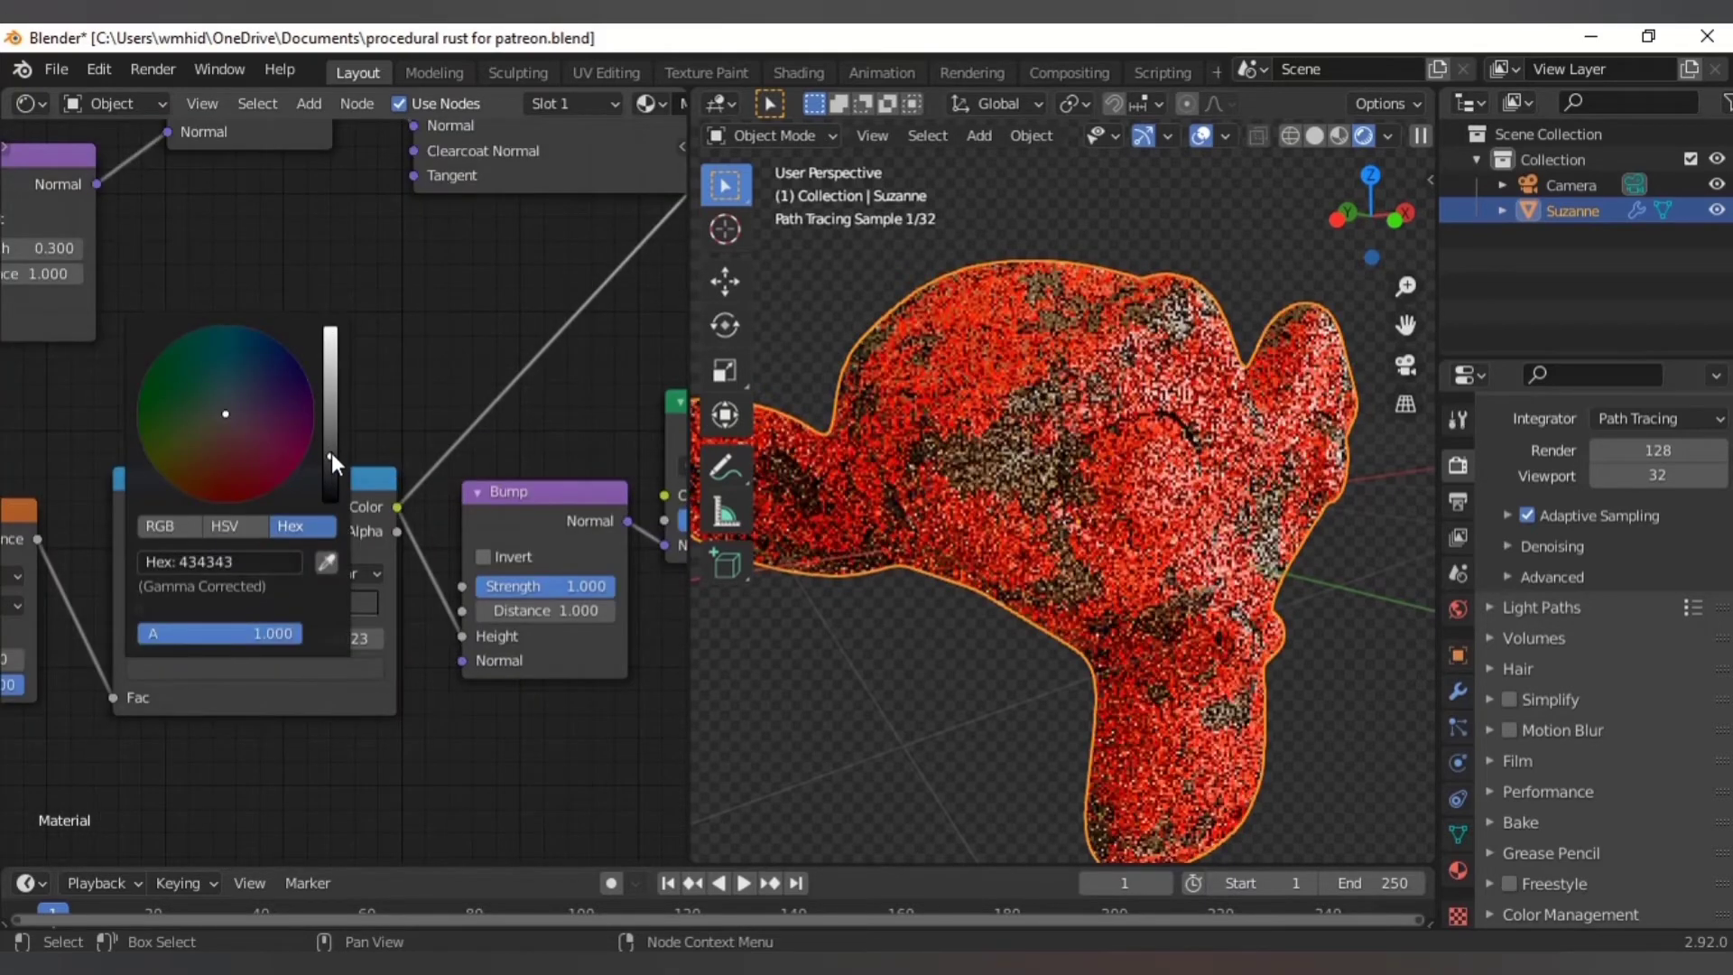
{"action": "left_click", "coordinate": [332, 453]}
{"action": "left_click", "coordinate": [333, 487]}
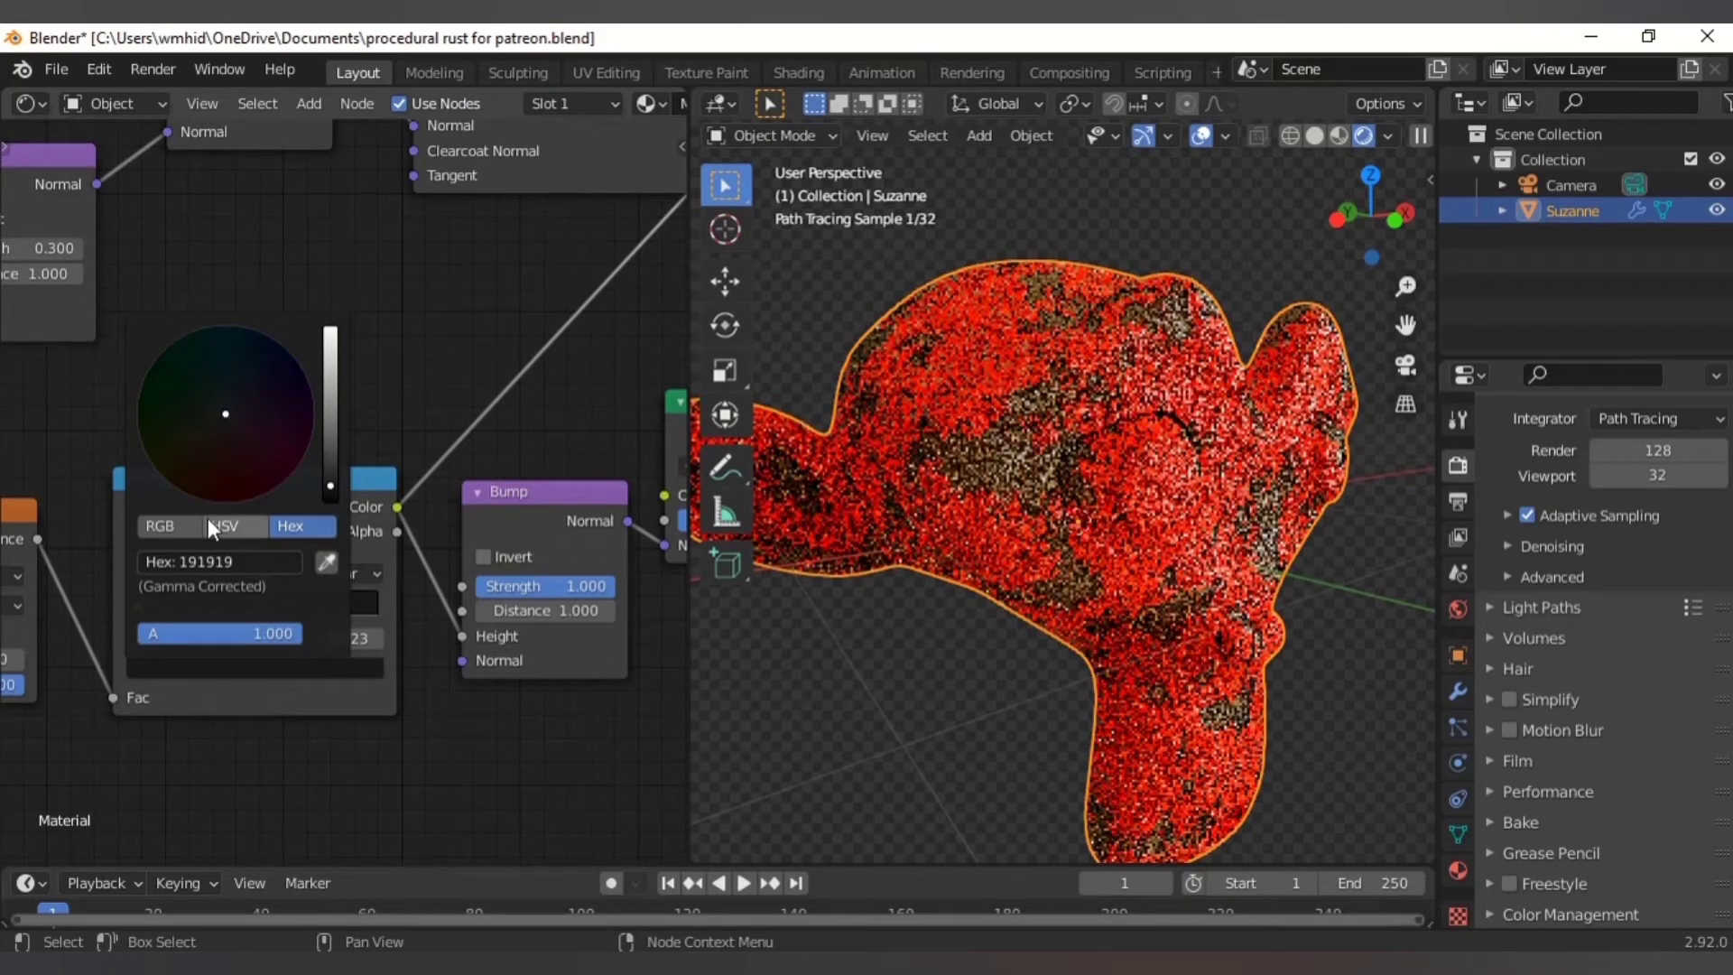
{"action": "left_click", "coordinate": [273, 558]}
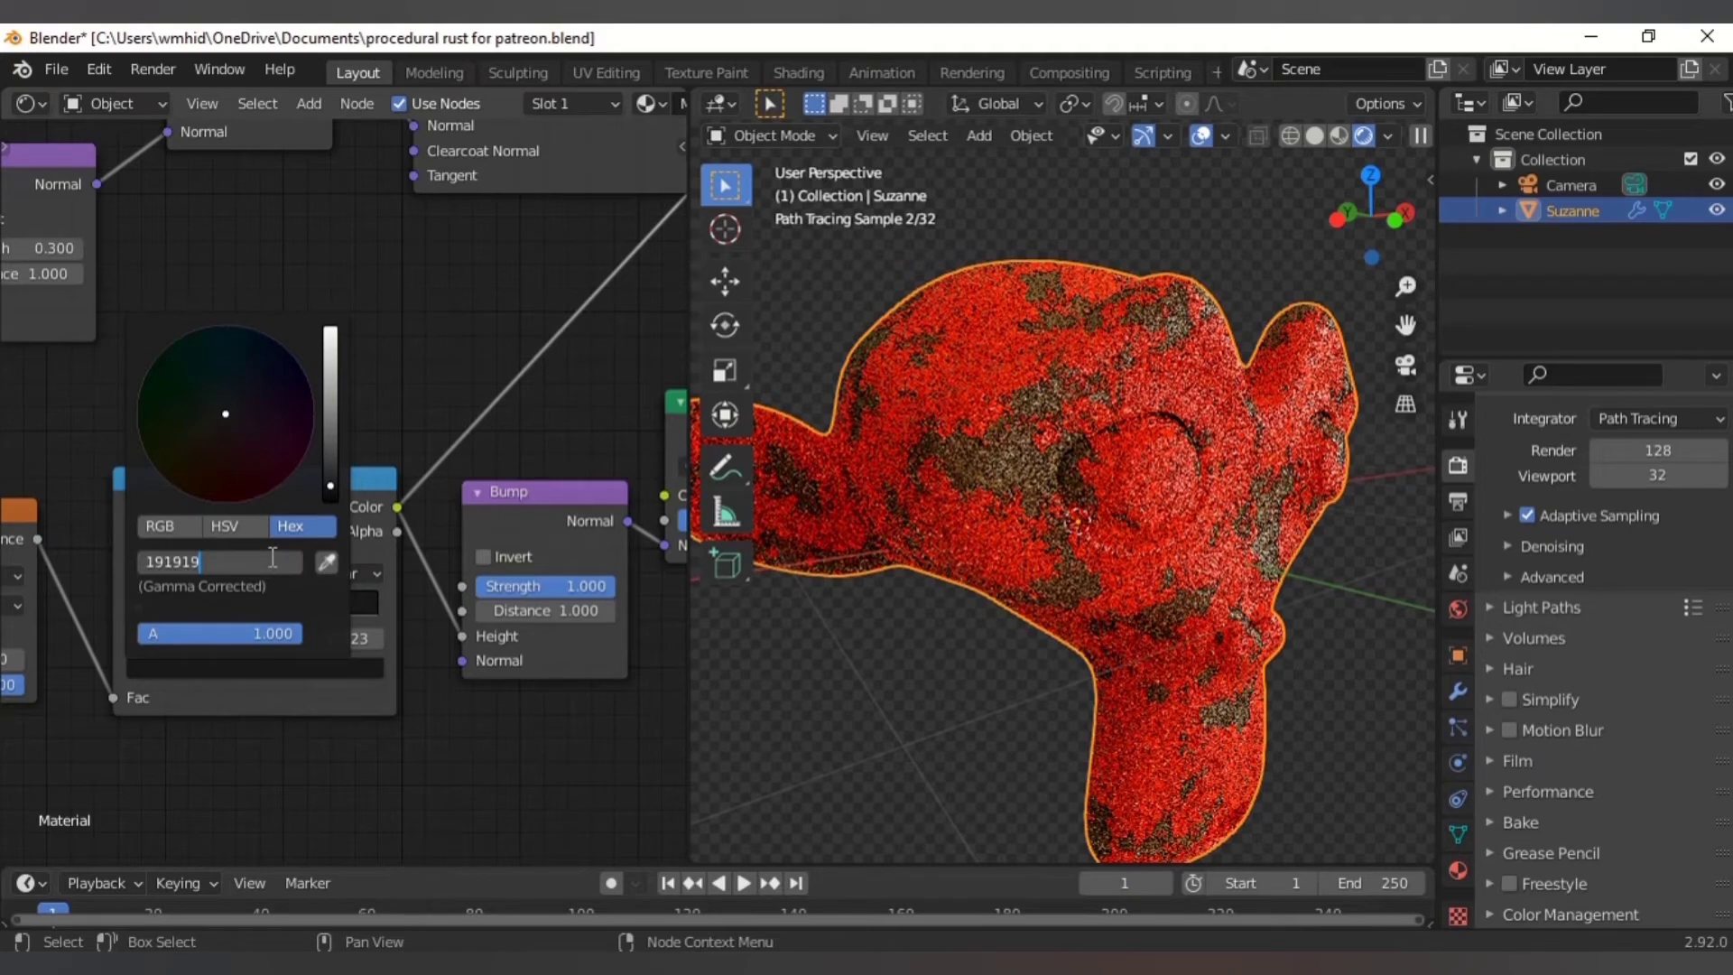
{"action": "key", "text": "BackSpace"}
{"action": "key", "text": "BackSpace"}
{"action": "key", "text": "BackSpace"}
{"action": "key", "text": "BackSpace"}
{"action": "key", "text": "BackSpace"}
{"action": "key", "text": "BackSpace"}
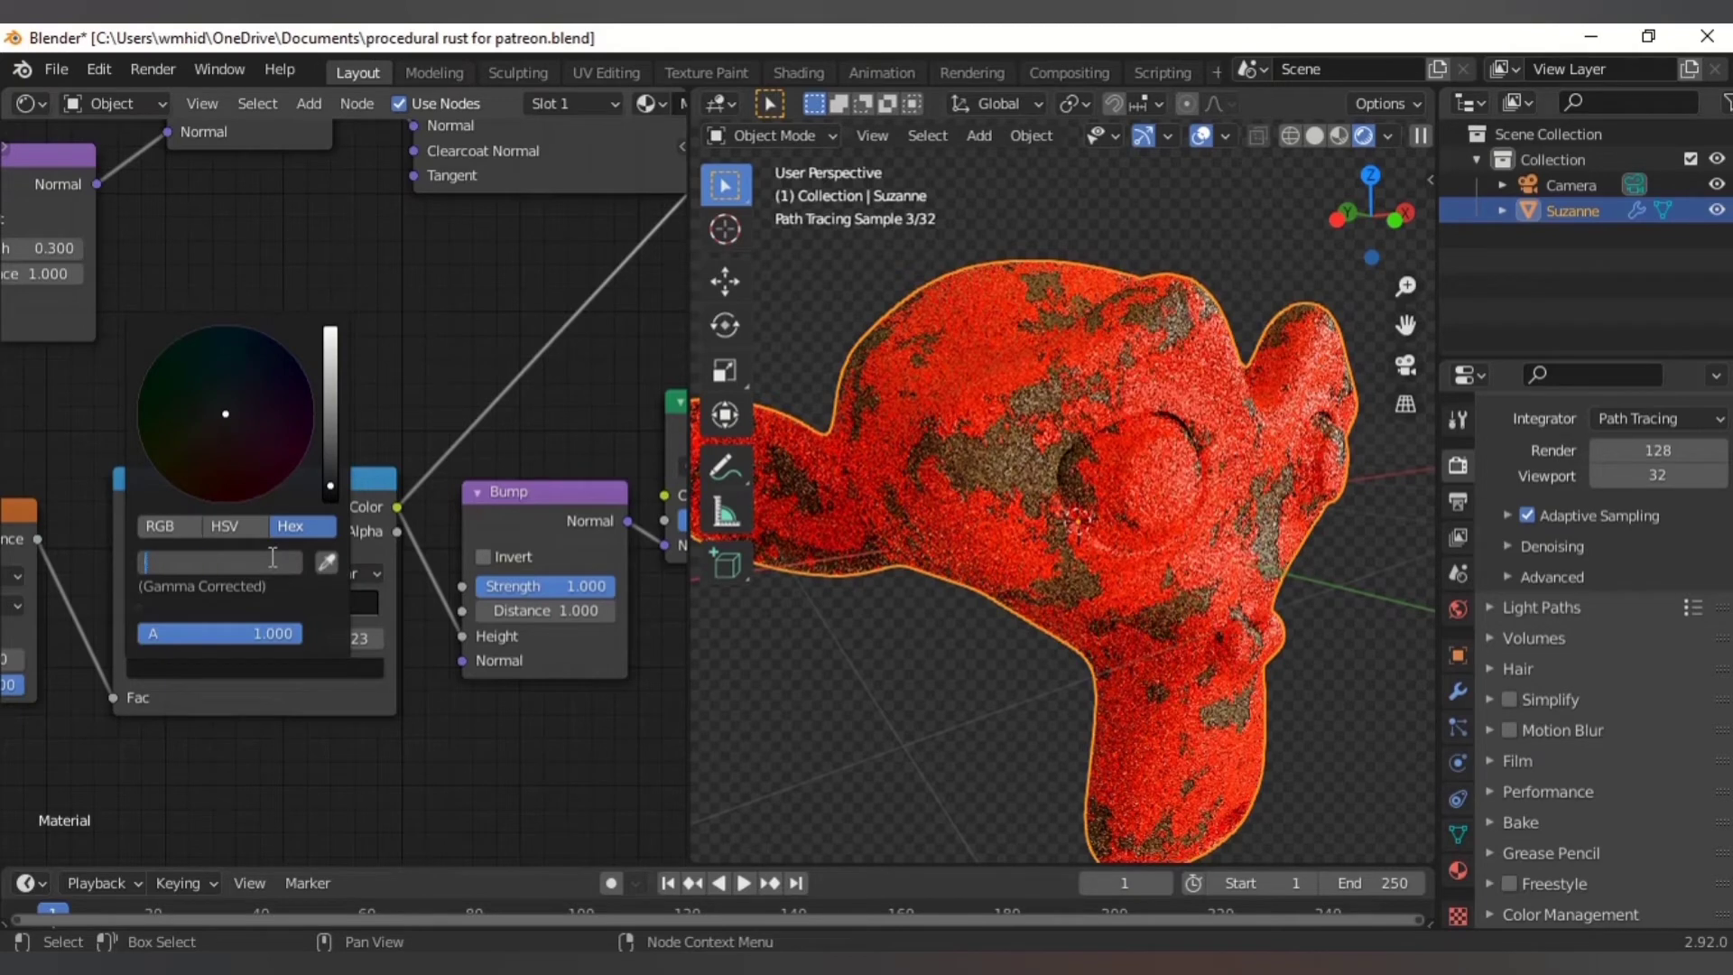
{"action": "type", "text": "0"}
{"action": "key", "text": "Return"}
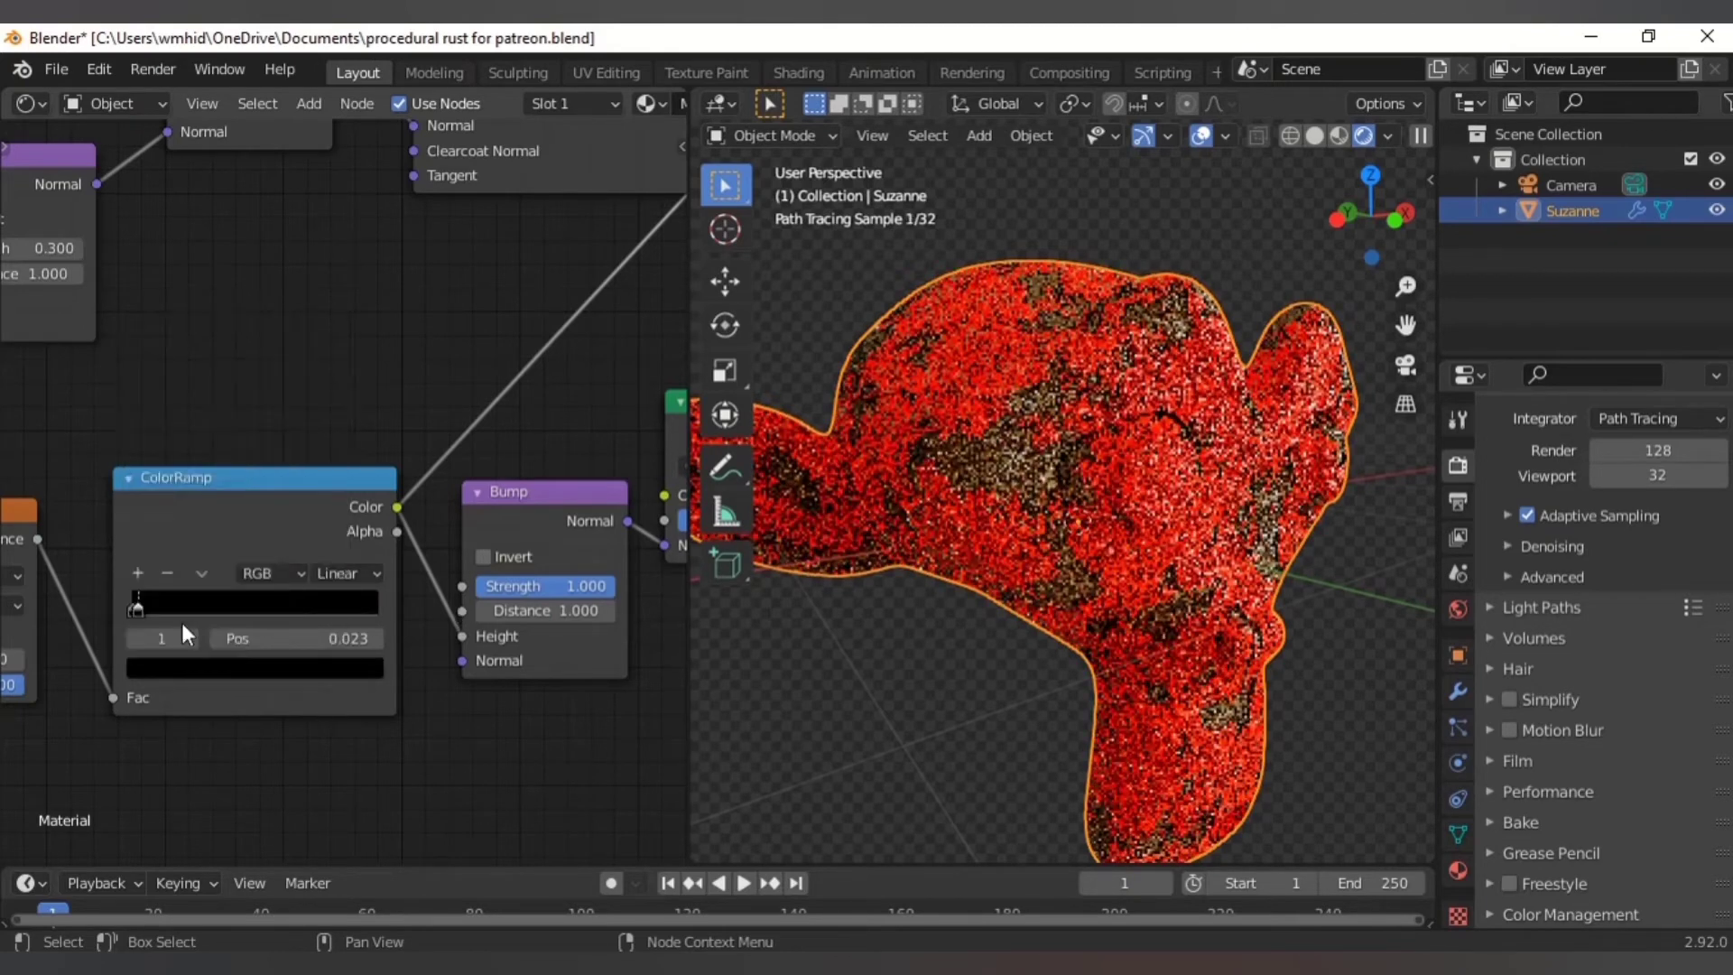
- Change the first stop of the Voronoi ColorRamp to white by giving it the hex value ffffff
{"action": "left_click", "coordinate": [138, 636]}
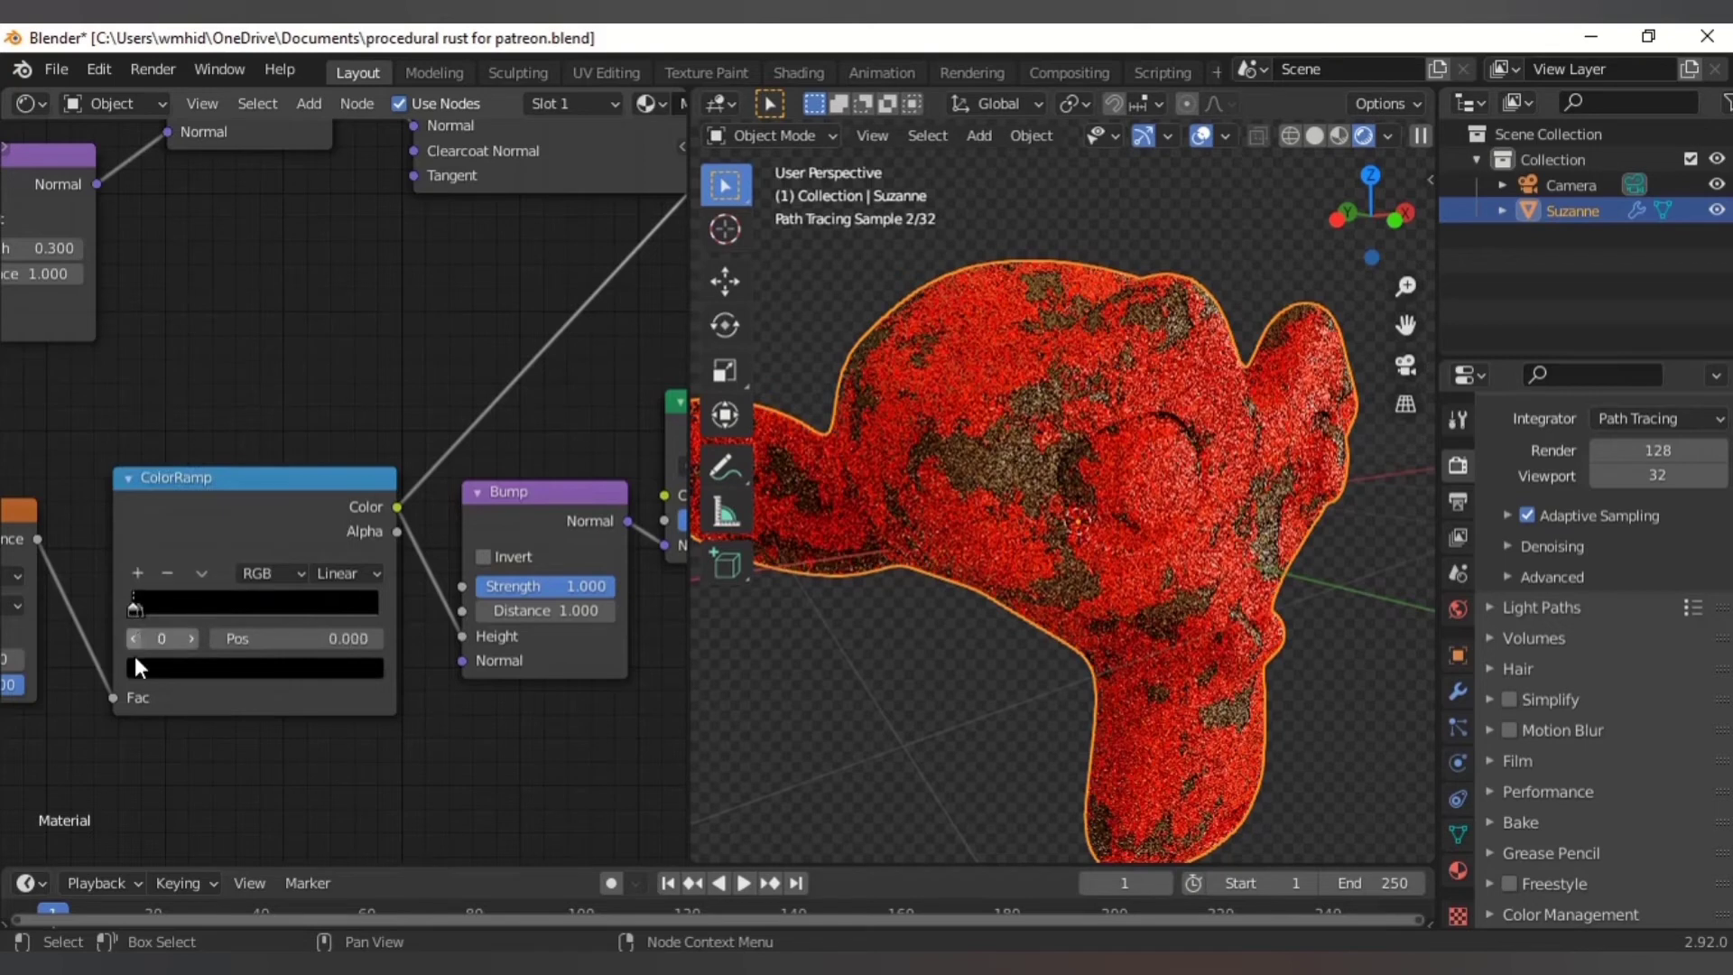
{"action": "left_click", "coordinate": [296, 673]}
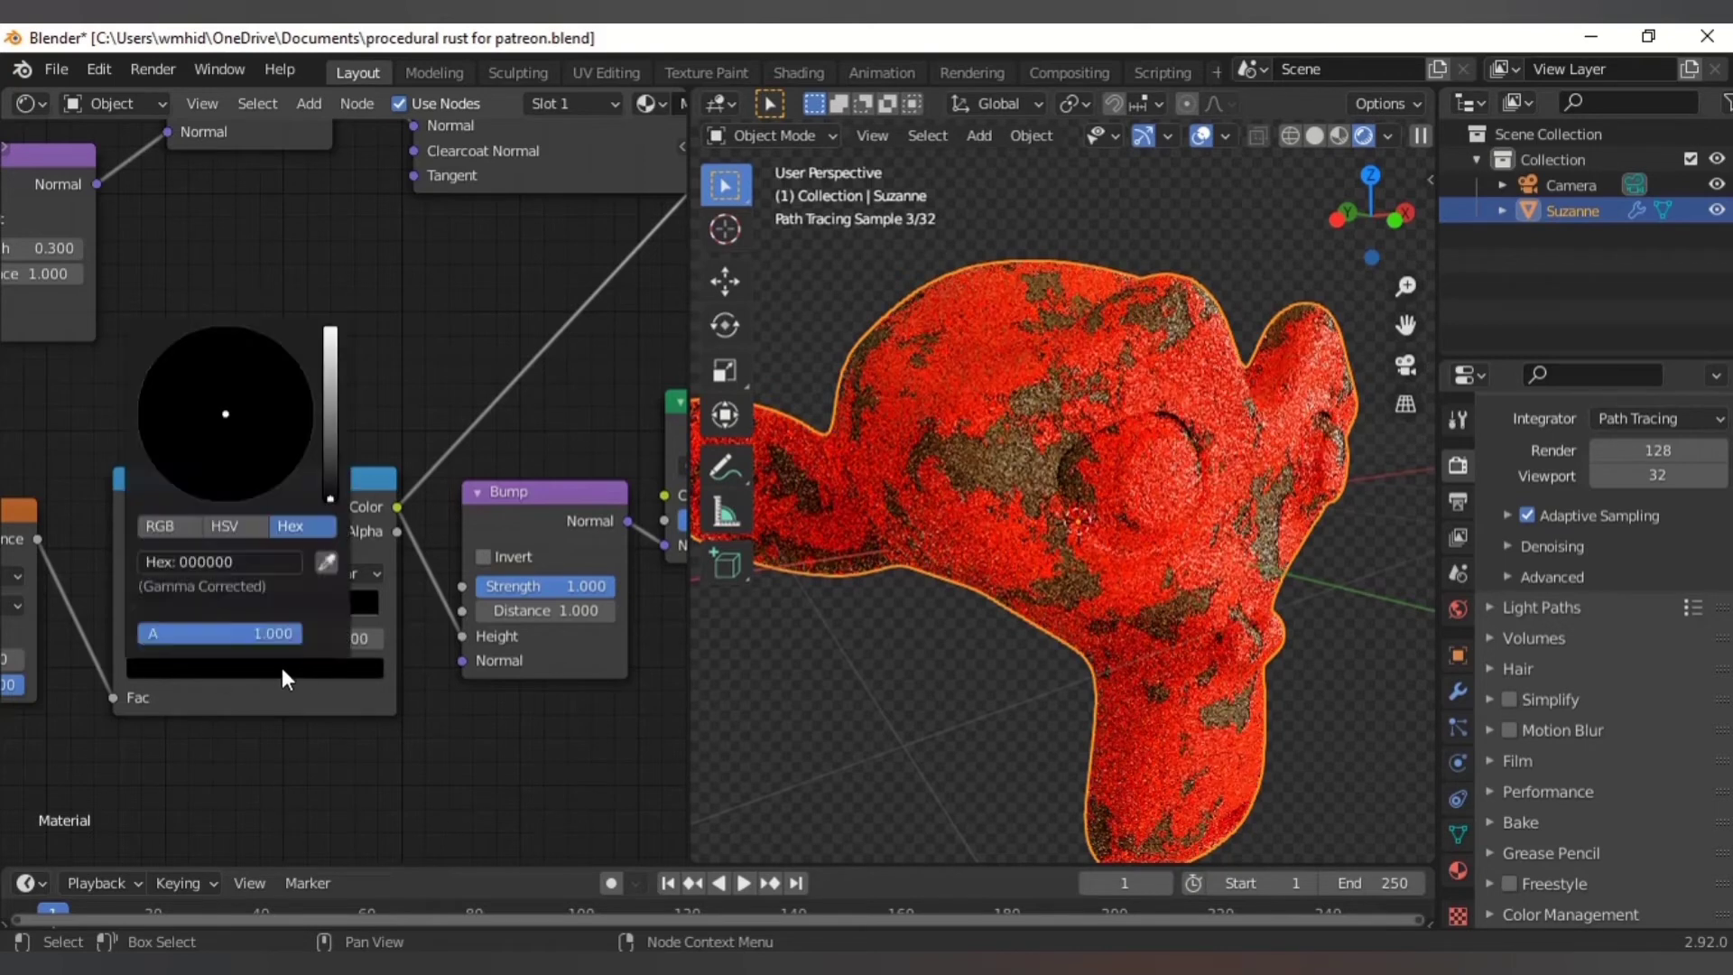
{"action": "left_click", "coordinate": [256, 557]}
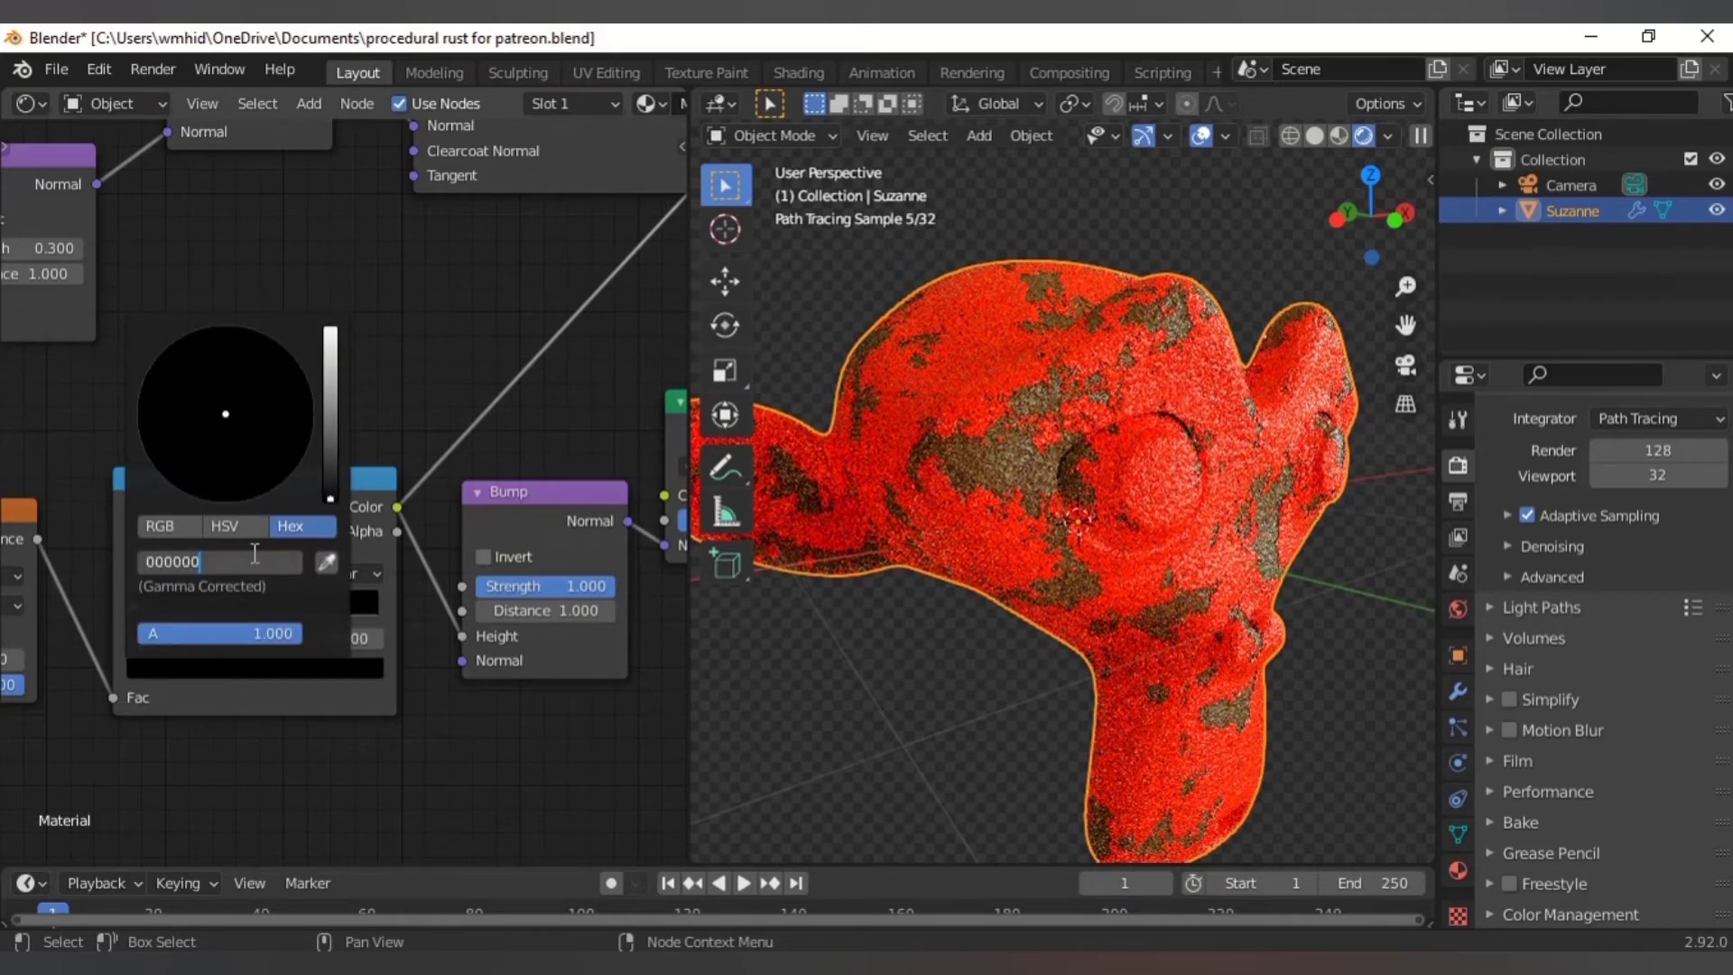
{"action": "key", "text": "BackSpace"}
{"action": "key", "text": "BackSpace"}
{"action": "key", "text": "BackSpace"}
{"action": "key", "text": "BackSpace"}
{"action": "key", "text": "BackSpace"}
{"action": "type", "text": "ffffff"}
{"action": "key", "text": "Return"}
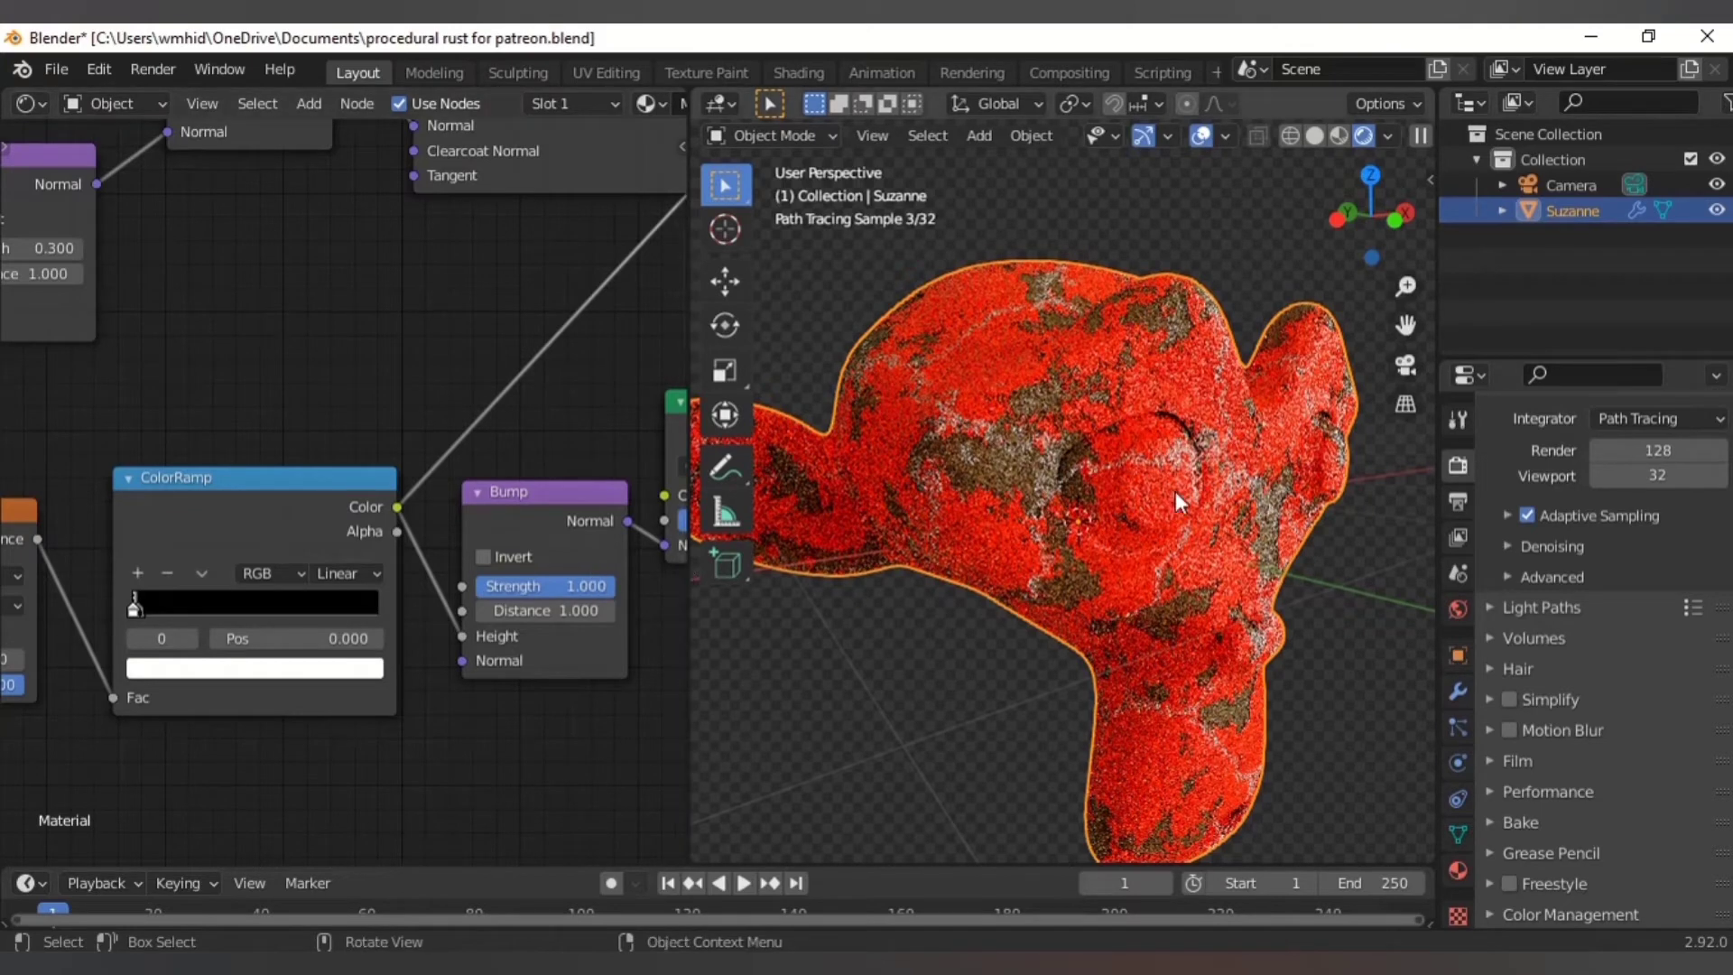
- Preview the Glossy BSDF on its own and enable Invert on the Bump node that feeds it
{"action": "middle_click_drag", "start_coordinate": [384, 481], "coordinate": [249, 550]}
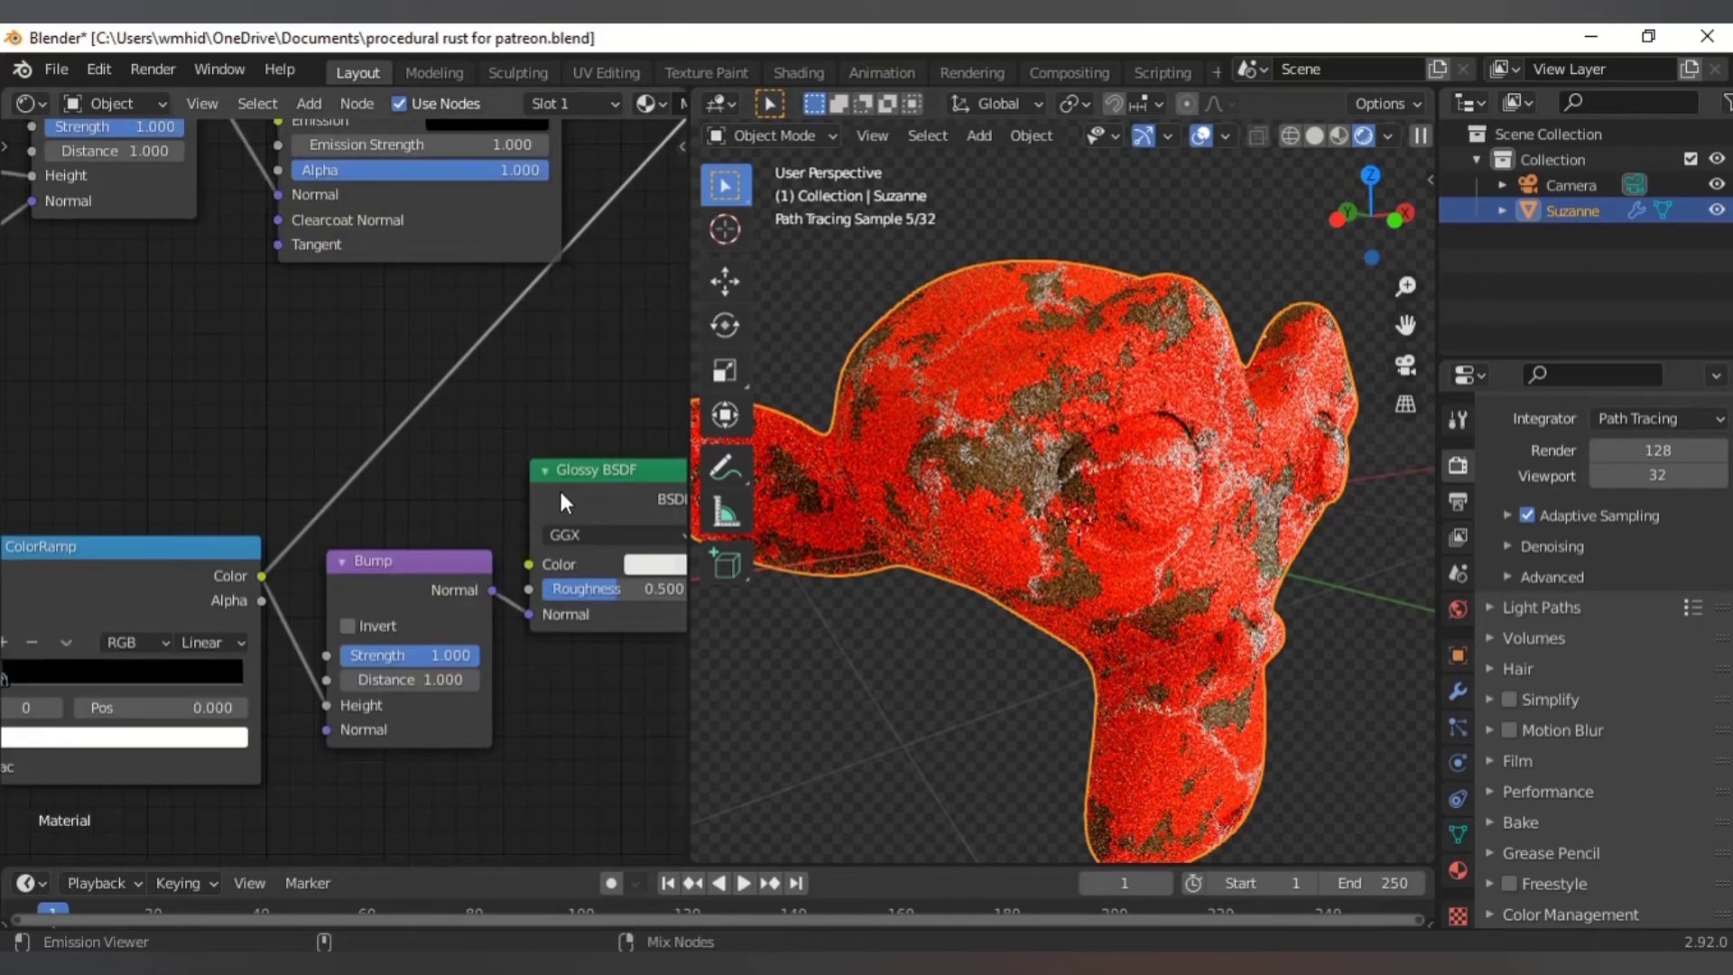
{"action": "left_click", "coordinate": [560, 502], "text": "ctrl+shift"}
{"action": "middle_click_drag", "start_coordinate": [594, 648], "coordinate": [472, 676]}
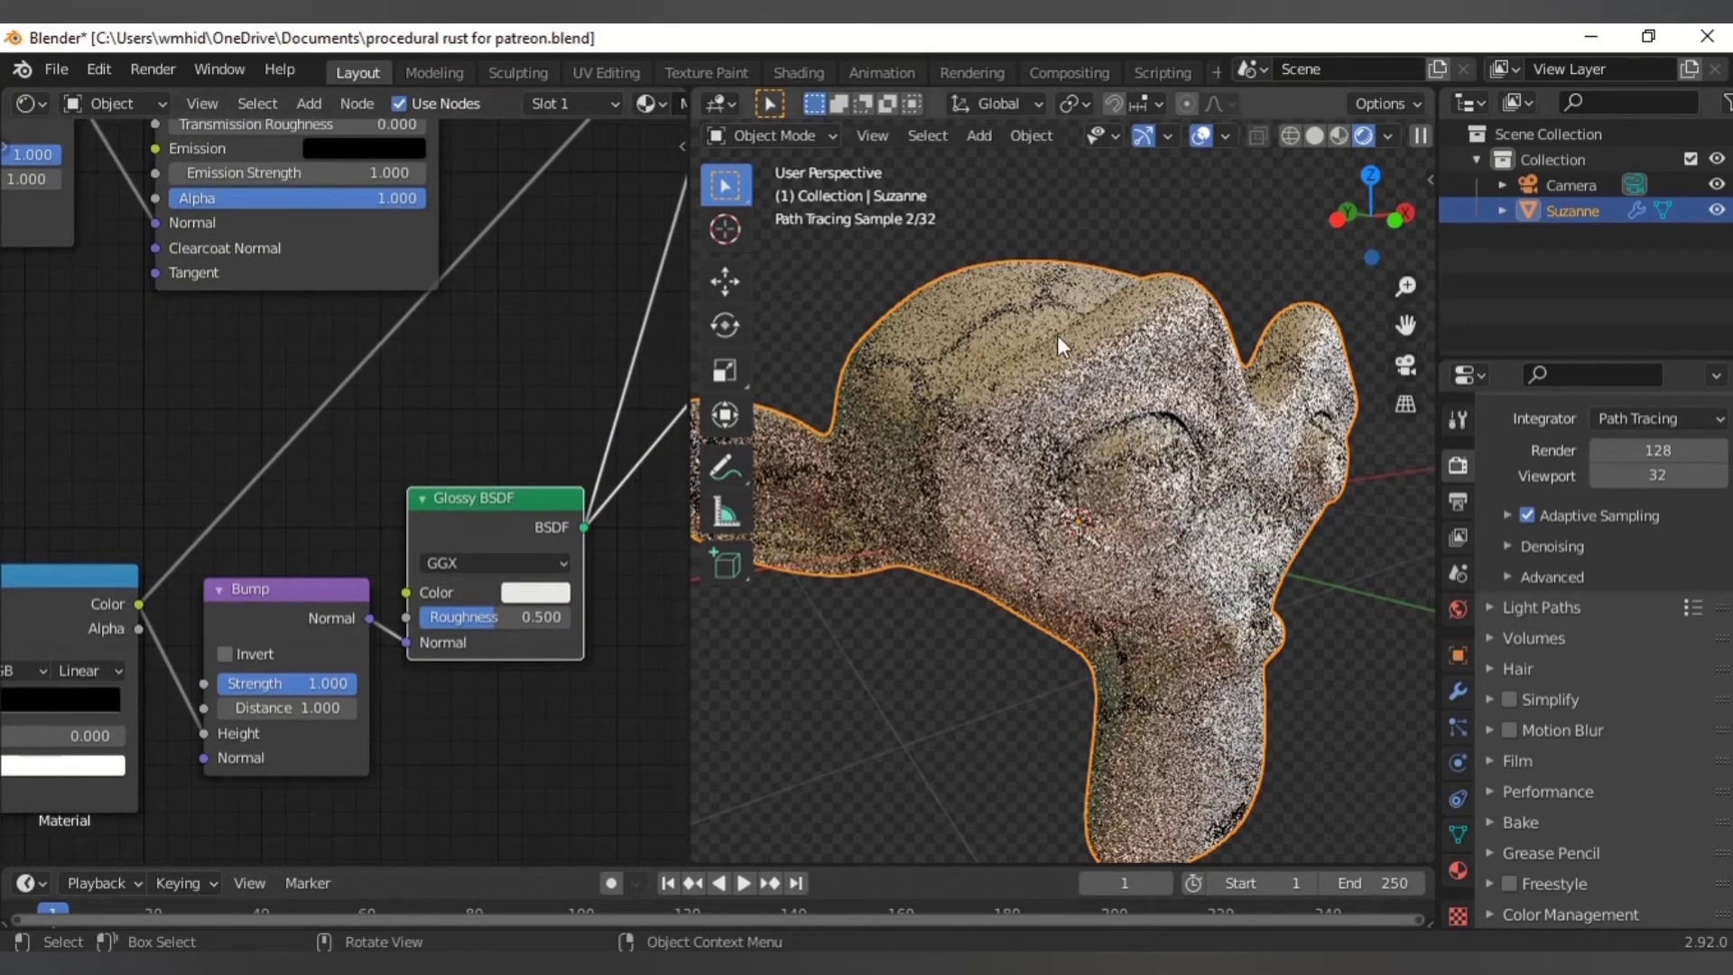
{"action": "left_click", "coordinate": [230, 649]}
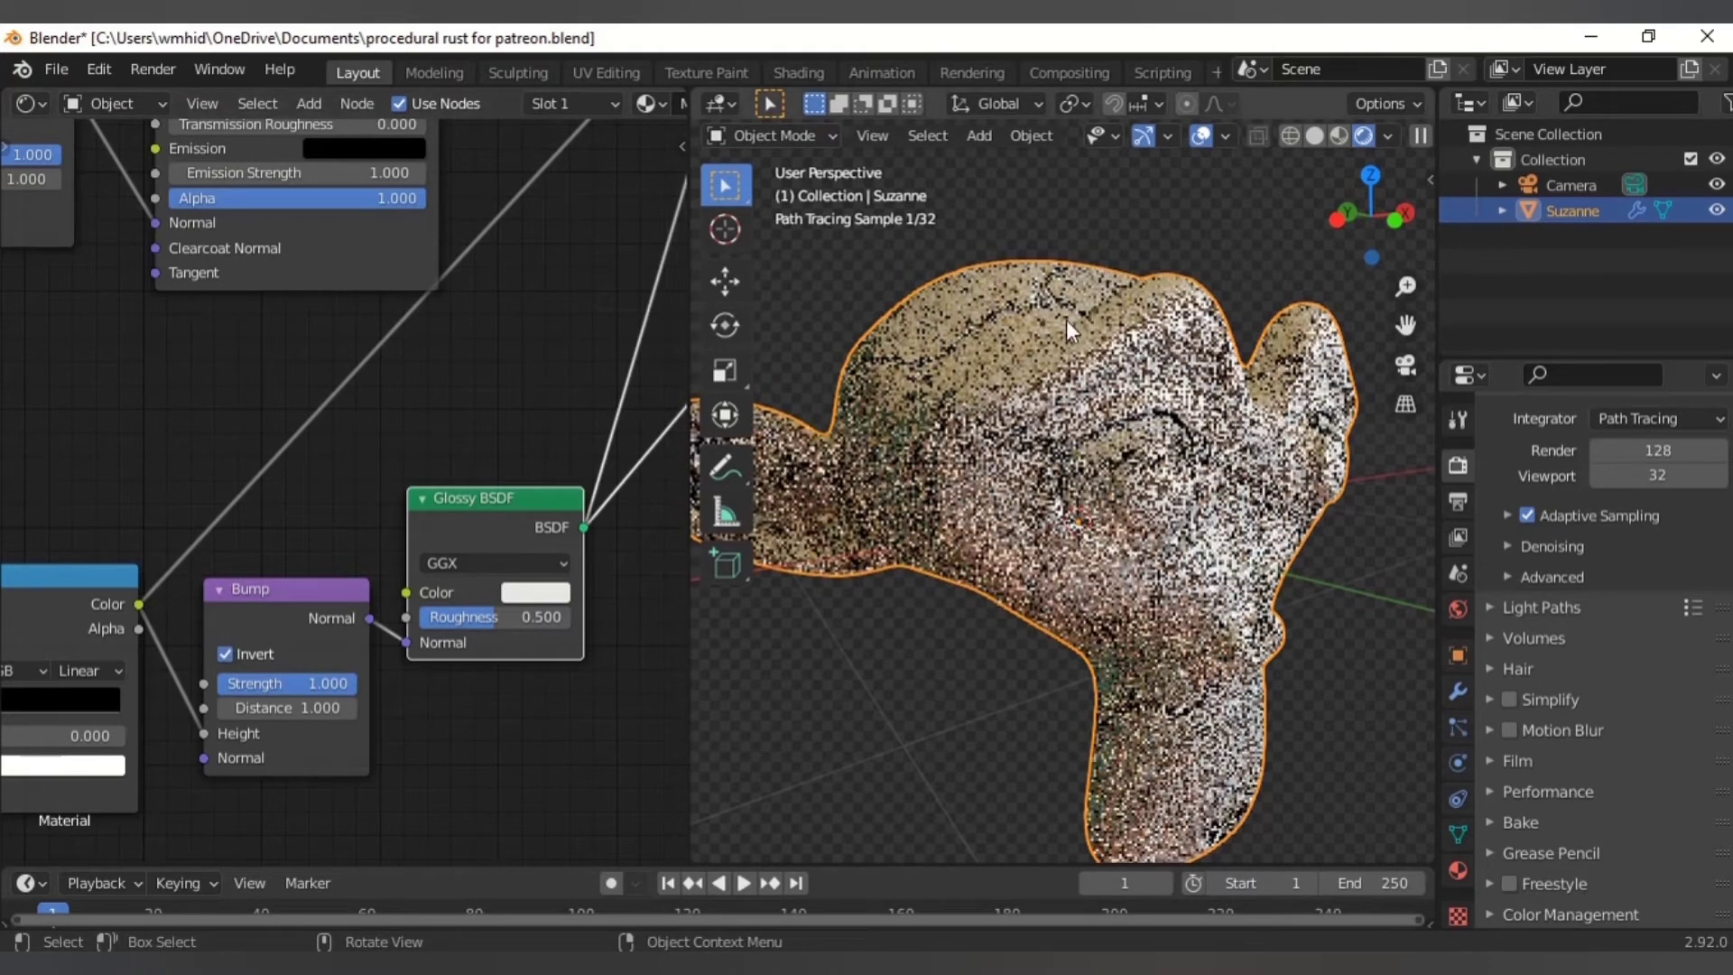
- Set the position of the black stop in the Voronoi ColorRamp to 0.013
{"action": "middle_click_drag", "start_coordinate": [190, 527], "coordinate": [468, 338]}
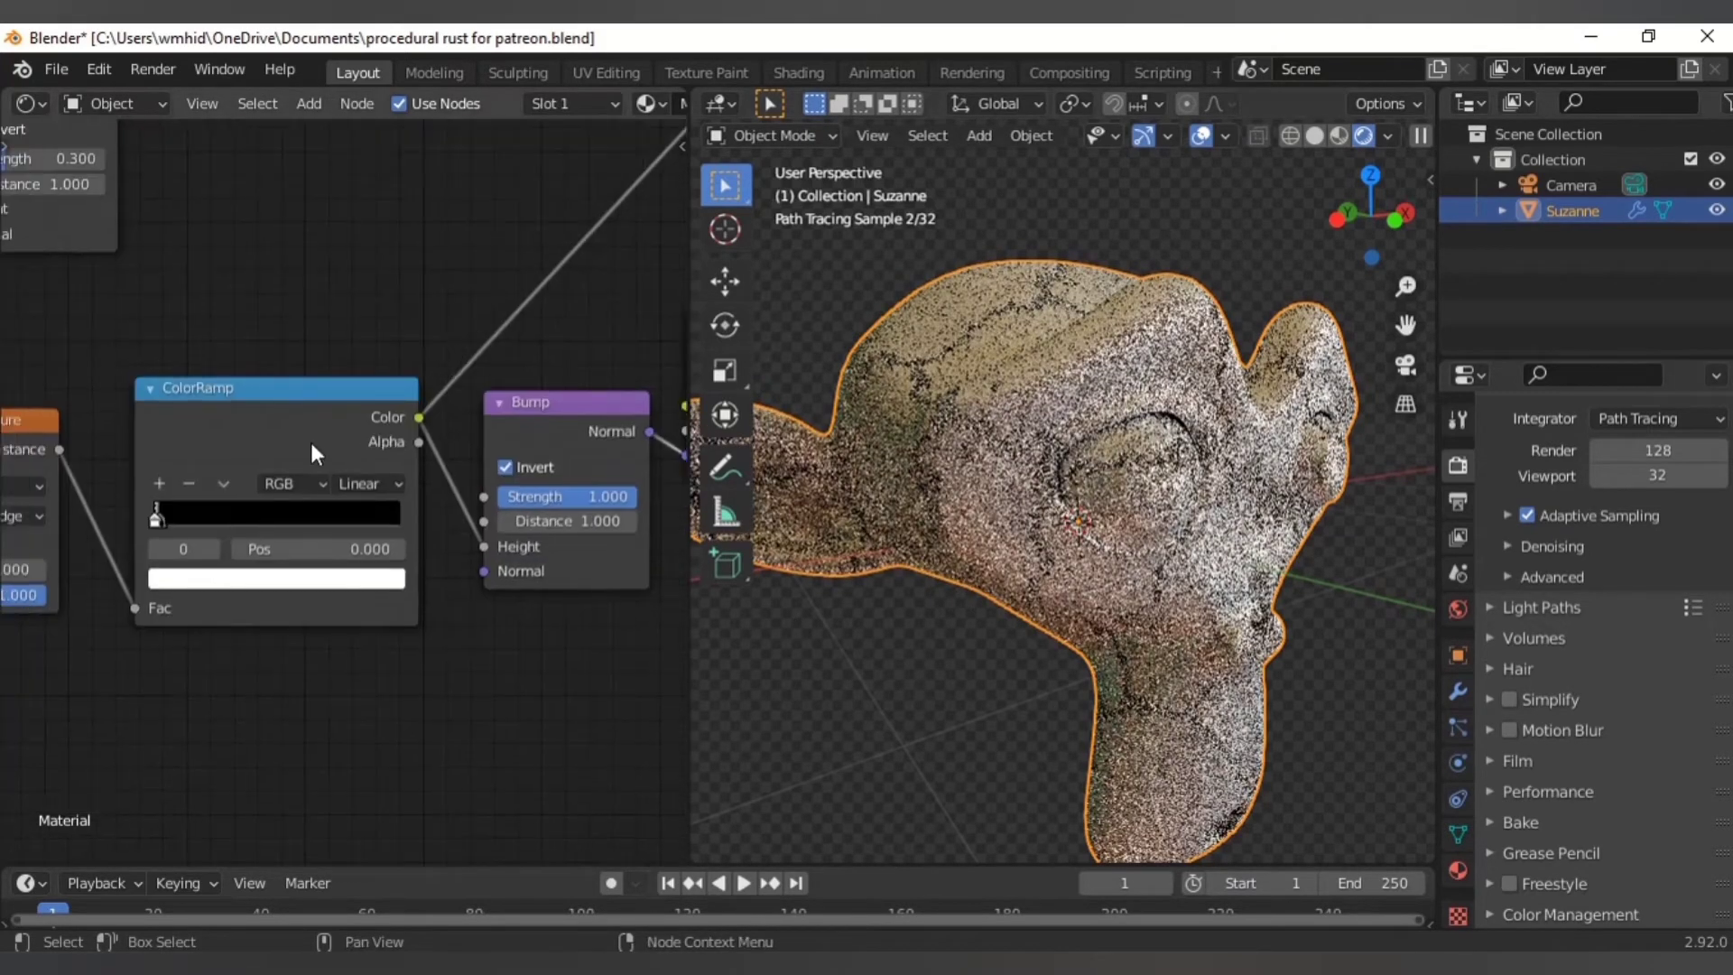
{"action": "scroll", "coordinate": [316, 460], "scroll_direction": "up", "scroll_amount": 3}
{"action": "left_click", "coordinate": [177, 561]}
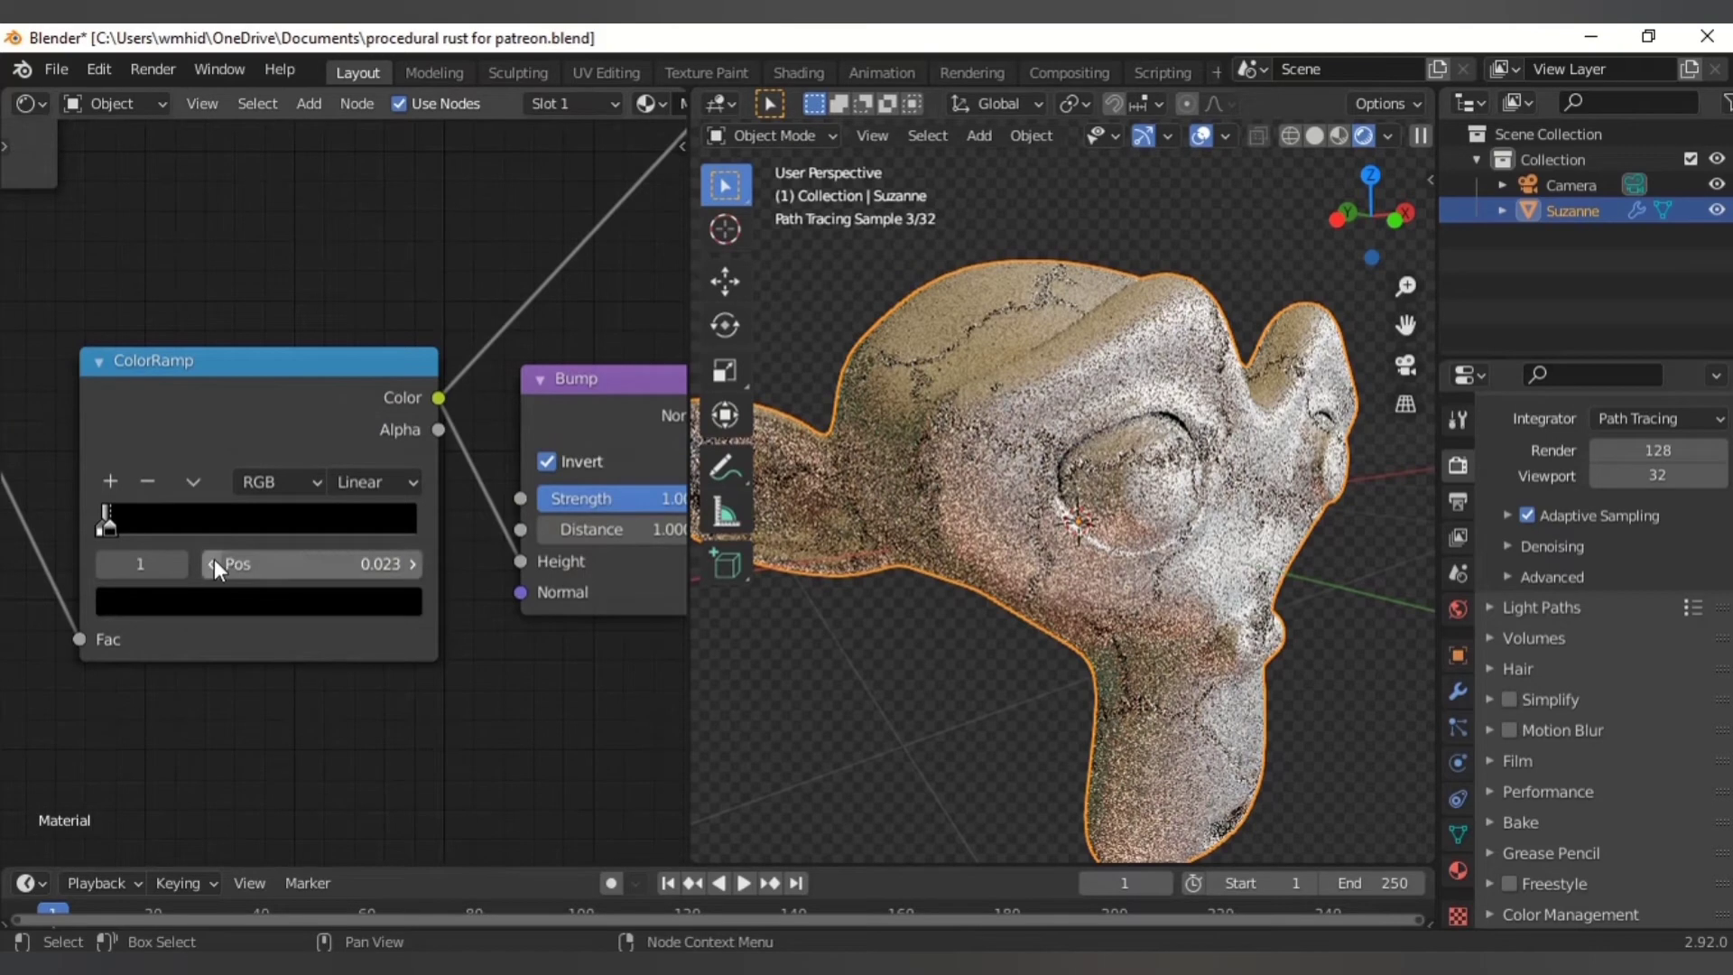
{"action": "left_click", "coordinate": [413, 566]}
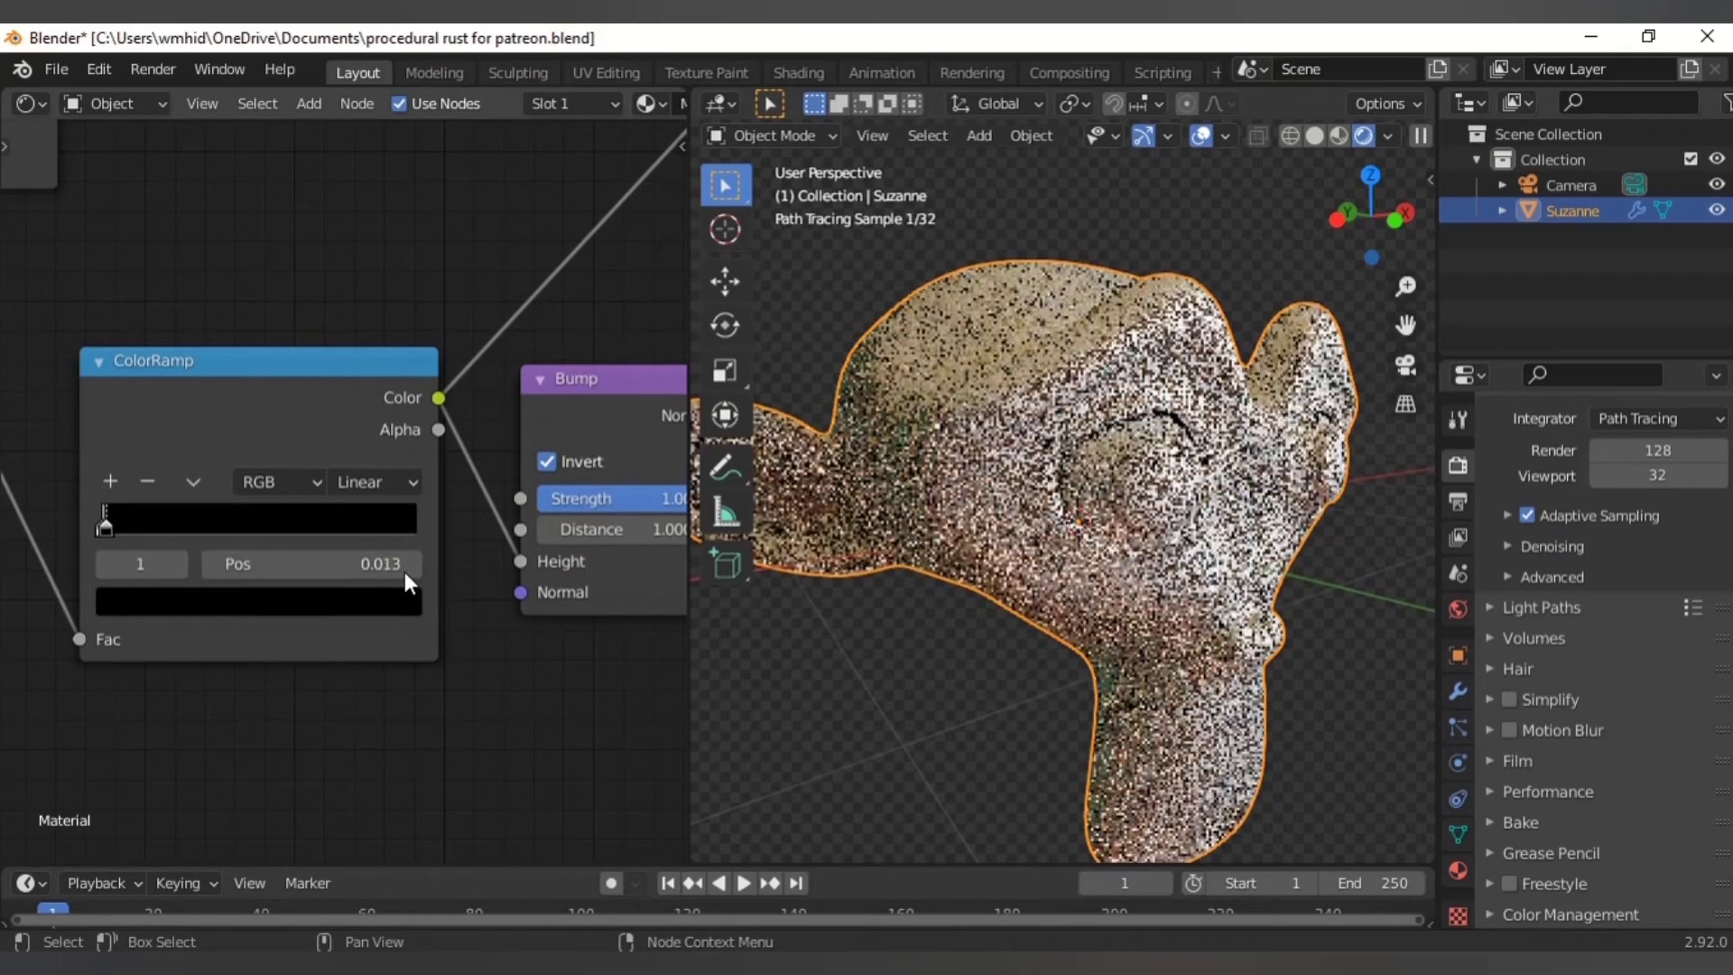
{"action": "scroll", "coordinate": [355, 349], "scroll_direction": "down", "scroll_amount": 2}
{"action": "scroll", "coordinate": [364, 346], "scroll_direction": "down", "scroll_amount": 2}
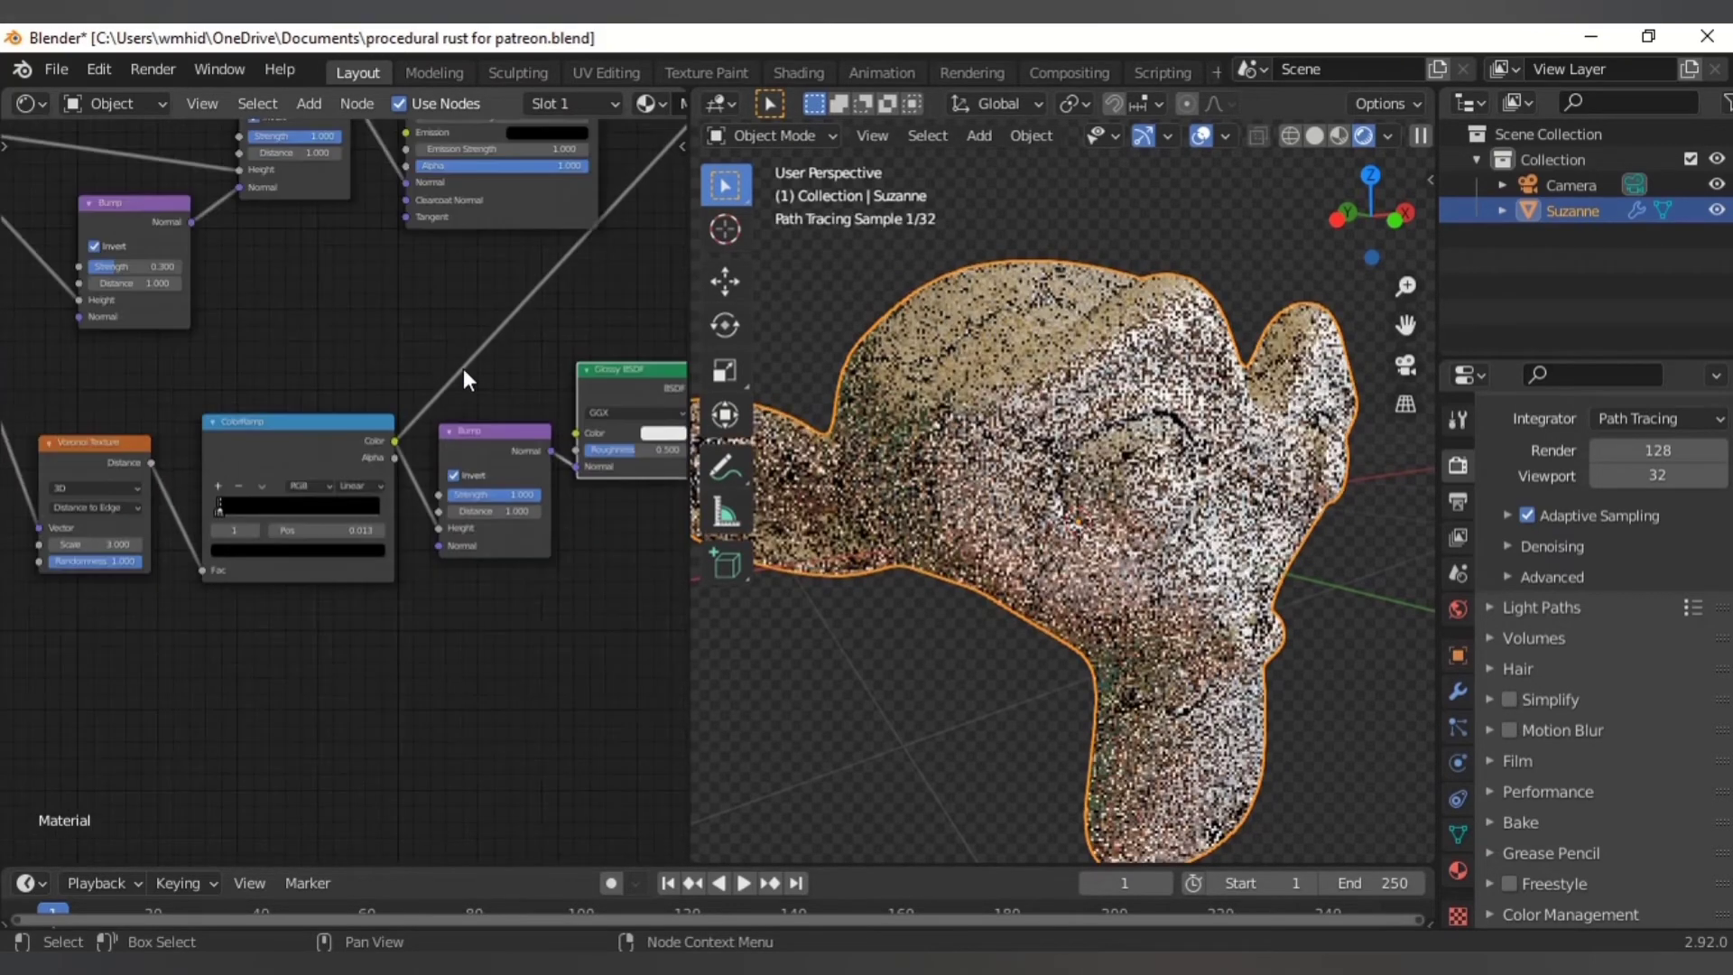
- Route the Mix Shader back to the Material Output in place of the Glossy BSDF preview
{"action": "middle_click_drag", "start_coordinate": [463, 368], "coordinate": [378, 503]}
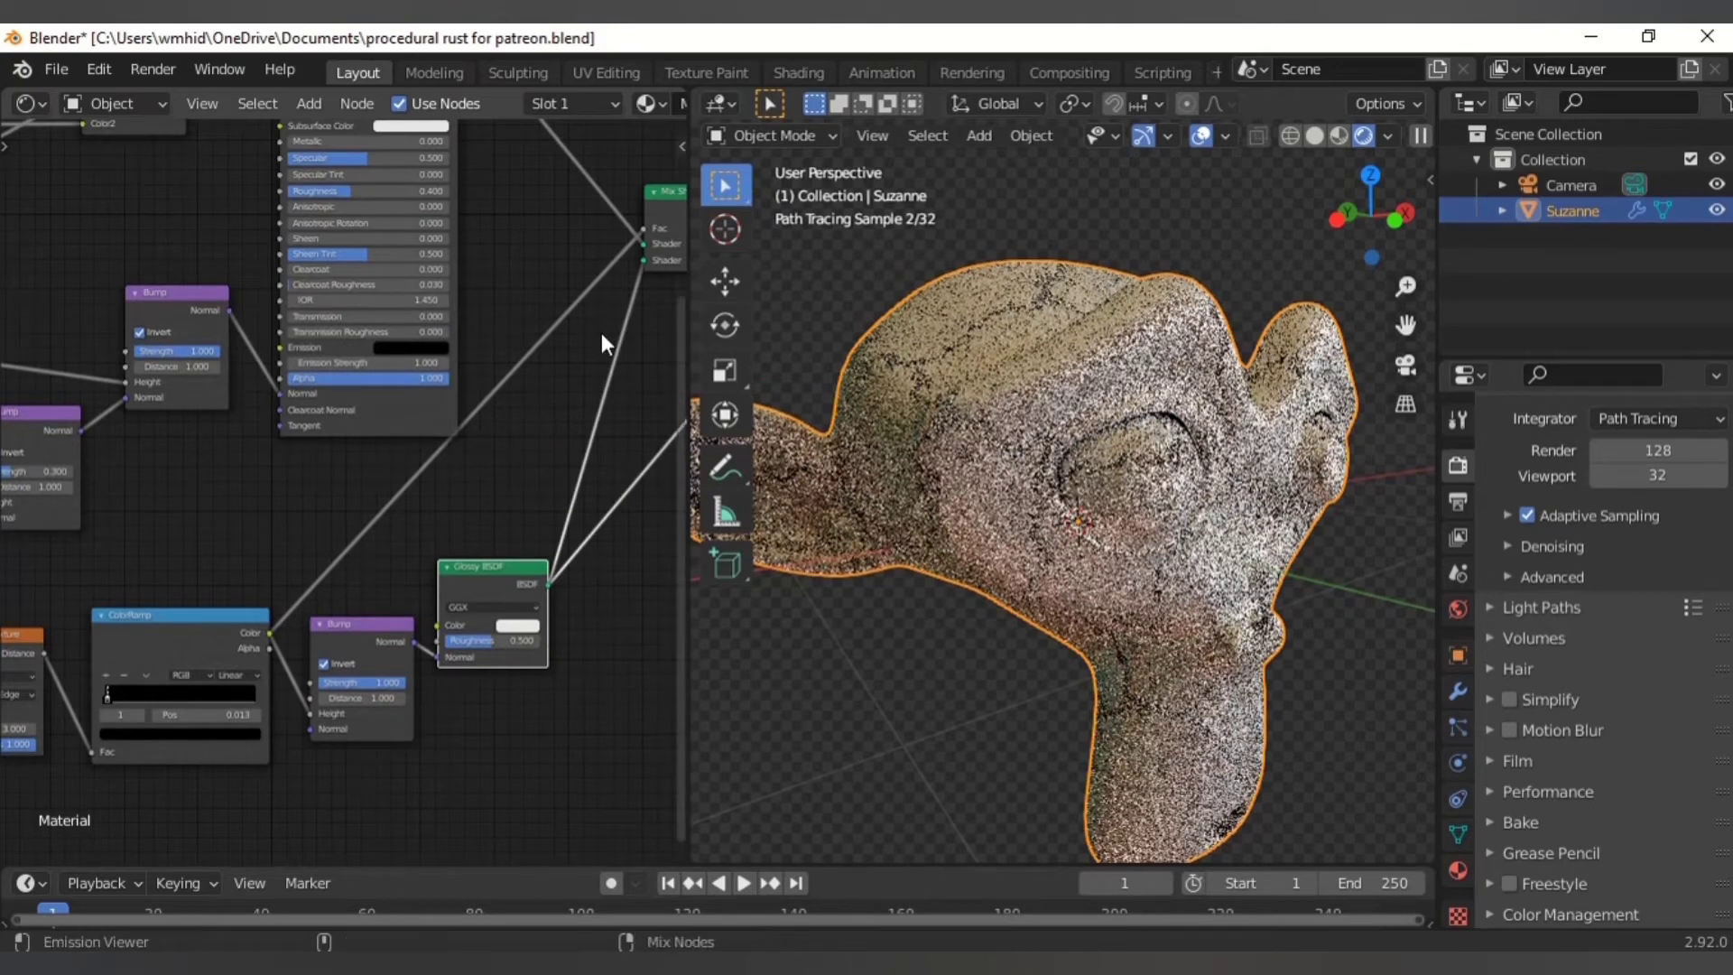
{"action": "middle_click_drag", "start_coordinate": [601, 332], "coordinate": [407, 470]}
{"action": "left_click", "coordinate": [514, 360], "text": "ctrl+shift"}
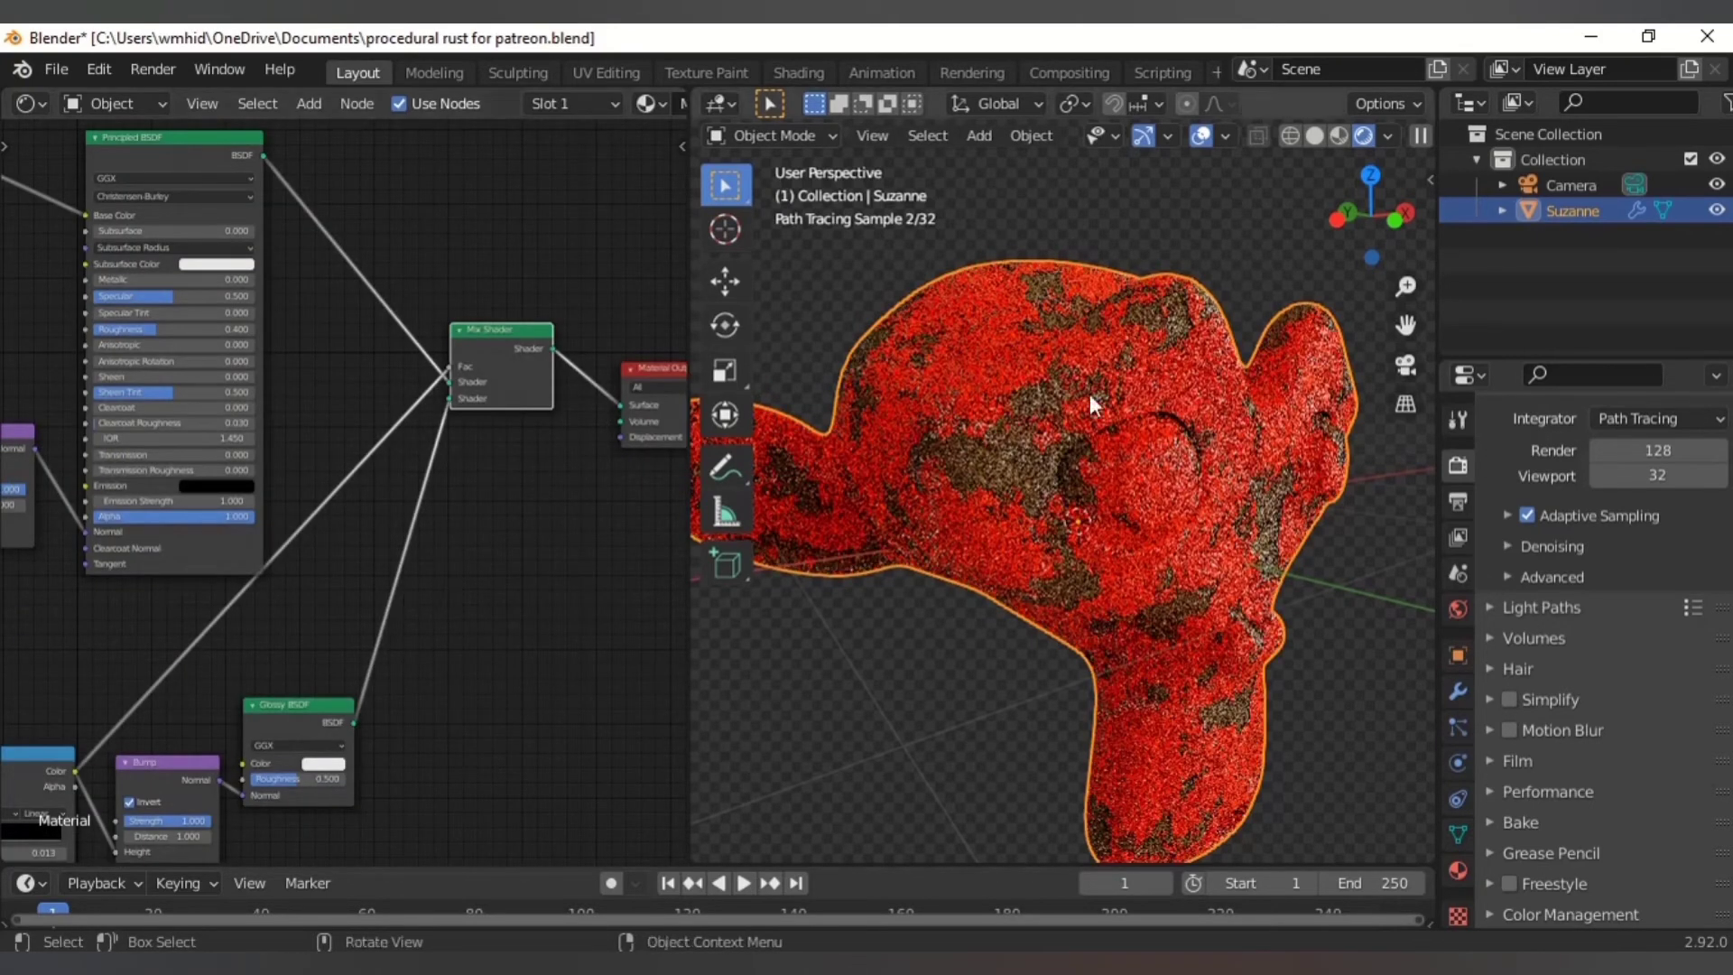
- Move the Glossy BSDF node slightly up and connect the brown rust ColorRamp's Color output to its Color input
{"action": "middle_click_drag", "start_coordinate": [460, 601], "coordinate": [354, 517]}
{"action": "scroll", "coordinate": [353, 517], "scroll_direction": "down", "scroll_amount": 3}
{"action": "scroll", "coordinate": [548, 636], "scroll_direction": "up", "scroll_amount": 1}
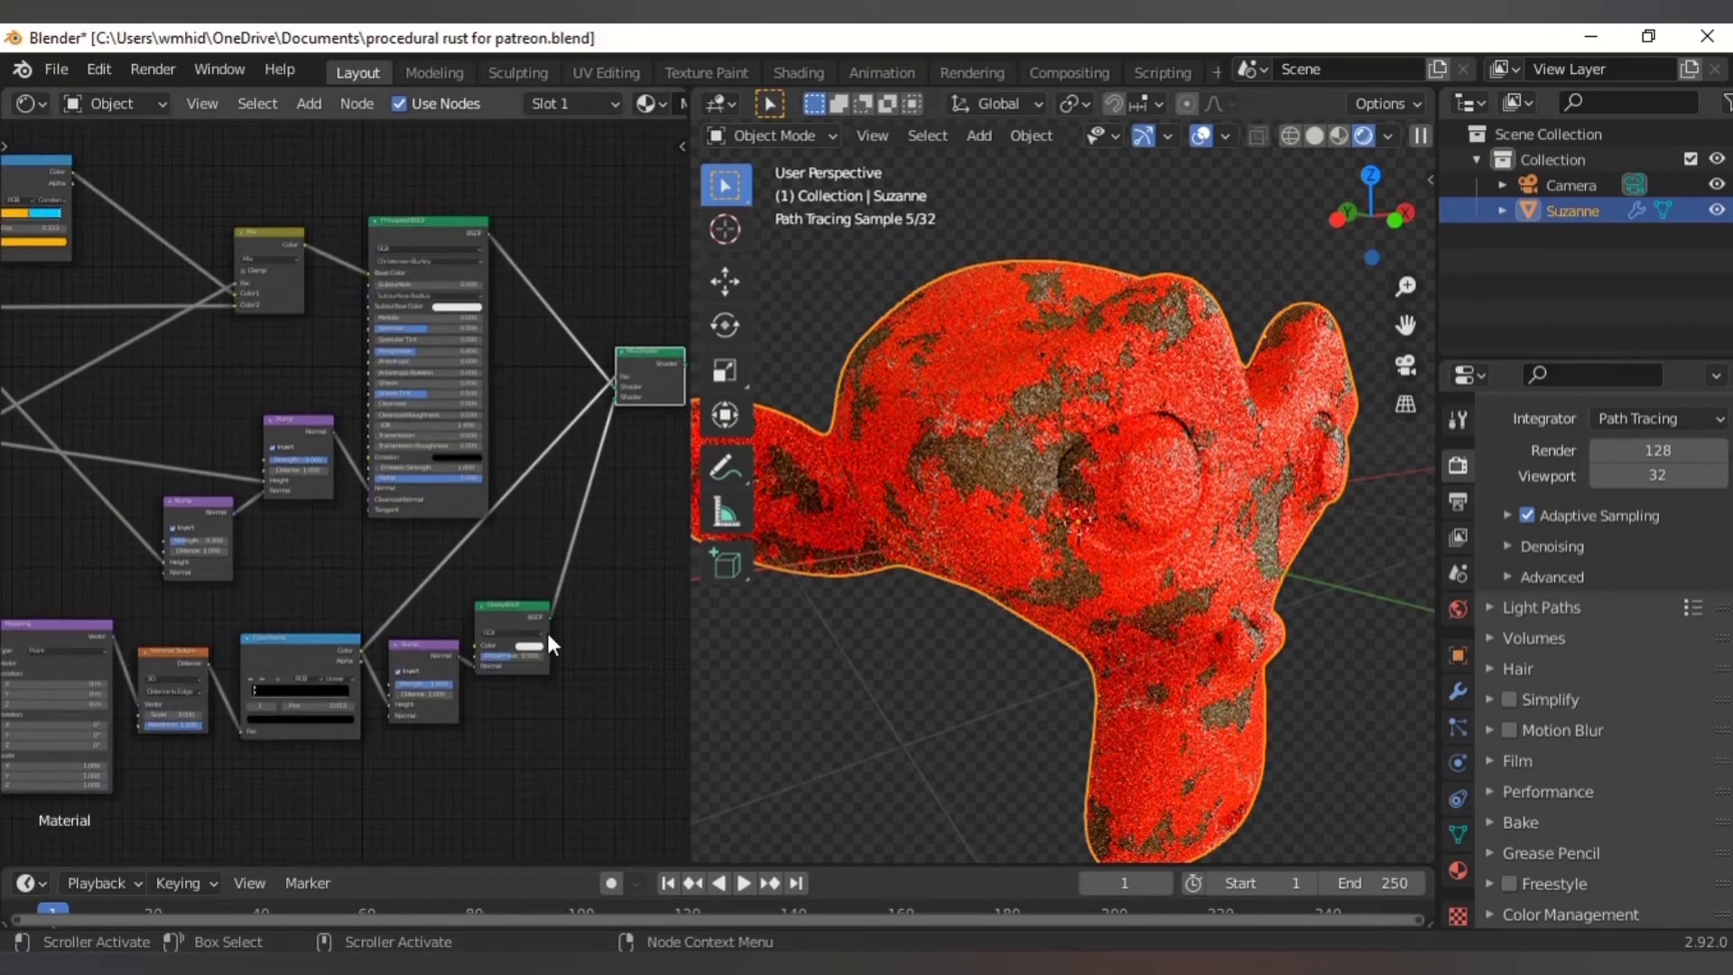
{"action": "scroll", "coordinate": [501, 619], "scroll_direction": "down", "scroll_amount": 1}
{"action": "left_click_drag", "start_coordinate": [506, 595], "coordinate": [516, 551]}
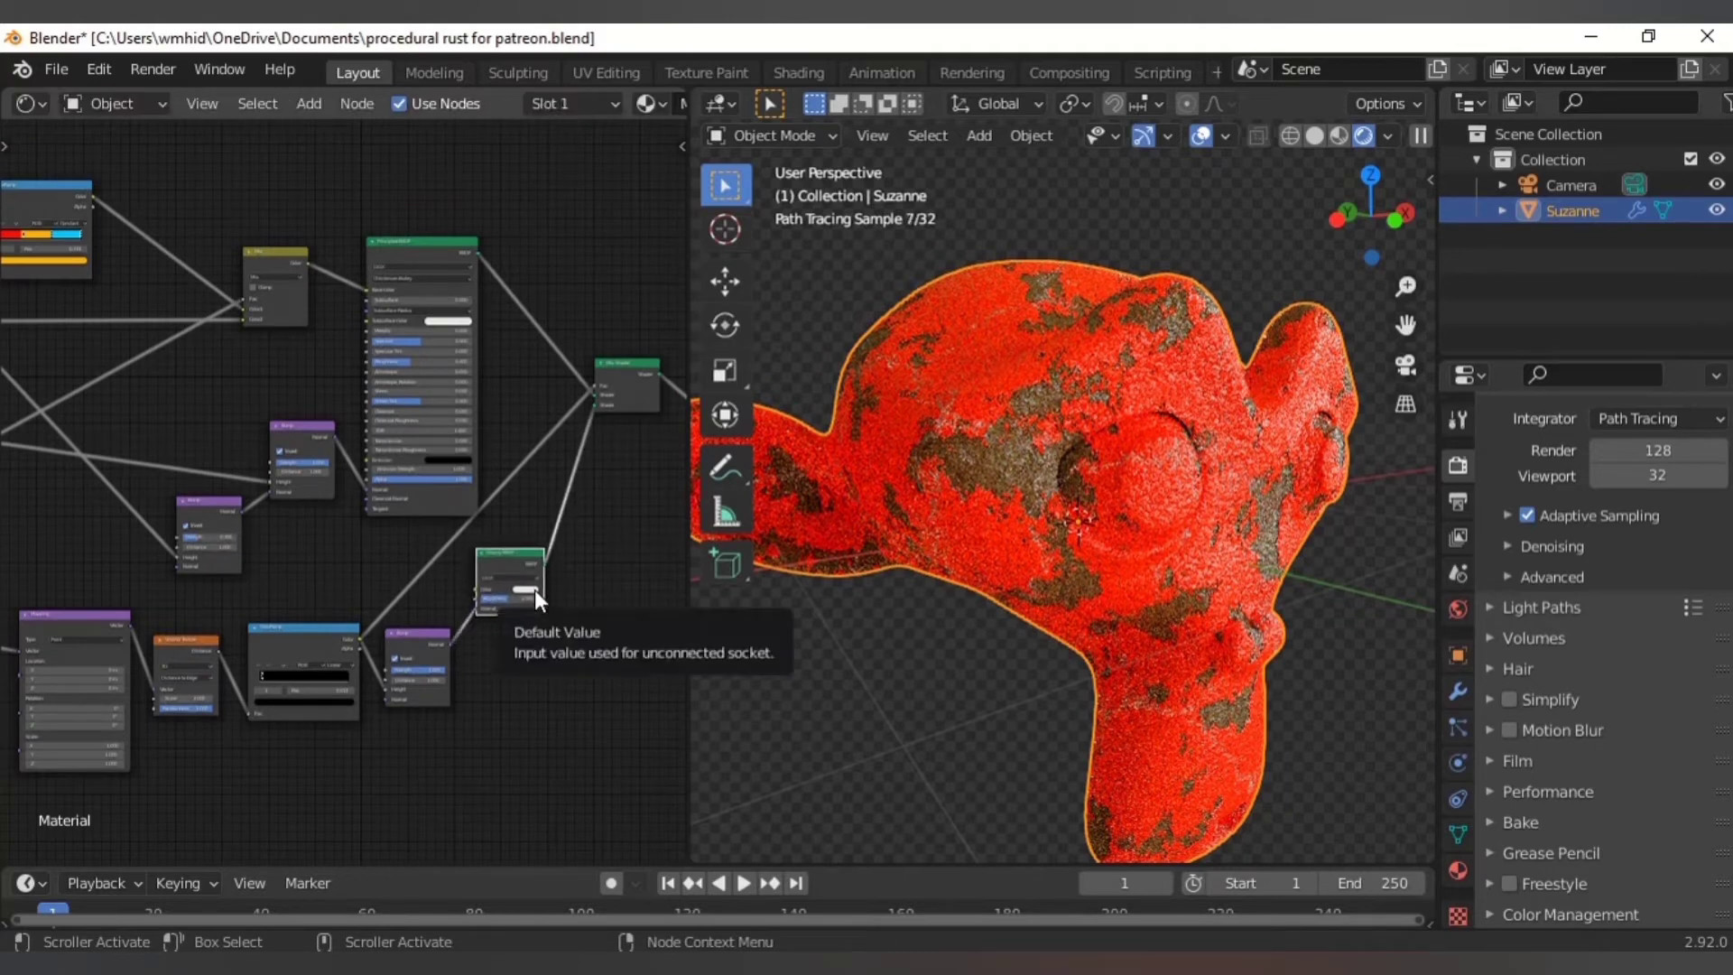
{"action": "middle_click_drag", "start_coordinate": [124, 482], "coordinate": [260, 470]}
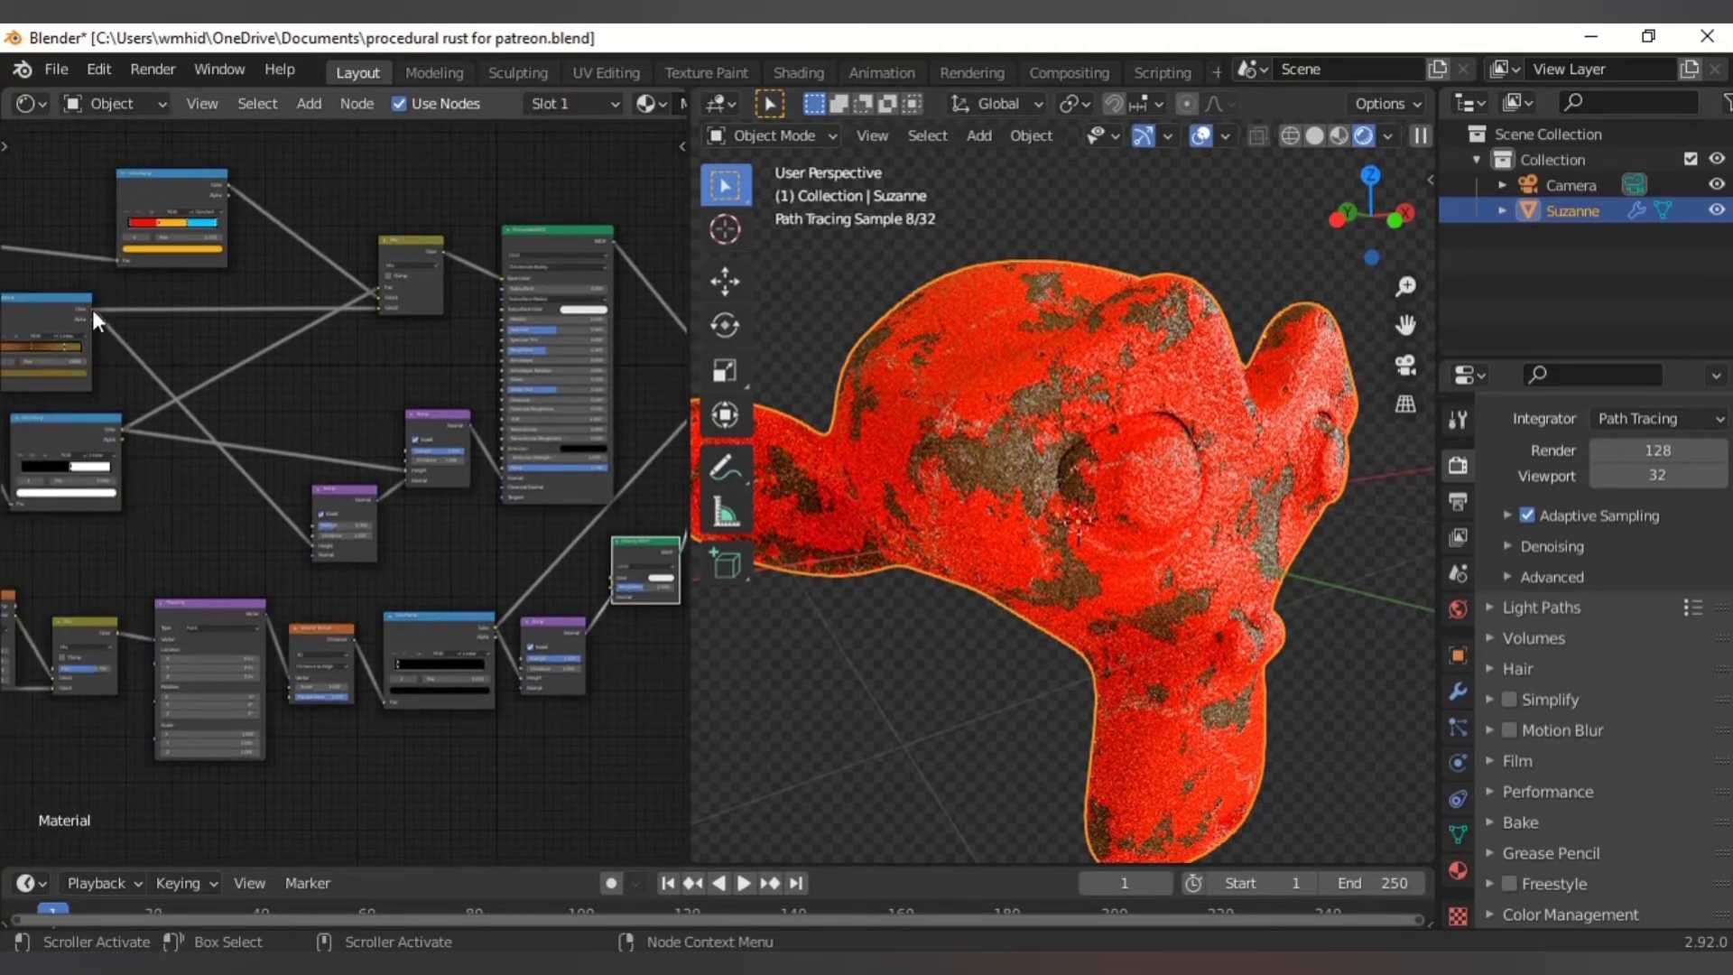
{"action": "left_click", "coordinate": [168, 279]}
{"action": "left_click_drag", "start_coordinate": [94, 308], "coordinate": [607, 577]}
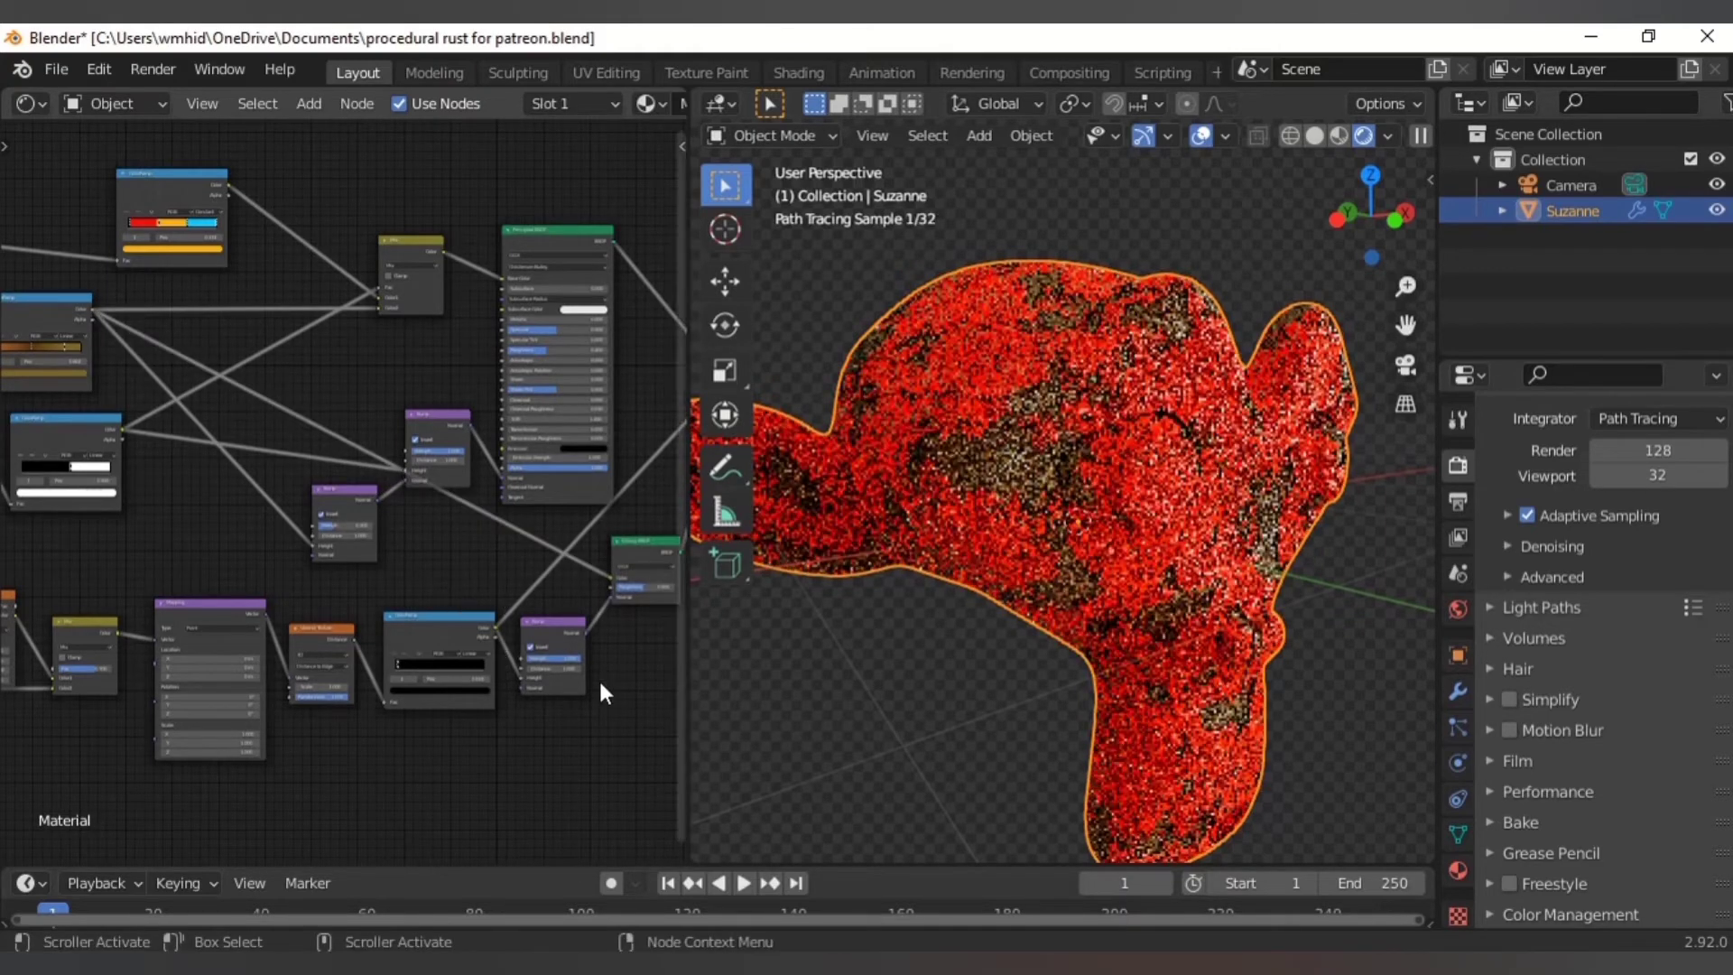
- Set the Roughness of the Glossy BSDF to 0.8
{"action": "scroll", "coordinate": [599, 679], "scroll_direction": "up", "scroll_amount": 3}
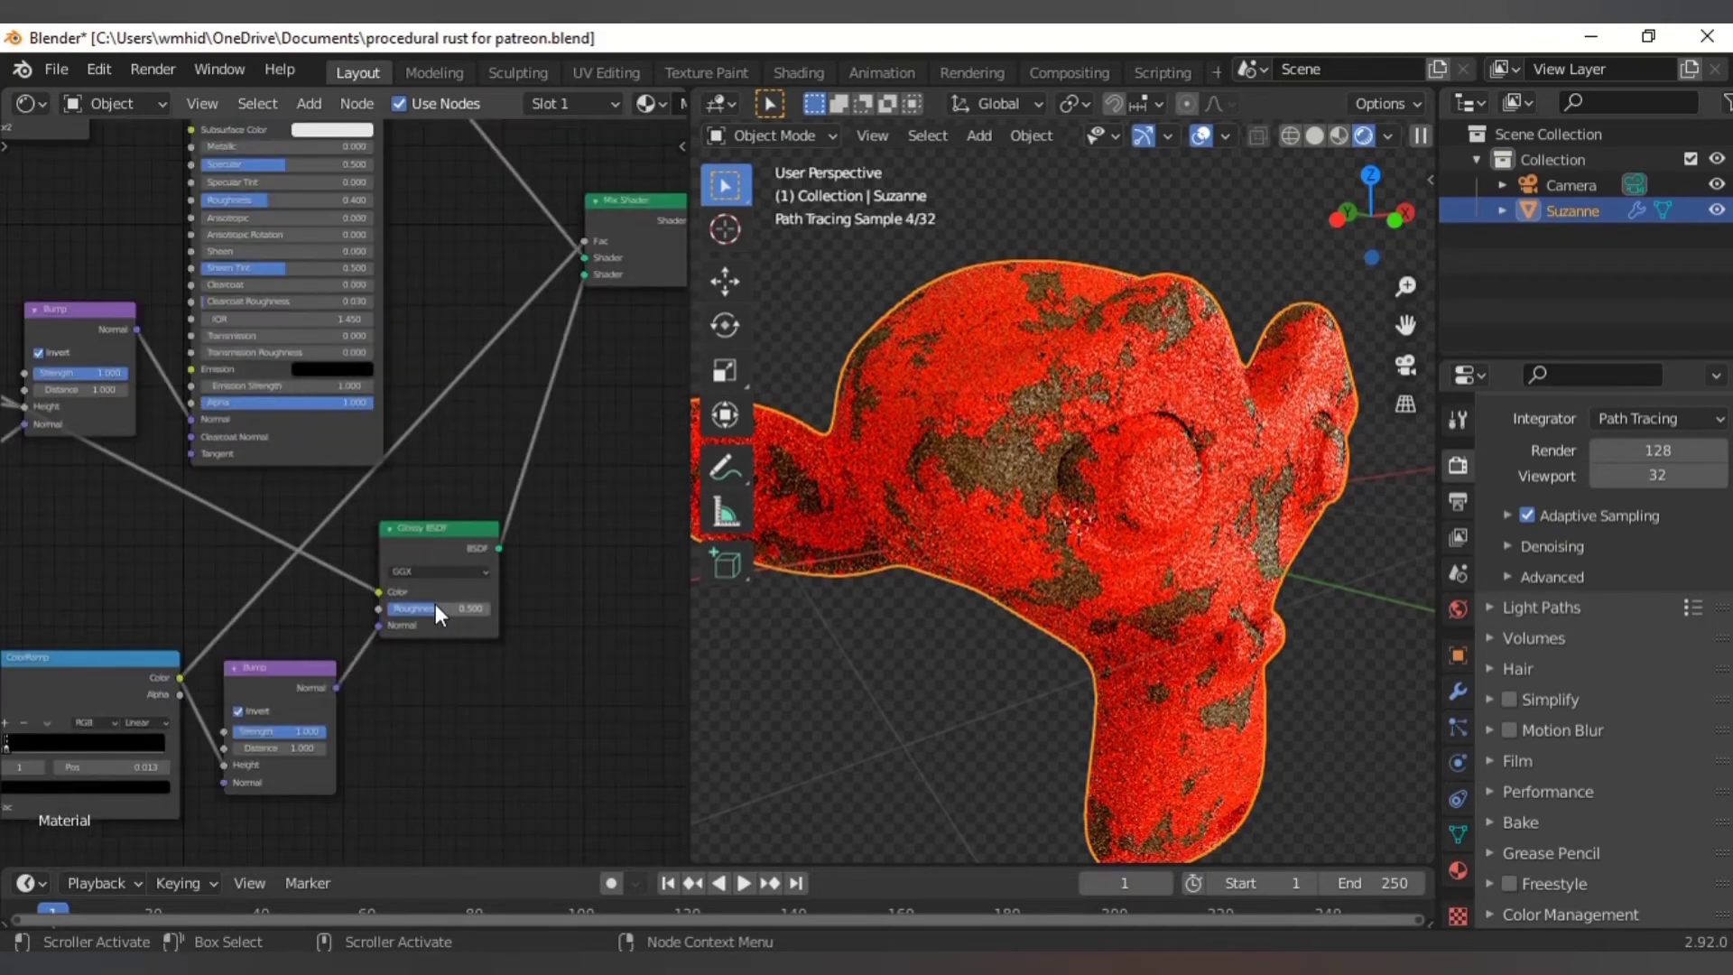
{"action": "left_click", "coordinate": [440, 604]}
{"action": "key", "text": "BackSpace"}
{"action": "key", "text": "BackSpace"}
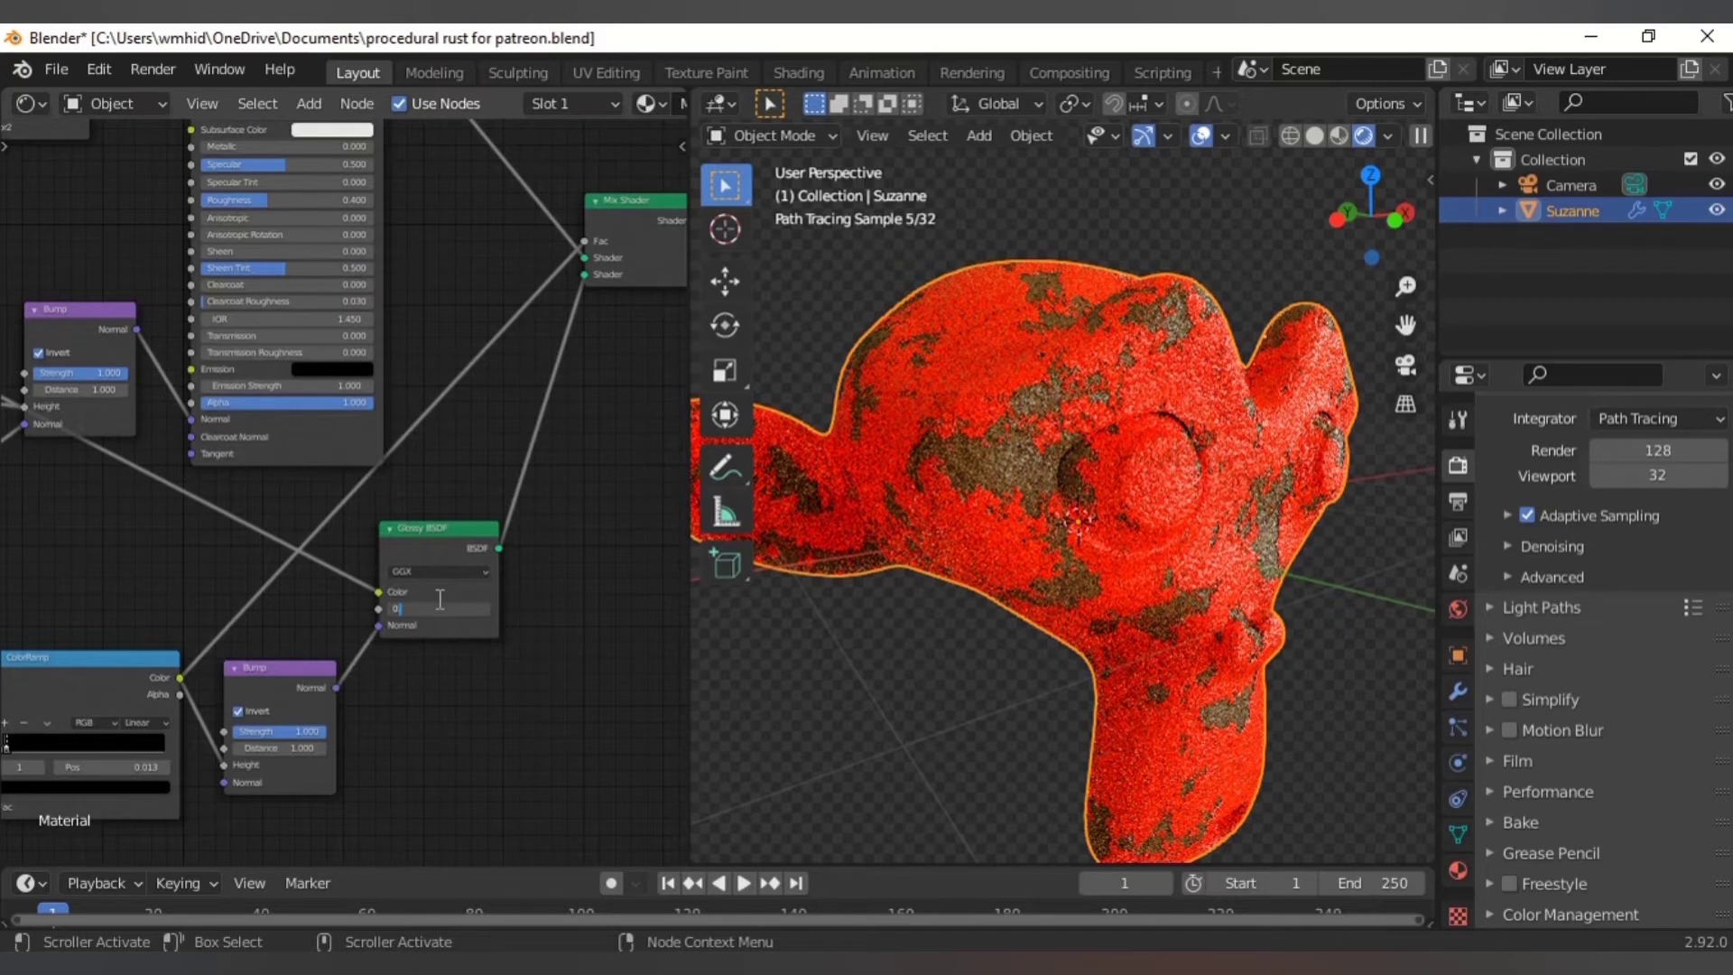
{"action": "key", "text": "Return"}
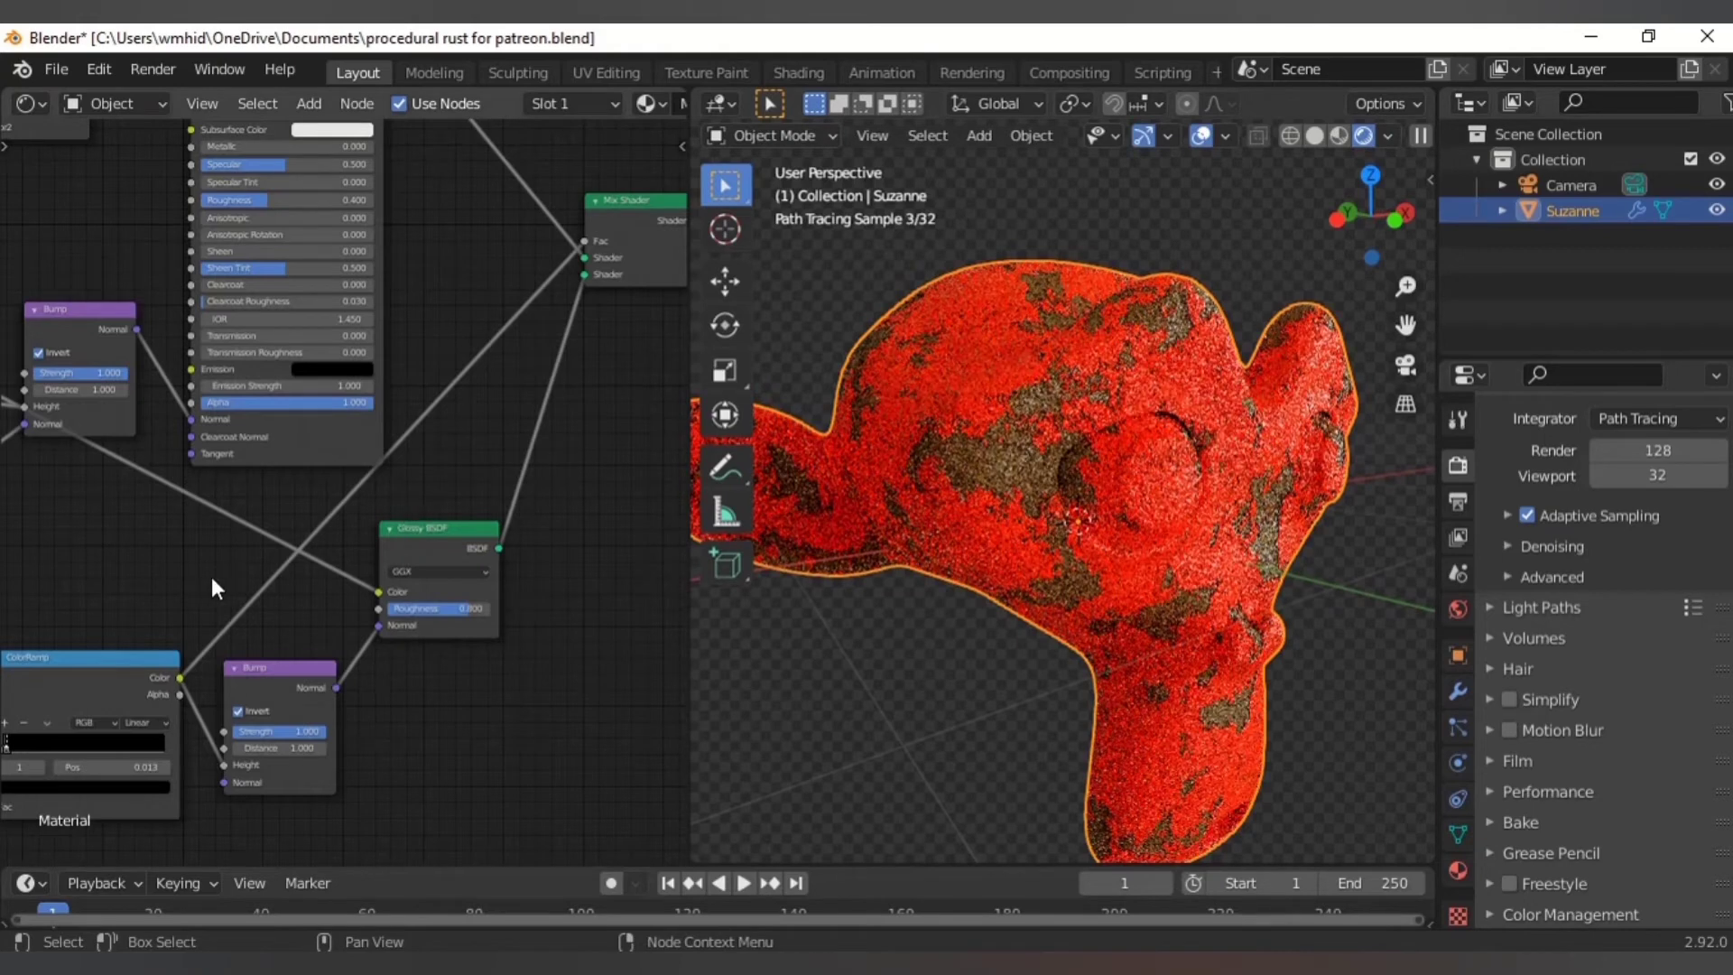
- View the monkey head from the front and raise the Voronoi ColorRamp's black stop position to 0.043
{"action": "middle_click_drag", "start_coordinate": [182, 561], "coordinate": [485, 689]}
{"action": "middle_click_drag", "start_coordinate": [189, 485], "coordinate": [288, 516]}
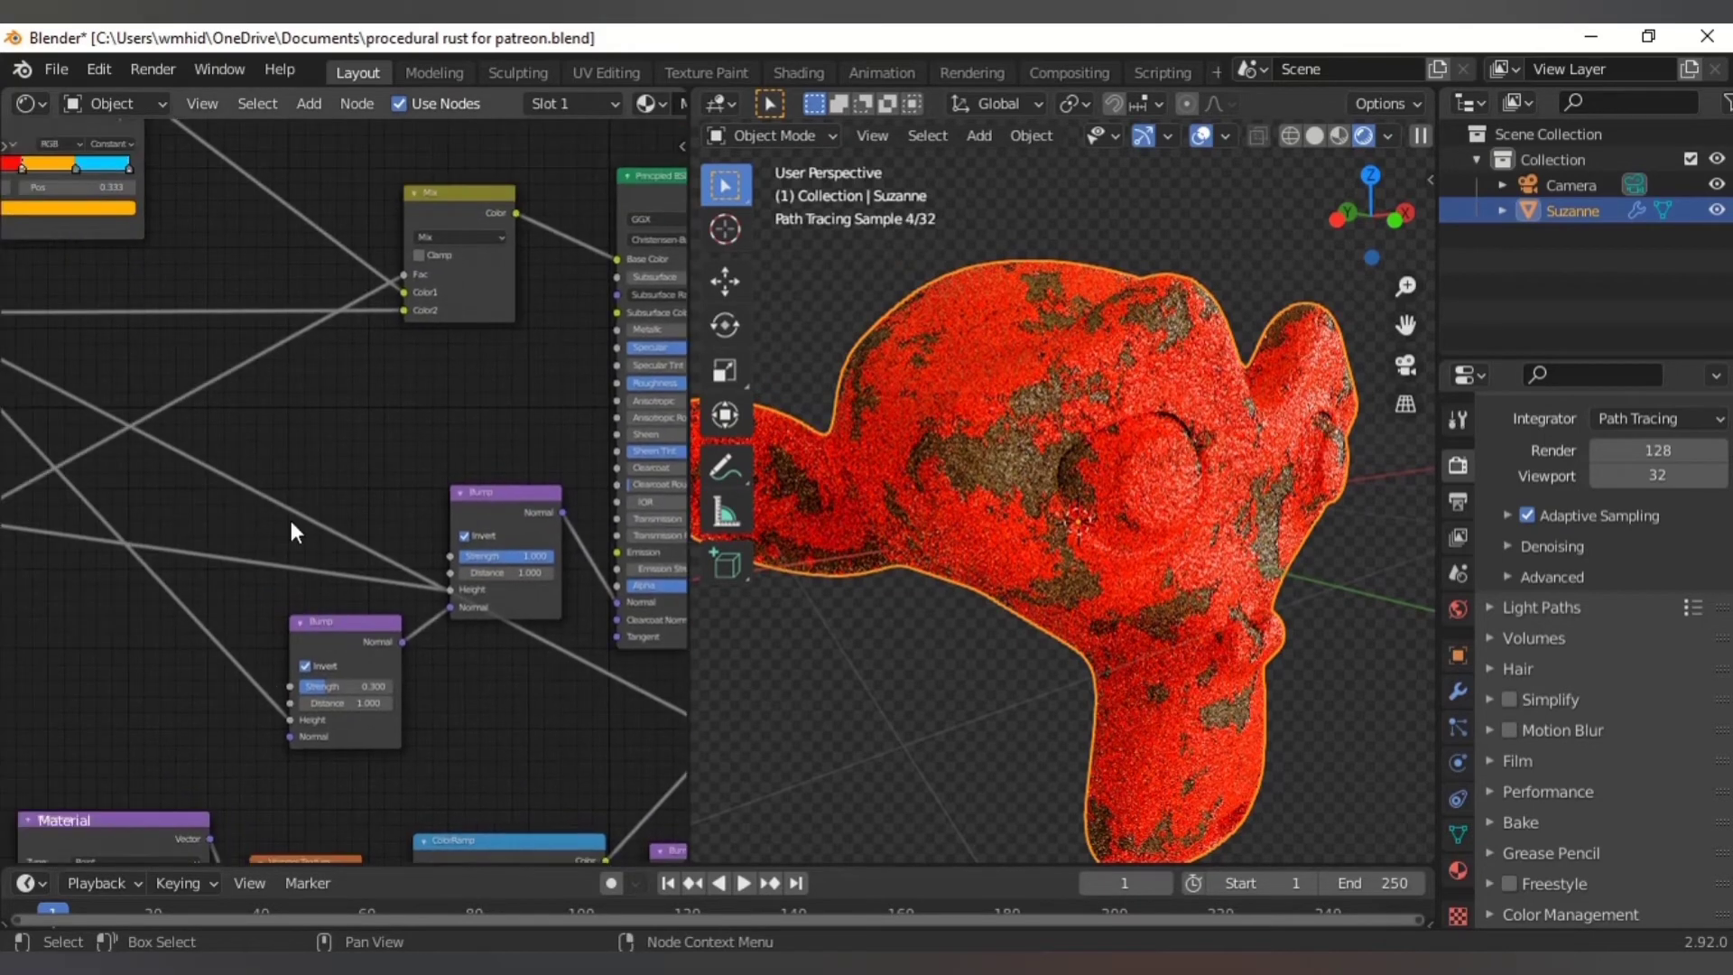
{"action": "scroll", "coordinate": [290, 516], "scroll_direction": "down", "scroll_amount": 3}
{"action": "middle_click_drag", "start_coordinate": [399, 646], "coordinate": [467, 429]}
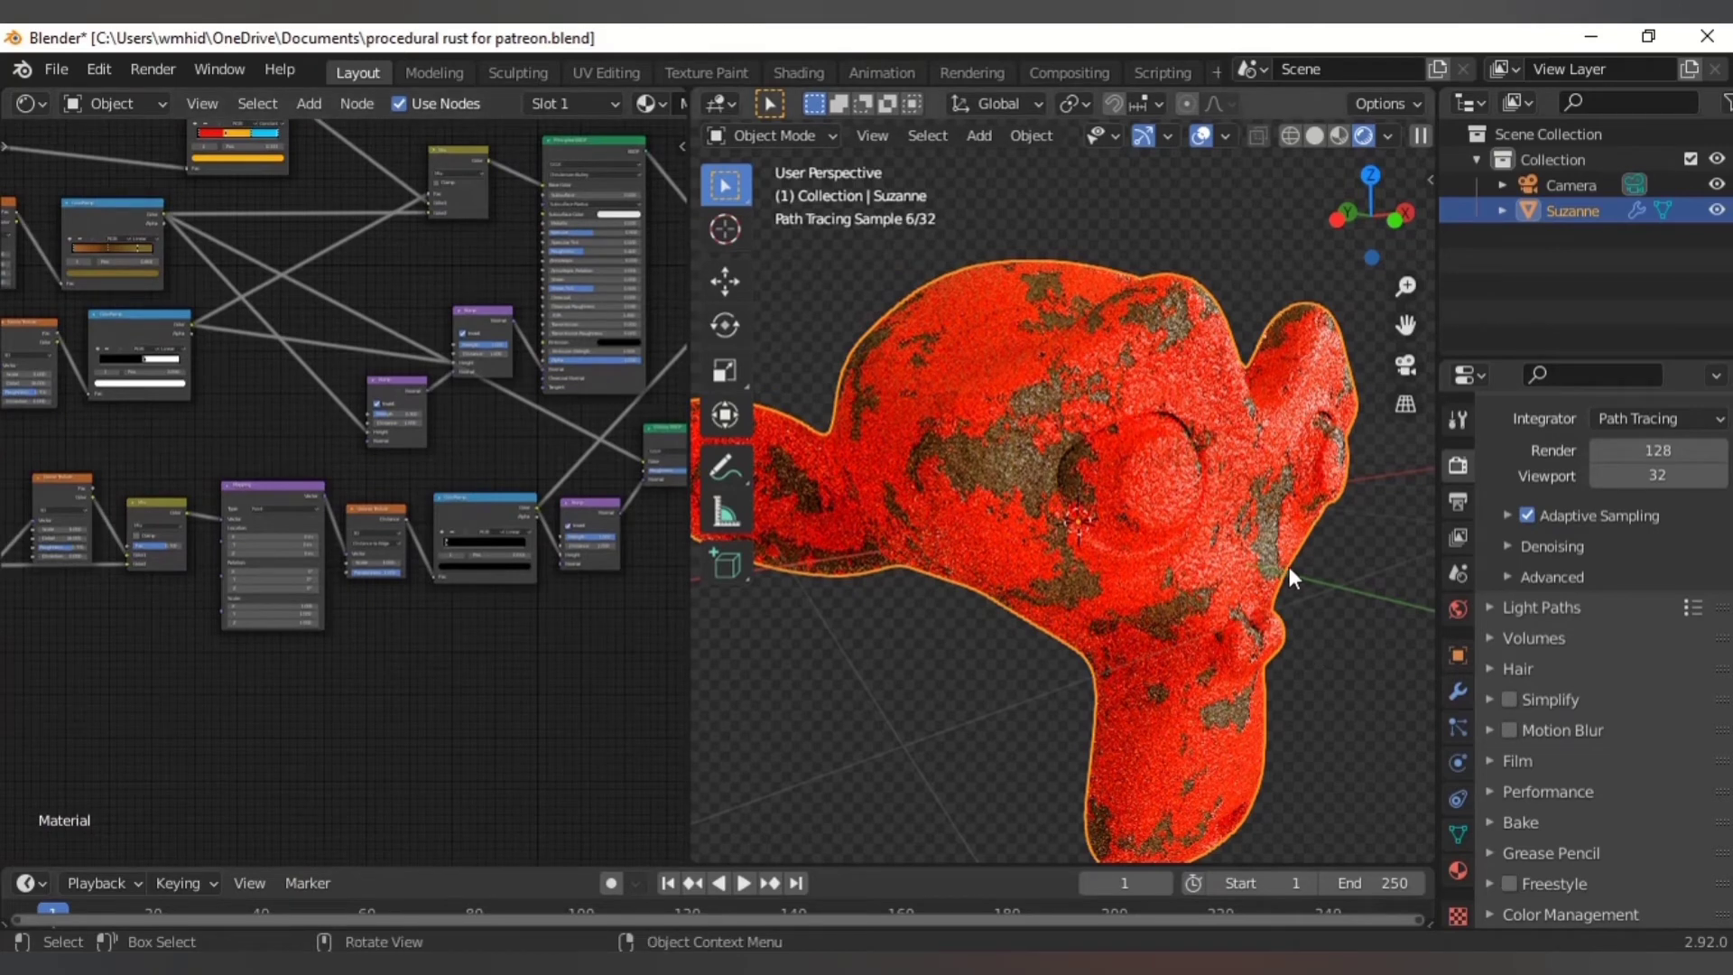
{"action": "middle_click_drag", "start_coordinate": [1289, 567], "coordinate": [1160, 601]}
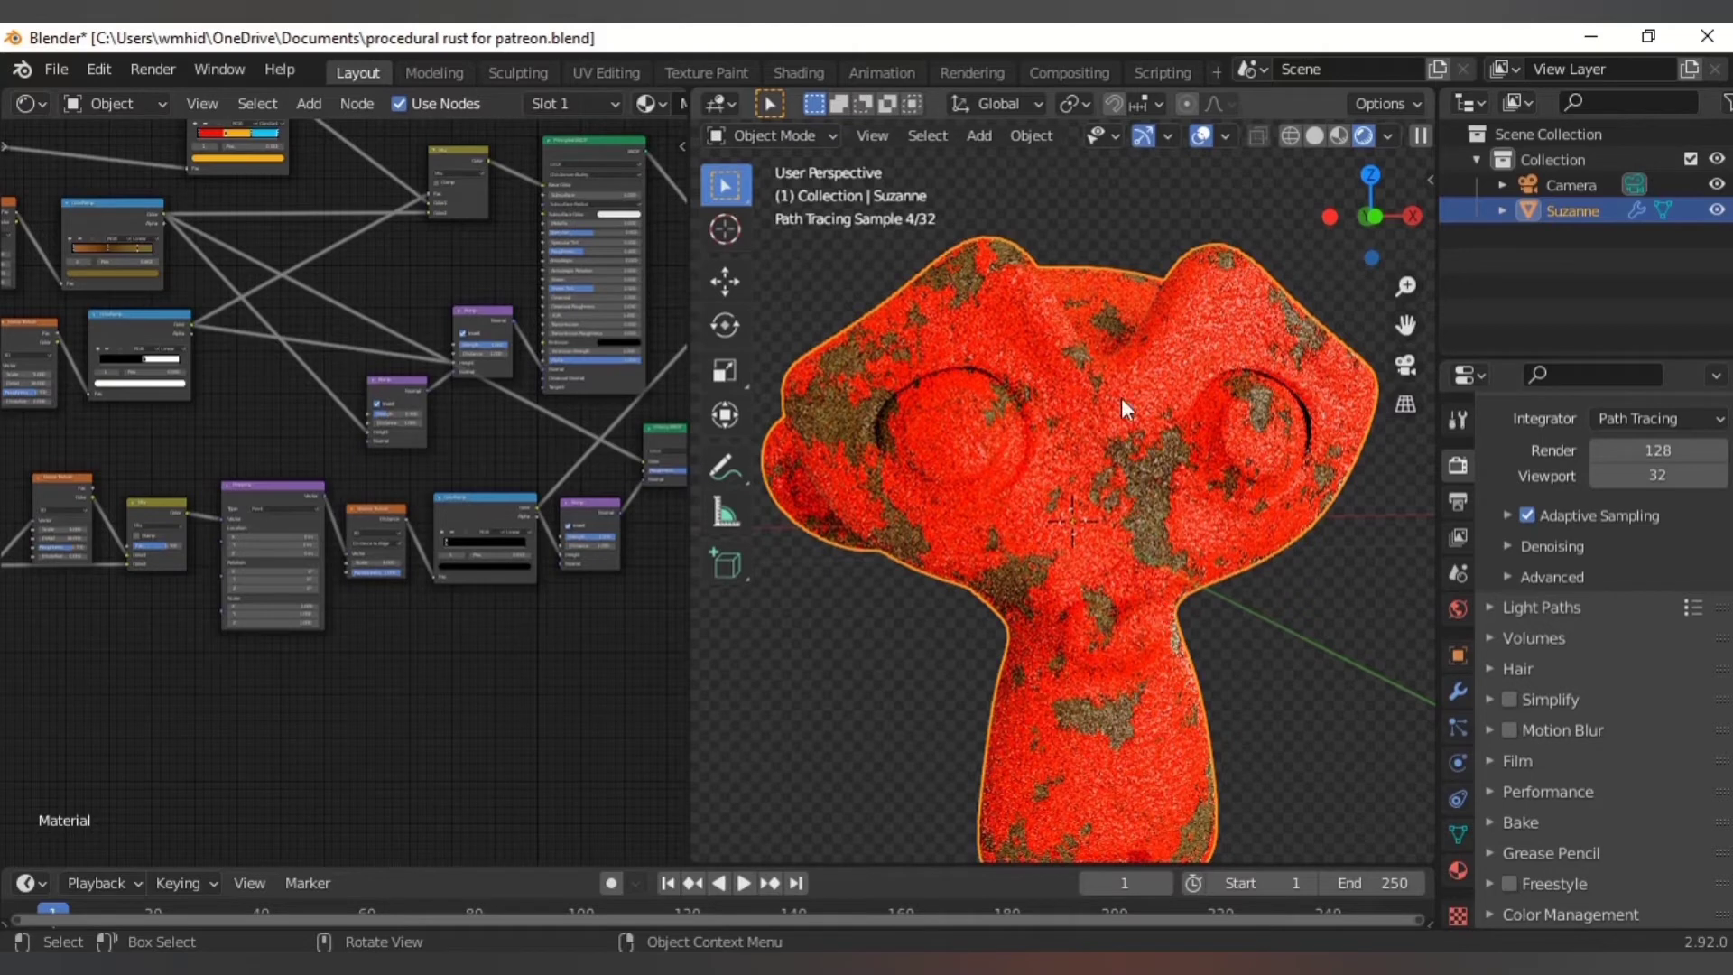
{"action": "scroll", "coordinate": [490, 568], "scroll_direction": "up", "scroll_amount": 8}
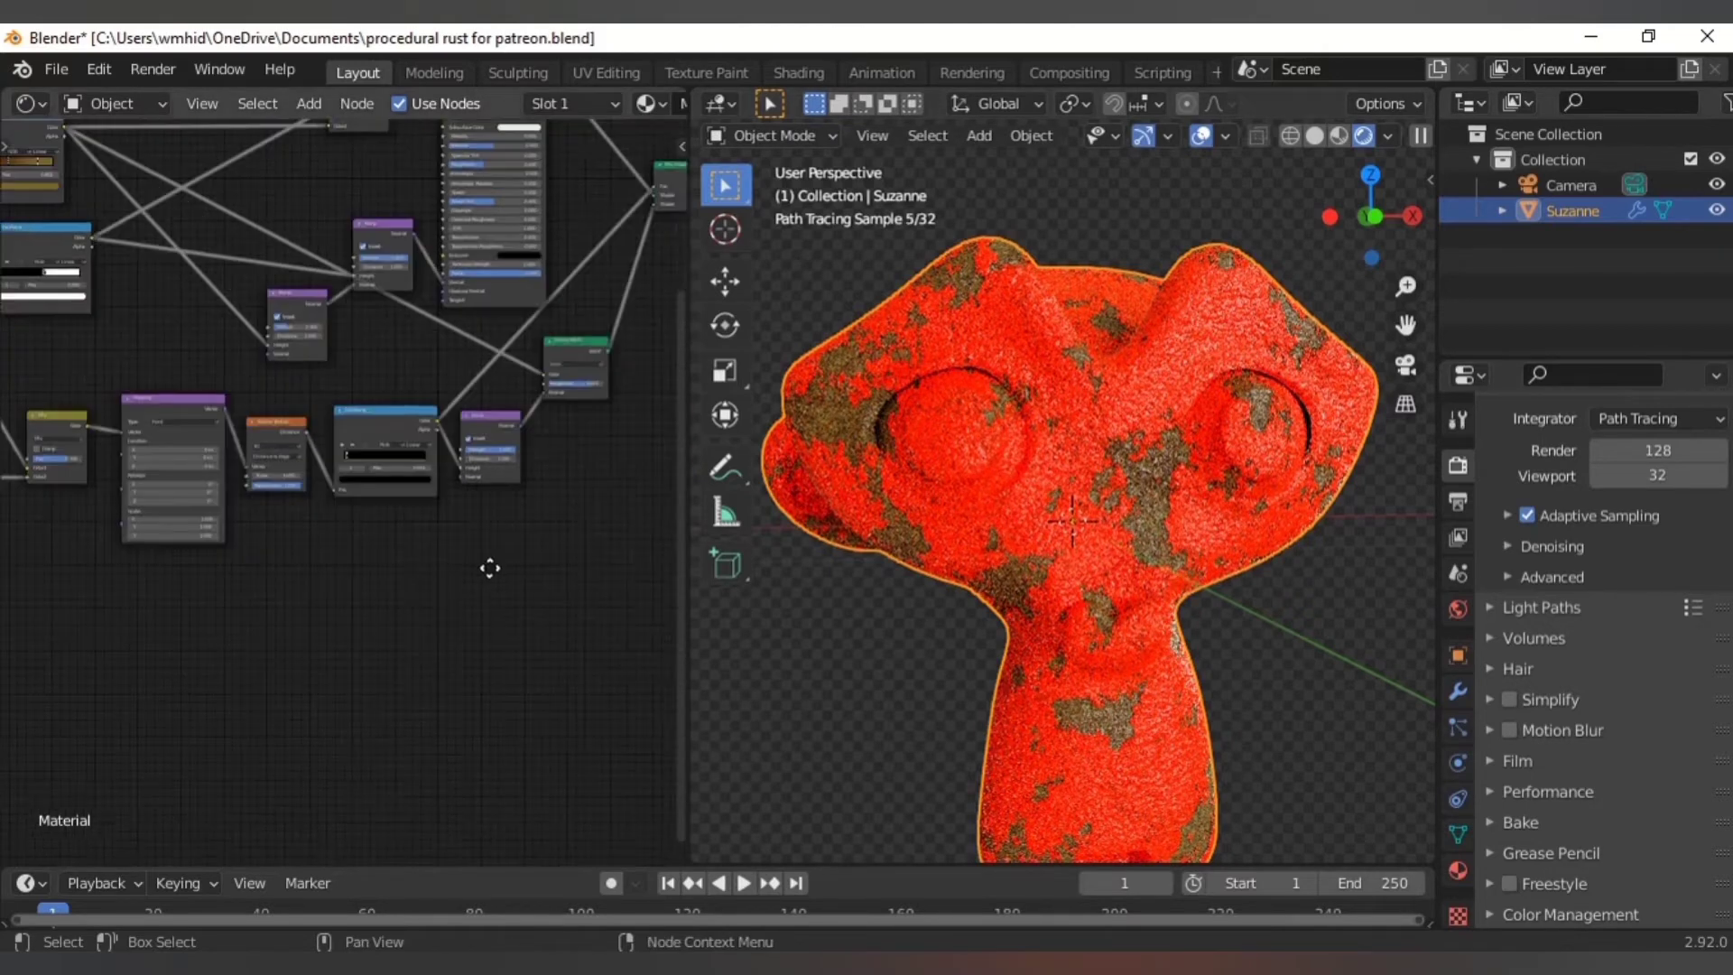
{"action": "scroll", "coordinate": [441, 424], "scroll_direction": "up", "scroll_amount": 5}
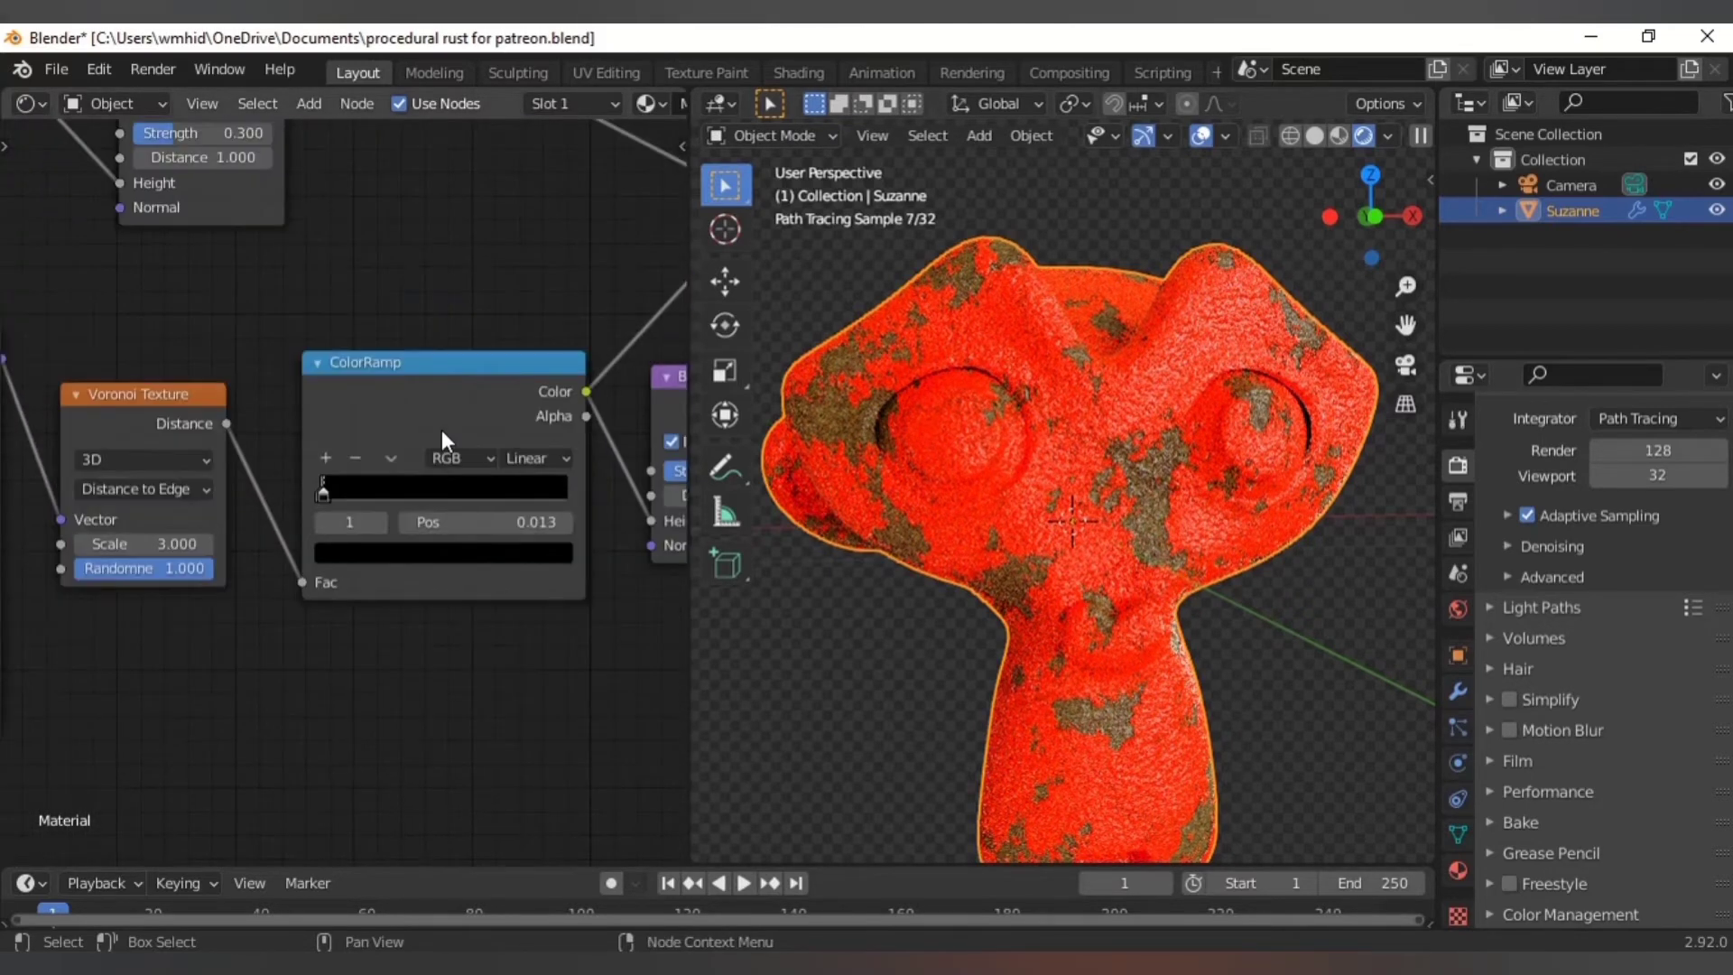
{"action": "scroll", "coordinate": [435, 418], "scroll_direction": "up", "scroll_amount": 1}
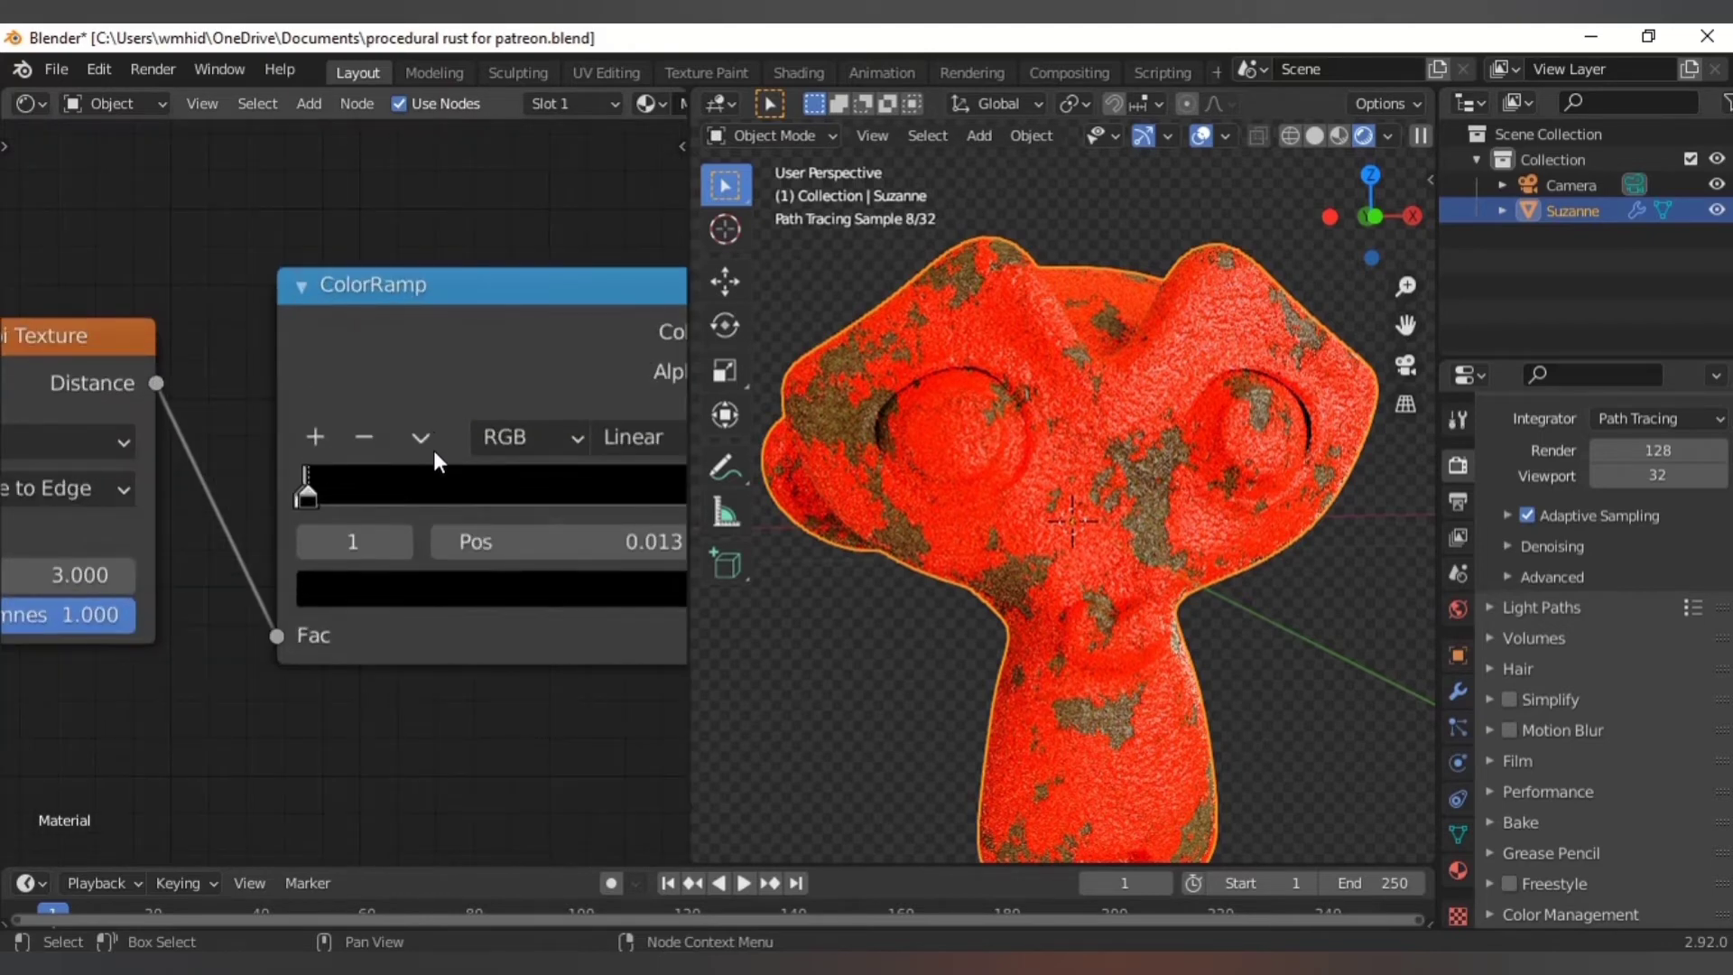
{"action": "middle_click_drag", "start_coordinate": [594, 613], "coordinate": [541, 650]}
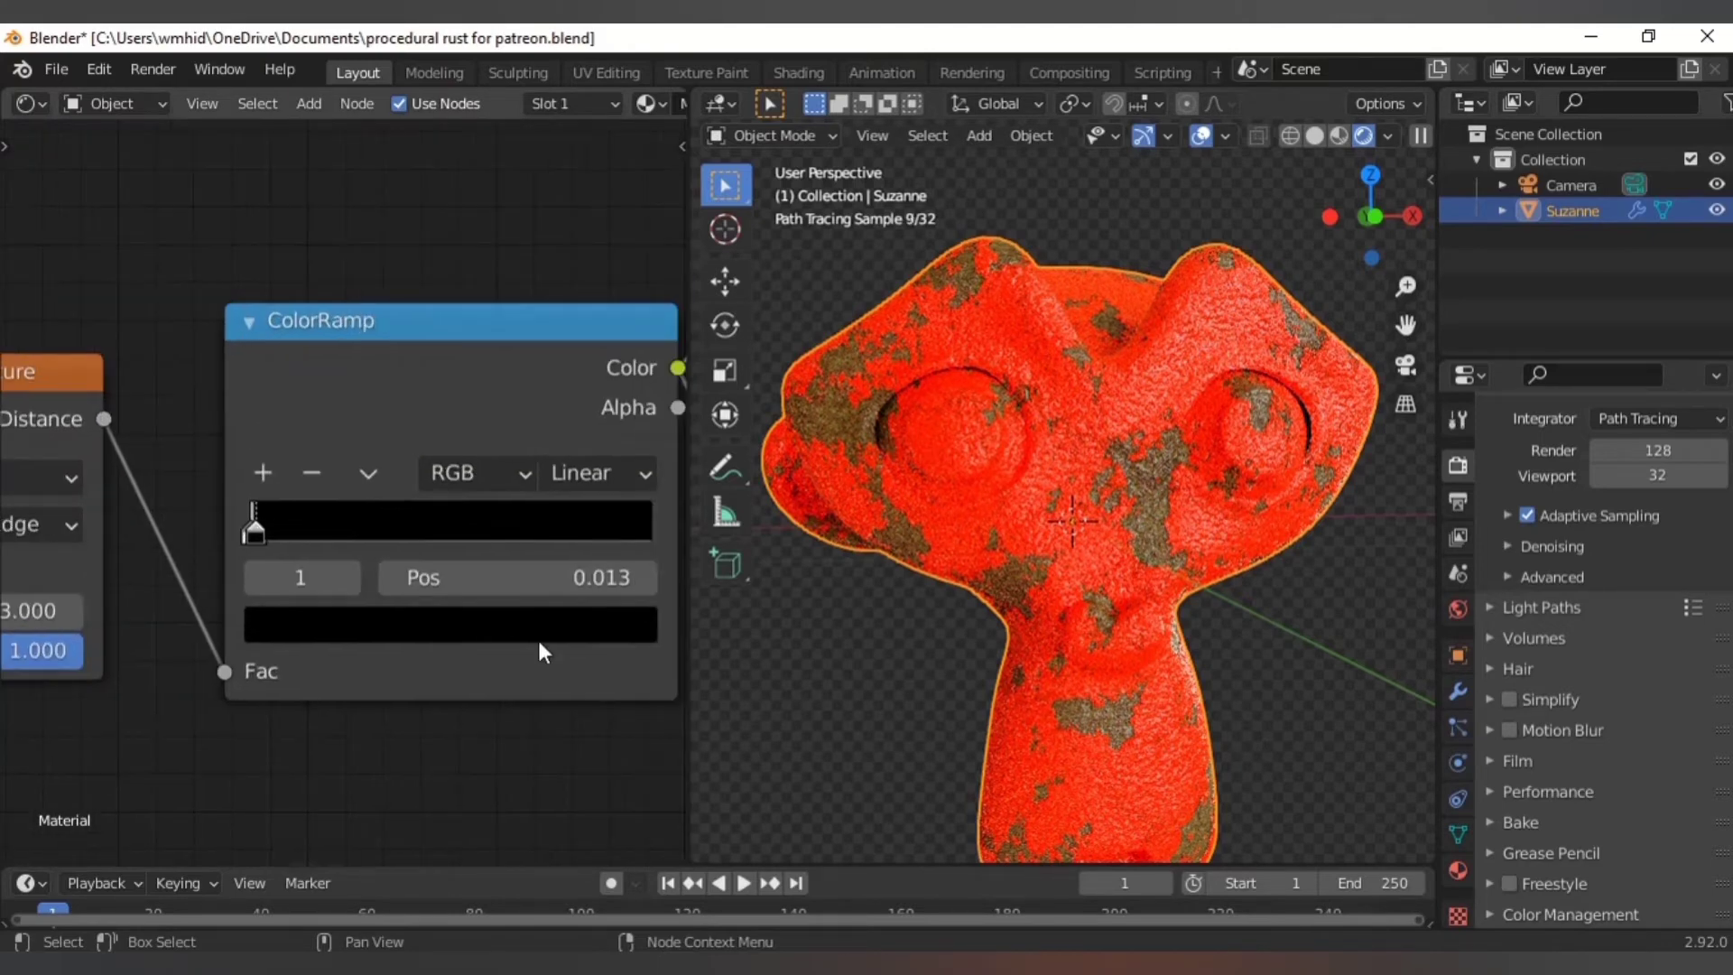
{"action": "left_click", "coordinate": [650, 577]}
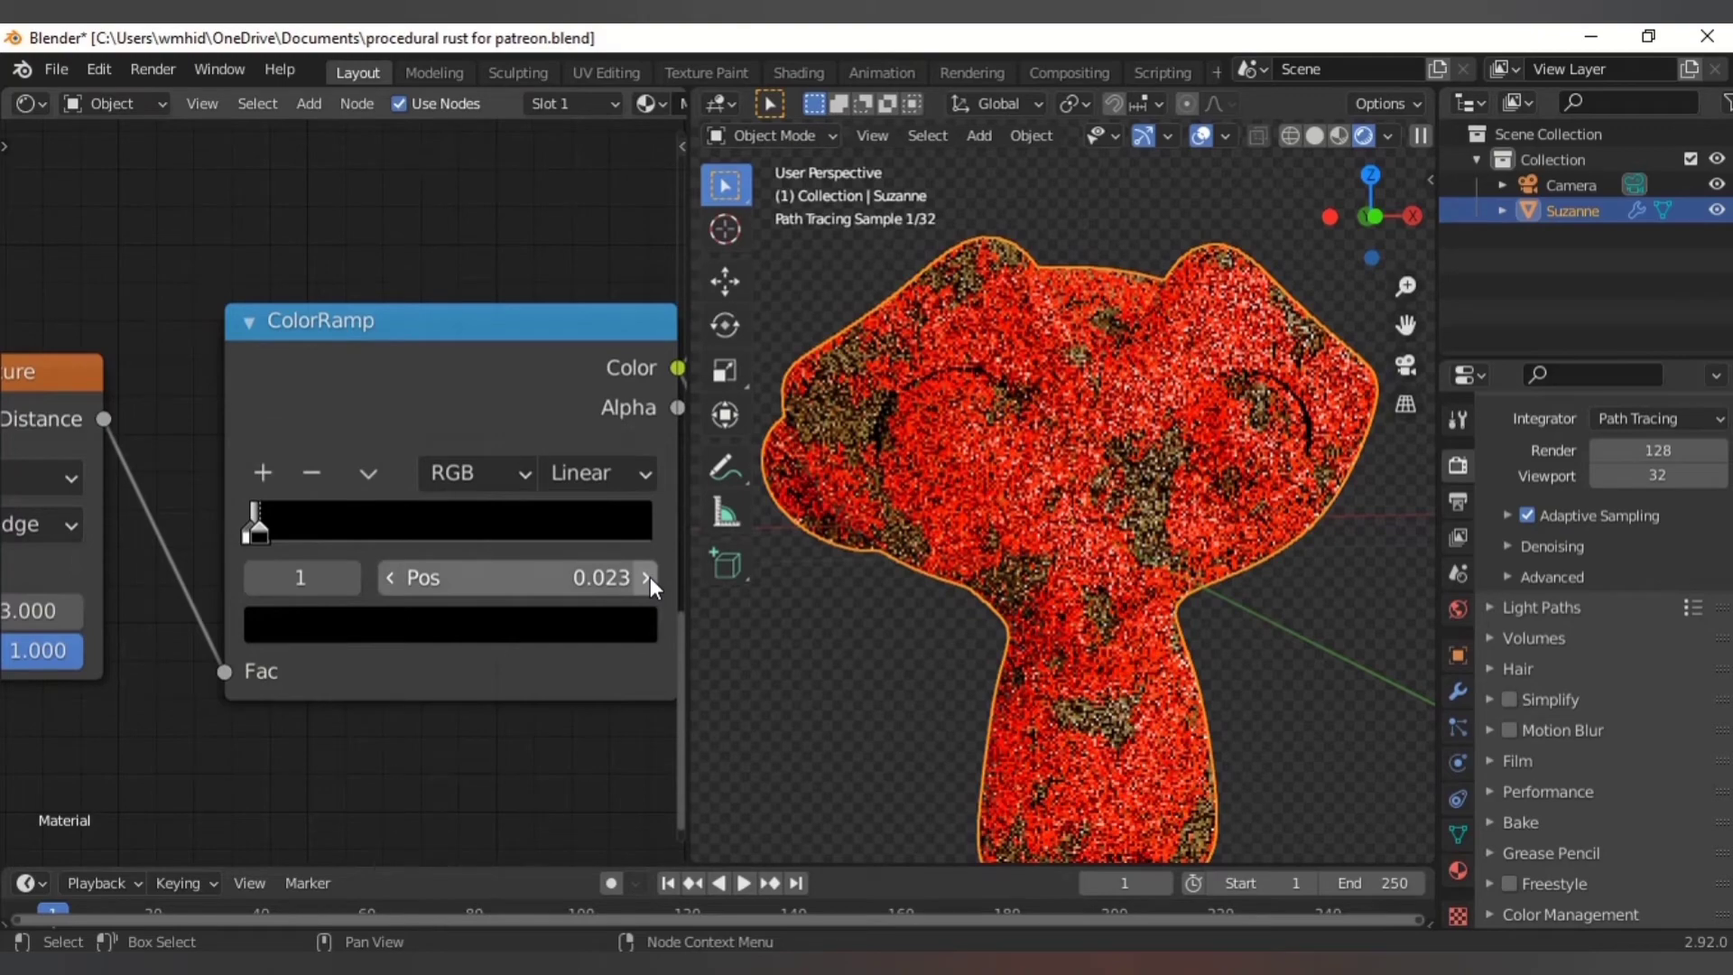
{"action": "left_click", "coordinate": [650, 577]}
{"action": "left_click", "coordinate": [650, 577]}
- Set the black stop of the Voronoi ColorRamp to position 0.025 for thinner cracks
{"action": "scroll", "coordinate": [542, 578], "scroll_direction": "down", "scroll_amount": 3}
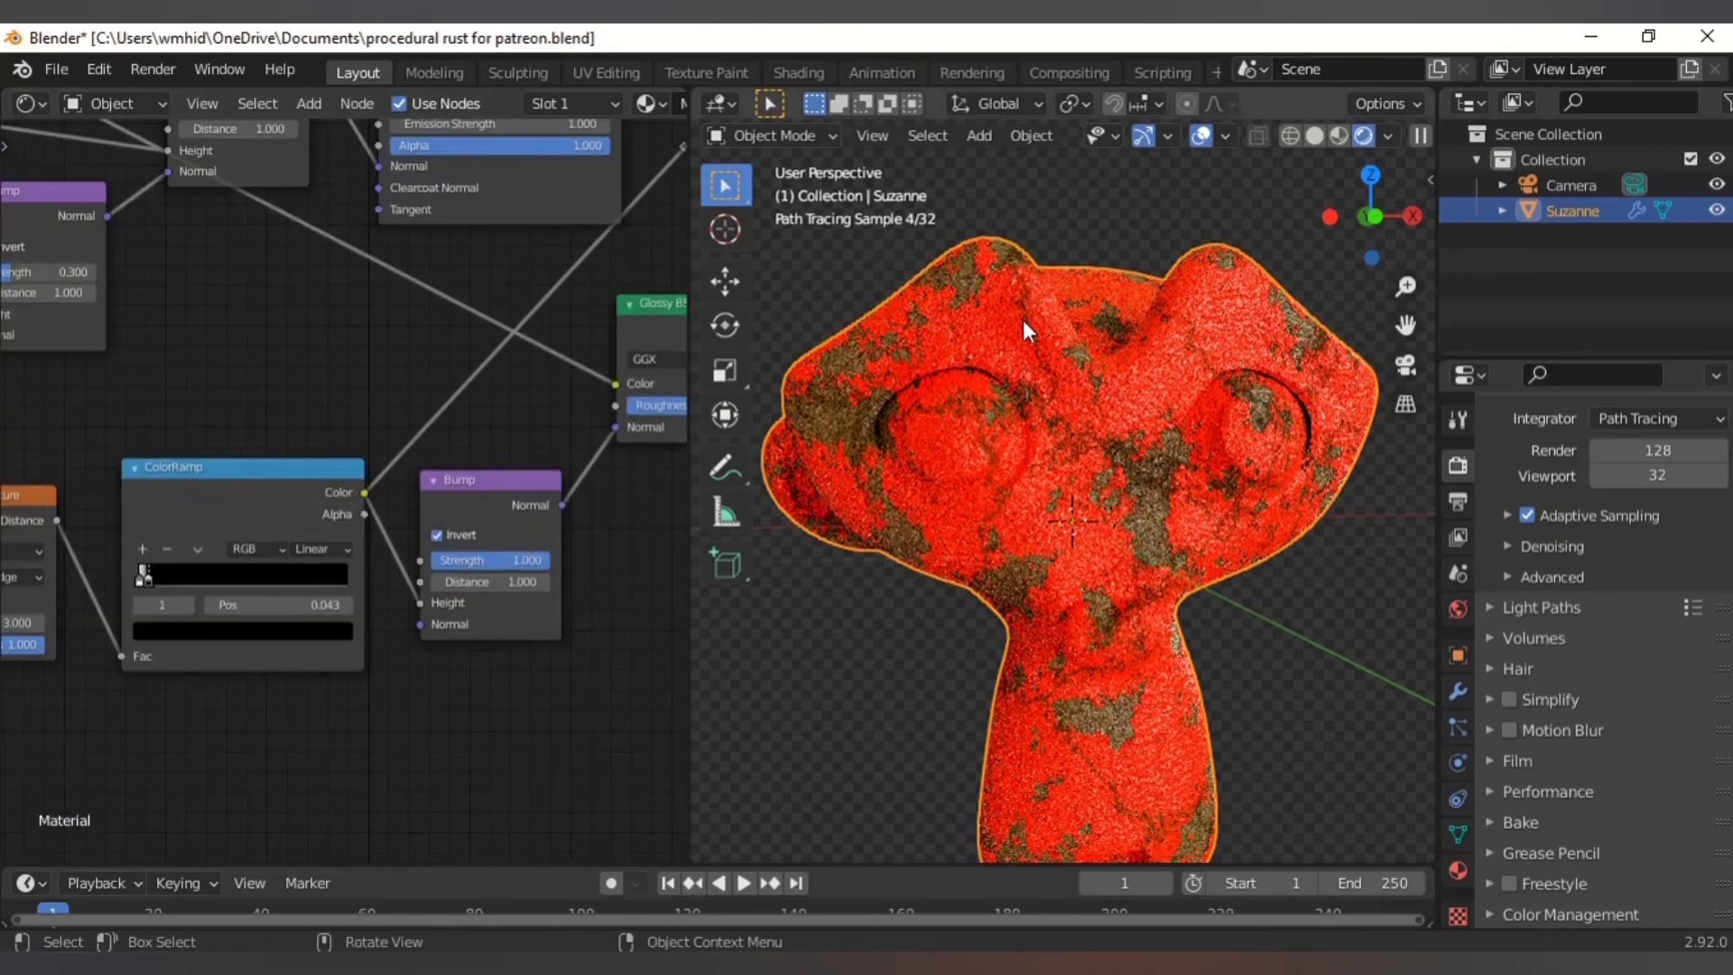
{"action": "scroll", "coordinate": [376, 509], "scroll_direction": "down", "scroll_amount": 2}
{"action": "scroll", "coordinate": [469, 361], "scroll_direction": "down", "scroll_amount": 2}
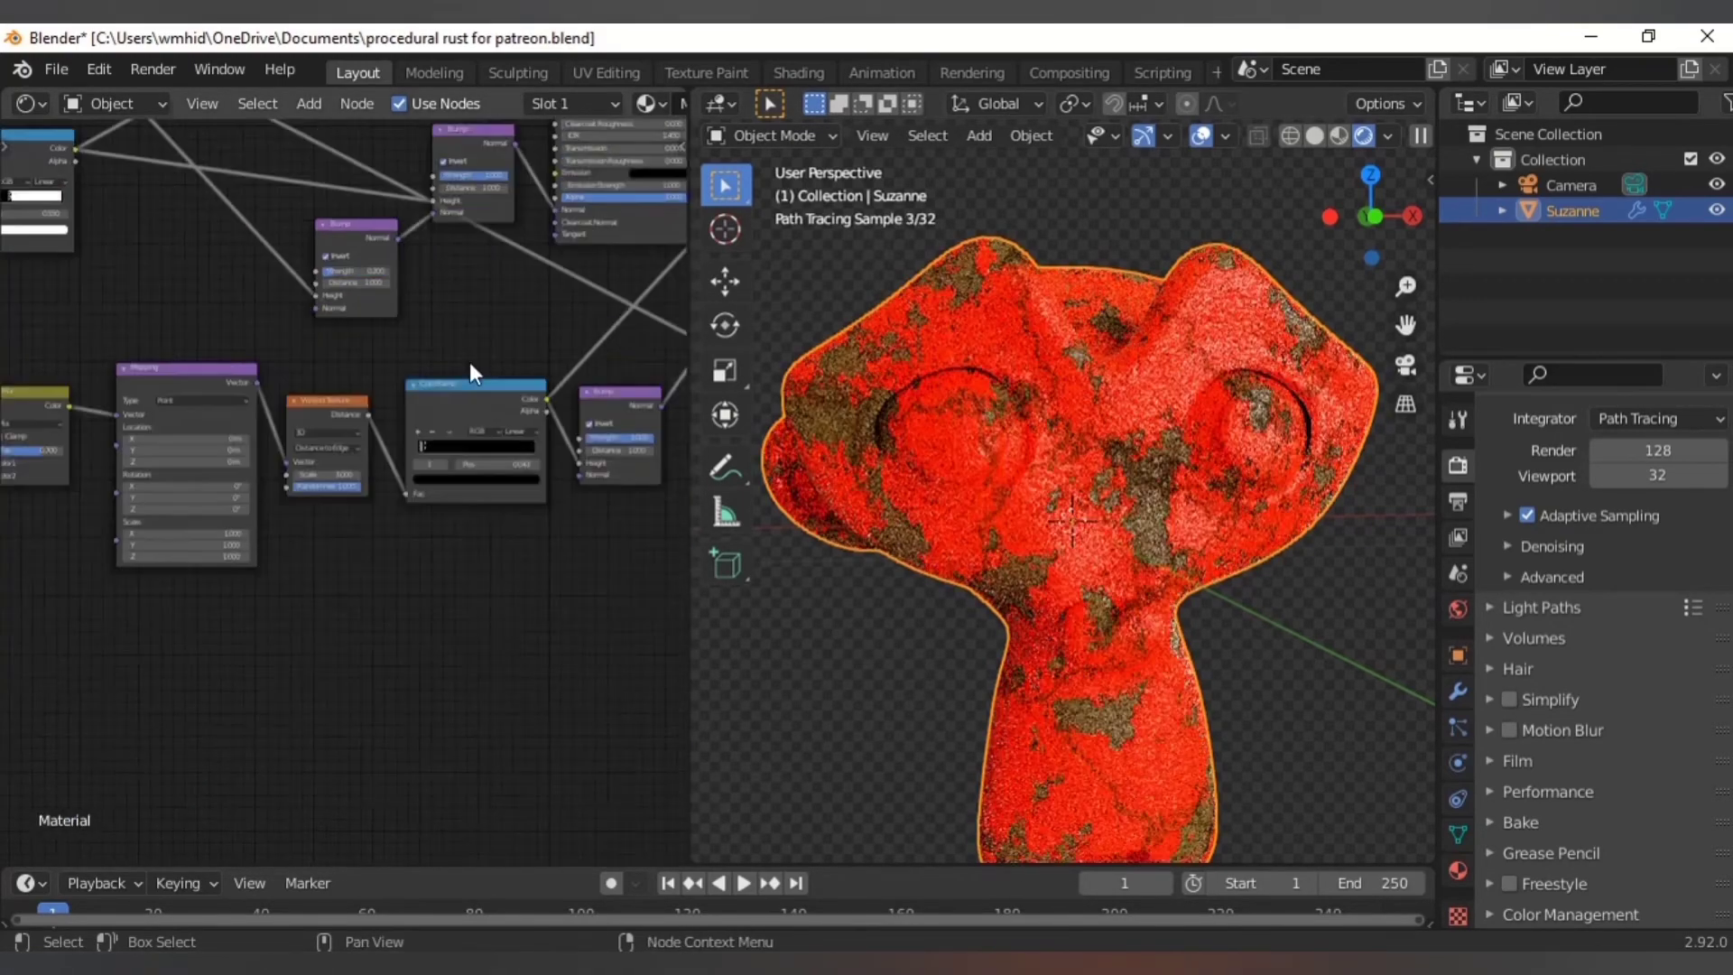
{"action": "scroll", "coordinate": [431, 498], "scroll_direction": "up", "scroll_amount": 3}
{"action": "scroll", "coordinate": [393, 632], "scroll_direction": "down", "scroll_amount": 2}
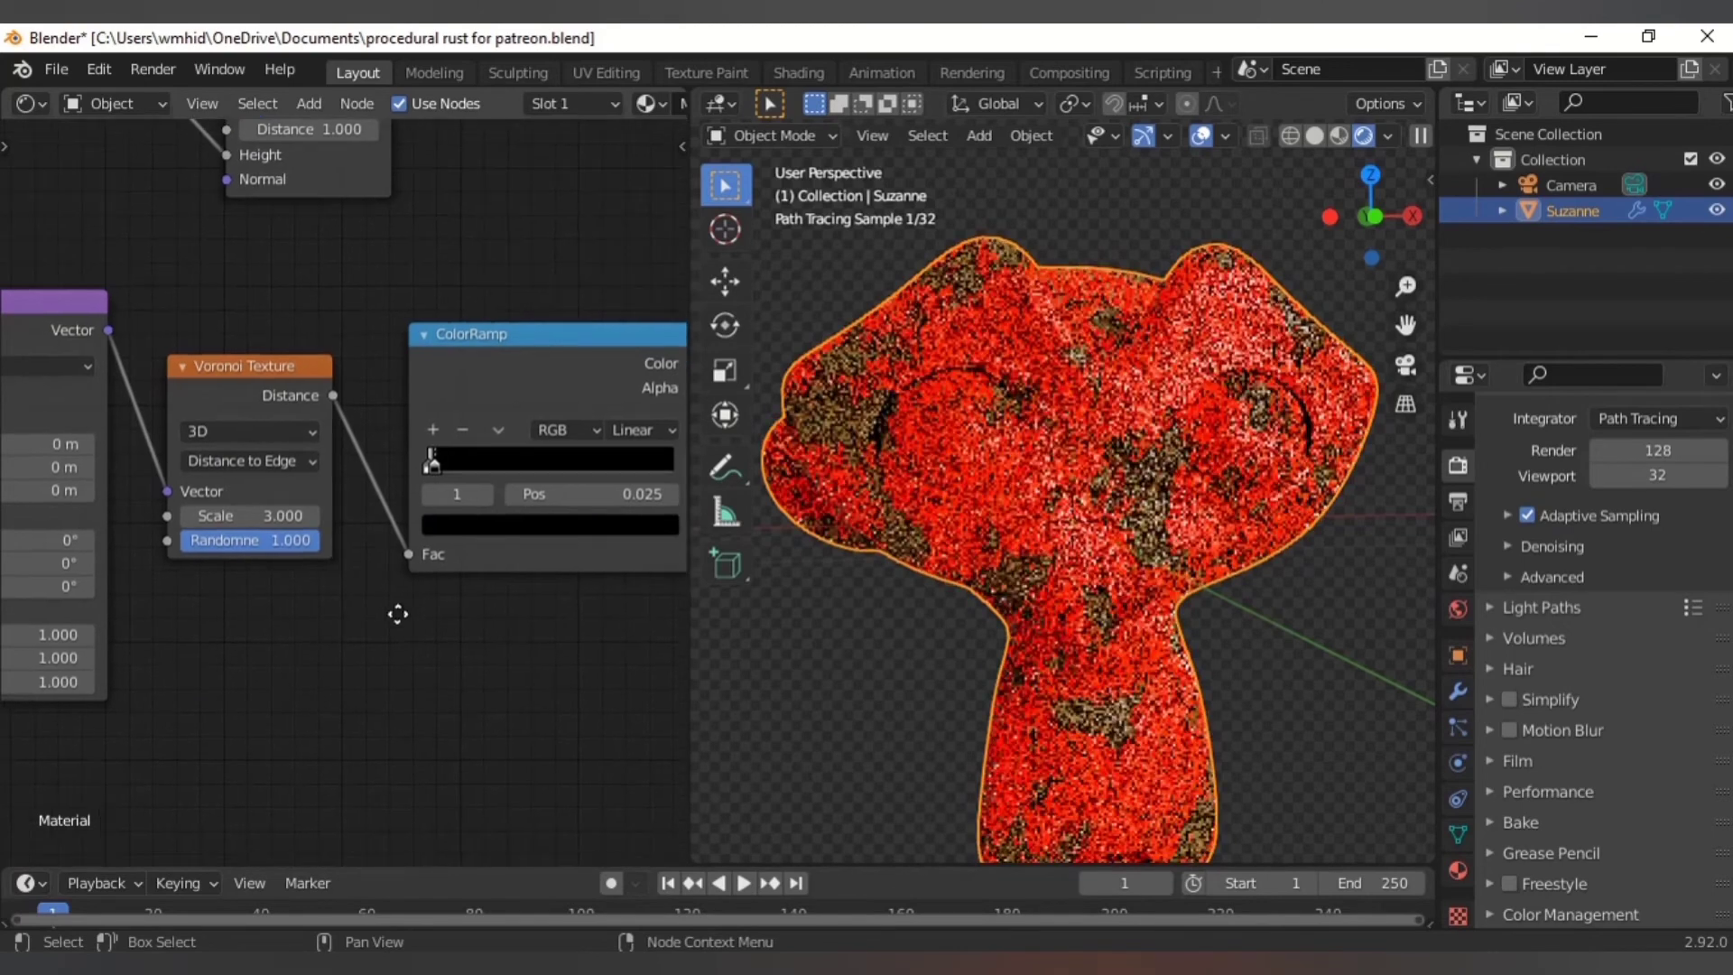
- Add a Noise Texture node and place it below the Voronoi Texture
{"action": "key", "text": "shift+a"}
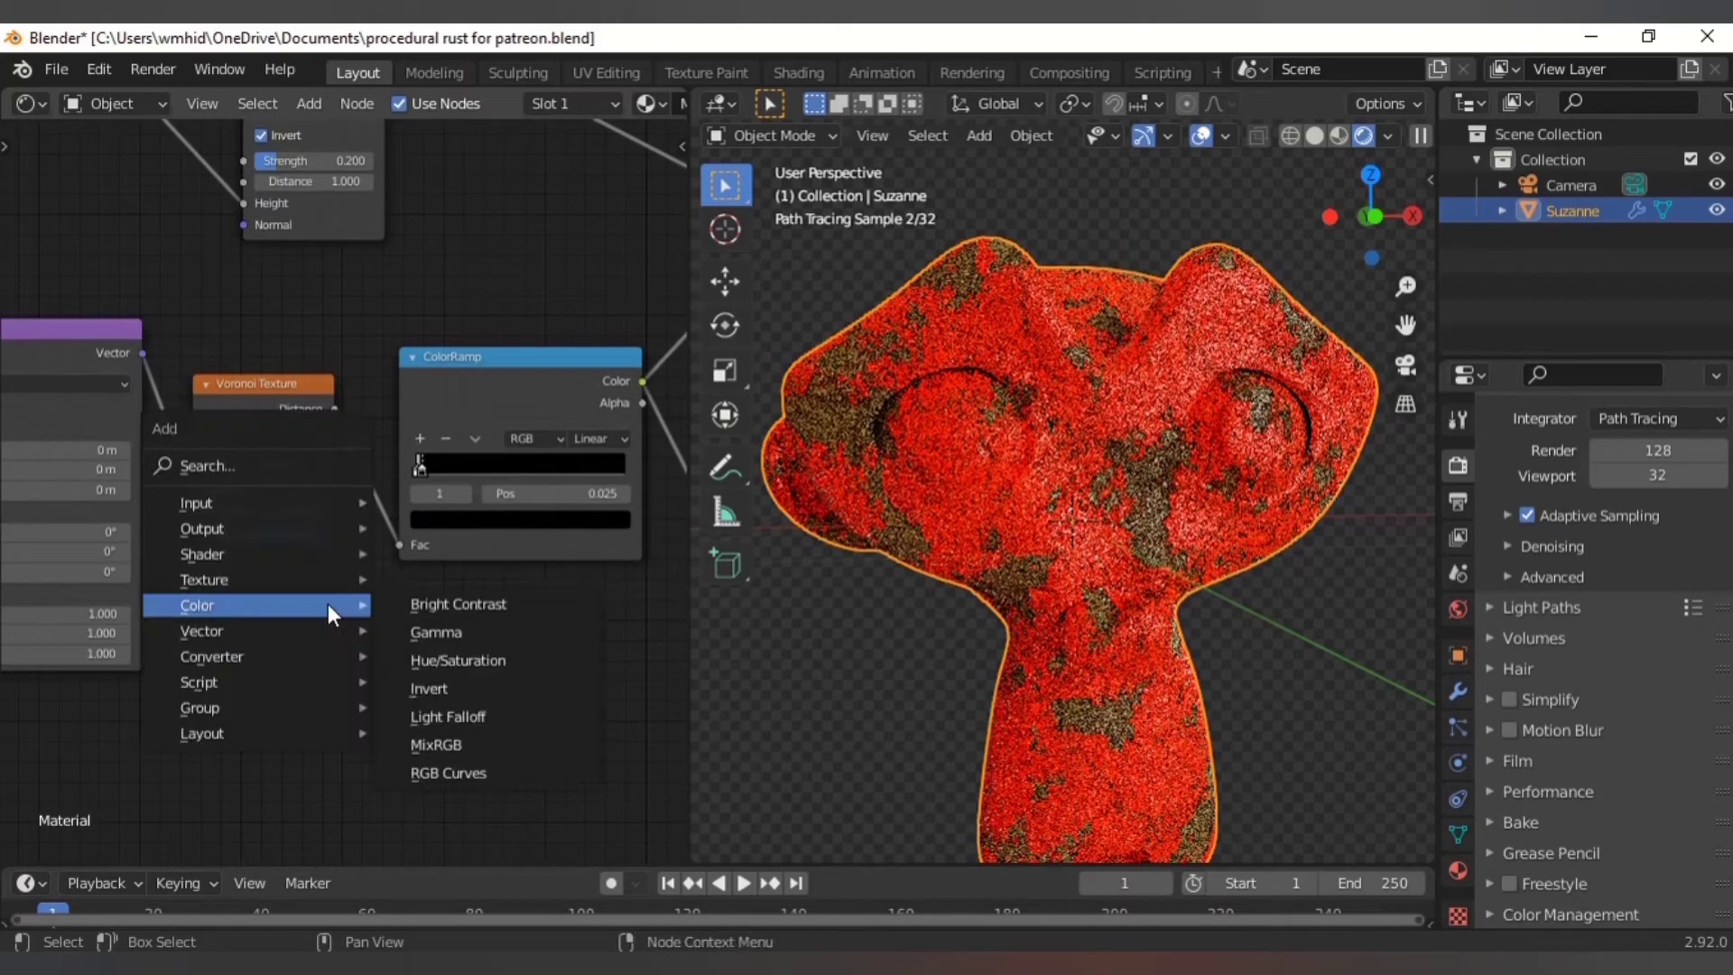
{"action": "mouse_move", "coordinate": [334, 585]}
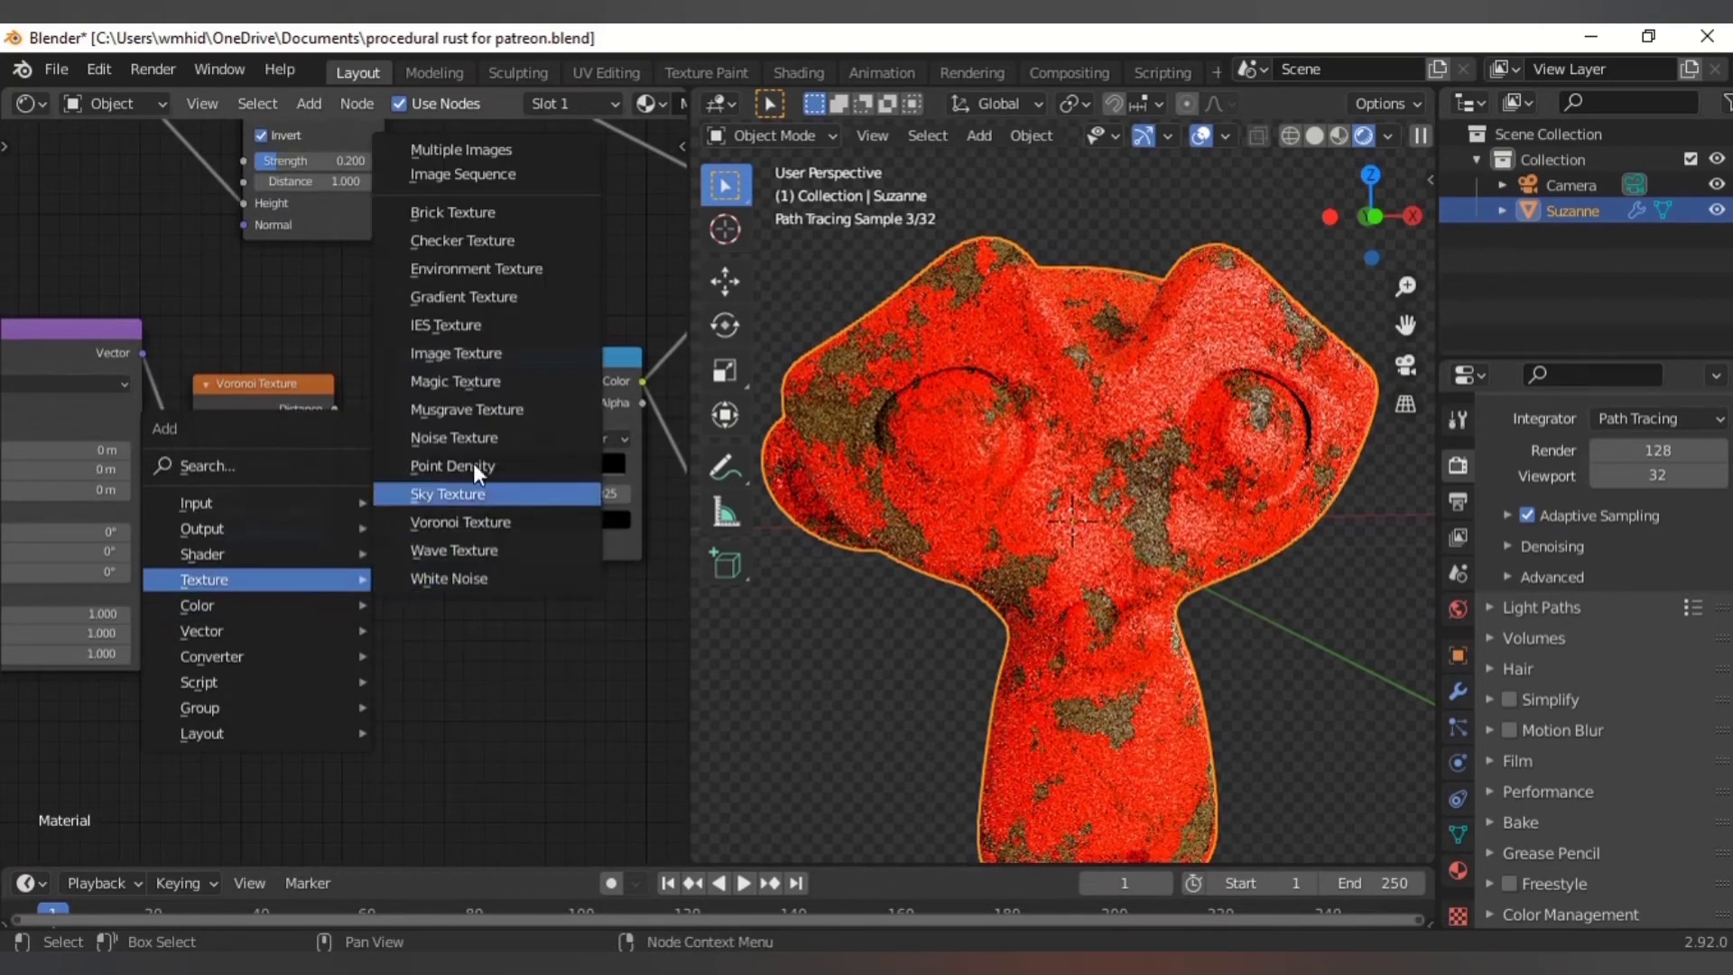
{"action": "left_click", "coordinate": [467, 430]}
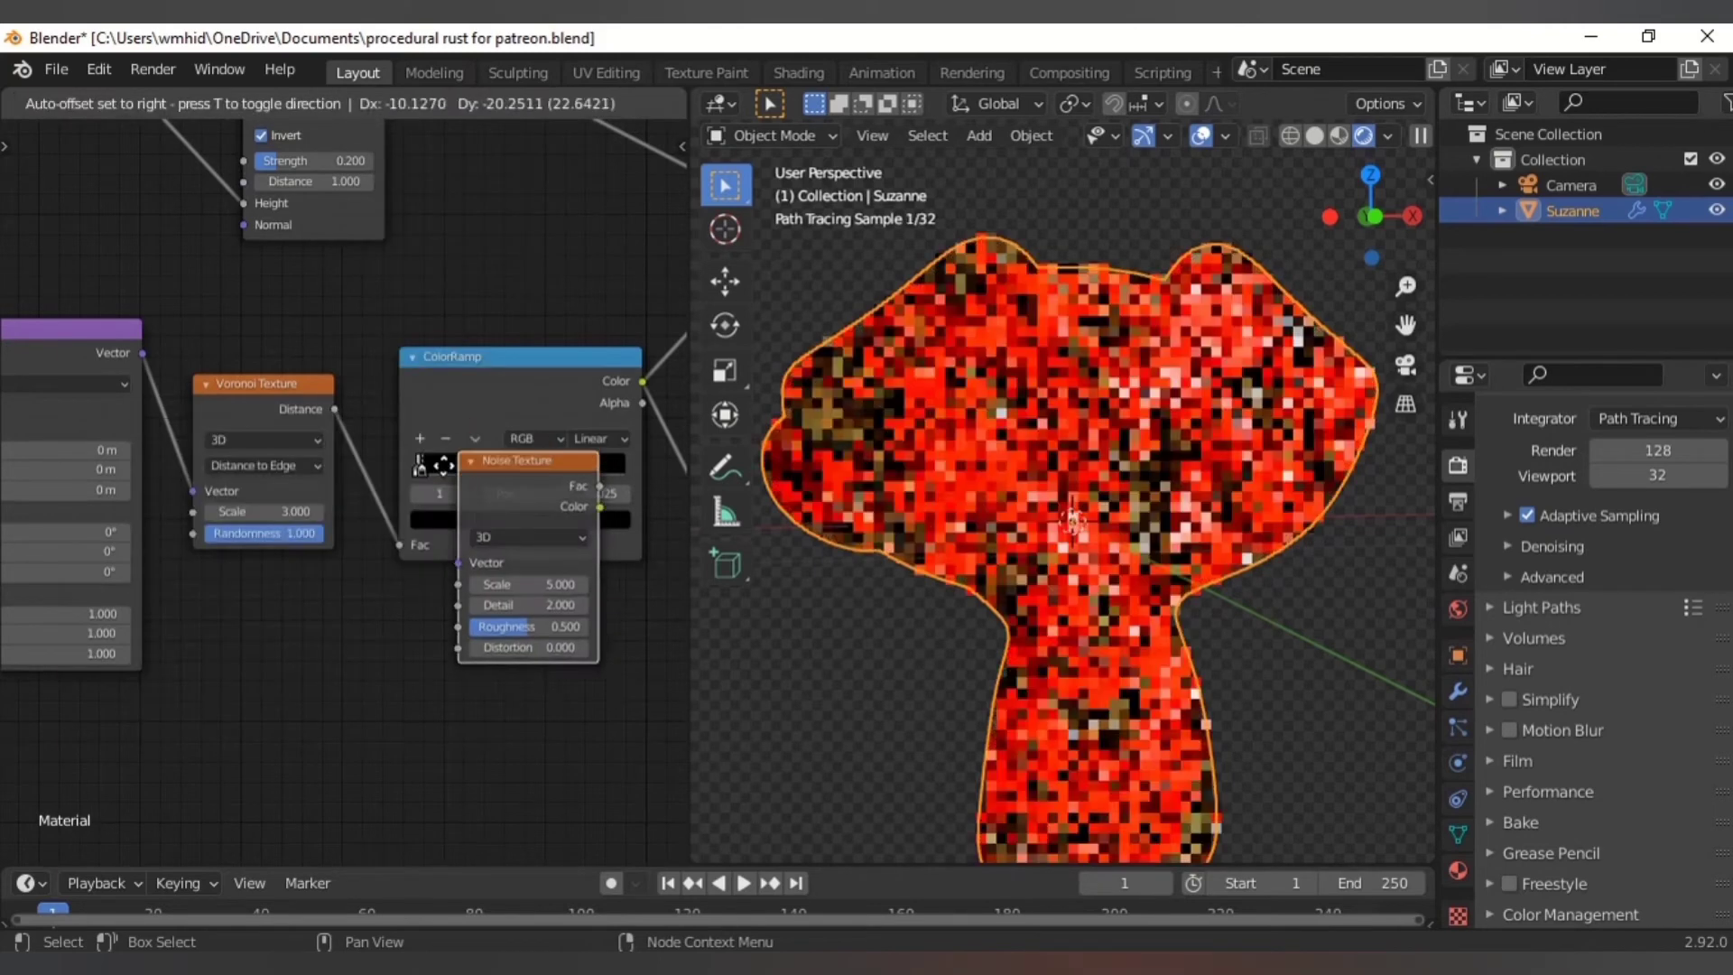
{"action": "left_click", "coordinate": [208, 569]}
- Add a Musgrave Texture node beside the Noise Texture and preview it on the monkey head
{"action": "key", "text": "shift+a"}
{"action": "mouse_move", "coordinate": [398, 661]}
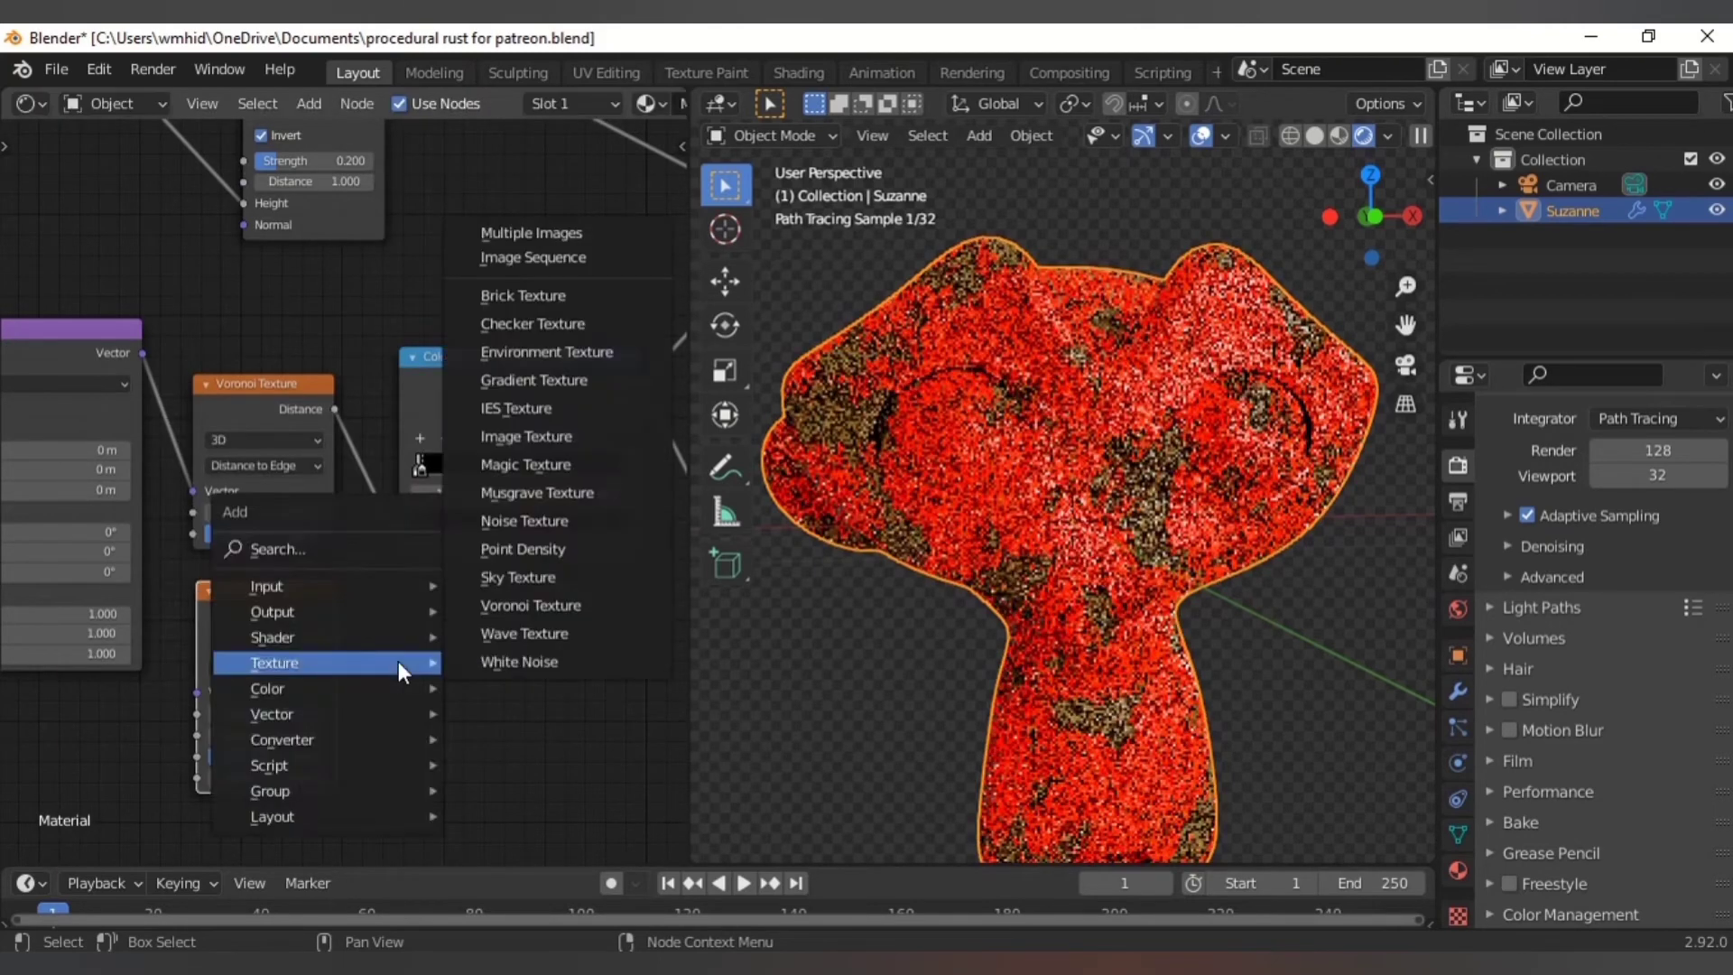
{"action": "left_click", "coordinate": [522, 492]}
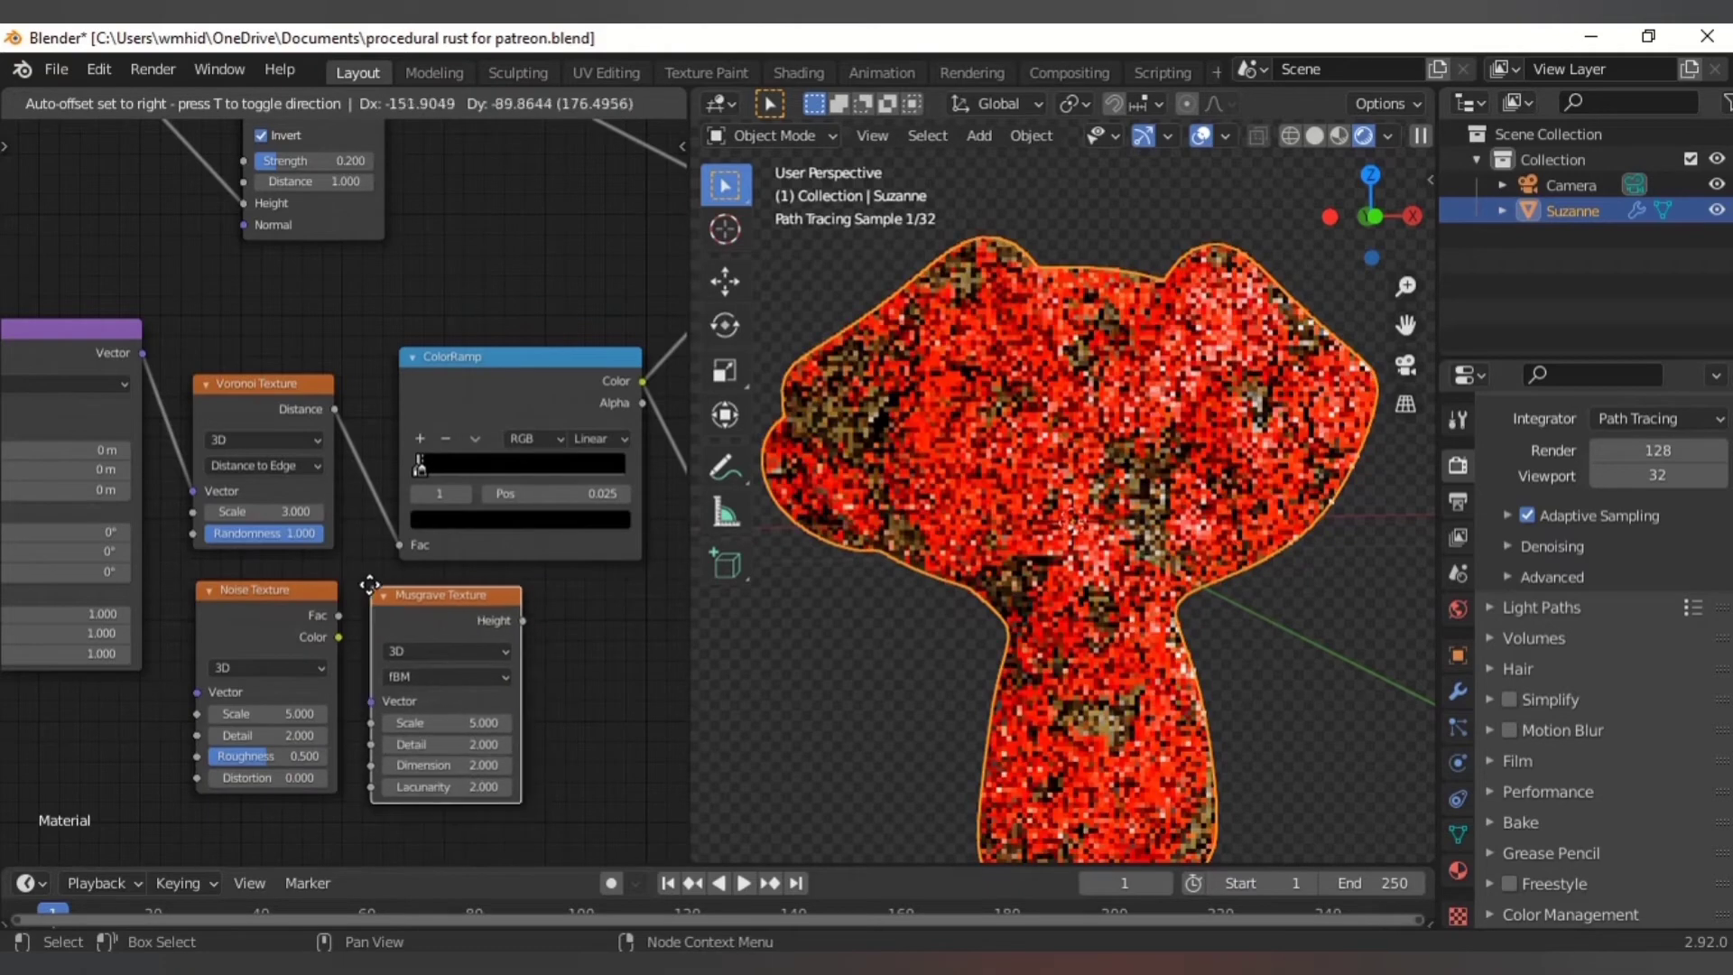
{"action": "left_click", "coordinate": [340, 601]}
{"action": "left_click", "coordinate": [433, 613], "text": "ctrl+shift"}
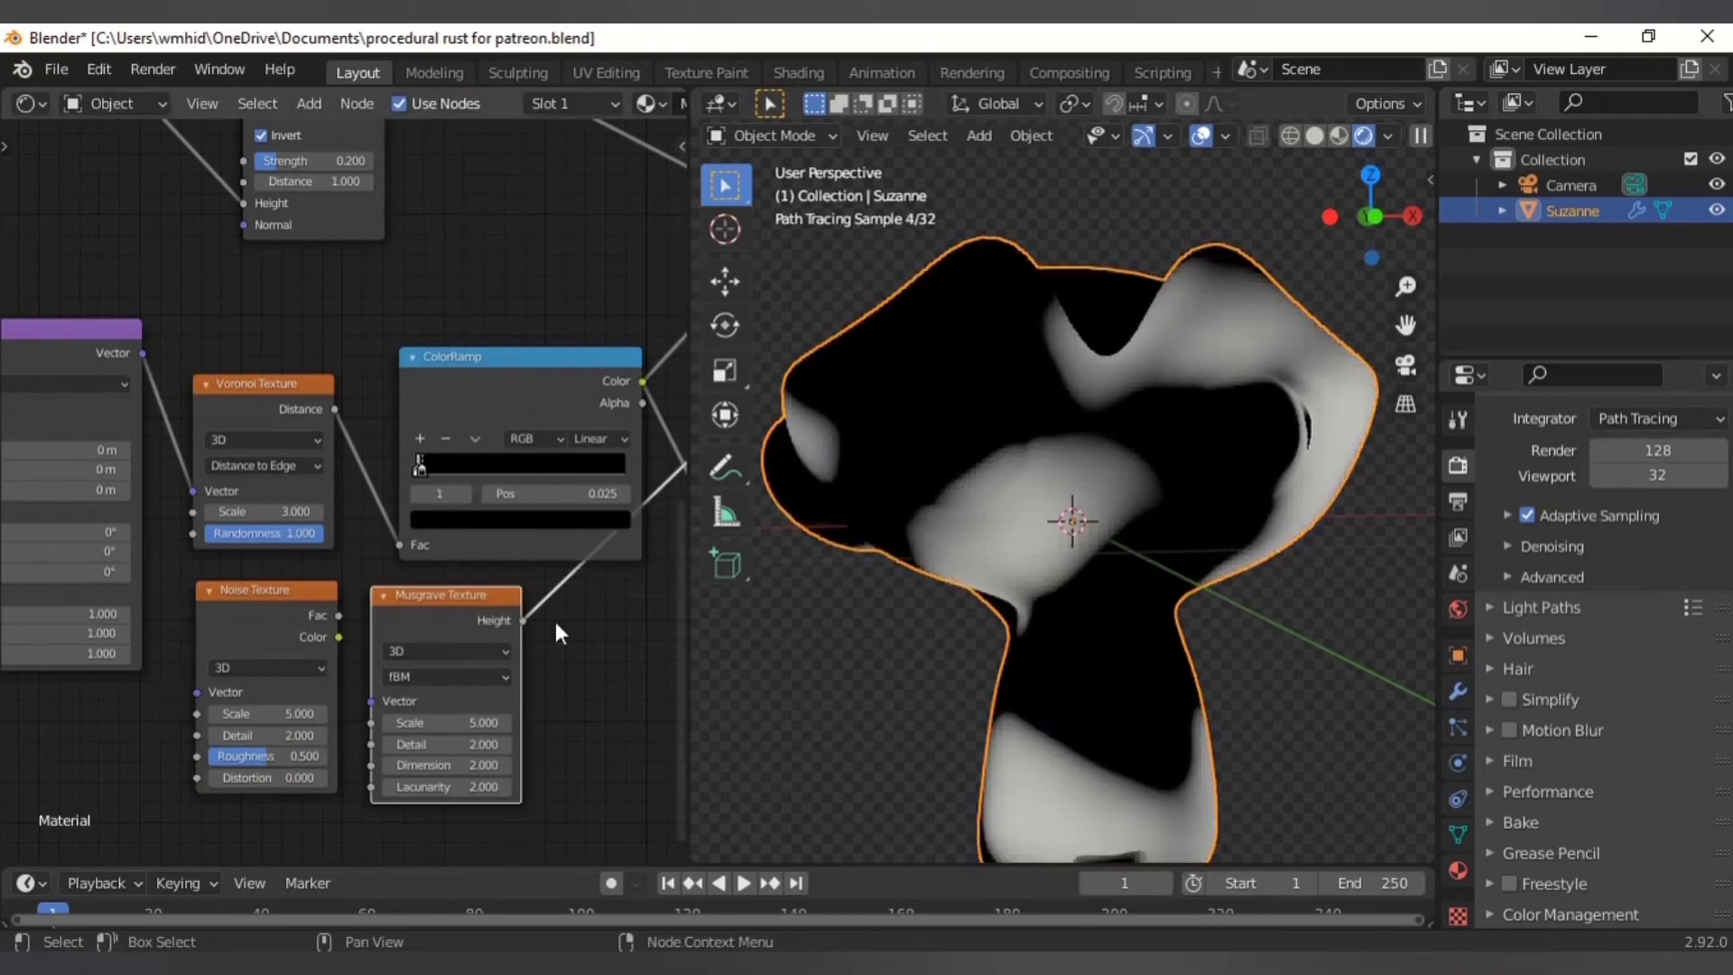
- Preview the Noise Texture's Color and Fac outputs and set its Detail to 16
{"action": "left_click", "coordinate": [273, 620], "text": "ctrl+shift"}
{"action": "left_click", "coordinate": [307, 632], "text": "ctrl+shift"}
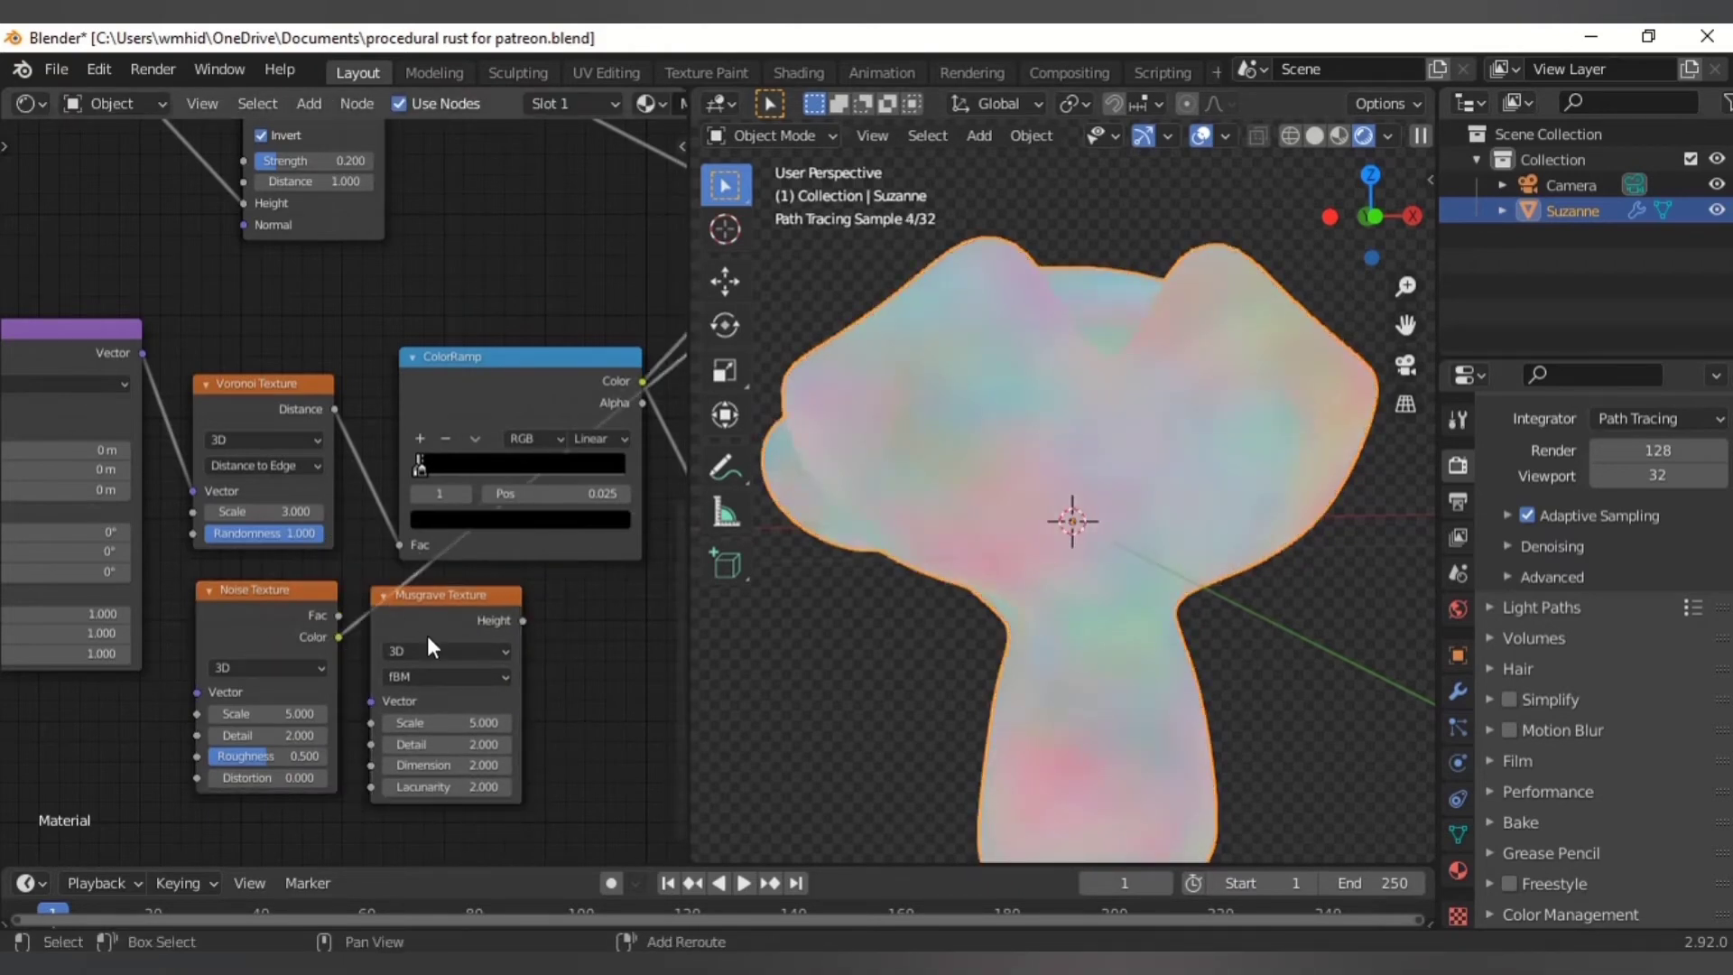
{"action": "left_click", "coordinate": [295, 608], "text": "ctrl+shift"}
{"action": "middle_click_drag", "start_coordinate": [318, 657], "coordinate": [362, 528]}
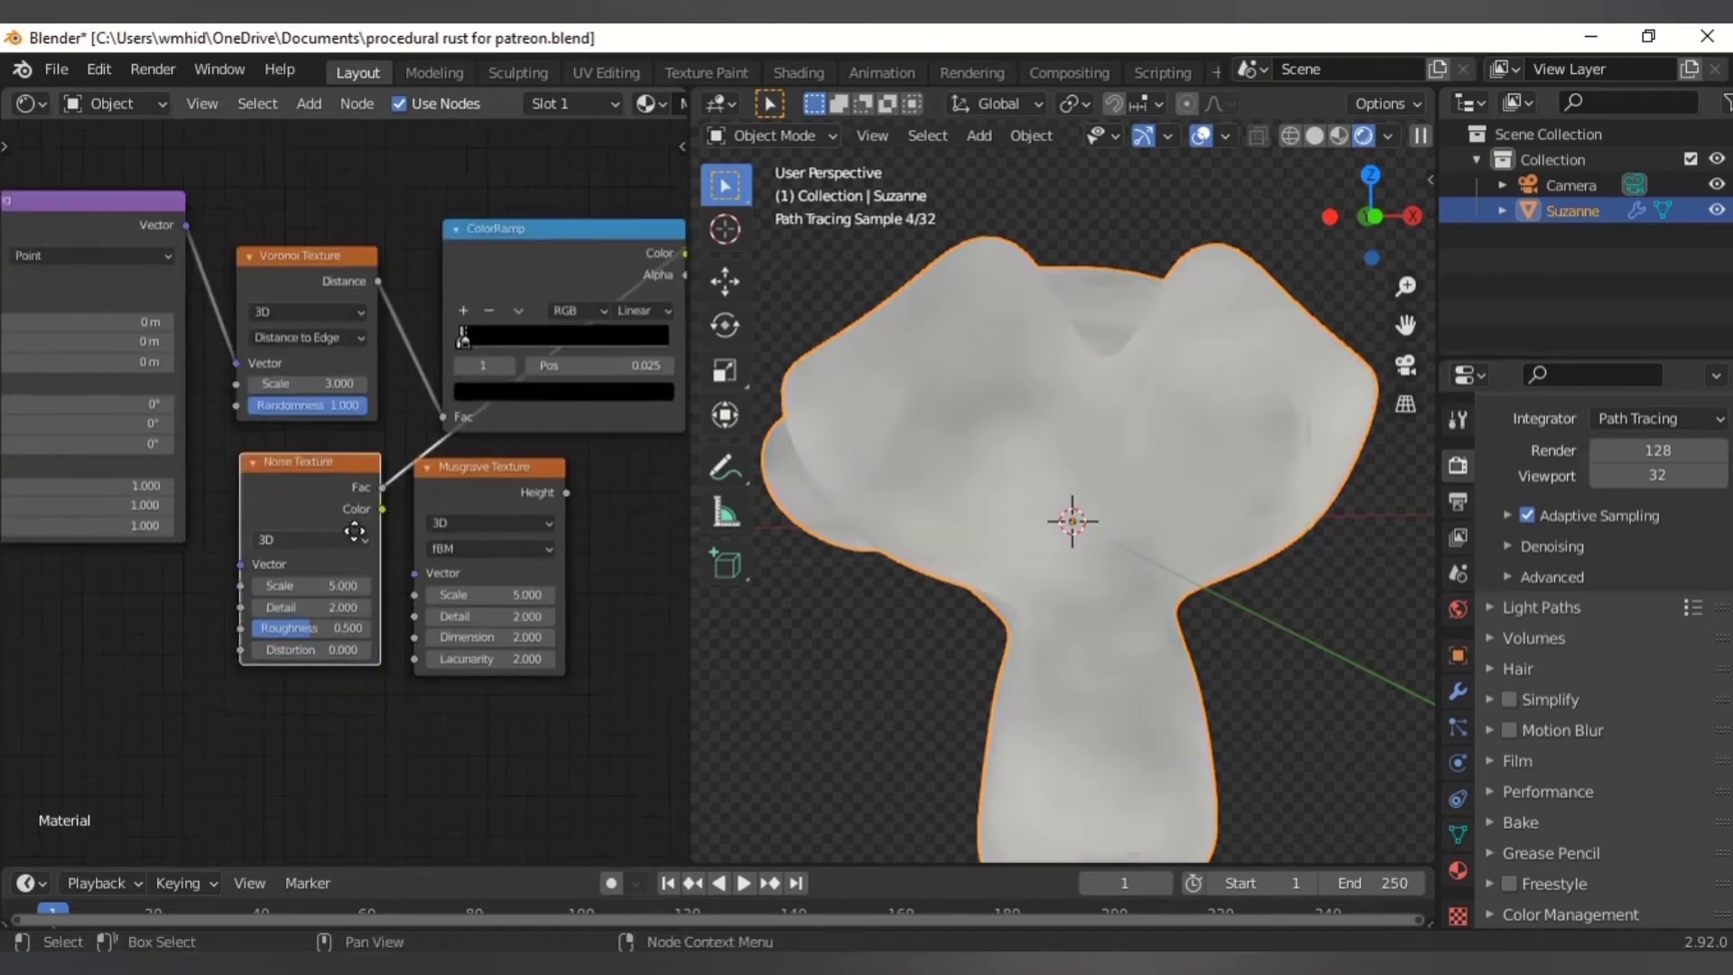
{"action": "scroll", "coordinate": [363, 528], "scroll_direction": "up", "scroll_amount": 3}
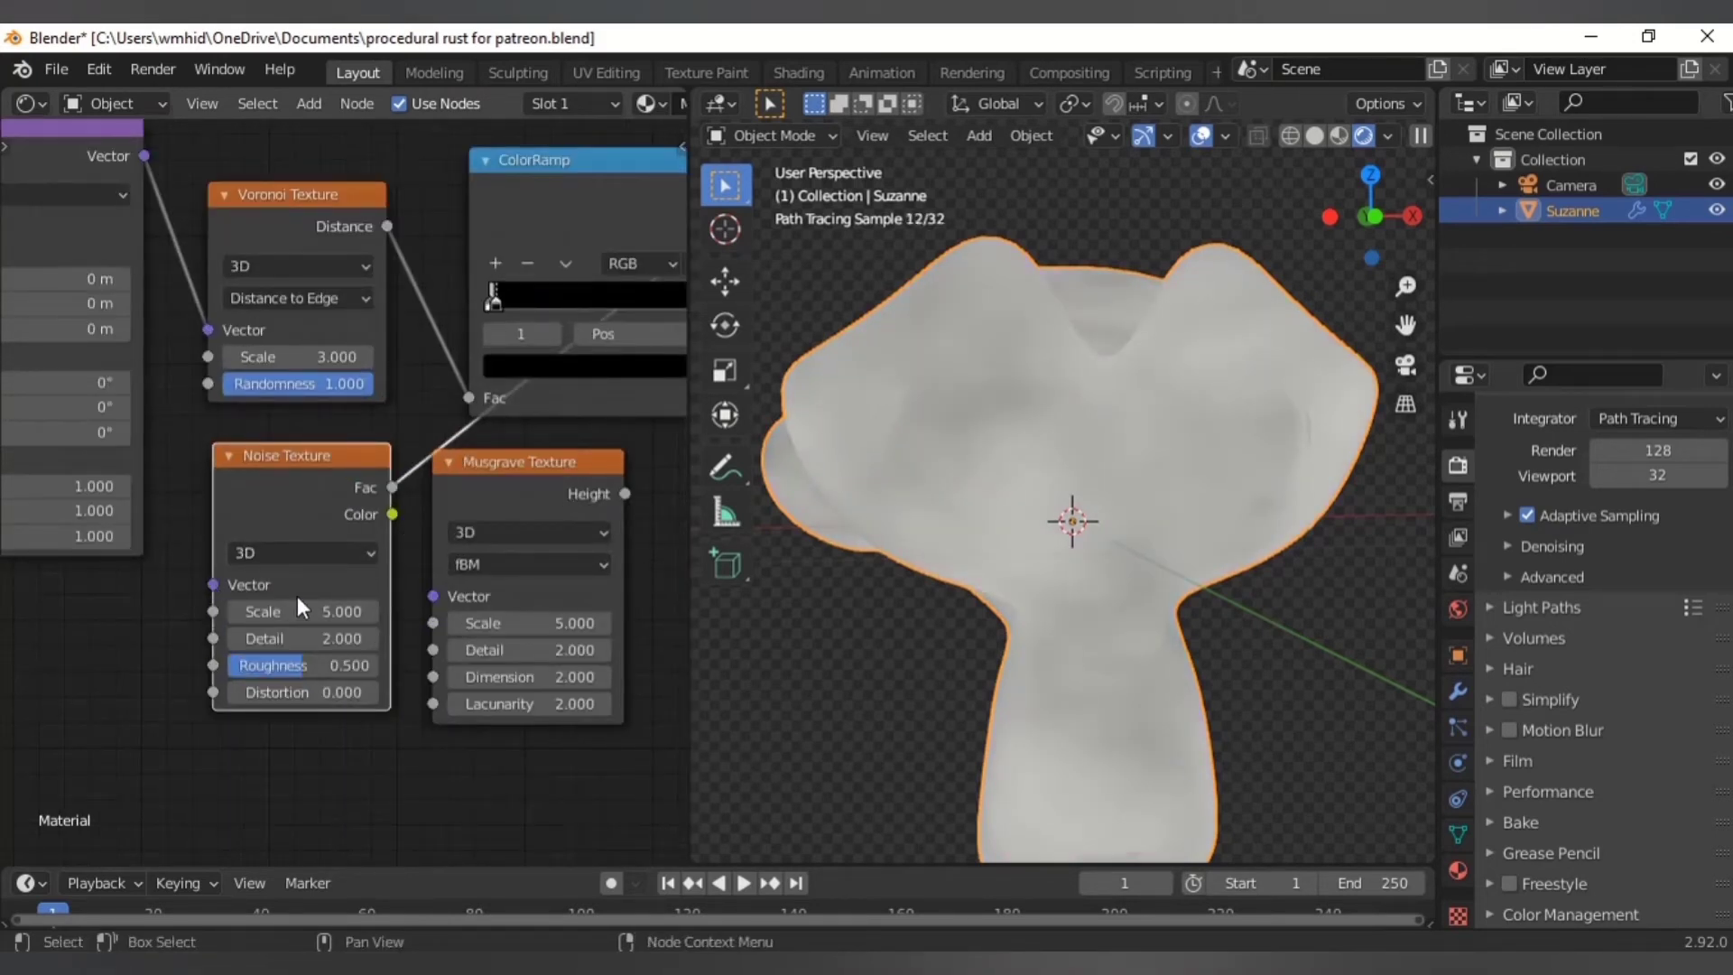
{"action": "left_click", "coordinate": [304, 638]}
{"action": "type", "text": "16"}
{"action": "key", "text": "Return"}
- Connect the Noise Texture's Fac output to the Musgrave Texture's Vector input and preview the Musgrave result
{"action": "left_click_drag", "start_coordinate": [394, 488], "coordinate": [401, 473]}
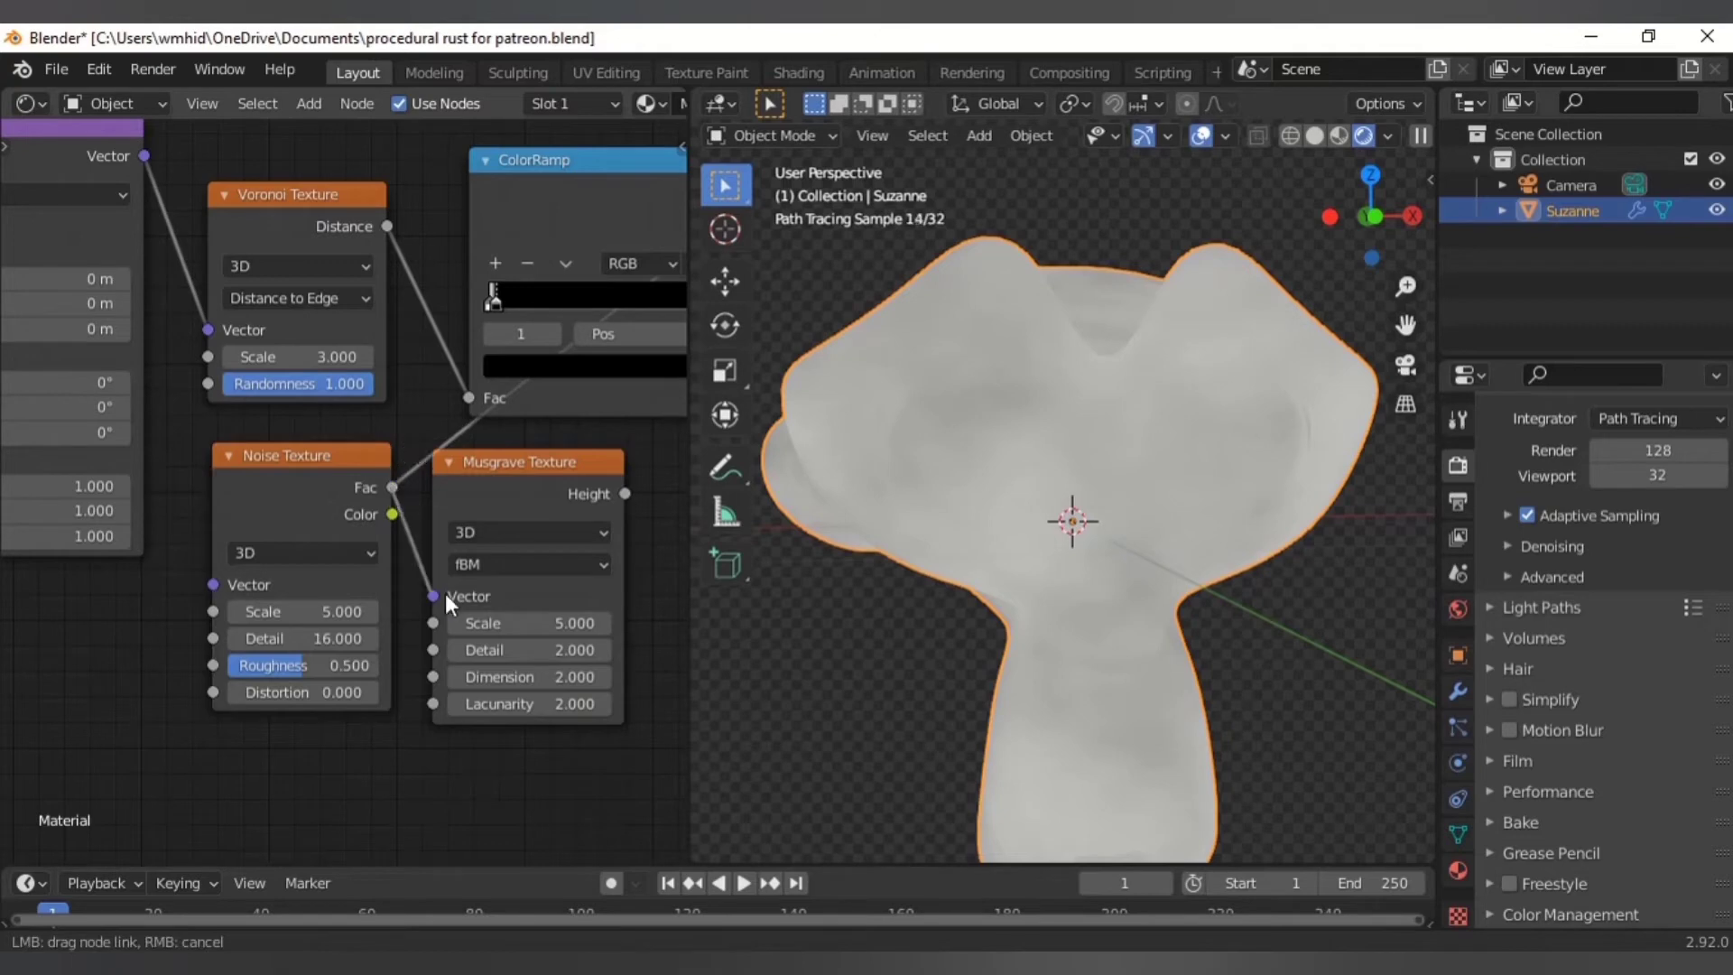
{"action": "left_click_drag", "start_coordinate": [446, 593], "coordinate": [446, 593]}
{"action": "left_click", "coordinate": [538, 486], "text": "ctrl+shift"}
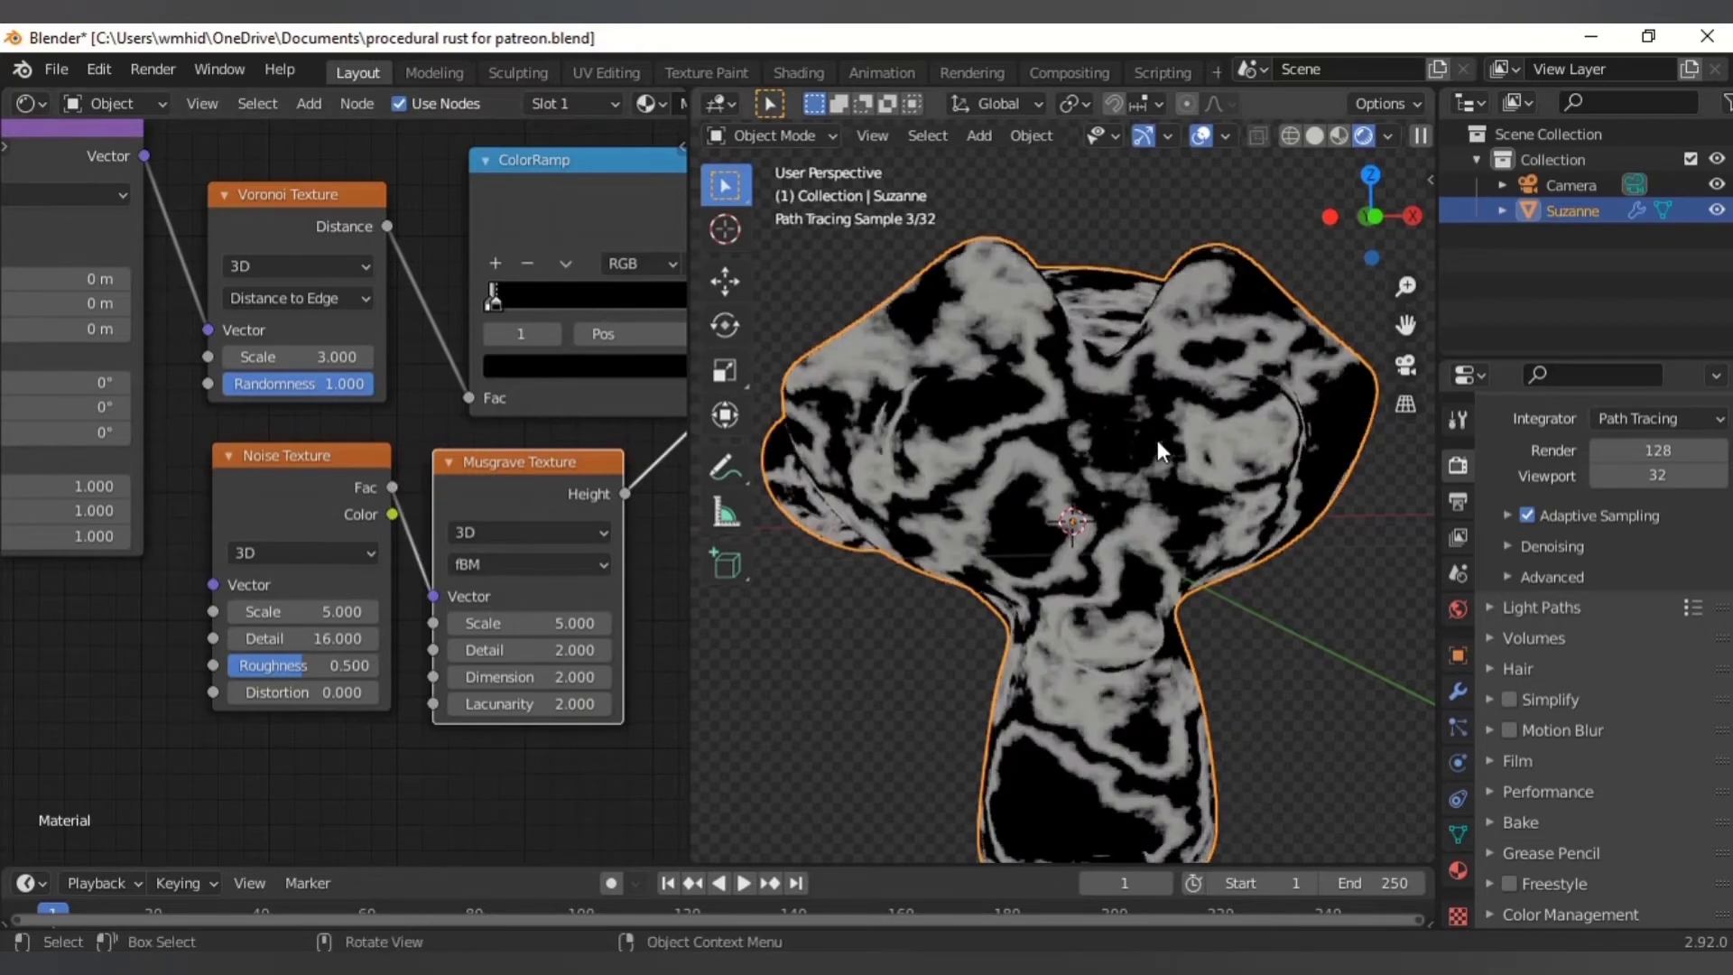
- Set the Roughness of the Noise Texture feeding the Musgrave Texture to 0.8
{"action": "middle_click_drag", "start_coordinate": [583, 499], "coordinate": [469, 475]}
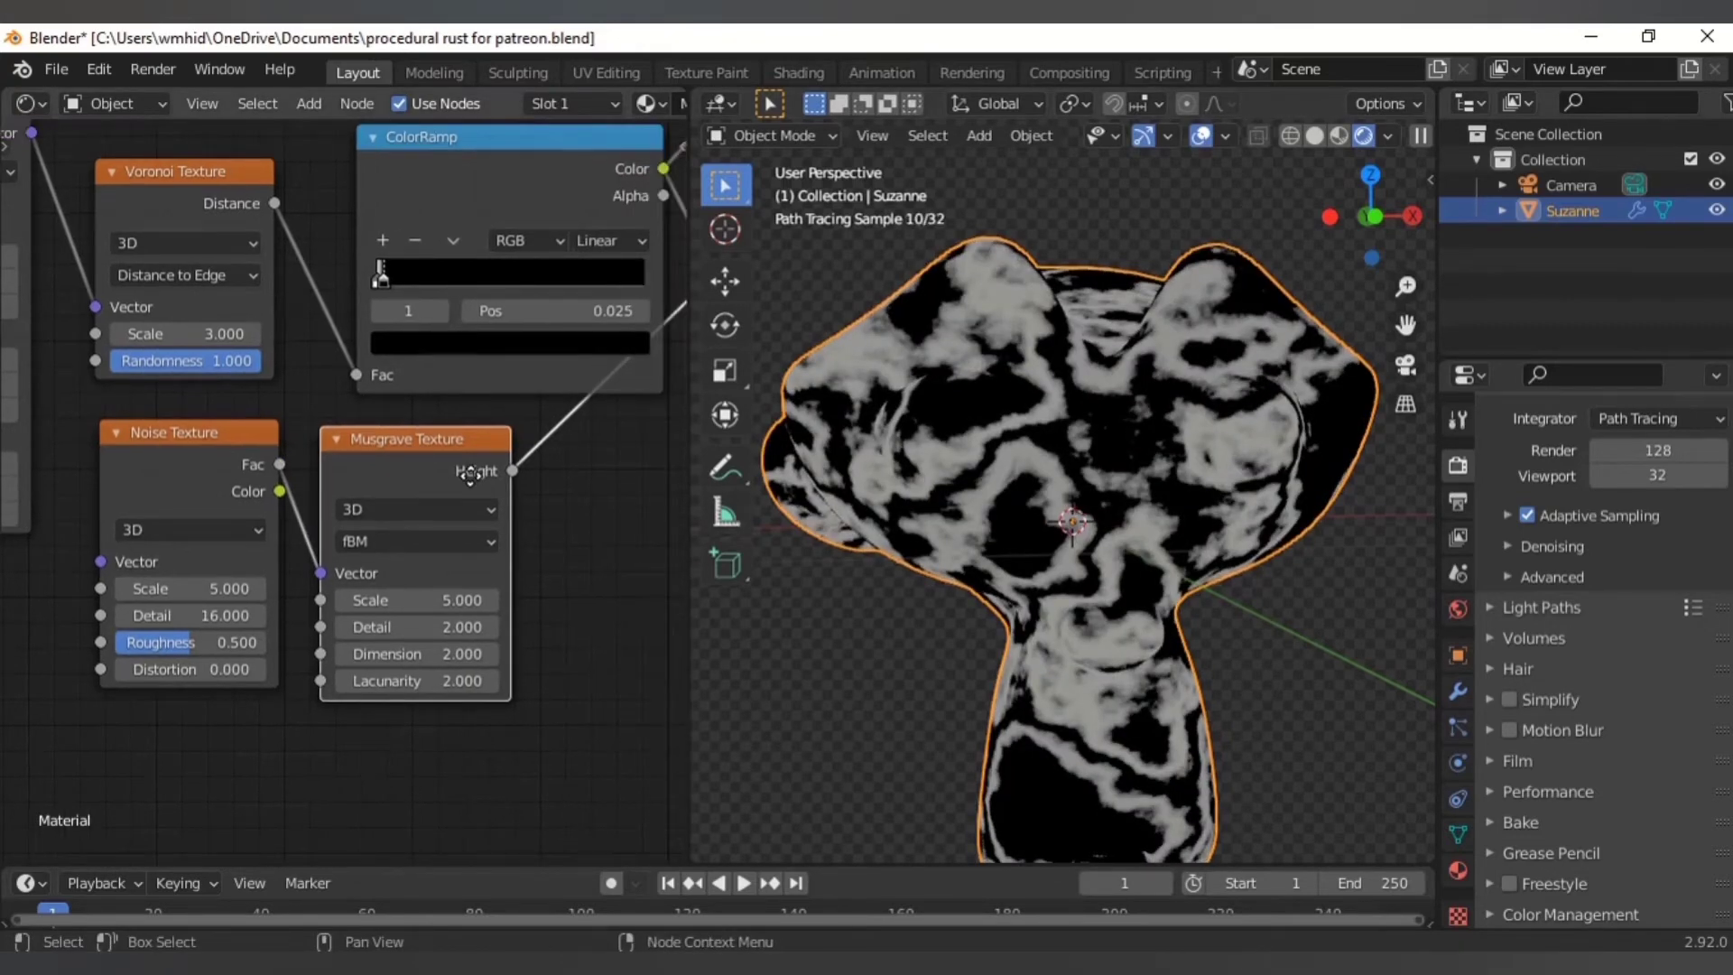
{"action": "scroll", "coordinate": [469, 476], "scroll_direction": "up", "scroll_amount": 2}
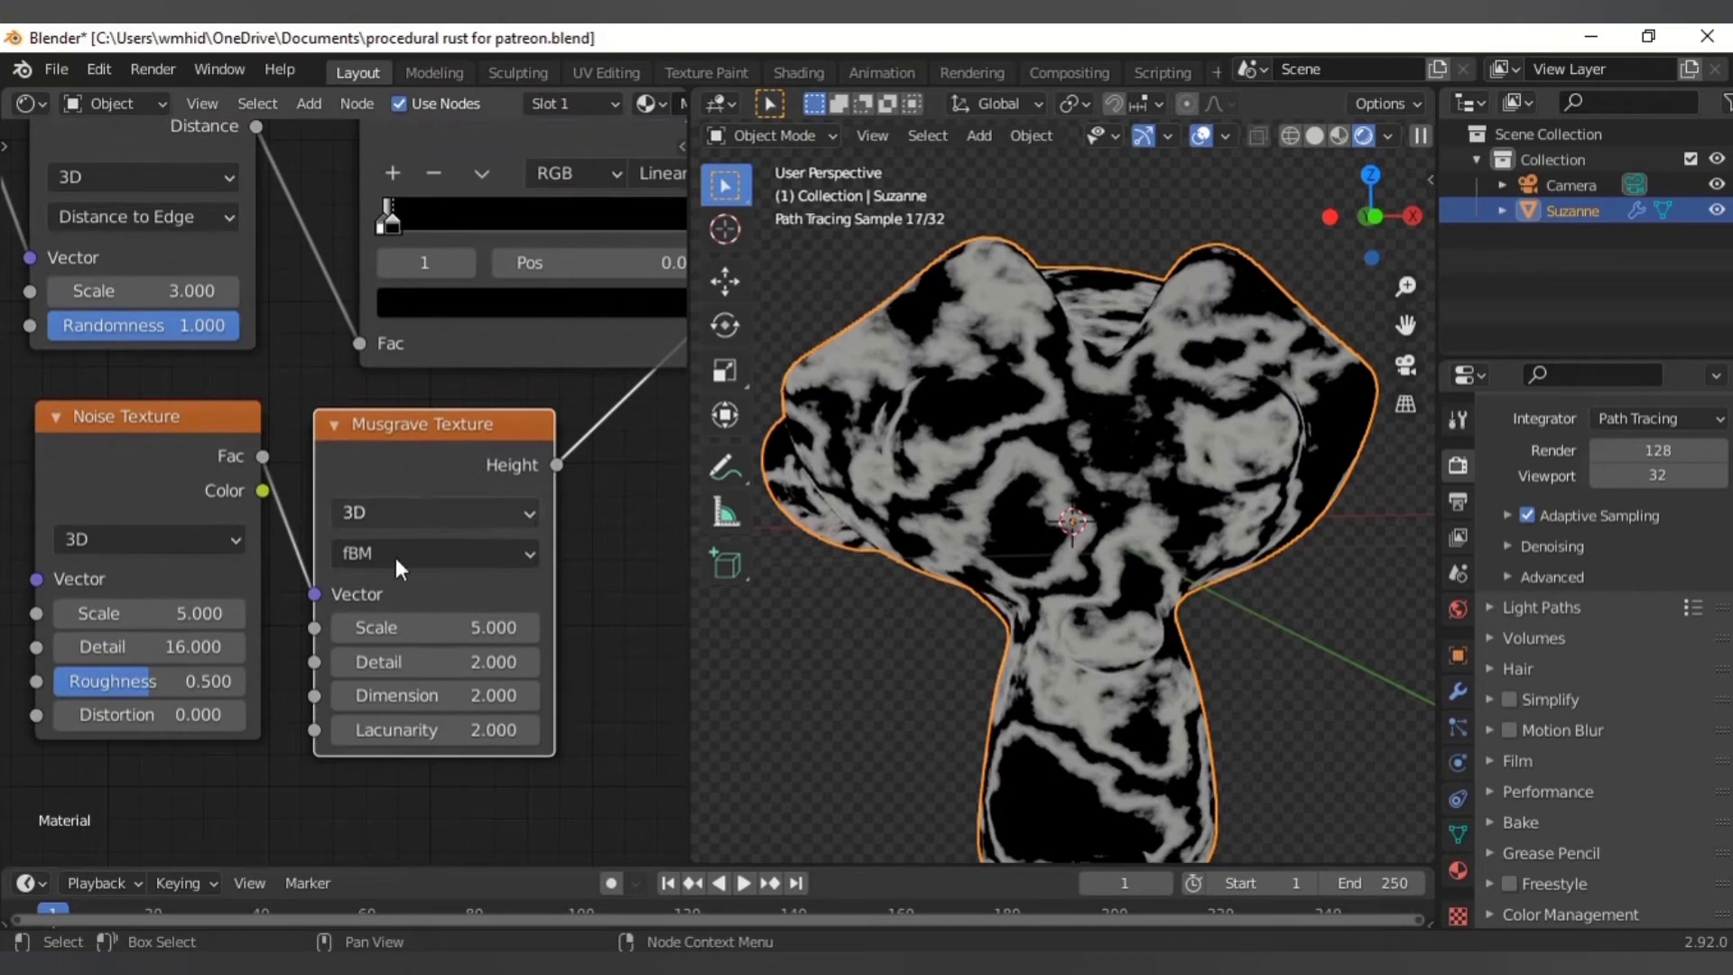
{"action": "middle_click_drag", "start_coordinate": [395, 558], "coordinate": [484, 508]}
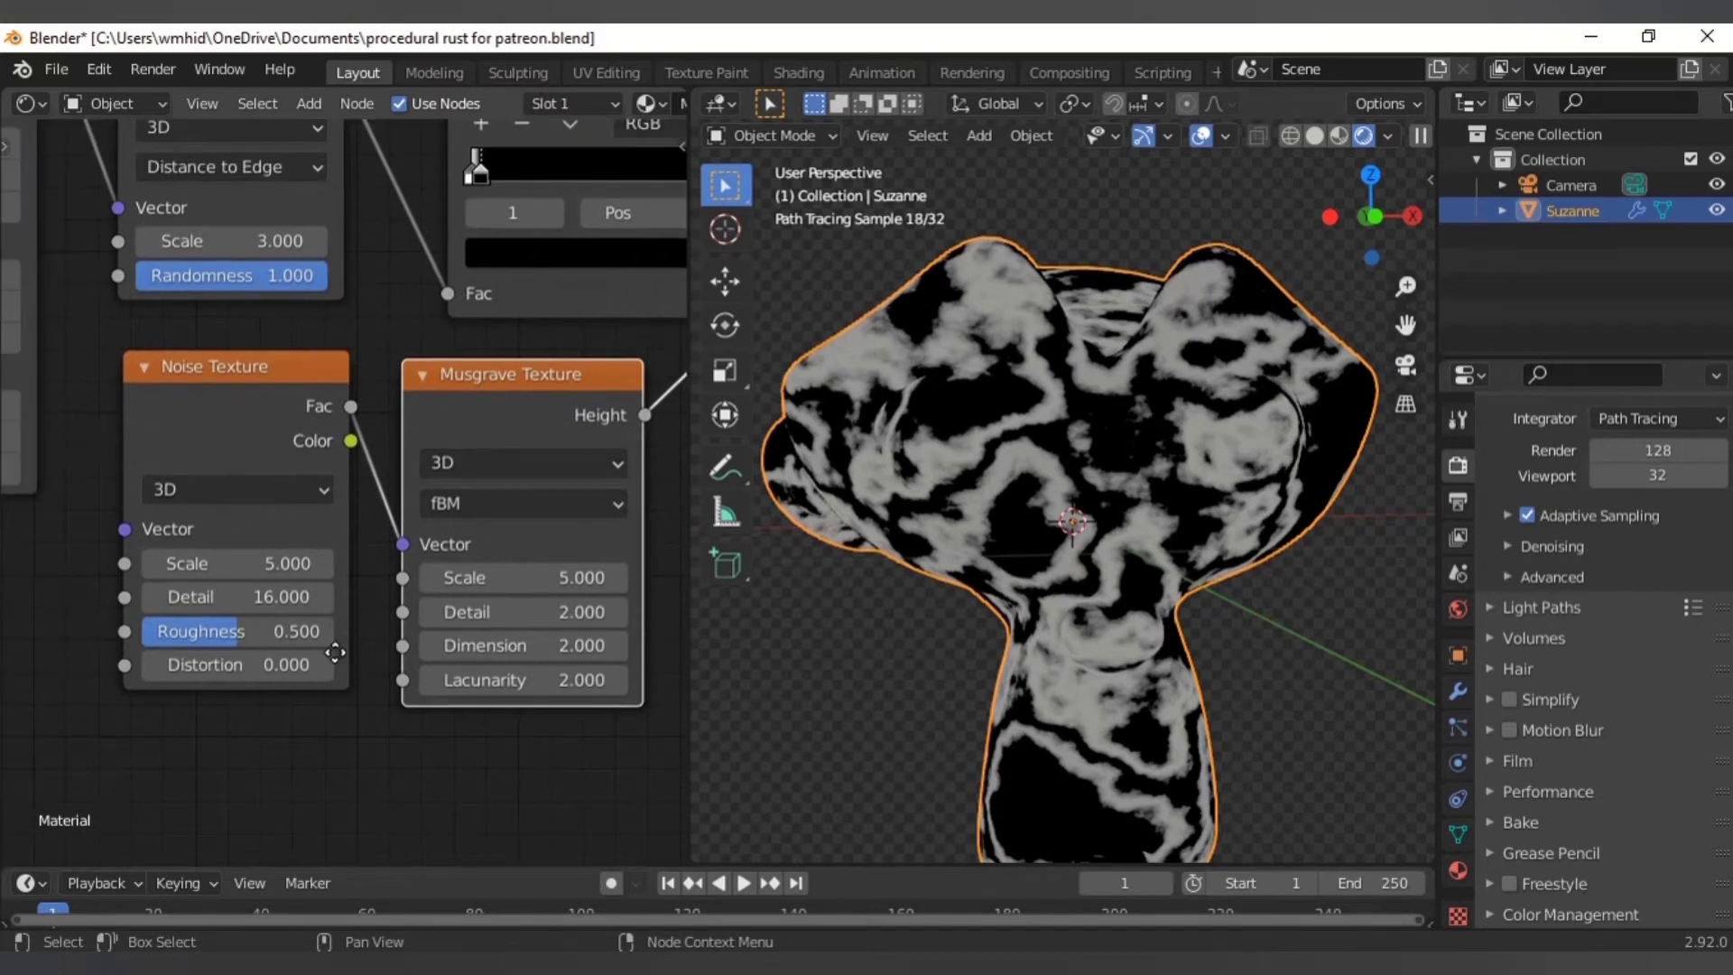
{"action": "left_click", "coordinate": [242, 631]}
{"action": "type", "text": "0"}
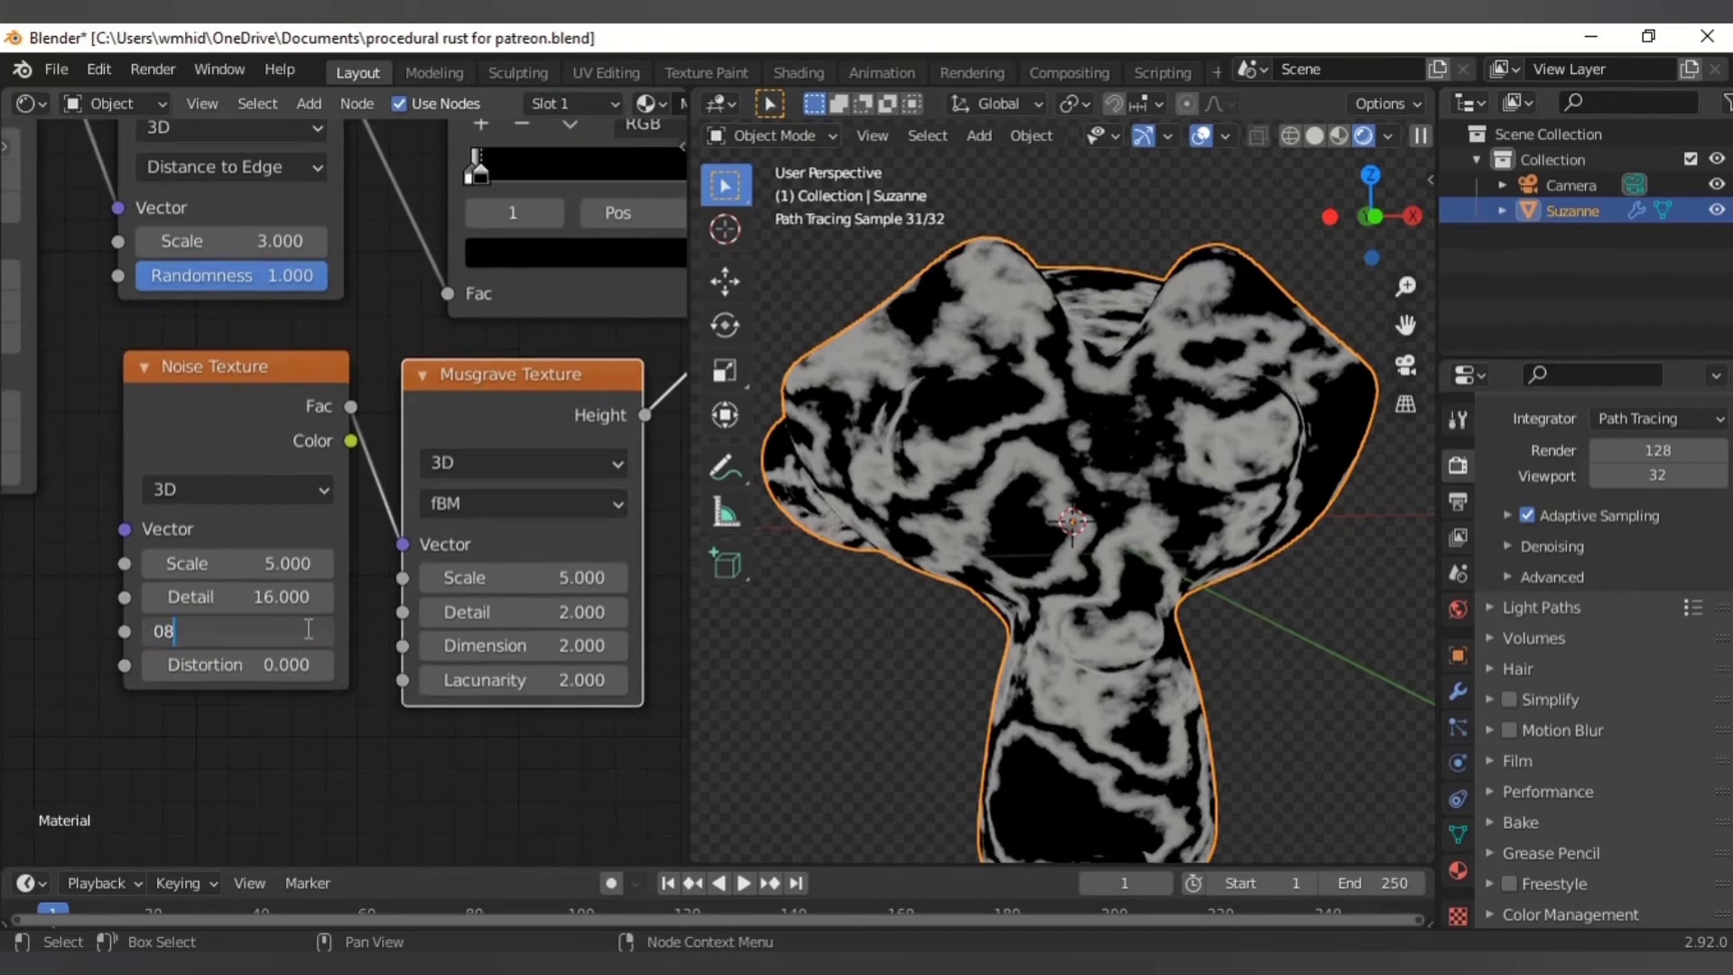
{"action": "type", "text": "8"}
{"action": "key", "text": "Return"}
{"action": "left_click", "coordinate": [308, 629]}
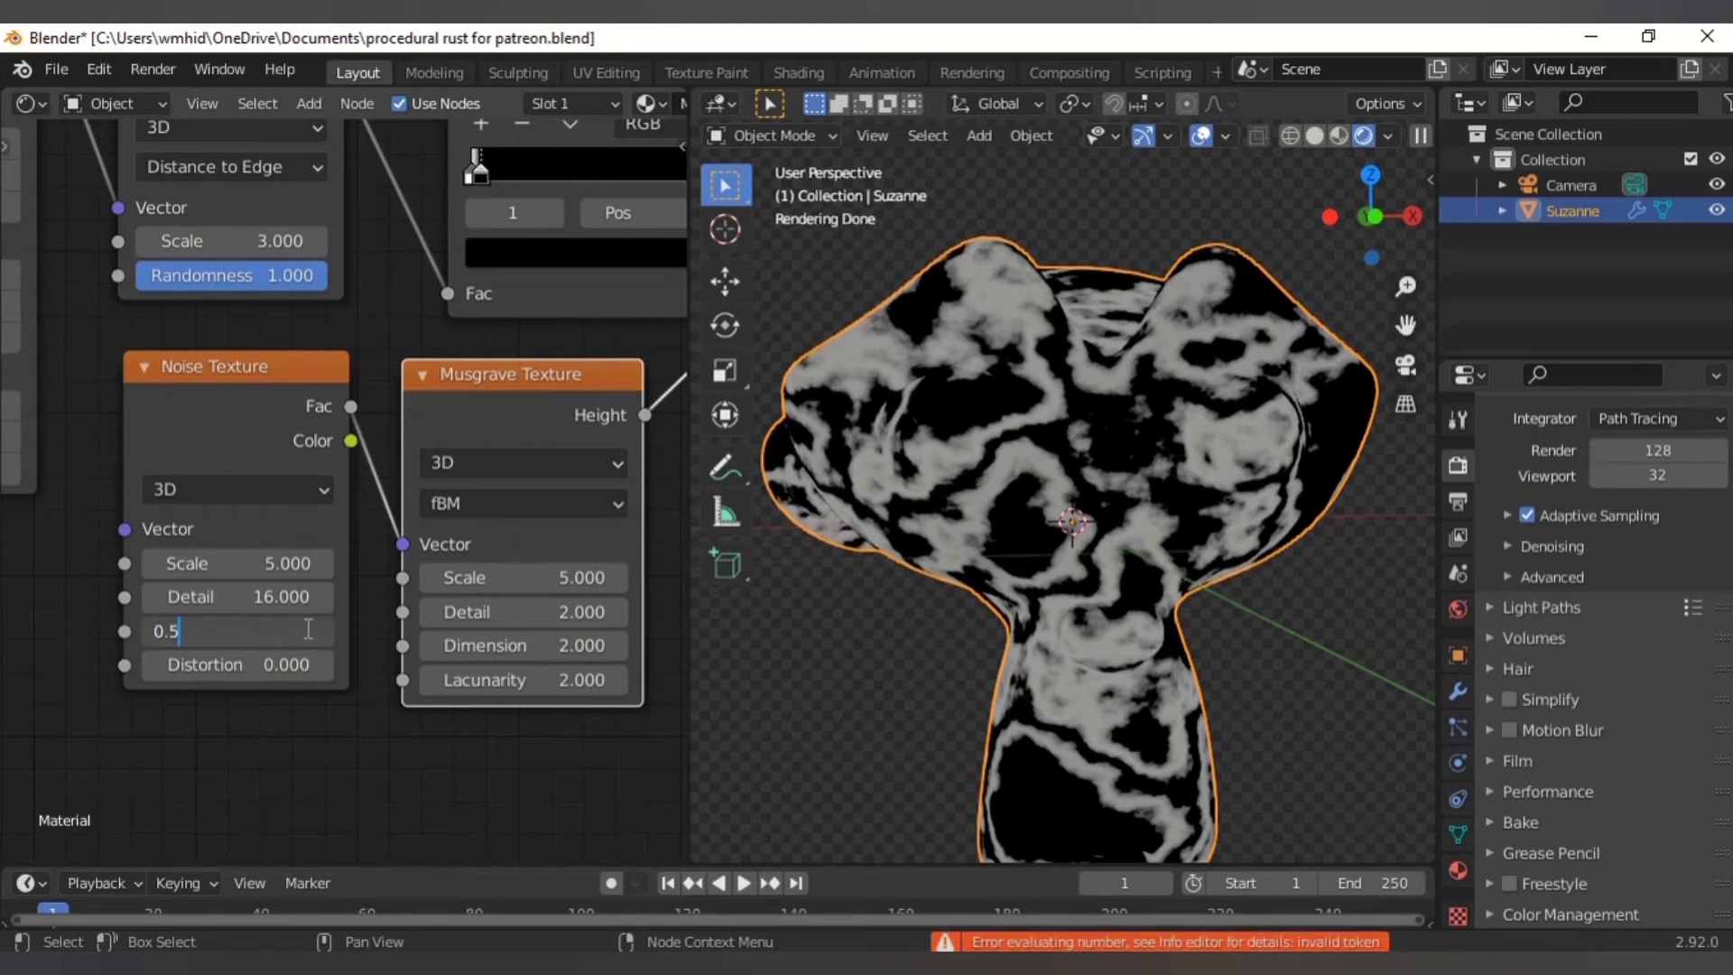
{"action": "type", "text": "0.8"}
{"action": "key", "text": "Return"}
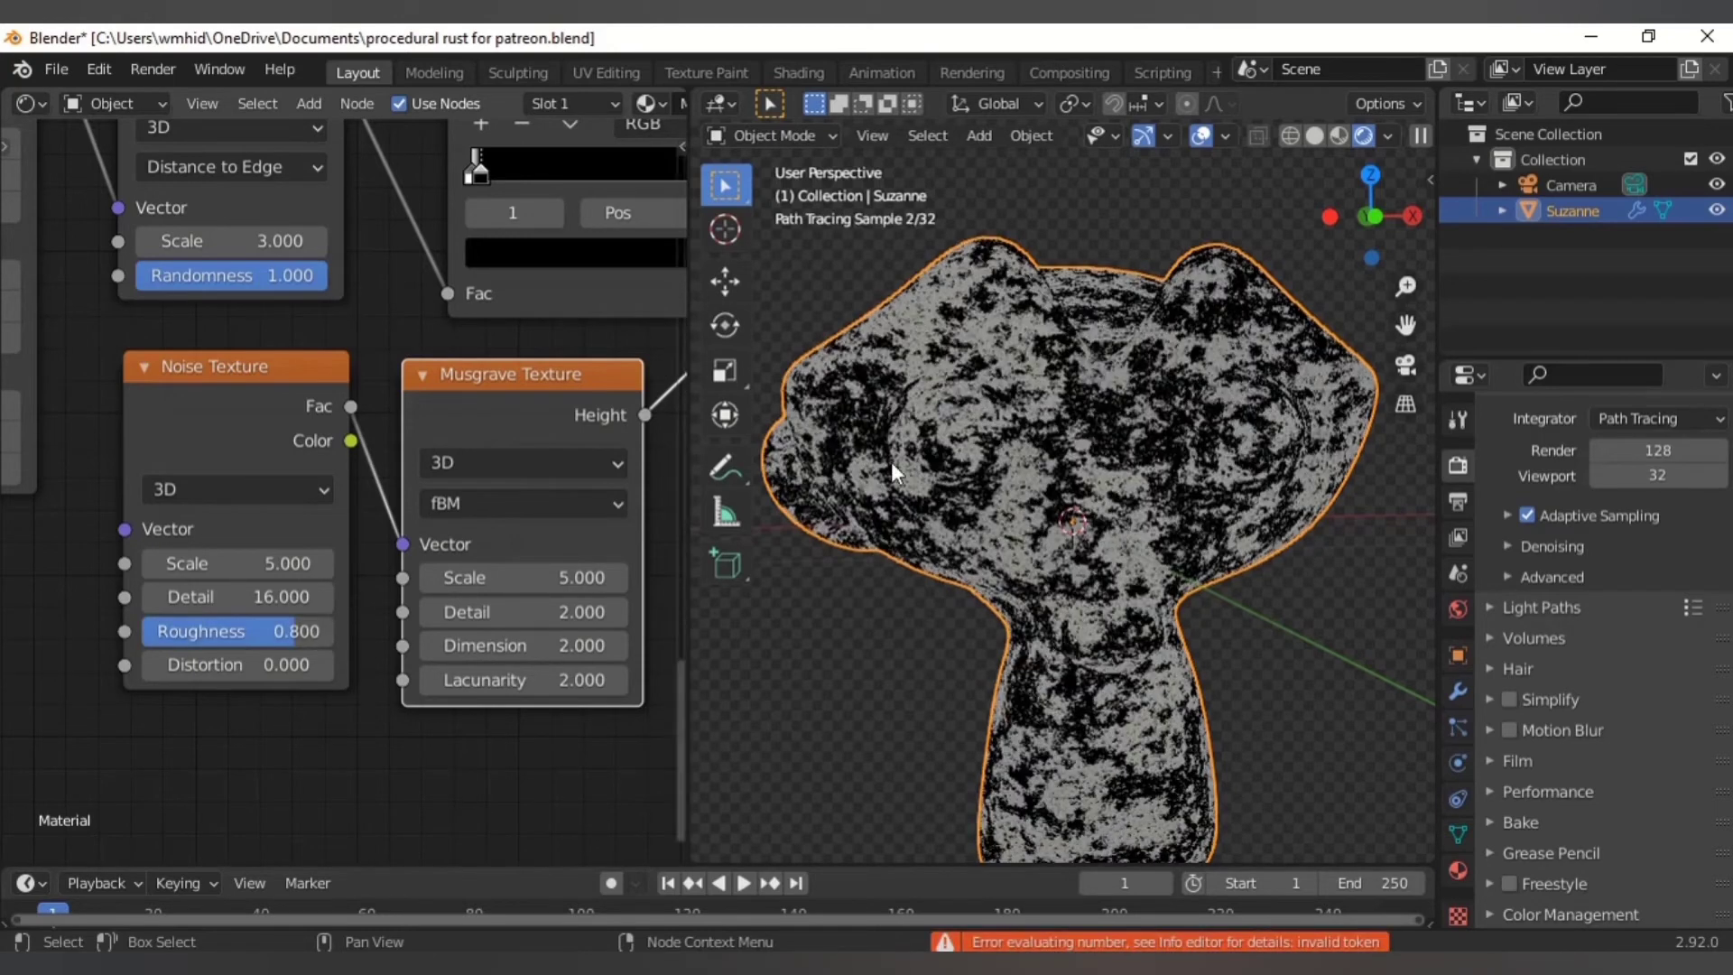
- Move the Glossy BSDF and its Bump node away from the Voronoi ColorRamp to make room
{"action": "scroll", "coordinate": [467, 399], "scroll_direction": "down", "scroll_amount": 5}
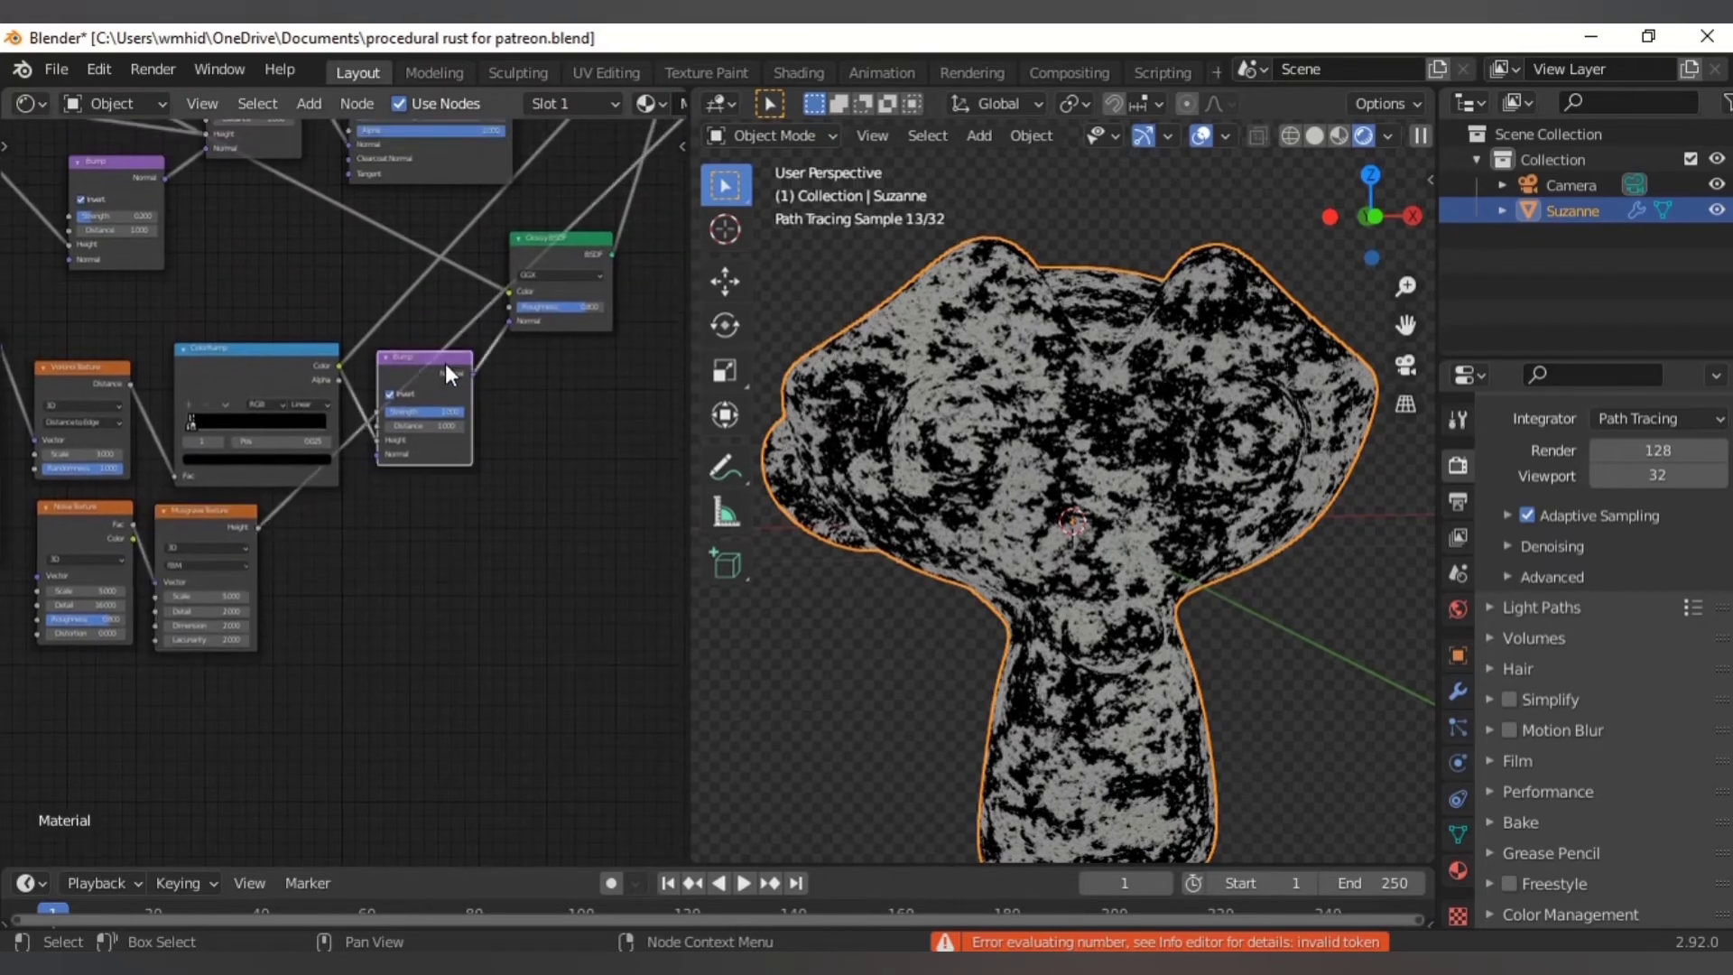
{"action": "left_click_drag", "start_coordinate": [432, 363], "coordinate": [453, 363]}
{"action": "left_click_drag", "start_coordinate": [554, 255], "coordinate": [636, 243]}
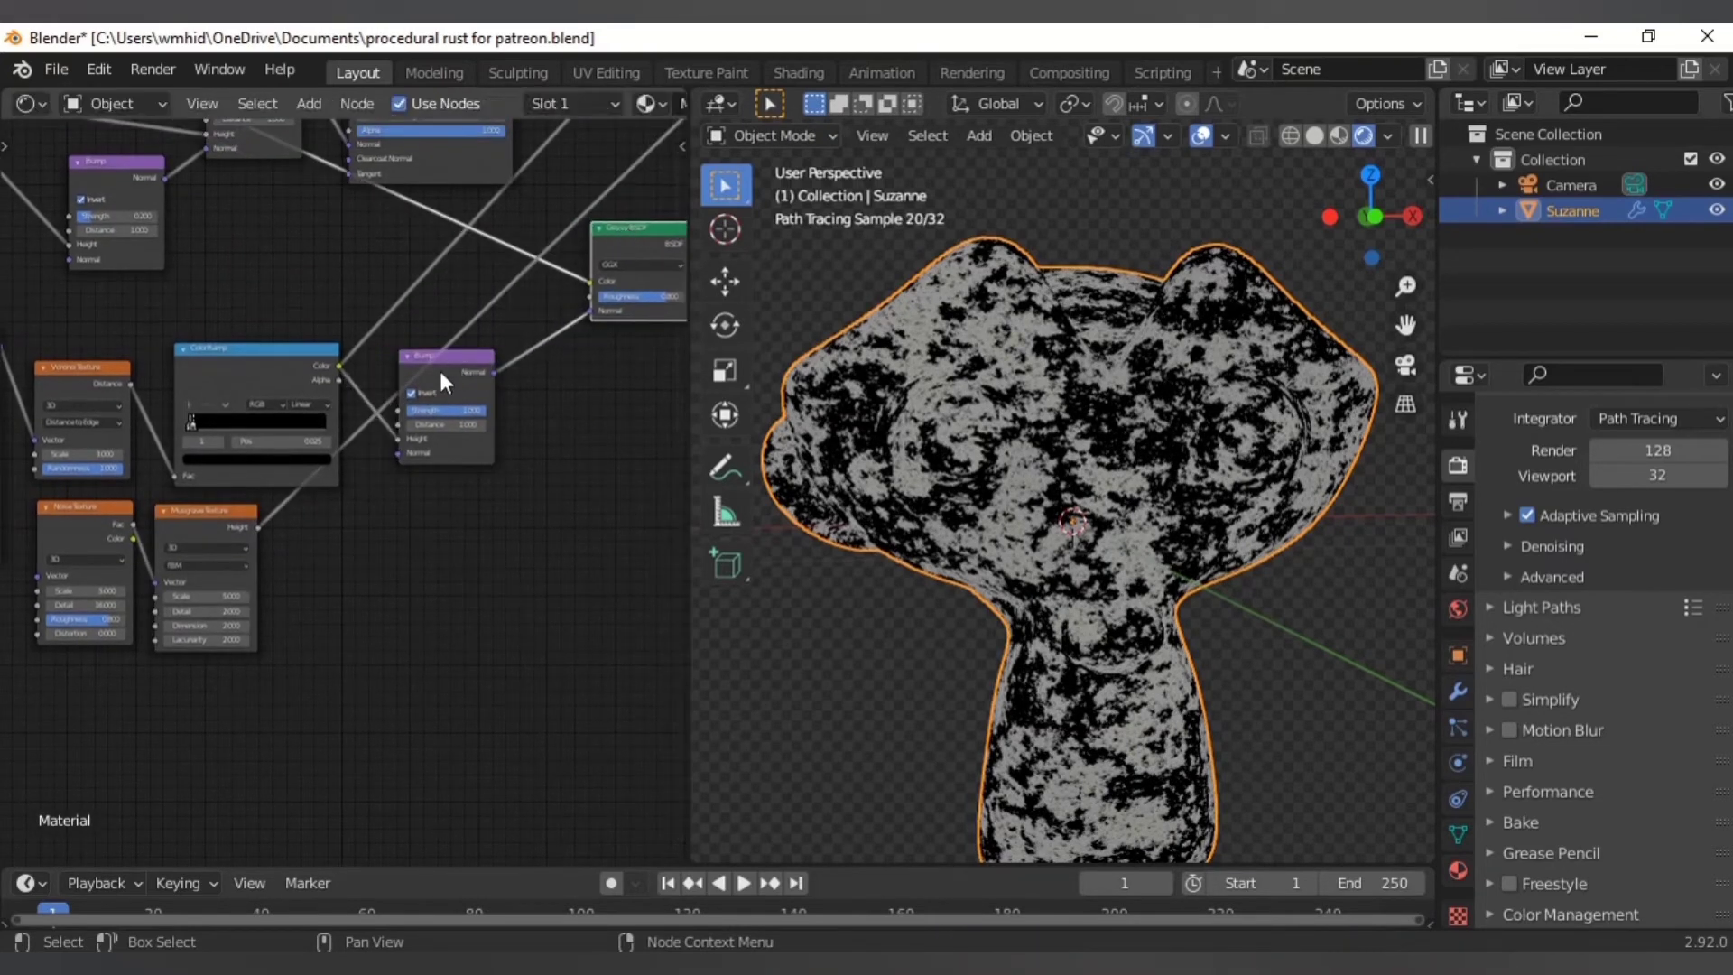
{"action": "left_click_drag", "start_coordinate": [441, 368], "coordinate": [483, 357]}
- Duplicate the Voronoi ColorRamp and insert the copy on the Musgrave Texture's Height output link
{"action": "left_click", "coordinate": [236, 356]}
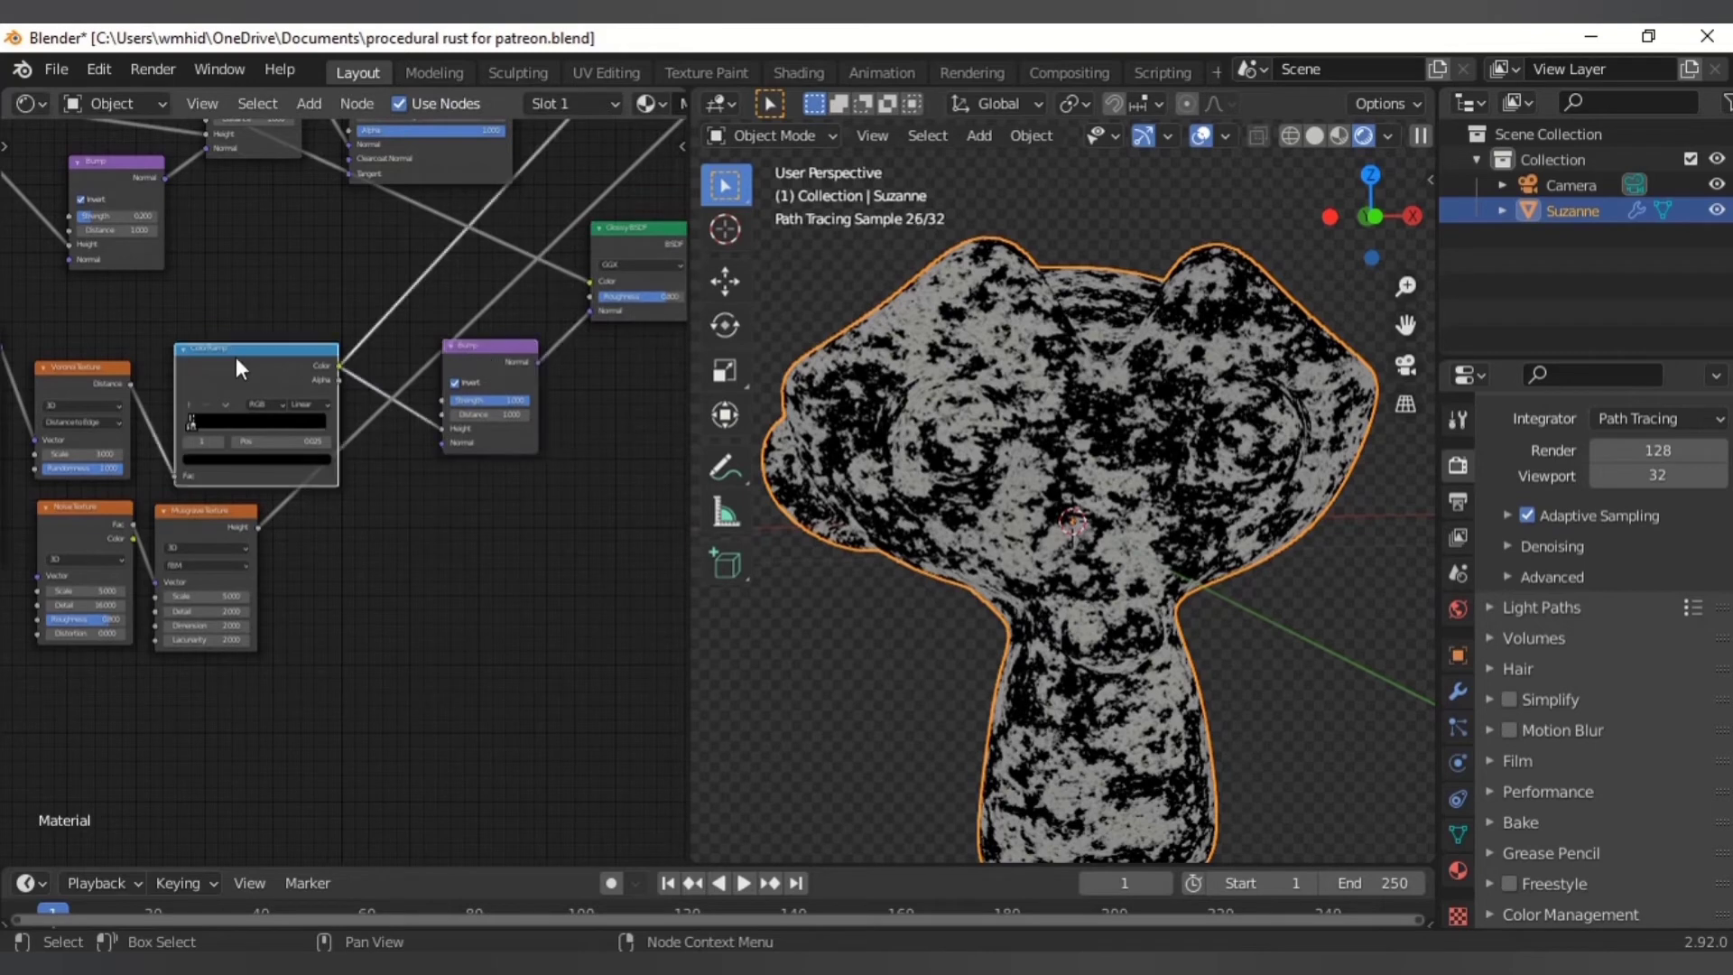
{"action": "scroll", "coordinate": [255, 397], "scroll_direction": "up", "scroll_amount": 2}
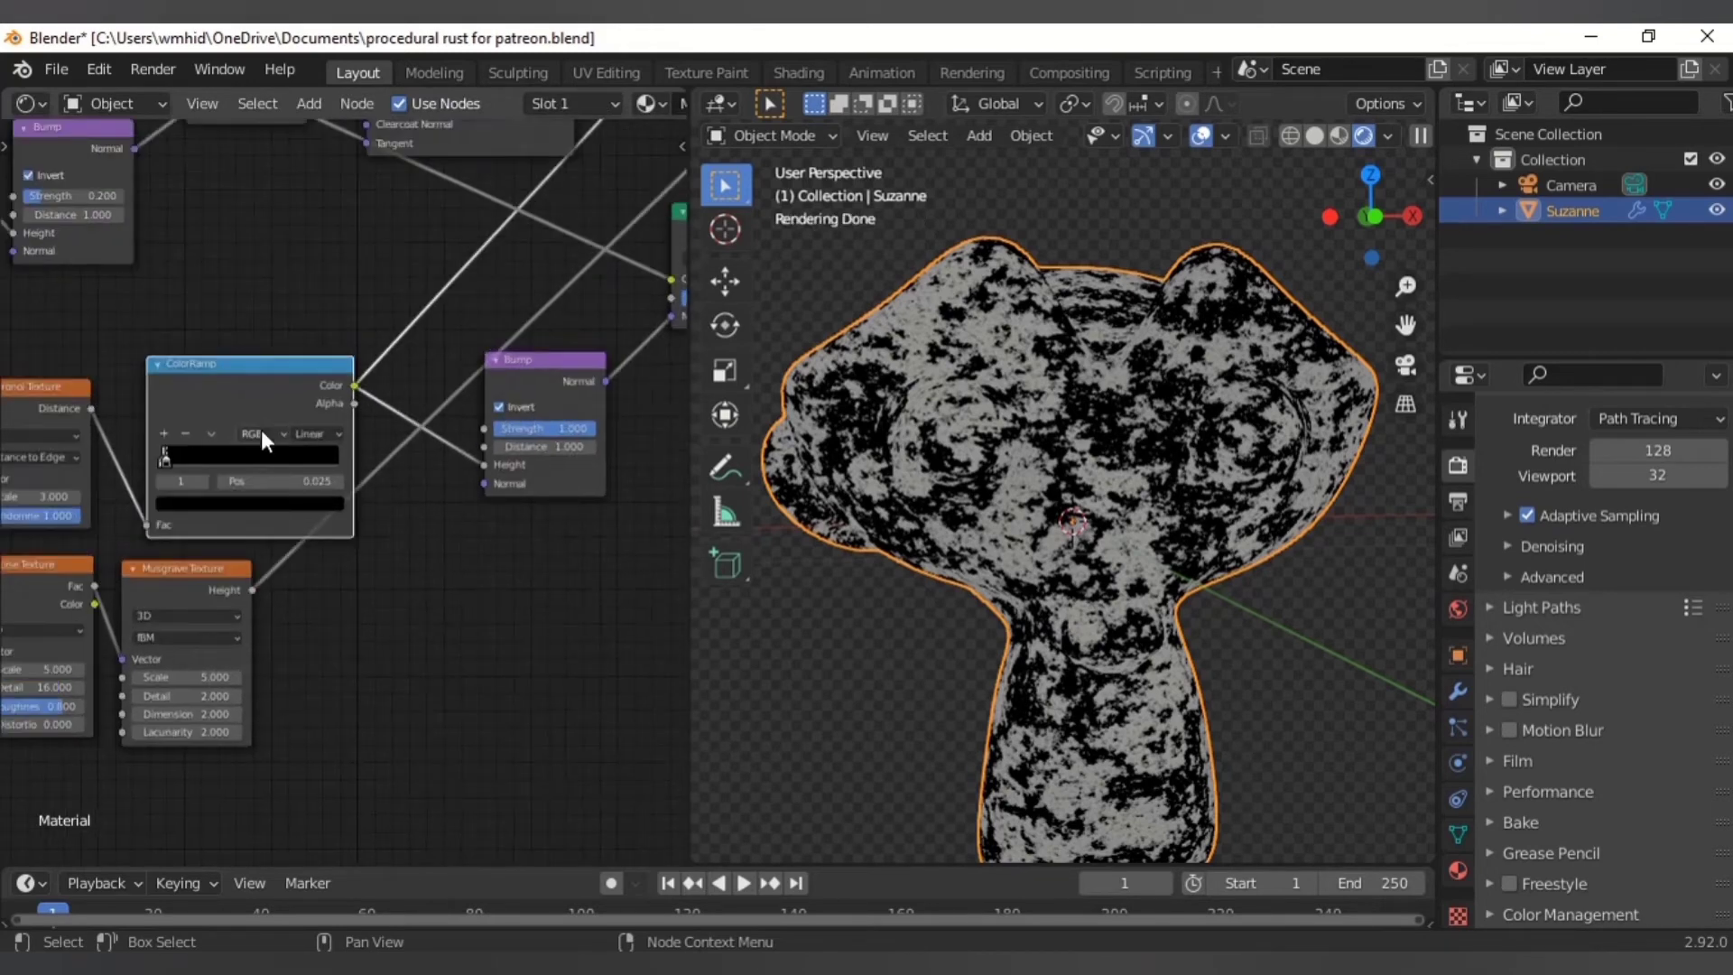
{"action": "key", "text": "shift+d"}
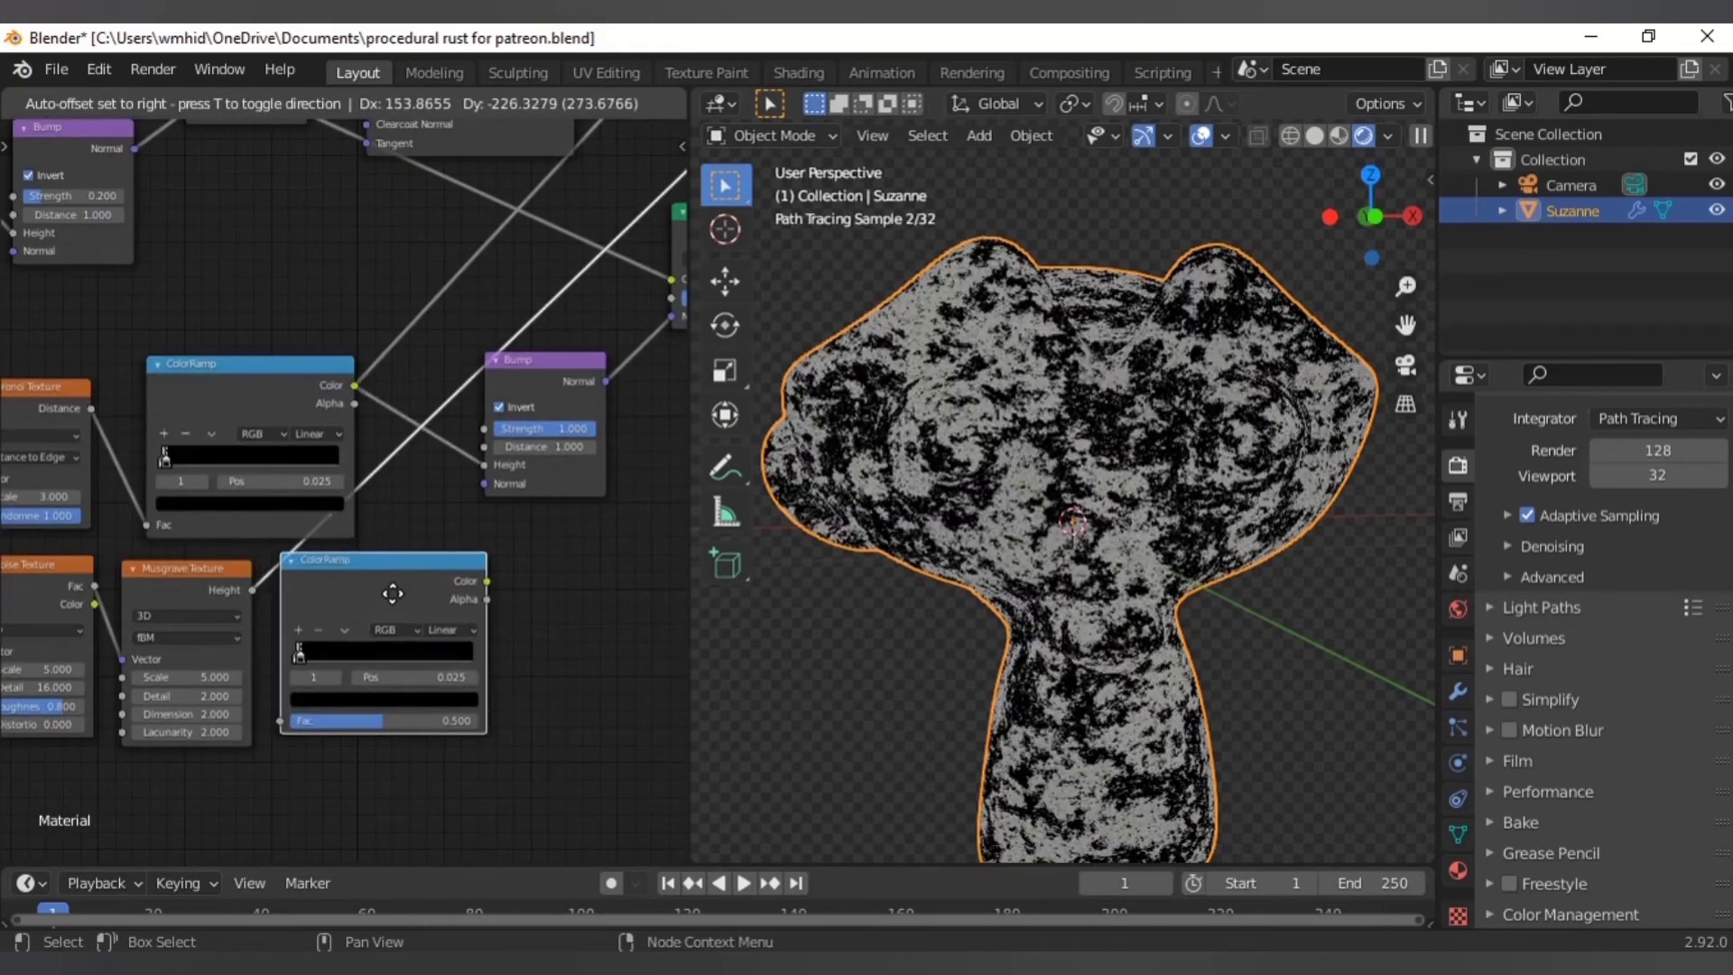
{"action": "left_click", "coordinate": [438, 593]}
- Move the black stop of the Musgrave ColorRamp to position 0.284
{"action": "middle_click_drag", "start_coordinate": [453, 576], "coordinate": [312, 496]}
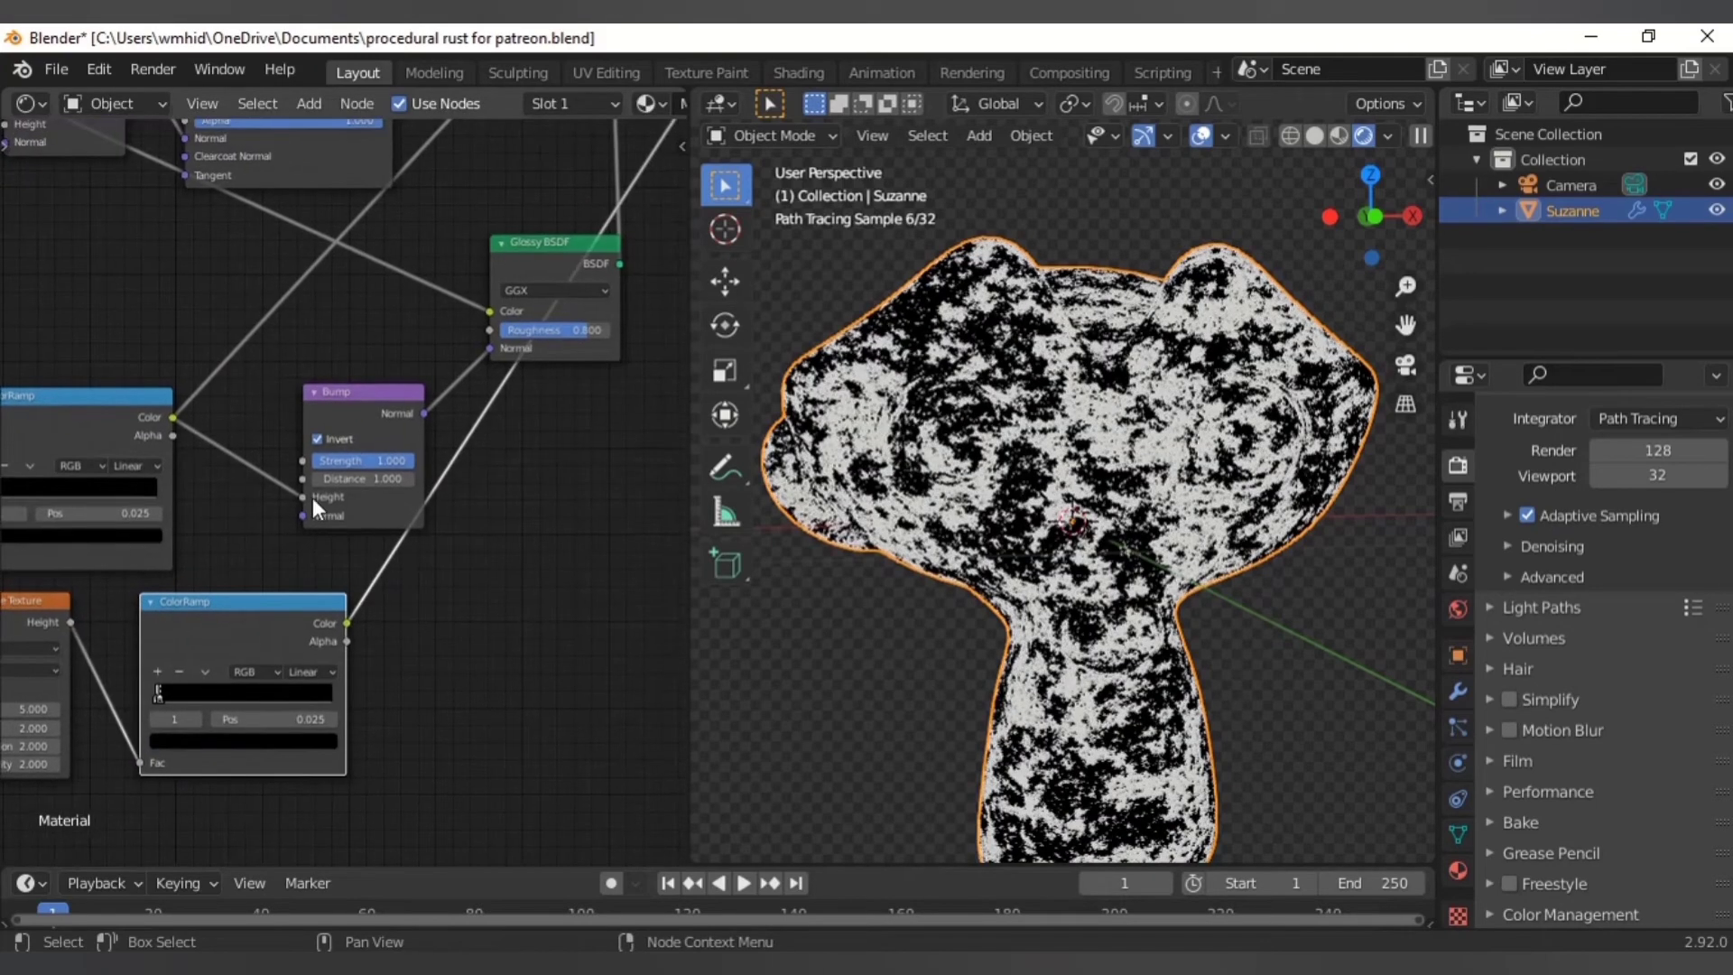
{"action": "middle_click_drag", "start_coordinate": [322, 591], "coordinate": [475, 474]}
{"action": "scroll", "coordinate": [475, 473], "scroll_direction": "up", "scroll_amount": 7}
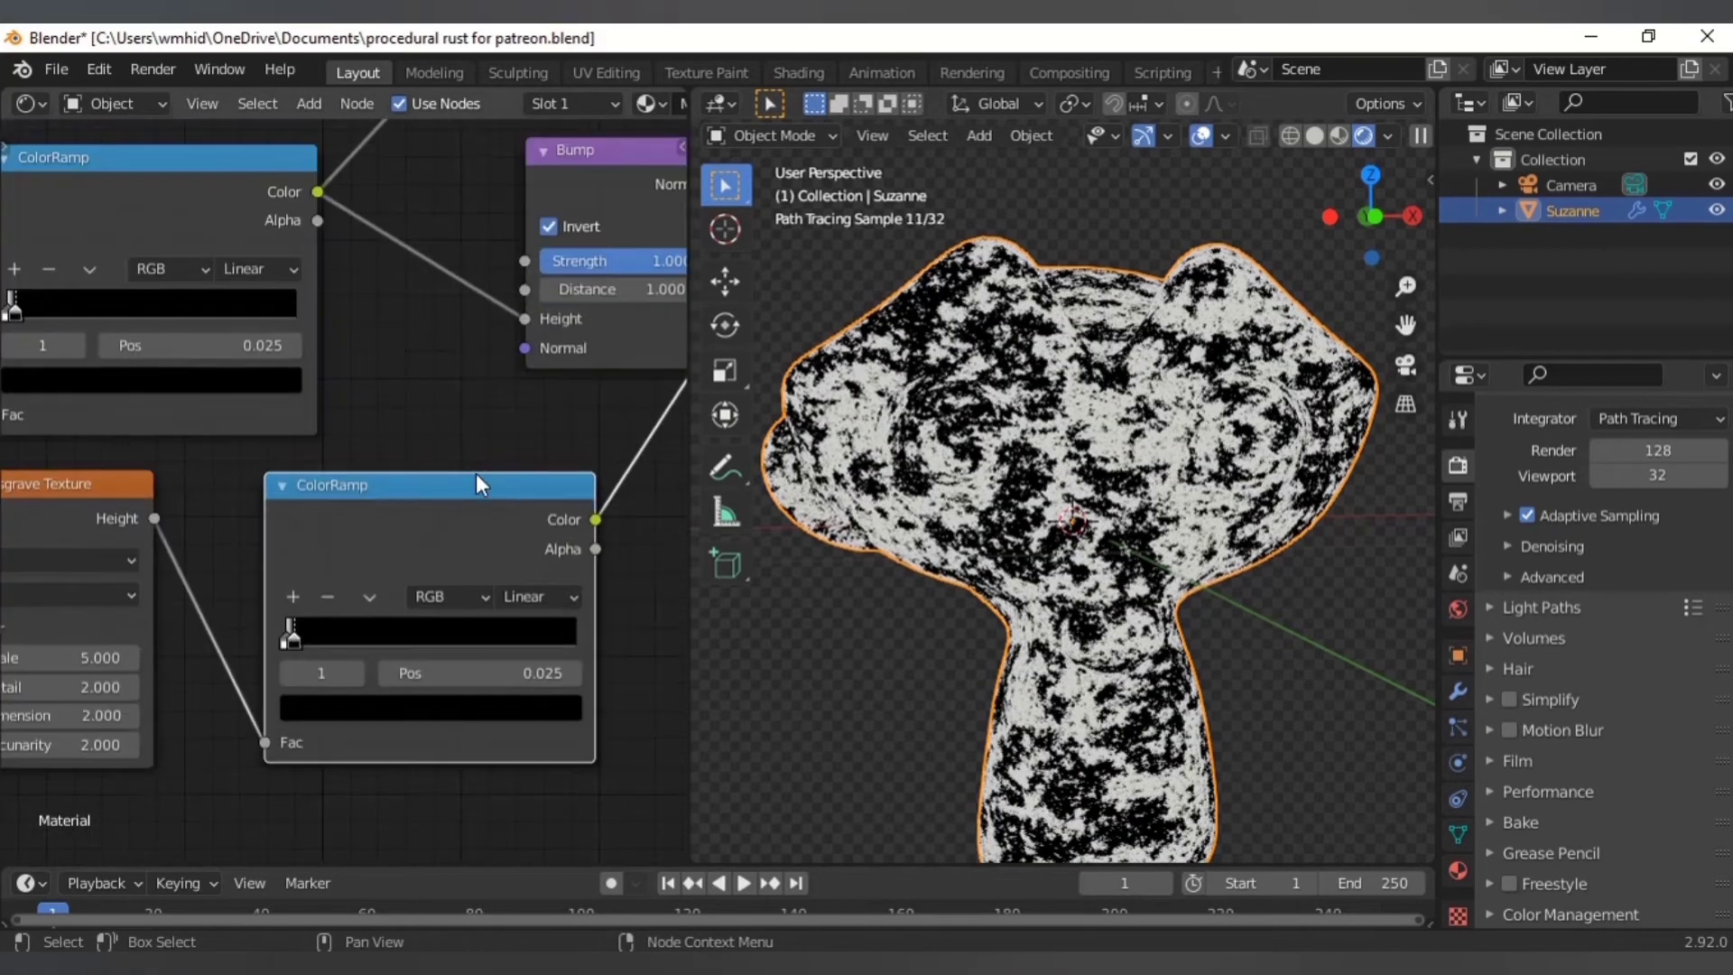
{"action": "left_click_drag", "start_coordinate": [296, 648], "coordinate": [395, 653]}
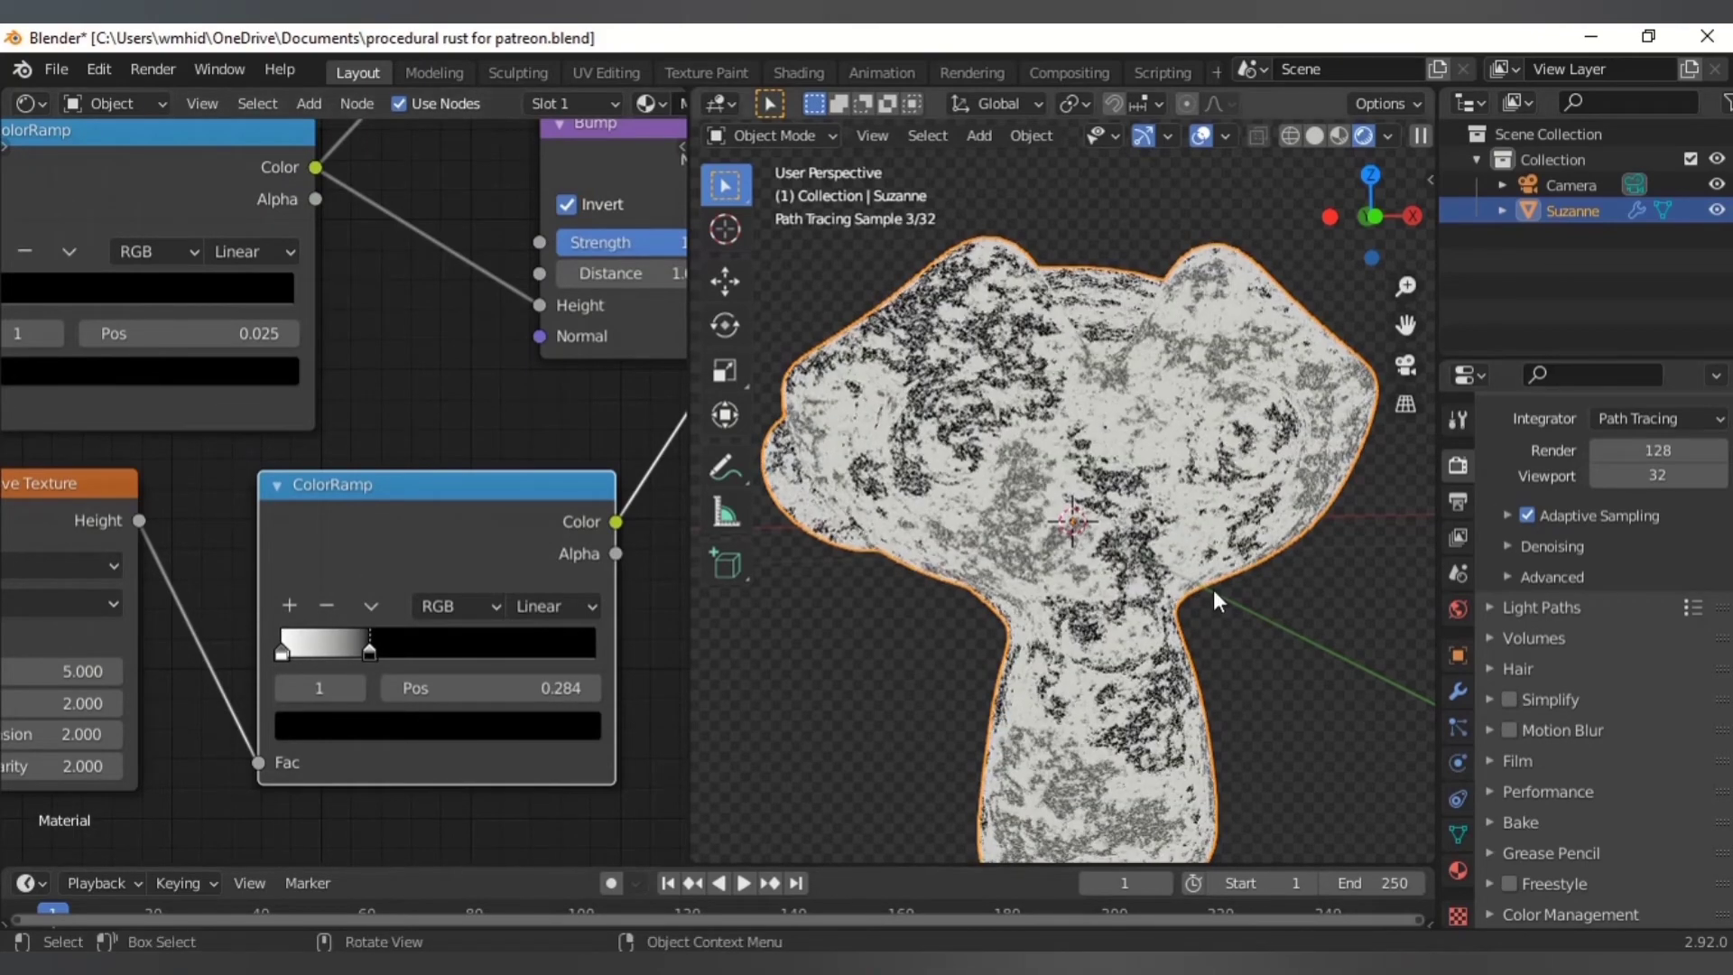
- Duplicate the Glossy BSDF's Bump node after the Musgrave ColorRamp and connect its Normal output to the original Bump's Normal input
{"action": "middle_click_drag", "start_coordinate": [445, 297], "coordinate": [310, 488]}
{"action": "scroll", "coordinate": [516, 496], "scroll_direction": "down", "scroll_amount": 3}
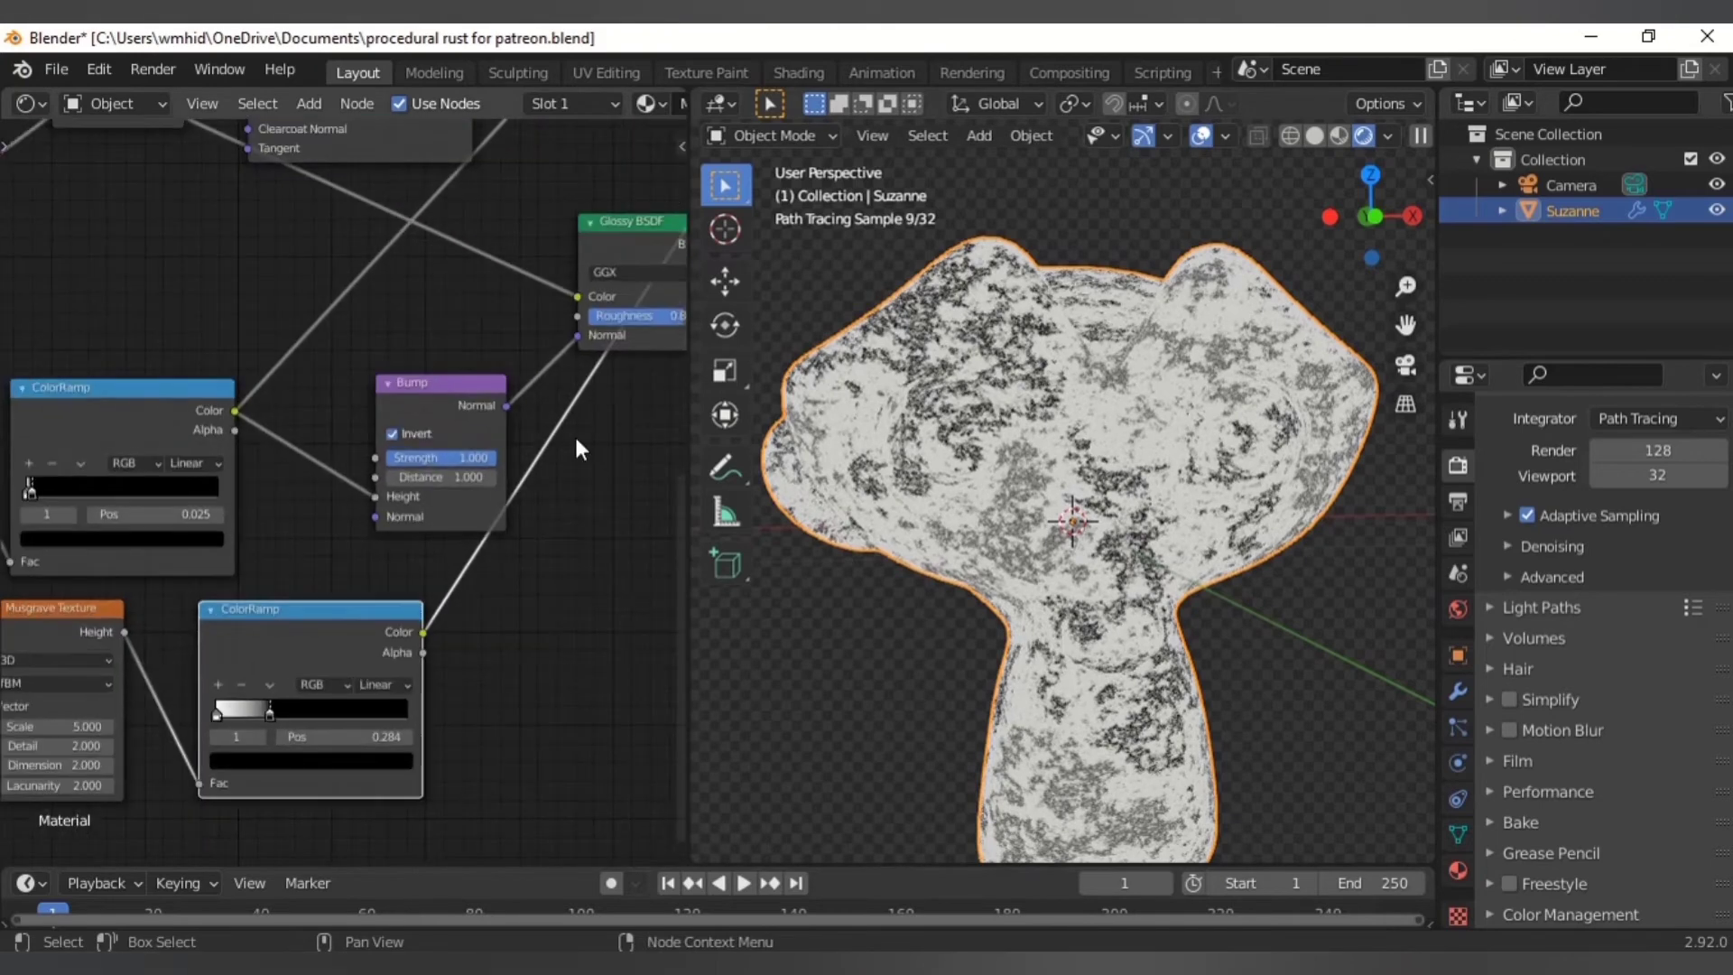
{"action": "middle_click_drag", "start_coordinate": [574, 433], "coordinate": [513, 489]}
{"action": "left_click", "coordinate": [372, 451]}
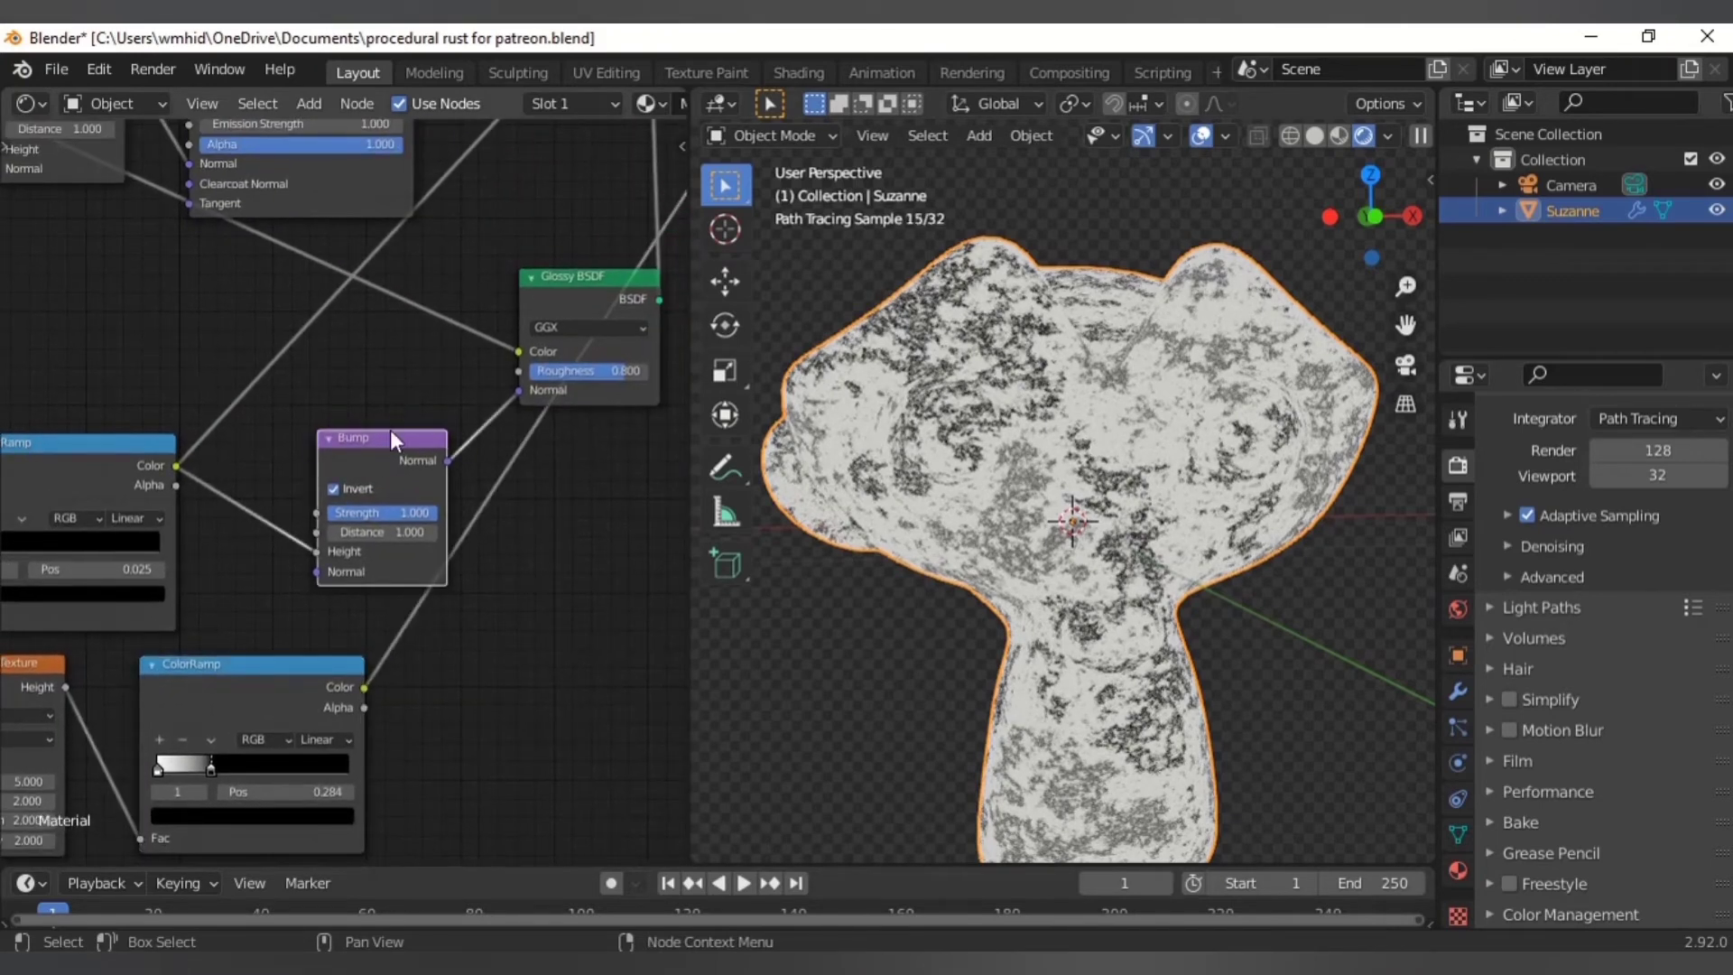
{"action": "left_click_drag", "start_coordinate": [390, 430], "coordinate": [421, 400]}
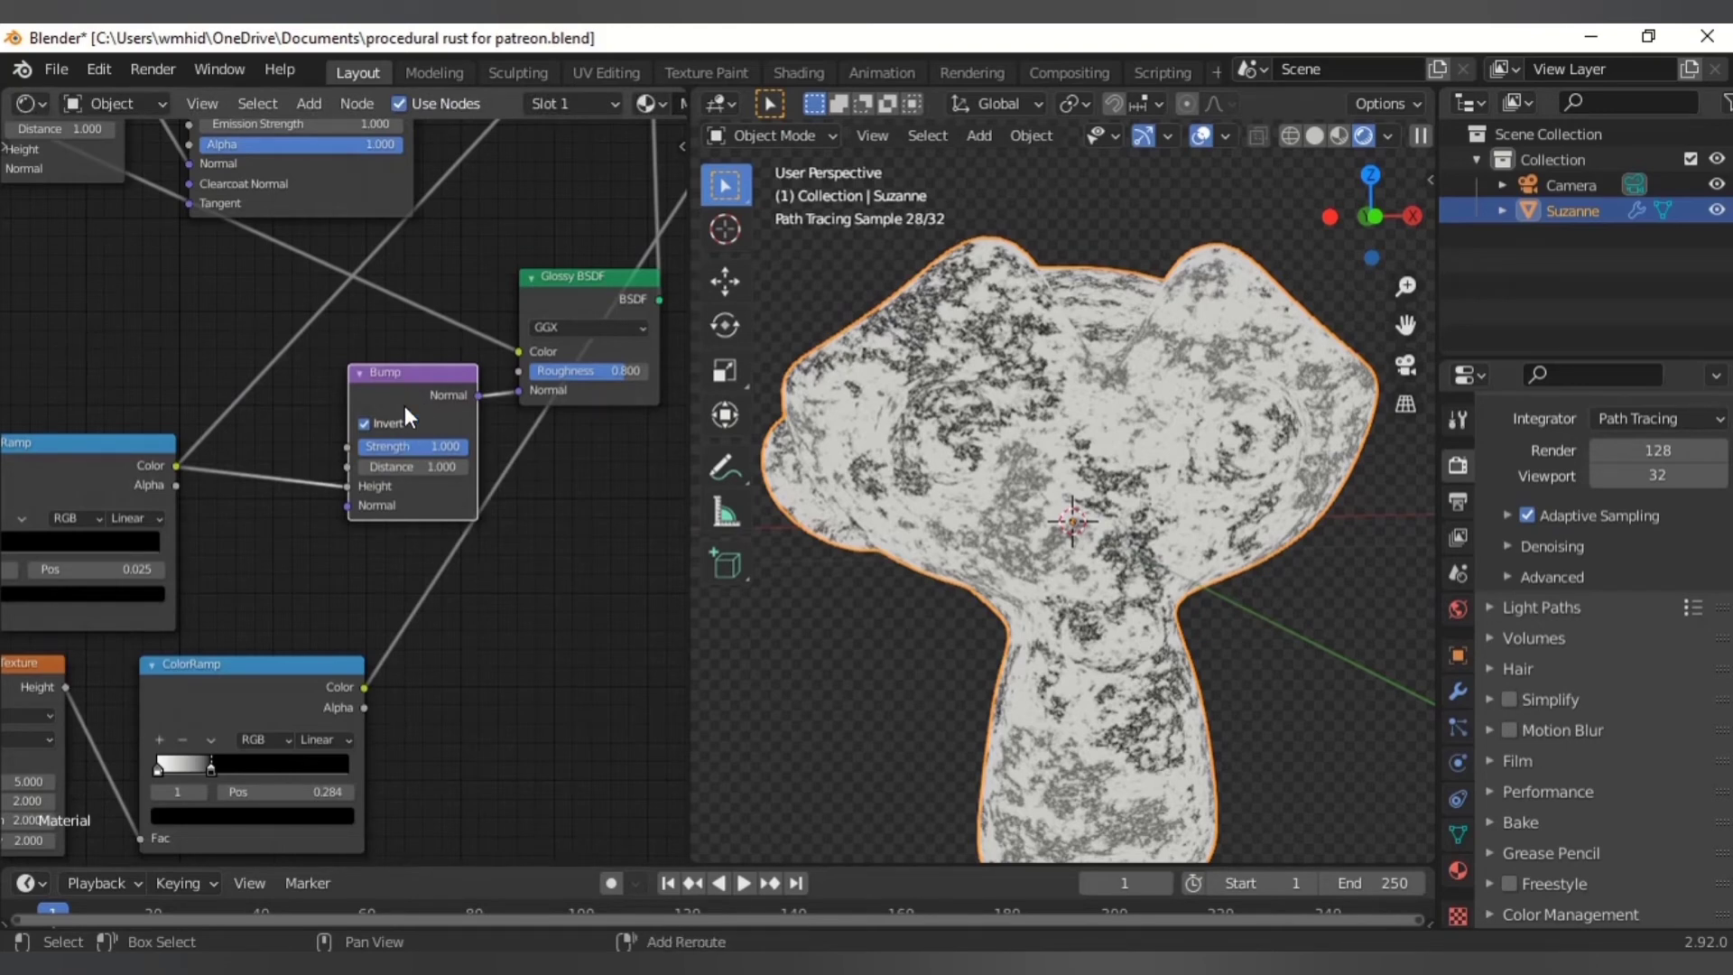
{"action": "key", "text": "shift+d"}
{"action": "left_click", "coordinate": [569, 605]}
{"action": "left_click_drag", "start_coordinate": [570, 606], "coordinate": [348, 505]}
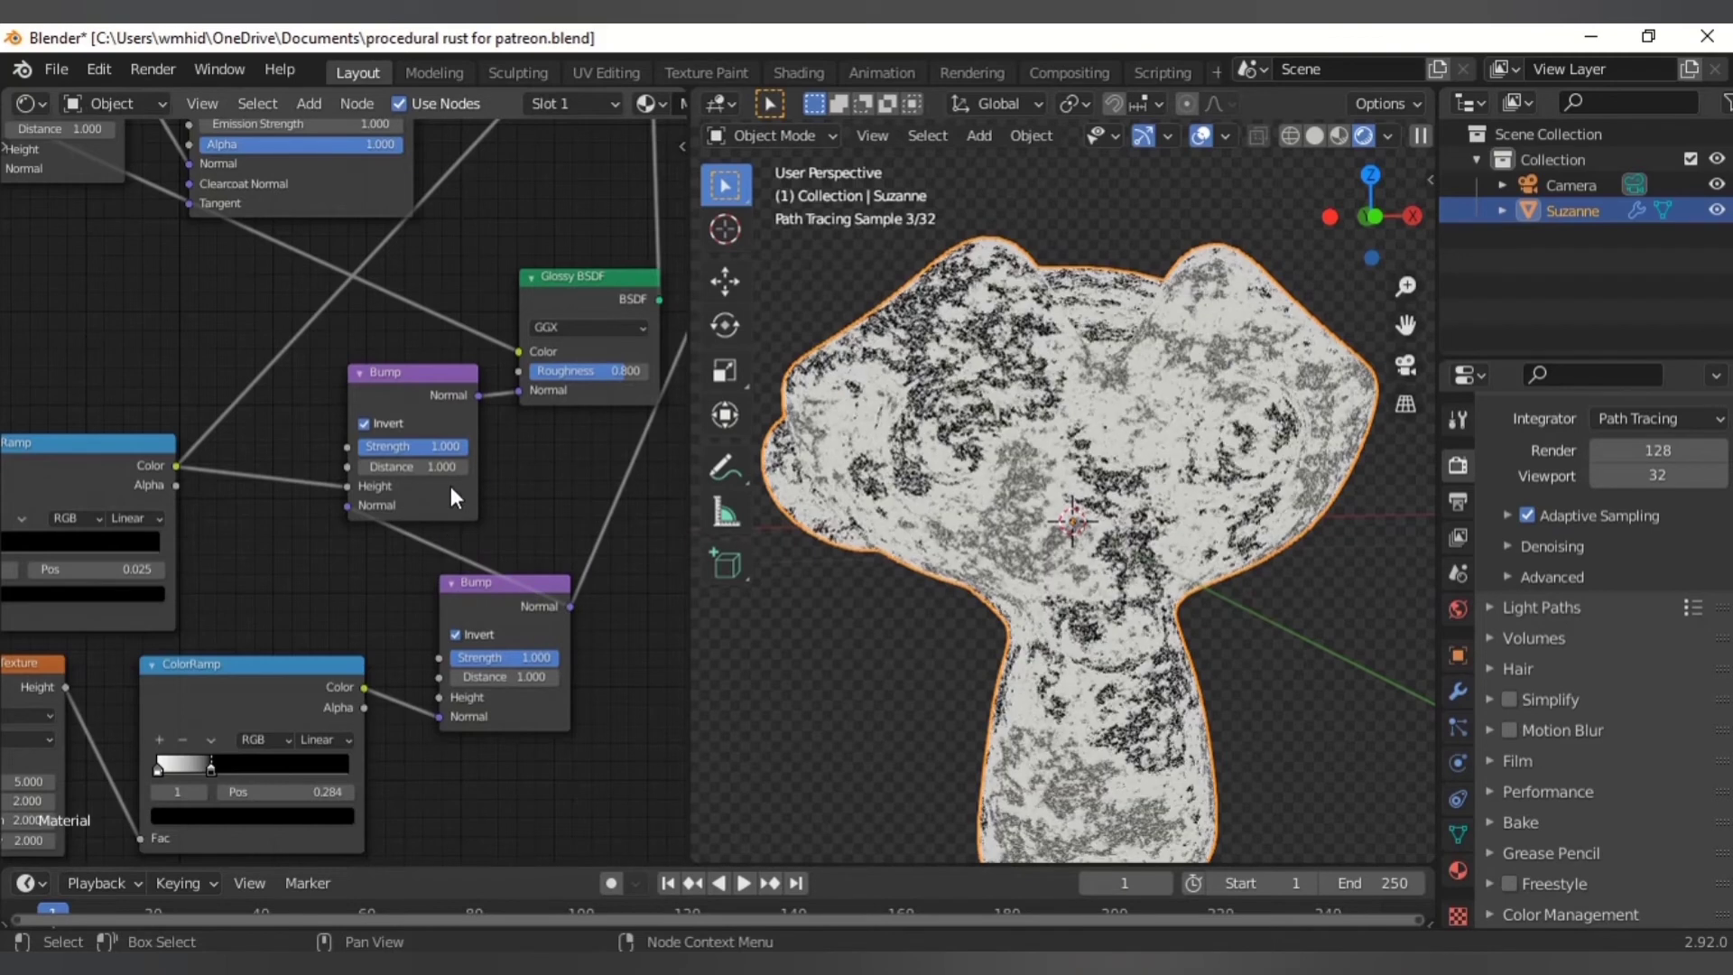
- Preview the Glossy BSDF alone, and reconnect the Mix Shader to the Material Output surface
{"action": "middle_click_drag", "start_coordinate": [452, 486], "coordinate": [265, 647]}
{"action": "left_click", "coordinate": [410, 453], "text": "ctrl+shift"}
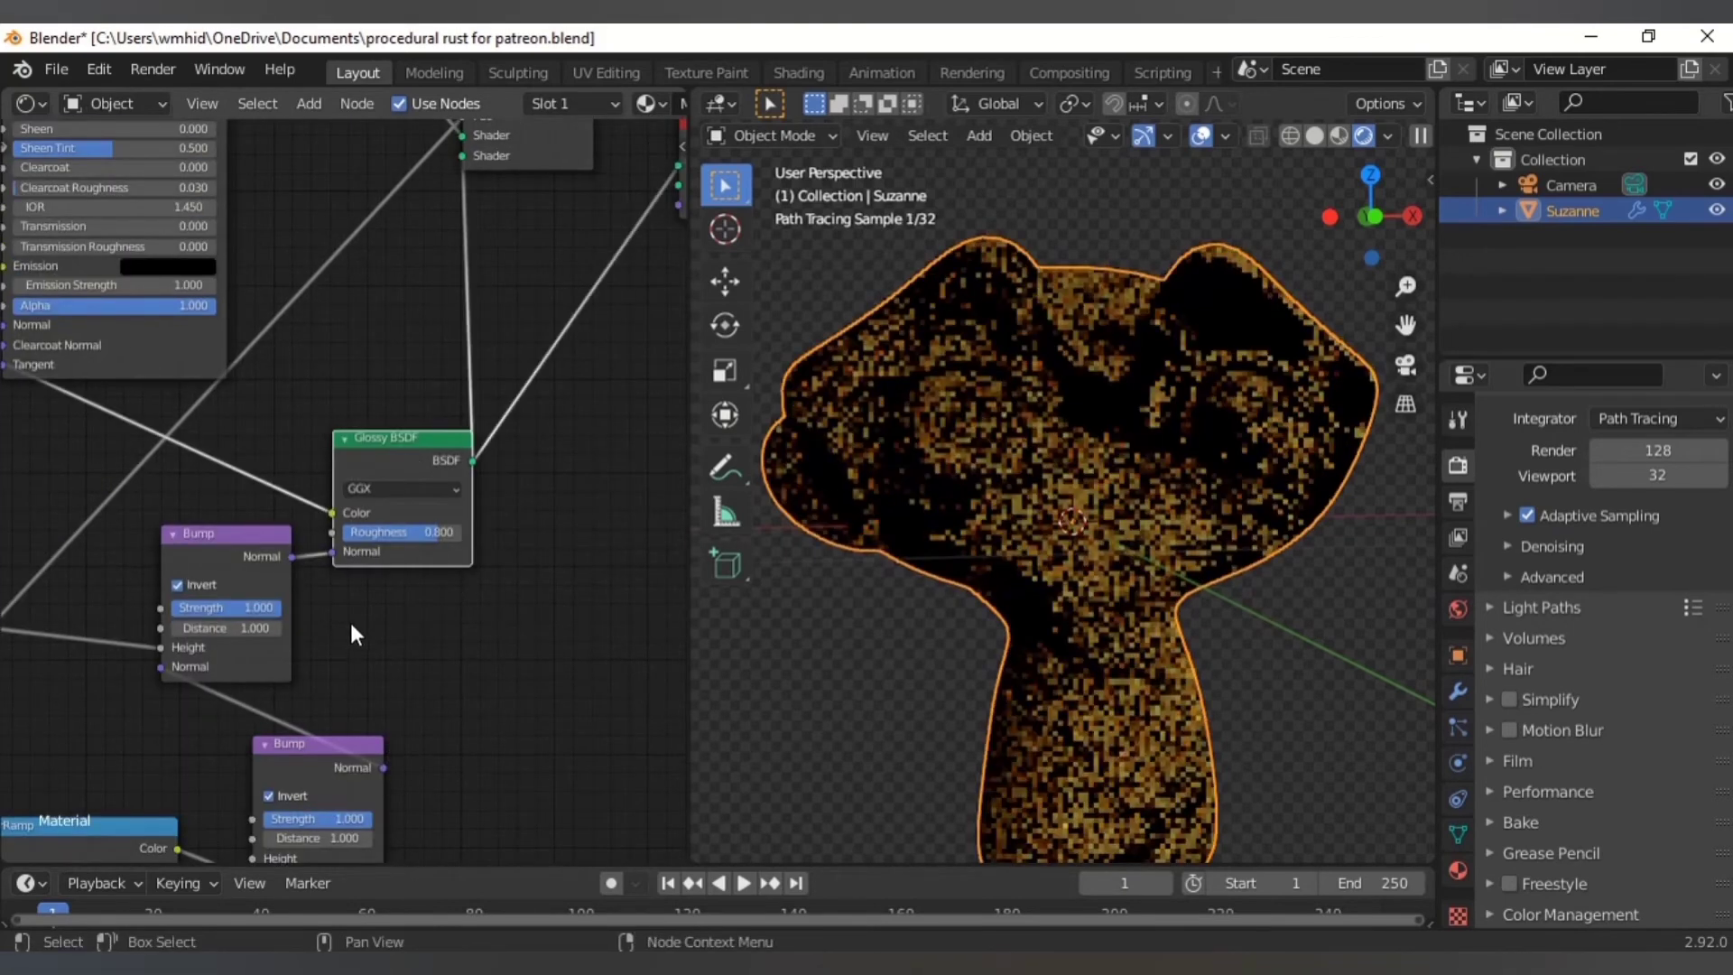
{"action": "middle_click_drag", "start_coordinate": [539, 310], "coordinate": [374, 653]}
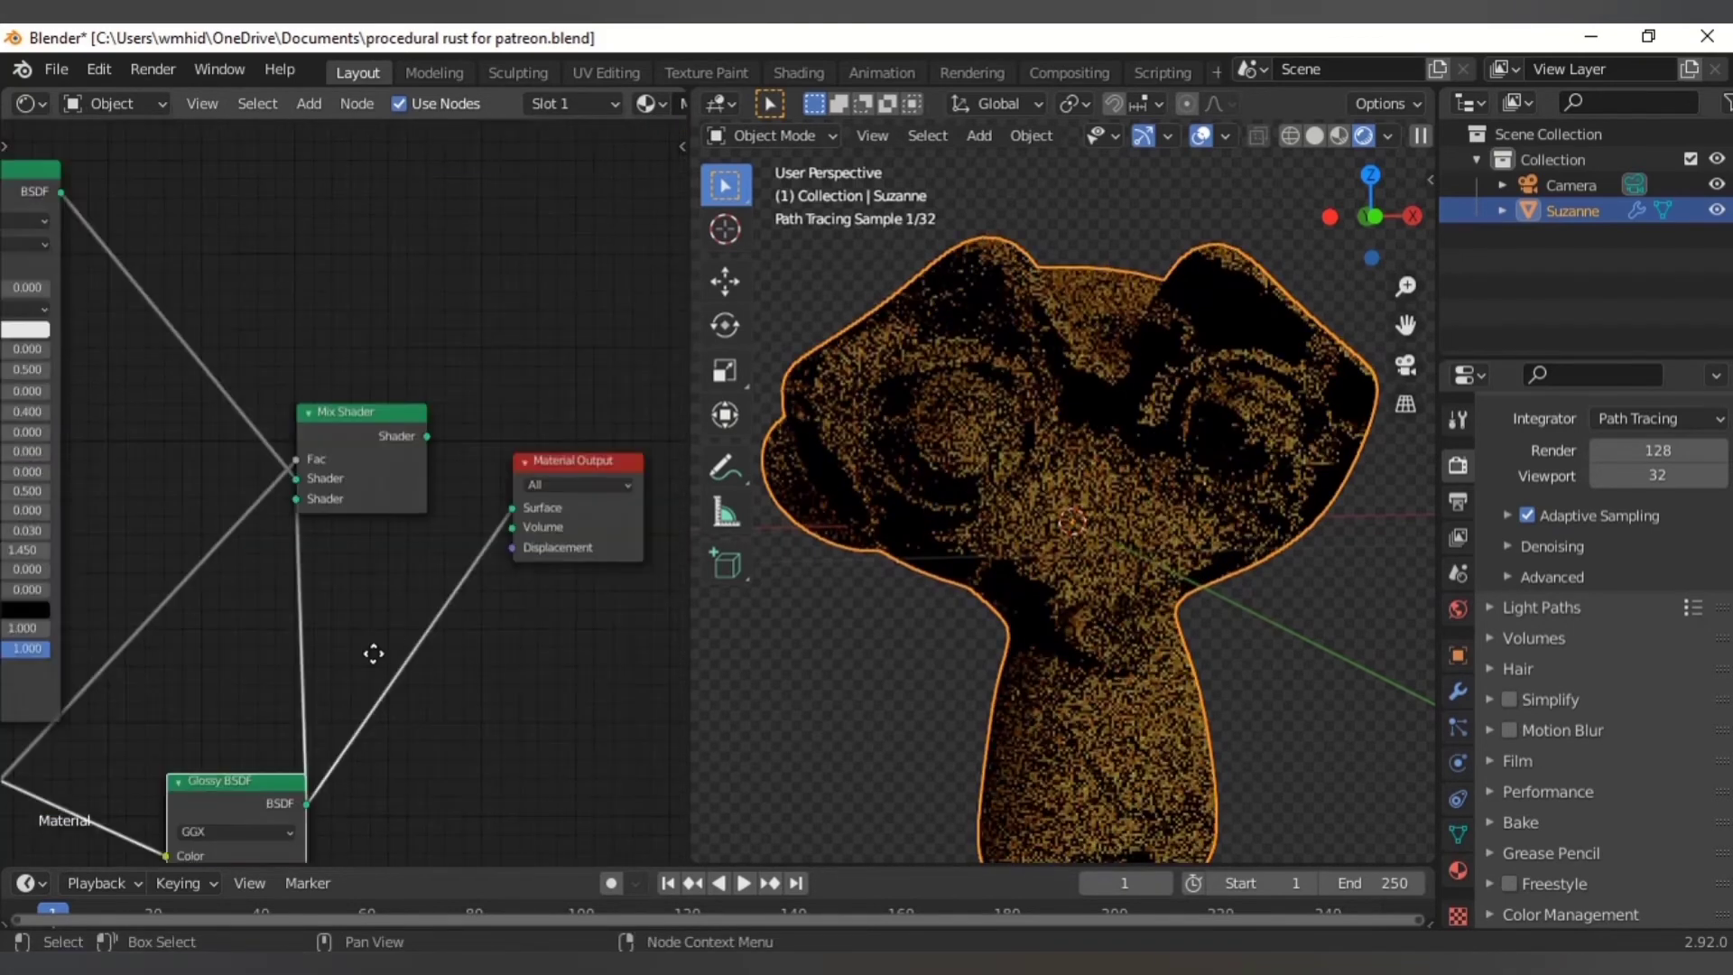
{"action": "left_click", "coordinate": [392, 439], "text": "ctrl+shift"}
- Rearrange the Glossy BSDF, its two Bump nodes and the Musgrave ColorRamp into a tidier layout
{"action": "middle_click_drag", "start_coordinate": [128, 840], "coordinate": [324, 484]}
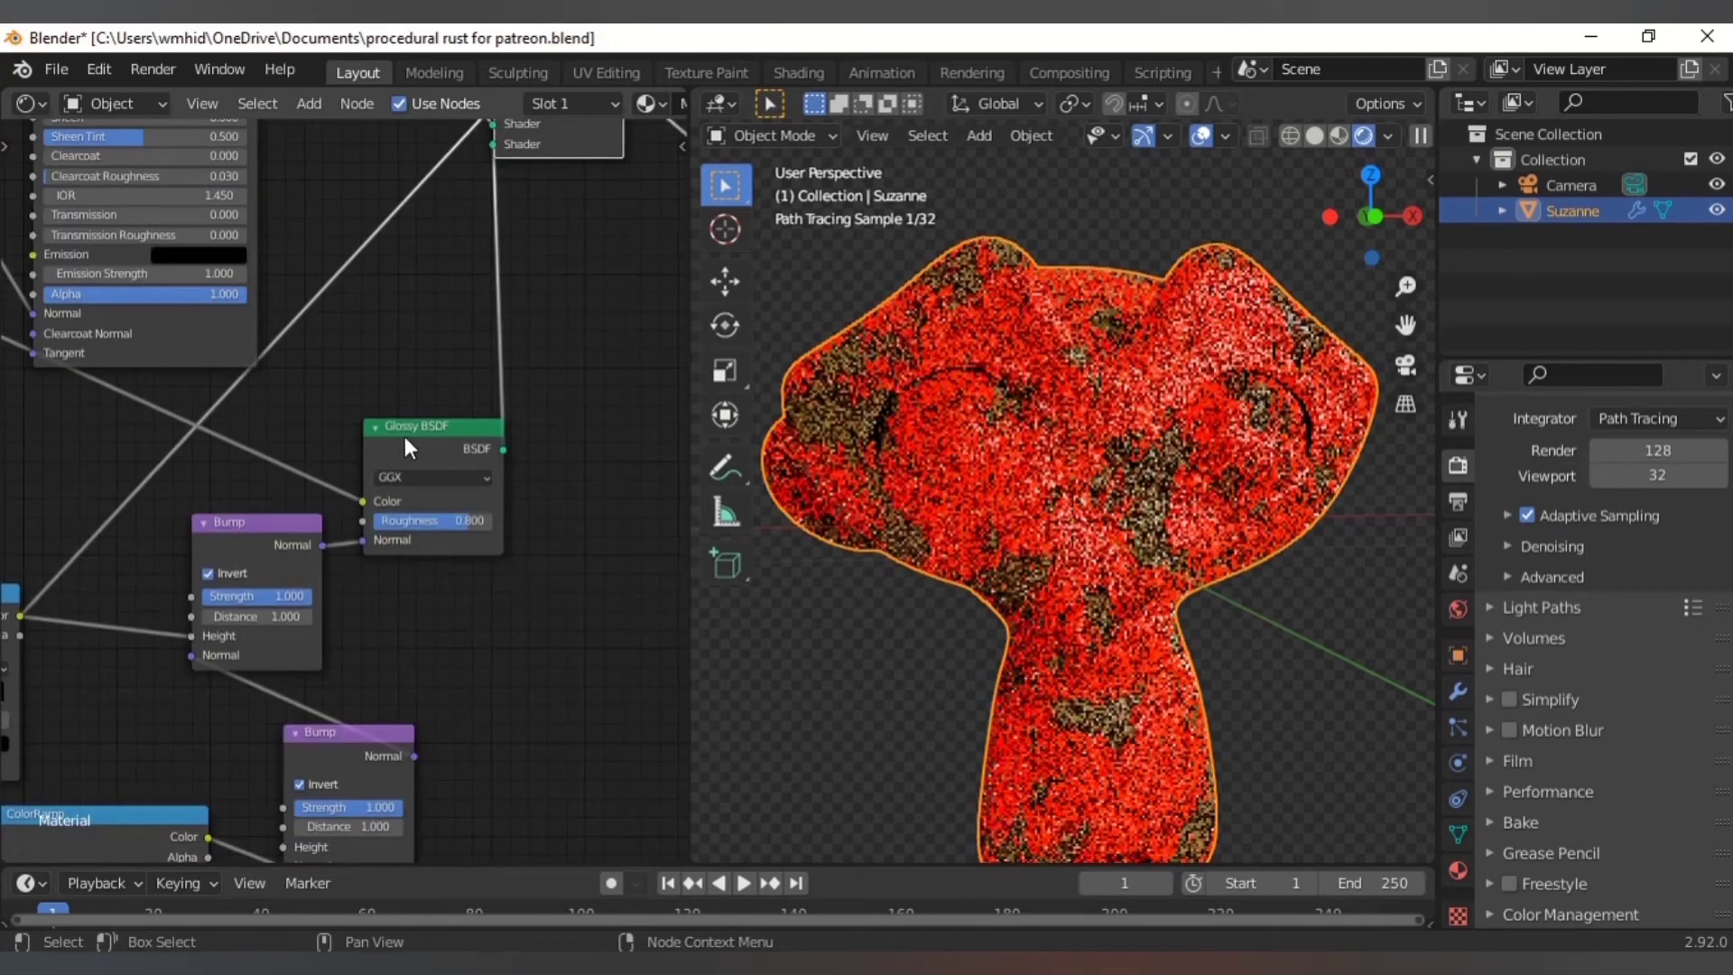
{"action": "left_click_drag", "start_coordinate": [404, 436], "coordinate": [490, 352]}
{"action": "left_click_drag", "start_coordinate": [271, 546], "coordinate": [379, 509]}
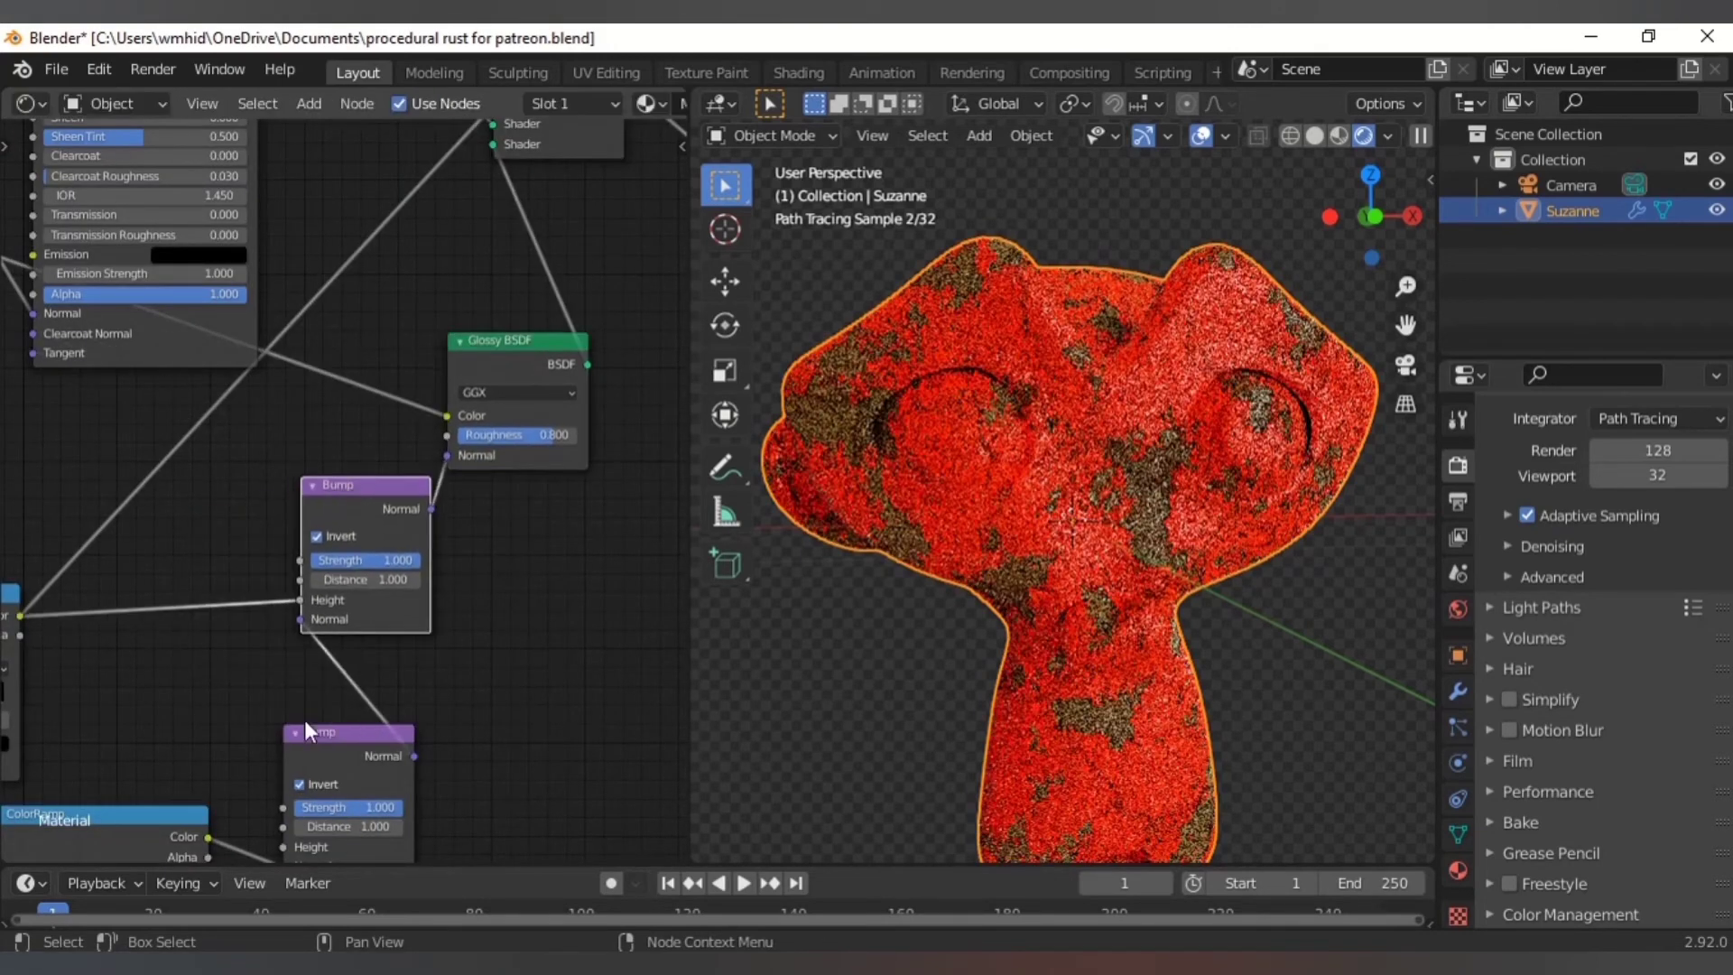
{"action": "left_click_drag", "start_coordinate": [307, 745], "coordinate": [249, 719]}
{"action": "middle_click_drag", "start_coordinate": [468, 650], "coordinate": [597, 478]}
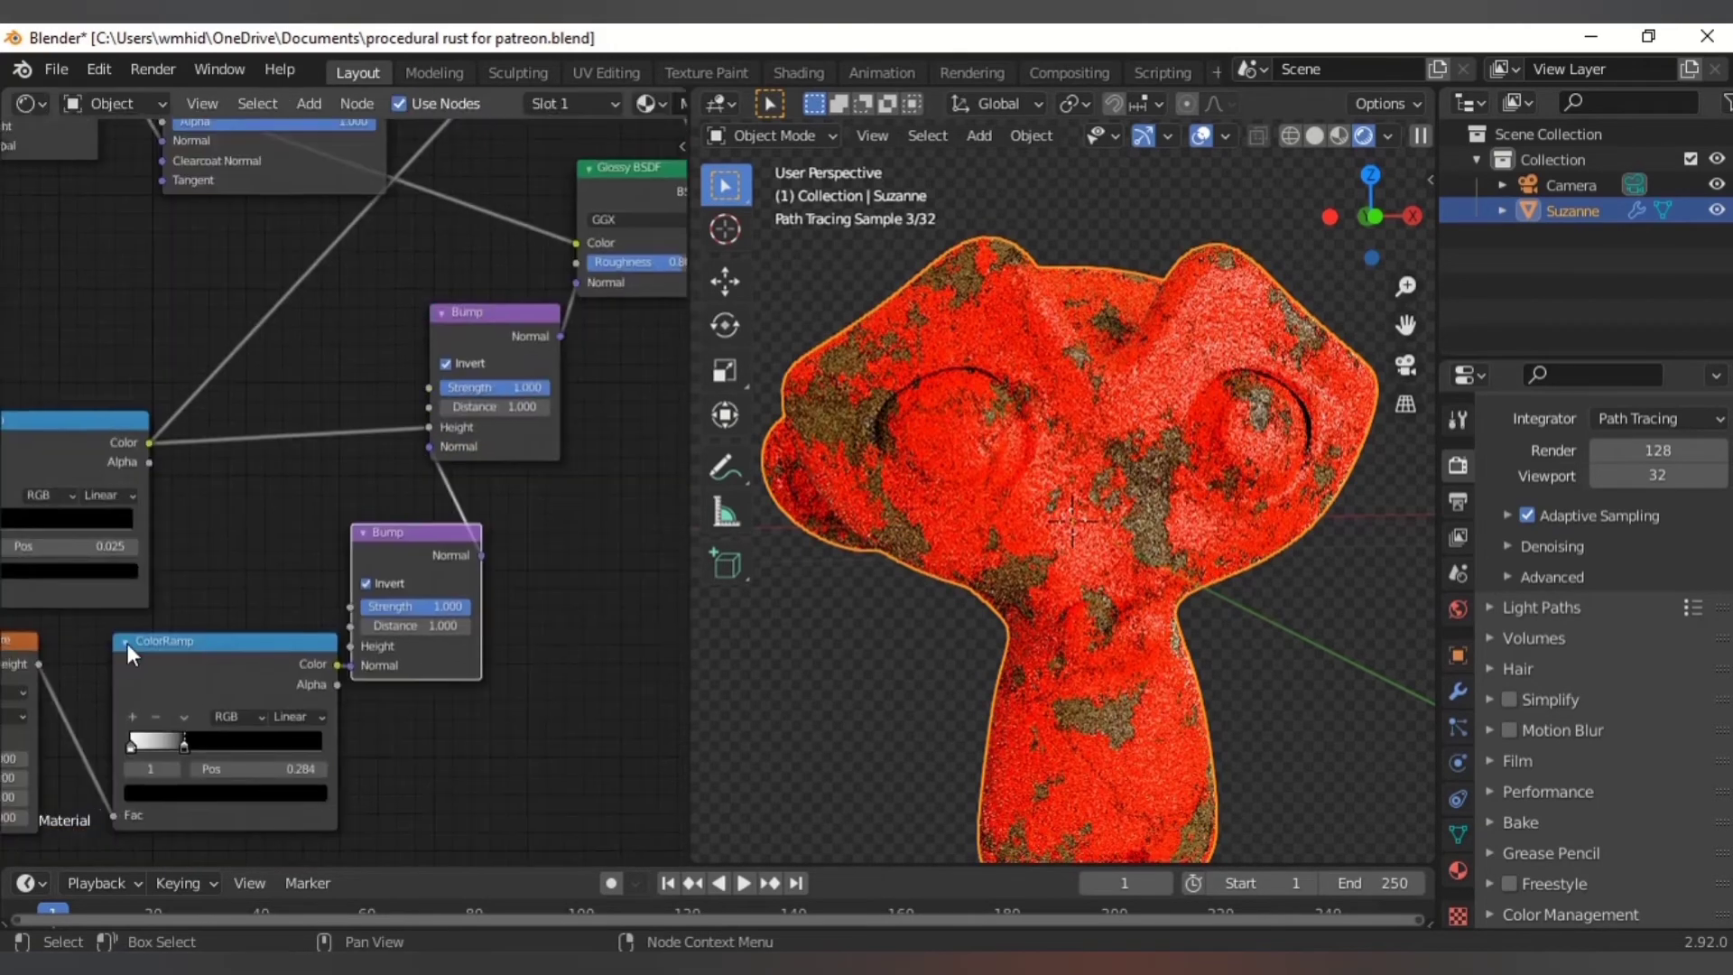
{"action": "middle_click_drag", "start_coordinate": [128, 643], "coordinate": [346, 528]}
{"action": "mouse_move", "coordinate": [390, 553]}
{"action": "left_mouse_down"}
{"action": "mouse_move", "coordinate": [350, 550]}
{"action": "mouse_move", "coordinate": [370, 551]}
{"action": "left_mouse_up"}
{"action": "scroll", "coordinate": [421, 443], "scroll_direction": "down", "scroll_amount": 1}
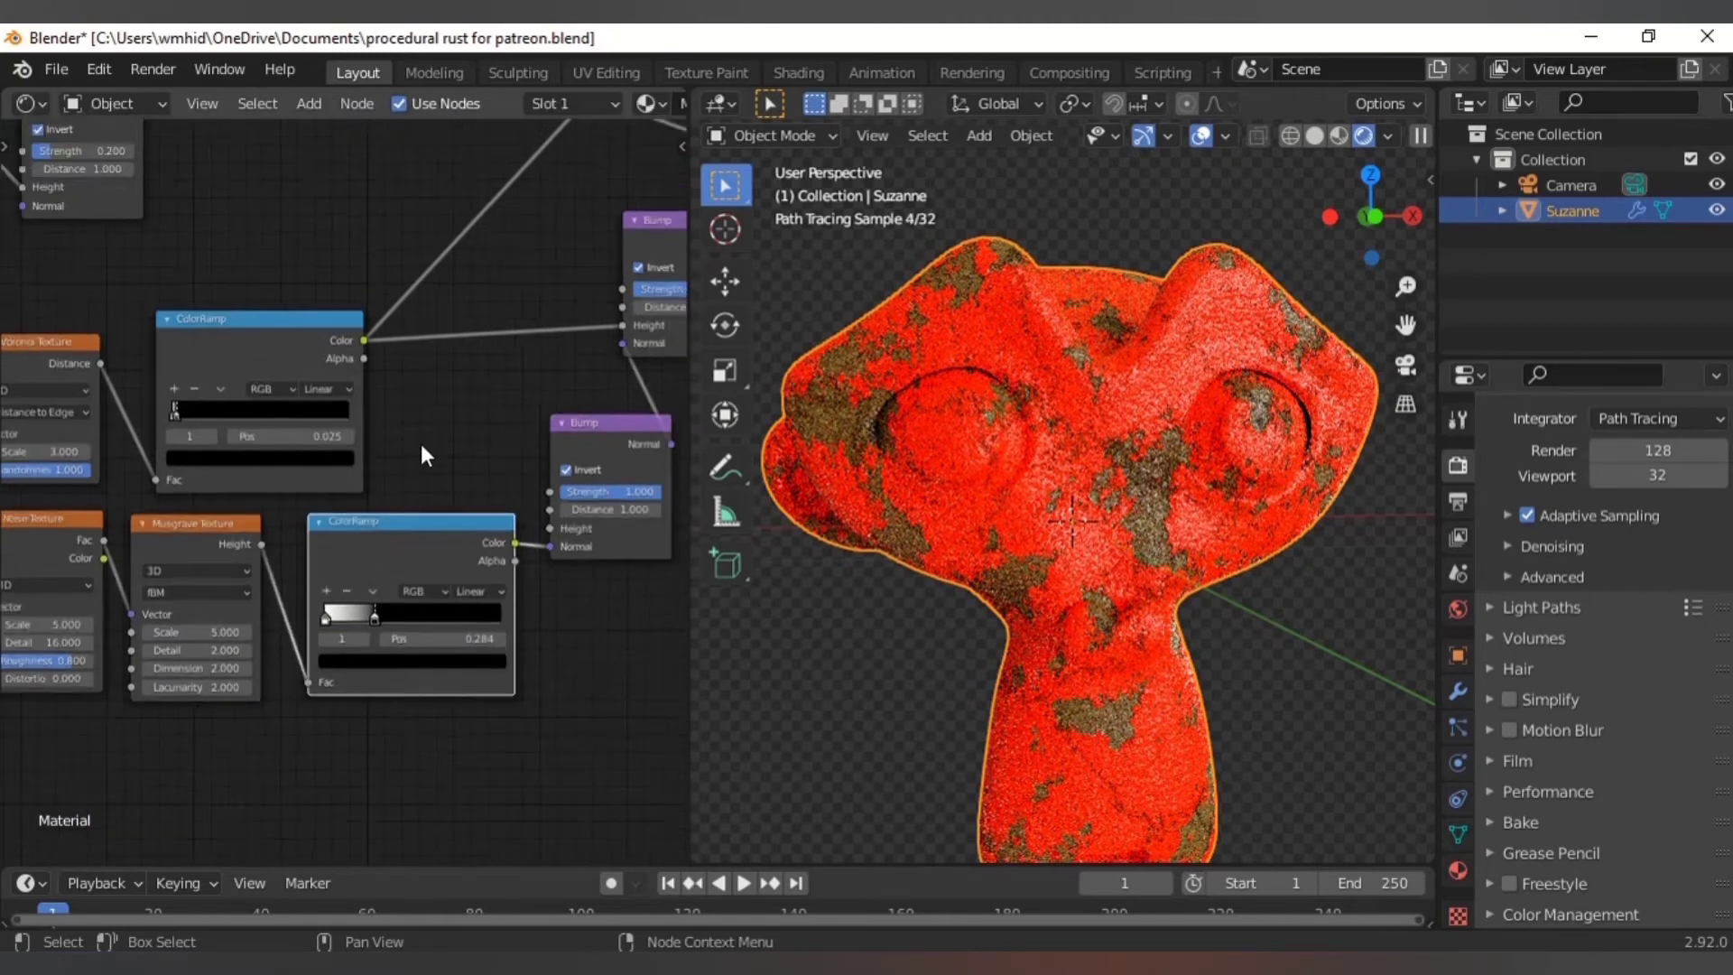
{"action": "scroll", "coordinate": [422, 444], "scroll_direction": "down", "scroll_amount": 4}
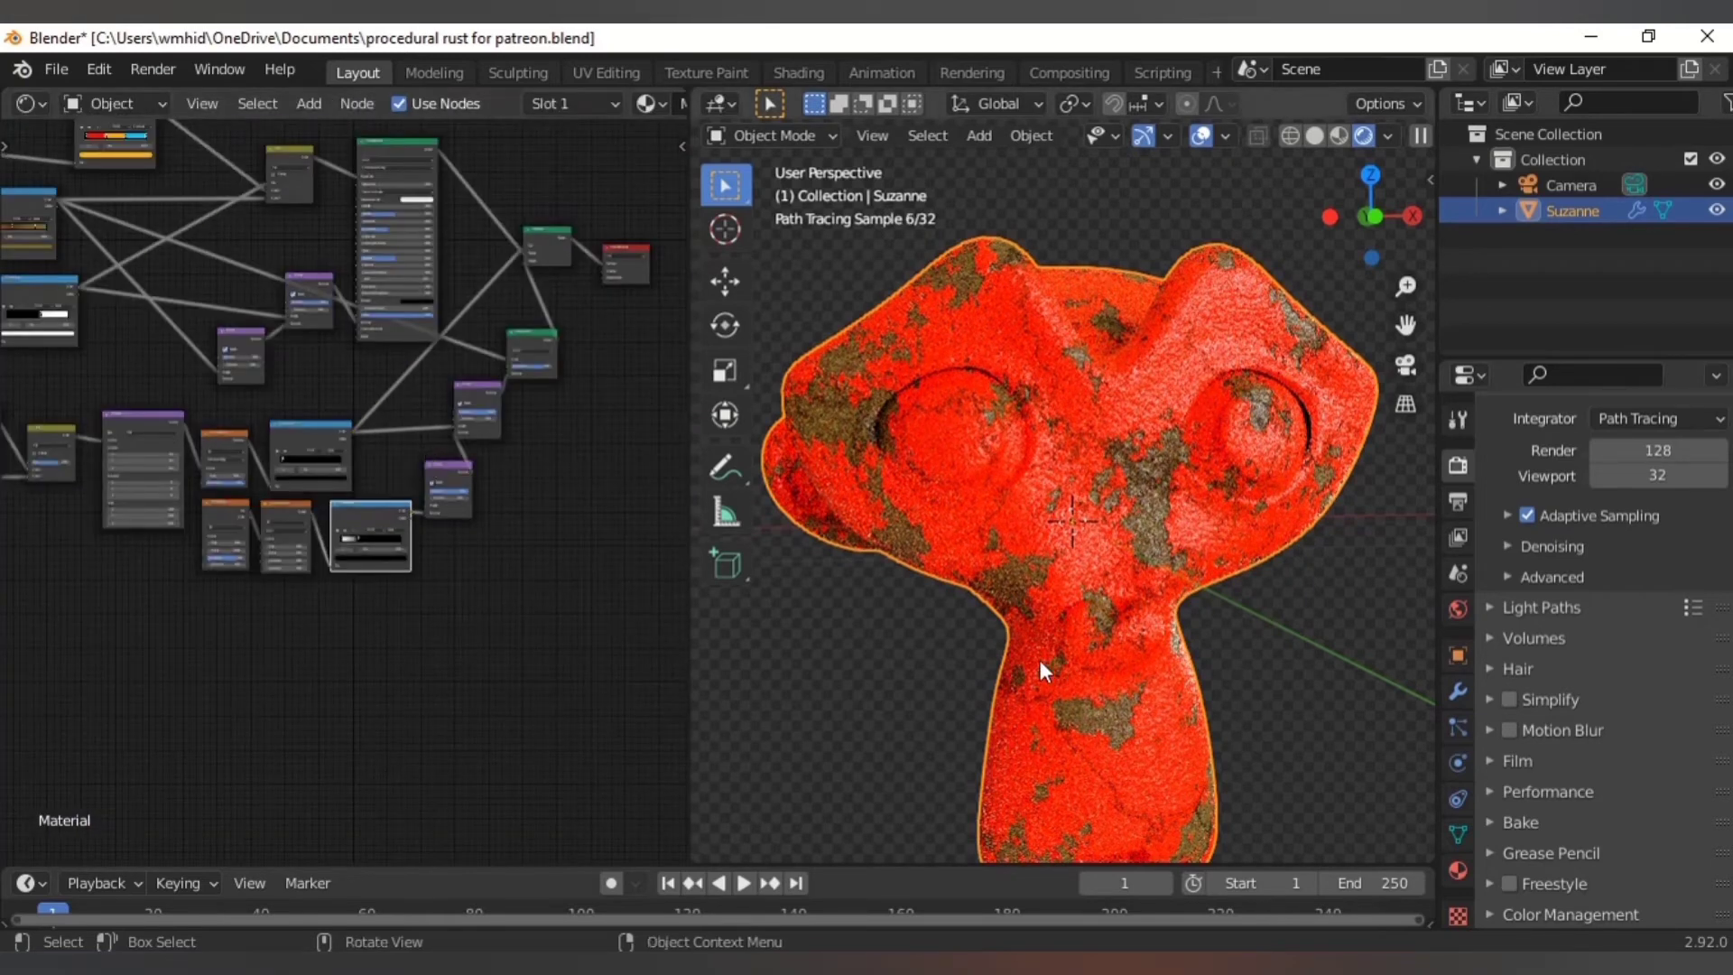
{"action": "scroll", "coordinate": [311, 492], "scroll_direction": "up", "scroll_amount": 4}
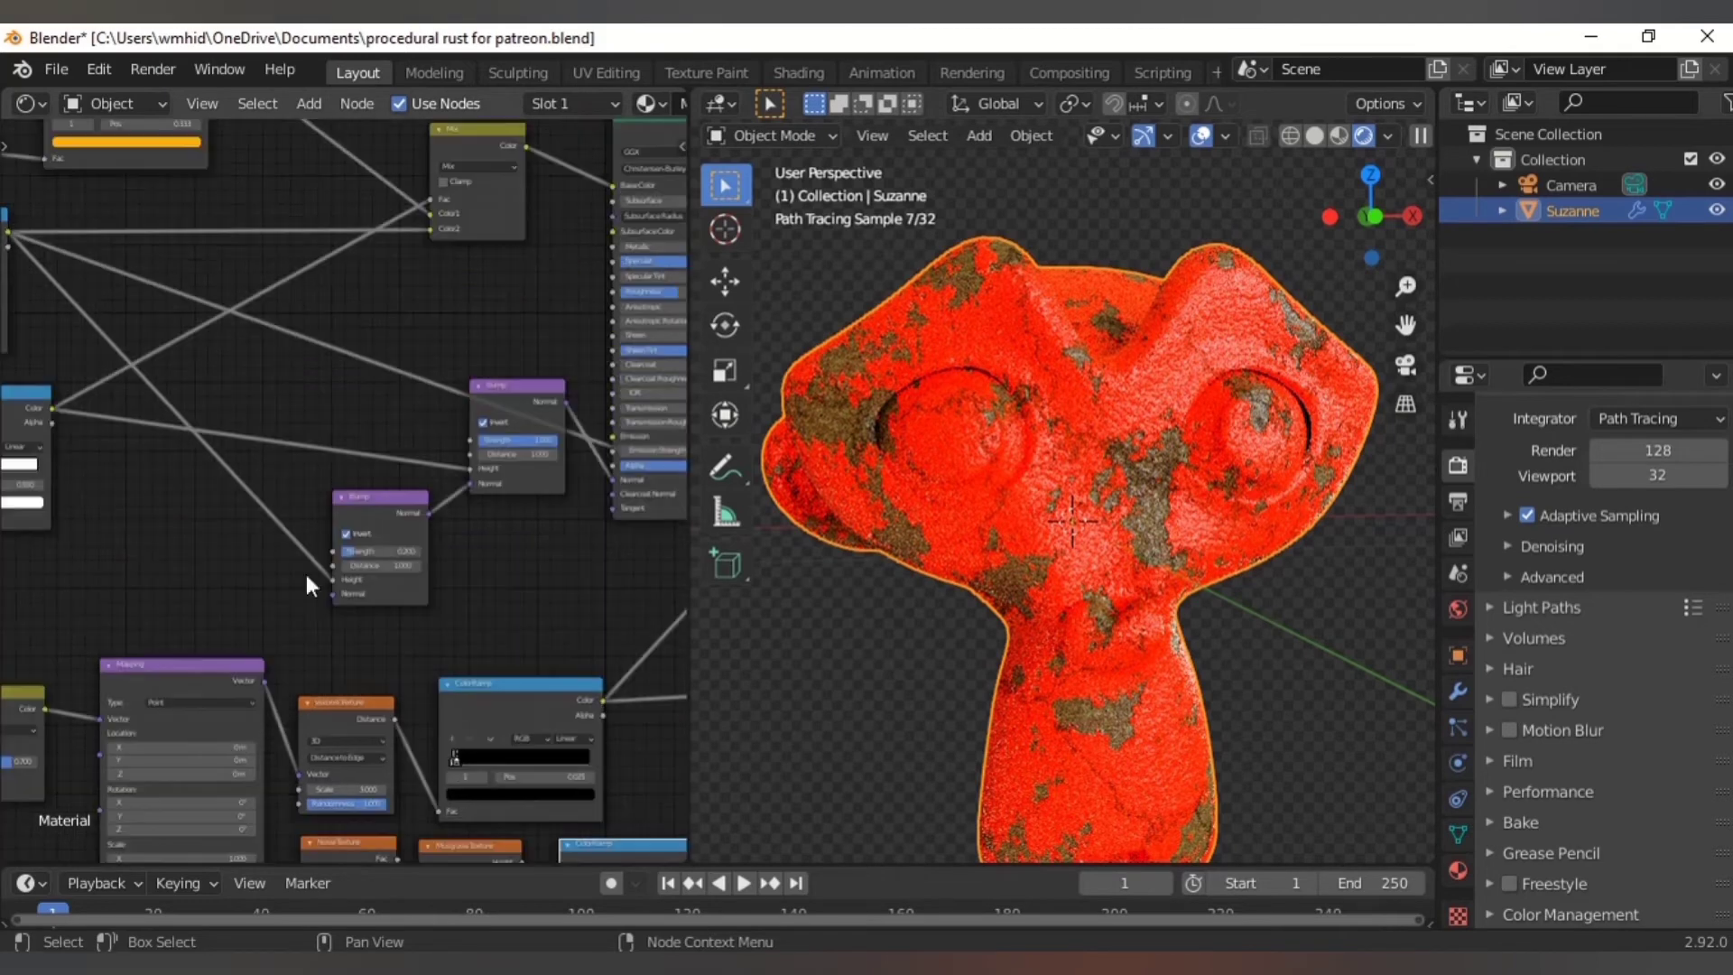
{"action": "middle_click_drag", "start_coordinate": [265, 441], "coordinate": [244, 541]}
{"action": "scroll", "coordinate": [479, 596], "scroll_direction": "down", "scroll_amount": 2}
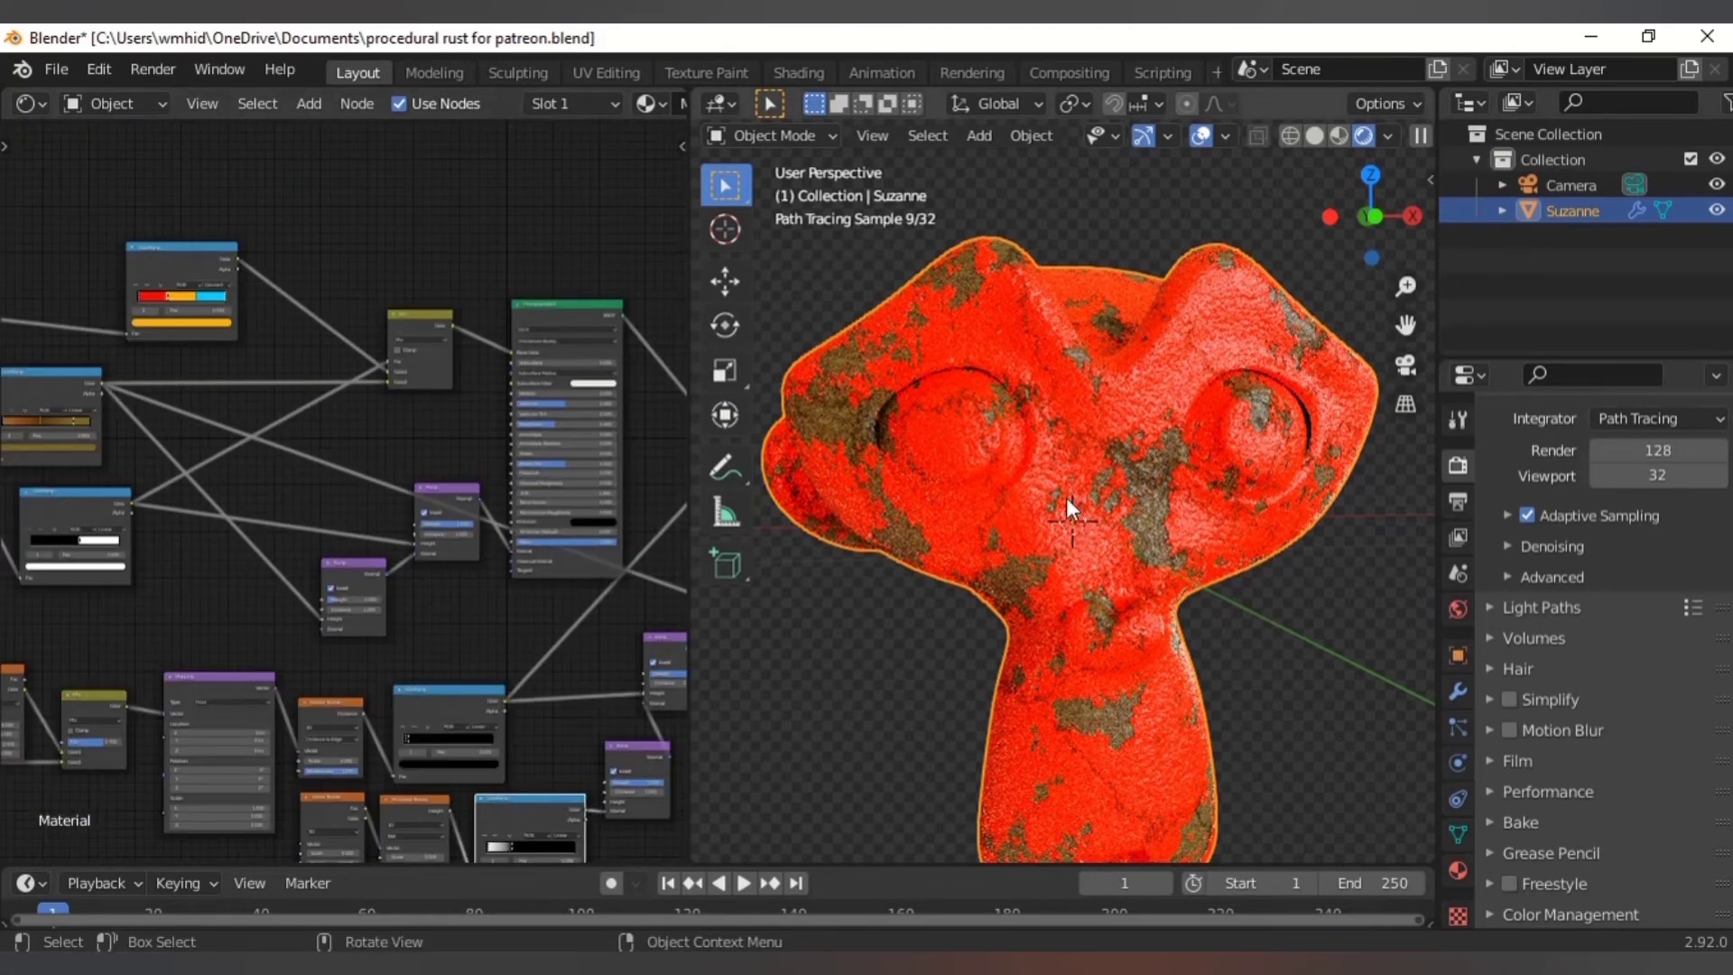
- Set the black stop of the Voronoi crack ColorRamp to position 0.013
{"action": "middle_click_drag", "start_coordinate": [518, 680], "coordinate": [559, 497]}
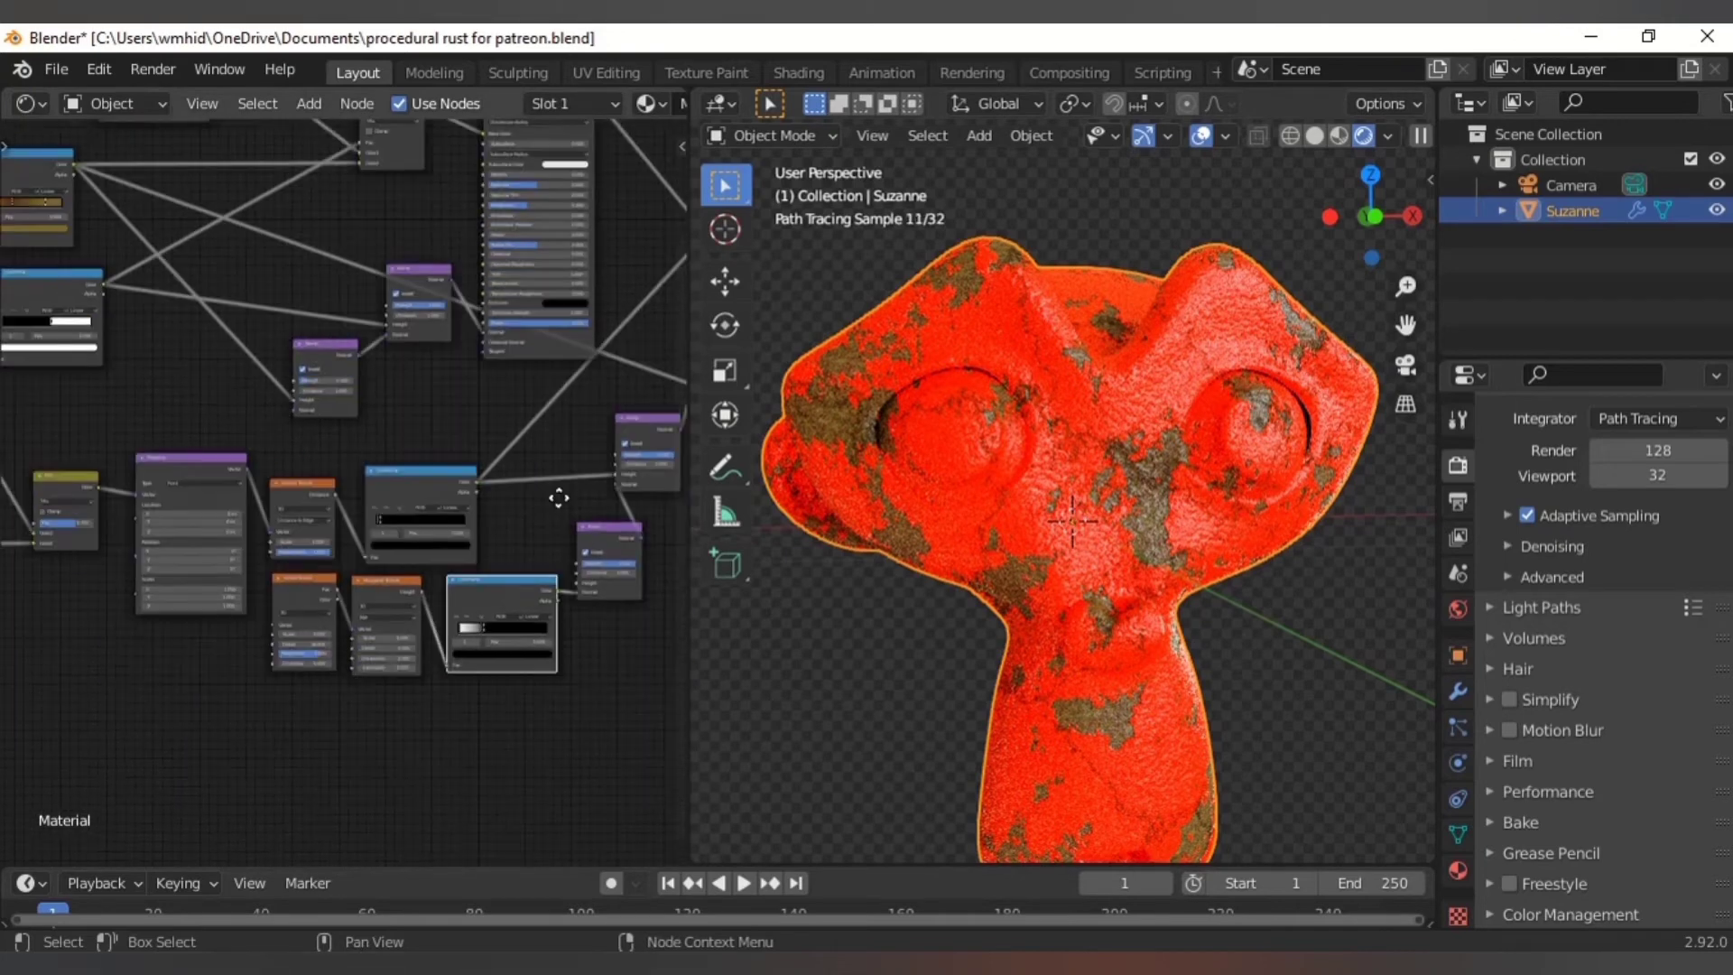
{"action": "scroll", "coordinate": [467, 547], "scroll_direction": "up", "scroll_amount": 5}
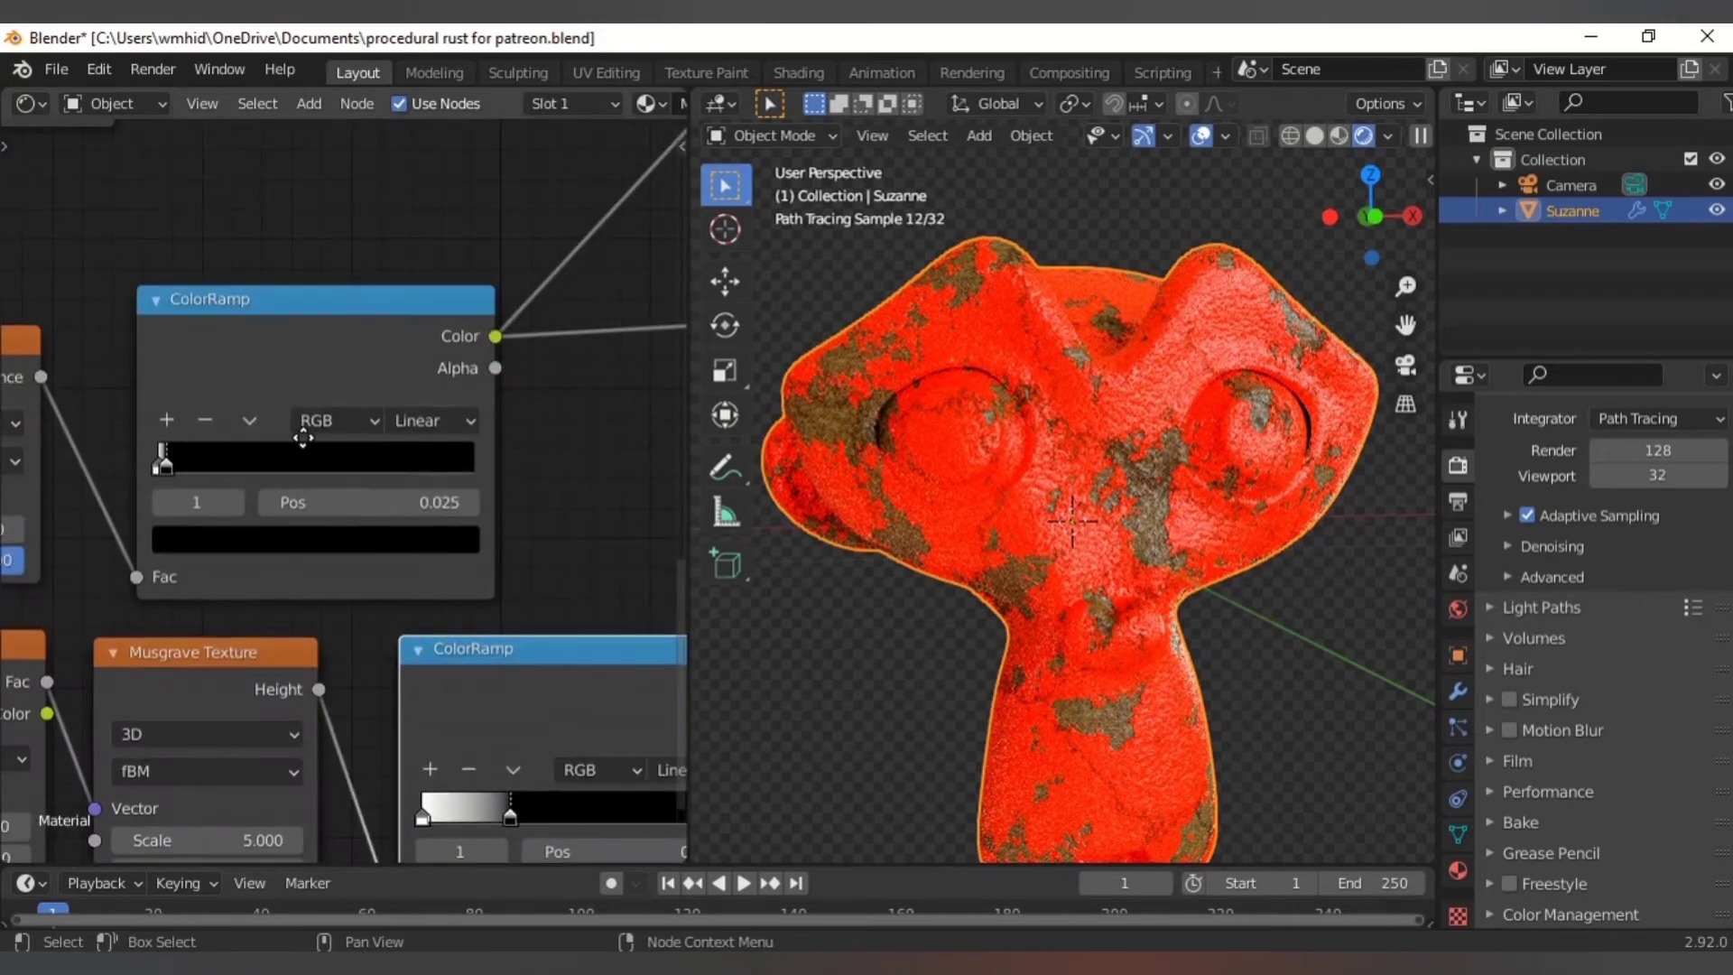
{"action": "left_click", "coordinate": [371, 519]}
{"action": "type", "text": "0.013"}
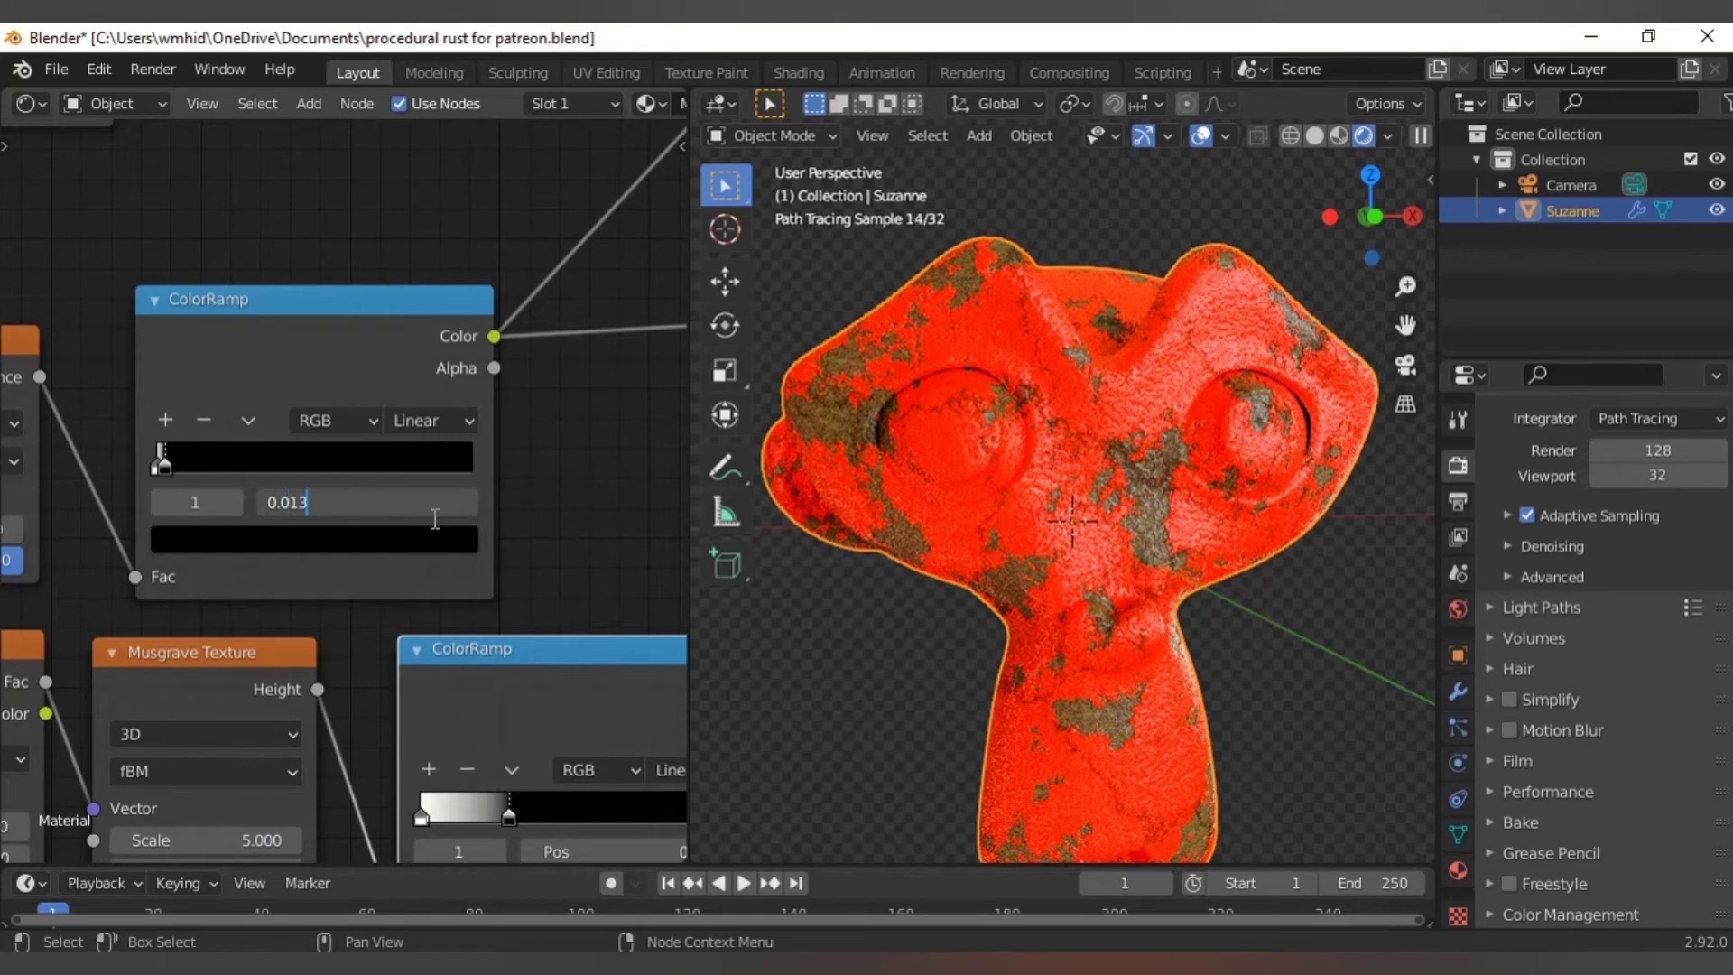
{"action": "key", "text": "Return"}
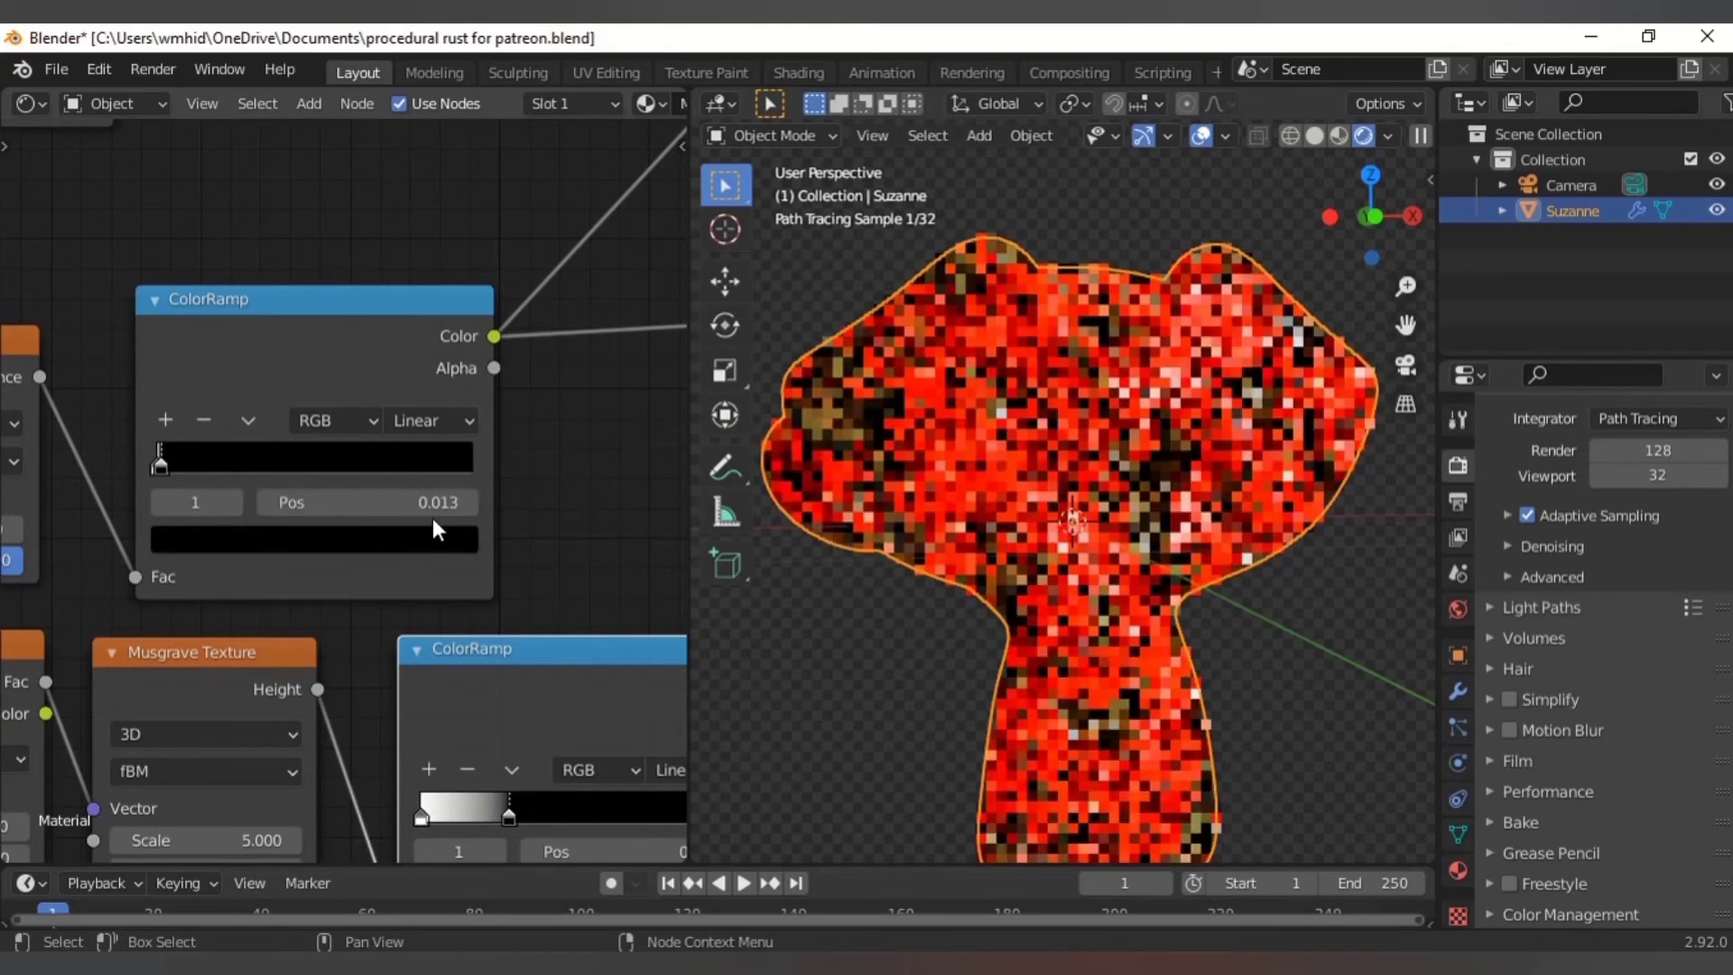
- Examine the thinner cracks from behind the monkey head and look over the whole node tree
{"action": "scroll", "coordinate": [406, 271], "scroll_direction": "down", "scroll_amount": 5}
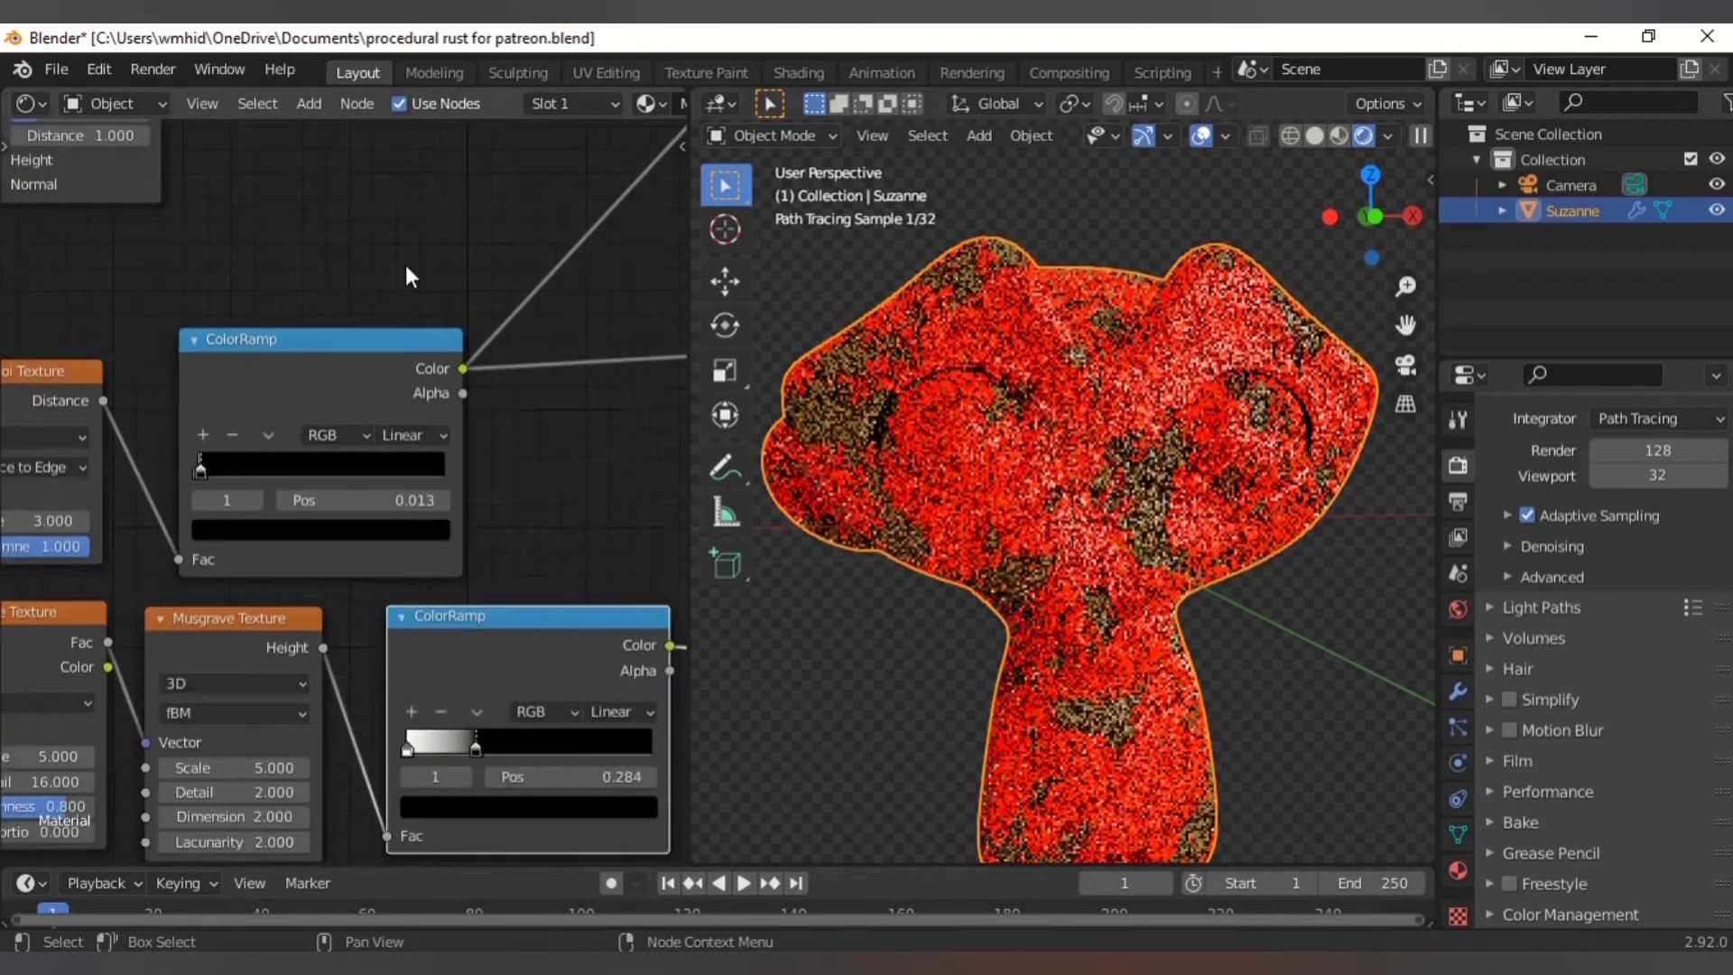
{"action": "middle_click_drag", "start_coordinate": [993, 422], "coordinate": [1083, 471]}
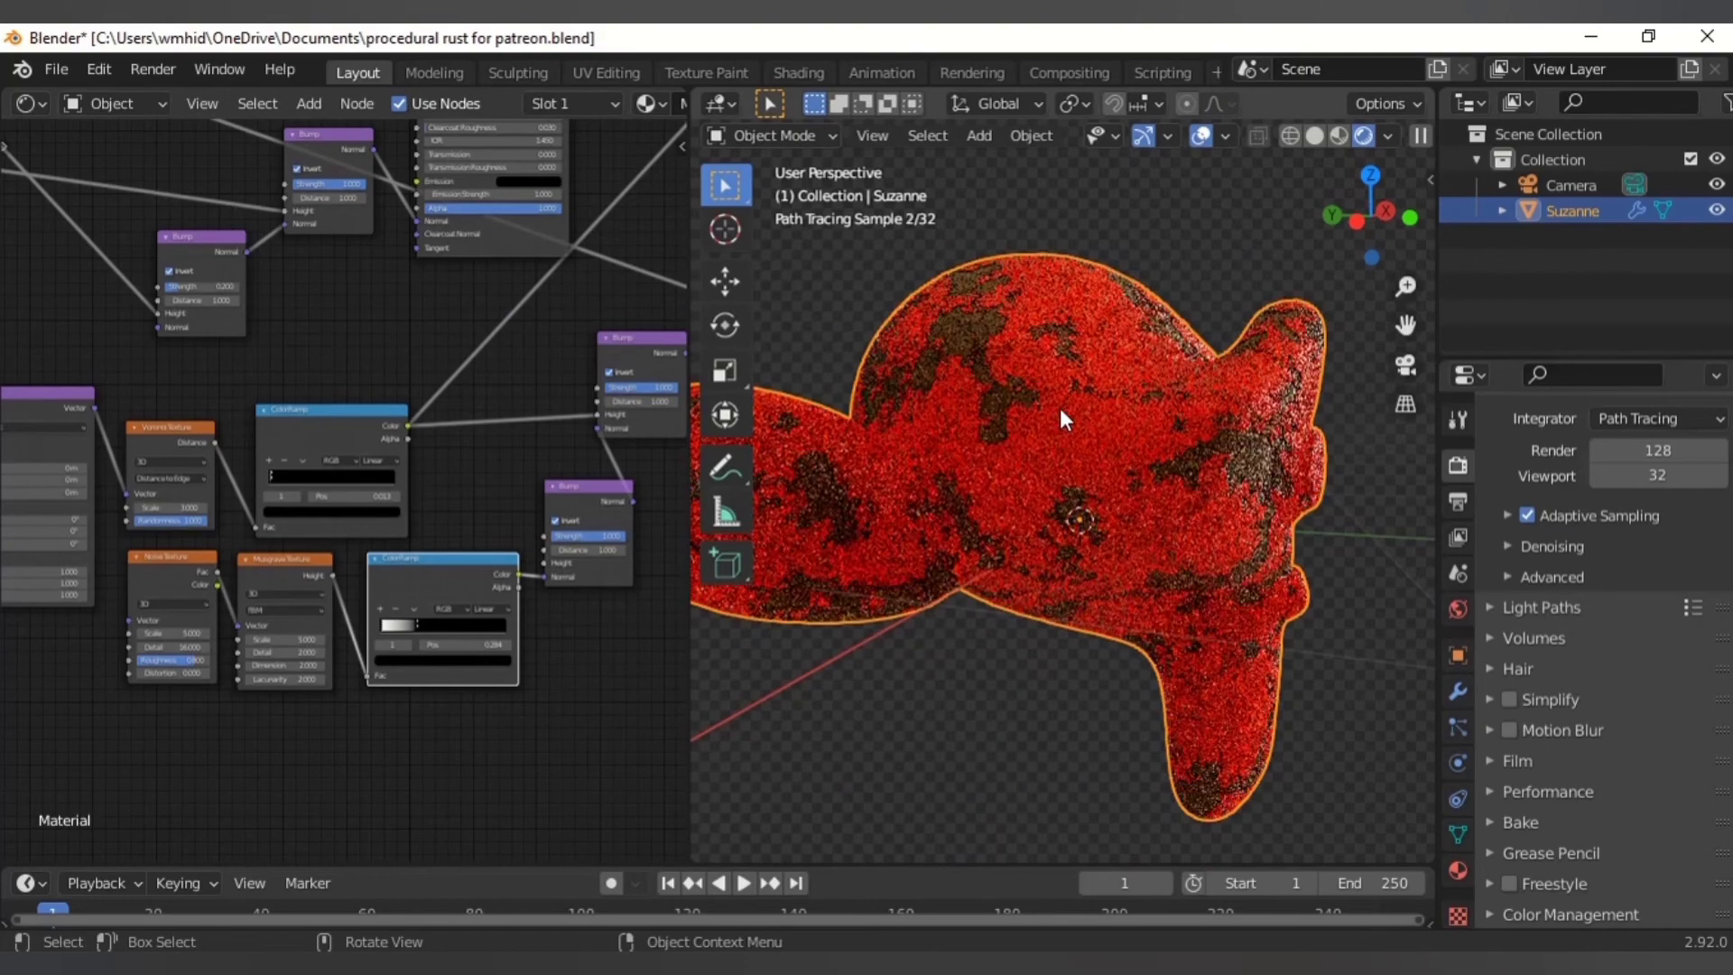
{"action": "scroll", "coordinate": [406, 361], "scroll_direction": "down", "scroll_amount": 5}
{"action": "middle_click_drag", "start_coordinate": [153, 140], "coordinate": [247, 267]}
{"action": "middle_click_drag", "start_coordinate": [494, 425], "coordinate": [328, 412]}
{"action": "left_click", "coordinate": [595, 452]}
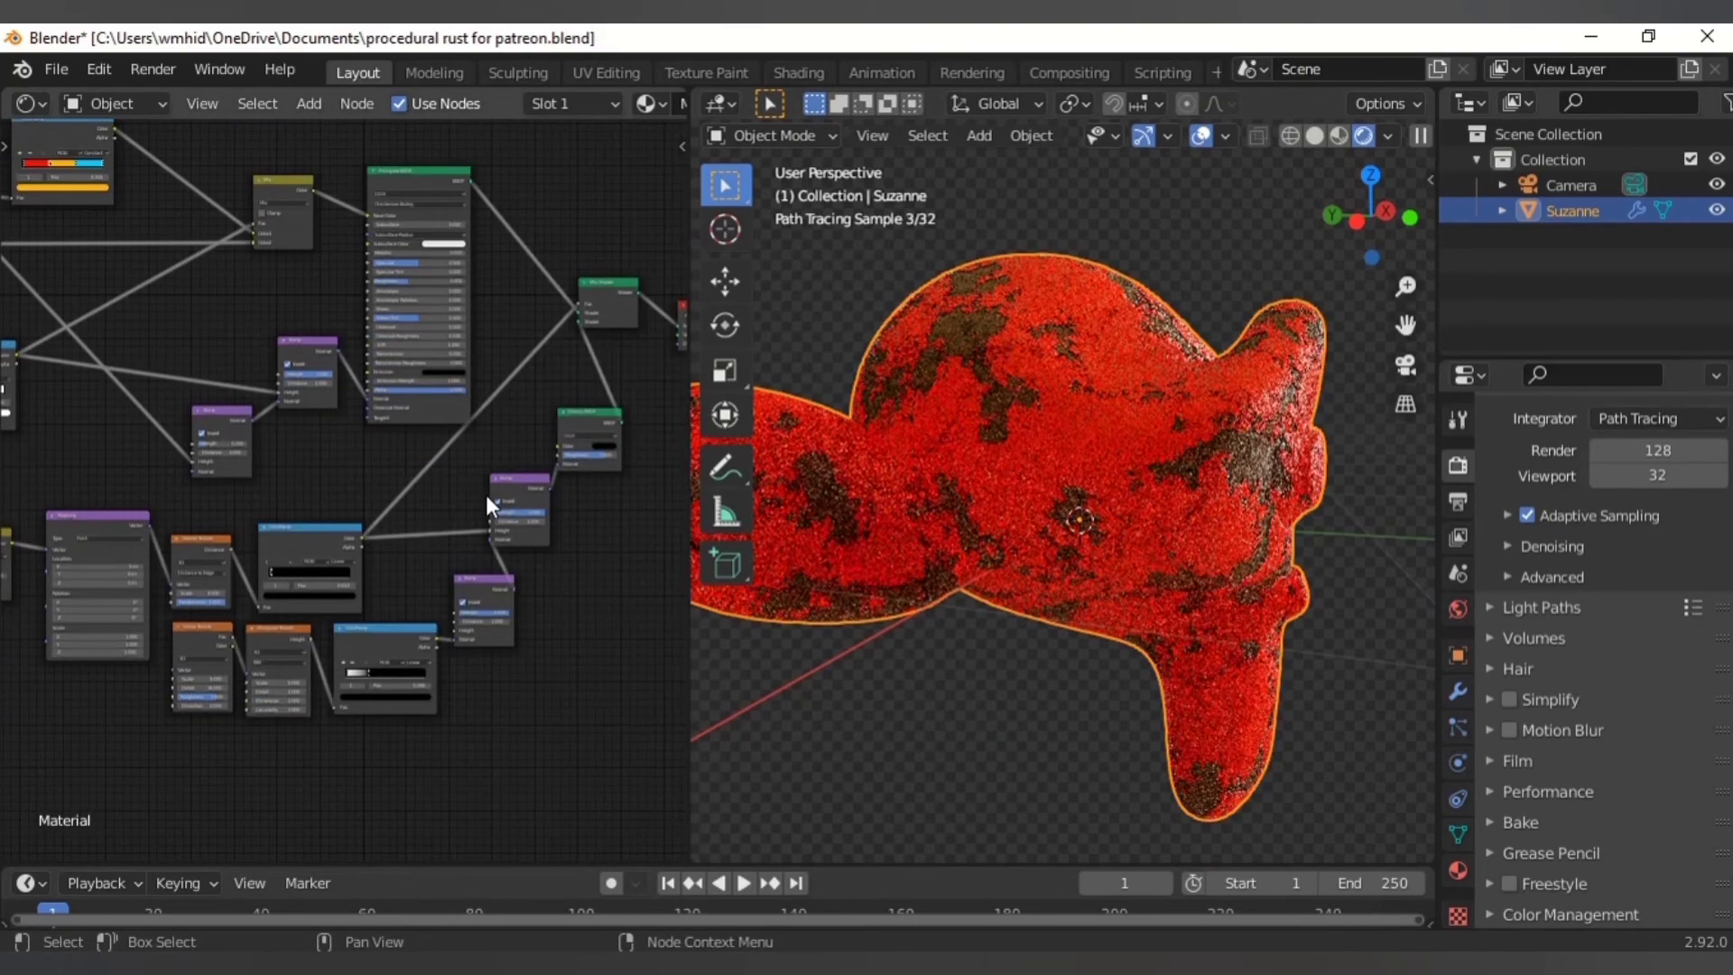
{"action": "scroll", "coordinate": [621, 492], "scroll_direction": "down", "scroll_amount": 6}
{"action": "left_click_drag", "start_coordinate": [623, 487], "coordinate": [180, 605]}
{"action": "scroll", "coordinate": [199, 380], "scroll_direction": "up", "scroll_amount": 6}
{"action": "scroll", "coordinate": [163, 406], "scroll_direction": "up", "scroll_amount": 7}
{"action": "left_click", "coordinate": [406, 424]}
{"action": "scroll", "coordinate": [497, 543], "scroll_direction": "down", "scroll_amount": 5}
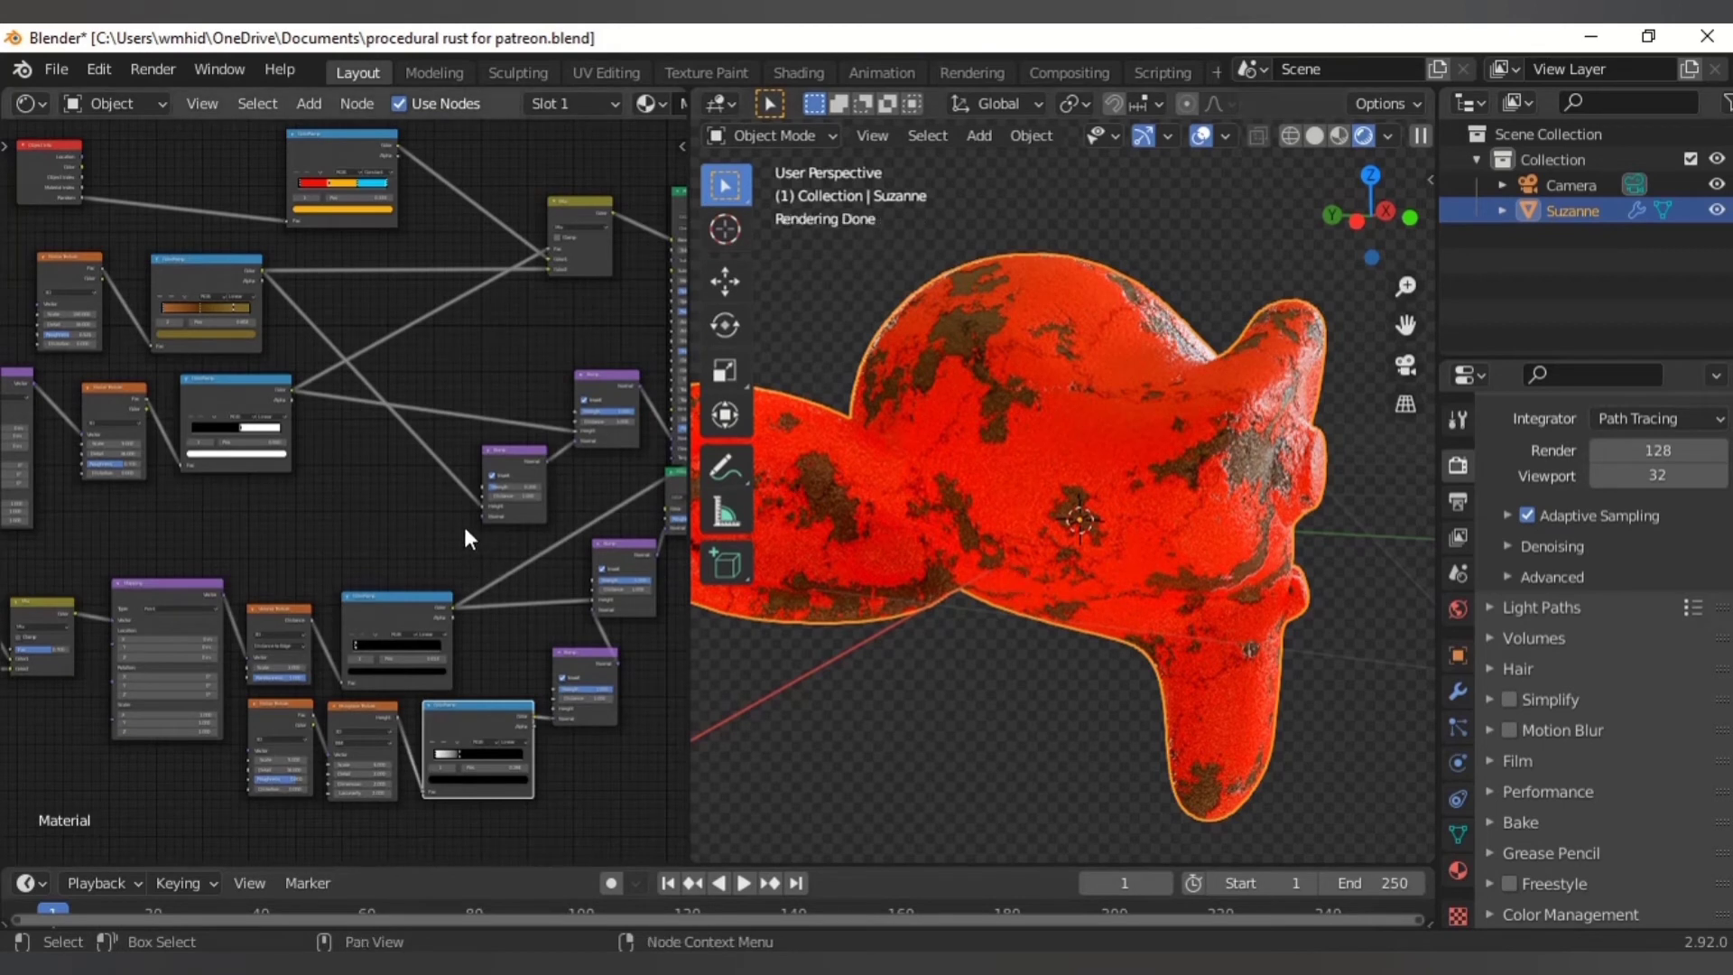
- Add a MixRGB node beside the rust Bump nodes and connect the black-and-white rust mask ColorRamp's Color to its Color1
{"action": "key", "text": "shift+a"}
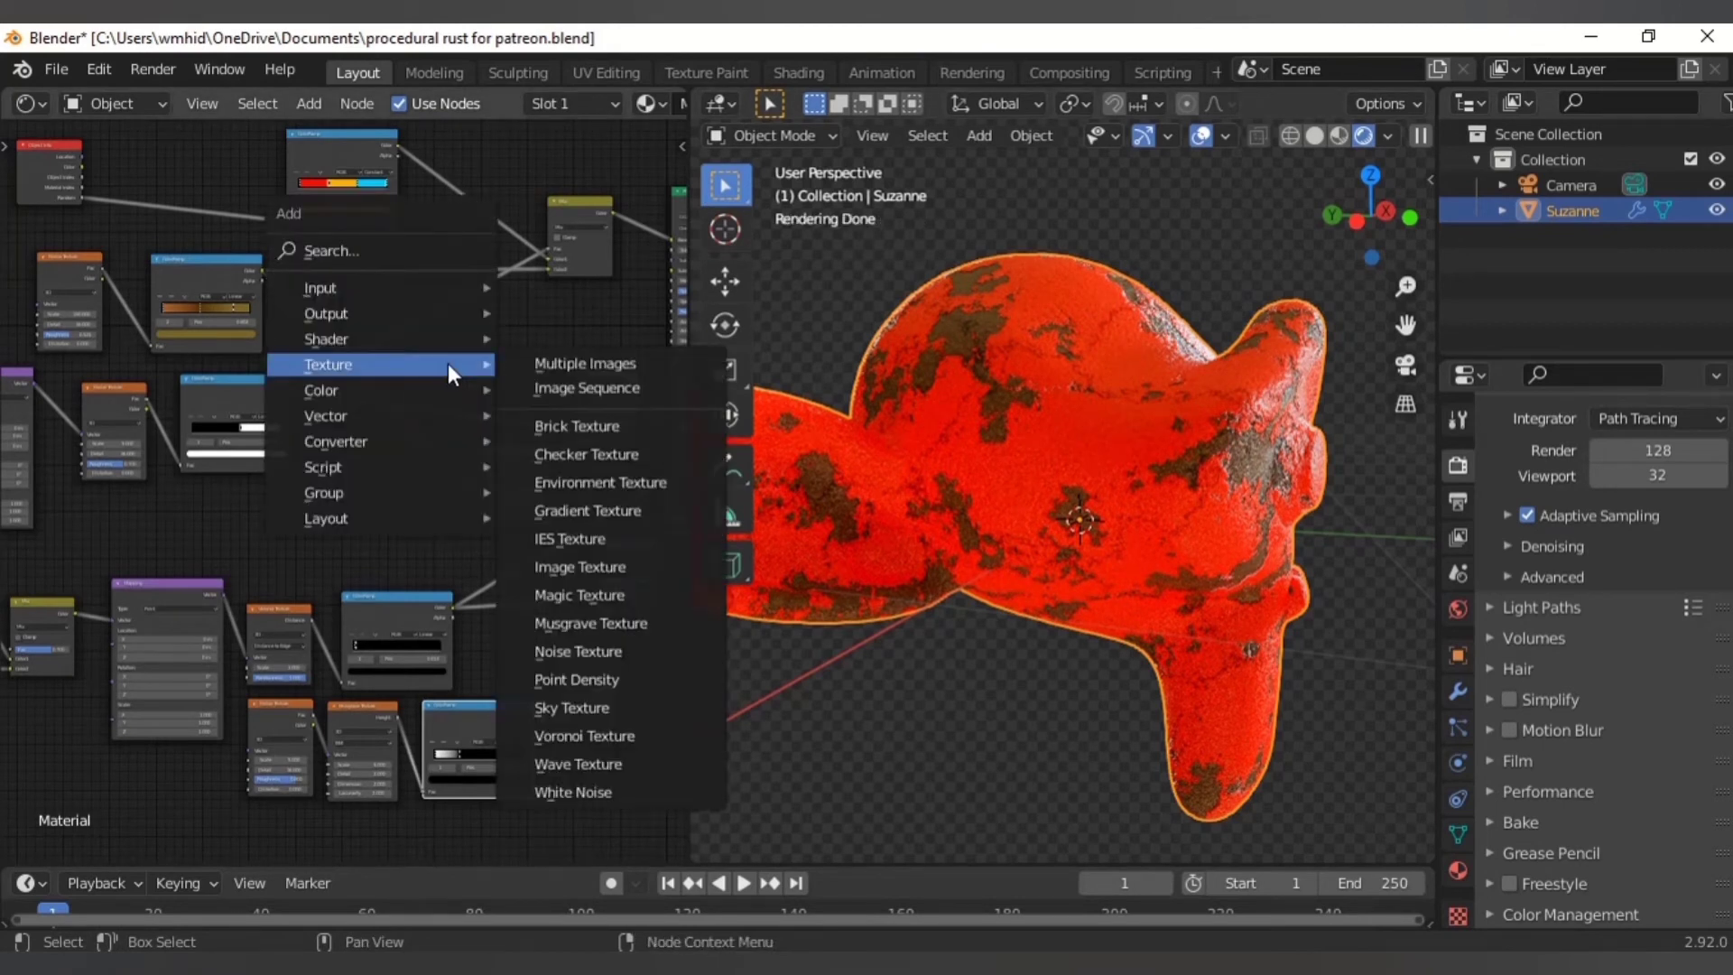
{"action": "mouse_move", "coordinate": [381, 390]}
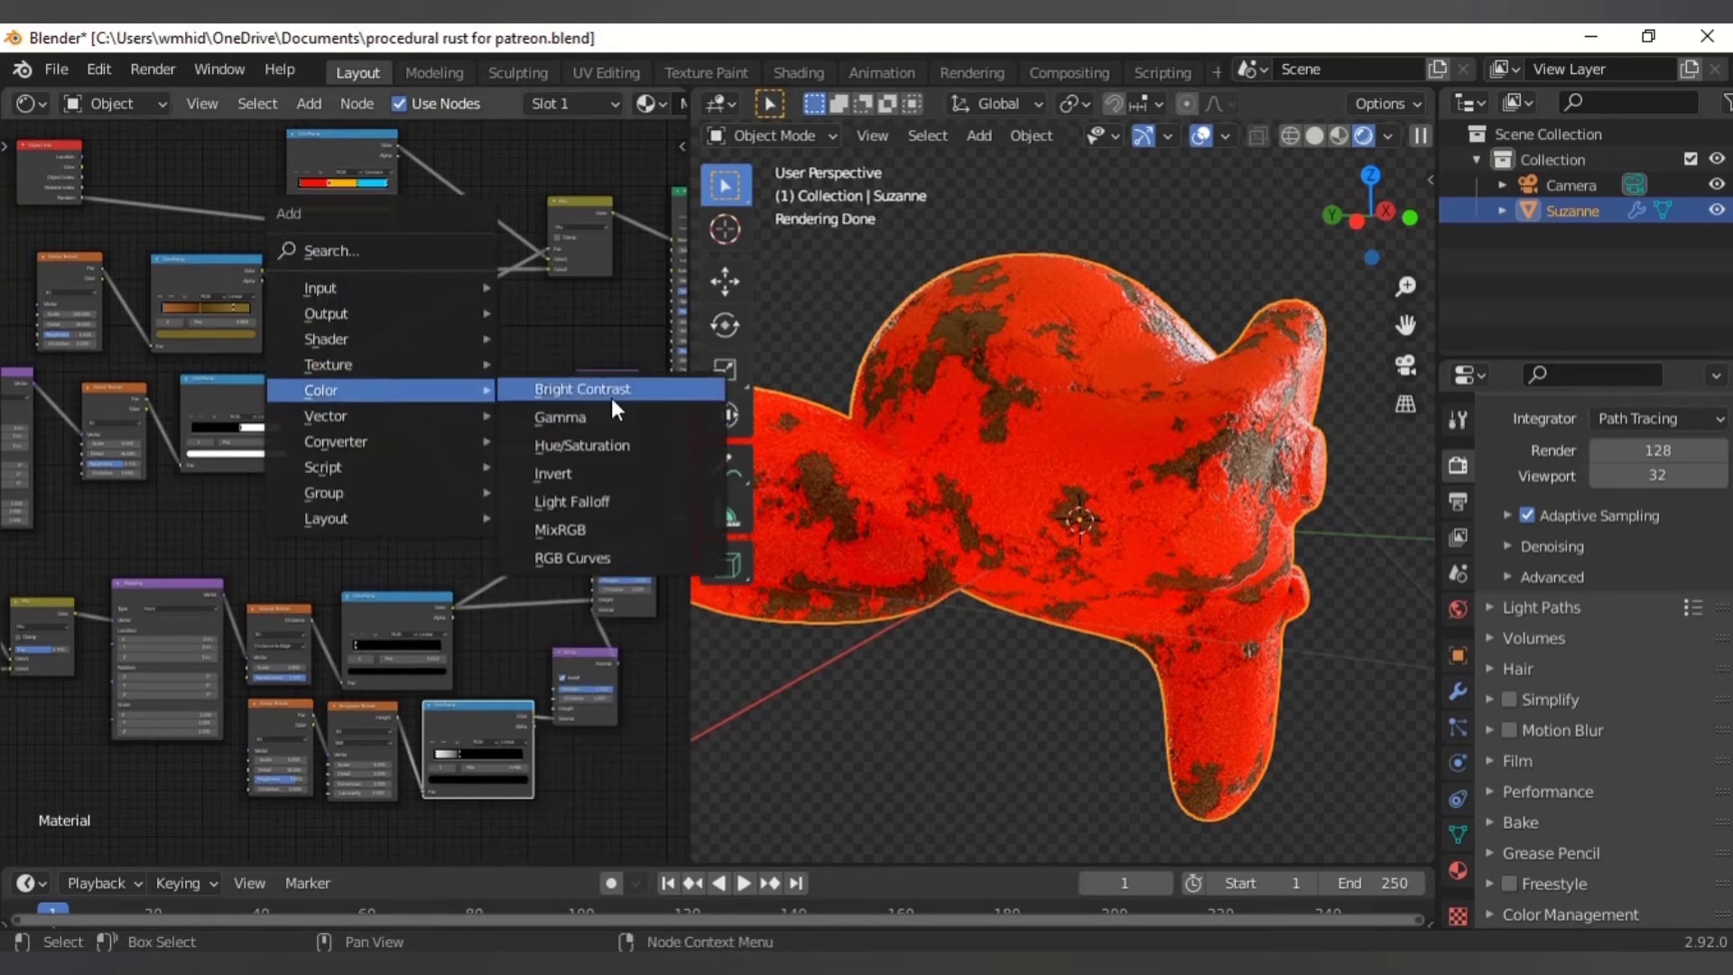
{"action": "left_click", "coordinate": [571, 524]}
{"action": "left_click", "coordinate": [470, 315]}
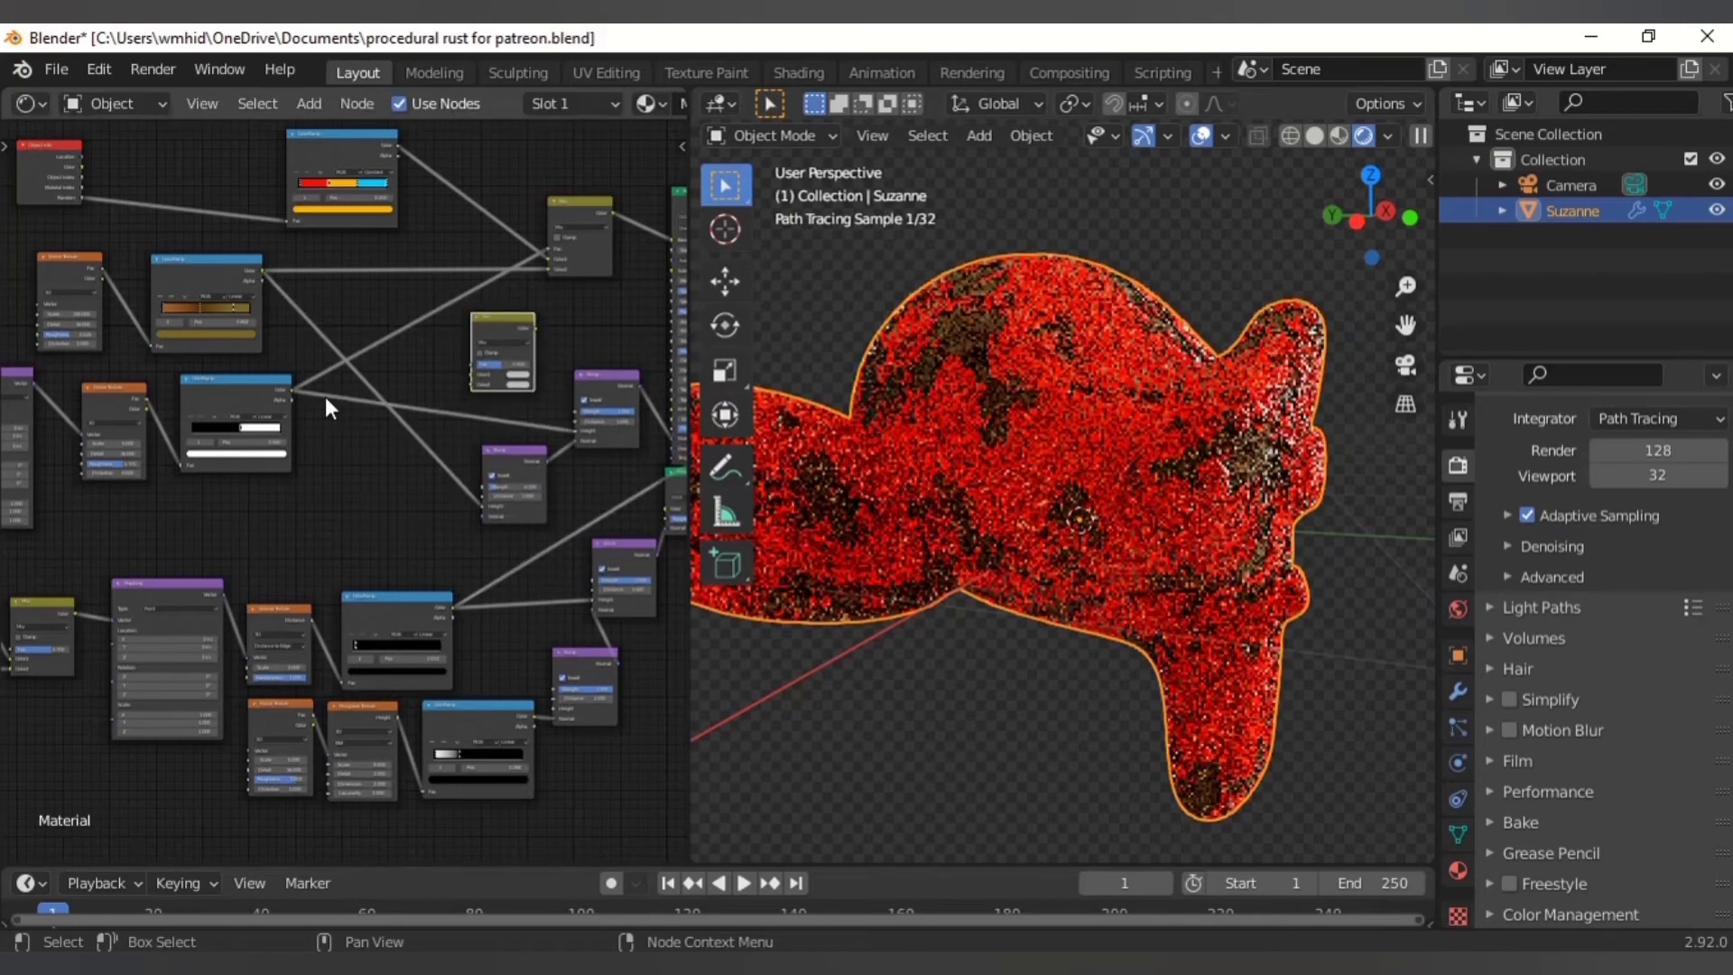
{"action": "left_click_drag", "start_coordinate": [291, 387], "coordinate": [469, 377]}
- Connect the Musgrave ColorRamp's Color to the new Mix node's Color2, and the Mix output to the Principled BSDF's Roughness
{"action": "left_click_drag", "start_coordinate": [534, 715], "coordinate": [548, 650]}
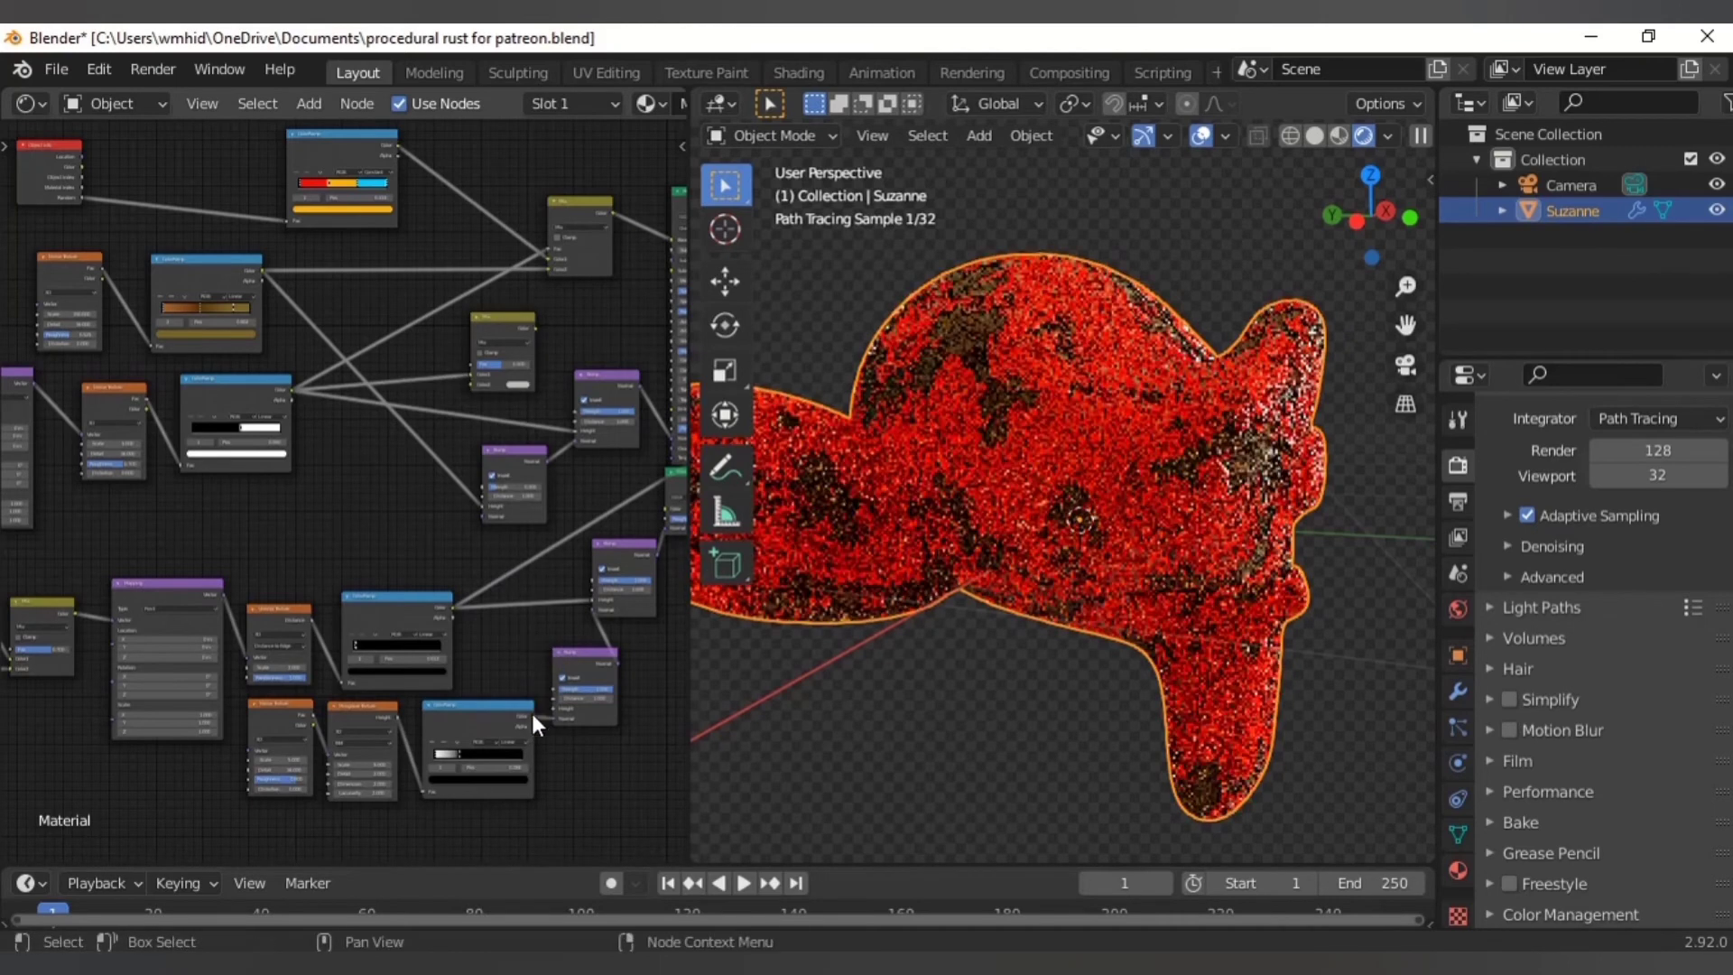
{"action": "left_click", "coordinate": [533, 716]}
{"action": "left_click_drag", "start_coordinate": [534, 717], "coordinate": [476, 377]}
{"action": "left_click_drag", "start_coordinate": [533, 717], "coordinate": [554, 624]}
{"action": "mouse_move", "coordinate": [559, 671]}
{"action": "left_mouse_down"}
{"action": "mouse_move", "coordinate": [482, 499]}
{"action": "mouse_move", "coordinate": [570, 659]}
{"action": "left_mouse_up"}
{"action": "scroll", "coordinate": [468, 571], "scroll_direction": "up", "scroll_amount": 3}
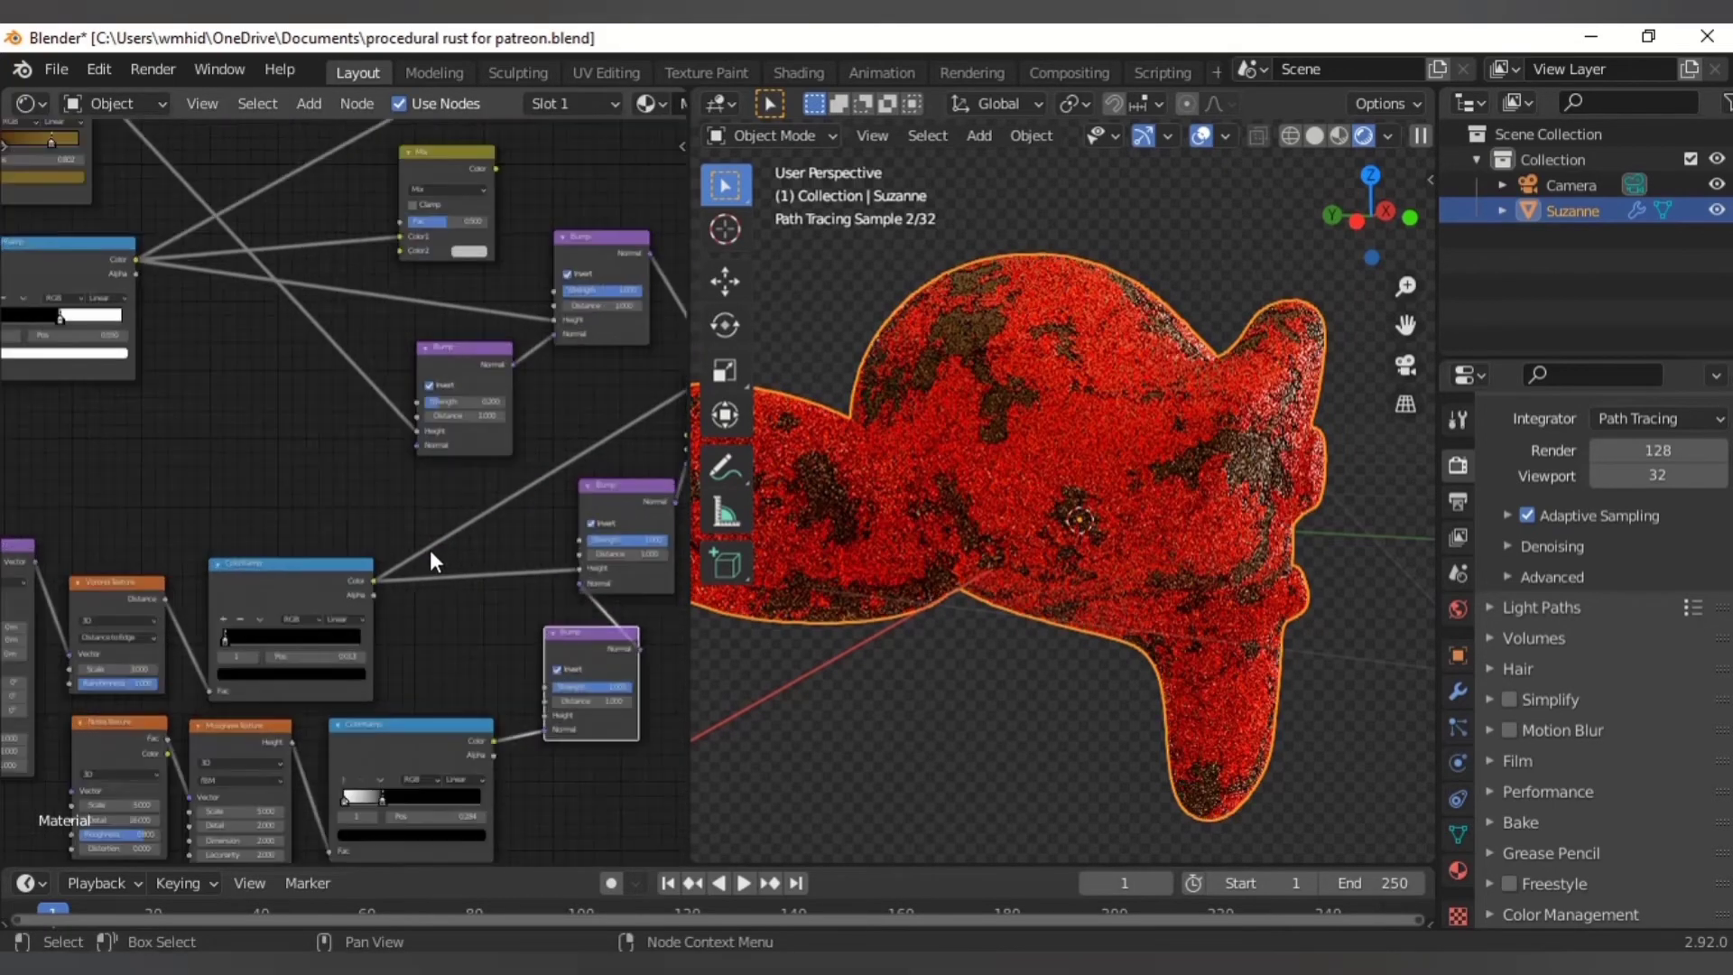
{"action": "left_click", "coordinate": [499, 748]}
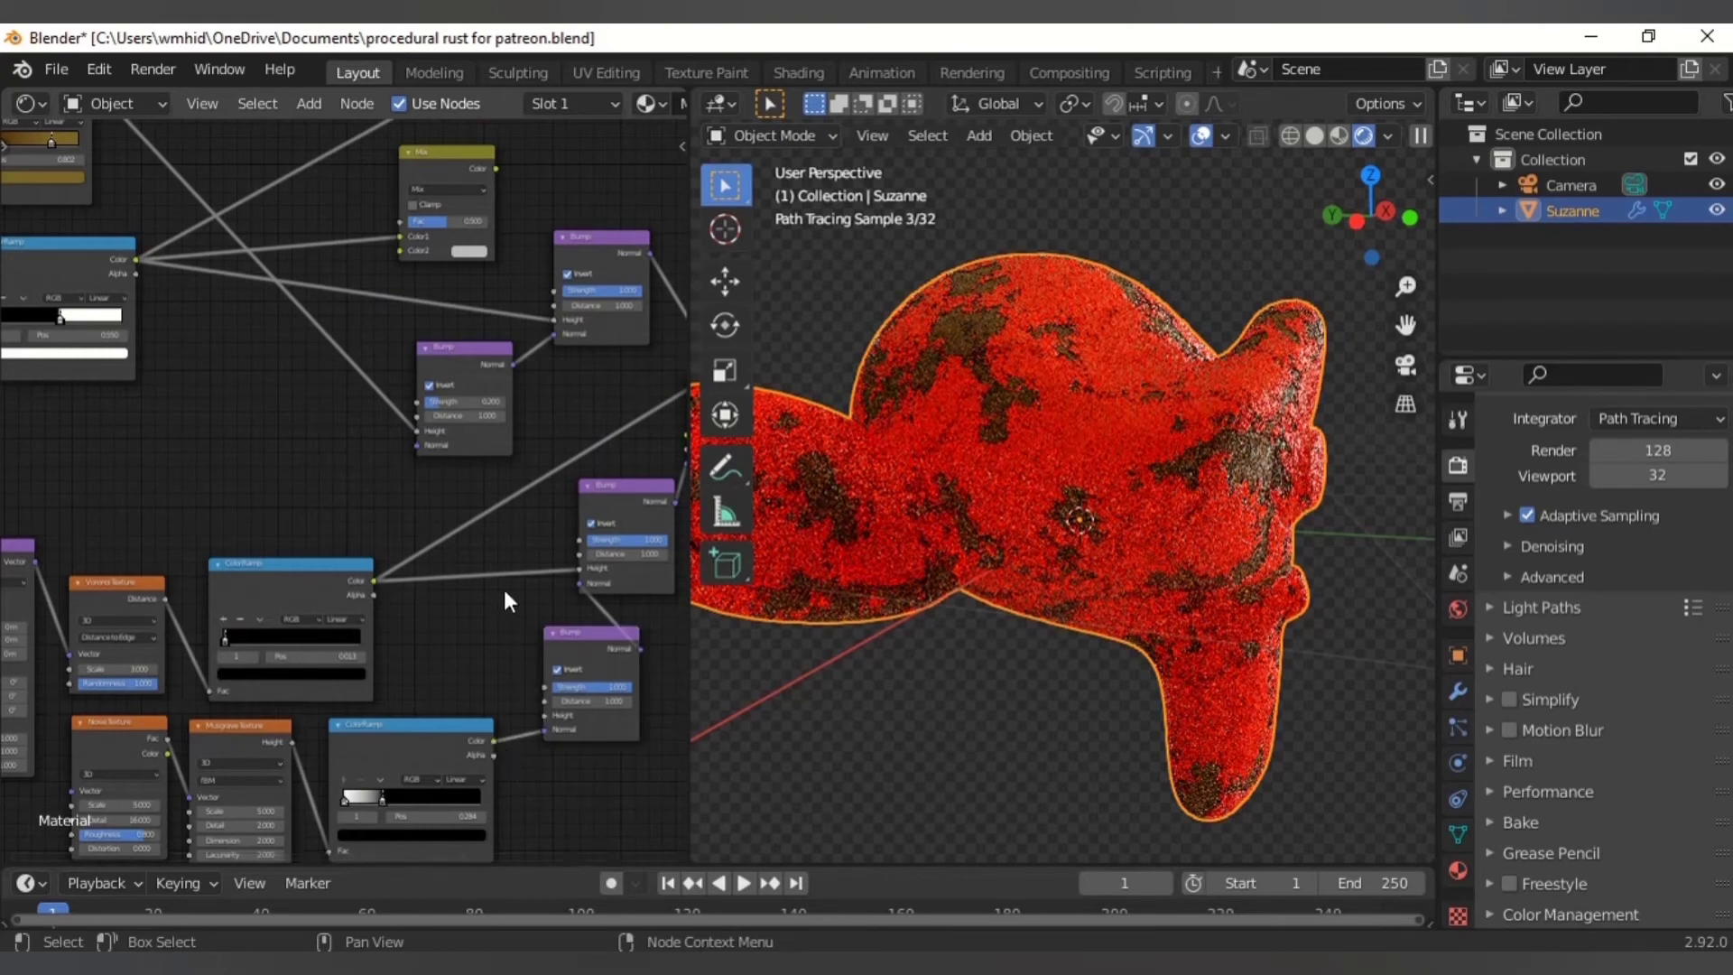
{"action": "left_click_drag", "start_coordinate": [495, 740], "coordinate": [400, 251]}
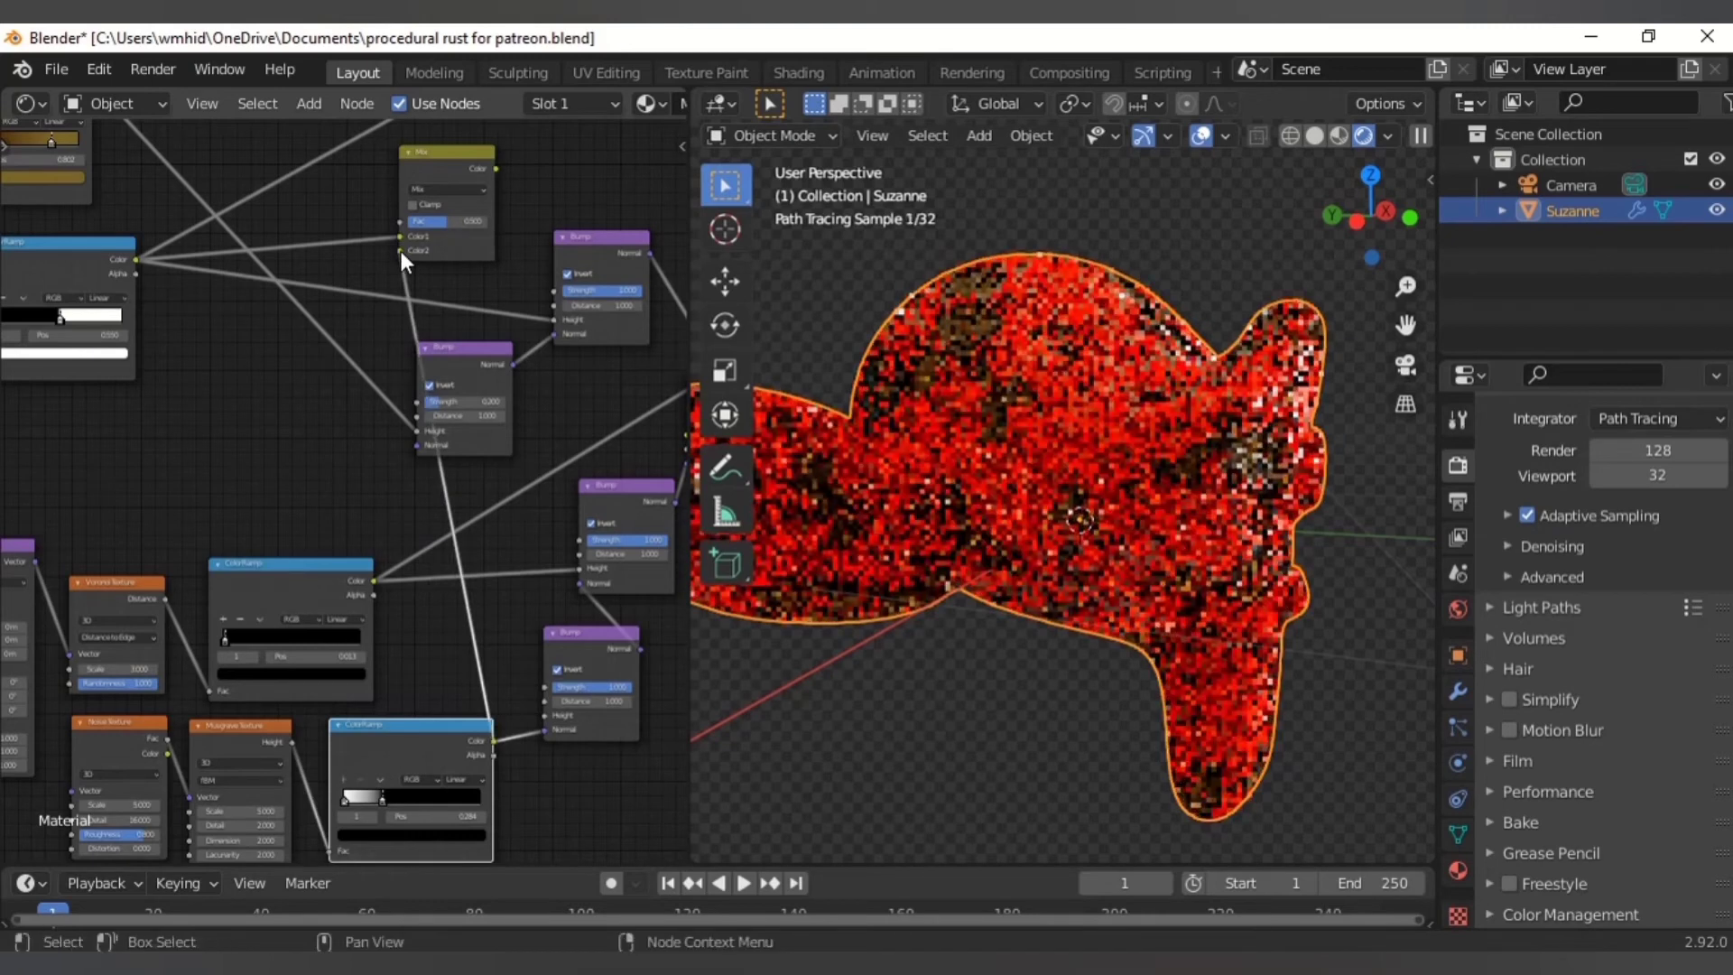
{"action": "middle_click_drag", "start_coordinate": [386, 180], "coordinate": [294, 503]}
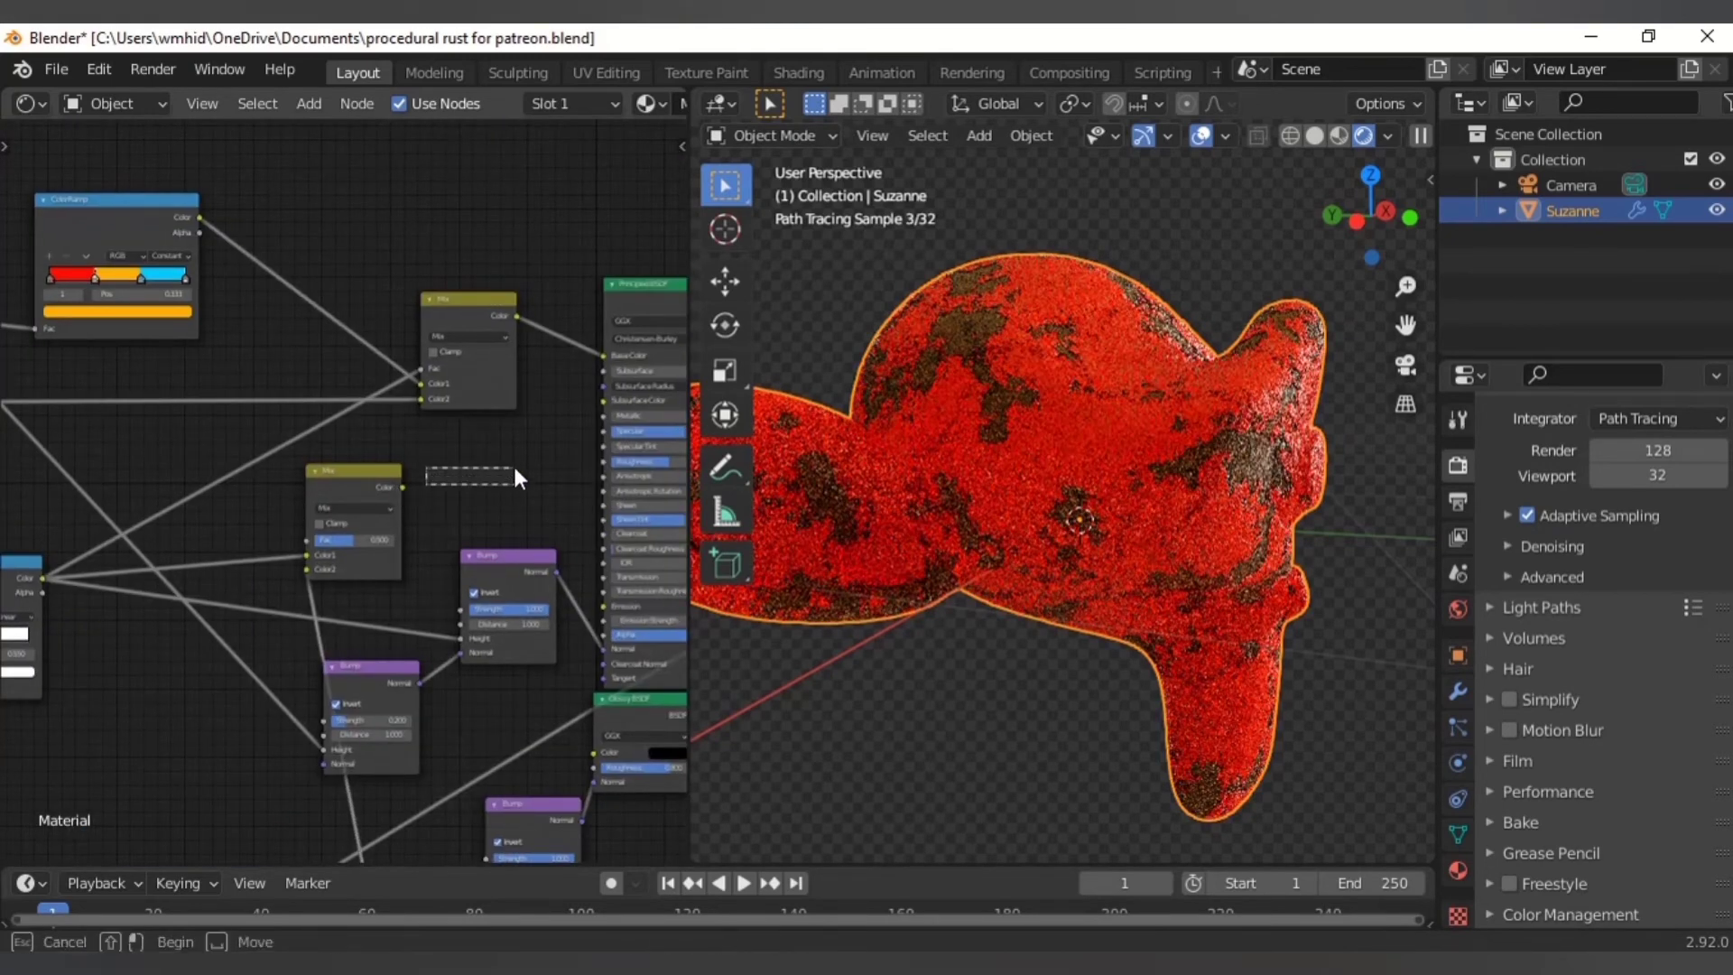
{"action": "left_click_drag", "start_coordinate": [399, 487], "coordinate": [610, 462]}
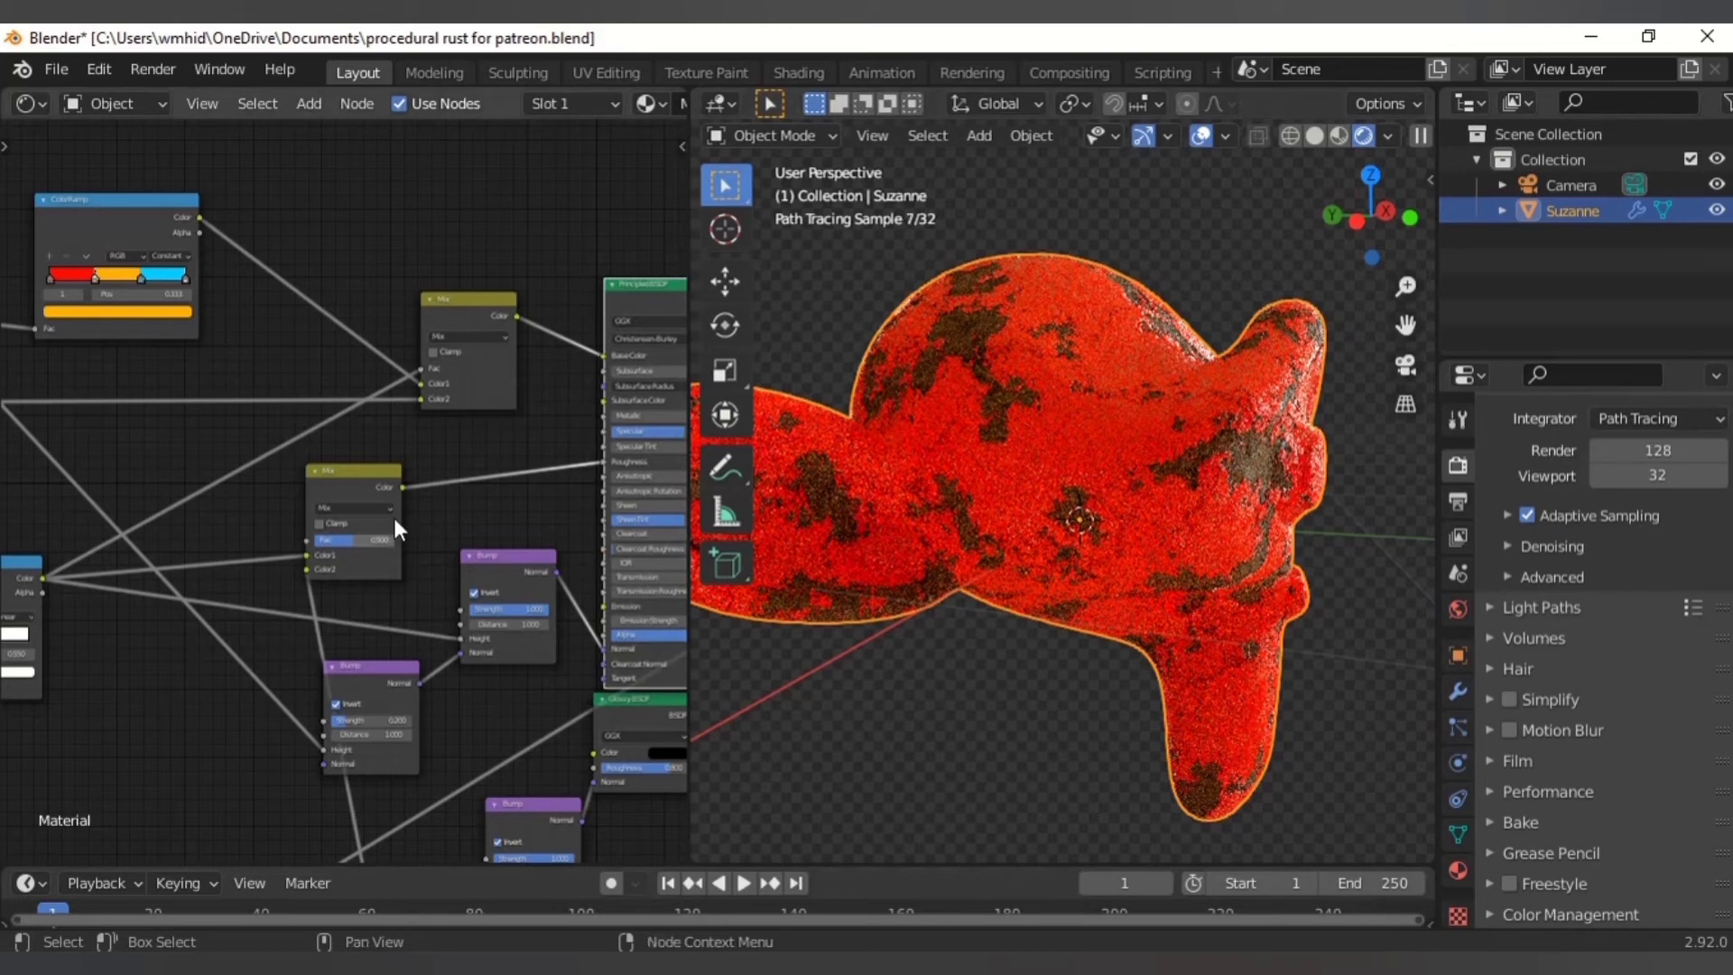
- Change the blend mode of the Mix node feeding Roughness to Add and check the monkey head from the side
{"action": "scroll", "coordinate": [393, 517], "scroll_direction": "down", "scroll_amount": 5}
{"action": "middle_click_drag", "start_coordinate": [221, 692], "coordinate": [352, 507]}
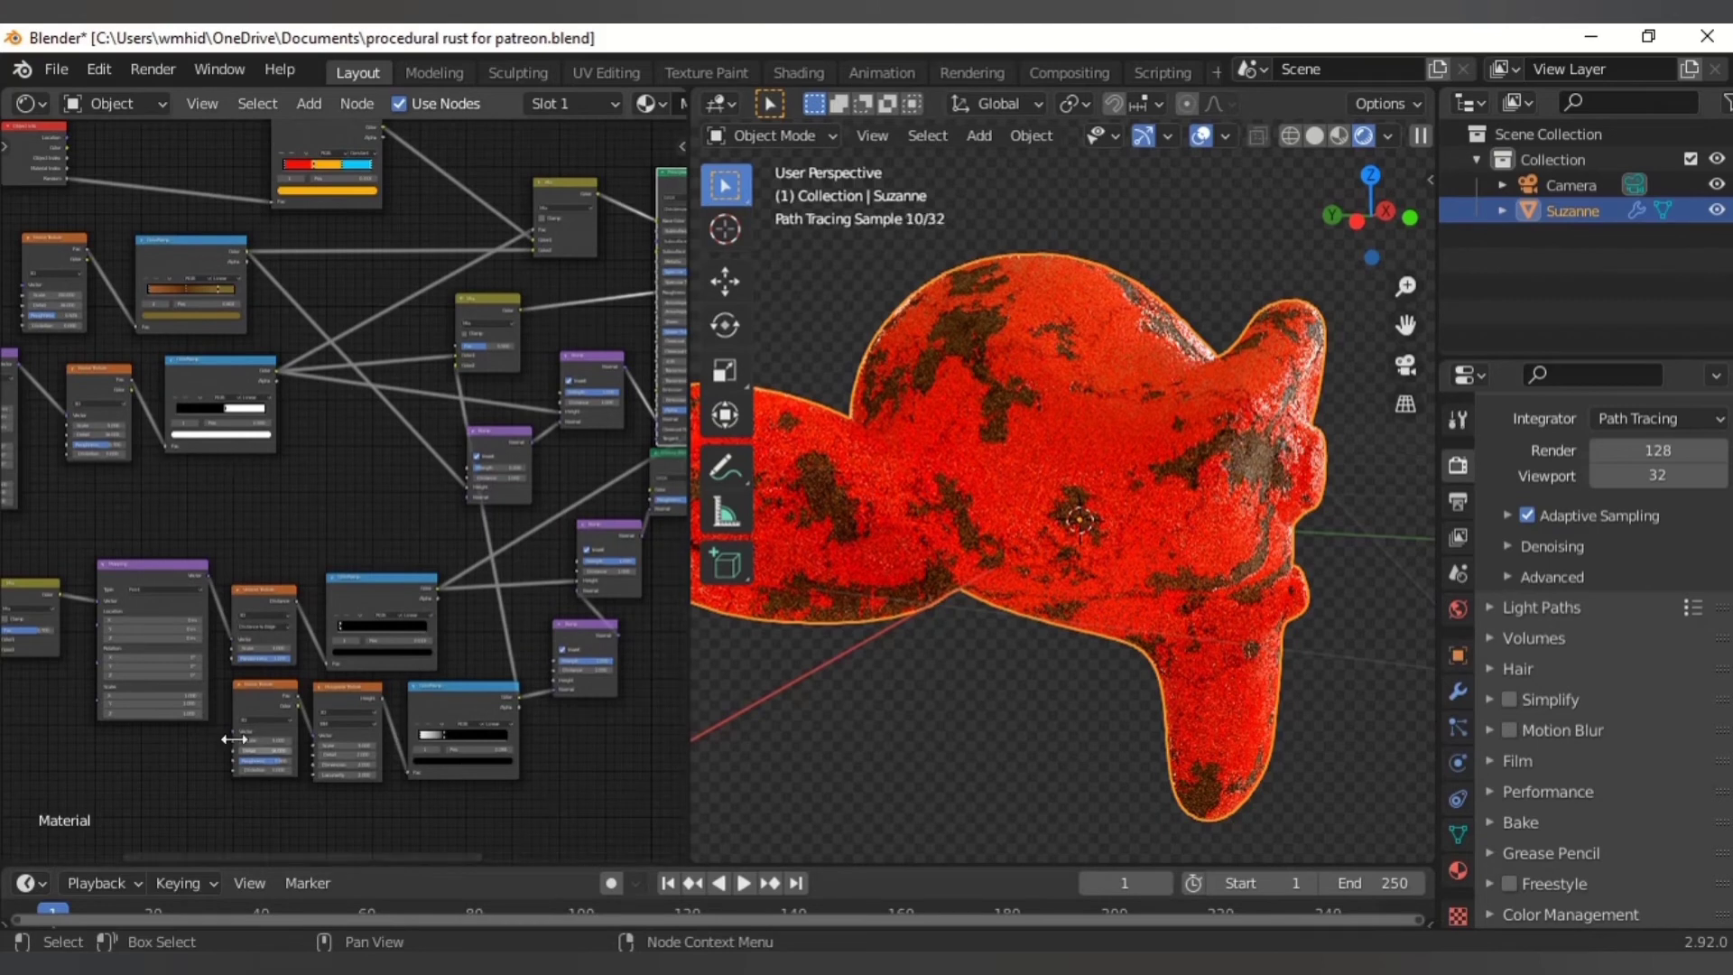
{"action": "middle_click_drag", "start_coordinate": [473, 524], "coordinate": [377, 571]}
{"action": "scroll", "coordinate": [377, 572], "scroll_direction": "up", "scroll_amount": 2}
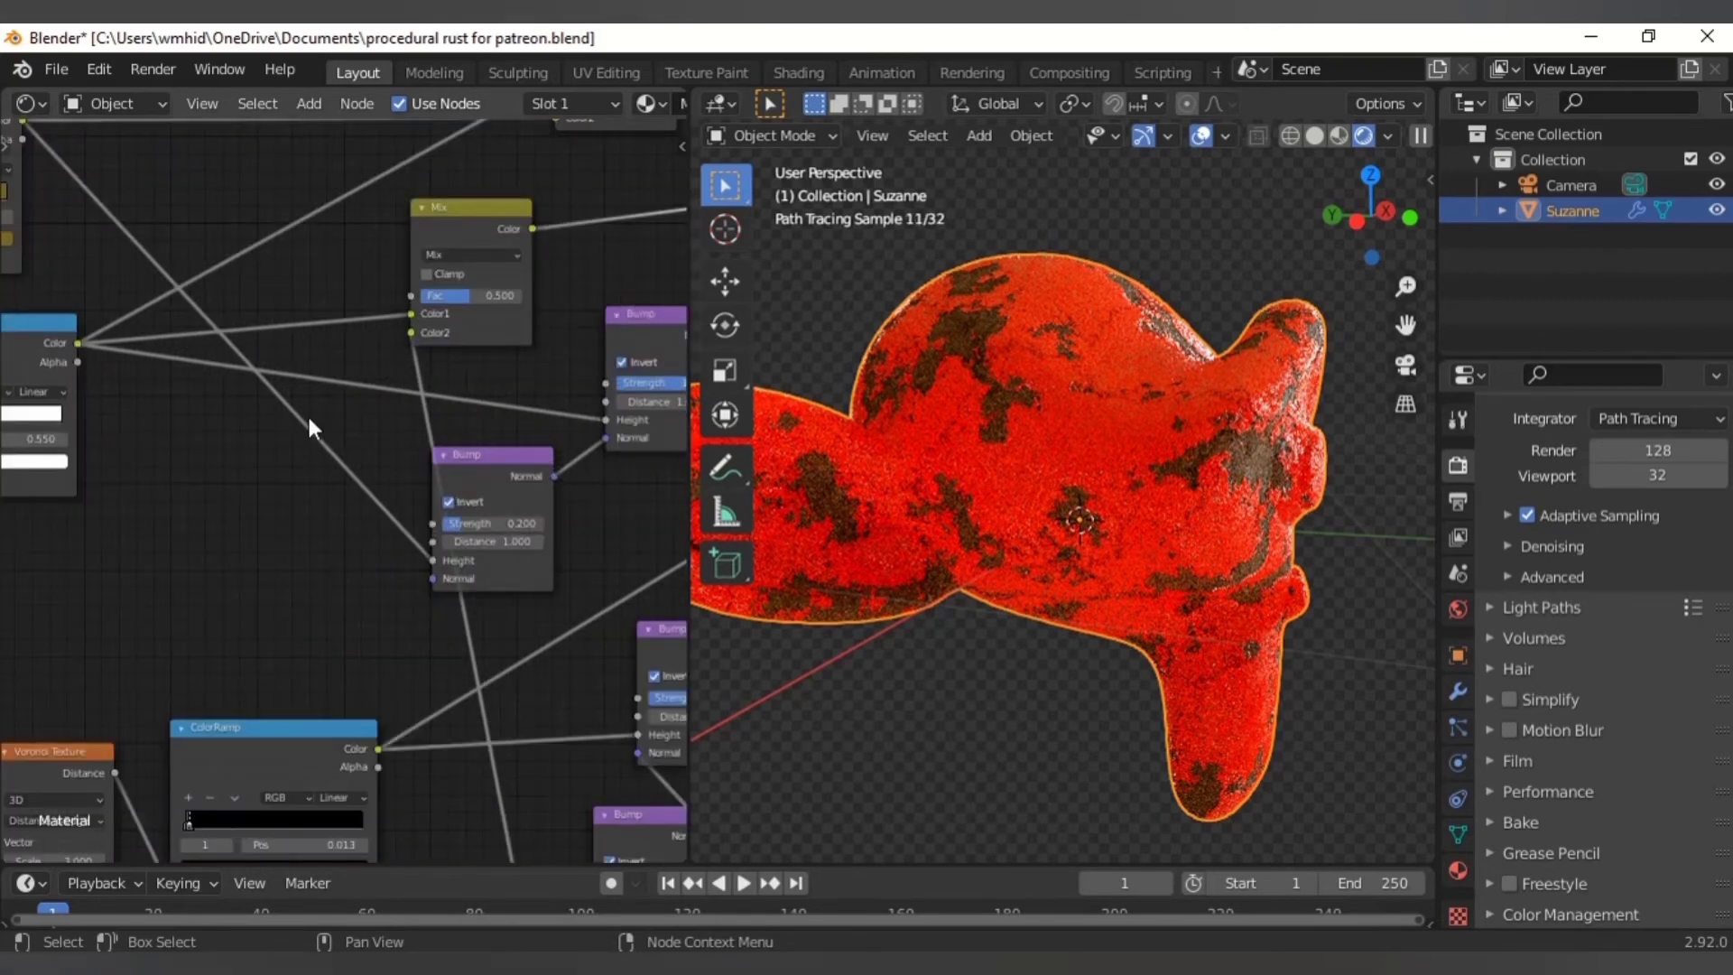
{"action": "scroll", "coordinate": [307, 414], "scroll_direction": "up", "scroll_amount": 2}
{"action": "left_click", "coordinate": [431, 485]}
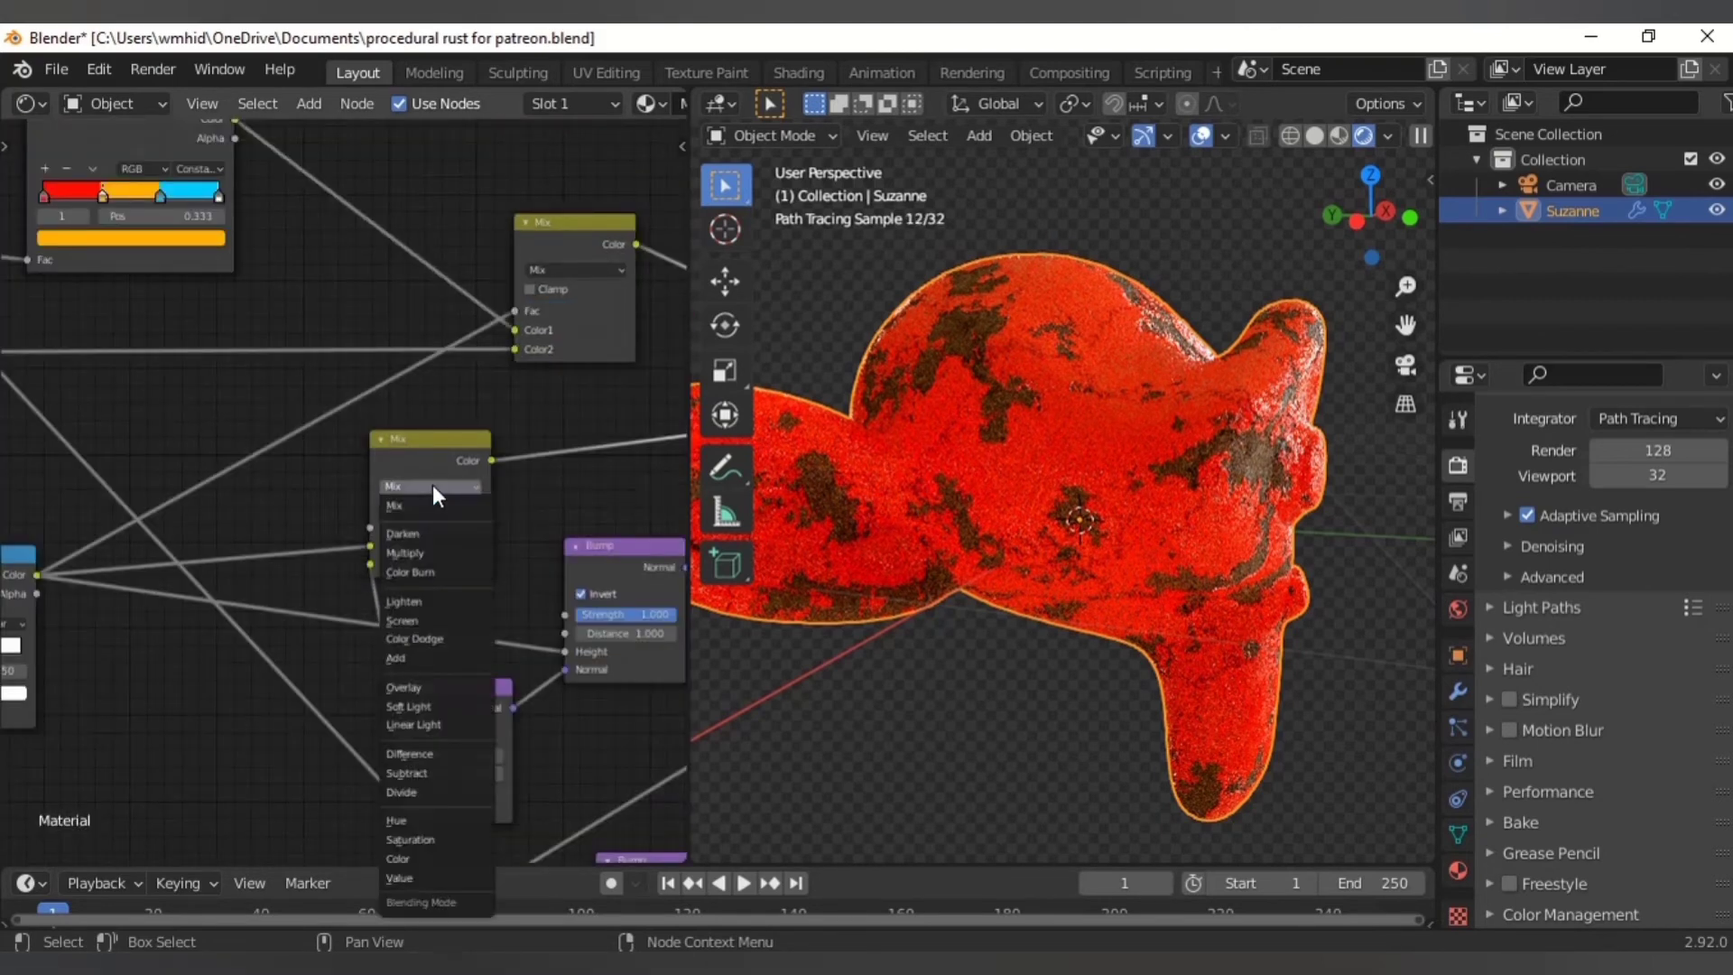
{"action": "left_click", "coordinate": [422, 657]}
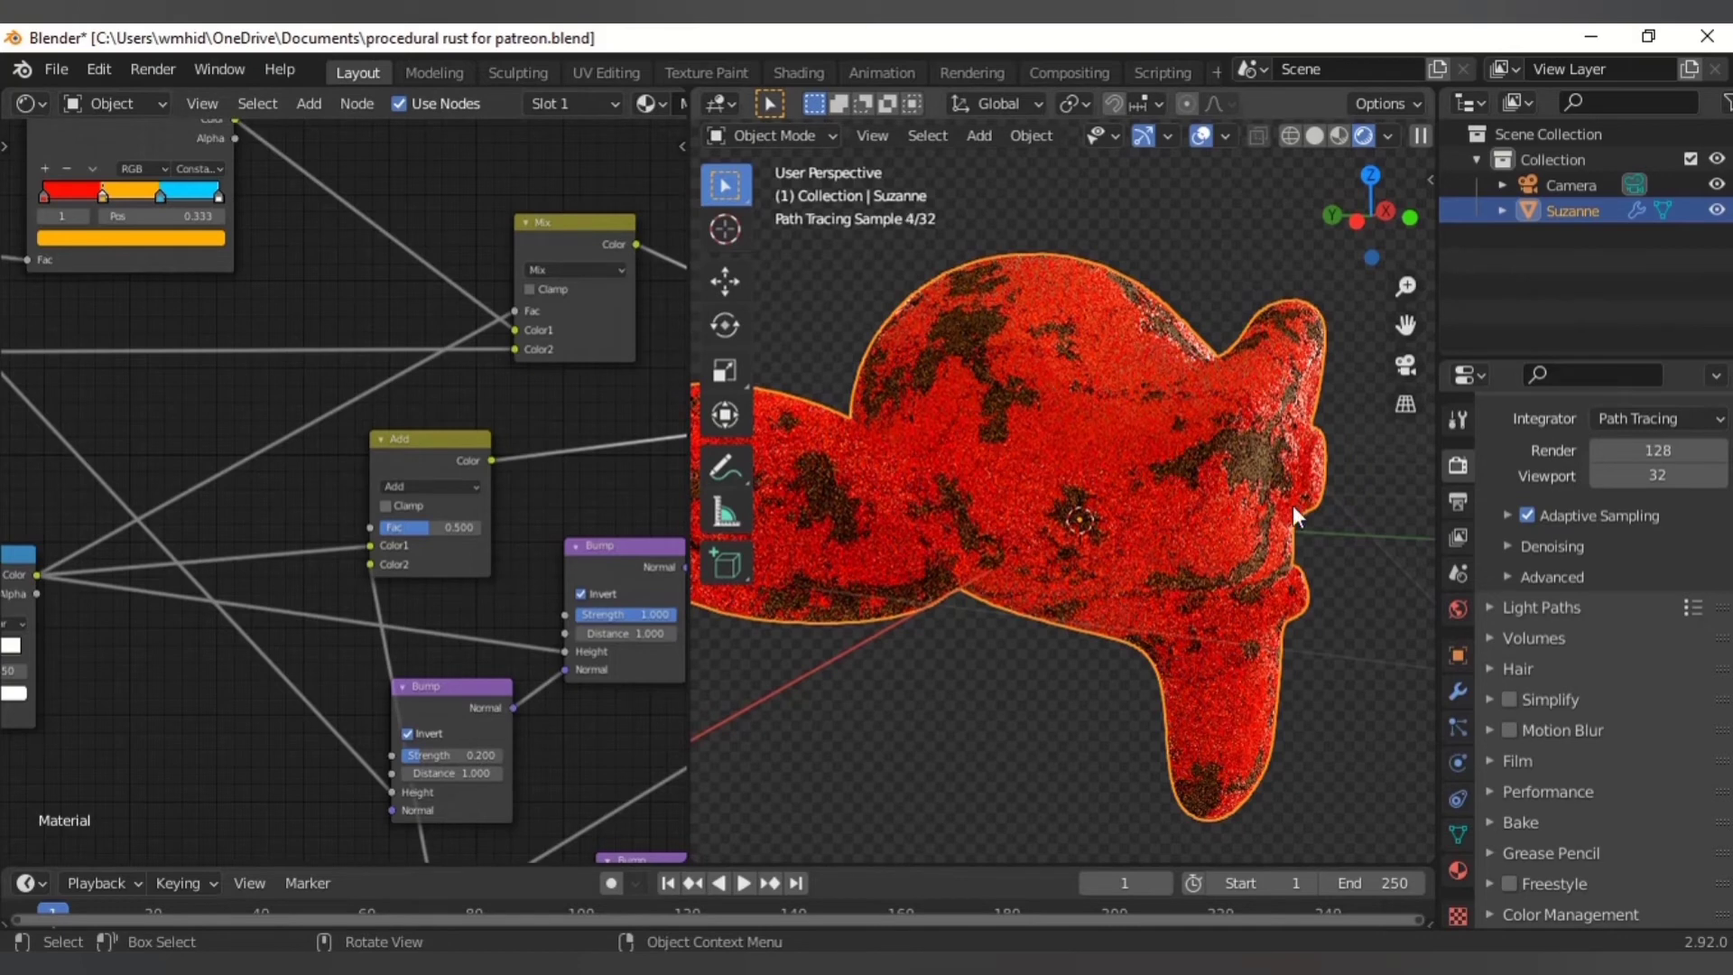
{"action": "mouse_move", "coordinate": [1293, 505]}
{"action": "middle_mouse_down"}
{"action": "mouse_move", "coordinate": [1188, 516]}
{"action": "mouse_move", "coordinate": [1129, 576]}
{"action": "mouse_move", "coordinate": [1177, 415]}
{"action": "middle_mouse_up"}
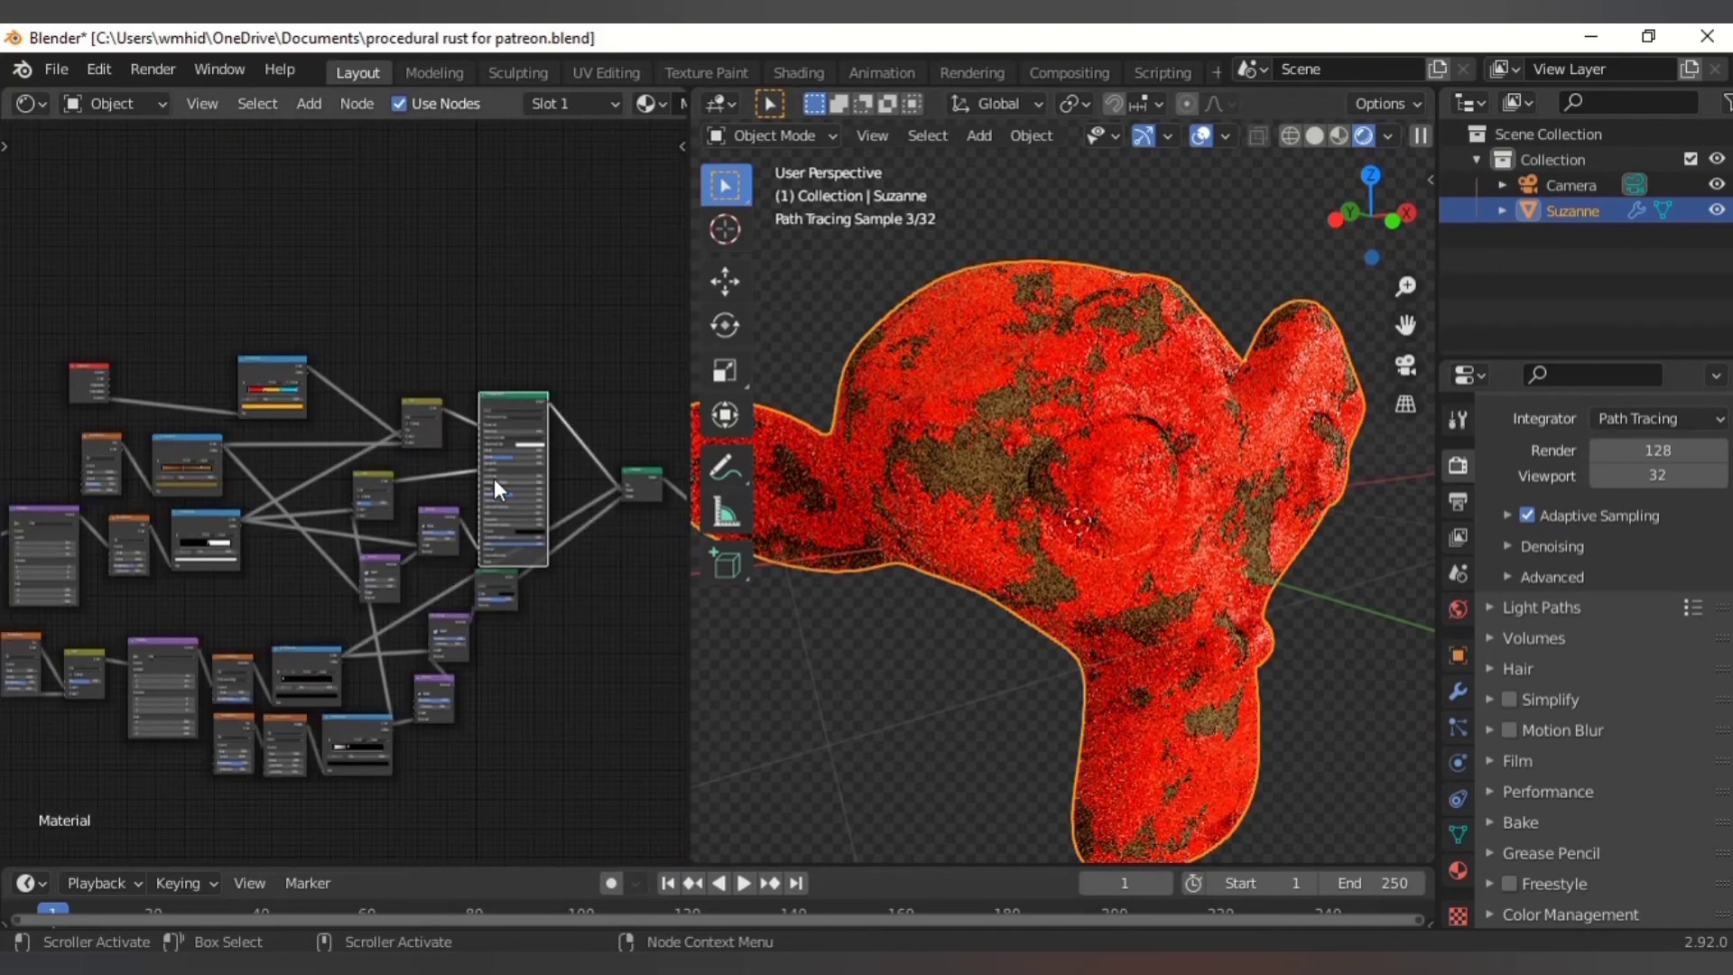
- Rearrange the two noise textures and the brown and black-and-white ColorRamps into a tidier layout
{"action": "scroll", "coordinate": [338, 489], "scroll_direction": "up", "scroll_amount": 4}
{"action": "middle_click_drag", "start_coordinate": [338, 489], "coordinate": [422, 451]}
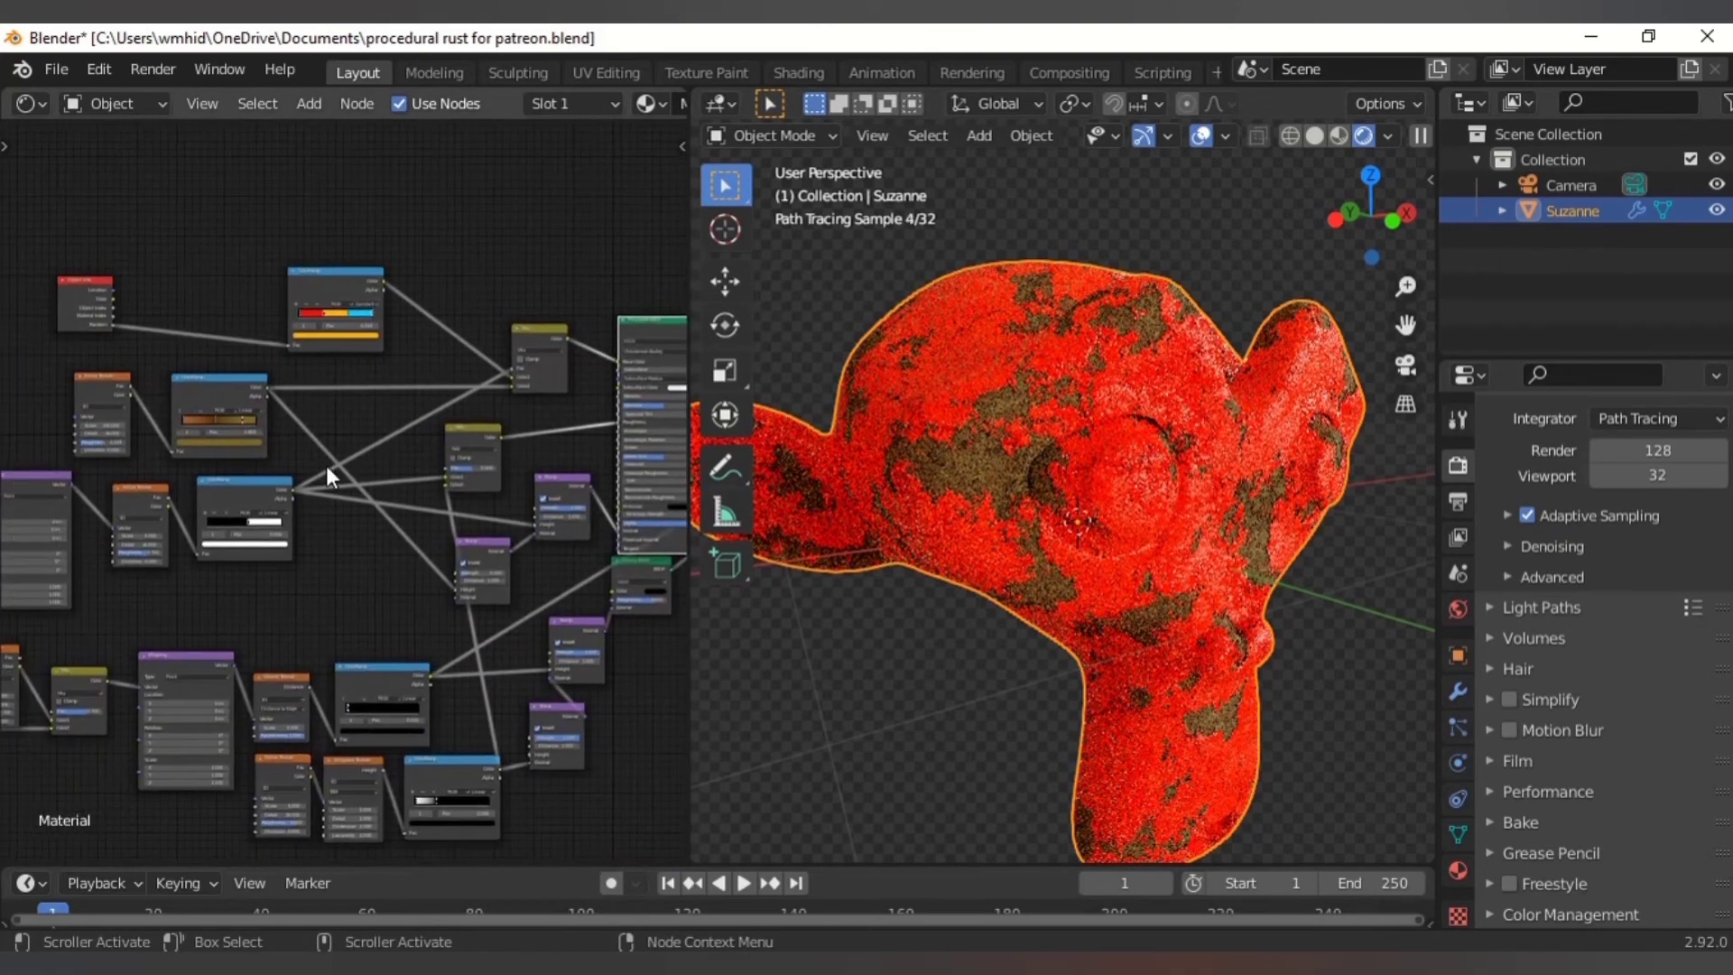
{"action": "scroll", "coordinate": [304, 477], "scroll_direction": "down", "scroll_amount": 2}
{"action": "left_click_drag", "start_coordinate": [245, 485], "coordinate": [333, 540]}
{"action": "left_click_drag", "start_coordinate": [217, 519], "coordinate": [235, 563]}
{"action": "left_click", "coordinate": [162, 498]}
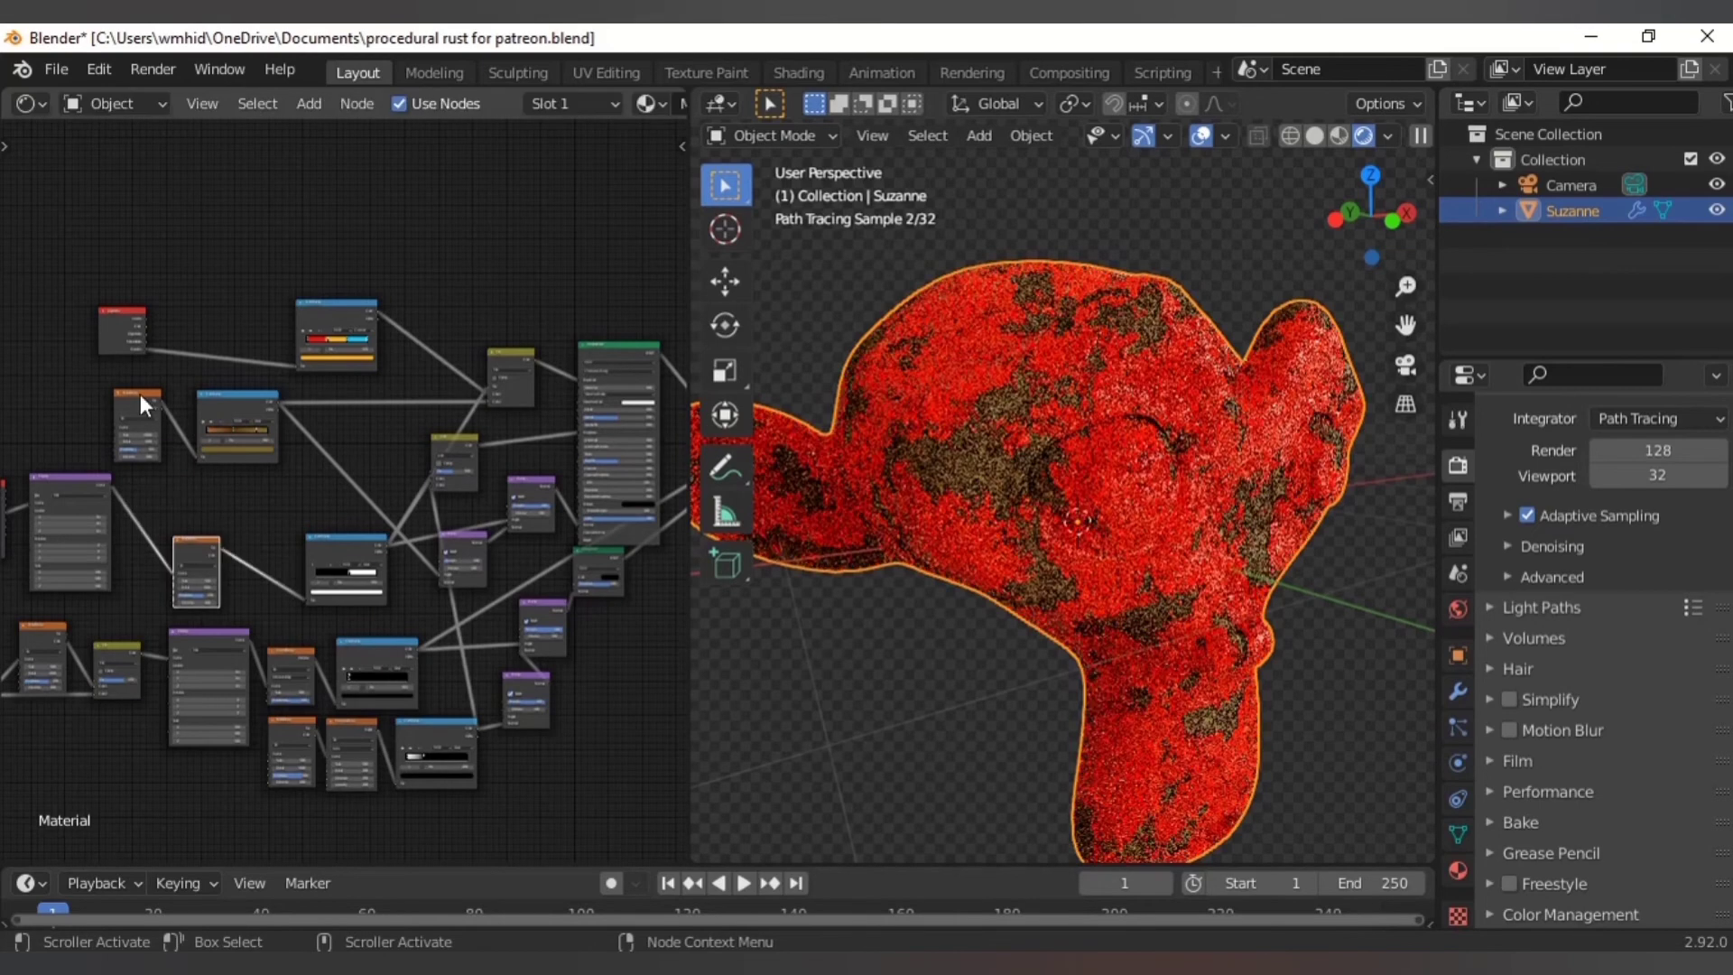
{"action": "left_click_drag", "start_coordinate": [139, 394], "coordinate": [176, 449]}
{"action": "left_click", "coordinate": [249, 408]}
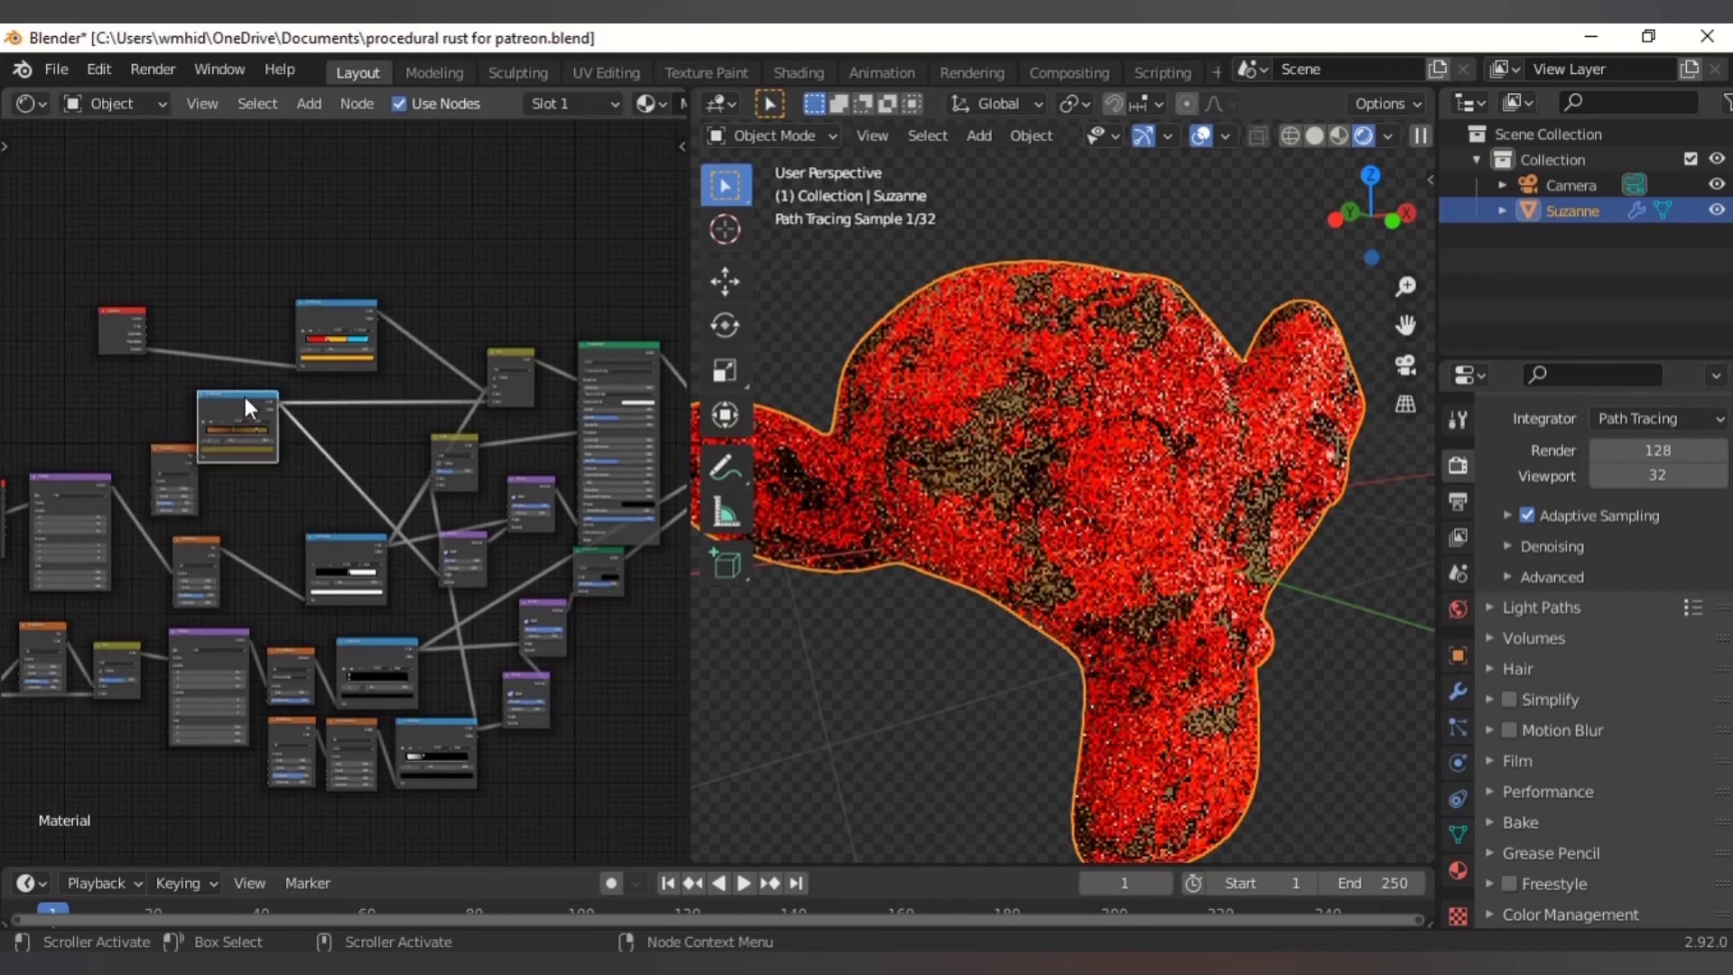
{"action": "scroll", "coordinate": [217, 424], "scroll_direction": "up", "scroll_amount": 3}
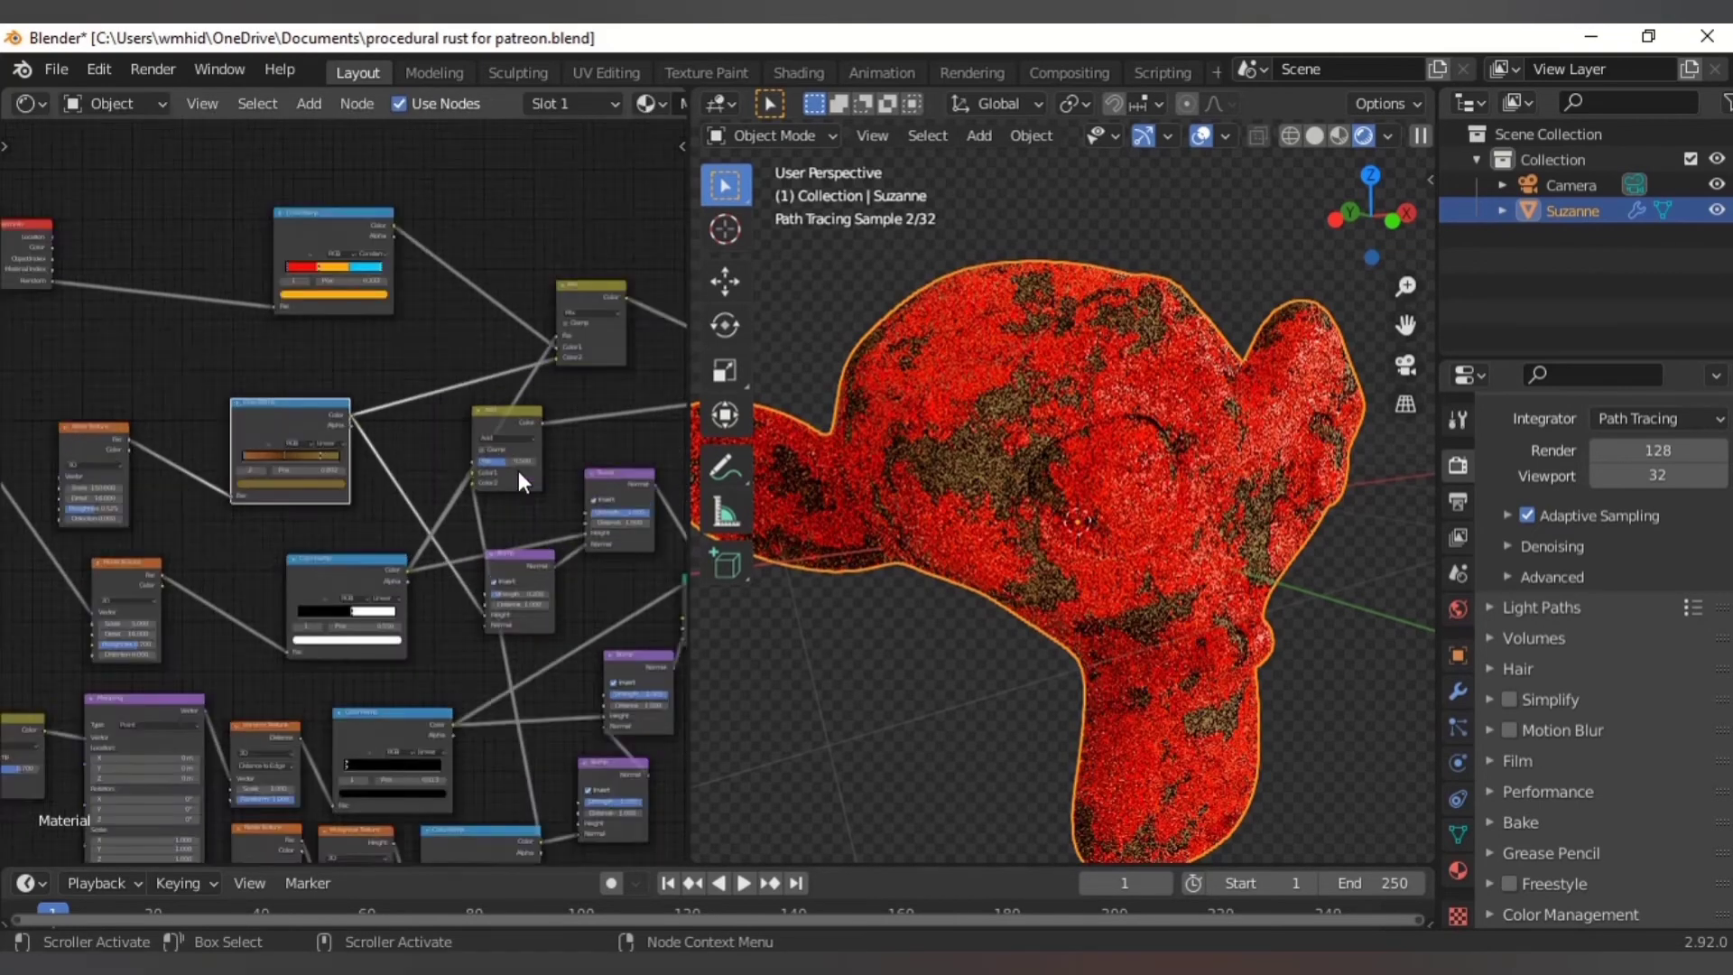
{"action": "middle_click_drag", "start_coordinate": [588, 386], "coordinate": [322, 404]}
{"action": "left_click_drag", "start_coordinate": [322, 404], "coordinate": [350, 457]}
{"action": "left_click_drag", "start_coordinate": [91, 621], "coordinate": [71, 578]}
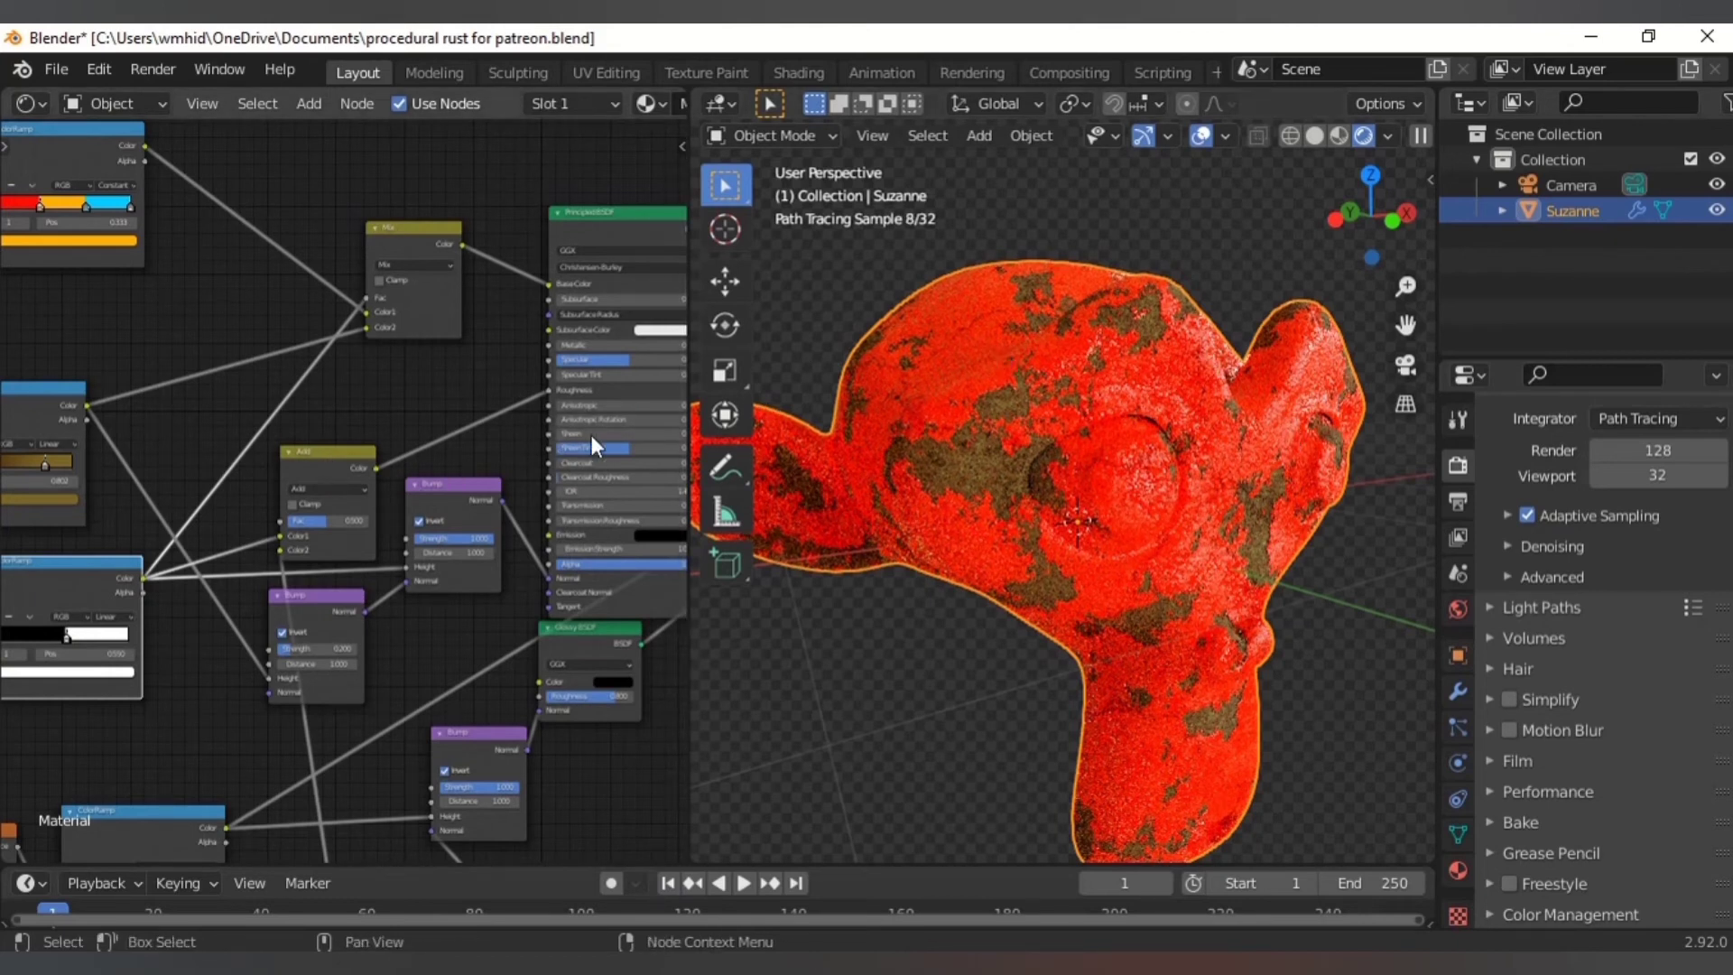
- Move the Add node and the Principled BSDF's two Bump nodes apart to make room before the shader
{"action": "left_click", "coordinate": [335, 449]}
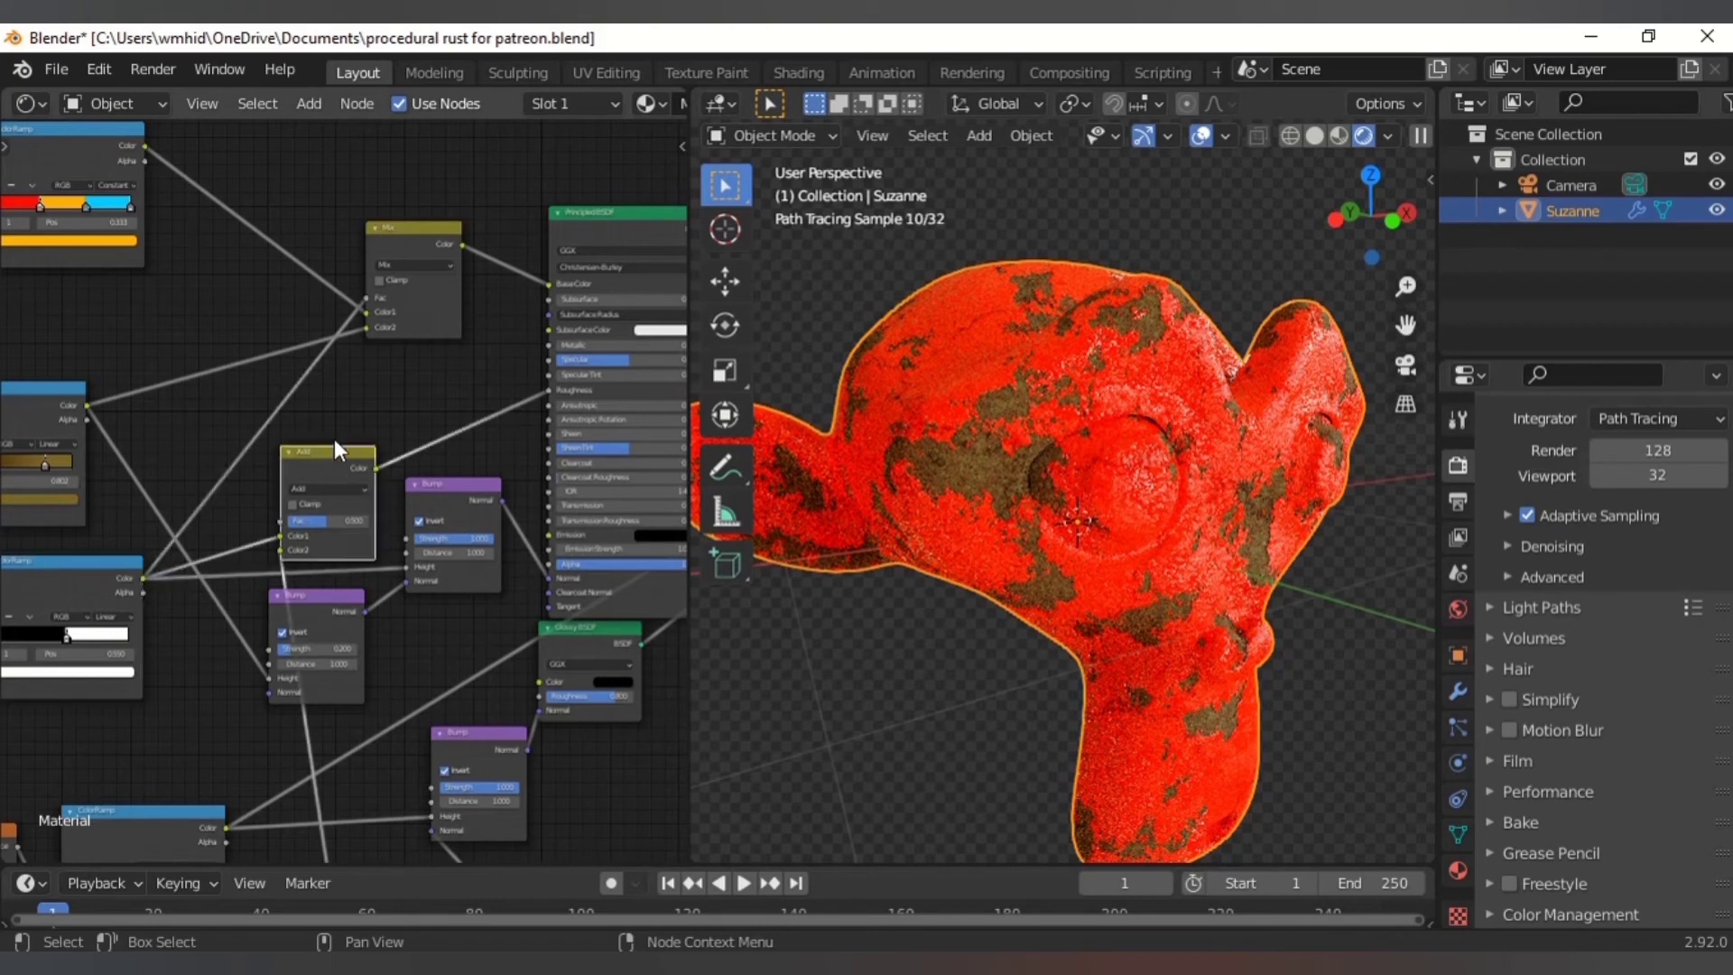
{"action": "left_click_drag", "start_coordinate": [331, 467], "coordinate": [376, 411]}
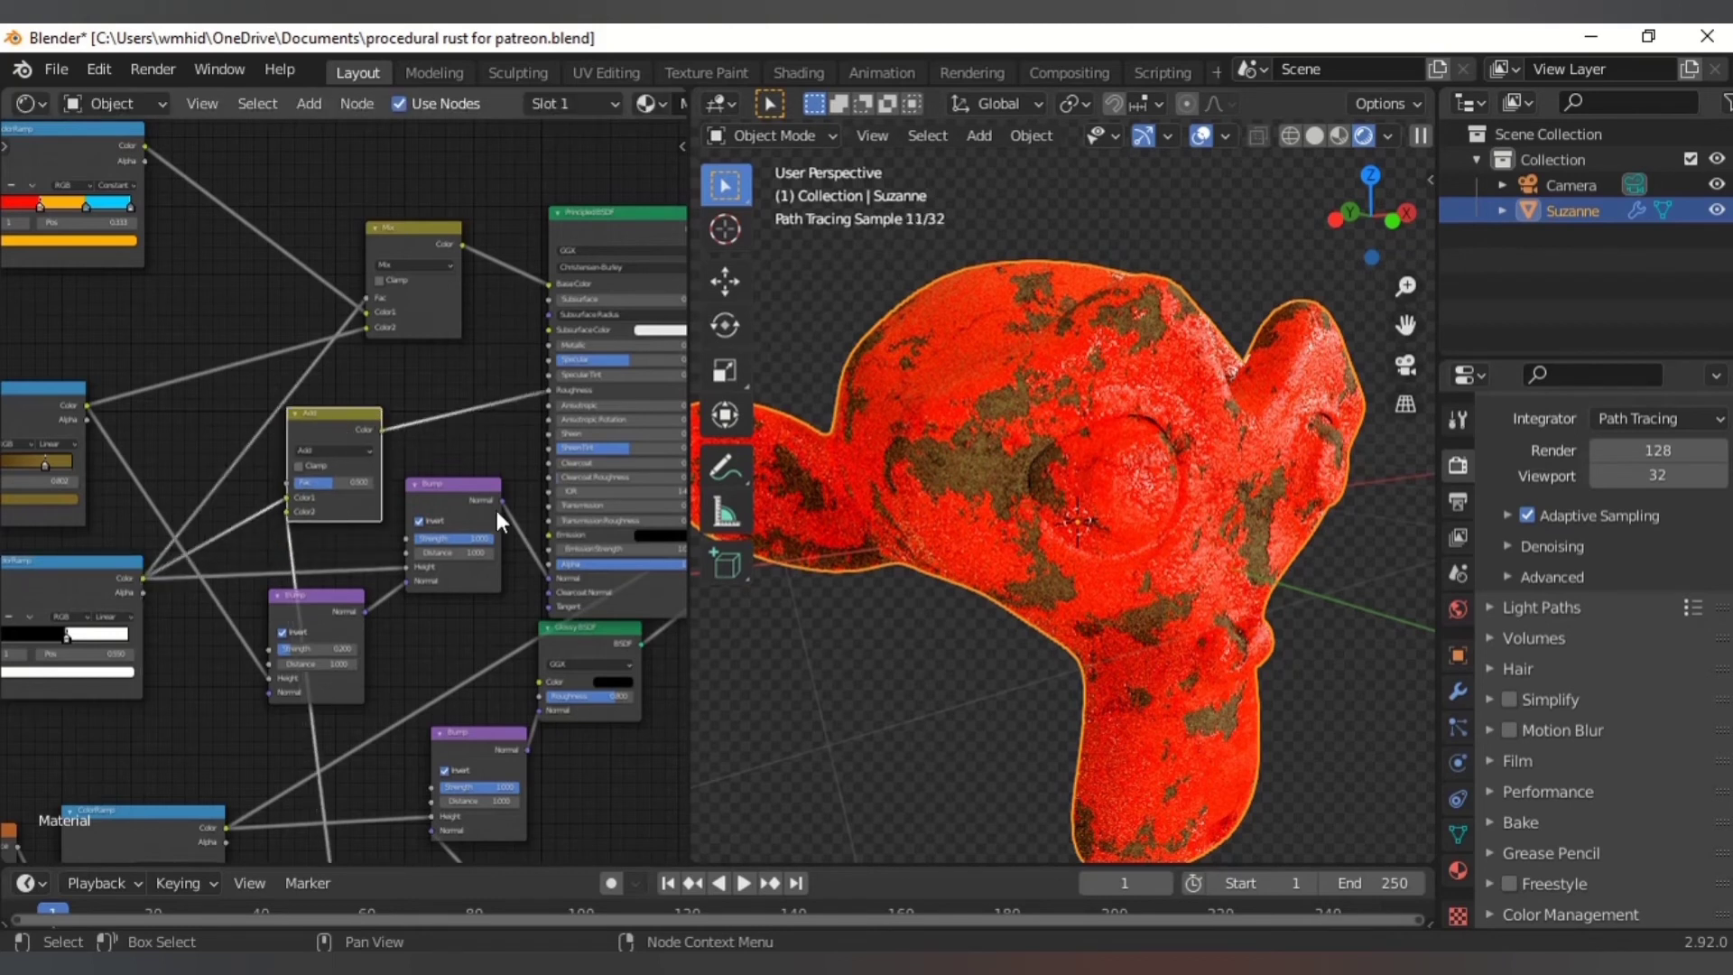
{"action": "left_click_drag", "start_coordinate": [473, 506], "coordinate": [473, 562]}
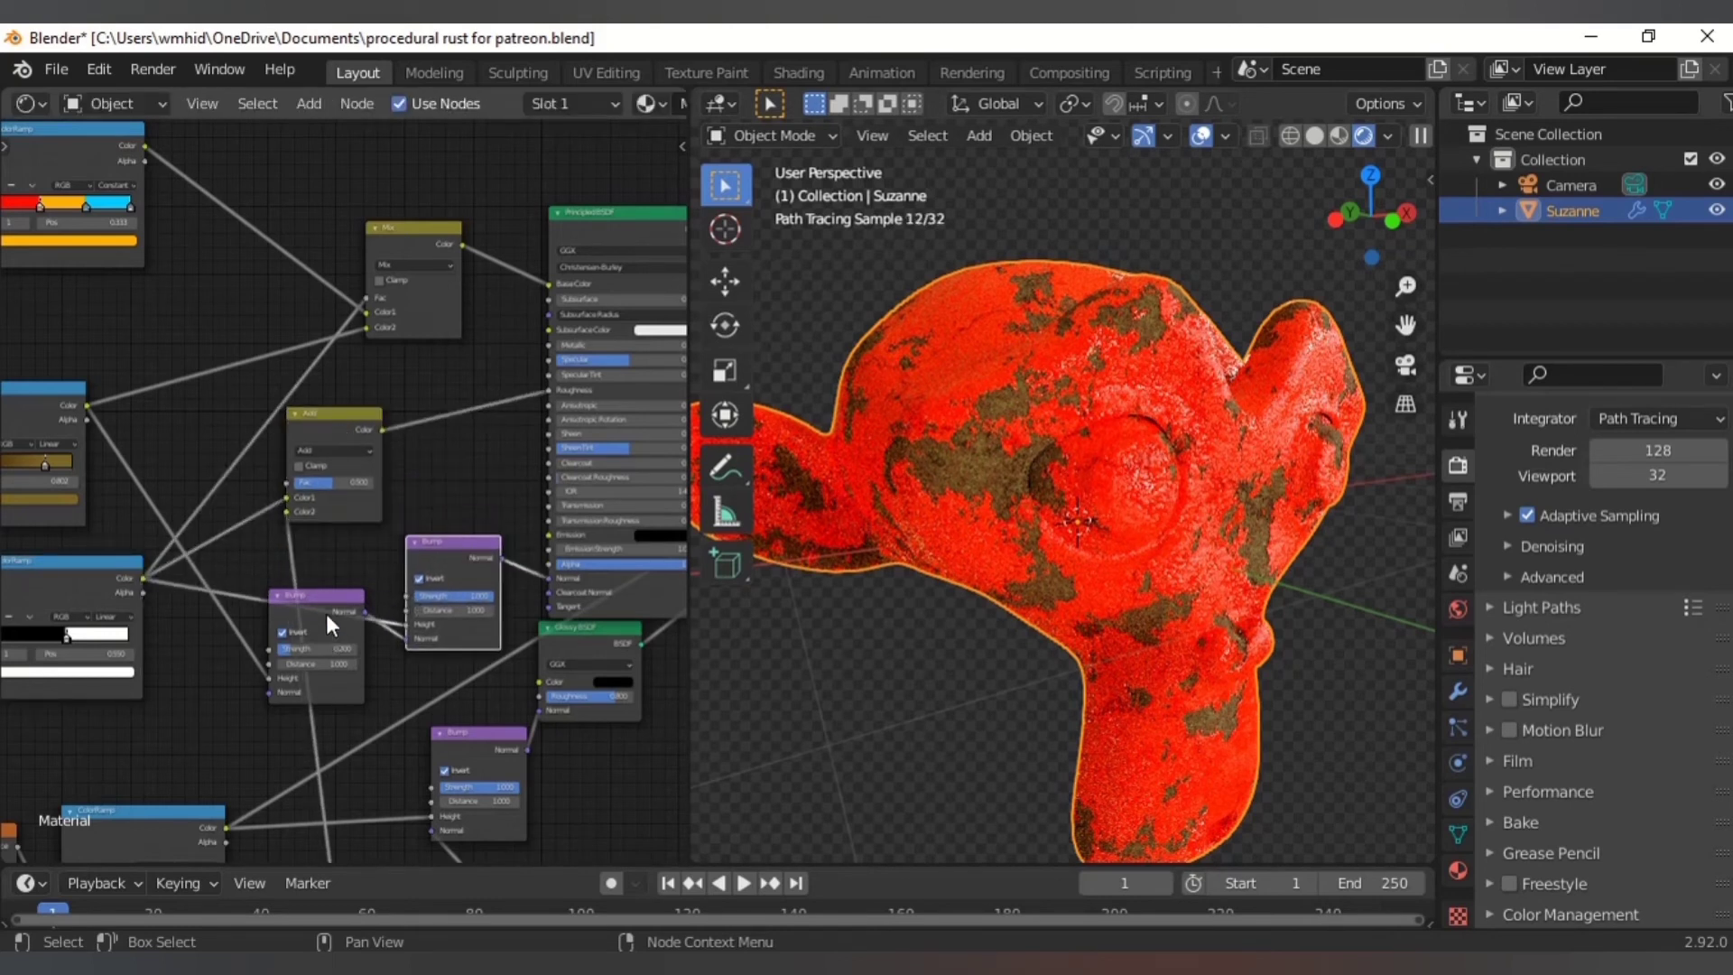
{"action": "left_click_drag", "start_coordinate": [328, 616], "coordinate": [229, 651]}
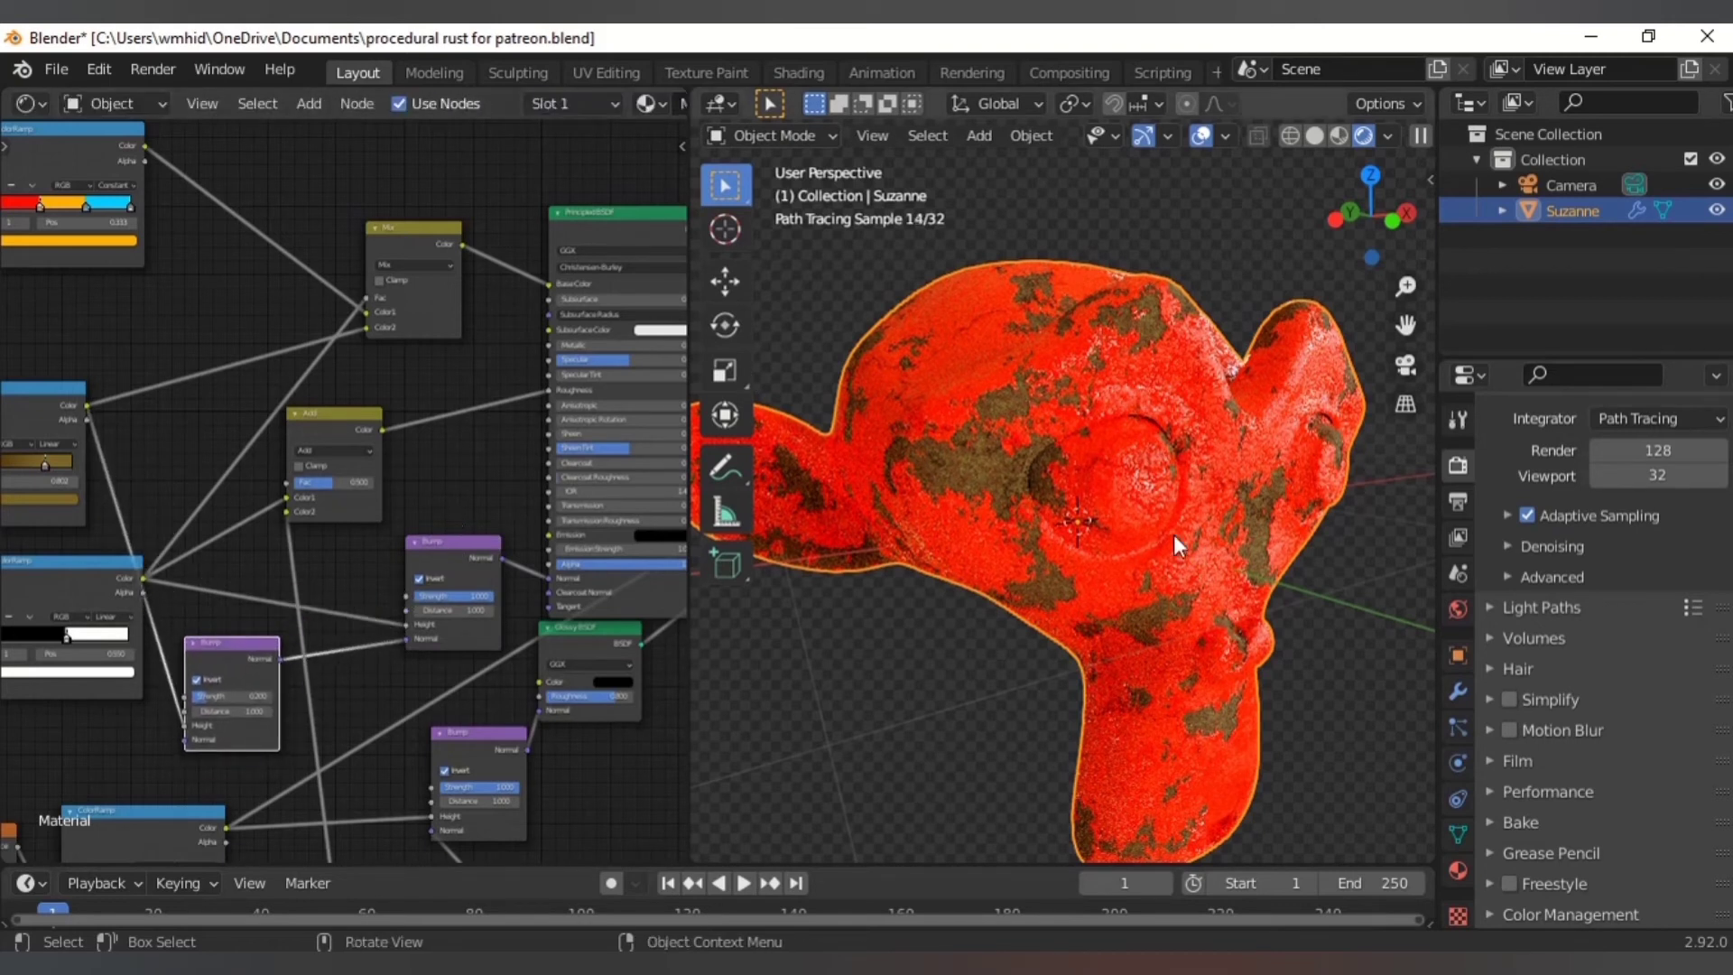
- Insert a Bright/Contrast node between the Add node and the Principled BSDF's Roughness input
{"action": "key", "text": "shift+a"}
{"action": "mouse_move", "coordinate": [430, 435]}
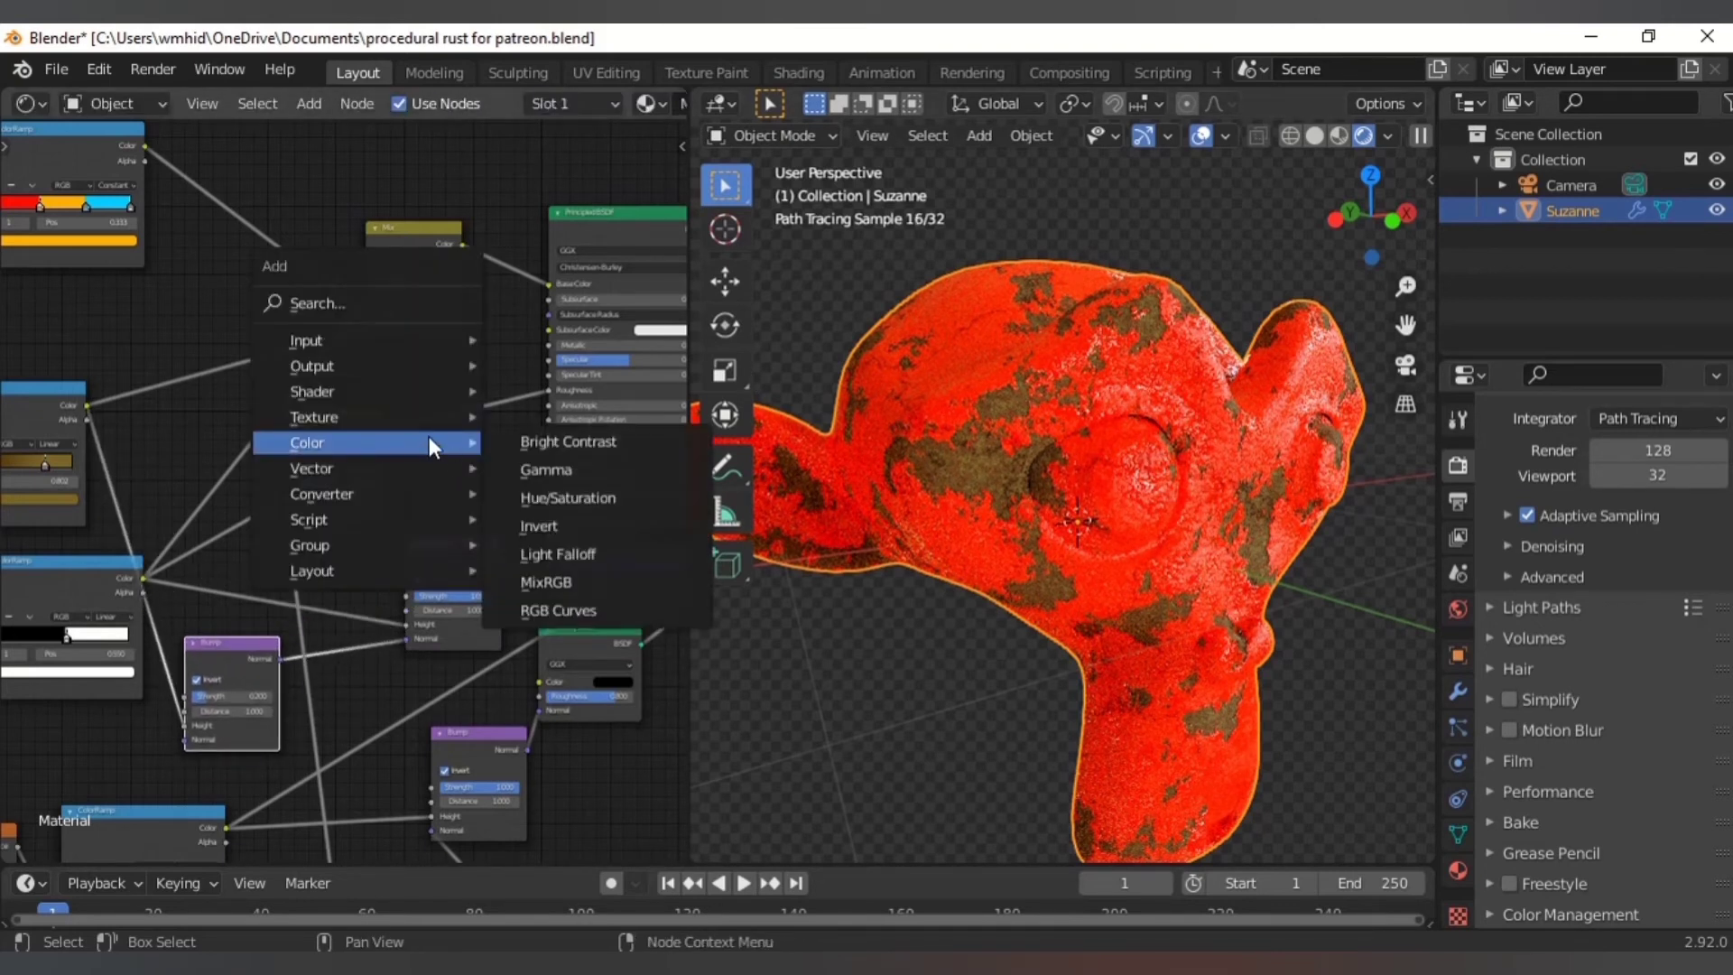
{"action": "left_click", "coordinate": [604, 443]}
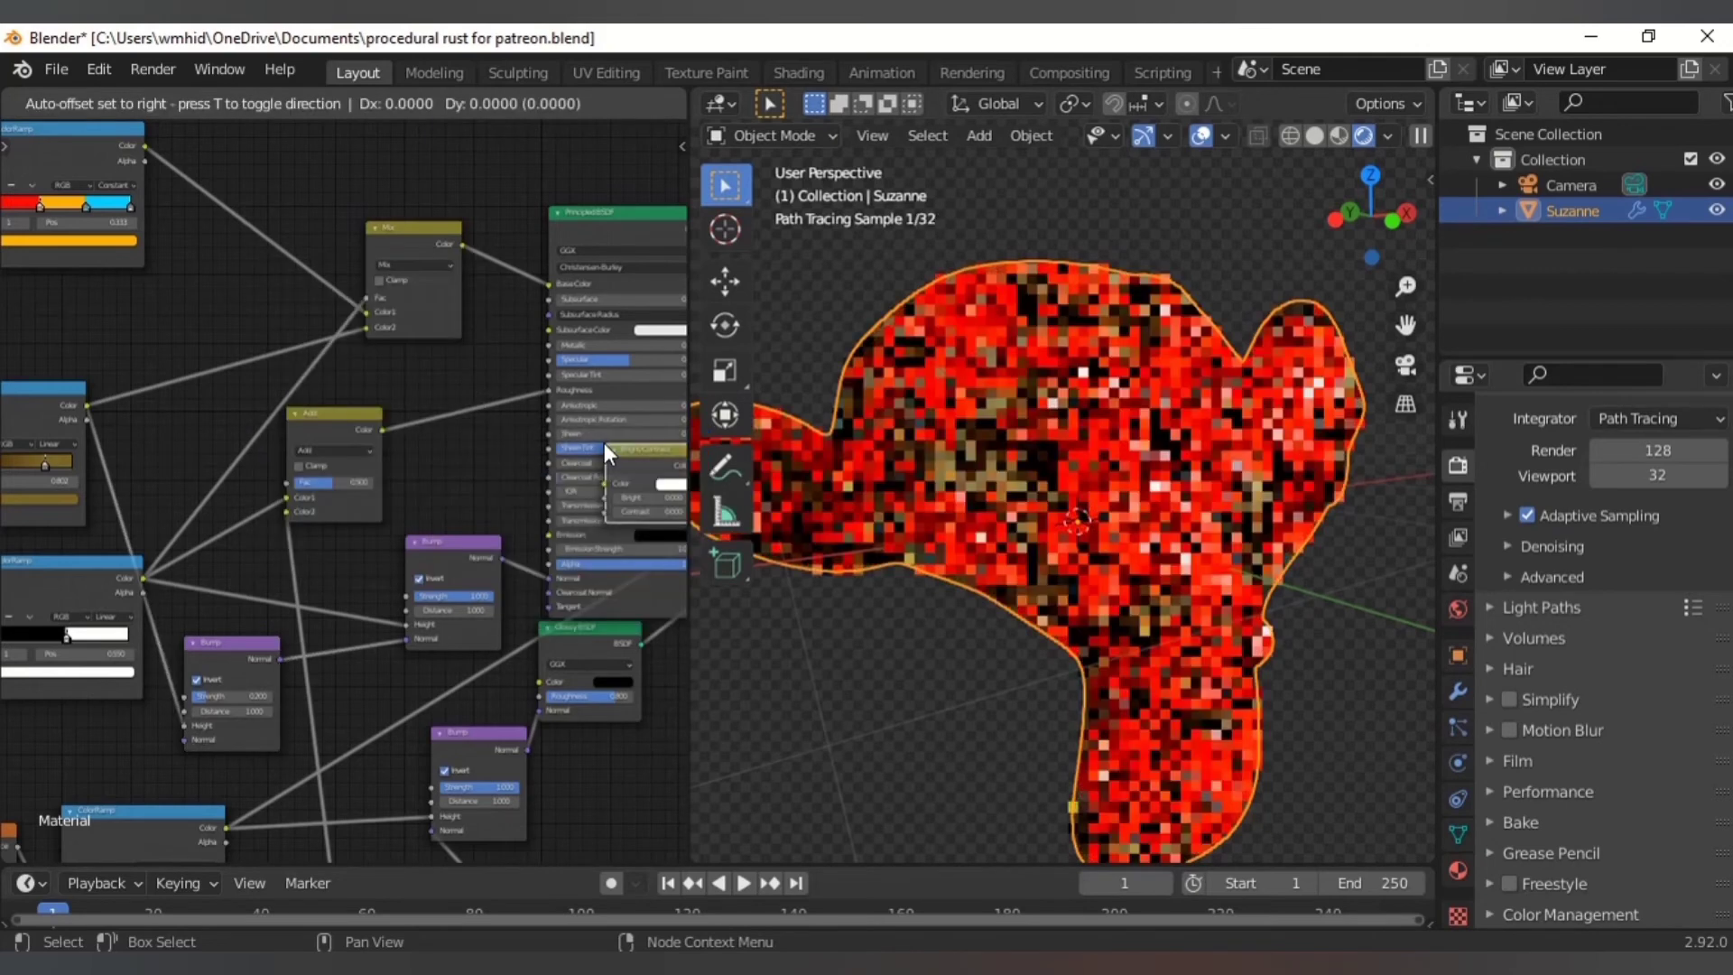
{"action": "left_click", "coordinate": [414, 392]}
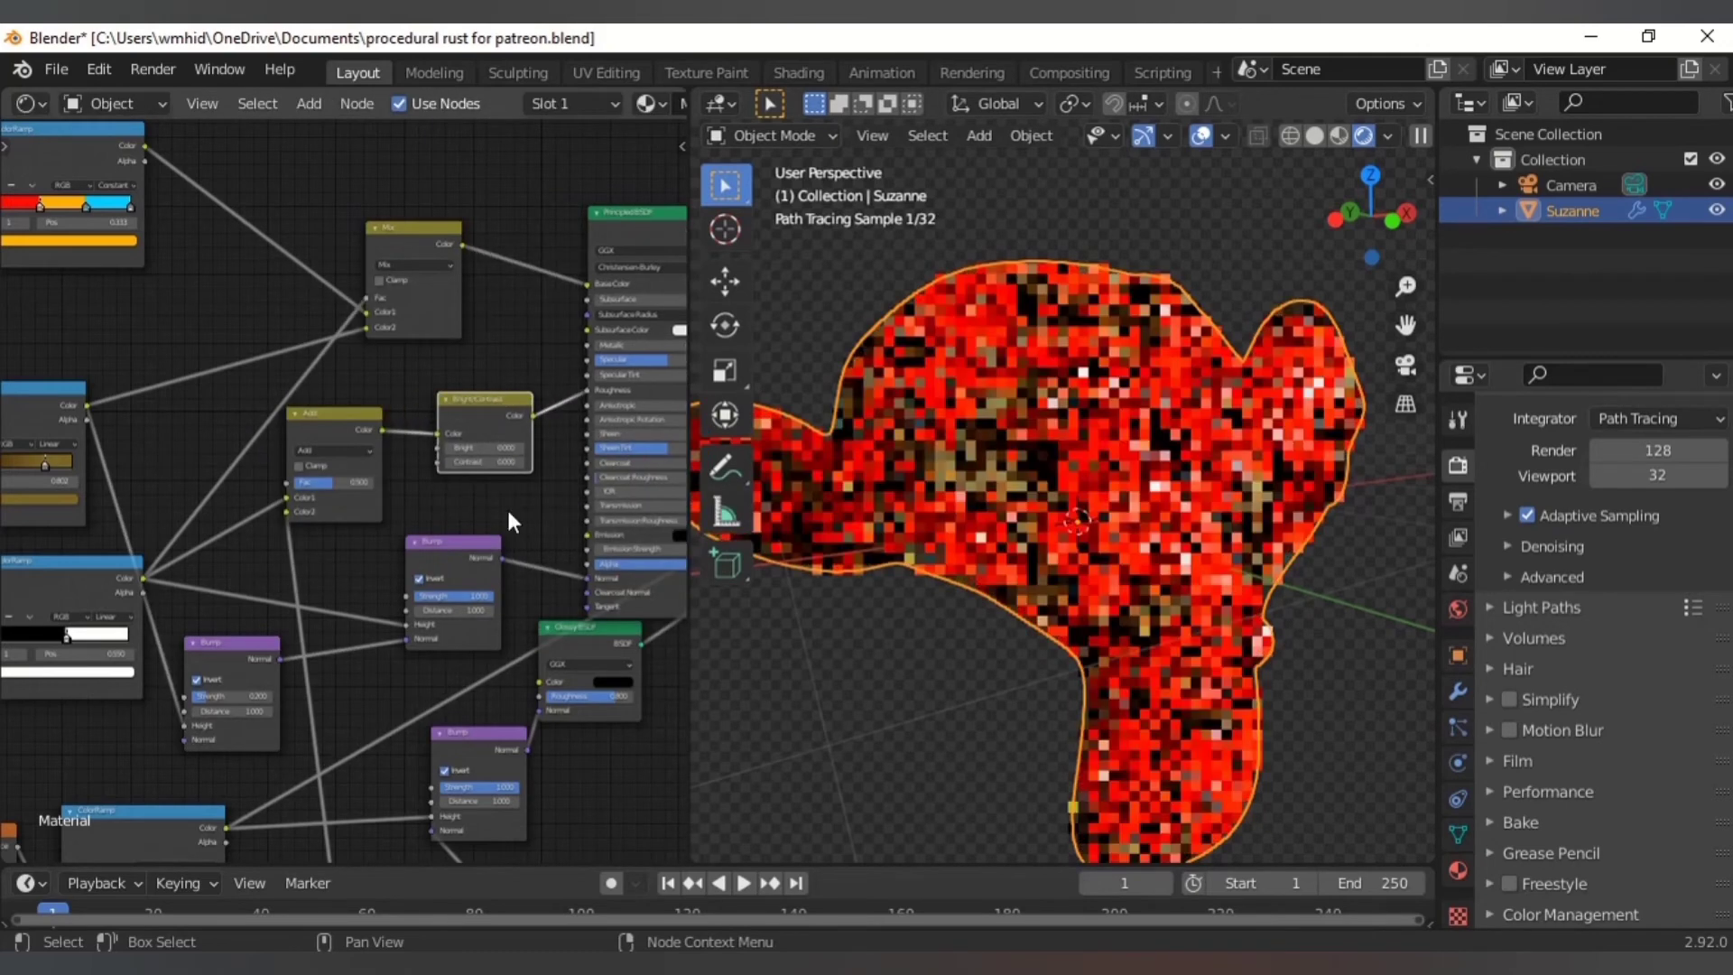
{"action": "scroll", "coordinate": [511, 505], "scroll_direction": "up", "scroll_amount": 2}
{"action": "middle_click_drag", "start_coordinate": [471, 405], "coordinate": [419, 404]}
{"action": "middle_click_drag", "start_coordinate": [405, 473], "coordinate": [348, 538]}
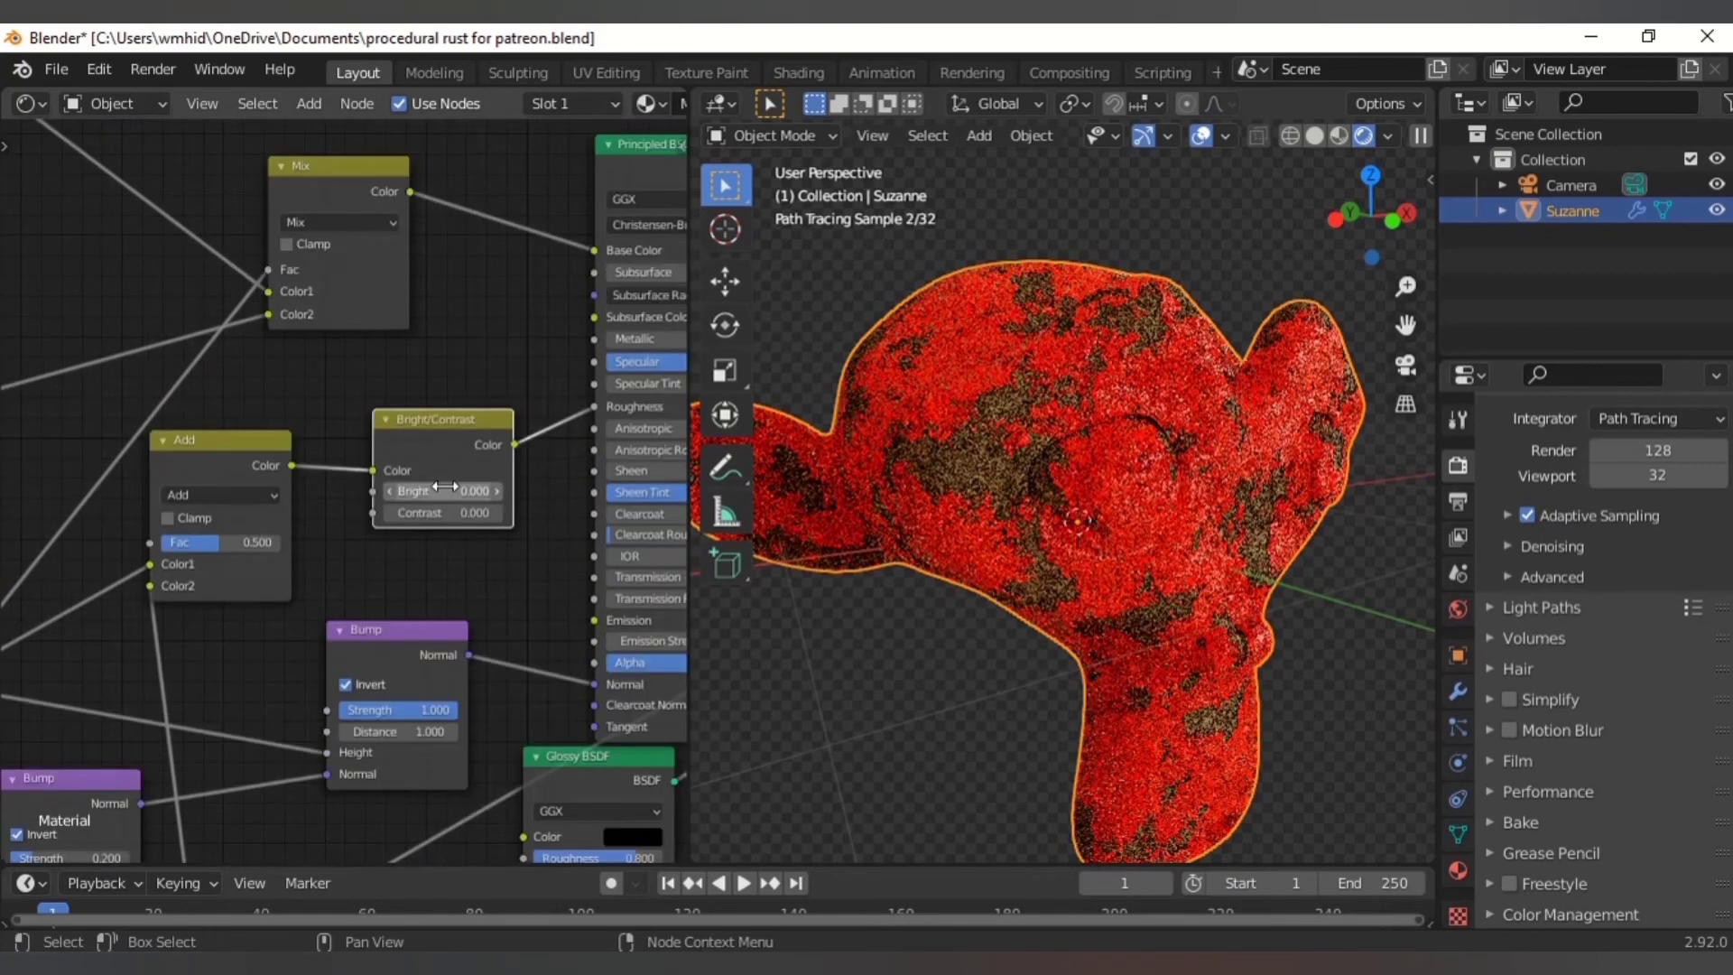
- Preview the Bright/Contrast node's output on the monkey head and set its Bright value to 0.5
{"action": "scroll", "coordinate": [521, 511], "scroll_direction": "up", "scroll_amount": 5}
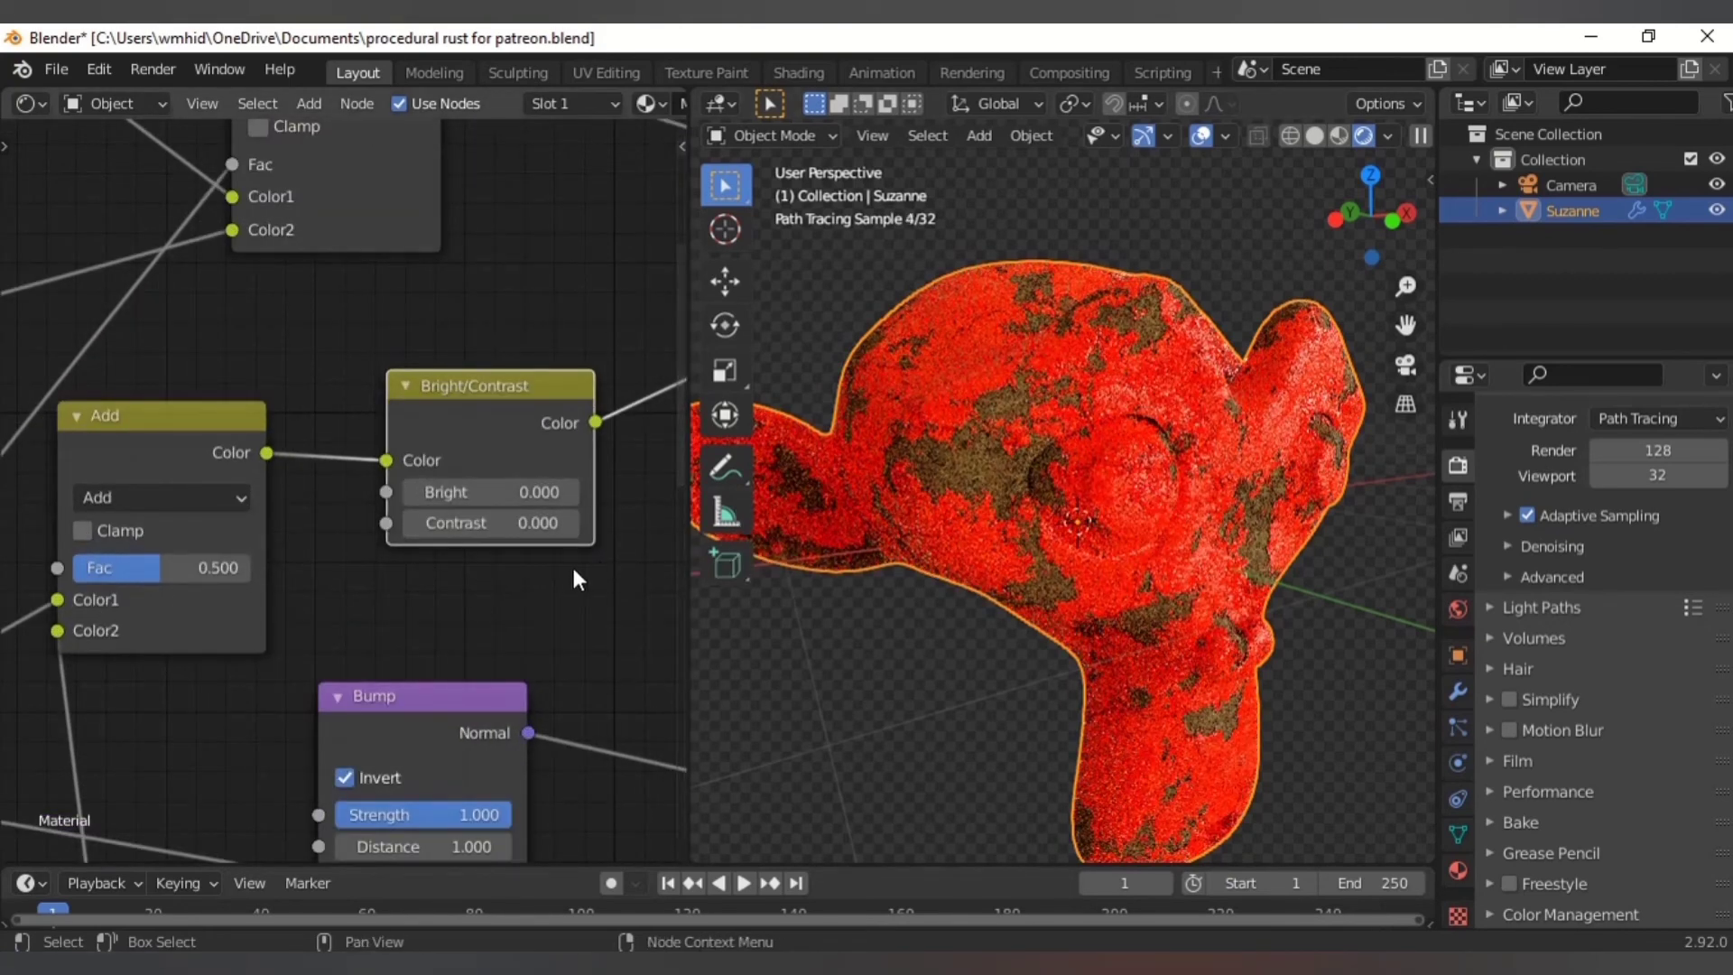
{"action": "left_click", "coordinate": [543, 421], "text": "ctrl+shift"}
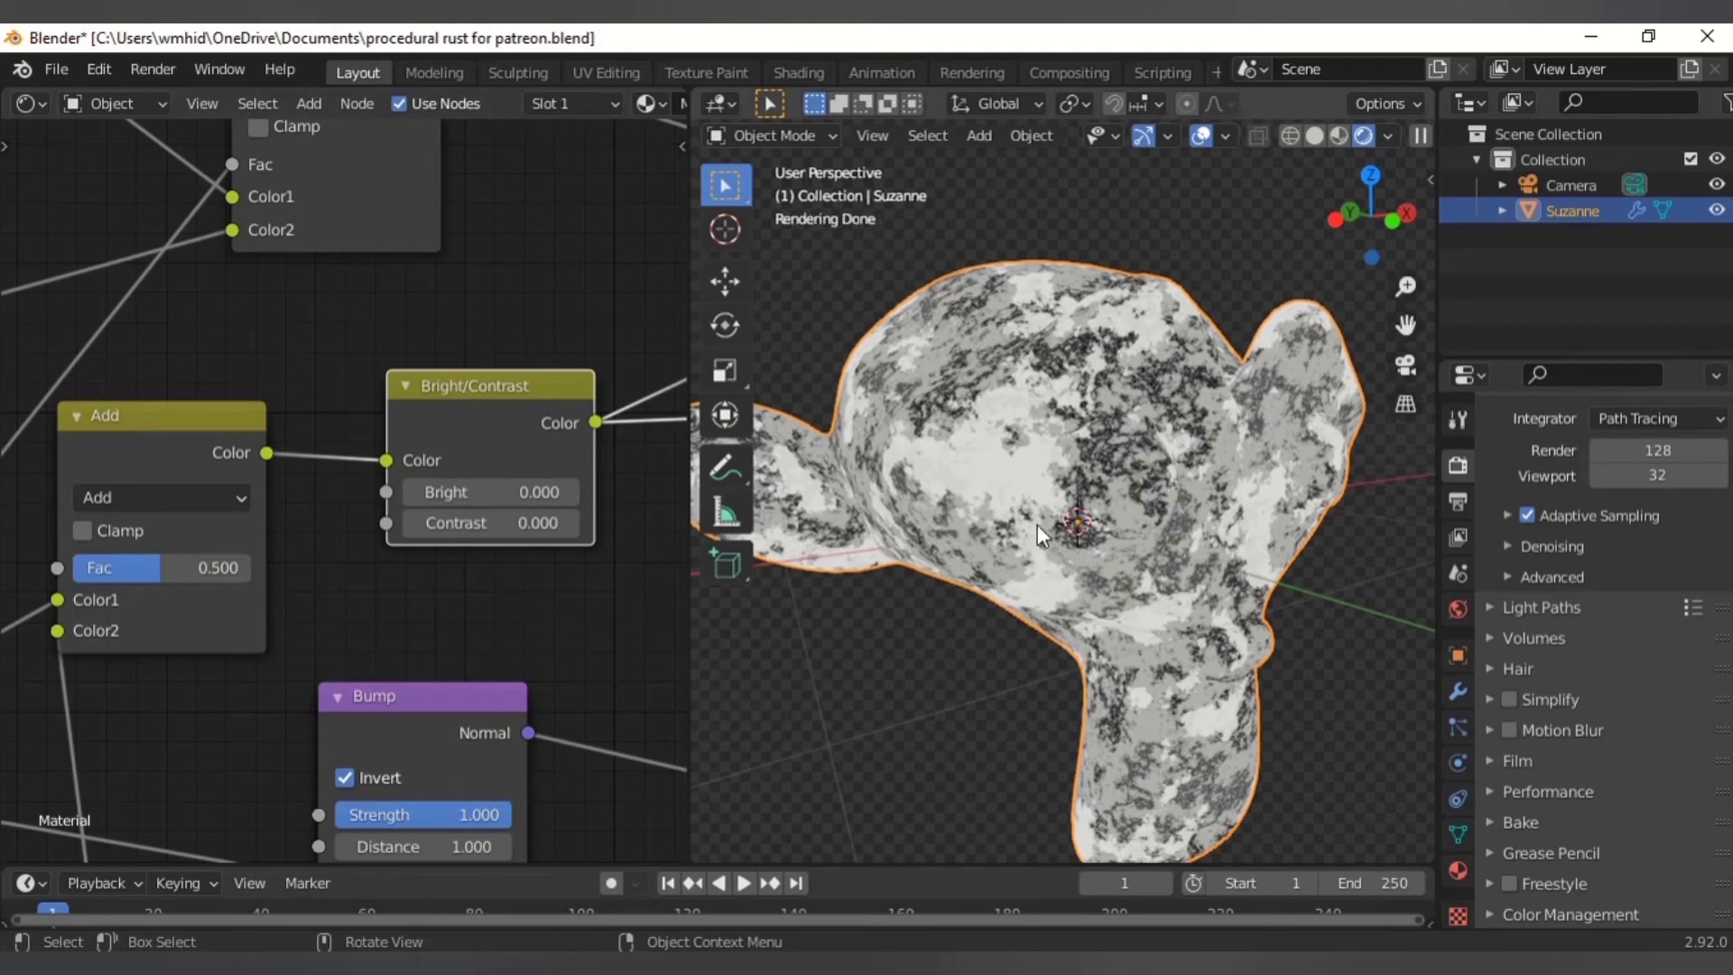
{"action": "double_click", "coordinate": [471, 494]}
{"action": "key", "text": "BackSpace"}
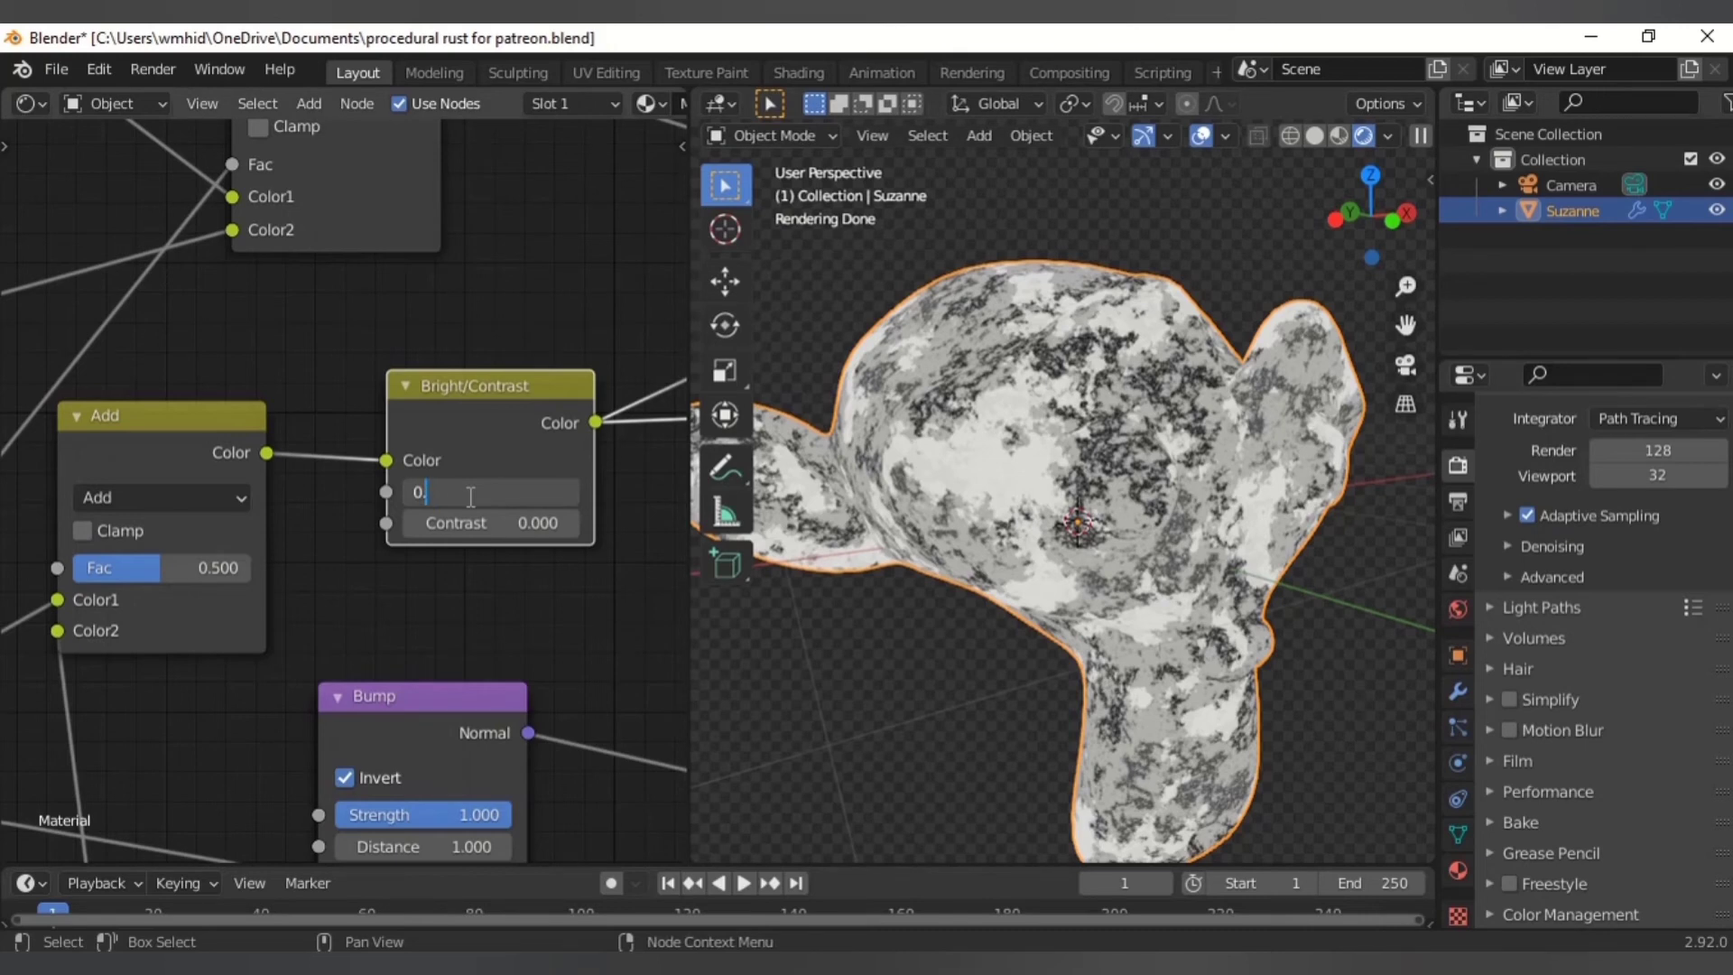
{"action": "type", "text": "5"}
{"action": "key", "text": "Return"}
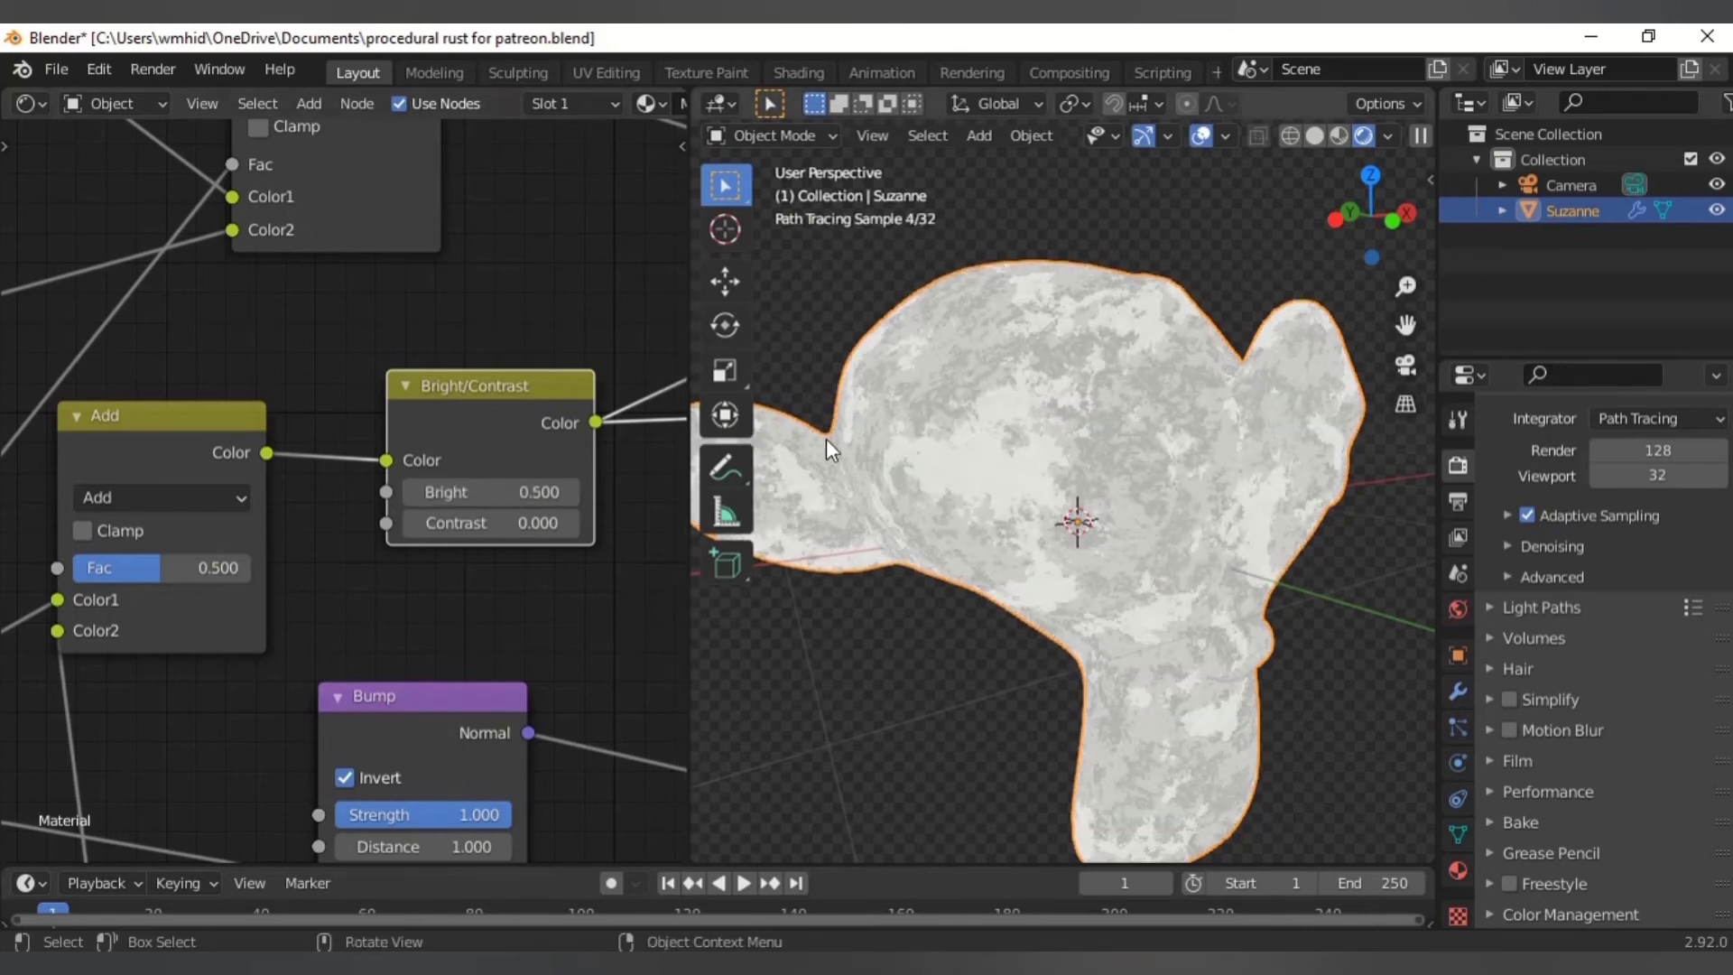
- Switch the preview back from the Bright/Contrast node to the full material through the Principled BSDF and Mix Shader
{"action": "scroll", "coordinate": [531, 350], "scroll_direction": "down", "scroll_amount": 5}
{"action": "middle_click_drag", "start_coordinate": [535, 343], "coordinate": [354, 407]}
{"action": "left_click", "coordinate": [511, 225], "text": "ctrl+shift"}
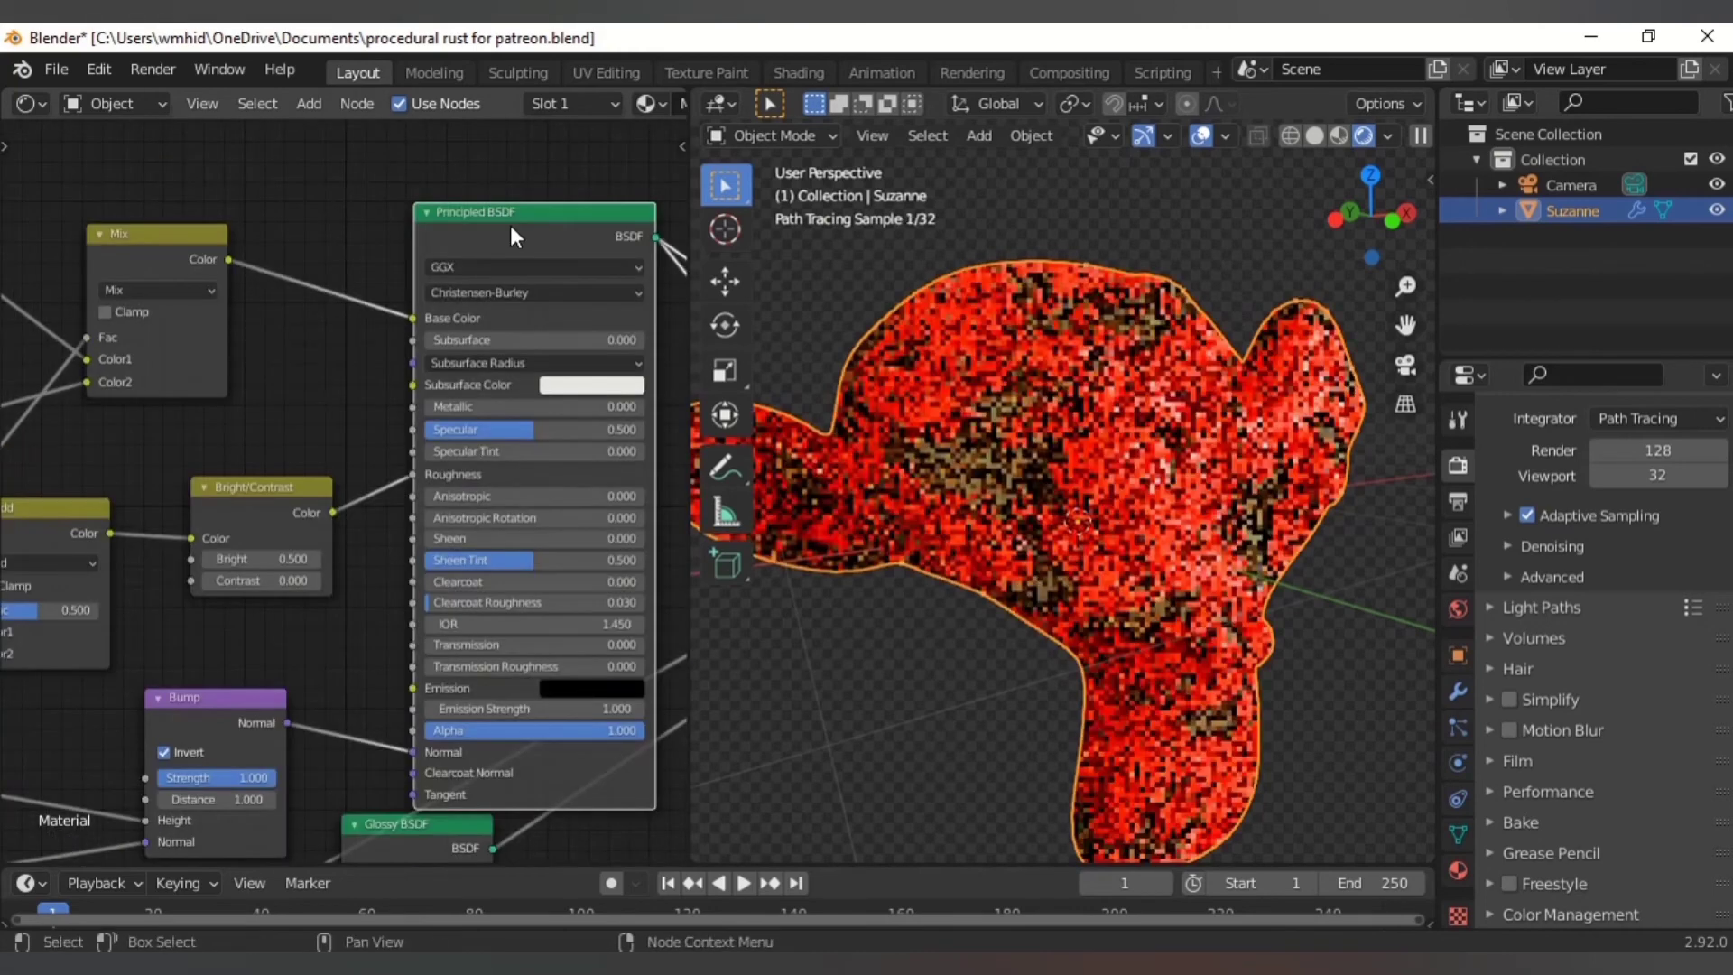
{"action": "scroll", "coordinate": [587, 446], "scroll_direction": "down", "scroll_amount": 2}
{"action": "left_click", "coordinate": [591, 529], "text": "ctrl+shift"}
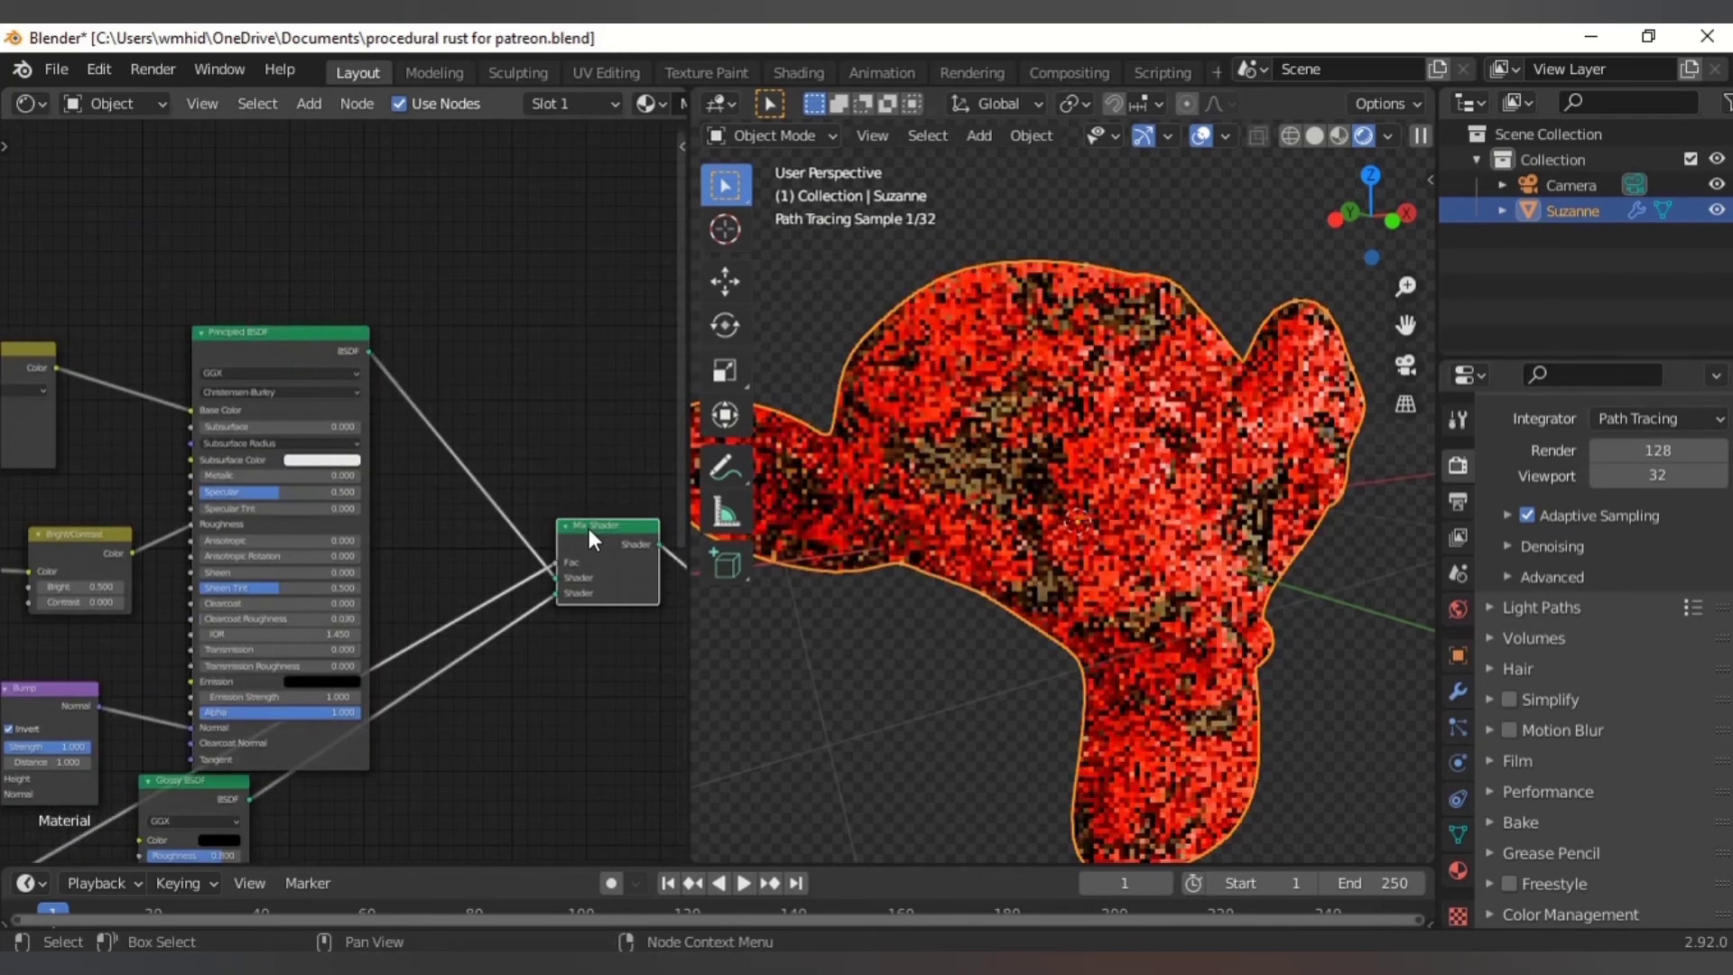
- Try a Bright value of 1 on the Bright/Contrast node driving Roughness
{"action": "middle_click_drag", "start_coordinate": [147, 662], "coordinate": [332, 571]}
{"action": "scroll", "coordinate": [331, 571], "scroll_direction": "up", "scroll_amount": 8}
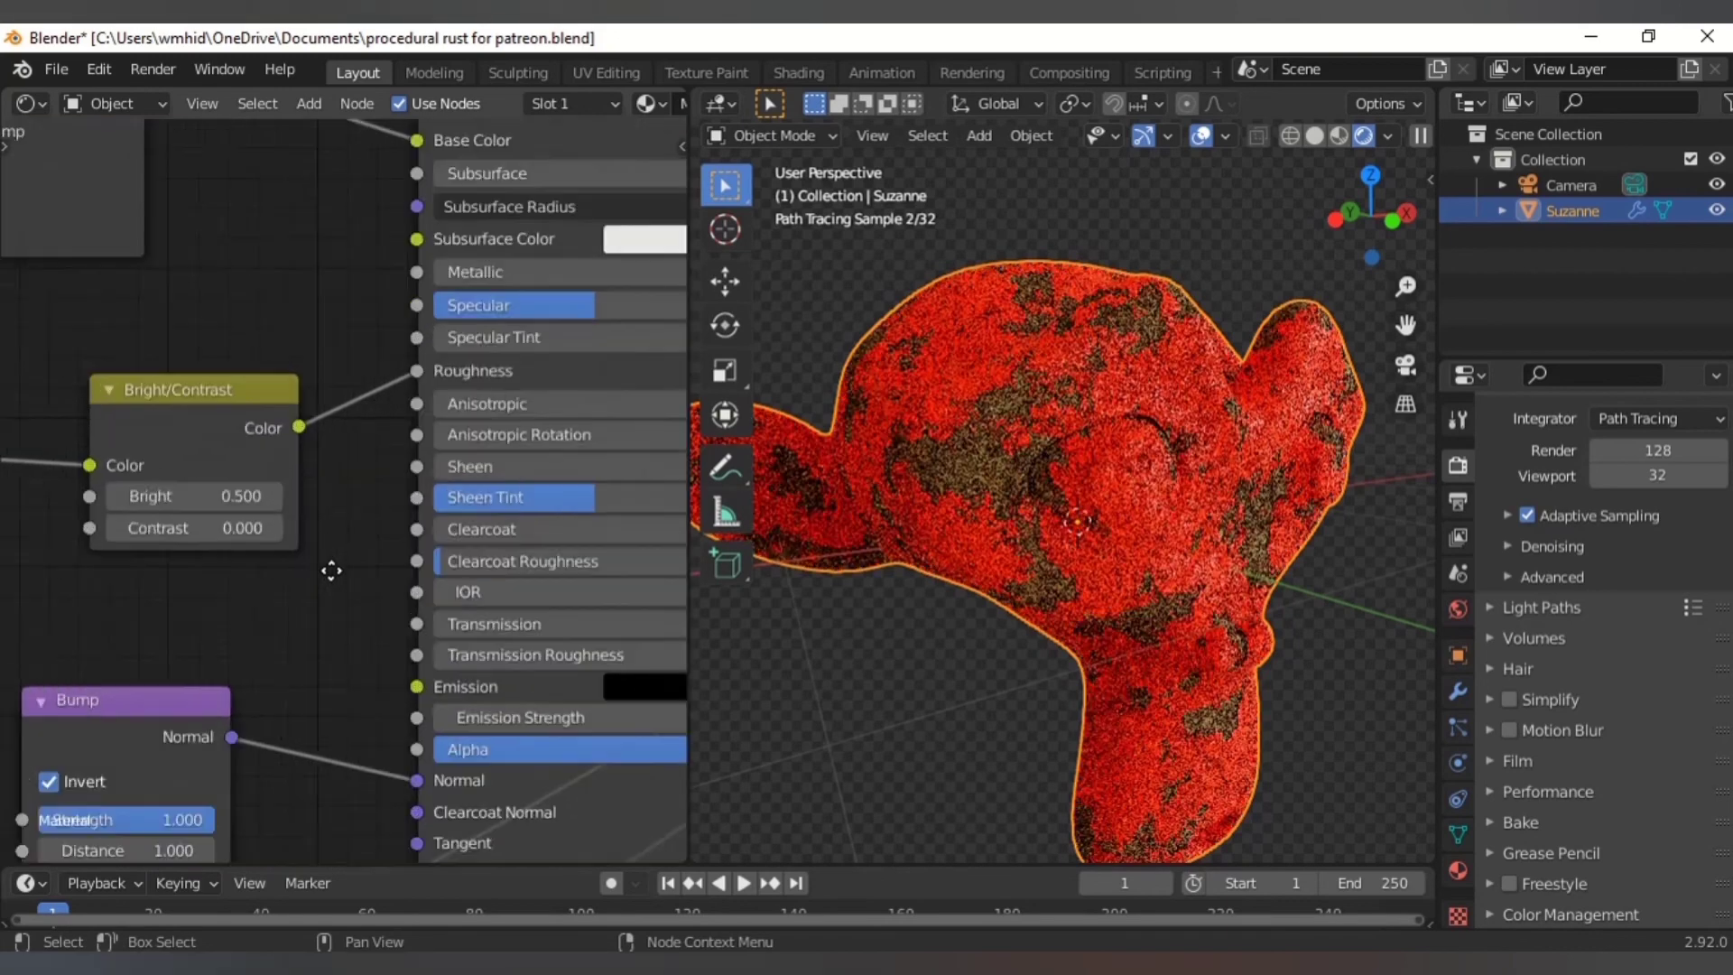
{"action": "scroll", "coordinate": [331, 571], "scroll_direction": "up", "scroll_amount": 4}
{"action": "middle_click_drag", "start_coordinate": [199, 589], "coordinate": [256, 622]}
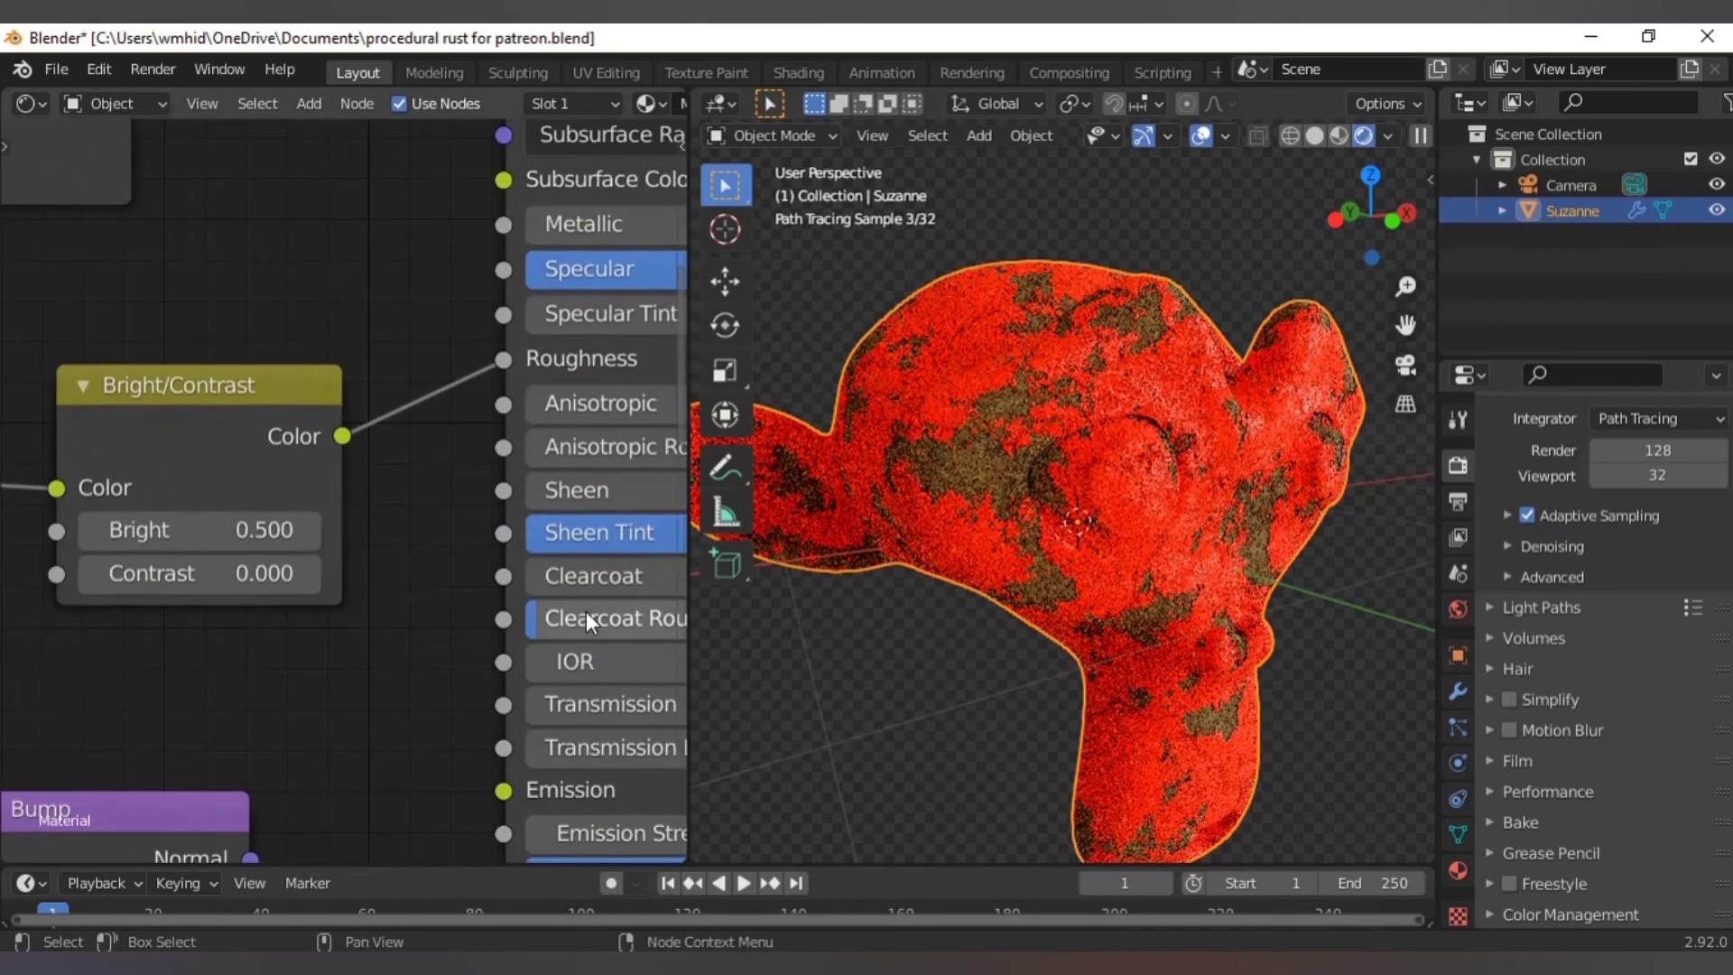
{"action": "left_click", "coordinate": [235, 519]}
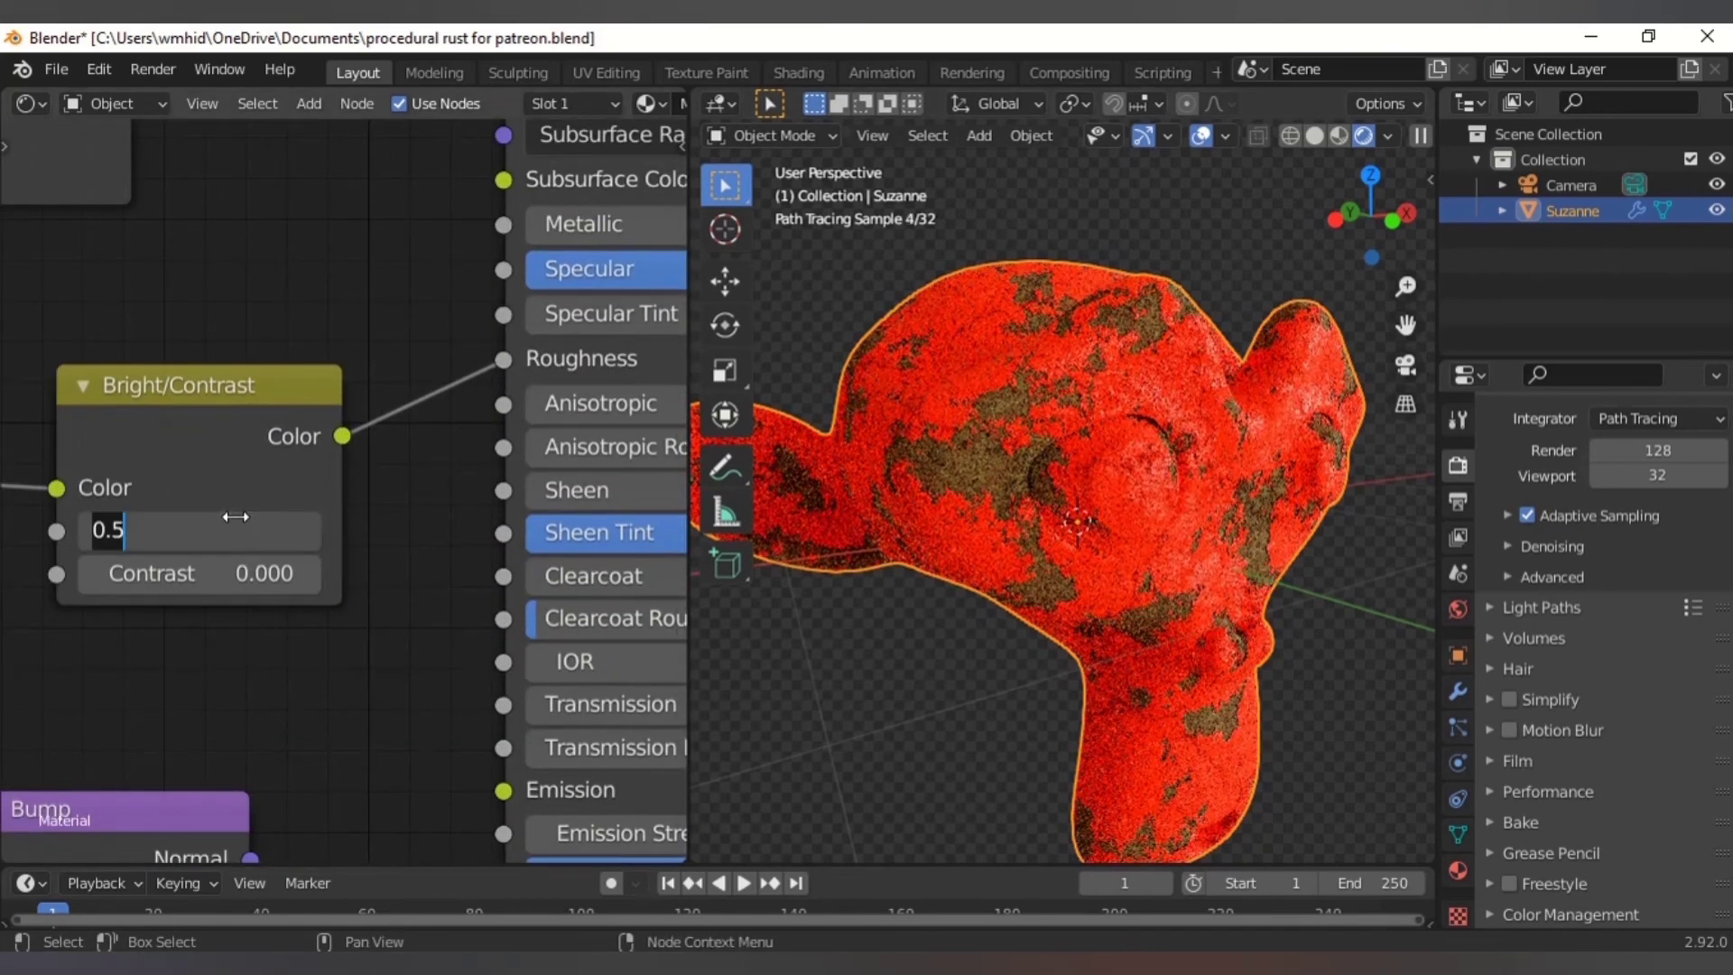
{"action": "type", "text": "1"}
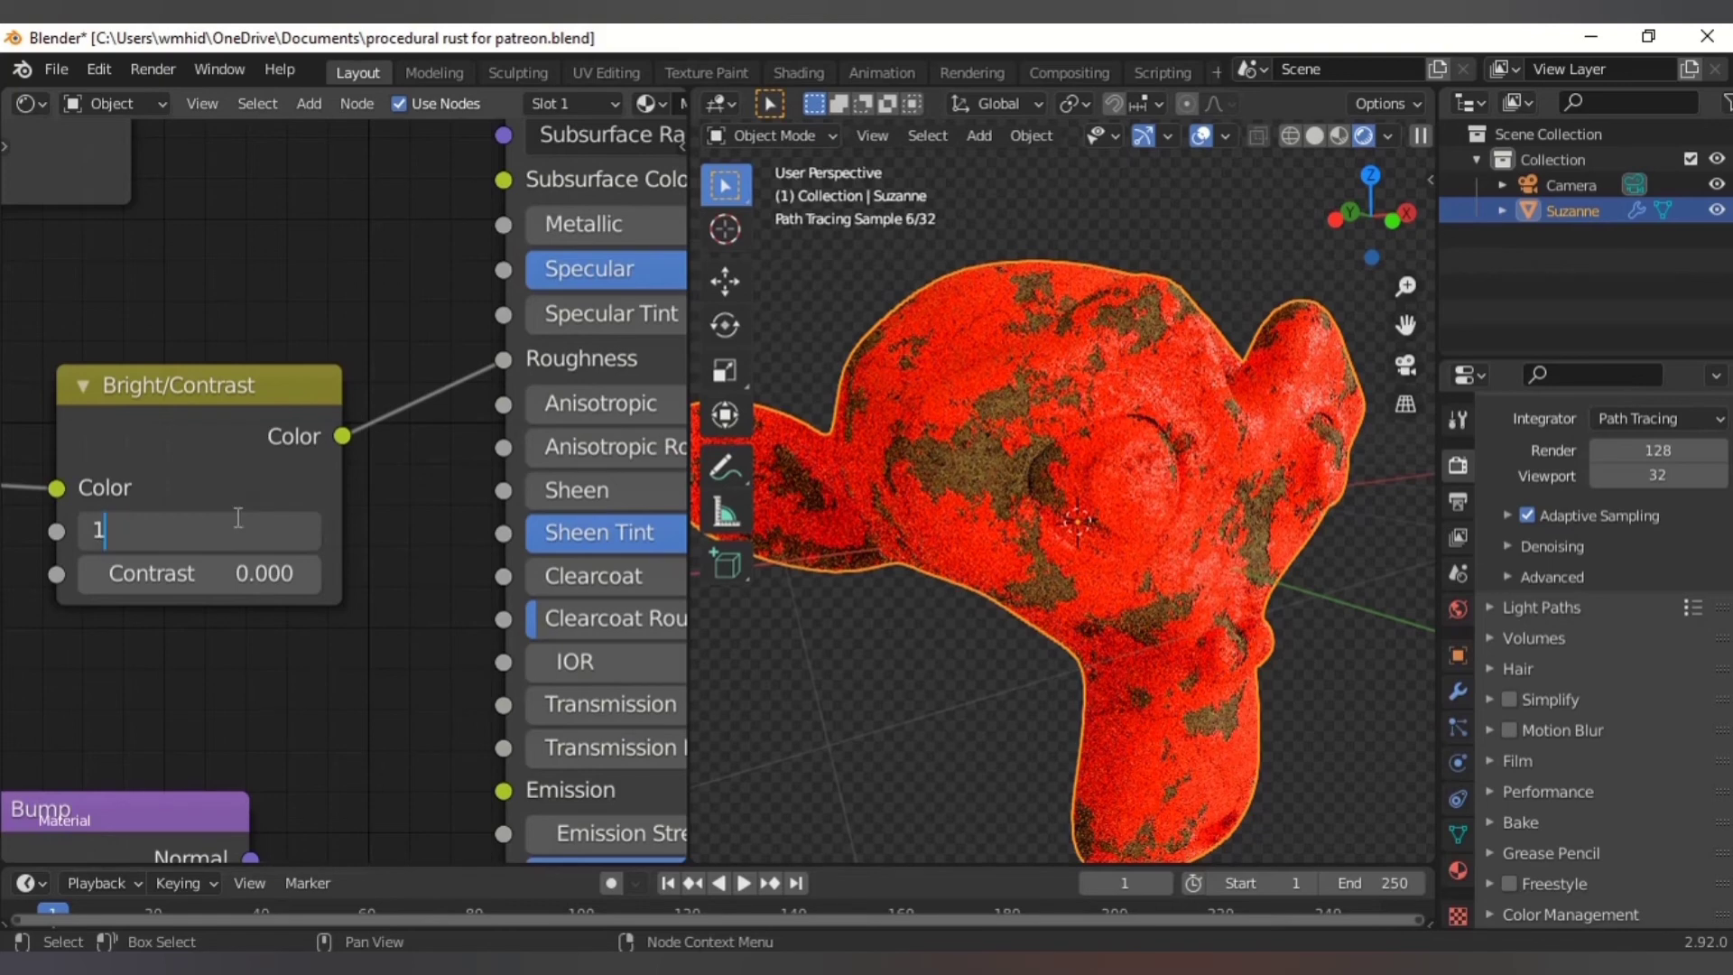
{"action": "key", "text": "Return"}
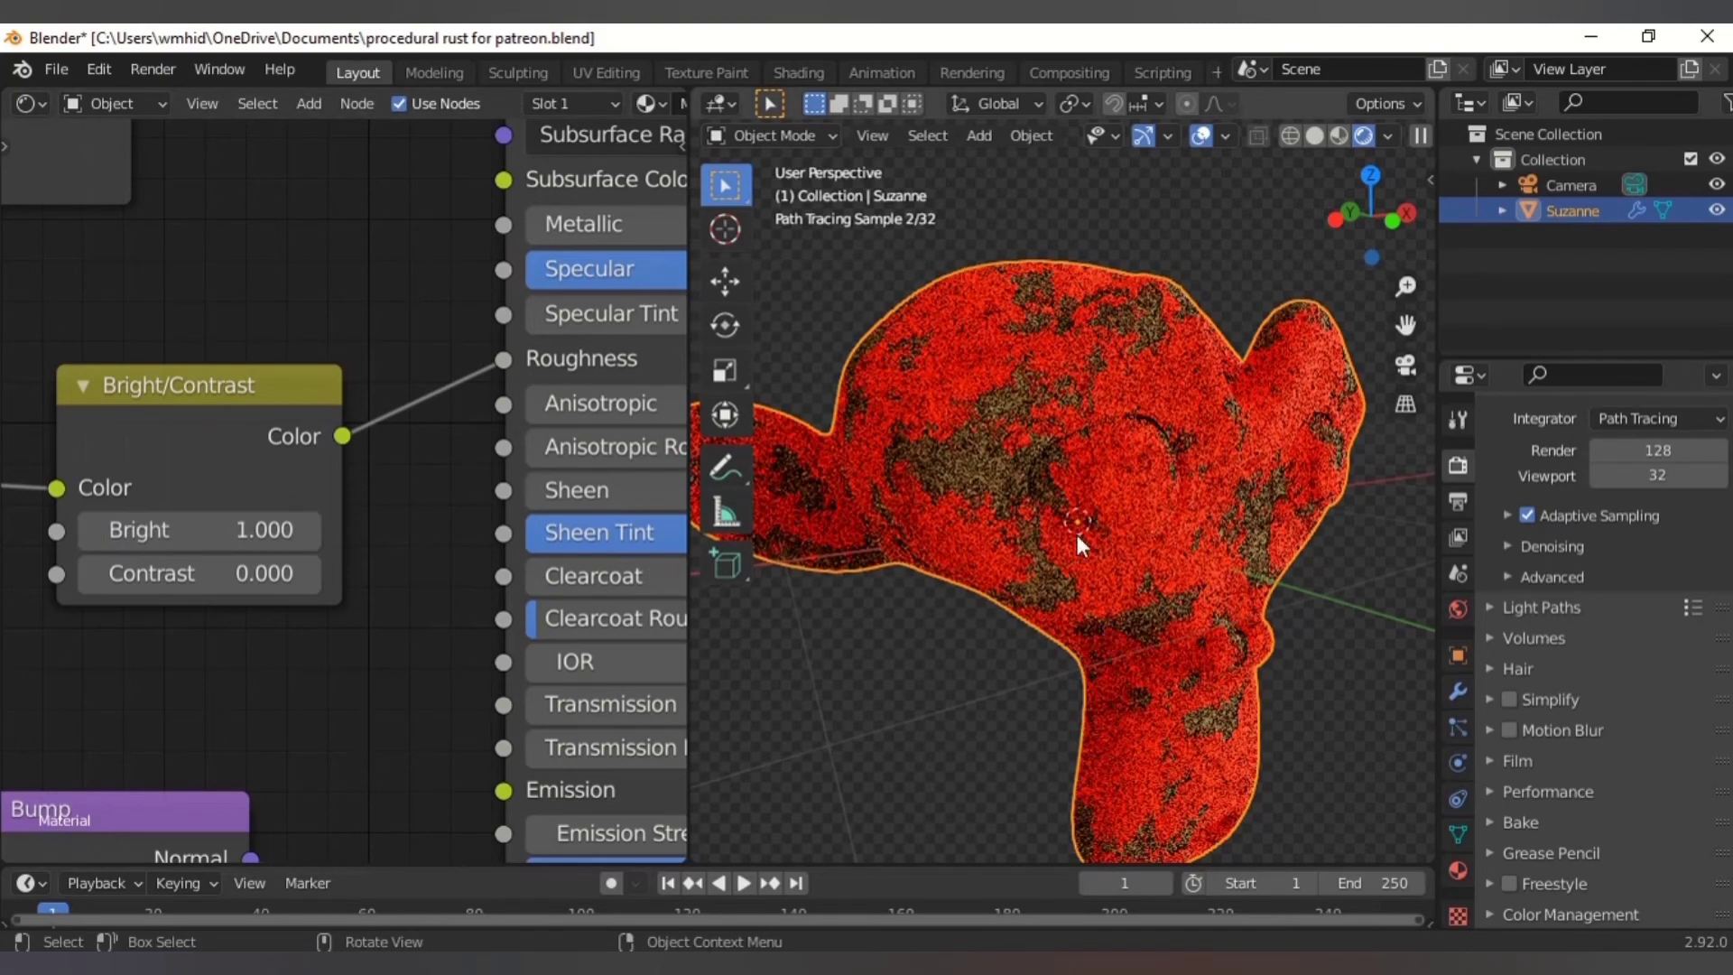
- Set the Bright/Contrast node's Bright value to 0.3 and check the monkey head from another angle
{"action": "left_click", "coordinate": [230, 532]}
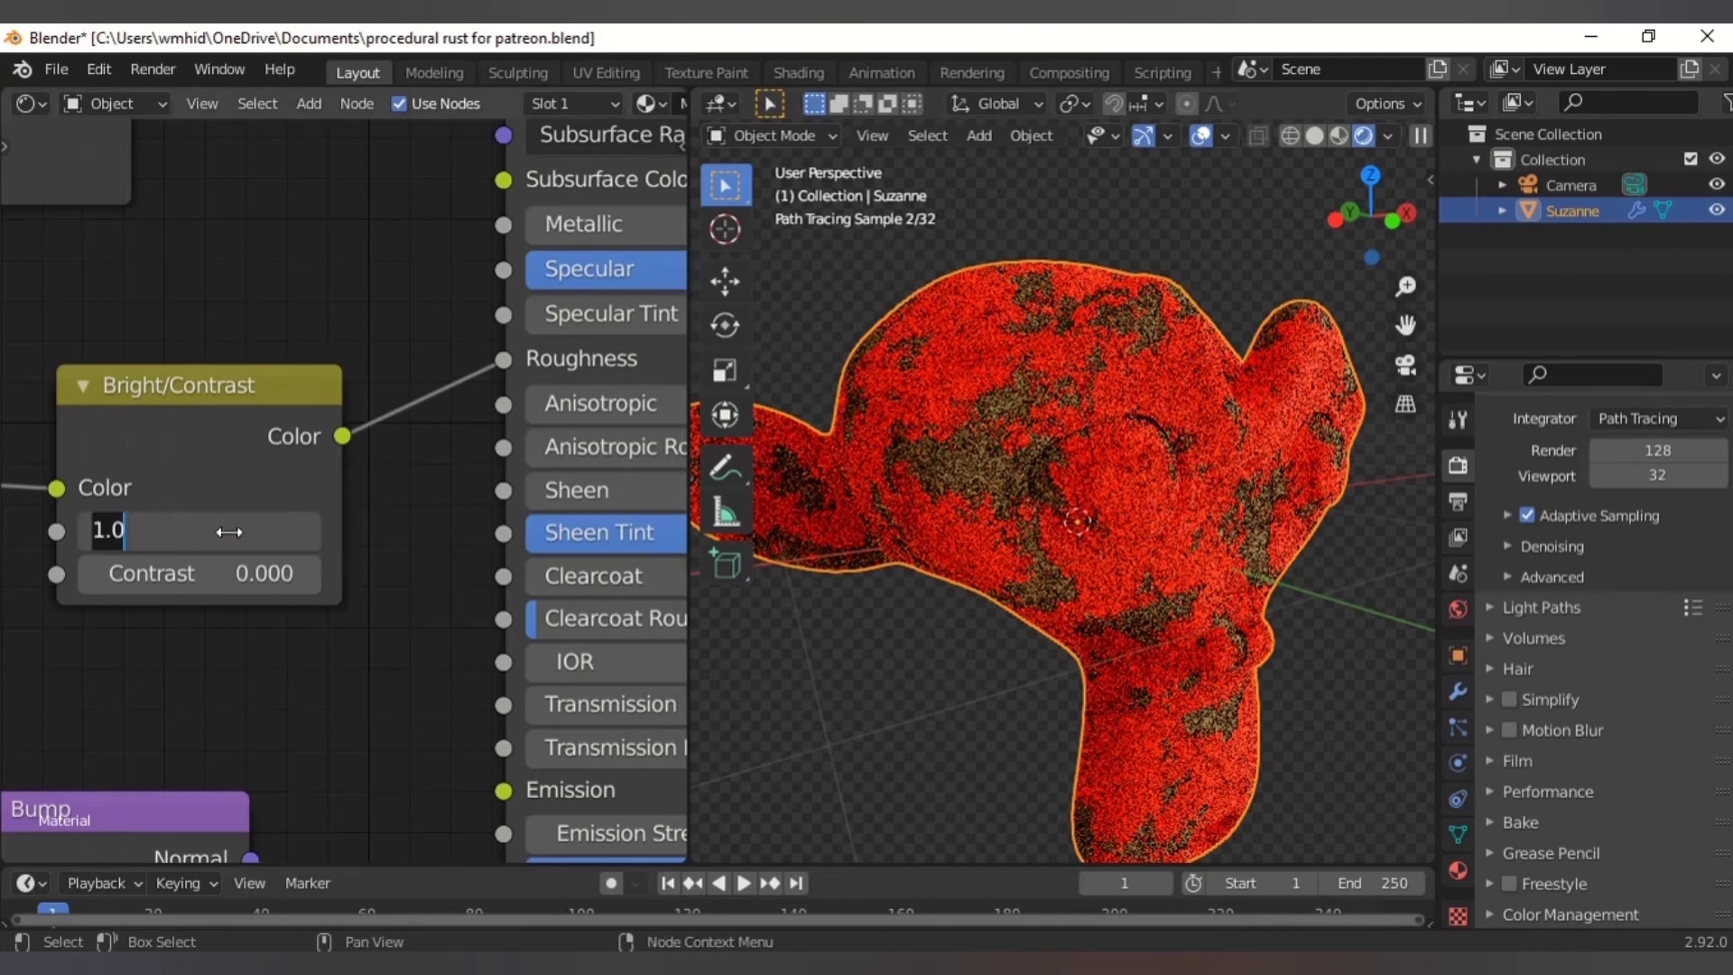
{"action": "type", "text": "0.3"}
{"action": "key", "text": "Return"}
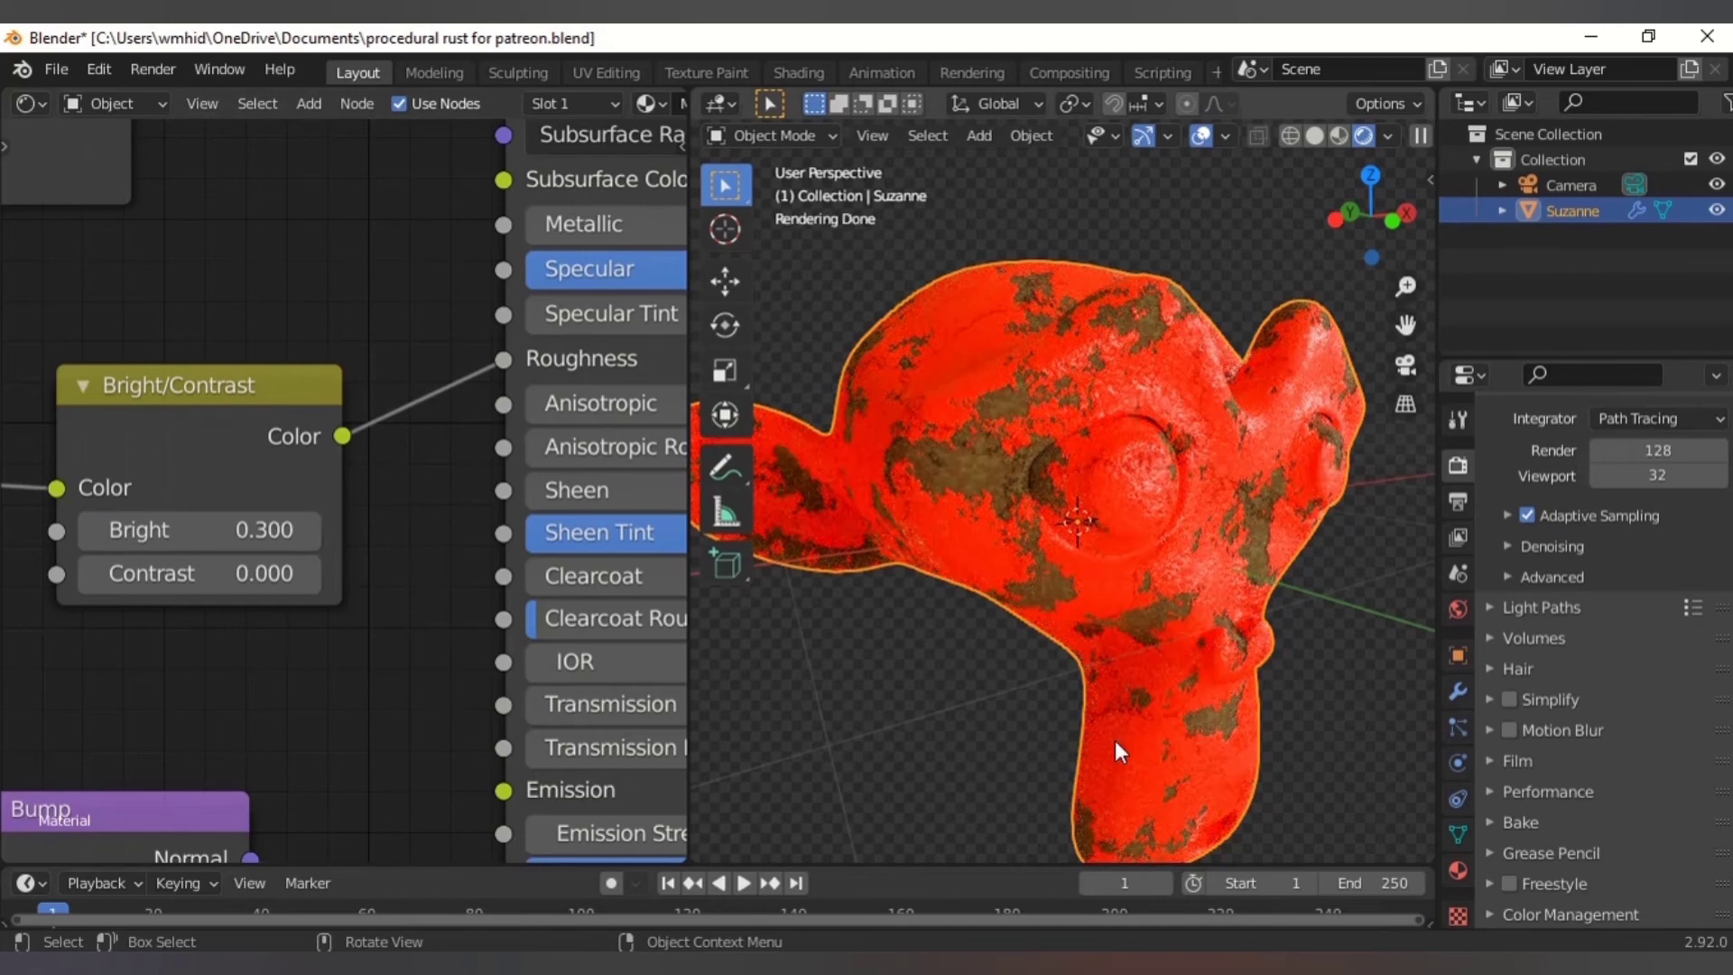
{"action": "mouse_move", "coordinate": [1118, 448]}
{"action": "middle_mouse_down"}
{"action": "mouse_move", "coordinate": [1168, 560]}
{"action": "mouse_move", "coordinate": [1050, 565]}
{"action": "mouse_move", "coordinate": [836, 512]}
{"action": "mouse_move", "coordinate": [1042, 623]}
{"action": "mouse_move", "coordinate": [1091, 618]}
{"action": "middle_mouse_up"}
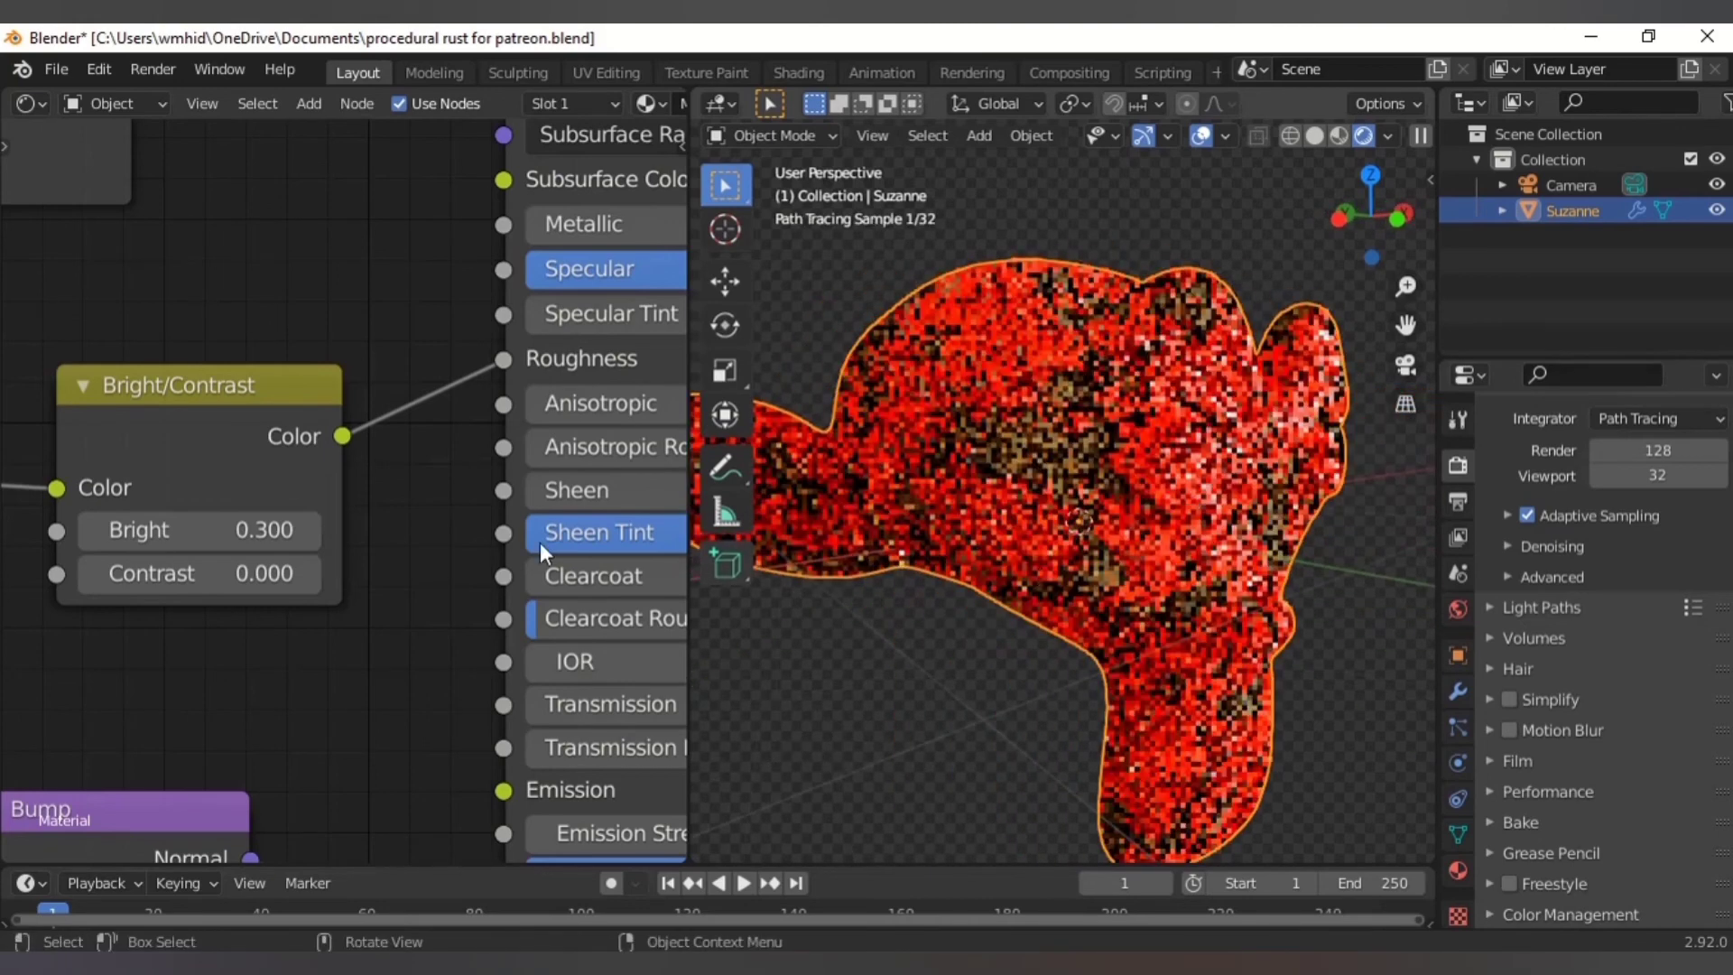
- Switch the two Noise Textures feeding the brown and black-and-white ColorRamps to 4D
{"action": "scroll", "coordinate": [330, 442], "scroll_direction": "down", "scroll_amount": 3}
{"action": "scroll", "coordinate": [330, 442], "scroll_direction": "down", "scroll_amount": 4}
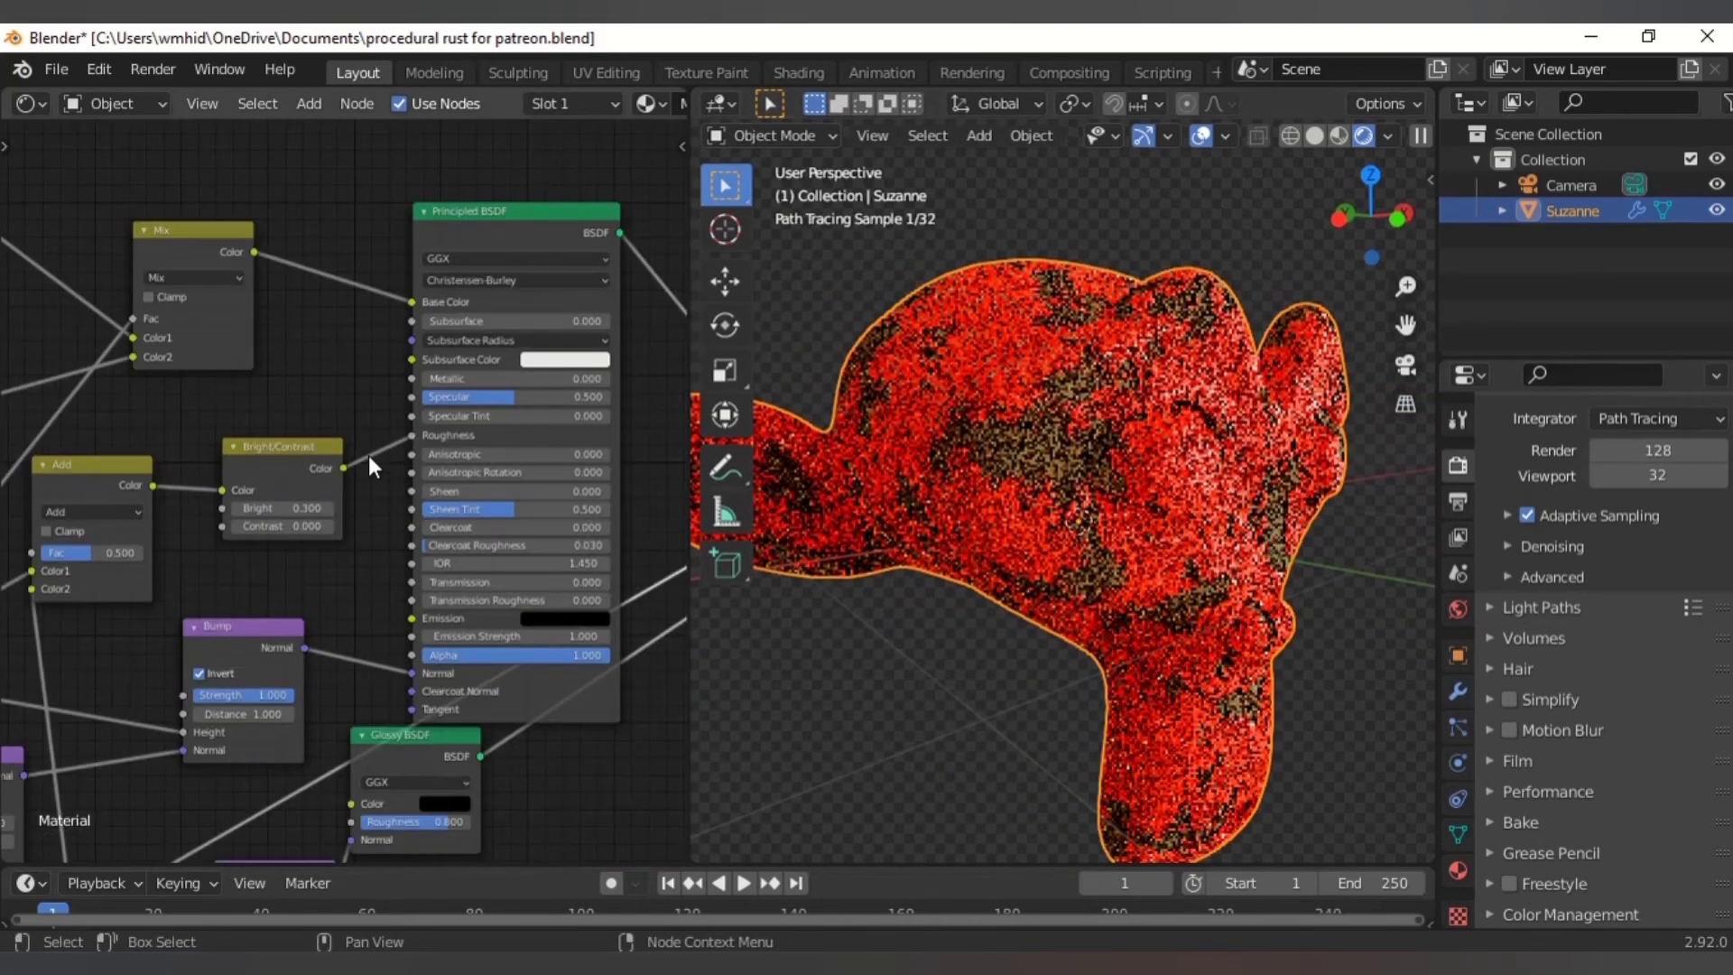
{"action": "middle_click_drag", "start_coordinate": [171, 512], "coordinate": [432, 432]}
{"action": "scroll", "coordinate": [177, 365], "scroll_direction": "down", "scroll_amount": 4}
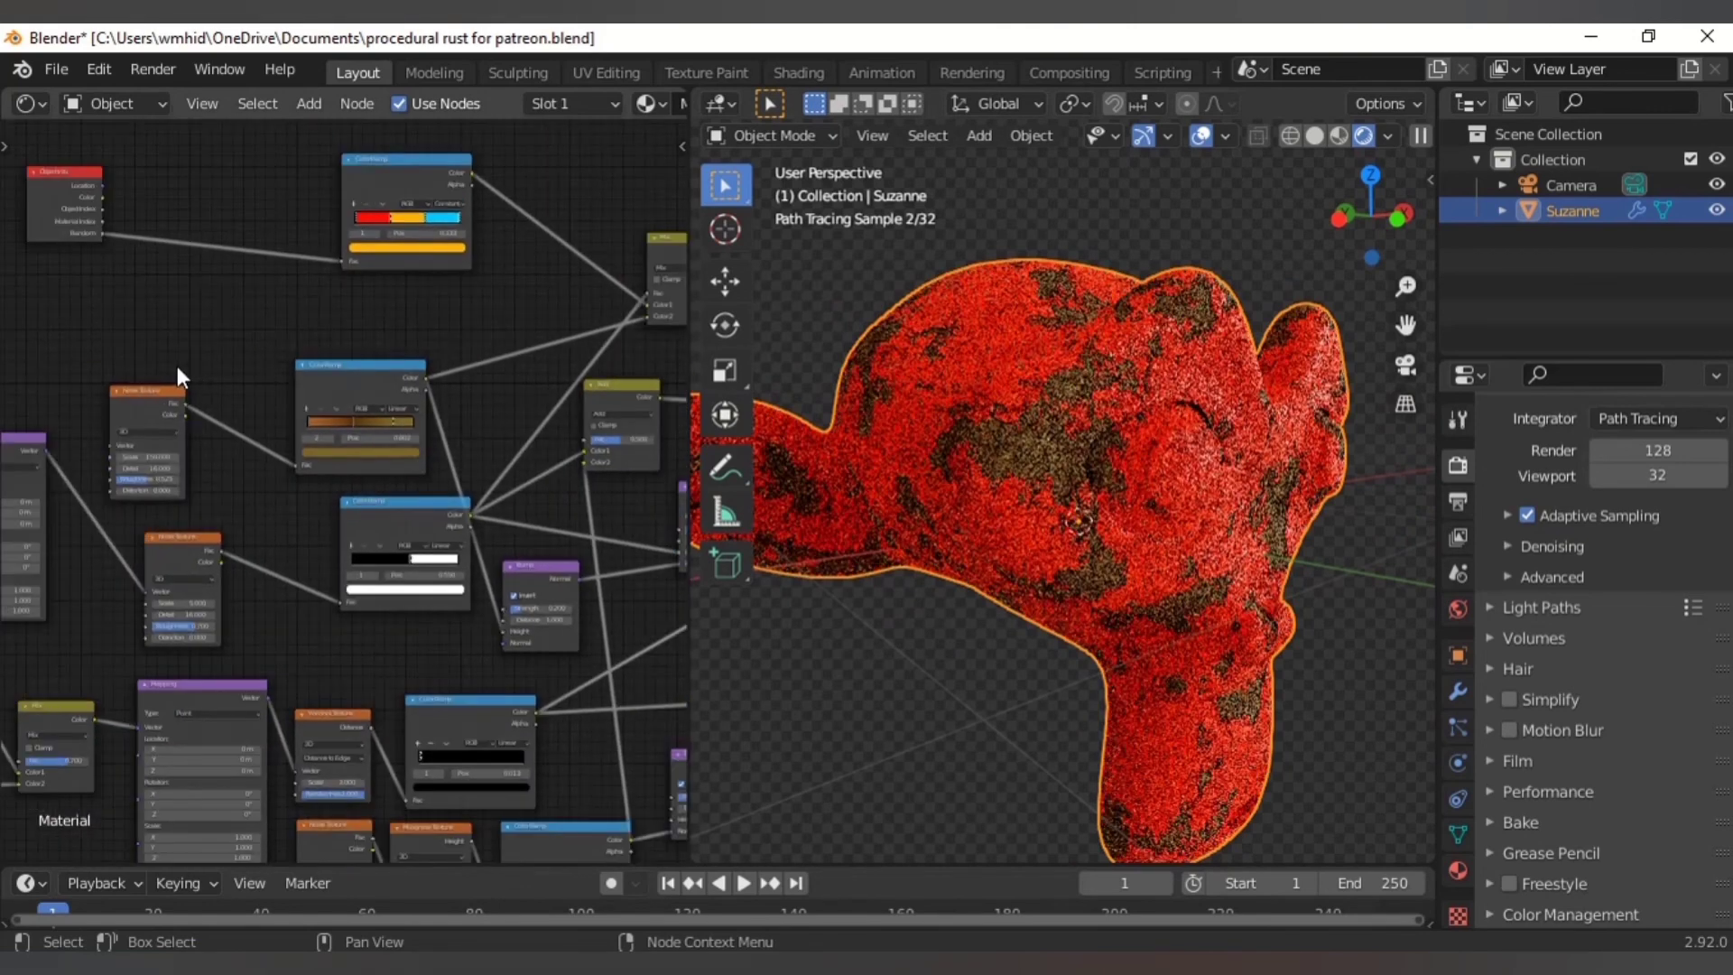
{"action": "middle_click_drag", "start_coordinate": [302, 340], "coordinate": [437, 295]}
{"action": "middle_click_drag", "start_coordinate": [354, 468], "coordinate": [359, 421]}
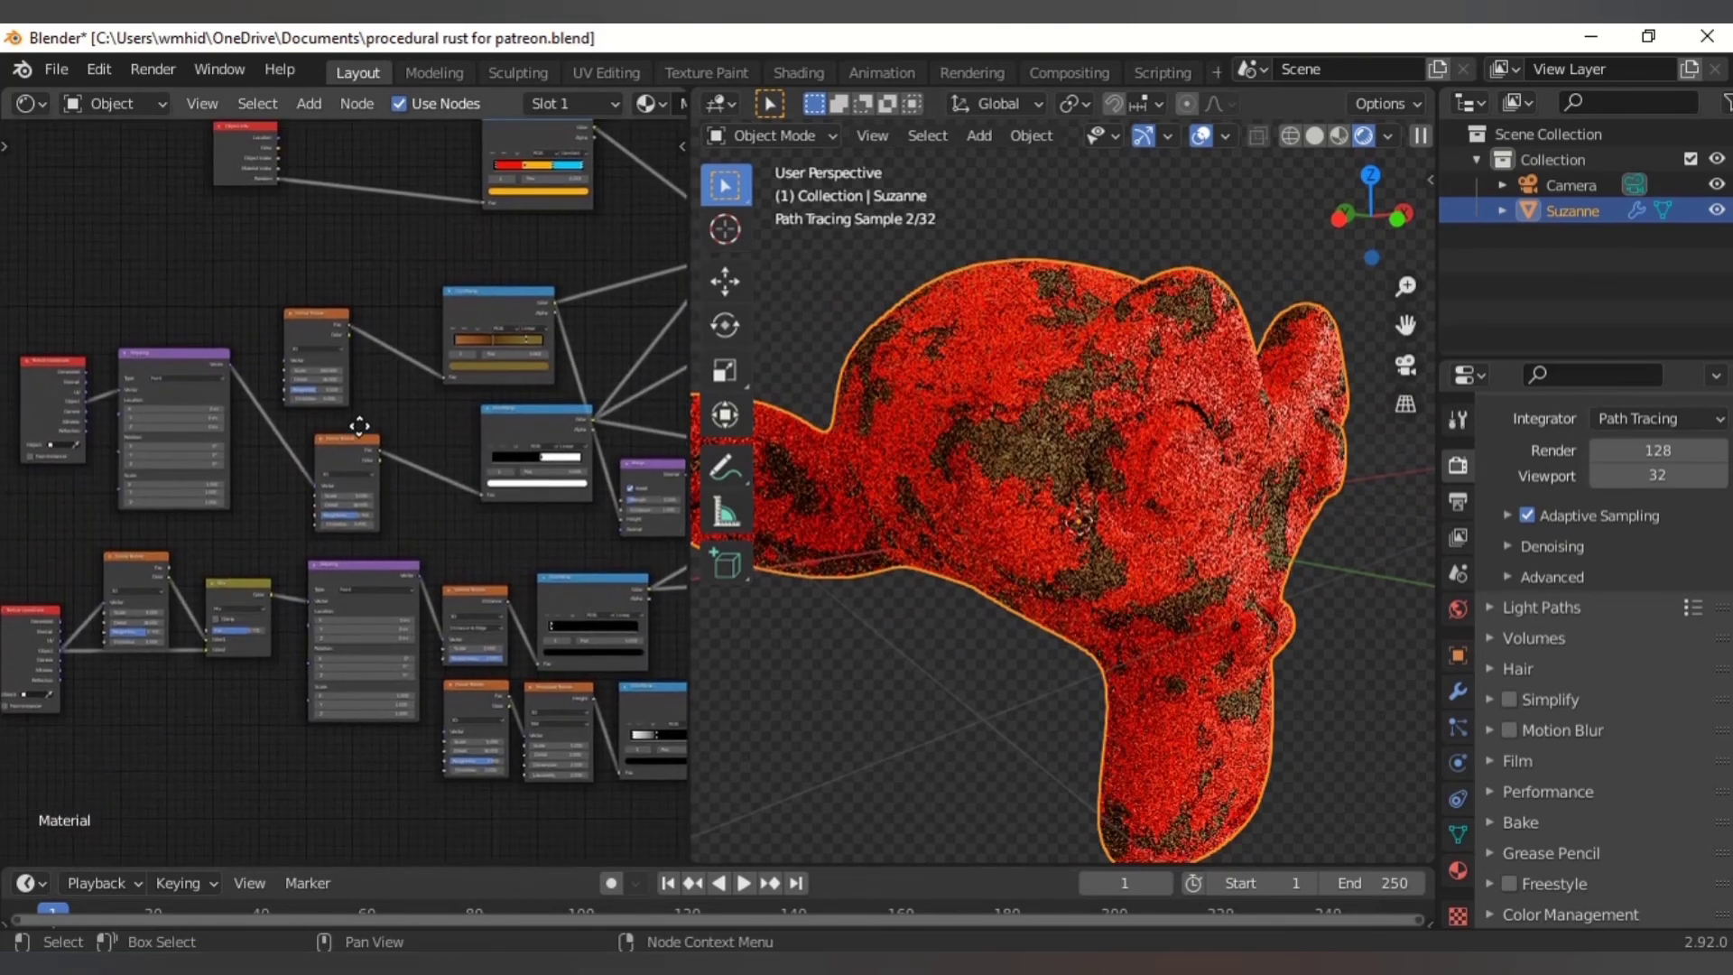
{"action": "middle_click_drag", "start_coordinate": [144, 234], "coordinate": [147, 344]}
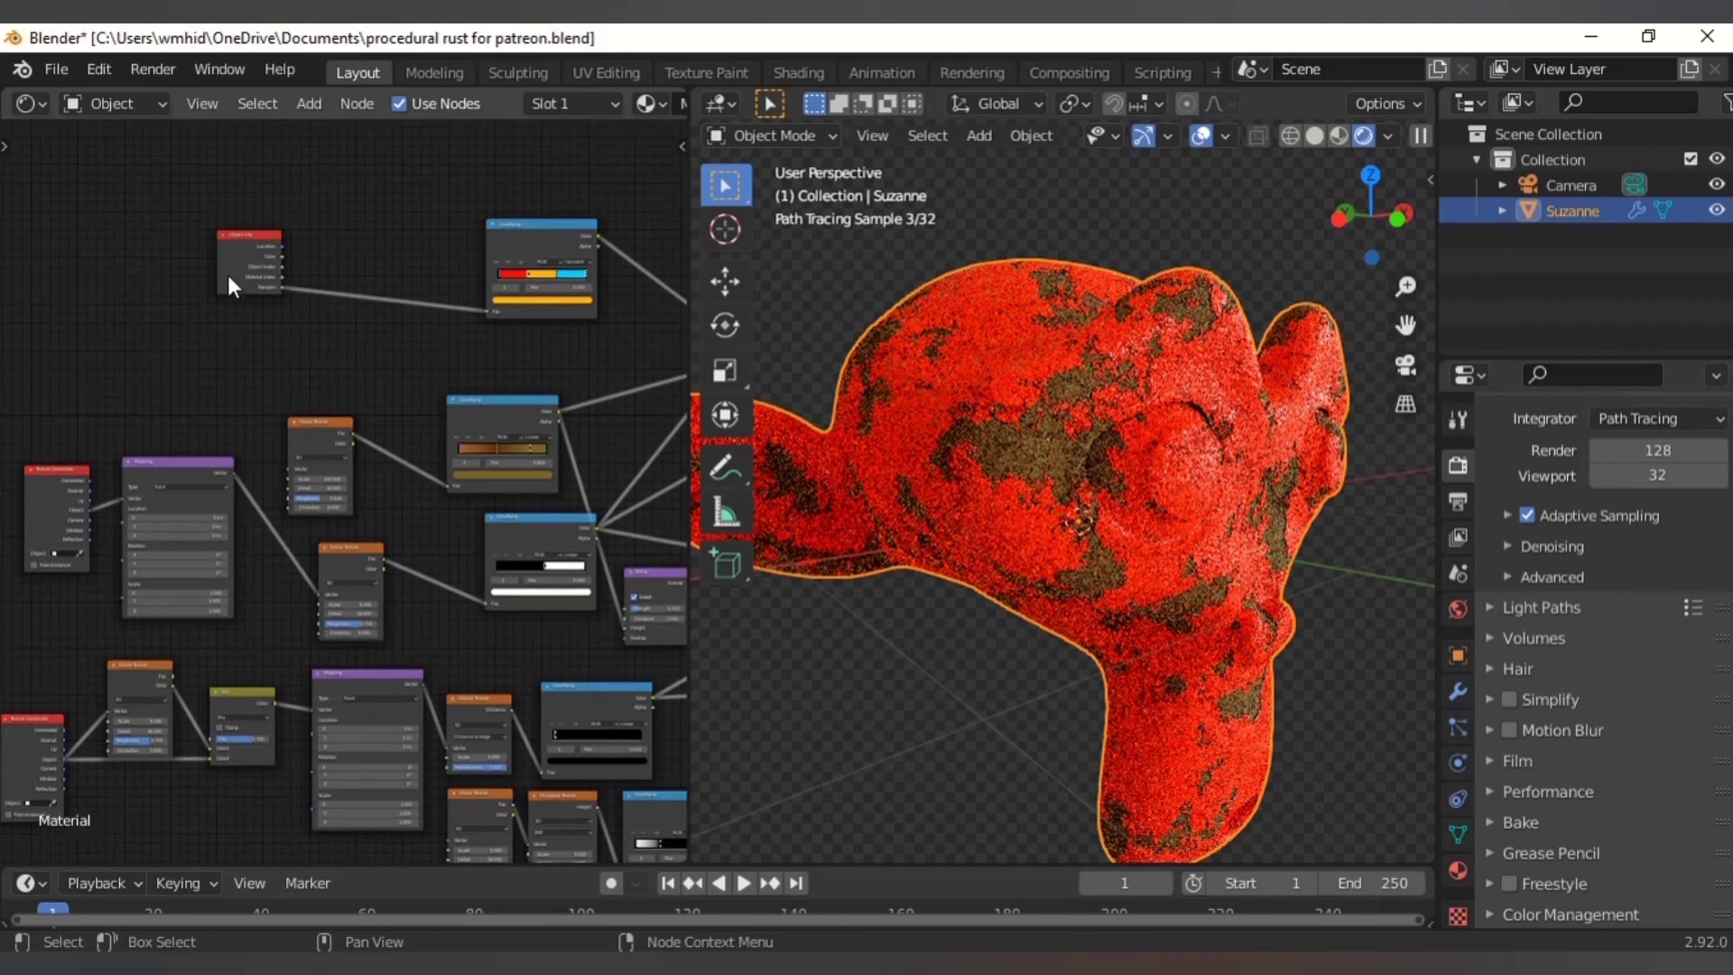
{"action": "mouse_move", "coordinate": [264, 282]}
{"action": "left_mouse_down"}
{"action": "mouse_move", "coordinate": [285, 243]}
{"action": "mouse_move", "coordinate": [260, 296]}
{"action": "left_mouse_up"}
{"action": "scroll", "coordinate": [285, 301], "scroll_direction": "up", "scroll_amount": 2}
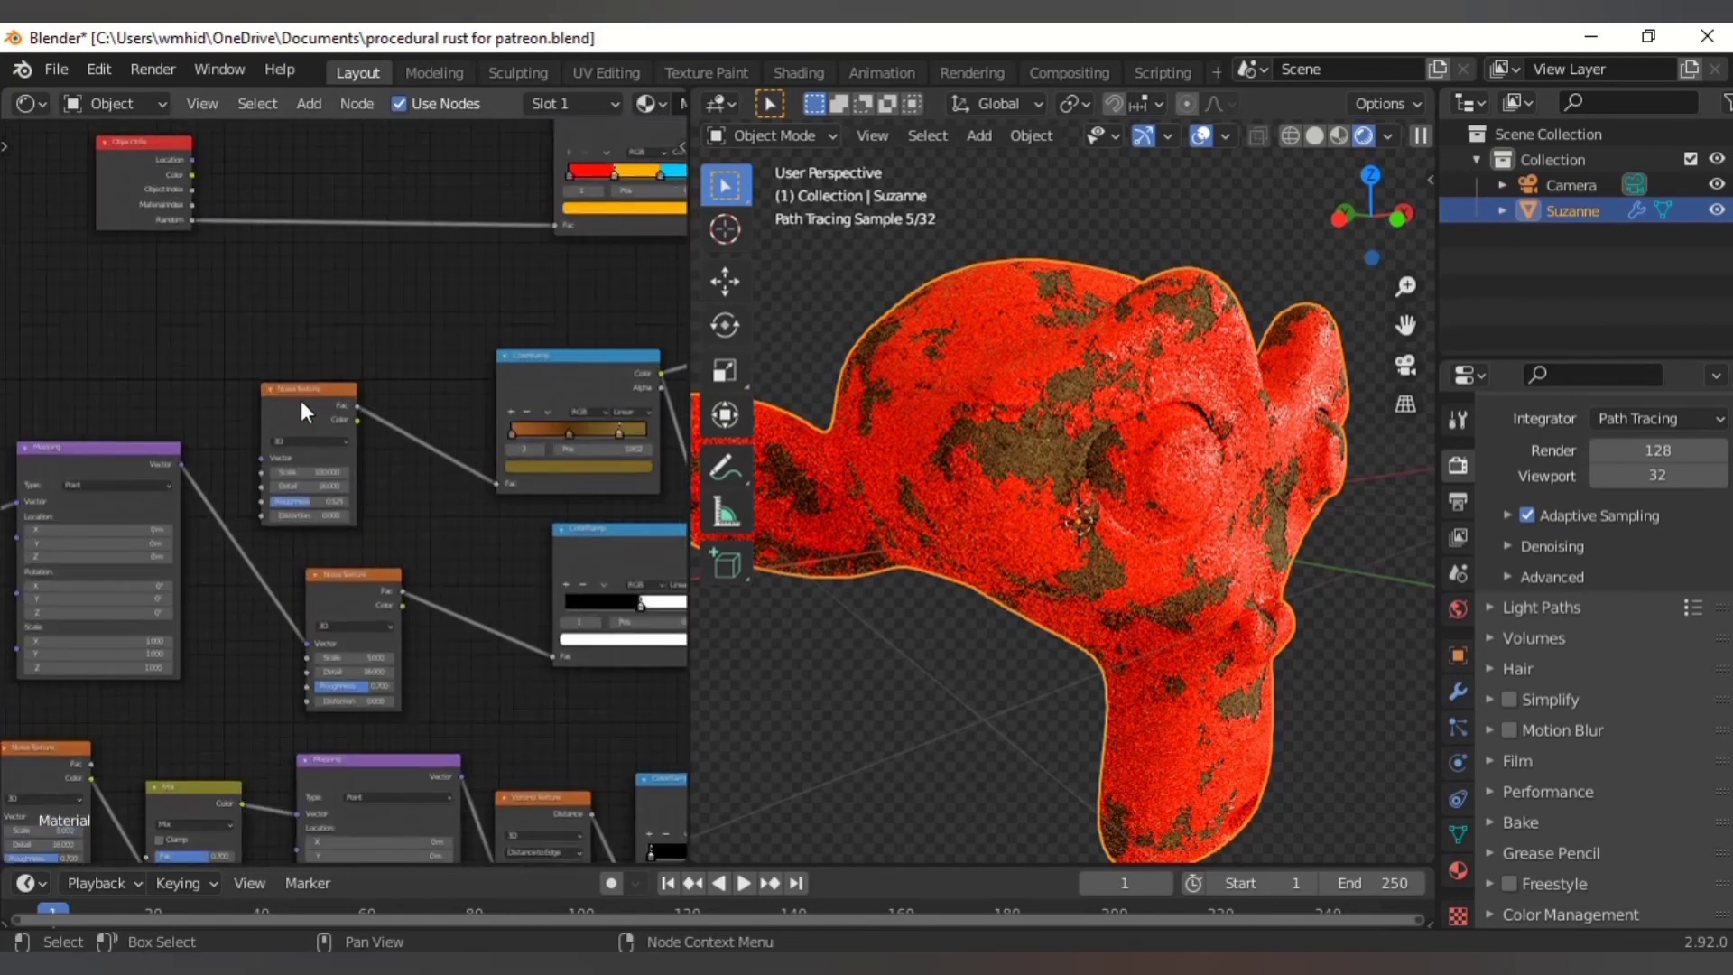
{"action": "left_click", "coordinate": [302, 424]}
{"action": "left_click", "coordinate": [303, 441]}
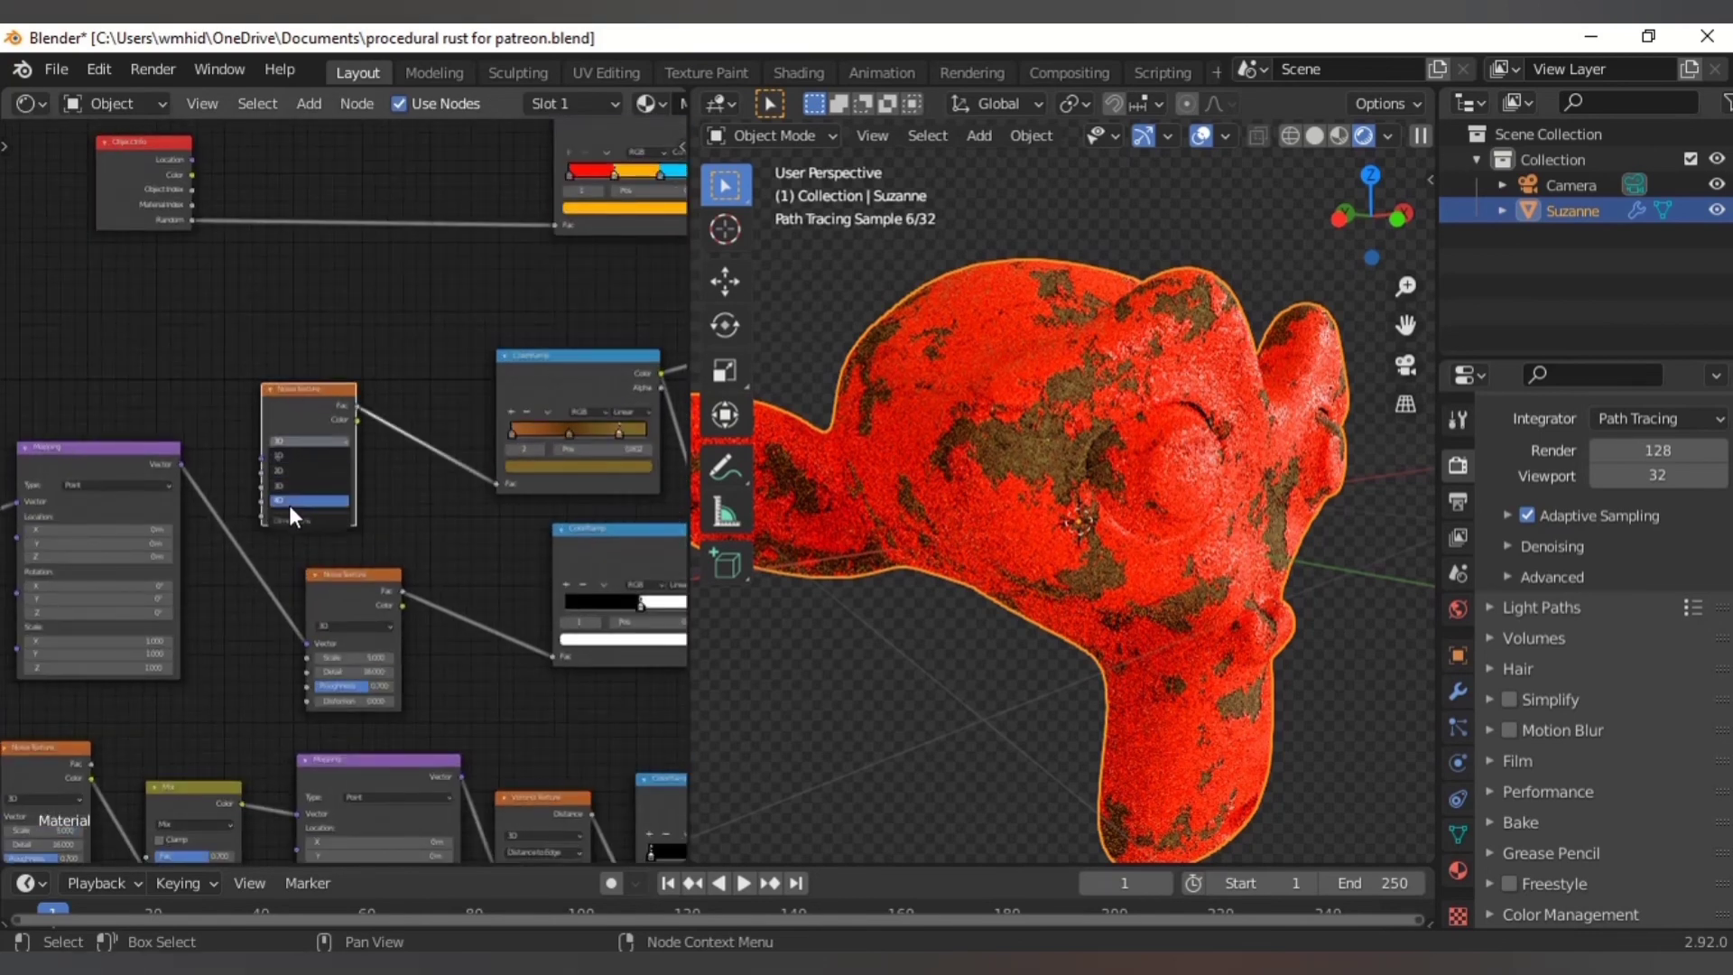
{"action": "left_click", "coordinate": [289, 505]}
{"action": "left_click", "coordinate": [354, 624]}
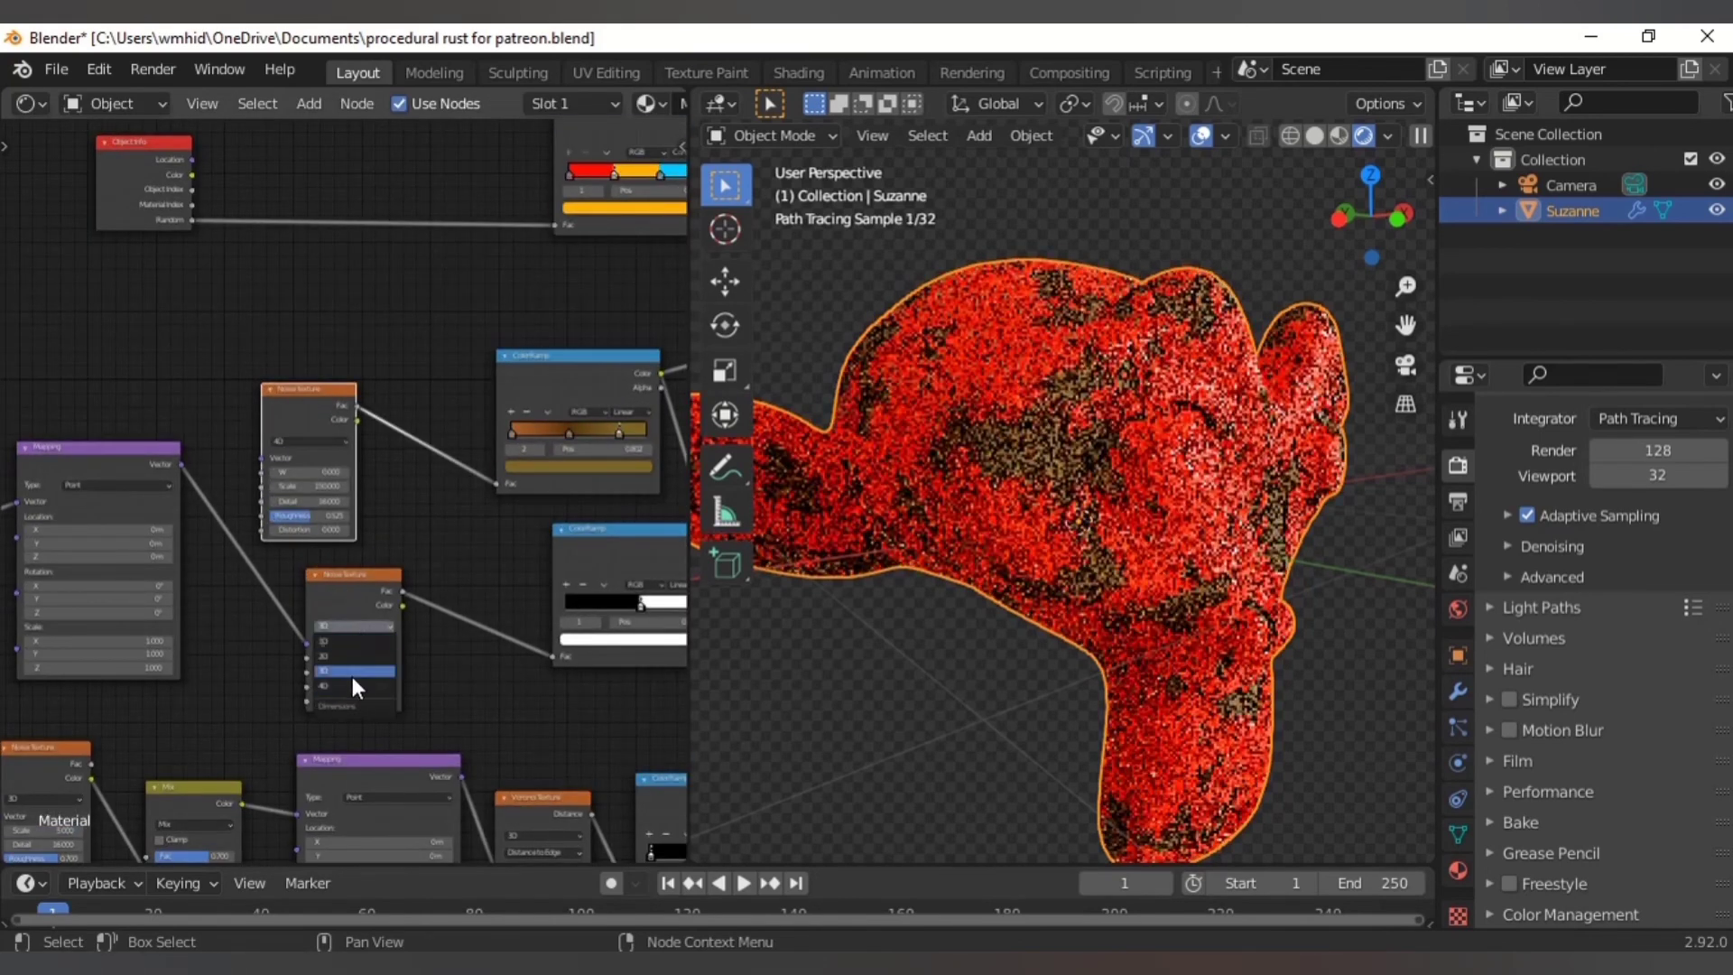
{"action": "left_click", "coordinate": [362, 686]}
- Switch the Voronoi Texture and the Noise Texture feeding the Musgrave Texture to 4D
{"action": "middle_click_drag", "start_coordinate": [458, 670], "coordinate": [390, 494]}
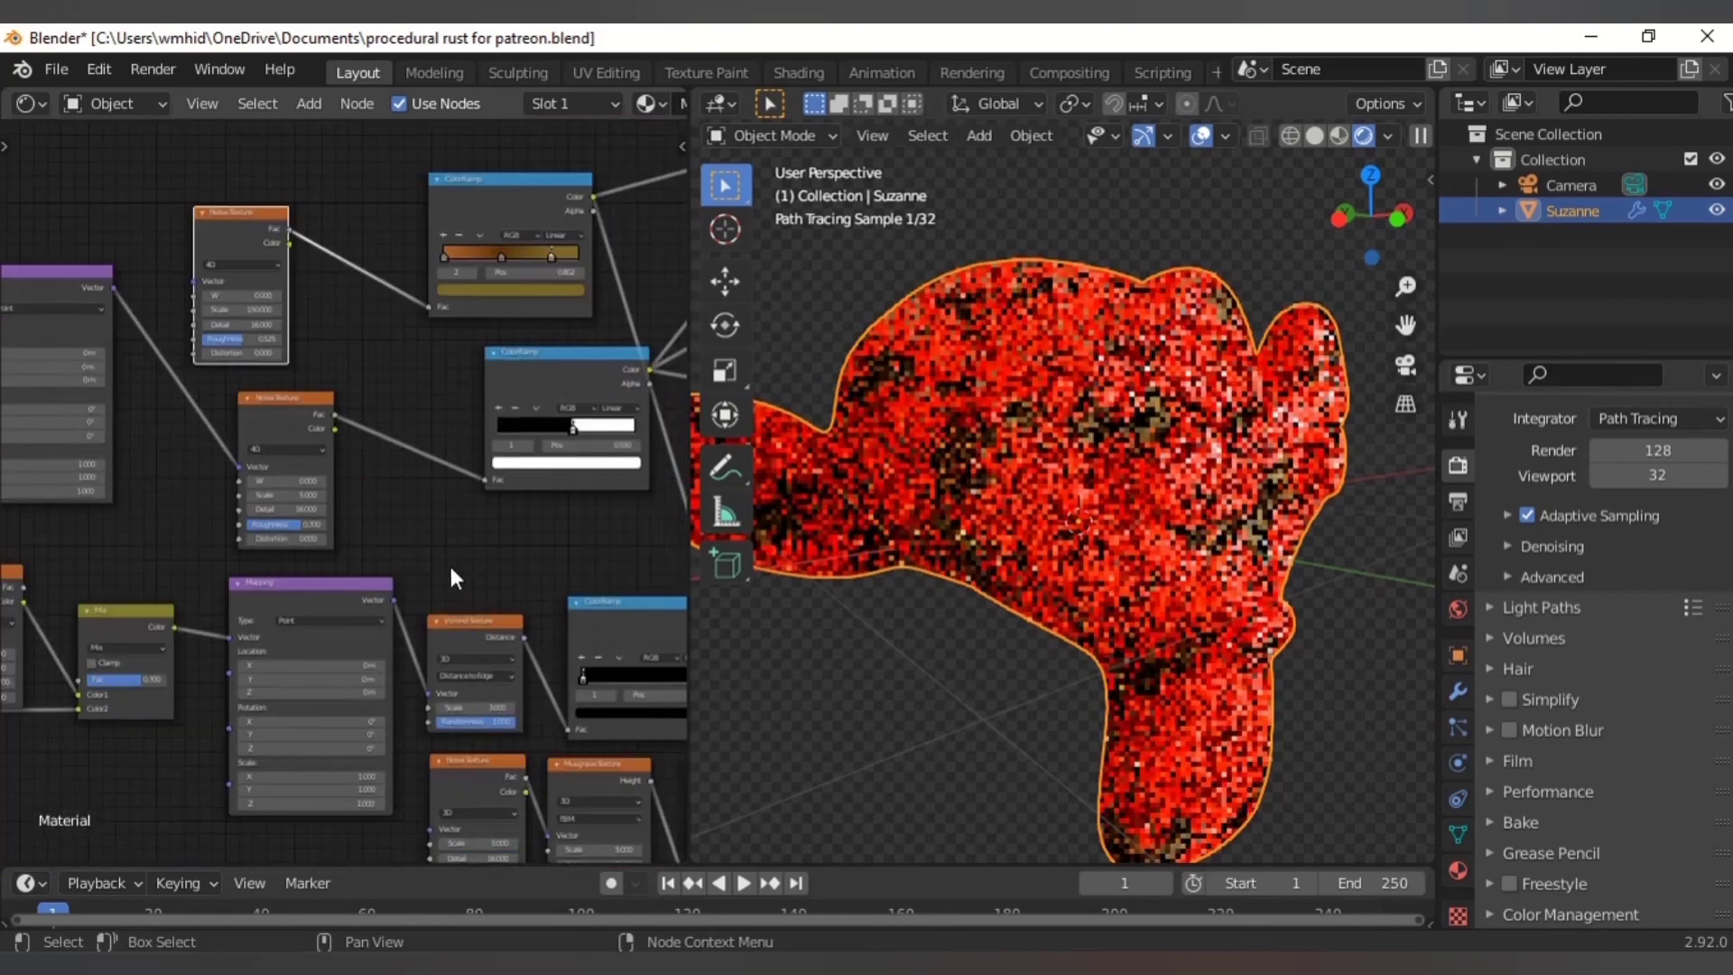
{"action": "left_click", "coordinate": [478, 659]}
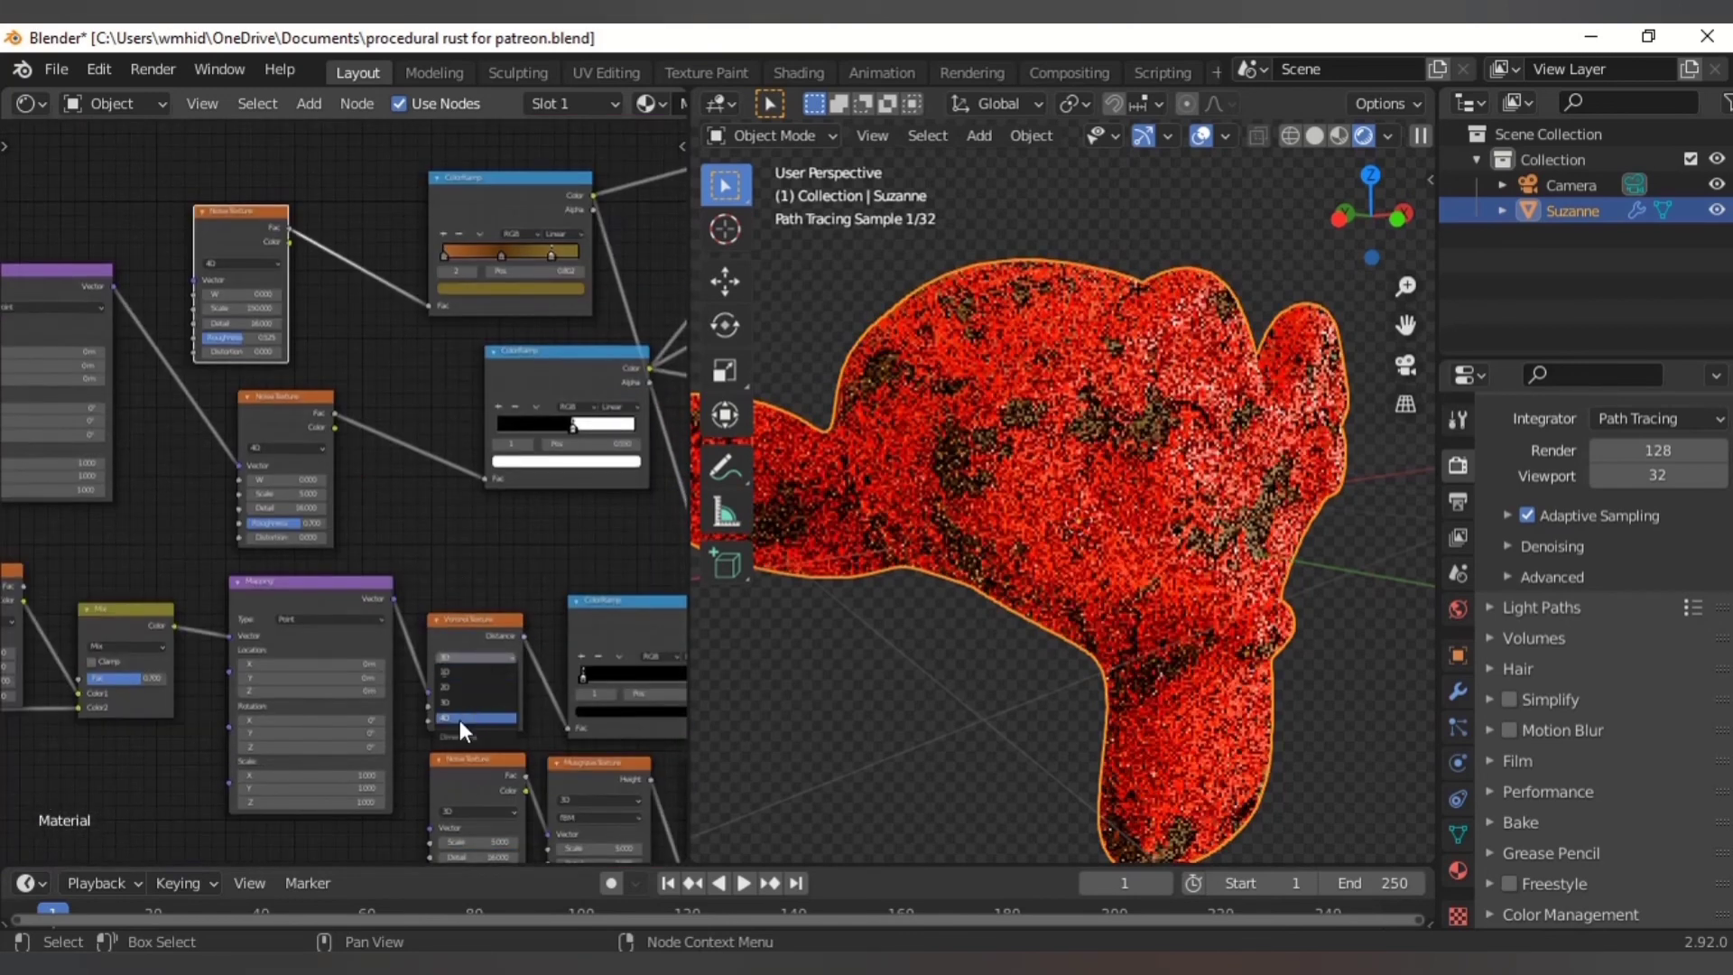
{"action": "left_click", "coordinate": [505, 717]}
{"action": "middle_click_drag", "start_coordinate": [519, 717], "coordinate": [541, 473]}
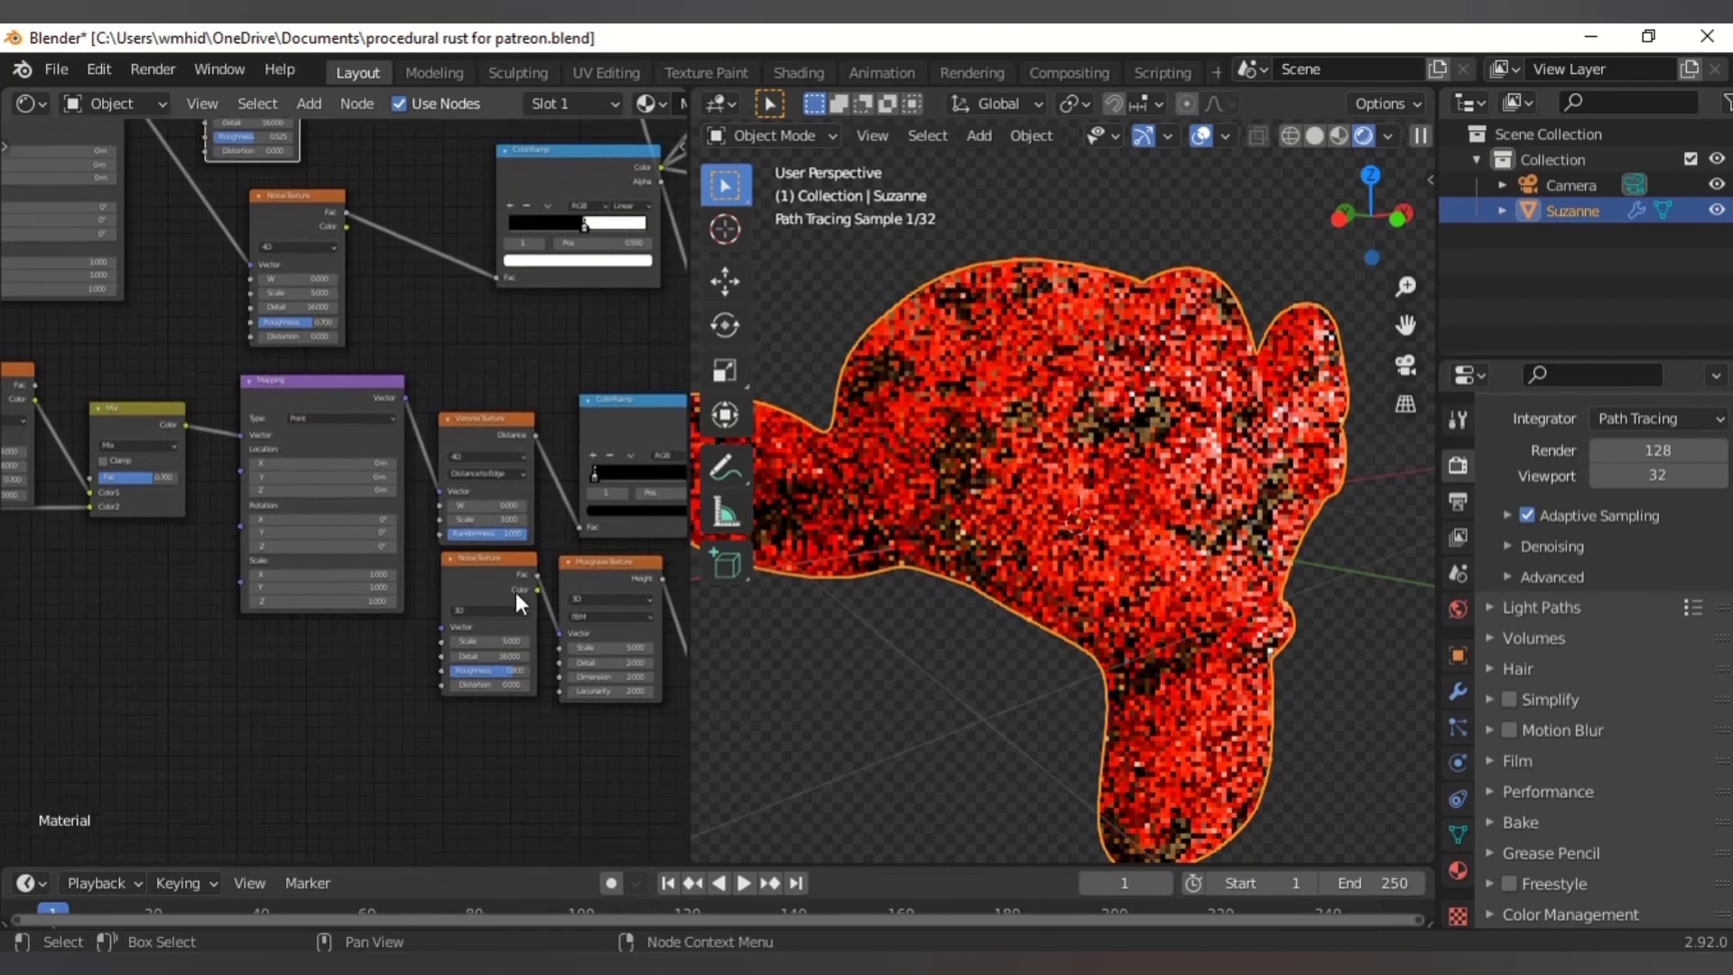
{"action": "left_click", "coordinate": [507, 609]}
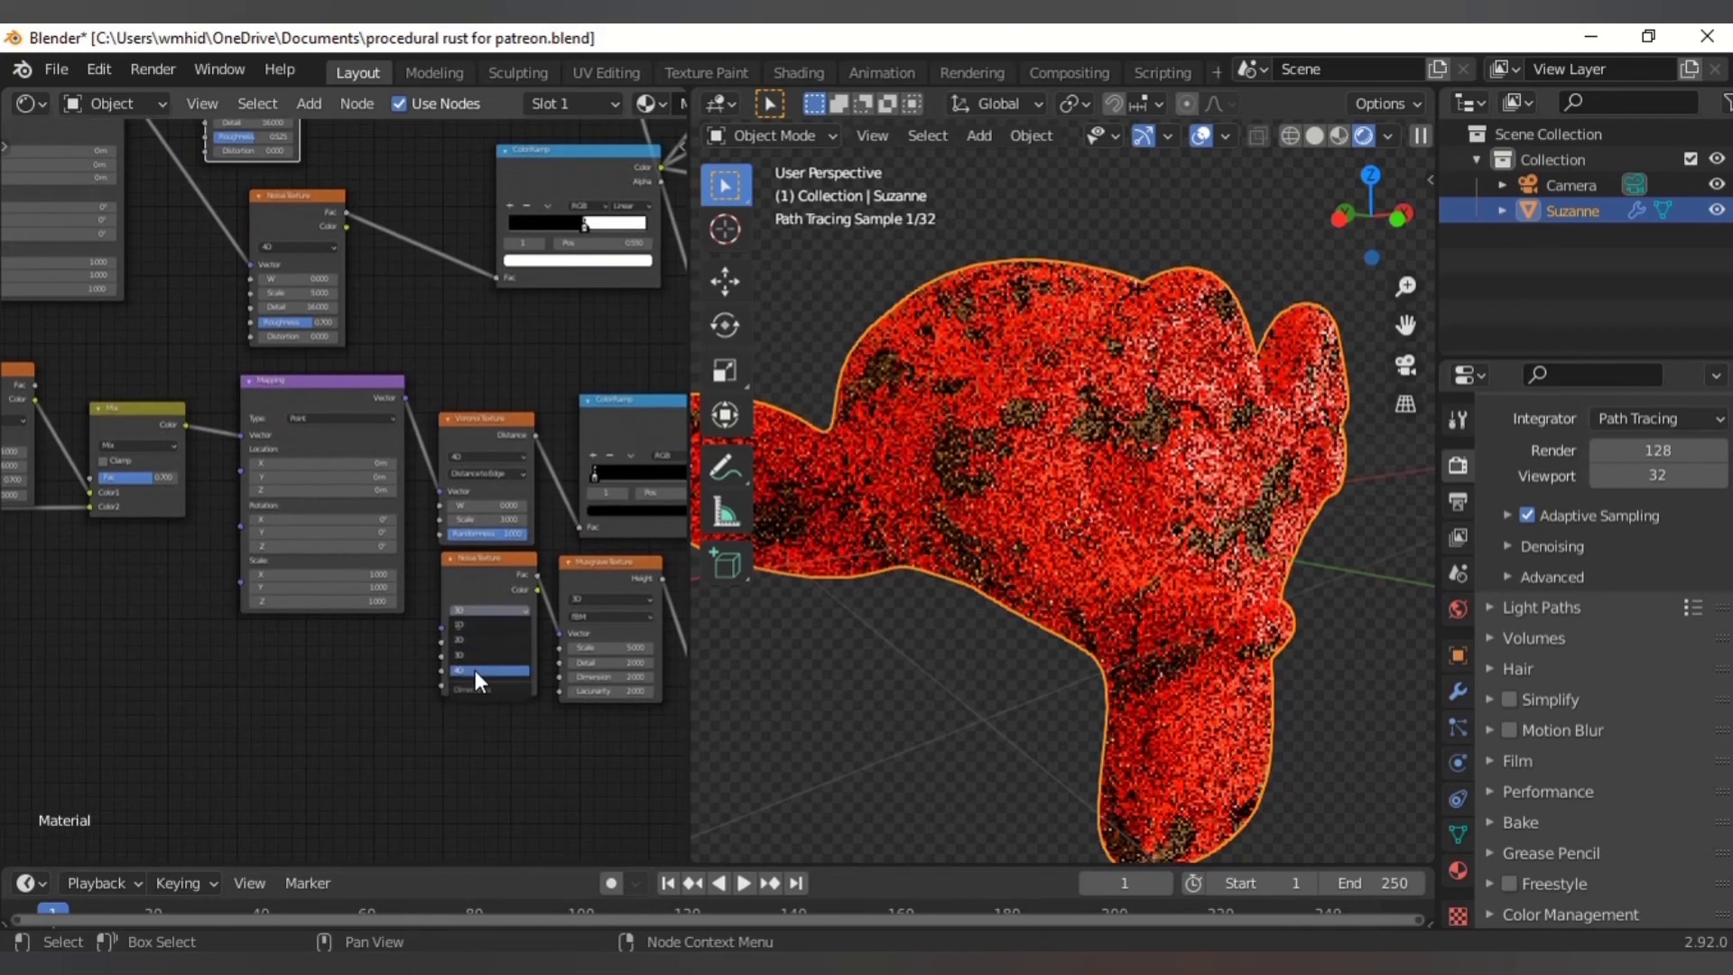
{"action": "left_click", "coordinate": [475, 670]}
- Move the Object Info node down next to the upper Noise Texture and Mapping nodes
{"action": "middle_click_drag", "start_coordinate": [174, 425], "coordinate": [212, 480]}
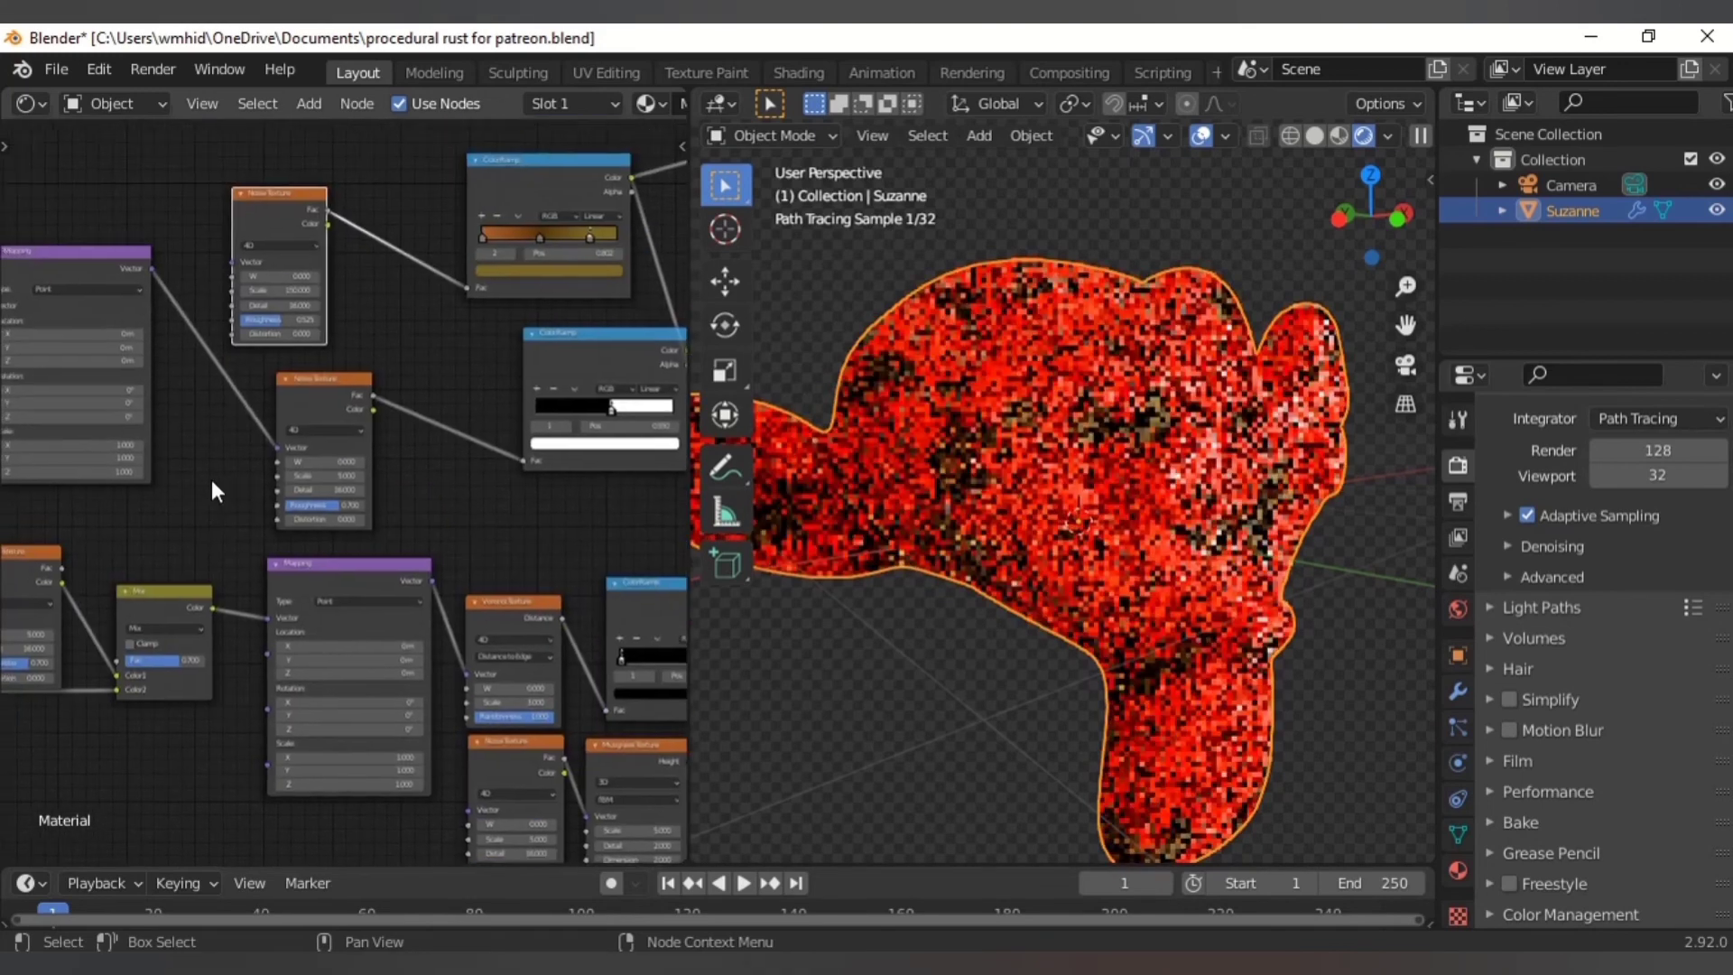
{"action": "scroll", "coordinate": [212, 480], "scroll_direction": "down", "scroll_amount": 6}
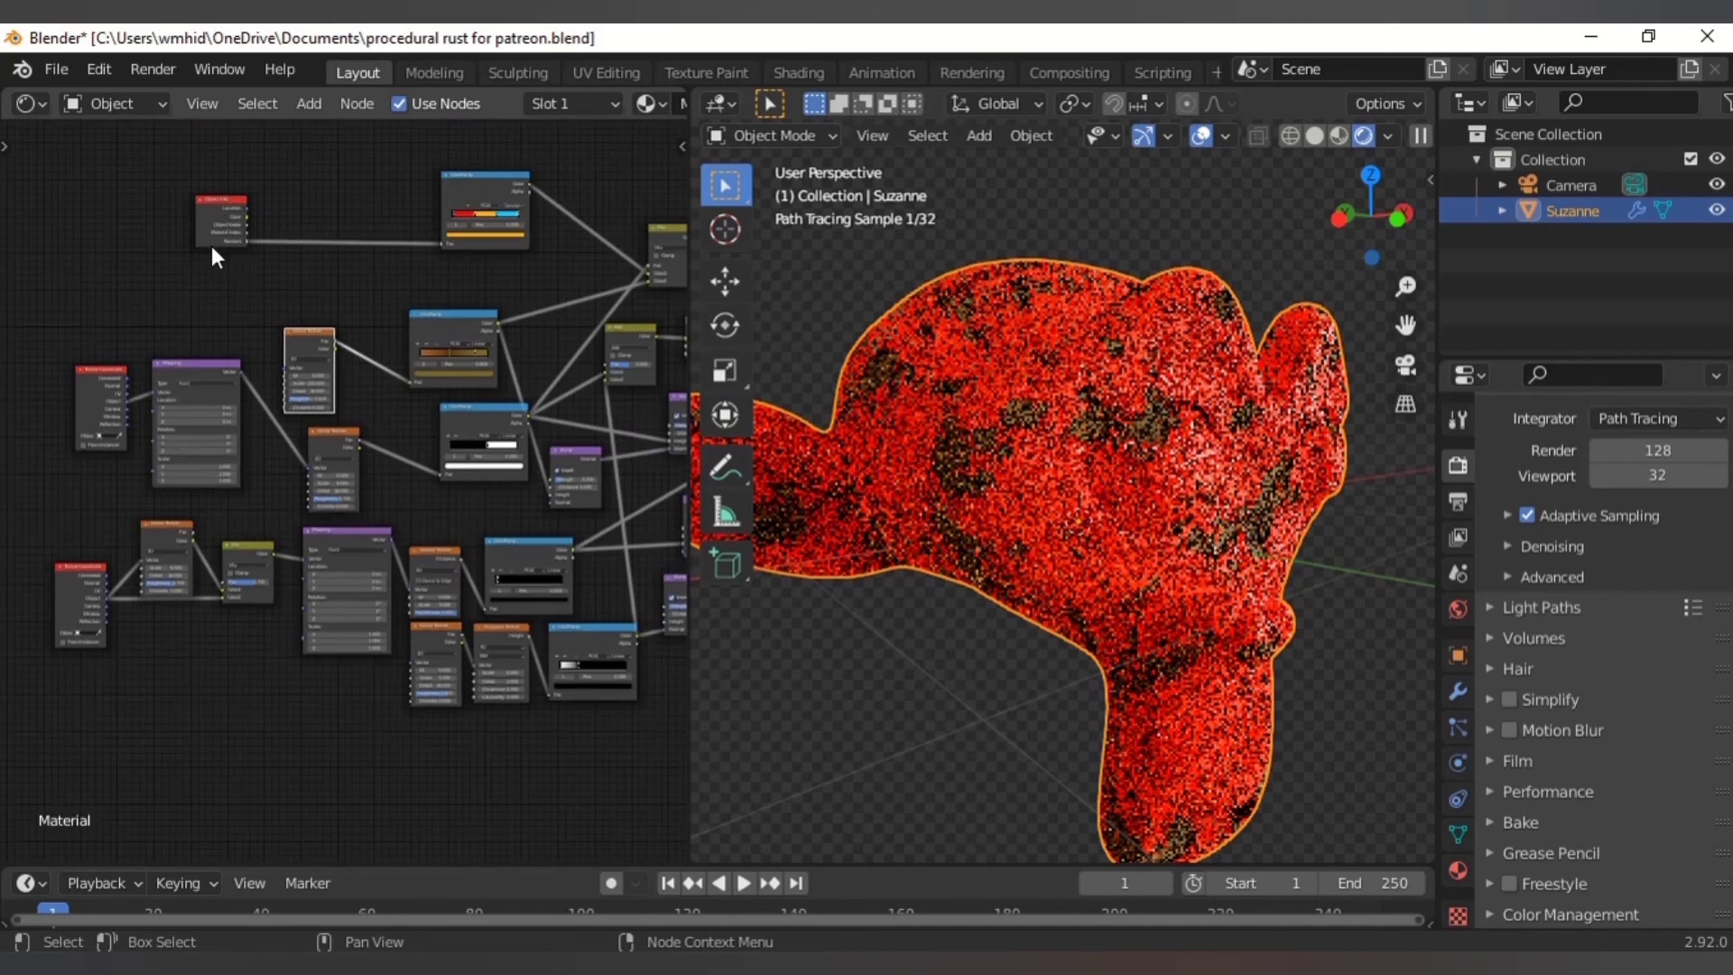
{"action": "left_click", "coordinate": [215, 213]}
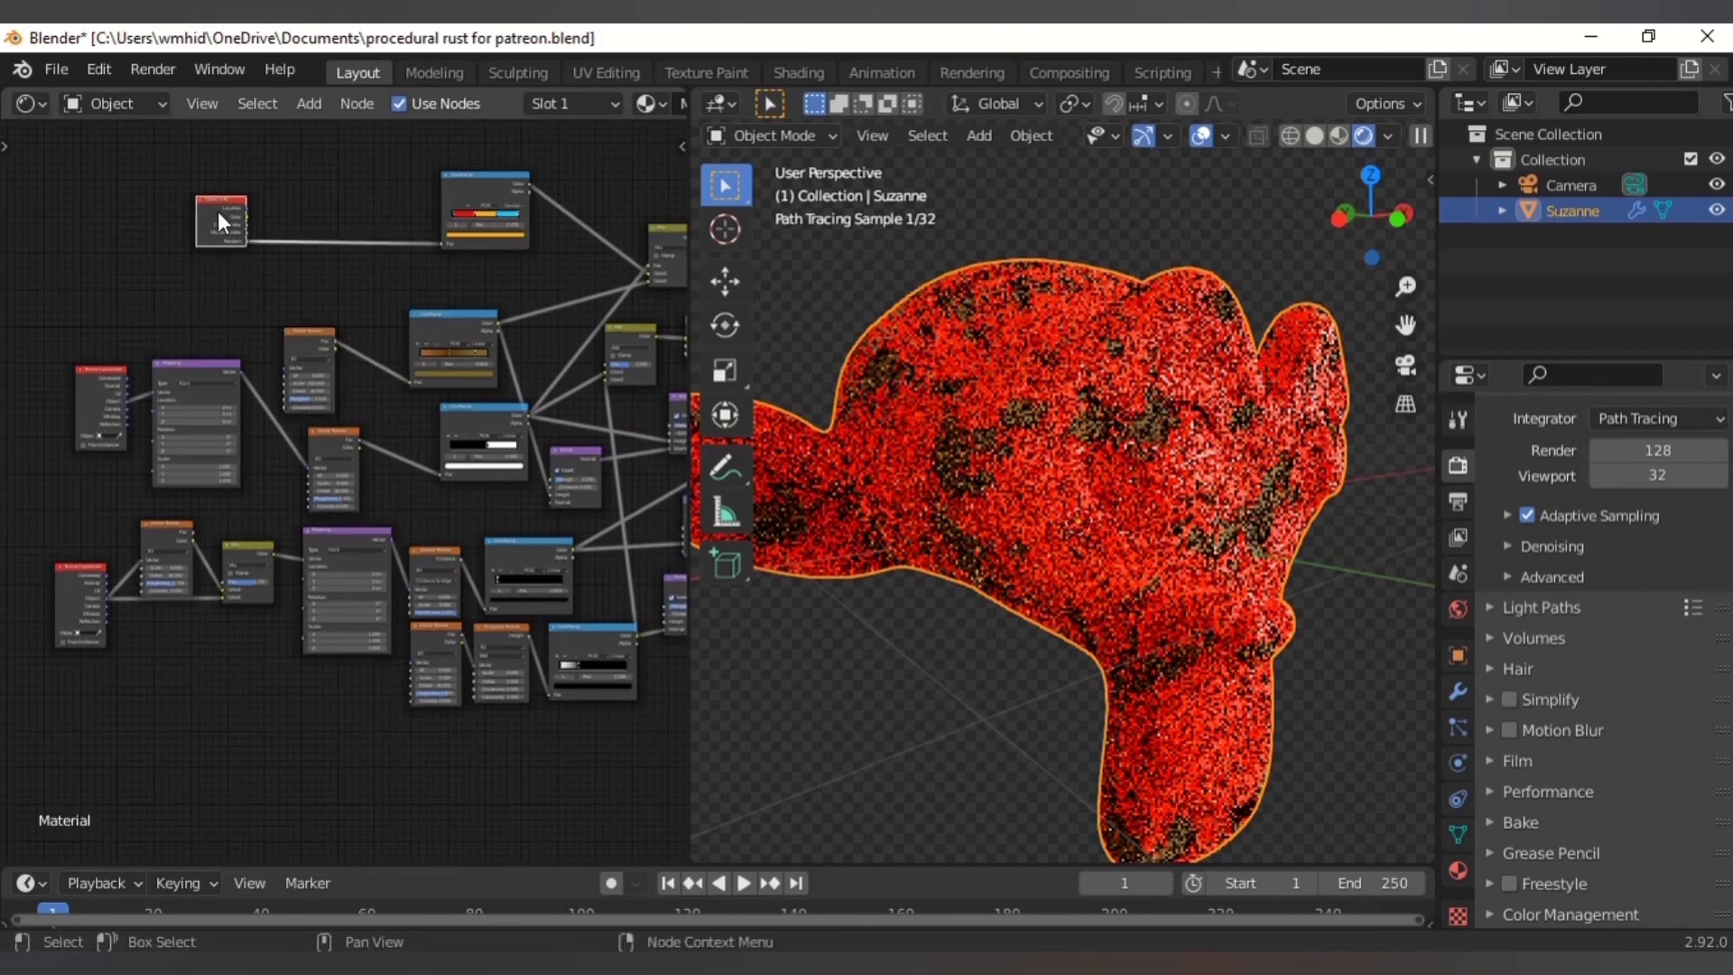
{"action": "left_click_drag", "start_coordinate": [218, 211], "coordinate": [208, 309]}
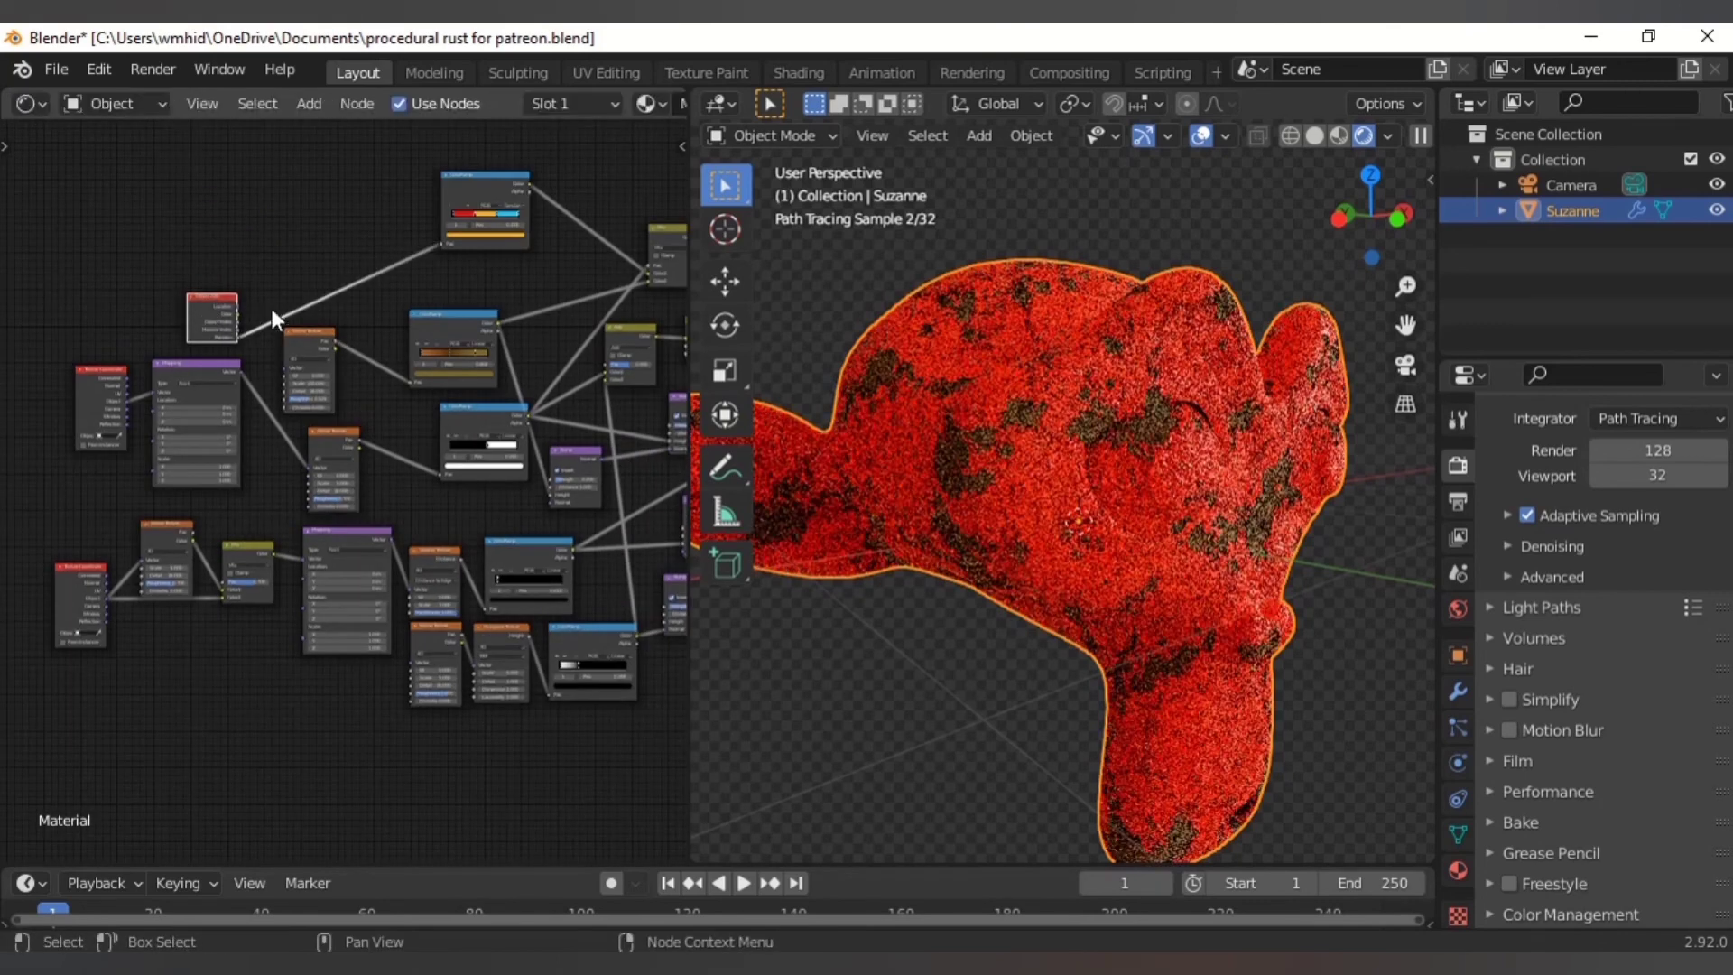
- Connect the Object Info node's Random output to the W inputs of the three 4D Noise Textures and the Voronoi Texture
{"action": "scroll", "coordinate": [283, 317], "scroll_direction": "up", "scroll_amount": 3}
{"action": "middle_click_drag", "start_coordinate": [206, 370], "coordinate": [252, 520]}
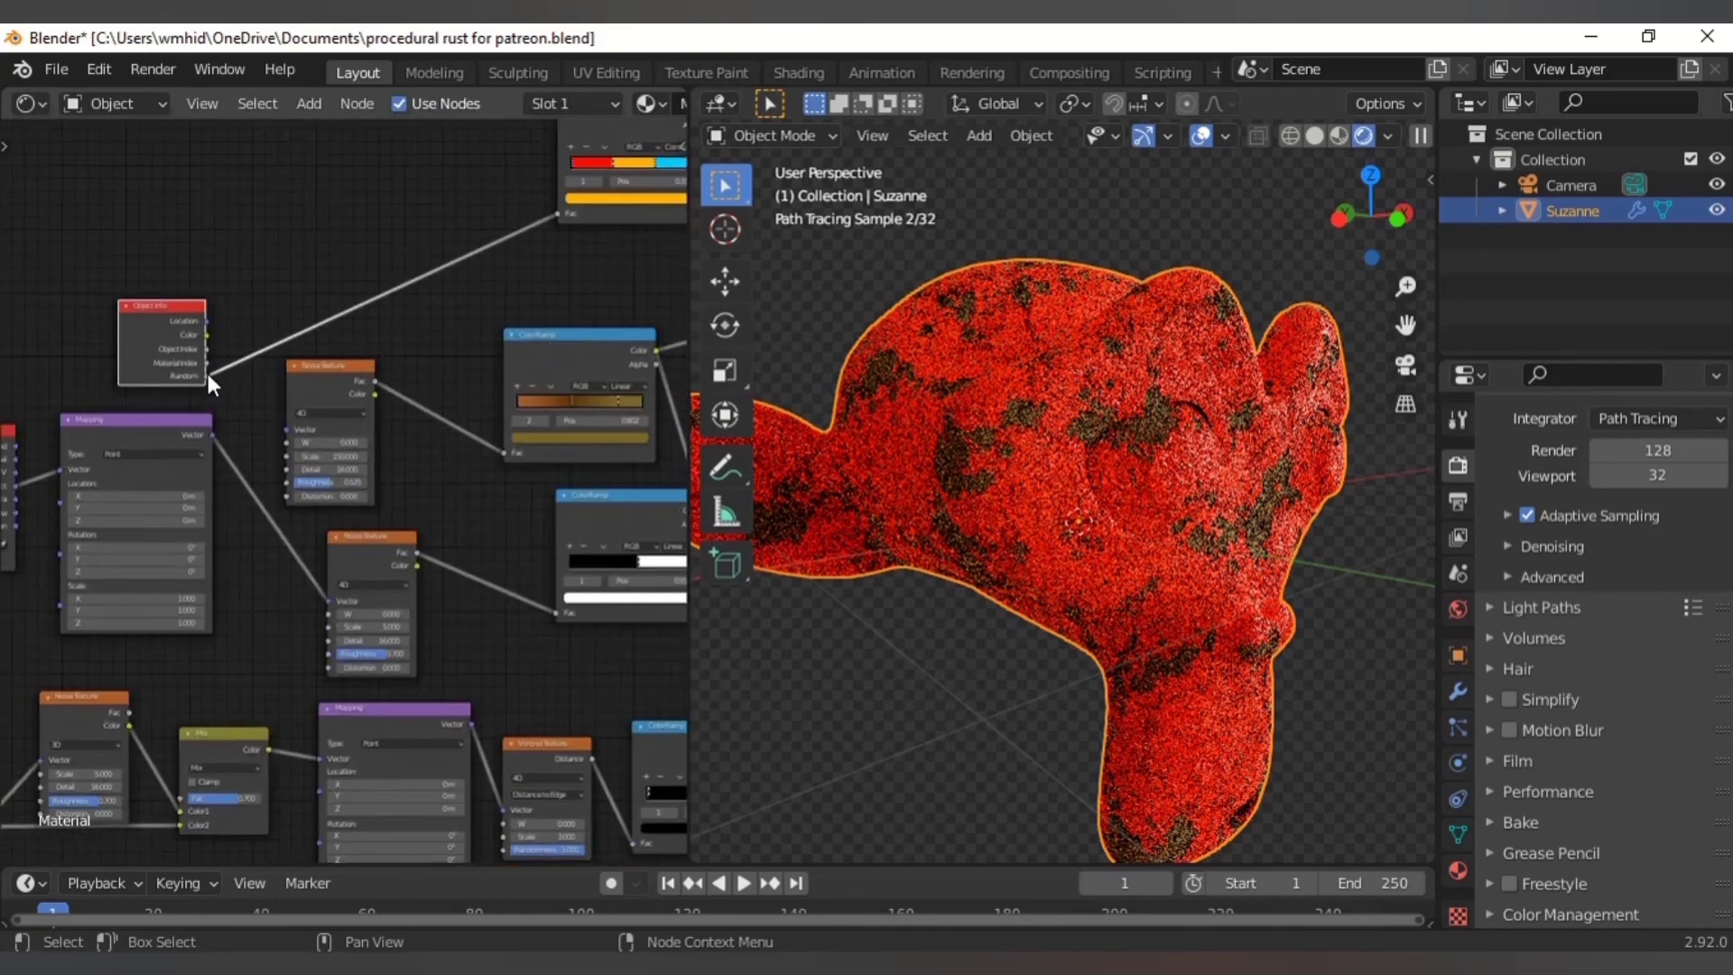
{"action": "left_click", "coordinate": [211, 377]}
{"action": "left_click_drag", "start_coordinate": [207, 377], "coordinate": [328, 614]}
{"action": "middle_click_drag", "start_coordinate": [316, 578], "coordinate": [309, 442]}
{"action": "left_click_drag", "start_coordinate": [167, 212], "coordinate": [233, 536]}
{"action": "middle_click_drag", "start_coordinate": [300, 533], "coordinate": [245, 447]}
{"action": "left_click_drag", "start_coordinate": [211, 476], "coordinate": [440, 590]}
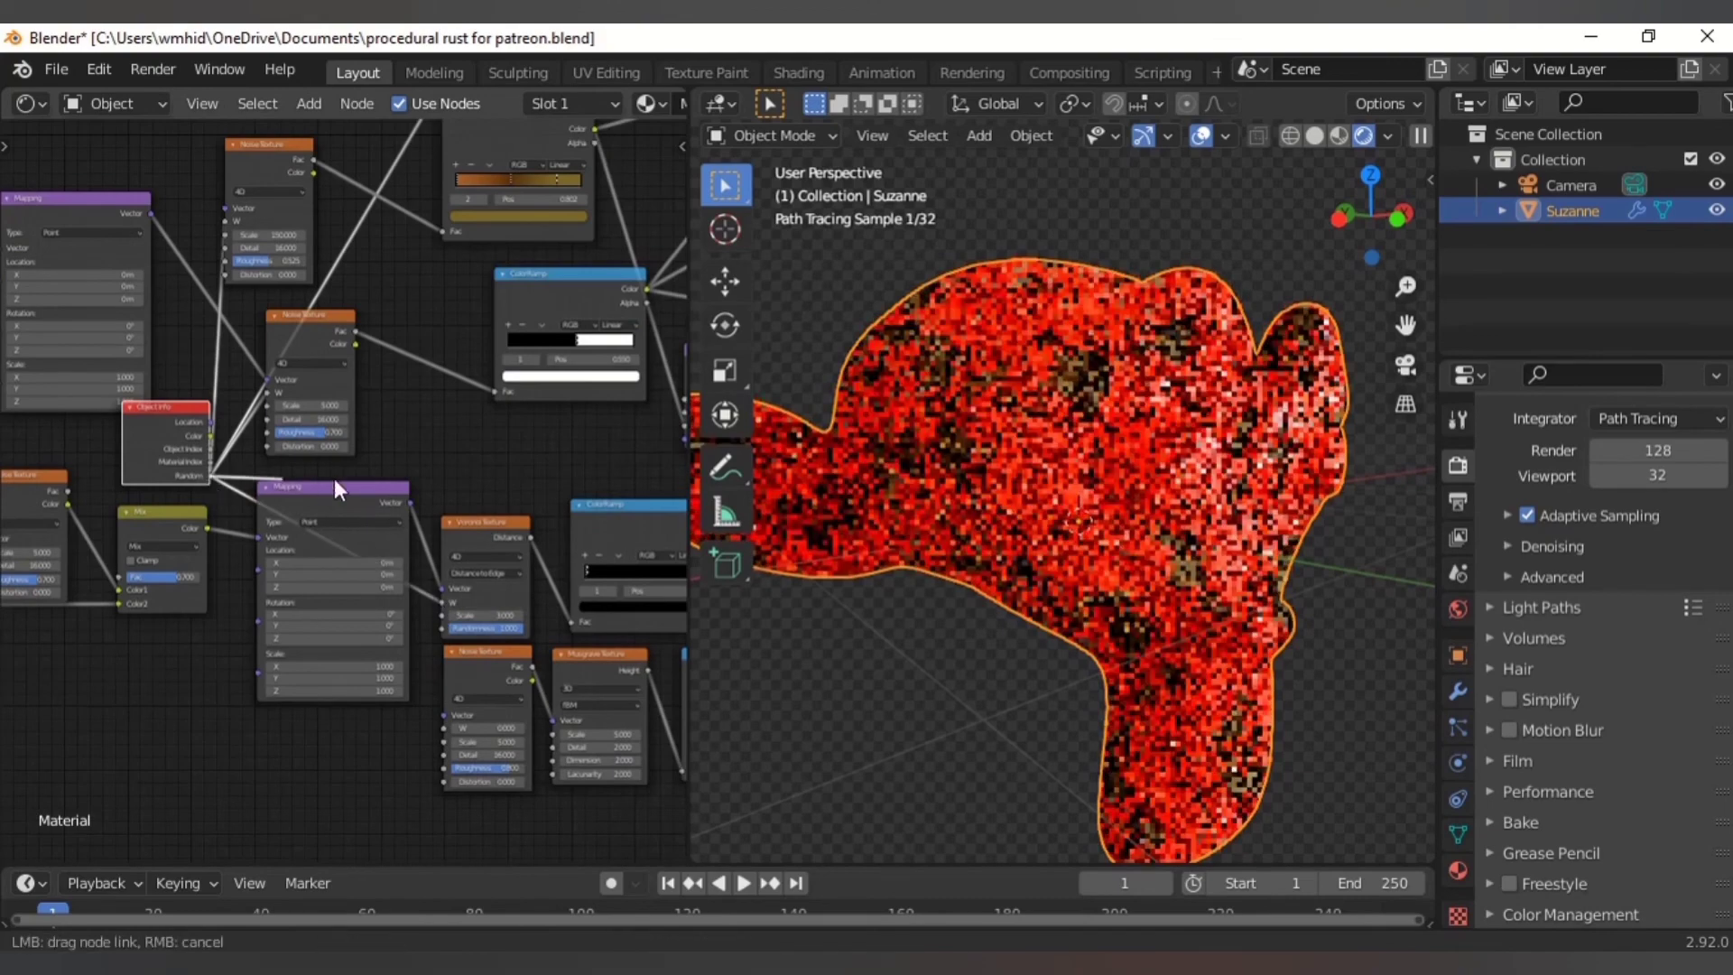
- Save the file and orbit around the monkey head to check the randomized rust
{"action": "scroll", "coordinate": [235, 367], "scroll_direction": "down", "scroll_amount": 4}
{"action": "scroll", "coordinate": [1006, 553], "scroll_direction": "down", "scroll_amount": 3}
{"action": "key", "text": "ctrl+s"}
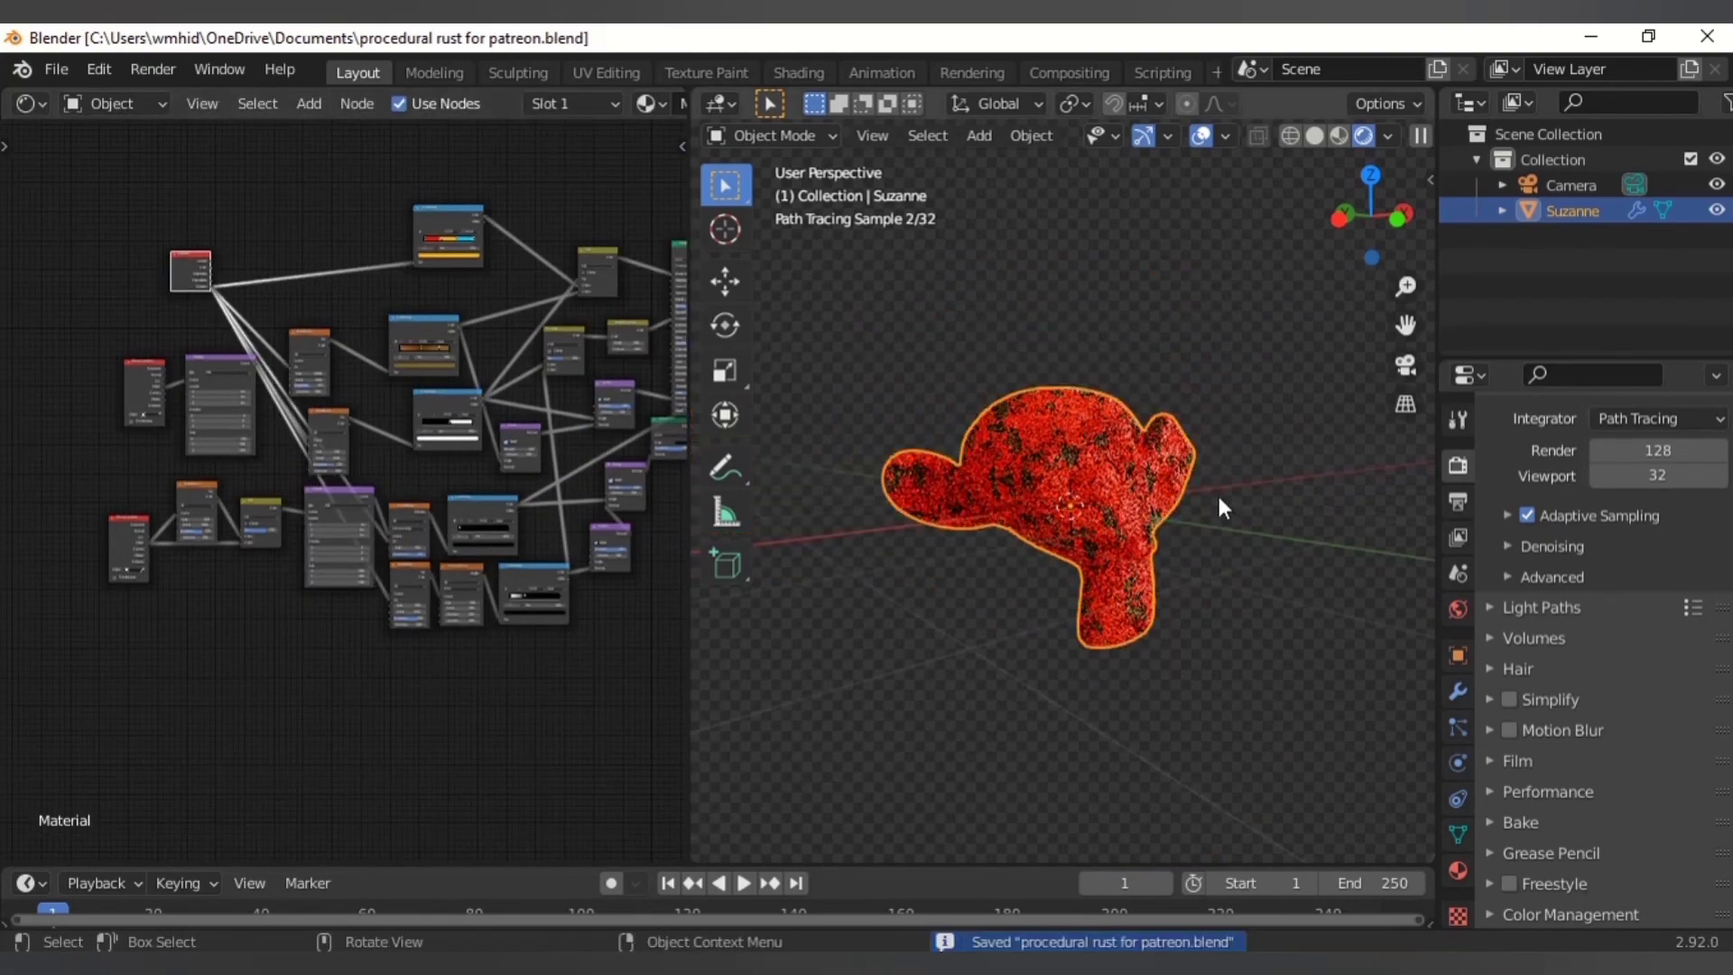
{"action": "middle_click_drag", "start_coordinate": [1216, 491], "coordinate": [1151, 507]}
- Set the Scale of the Noise Texture feeding the black-and-white ColorRamp to 3
{"action": "scroll", "coordinate": [376, 415], "scroll_direction": "up", "scroll_amount": 2}
{"action": "scroll", "coordinate": [319, 411], "scroll_direction": "up", "scroll_amount": 2}
{"action": "middle_click_drag", "start_coordinate": [319, 411], "coordinate": [457, 394]}
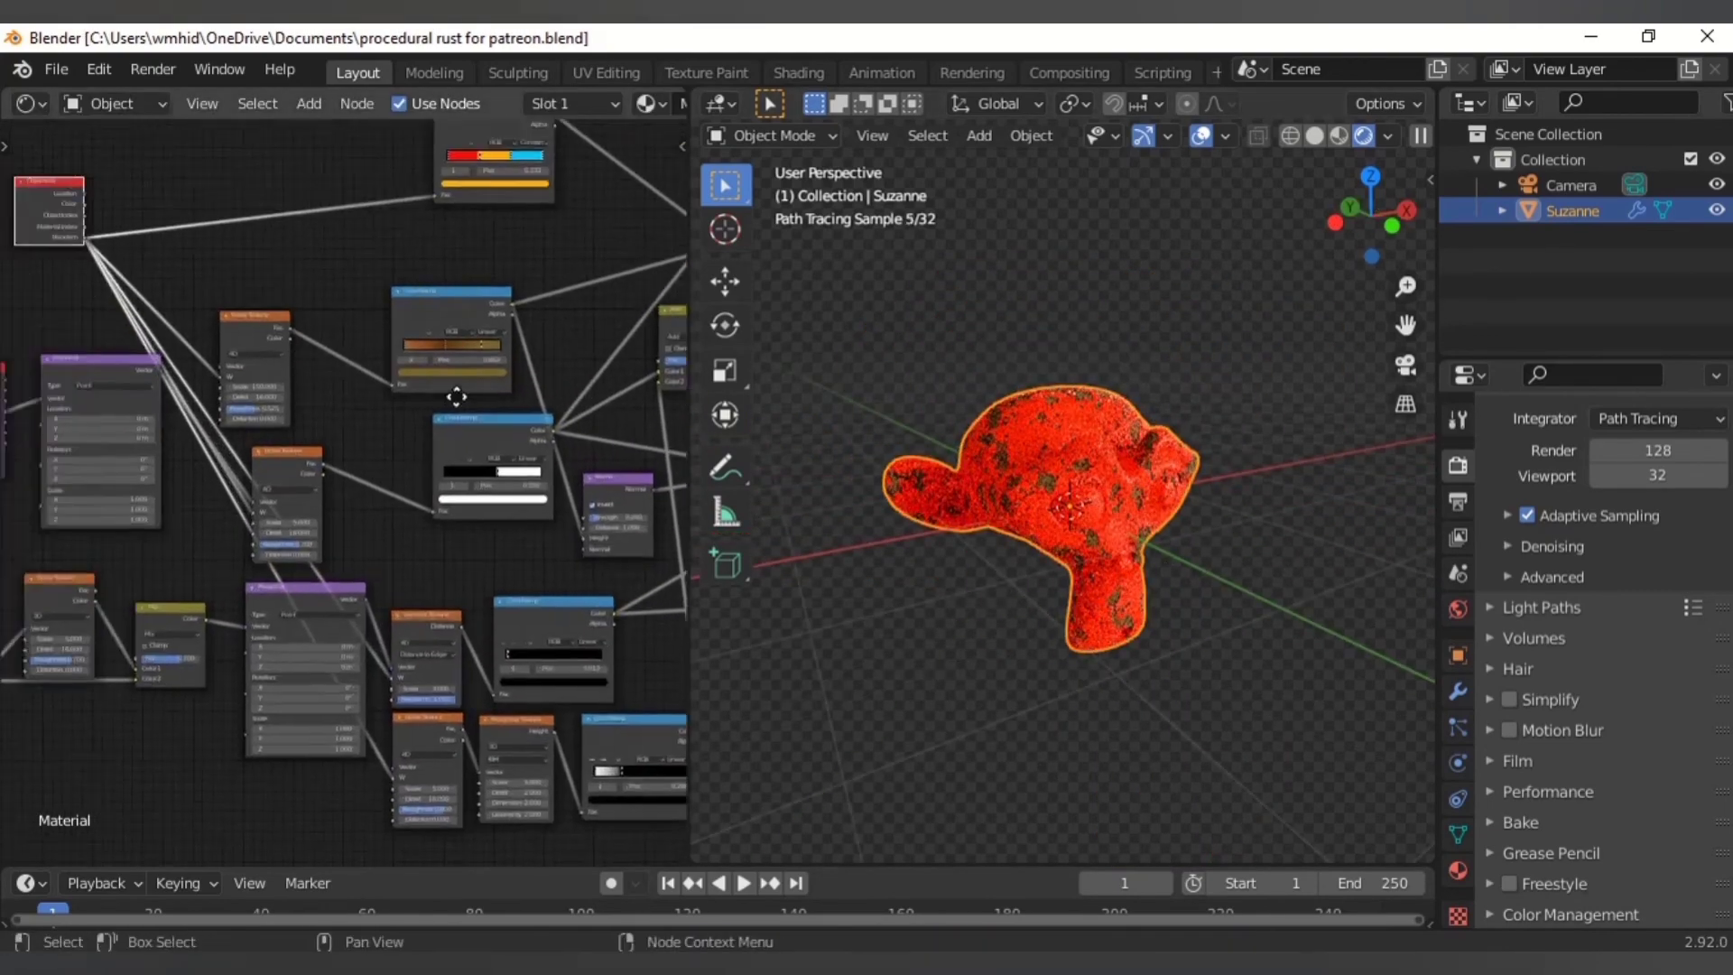
{"action": "scroll", "coordinate": [418, 577], "scroll_direction": "up", "scroll_amount": 4}
{"action": "left_click", "coordinate": [418, 579]}
{"action": "type", "text": "3"}
{"action": "key", "text": "Return"}
- Line up the noise and black-and-white ColorRamp nodes beneath the ones above, and check the monkey head from another angle
{"action": "left_click_drag", "start_coordinate": [453, 435], "coordinate": [531, 366]}
{"action": "left_click", "coordinate": [374, 159]}
{"action": "left_click_drag", "start_coordinate": [374, 151], "coordinate": [349, 533]}
{"action": "scroll", "coordinate": [419, 471], "scroll_direction": "down", "scroll_amount": 4}
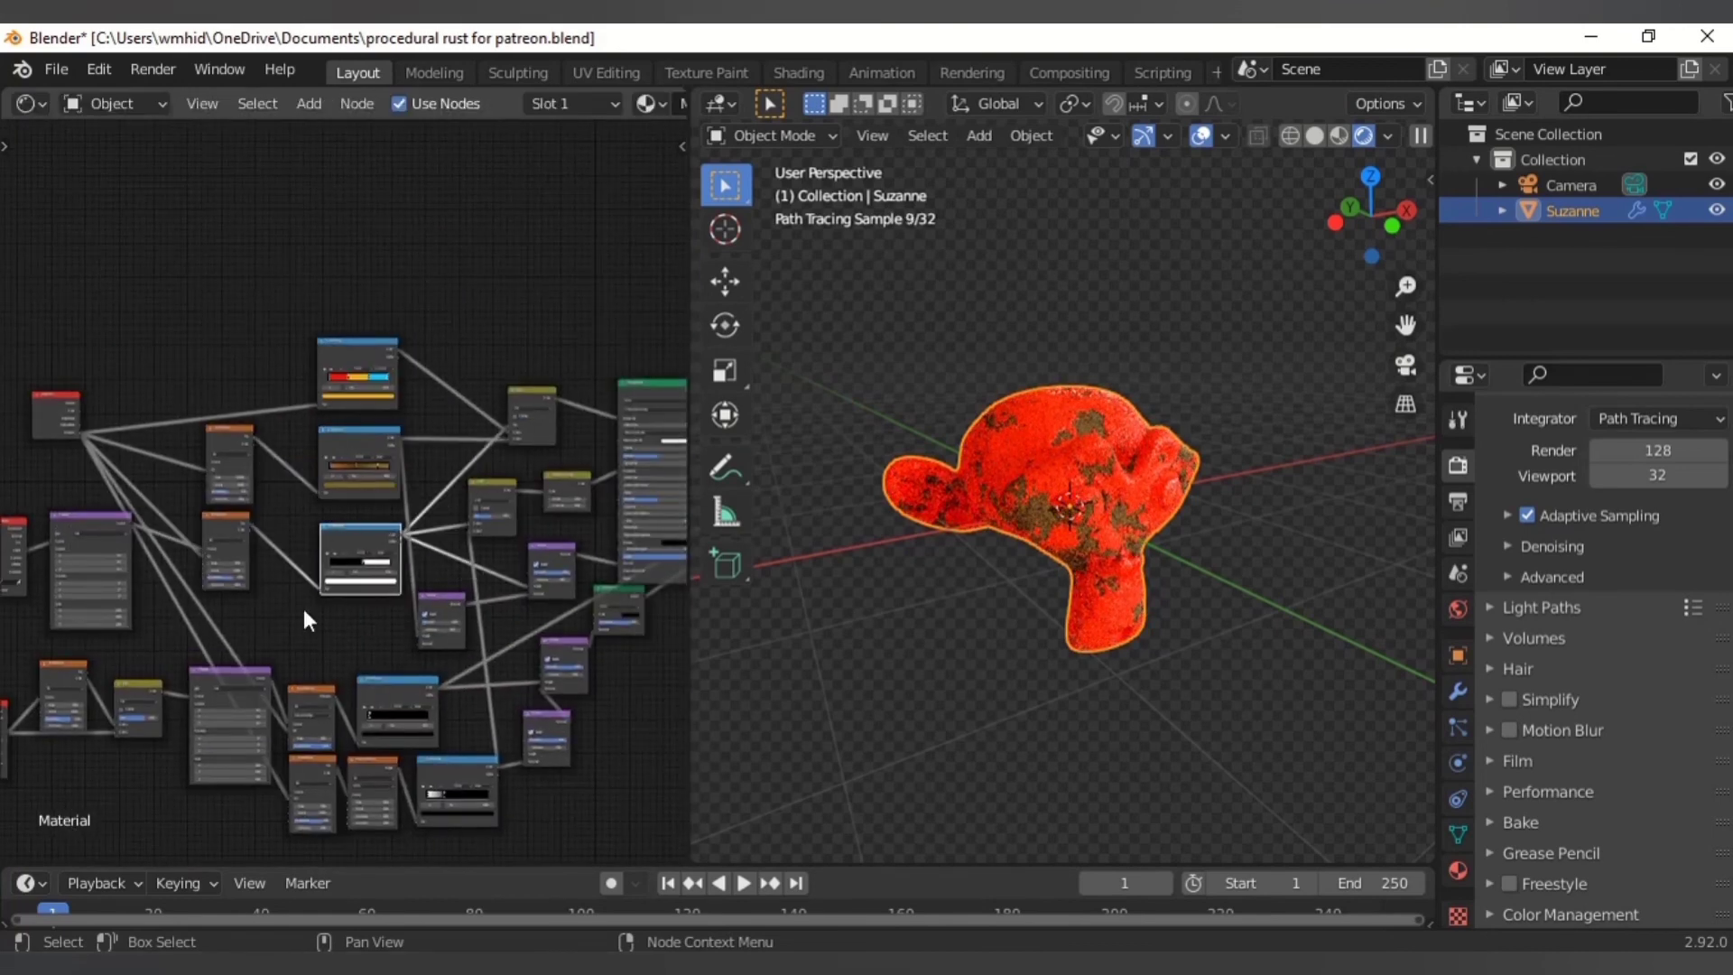
{"action": "scroll", "coordinate": [180, 531], "scroll_direction": "down", "scroll_amount": 4}
{"action": "middle_click_drag", "start_coordinate": [1088, 563], "coordinate": [1296, 581]}
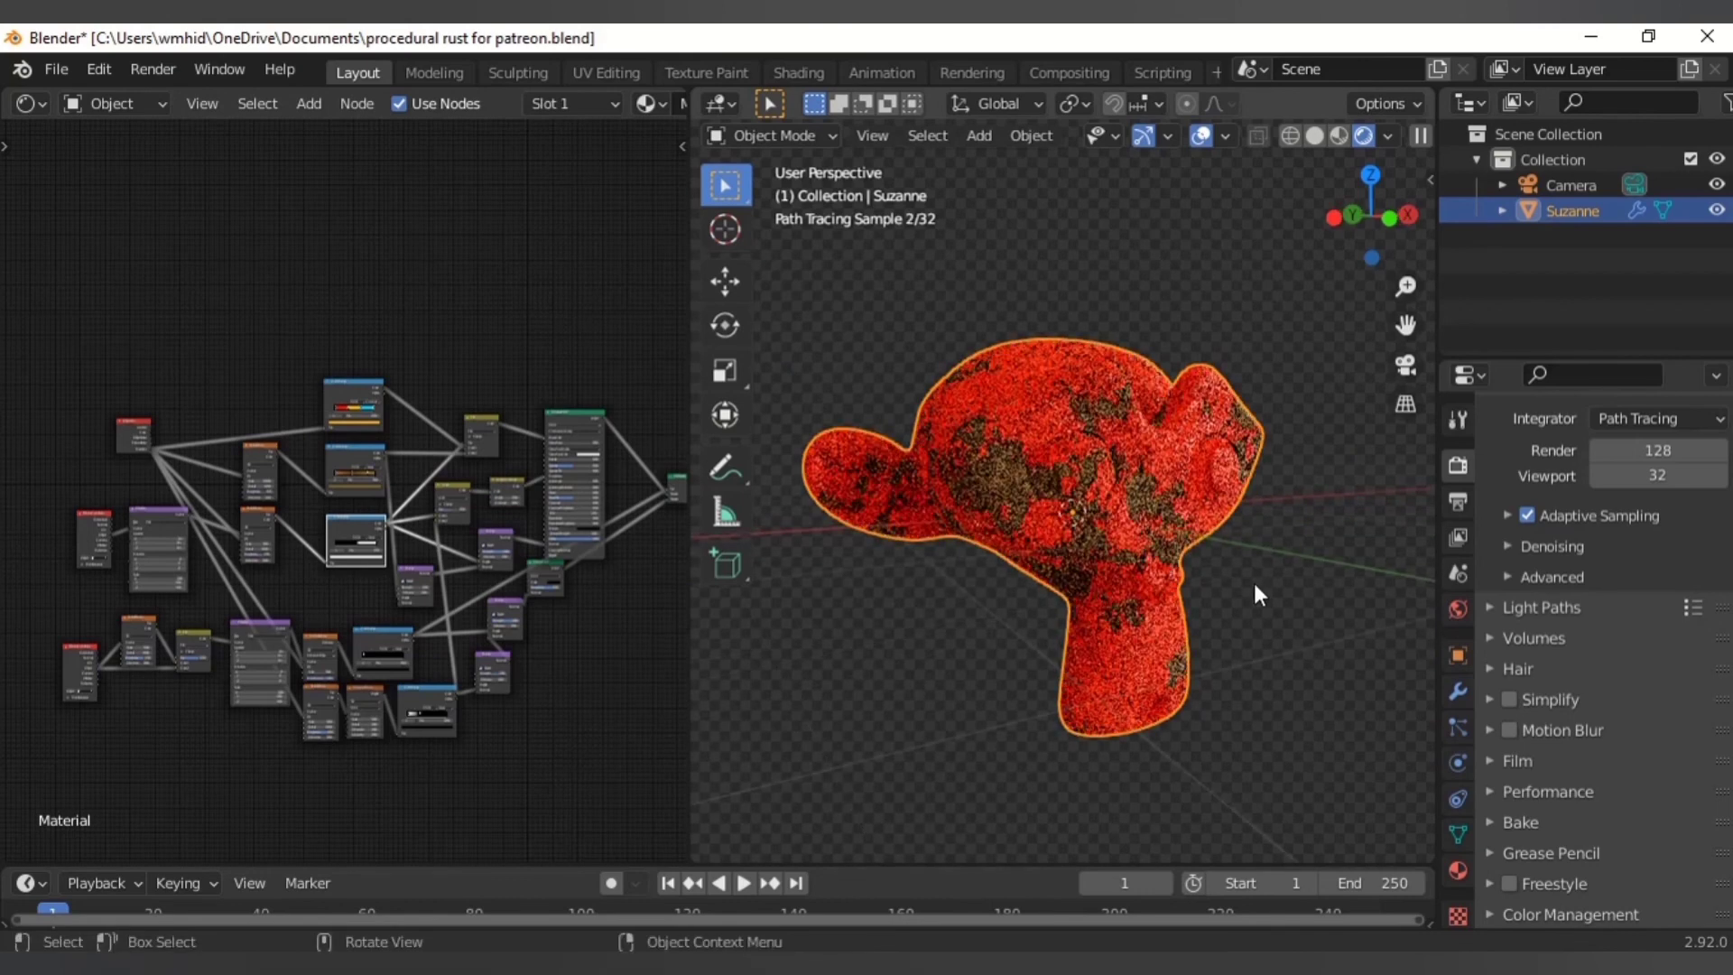
- Raise the monkey head, tilt it about 36 degrees in the side view, and lower it until it rests on the ground line
{"action": "middle_click_drag", "start_coordinate": [1029, 603], "coordinate": [1162, 674]}
{"action": "key", "text": "KP_1"}
{"action": "key", "text": "KP_3"}
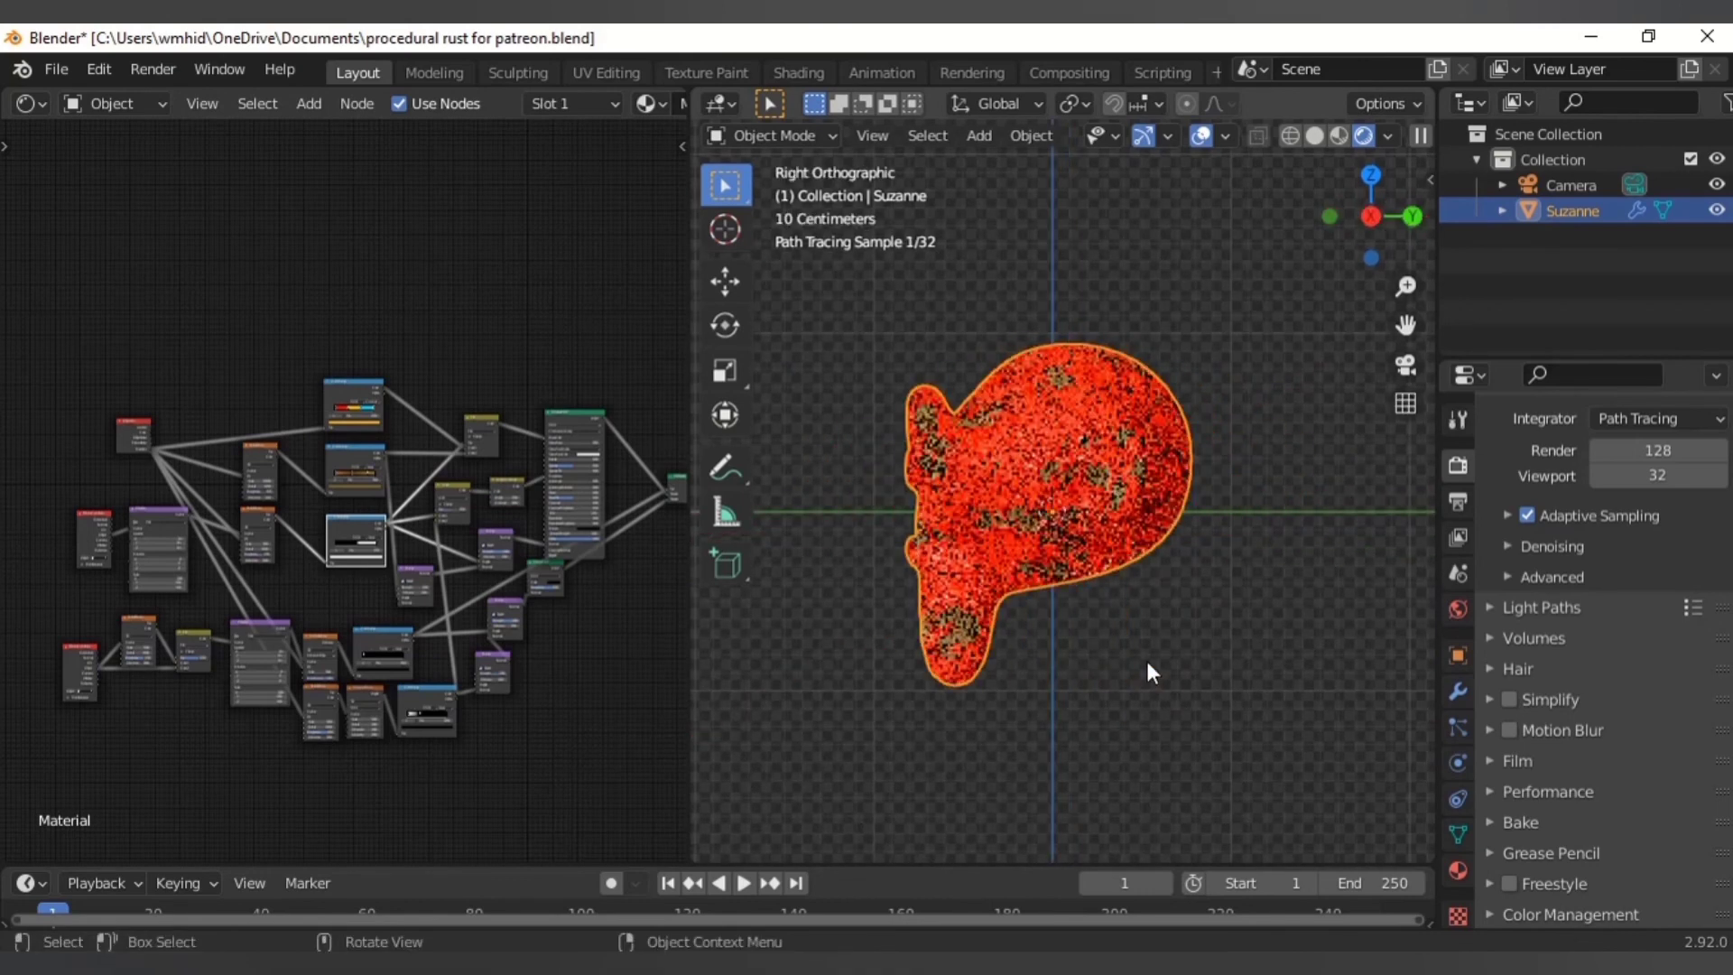
{"action": "key", "text": "g"}
{"action": "key", "text": "z"}
{"action": "left_click", "coordinate": [1206, 538]}
{"action": "key", "text": "r"}
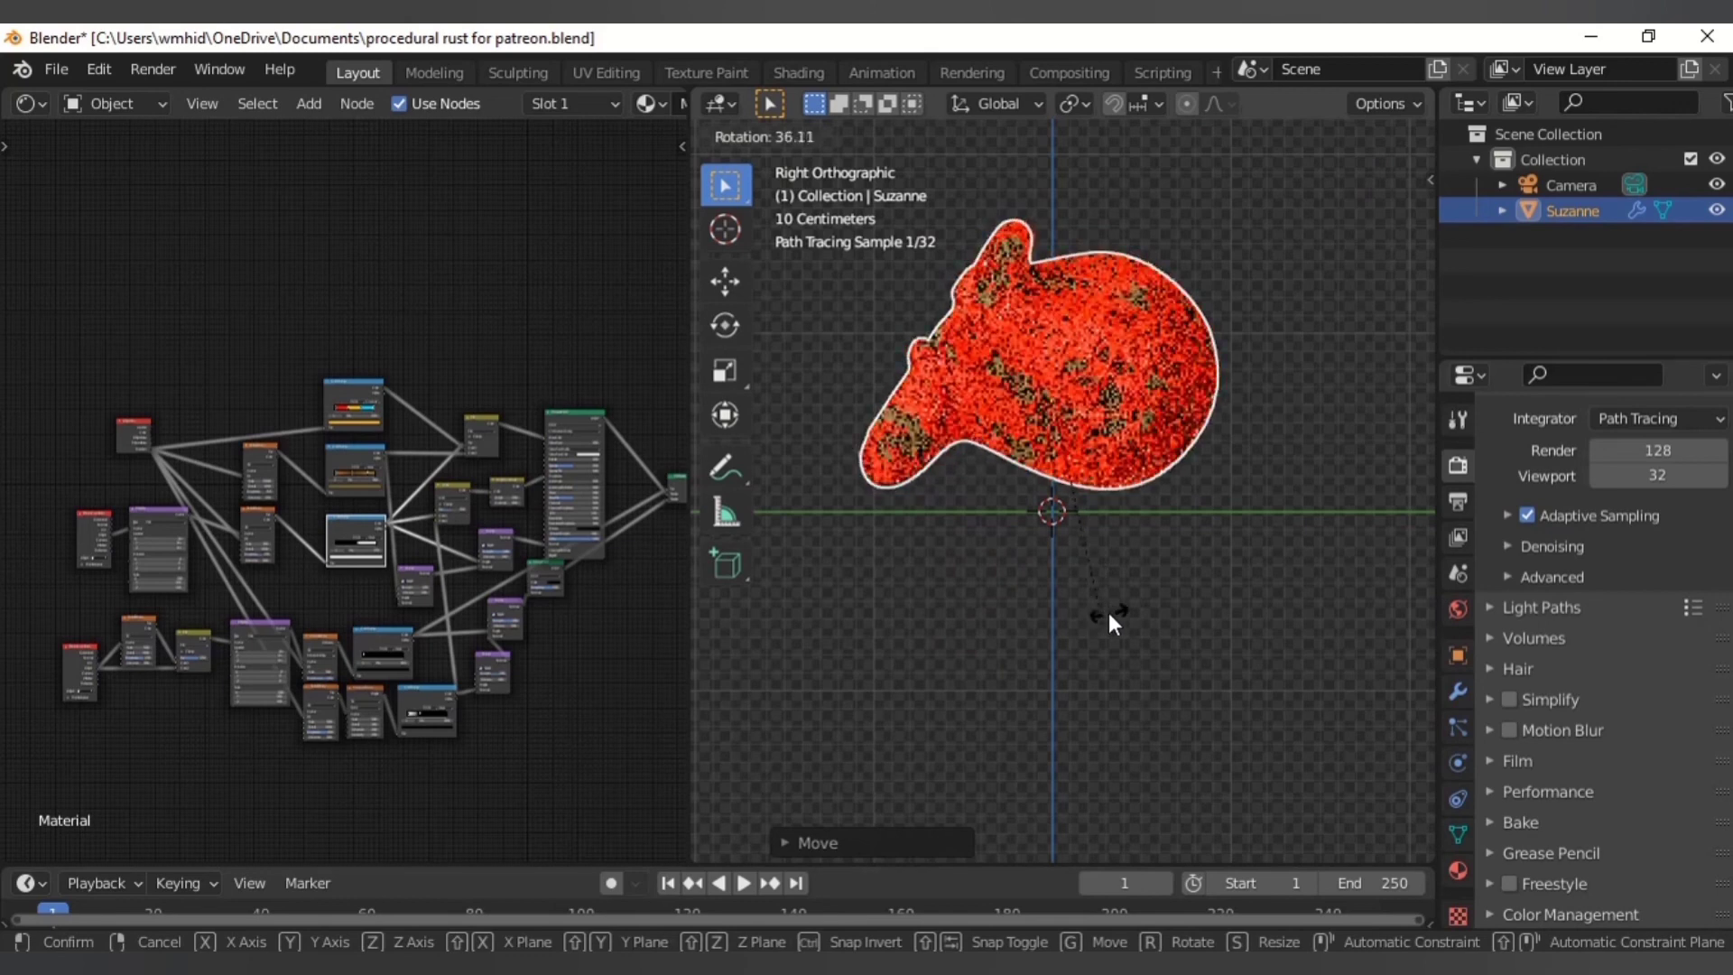
{"action": "left_click", "coordinate": [1105, 620]}
{"action": "key", "text": "g"}
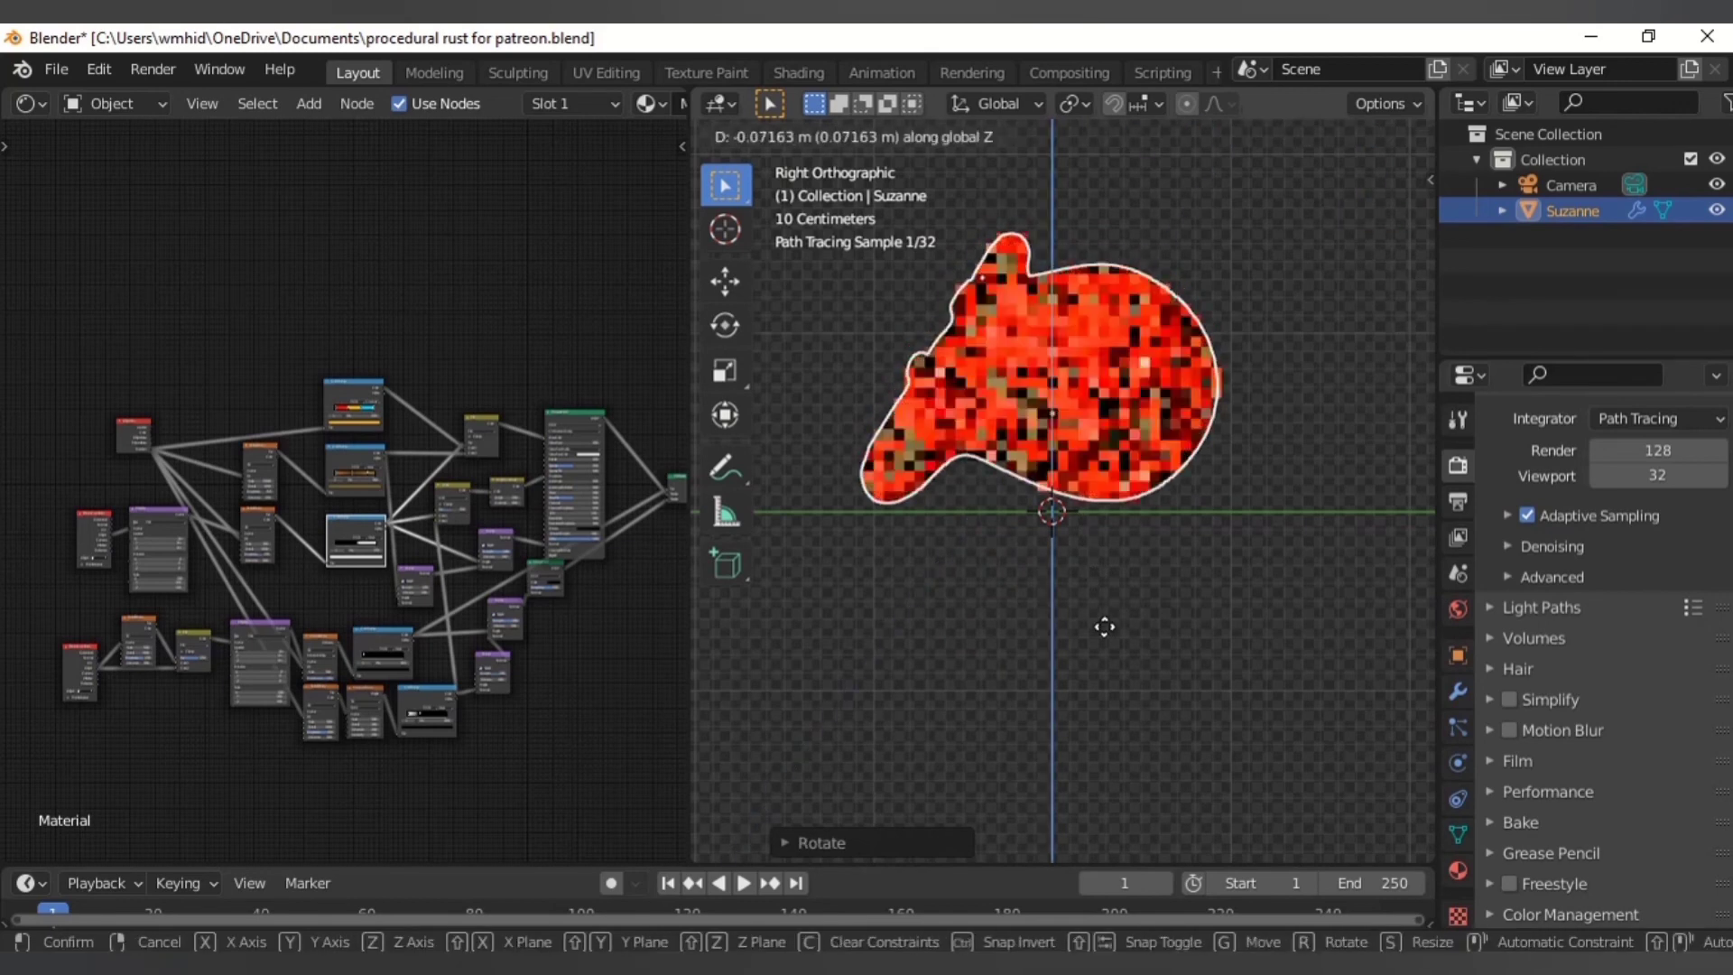
{"action": "left_click", "coordinate": [1105, 630]}
- Add a plane beneath the monkey head and scale it up evenly to form a floor extending past the head
{"action": "key", "text": "shift+a"}
{"action": "left_click", "coordinate": [1165, 432]}
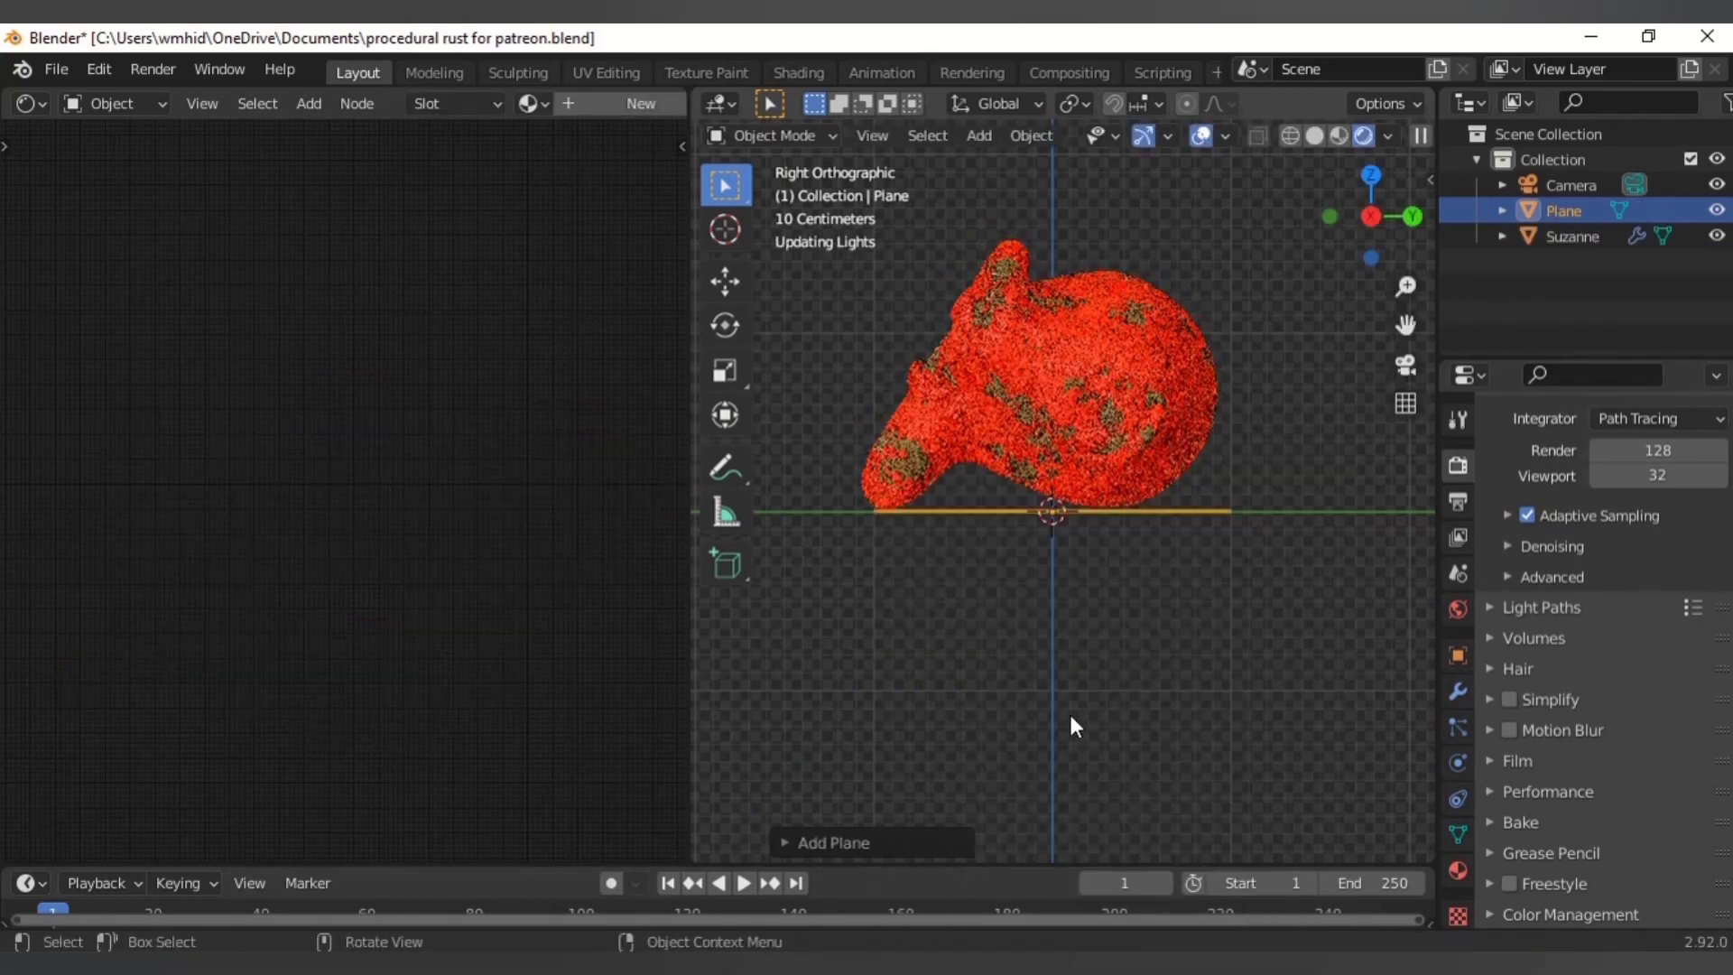
{"action": "key", "text": "KP_7"}
{"action": "key", "text": "s"}
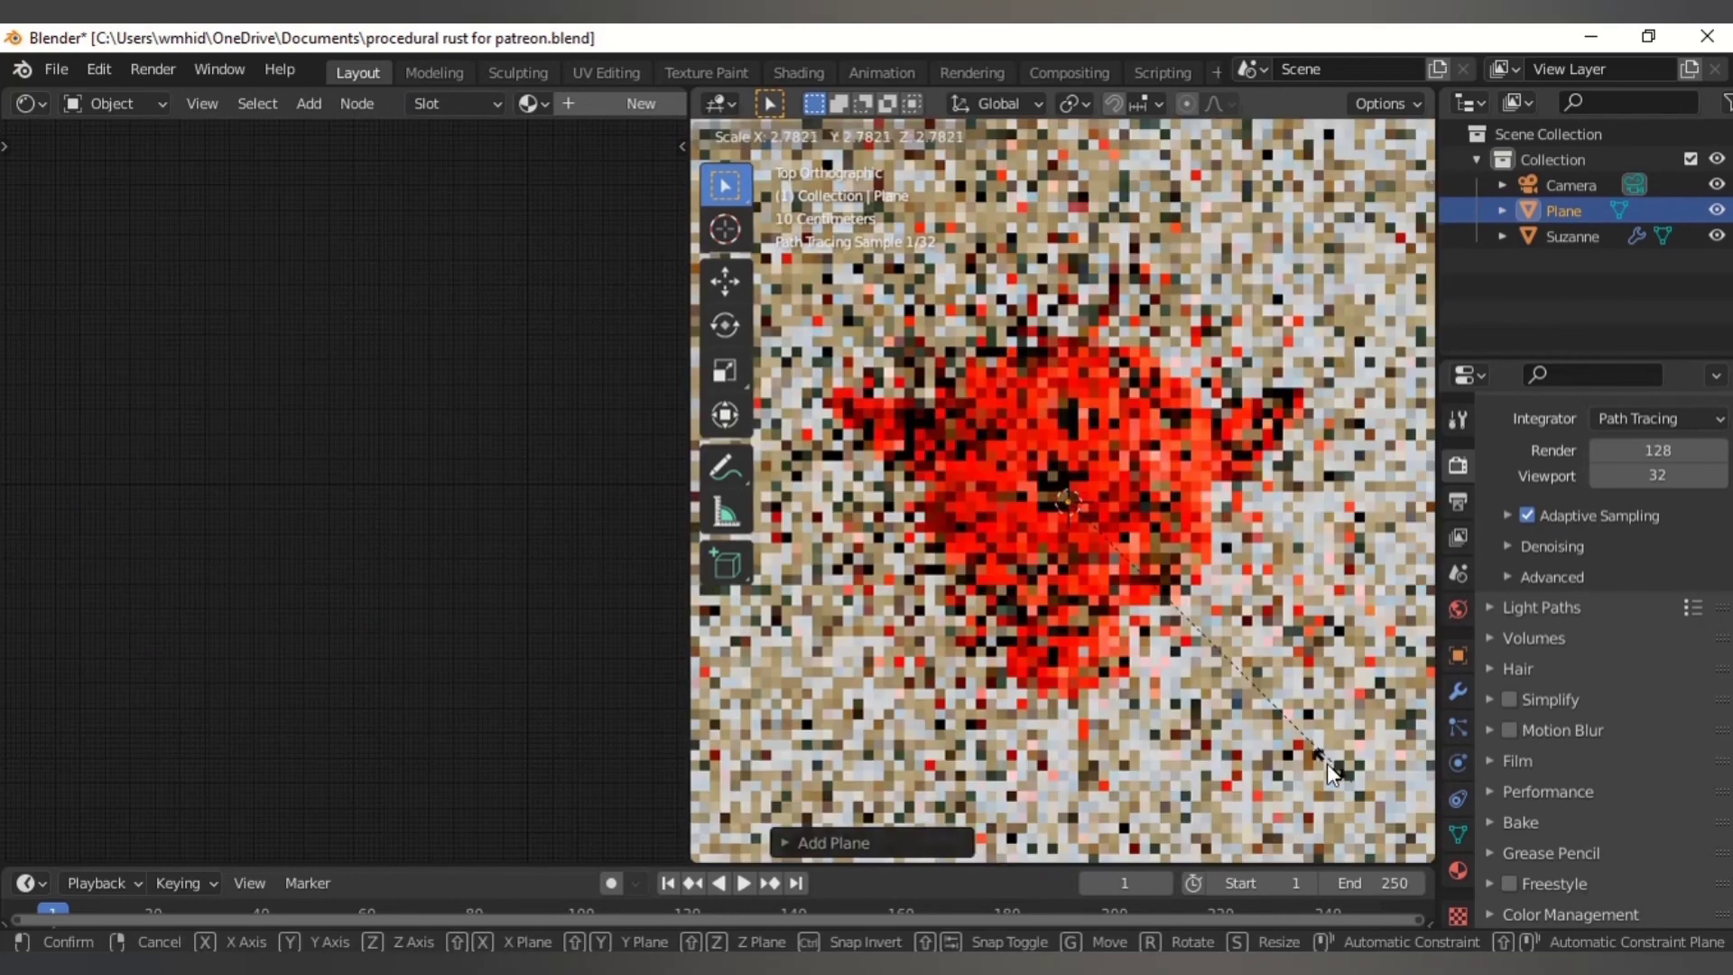
{"action": "left_click", "coordinate": [1240, 702]}
- Align the camera to a closer front angle on the monkey head and move it along its local Z axis
{"action": "key", "text": "KP_0"}
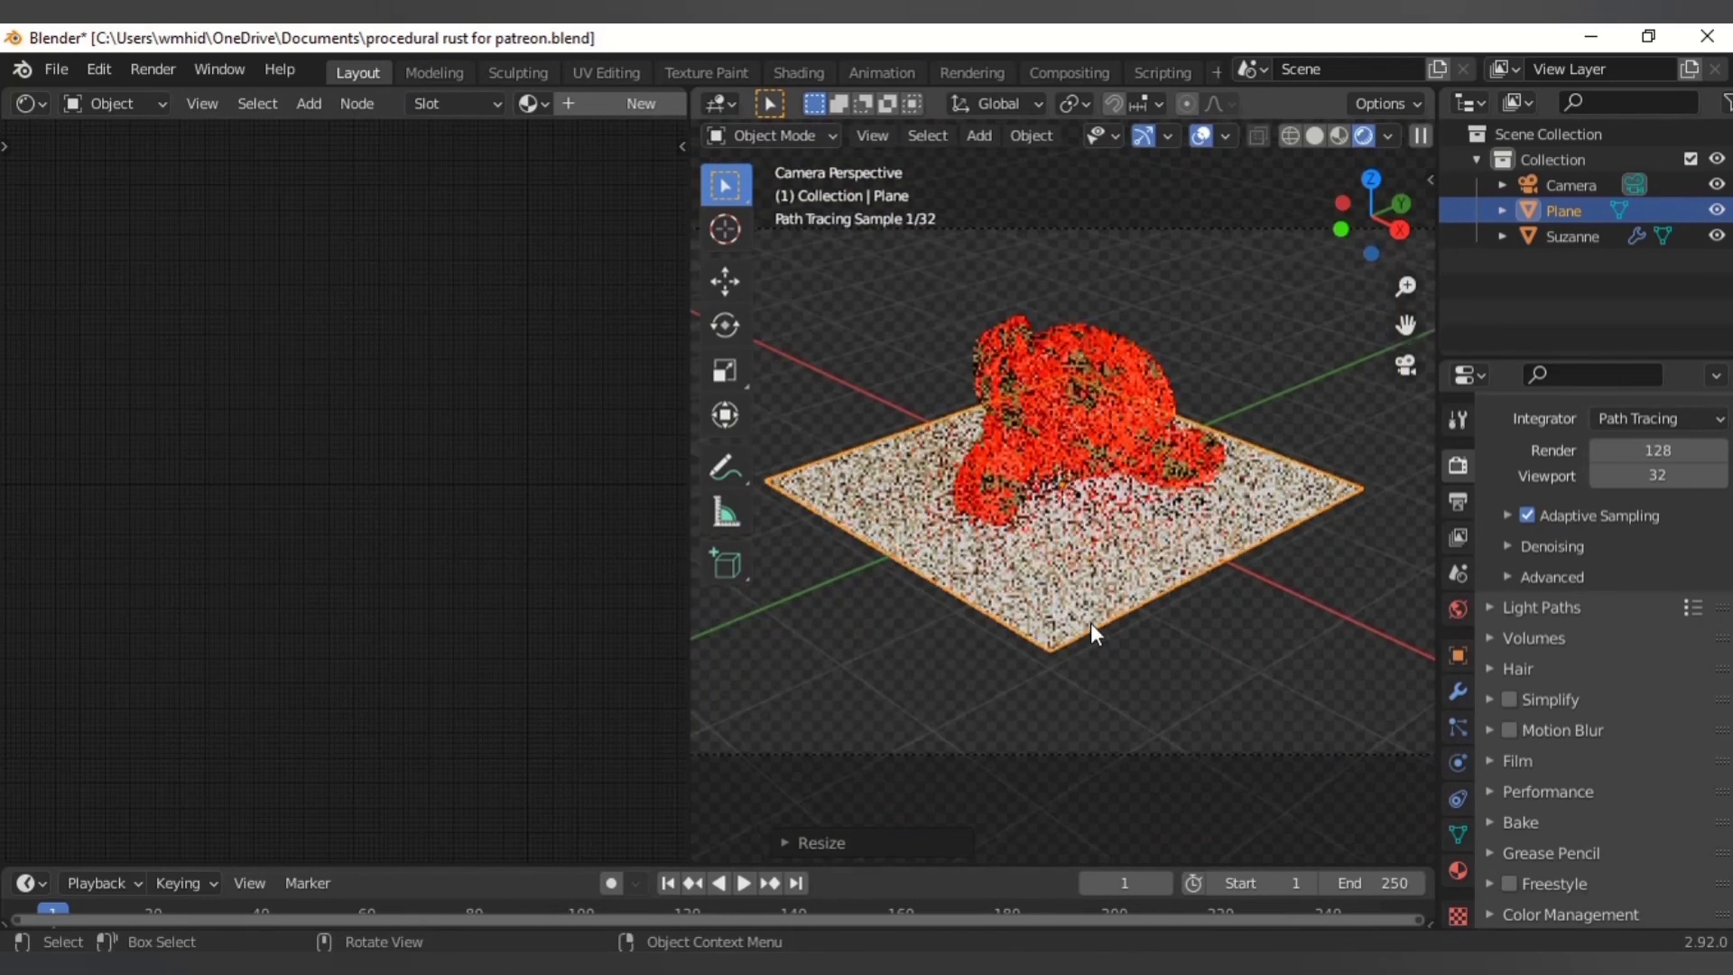
{"action": "left_click", "coordinate": [1188, 230]}
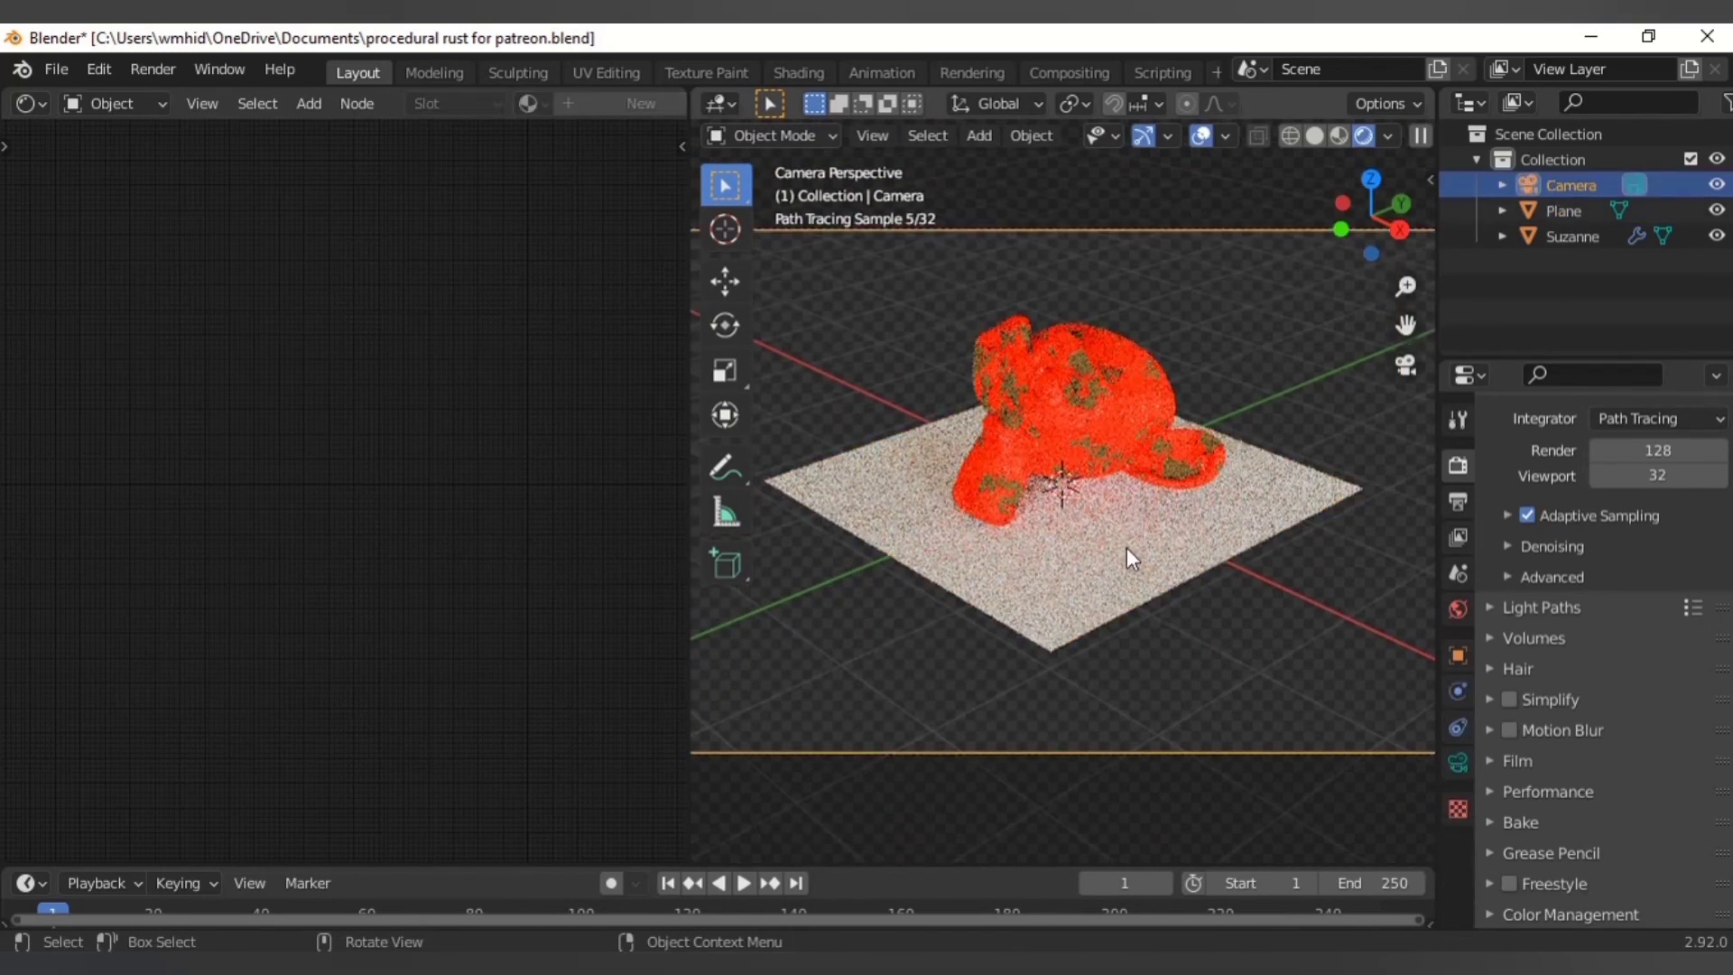
{"action": "mouse_move", "coordinate": [1127, 547]}
{"action": "middle_mouse_down"}
{"action": "mouse_move", "coordinate": [1112, 598]}
{"action": "mouse_move", "coordinate": [1130, 572]}
{"action": "middle_mouse_up"}
{"action": "scroll", "coordinate": [1091, 475], "scroll_direction": "up", "scroll_amount": 5}
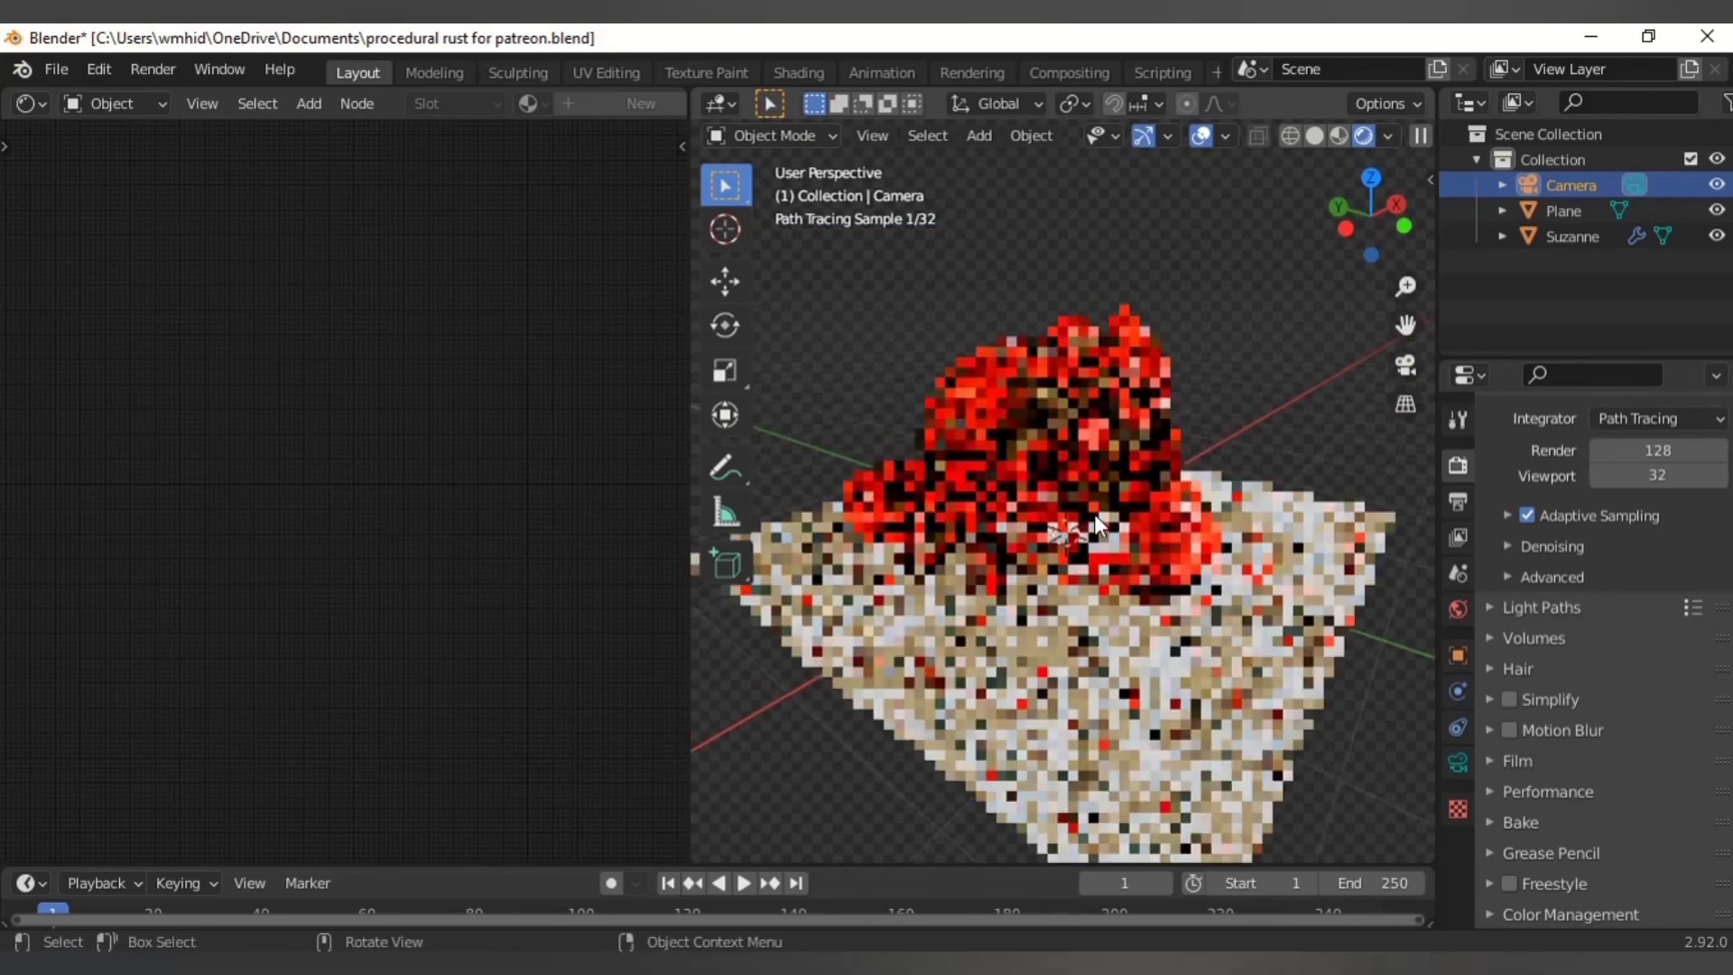
{"action": "key", "text": "KP_0"}
{"action": "scroll", "coordinate": [1087, 513], "scroll_direction": "down", "scroll_amount": 2}
{"action": "key", "text": "g"}
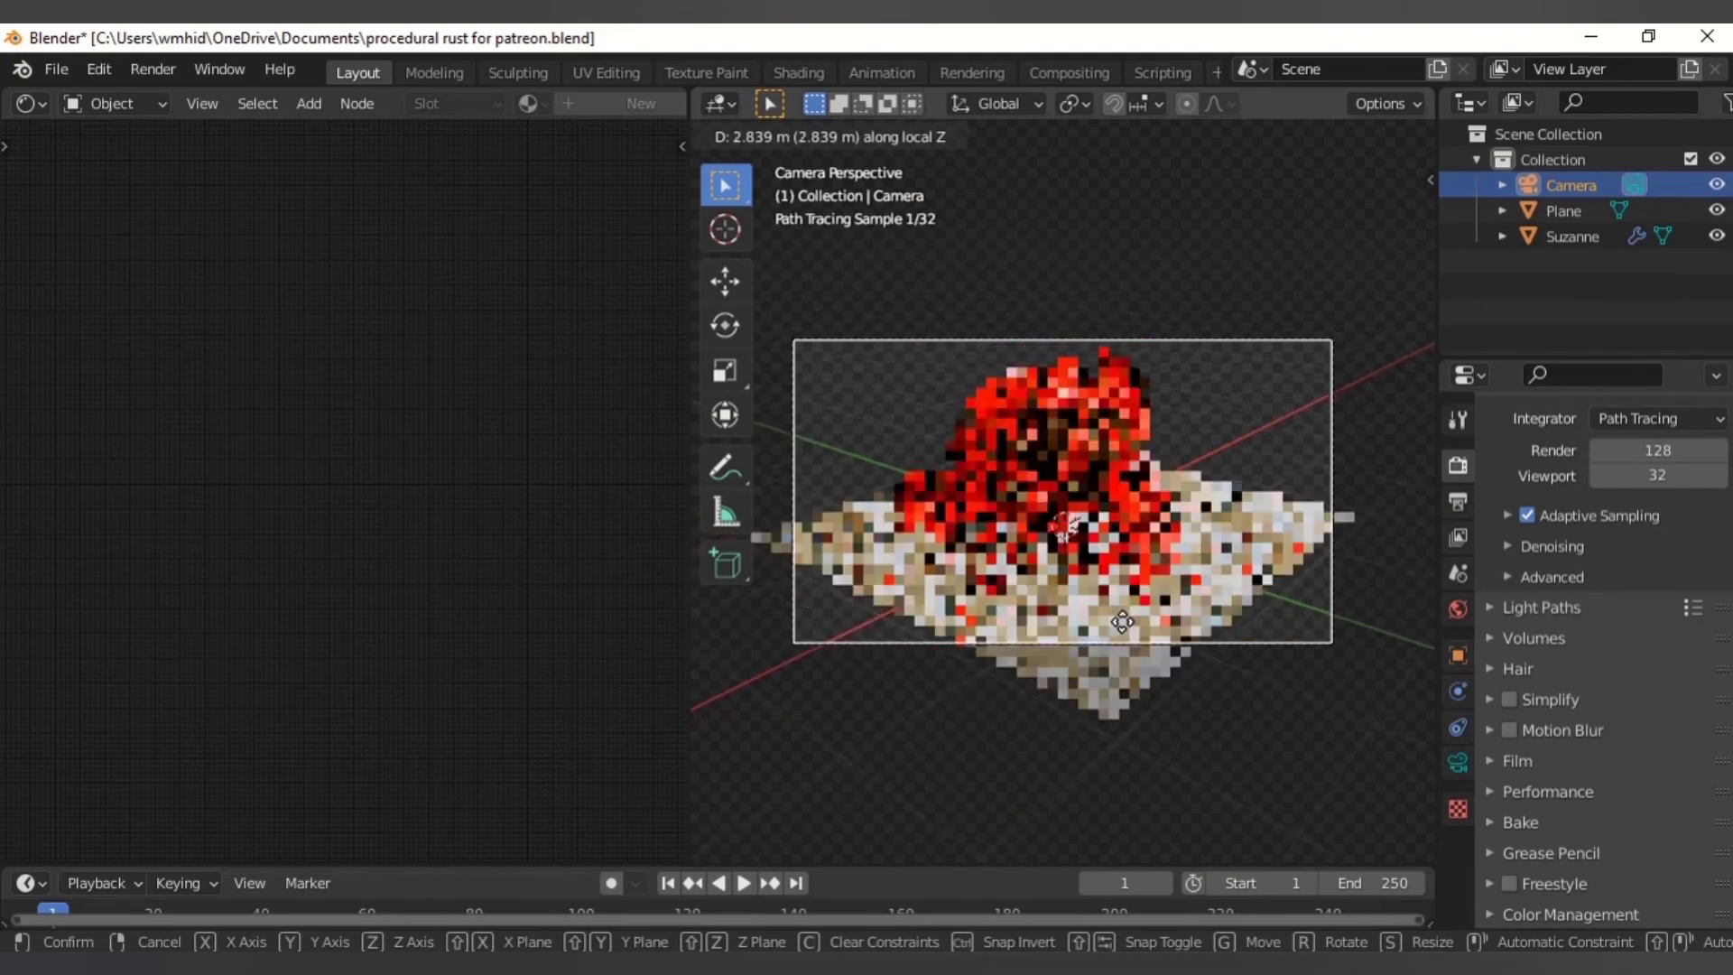
{"action": "left_click", "coordinate": [1146, 578]}
- Maximize the 3D viewport and check the monkey head on its floor with the overlays temporarily hidden
{"action": "key", "text": "ctrl+space"}
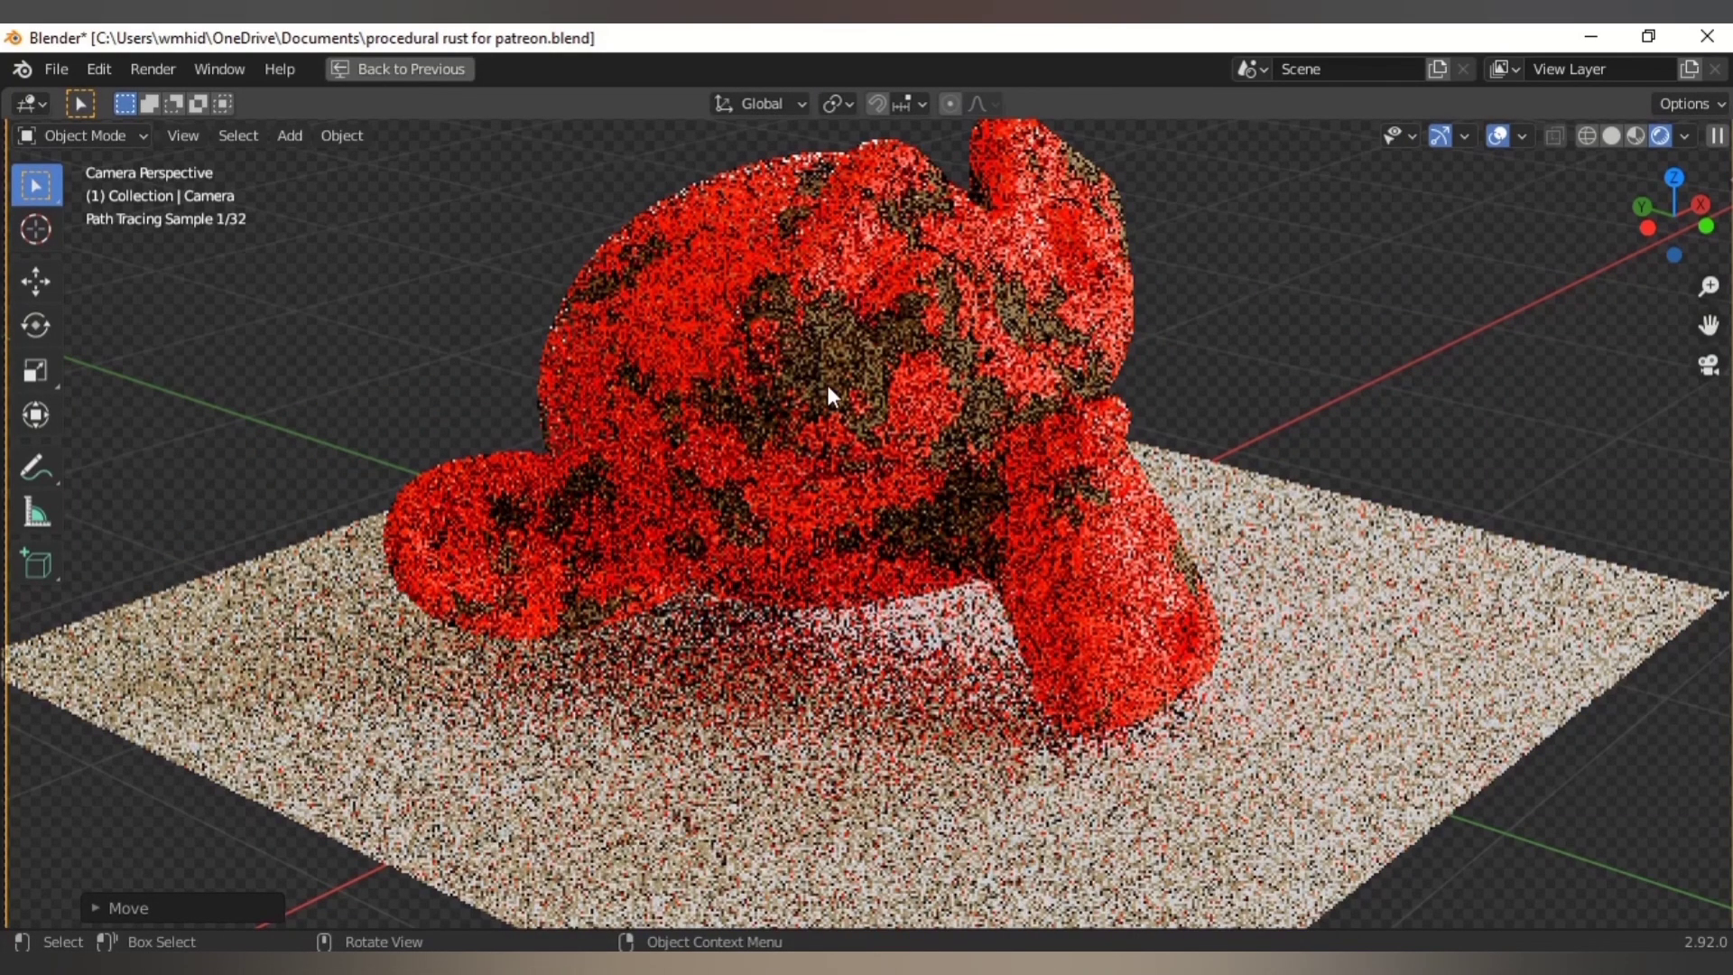
{"action": "left_click", "coordinate": [1498, 135]}
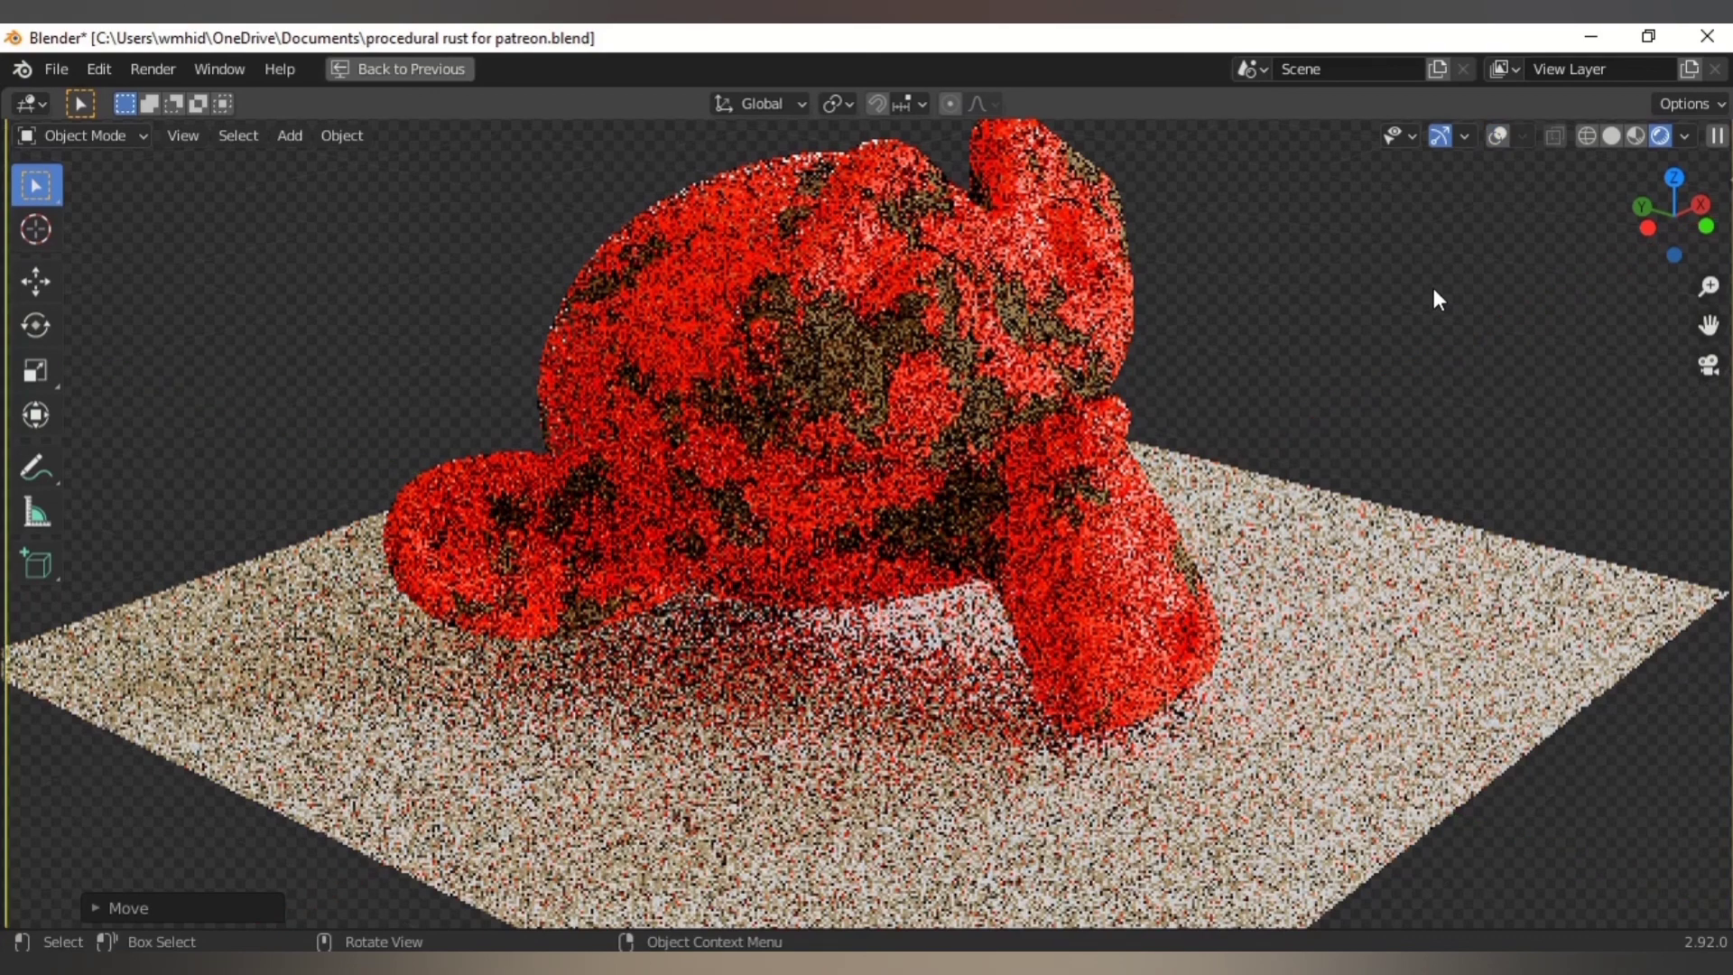
{"action": "key", "text": "KP_0"}
{"action": "scroll", "coordinate": [1177, 436], "scroll_direction": "down", "scroll_amount": 3}
{"action": "middle_click_drag", "start_coordinate": [1118, 397], "coordinate": [898, 437]}
{"action": "left_click", "coordinate": [1497, 135]}
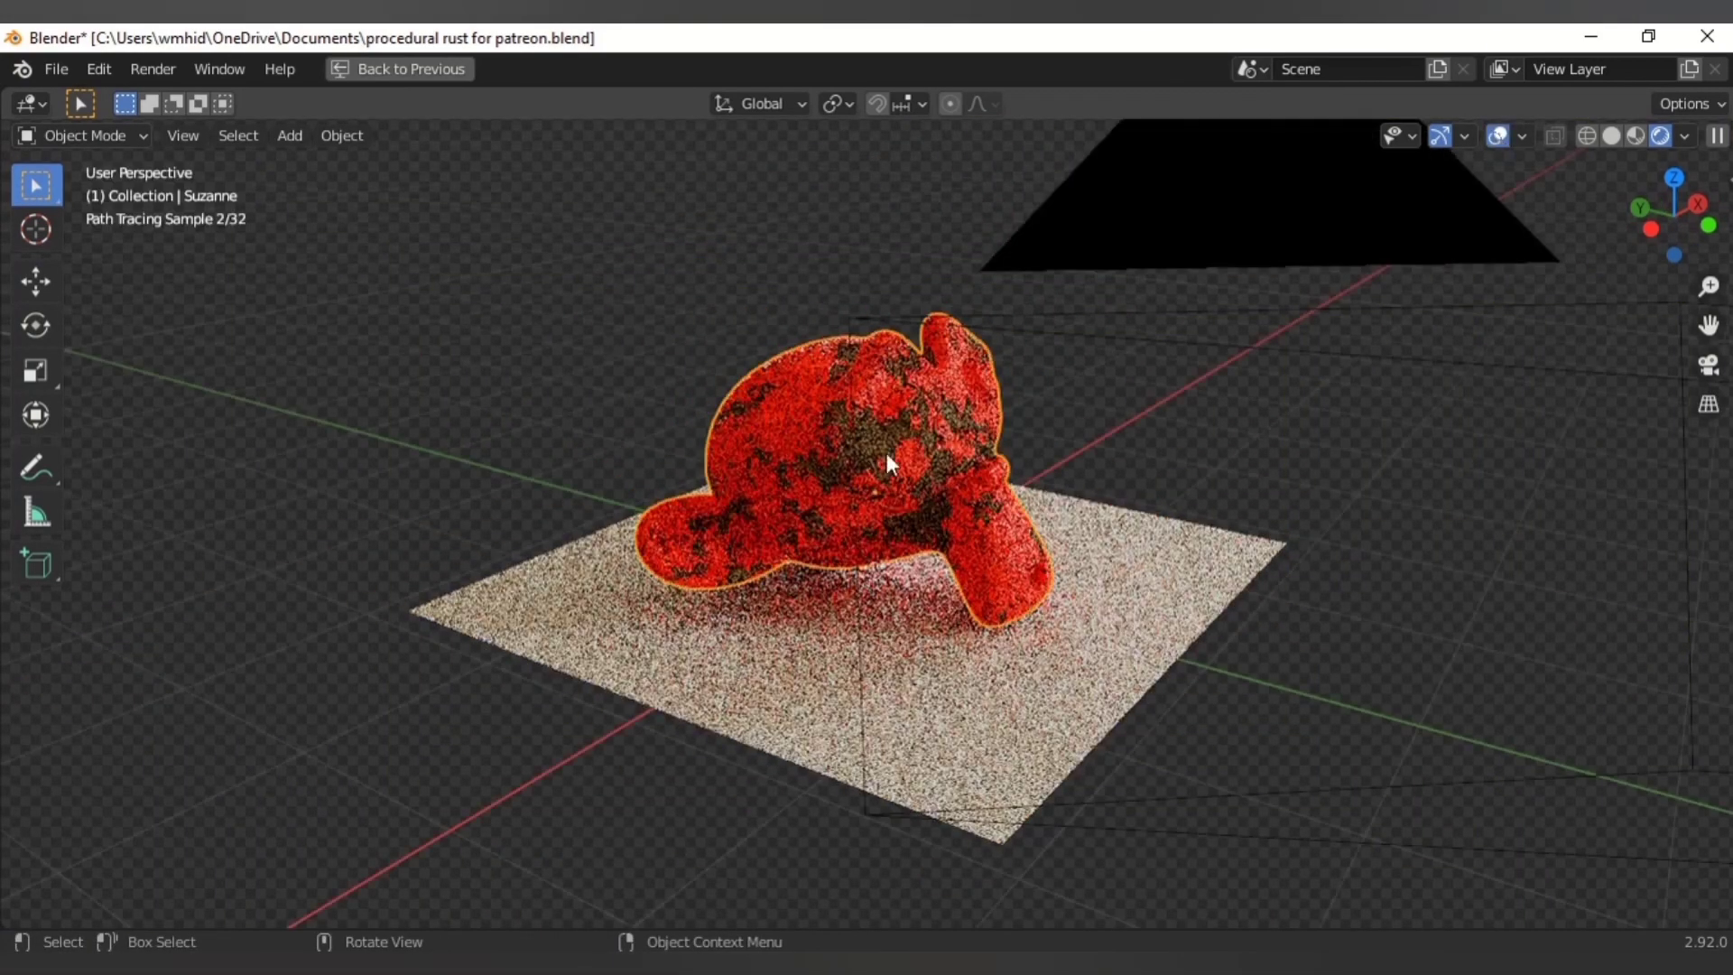
- Duplicate the monkey head, place the copy beside the original above the floor, and return to the camera view
{"action": "left_click", "coordinate": [891, 440]}
{"action": "left_click", "coordinate": [897, 435]}
{"action": "key", "text": "shift+d"}
{"action": "left_click", "coordinate": [607, 352]}
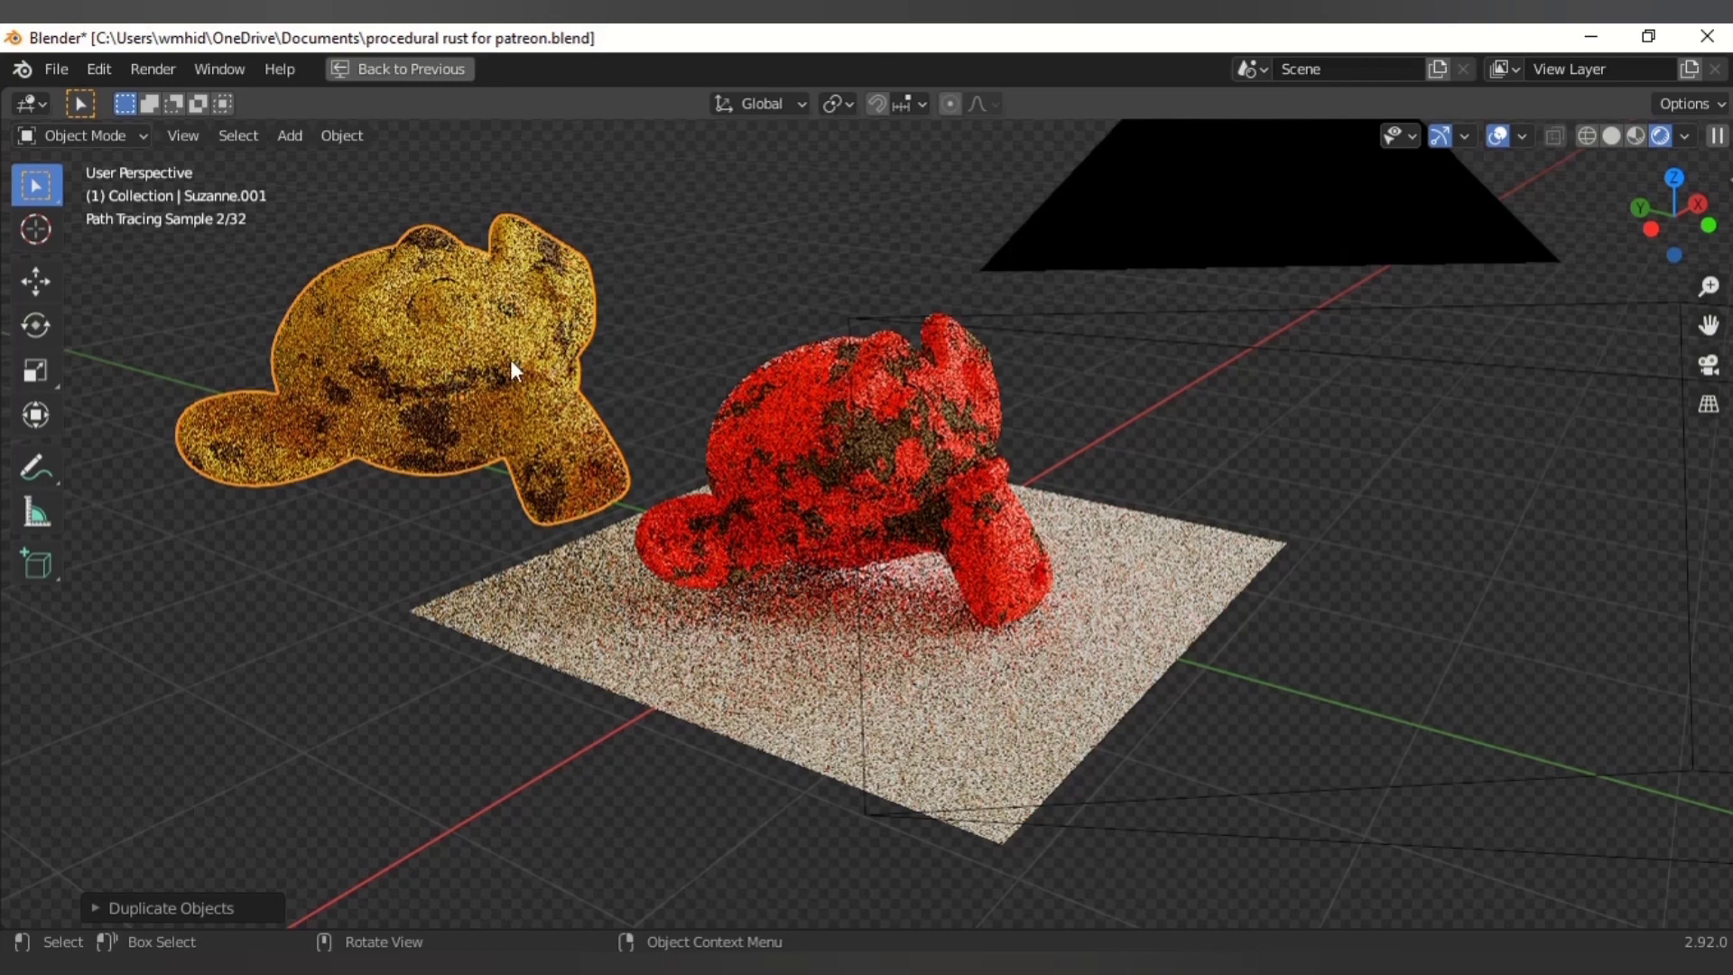
{"action": "left_click", "coordinate": [908, 442]}
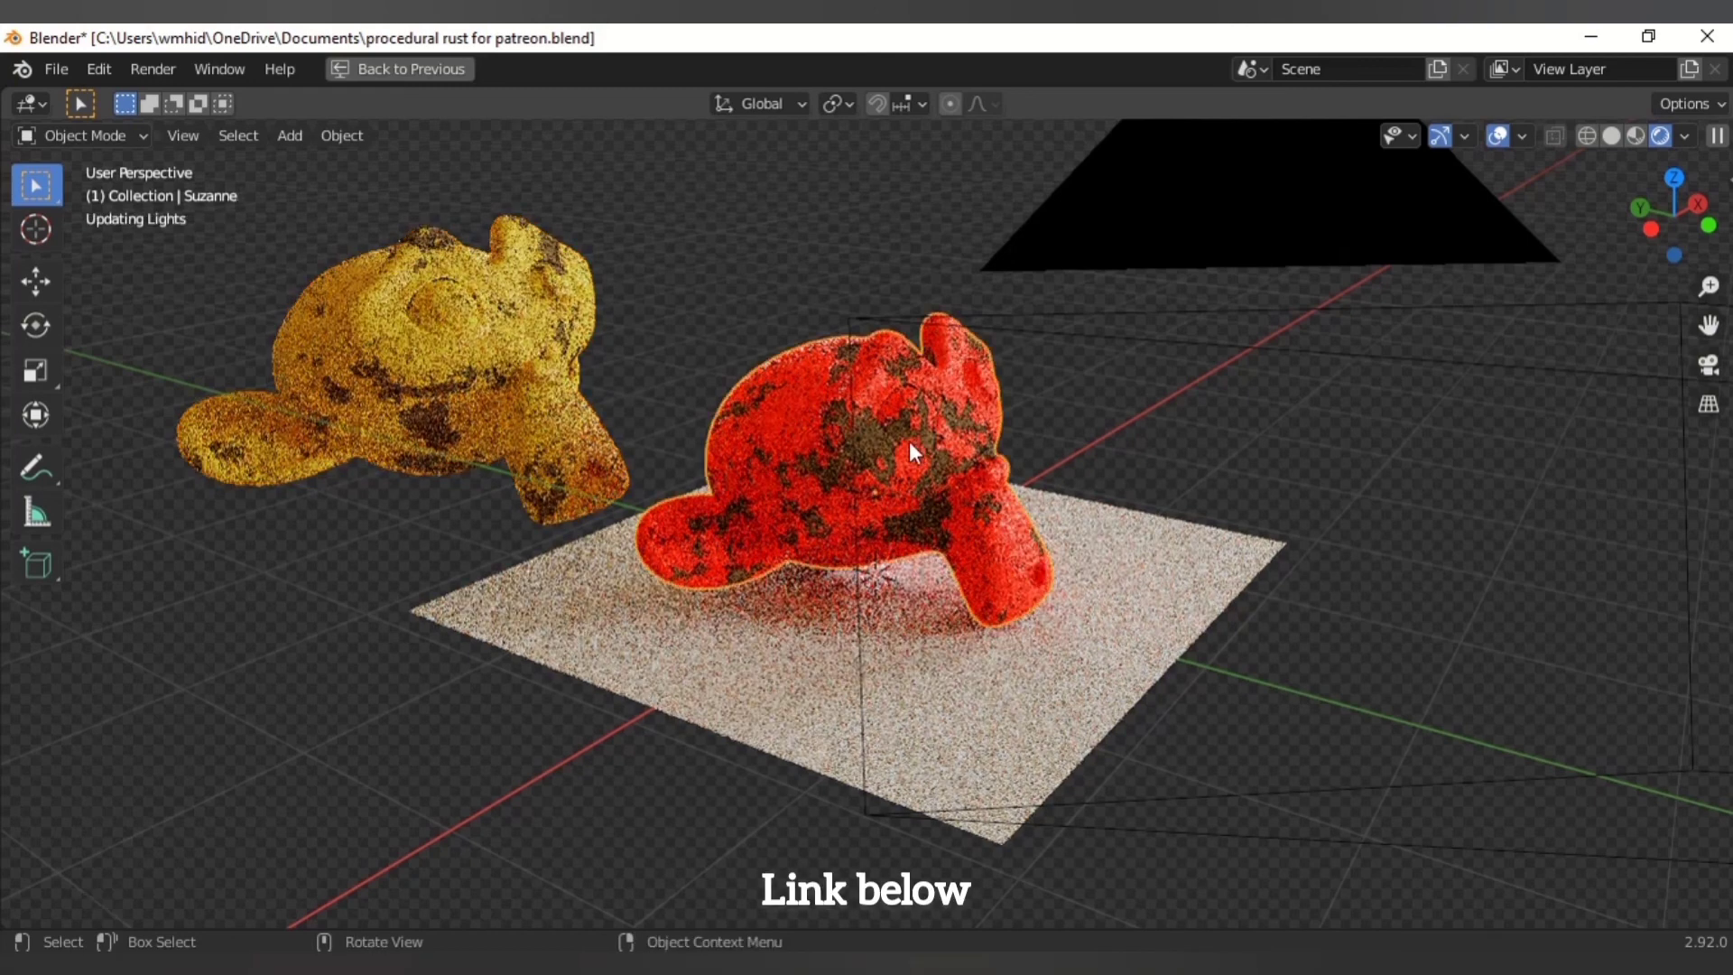
{"action": "key", "text": "KP_0"}
{"action": "key", "text": "Home"}
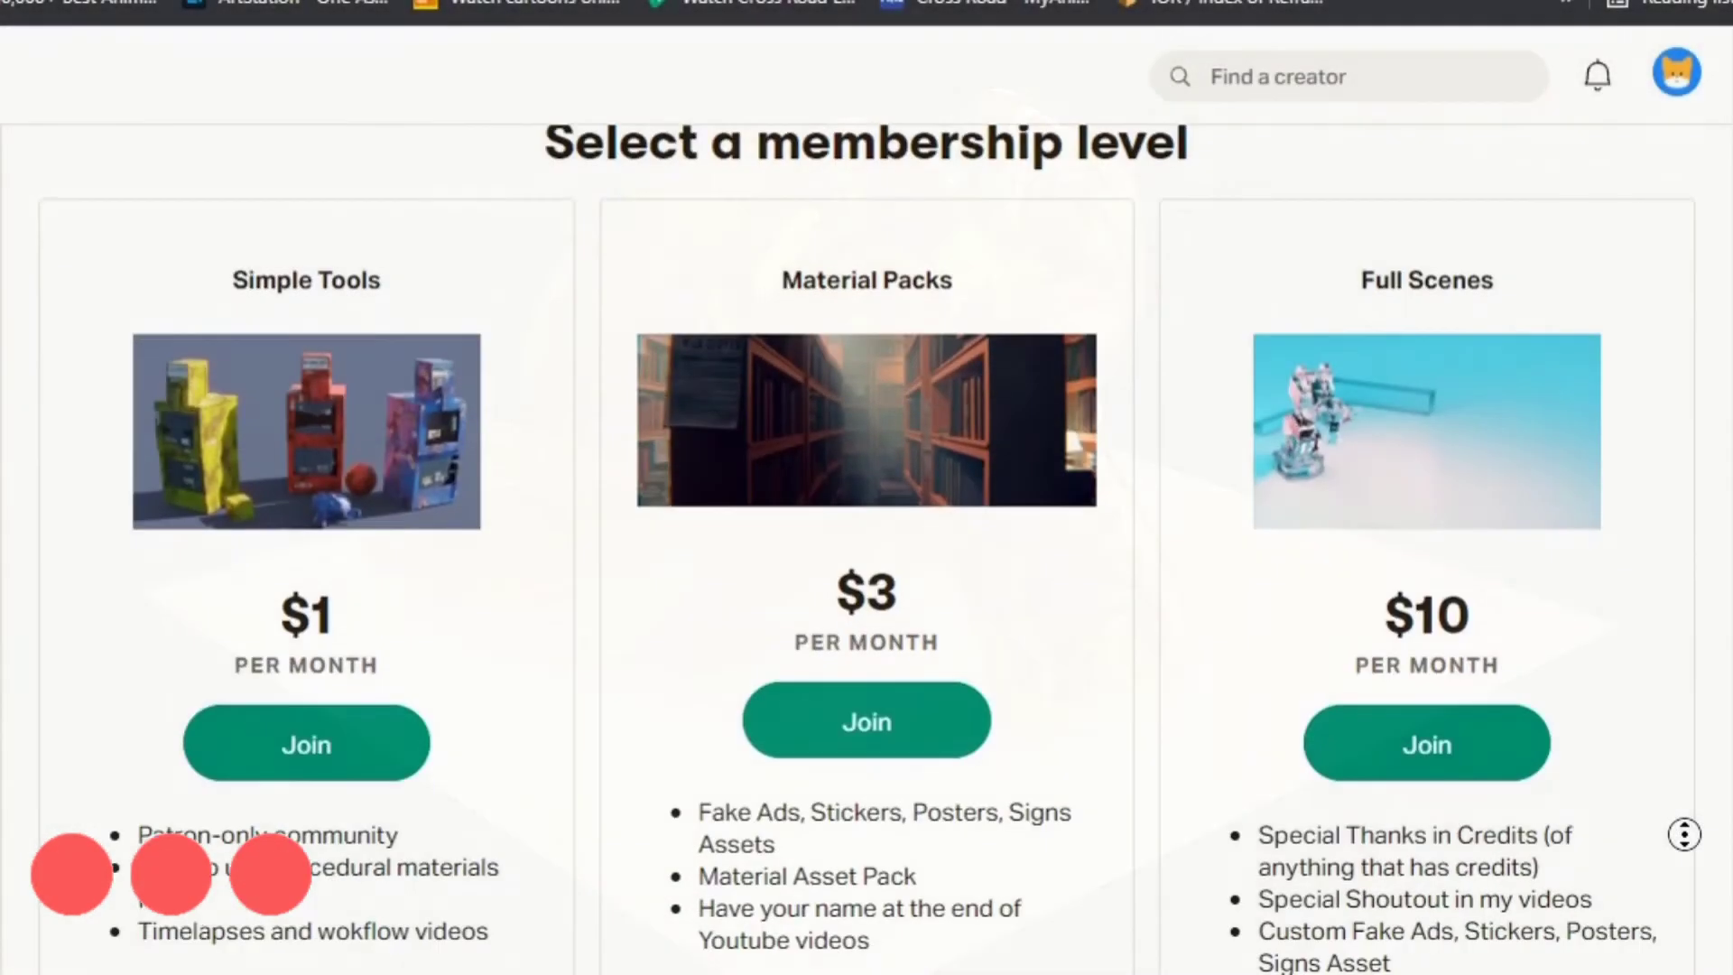
- Switch to the Patreon page in the browser and look through the membership levels
{"action": "scroll", "coordinate": [867, 488], "scroll_direction": "down", "scroll_amount": 10}
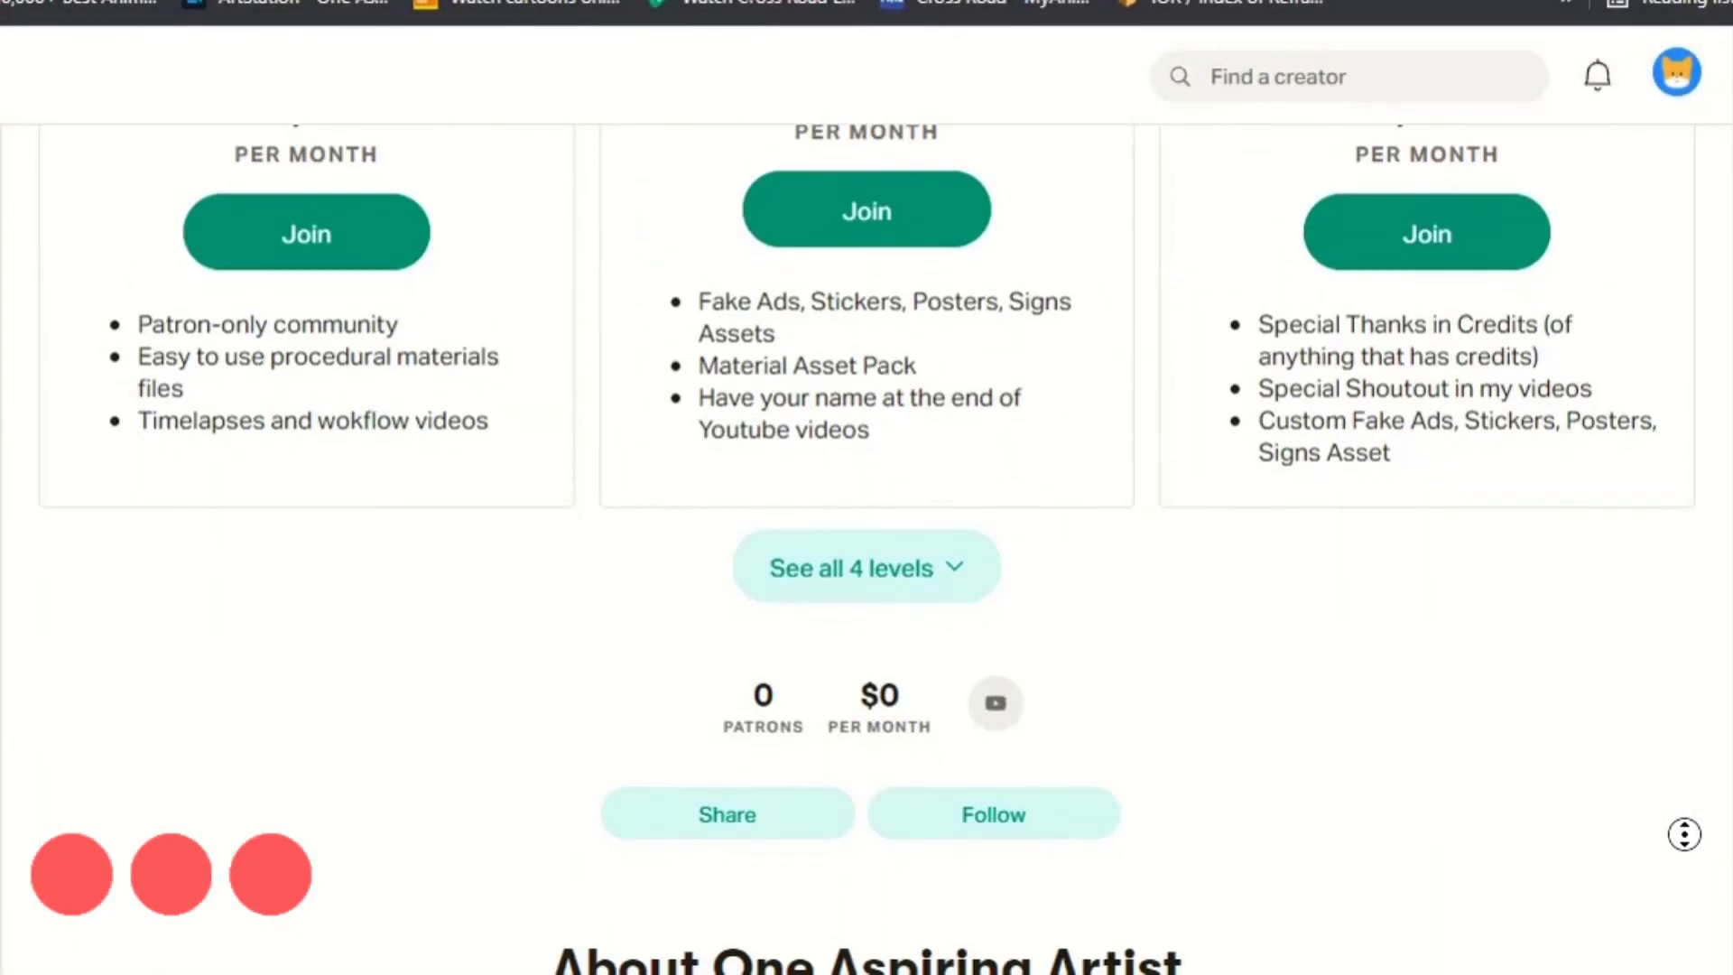